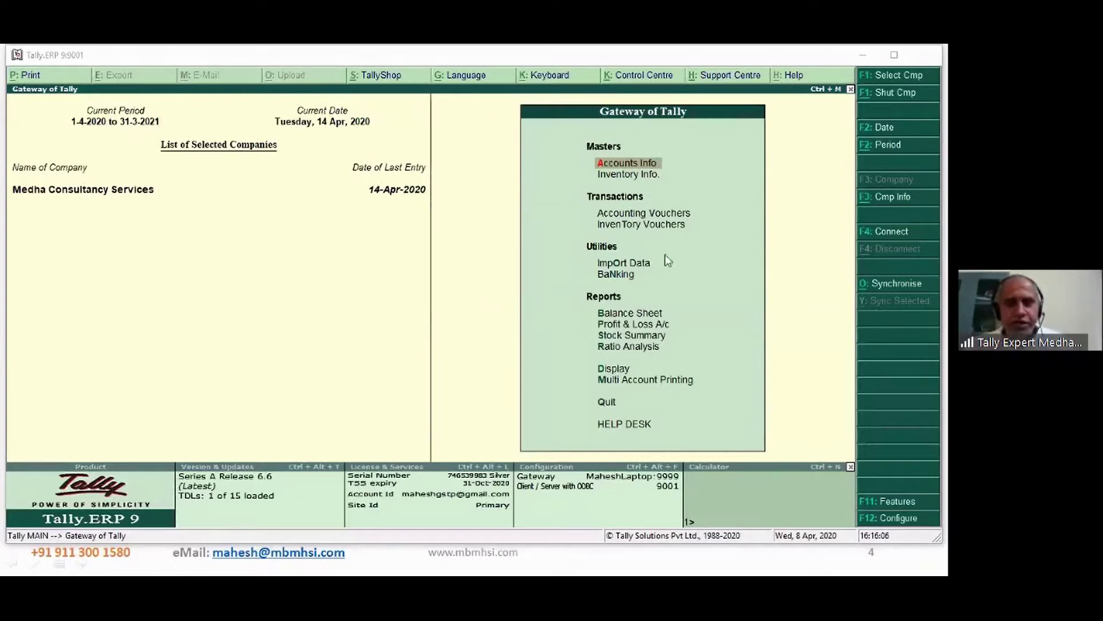
# Open Journal voucher No. 1 in Accounting Voucher Creation, leaving the first ledger line empty
pyautogui.click(660, 219)
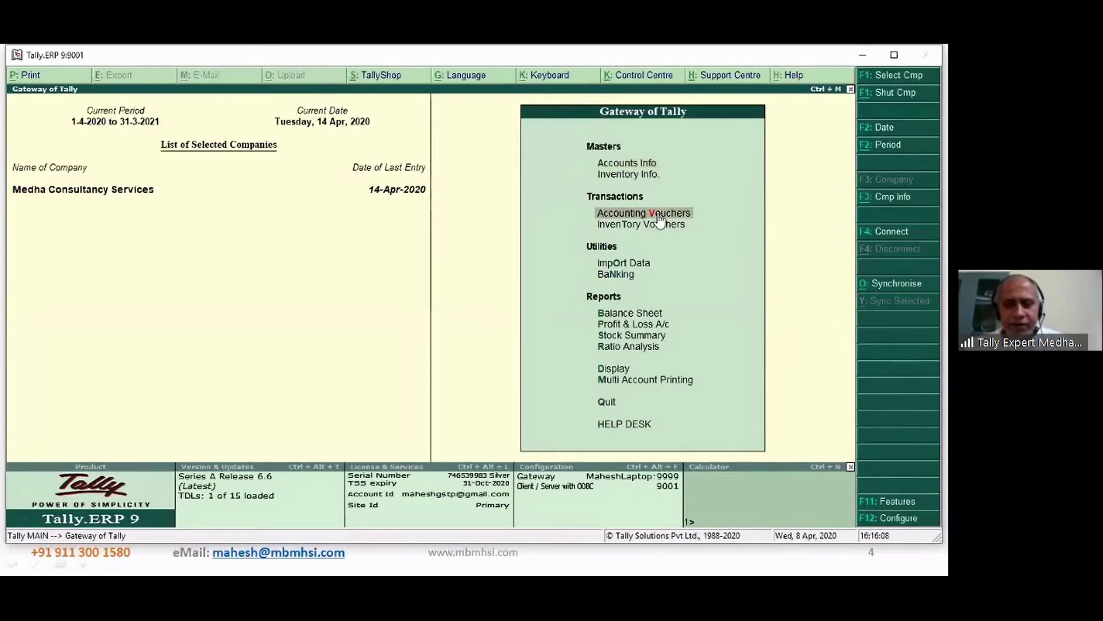
pyautogui.click(659, 218)
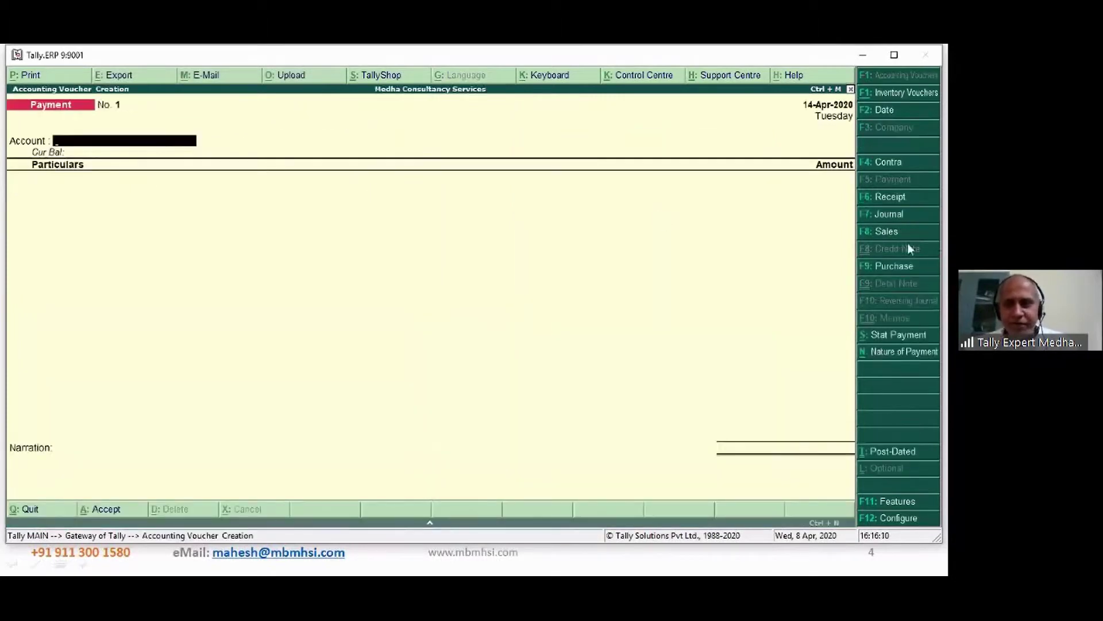
pyautogui.click(901, 218)
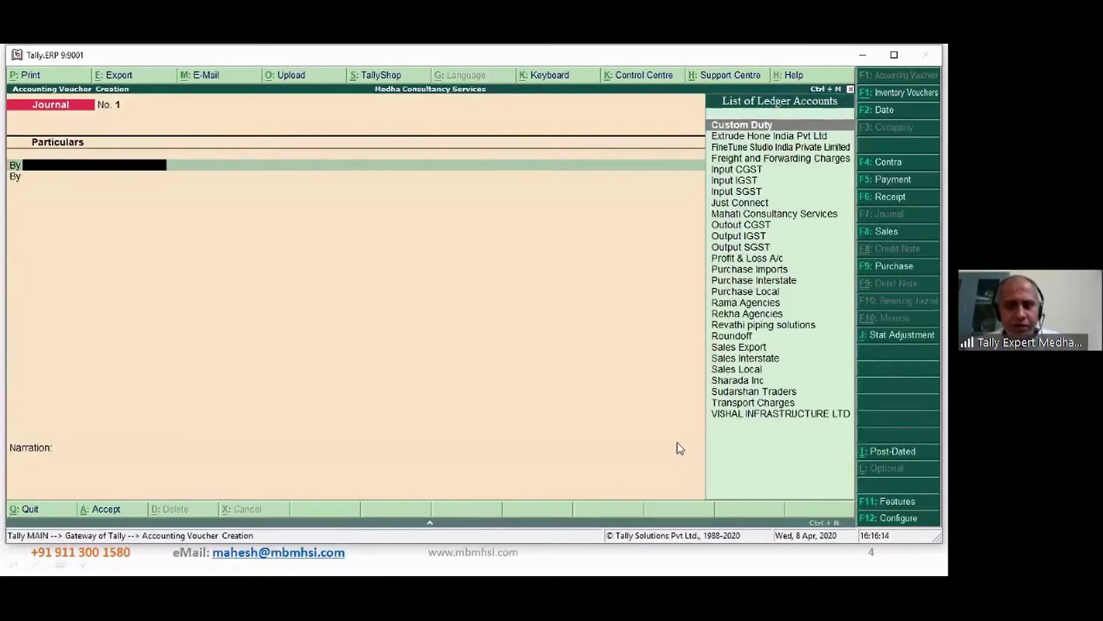
pyautogui.write('Te')
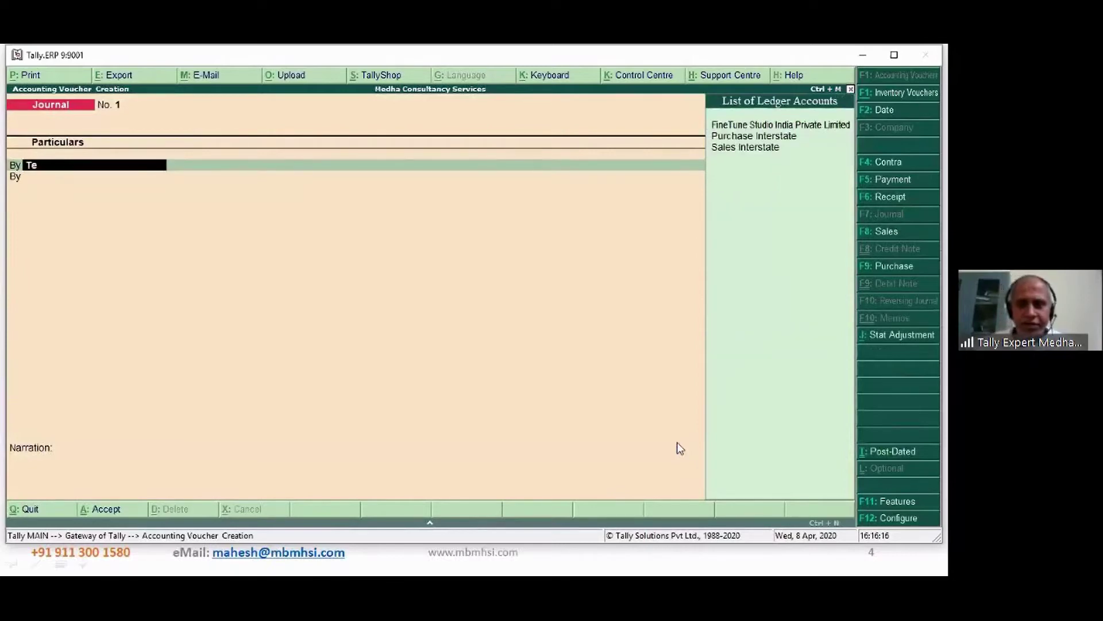
pyautogui.press('BackSpace')
pyautogui.press('BackSpace')
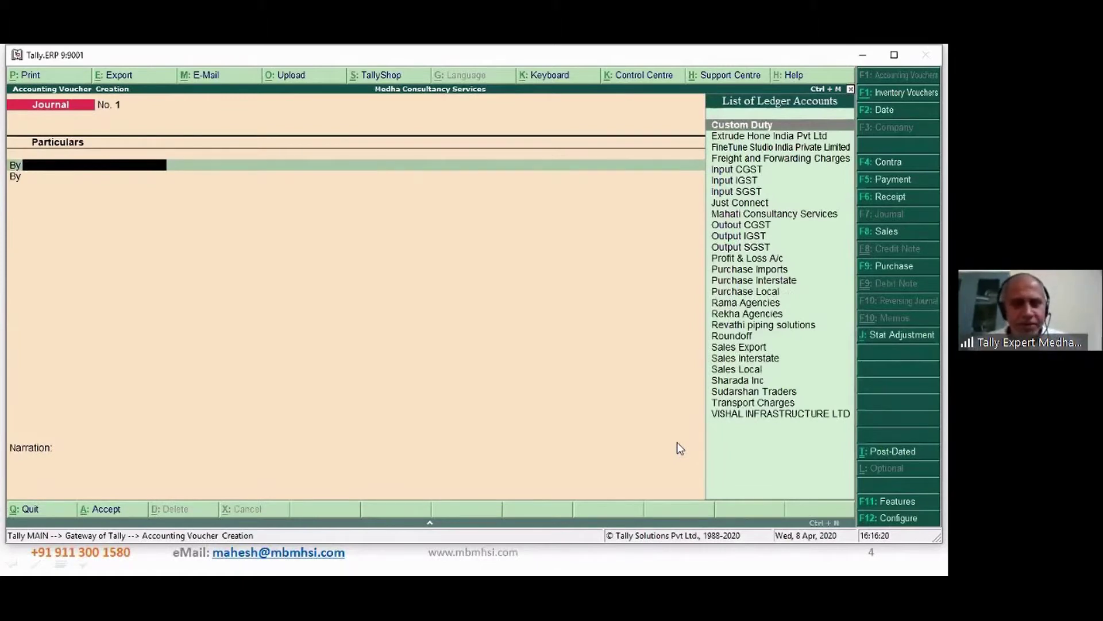
pyautogui.hotkey('alt', 'Tab')
pyautogui.hotkey('alt', 'Tab')
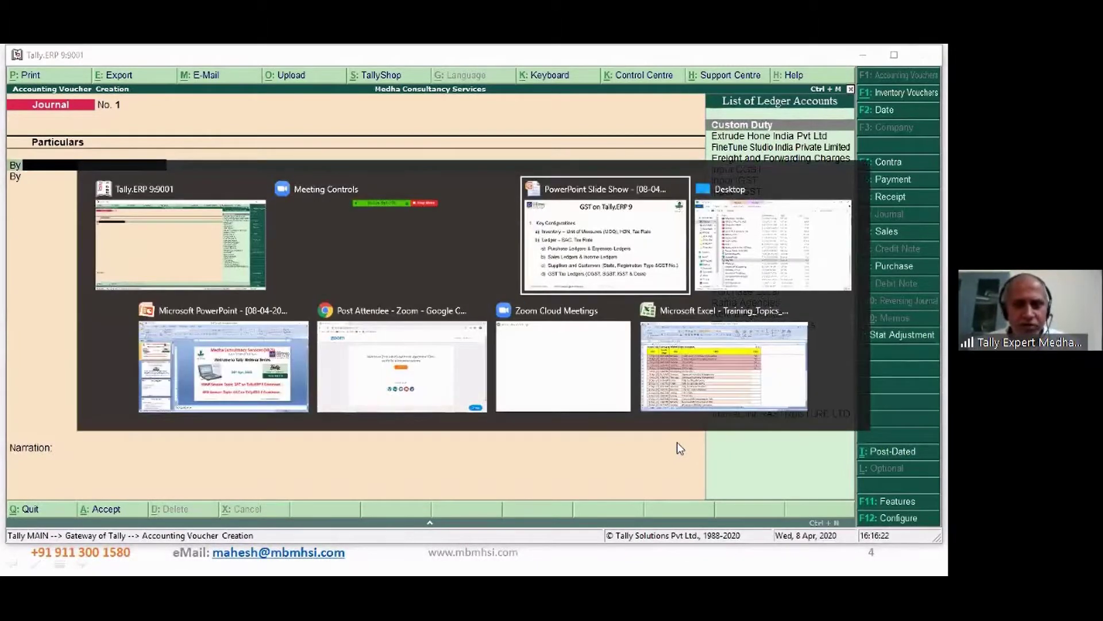
pyautogui.hotkey('alt', 'Tab')
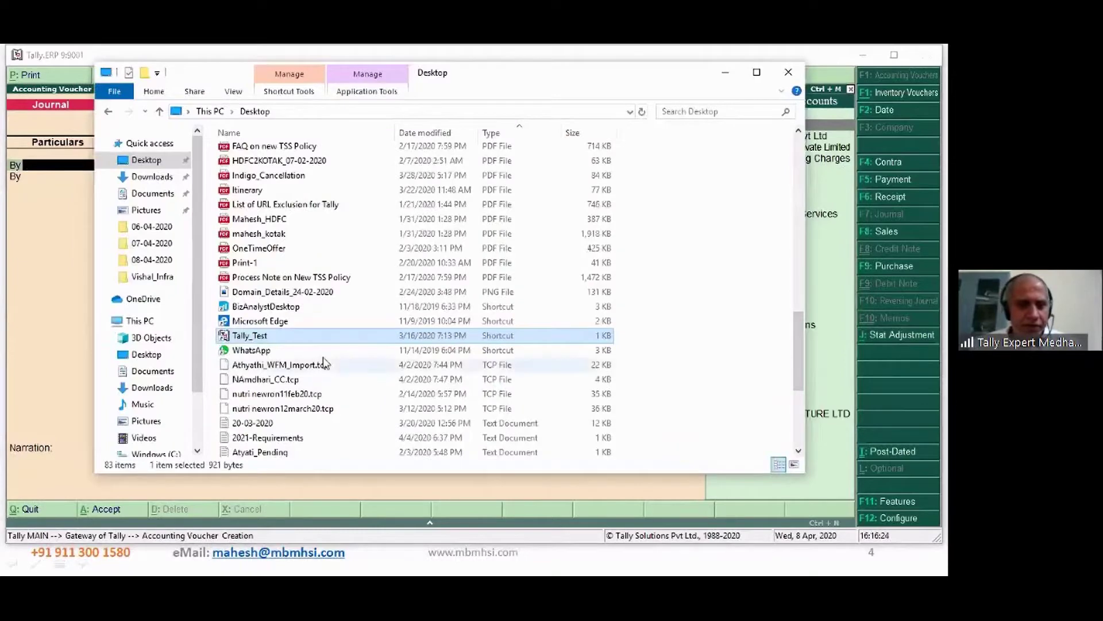
# Open details.txt from the 08-04-2020 webinar folder in Notepad
pyautogui.click(139, 264)
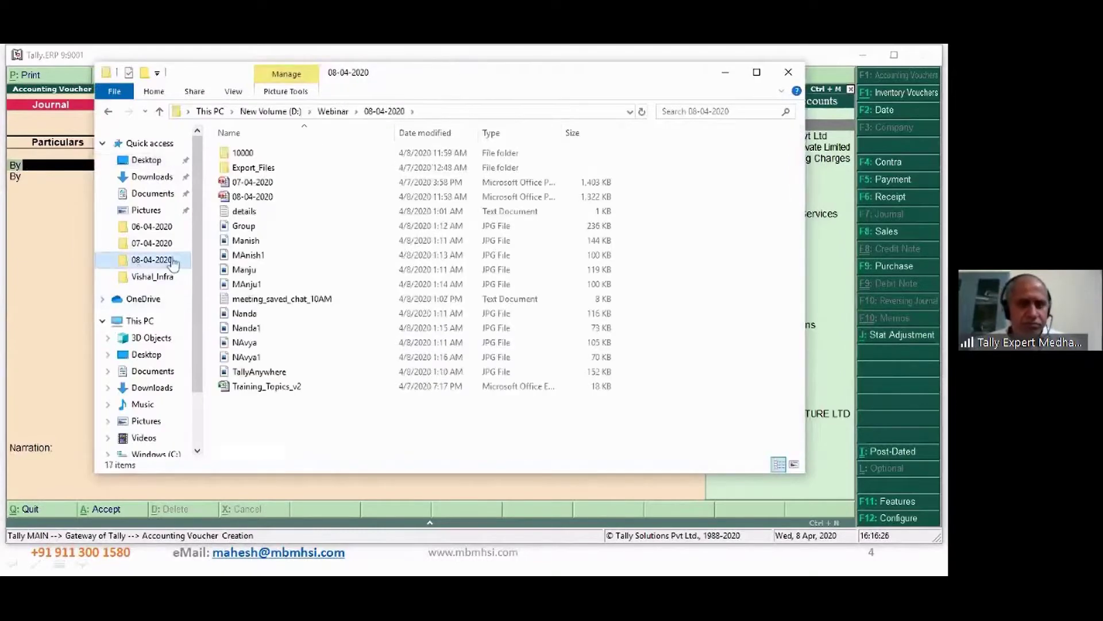
pyautogui.doubleClick(258, 214)
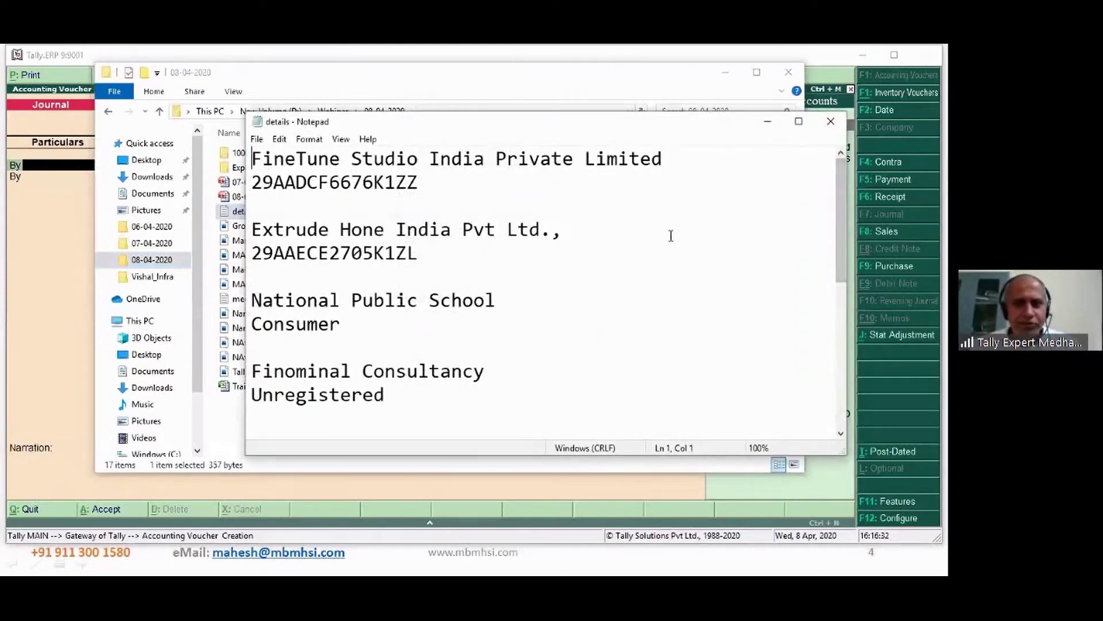
pyautogui.moveTo(838, 264); pyautogui.dragTo(862, 411)
# Copy 'Telephone and Data Usage Charges' from the notes as a new Tally ledger's name
pyautogui.click(274, 280)
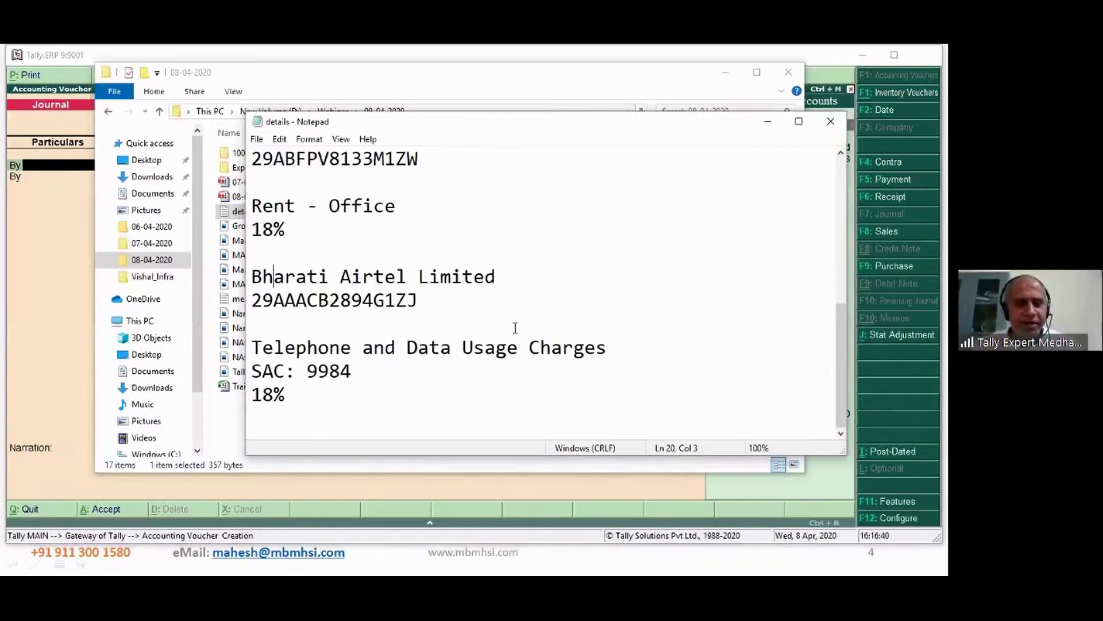
pyautogui.click(252, 347)
pyautogui.hotkey('shift', 'End')
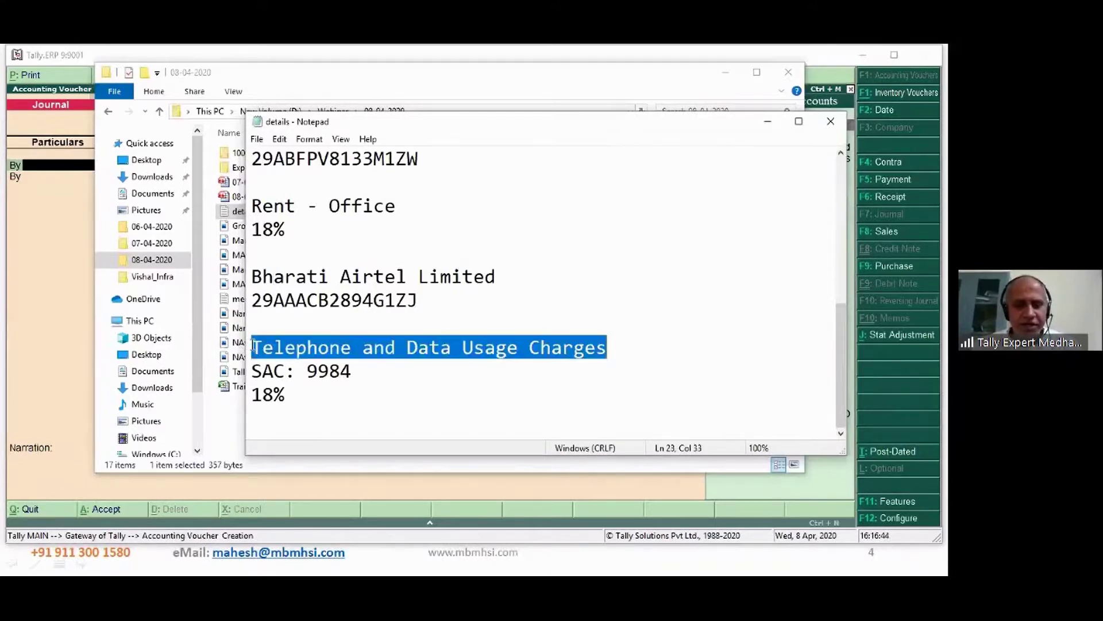
pyautogui.hotkey('alt', 'Tab')
pyautogui.press('Tab')
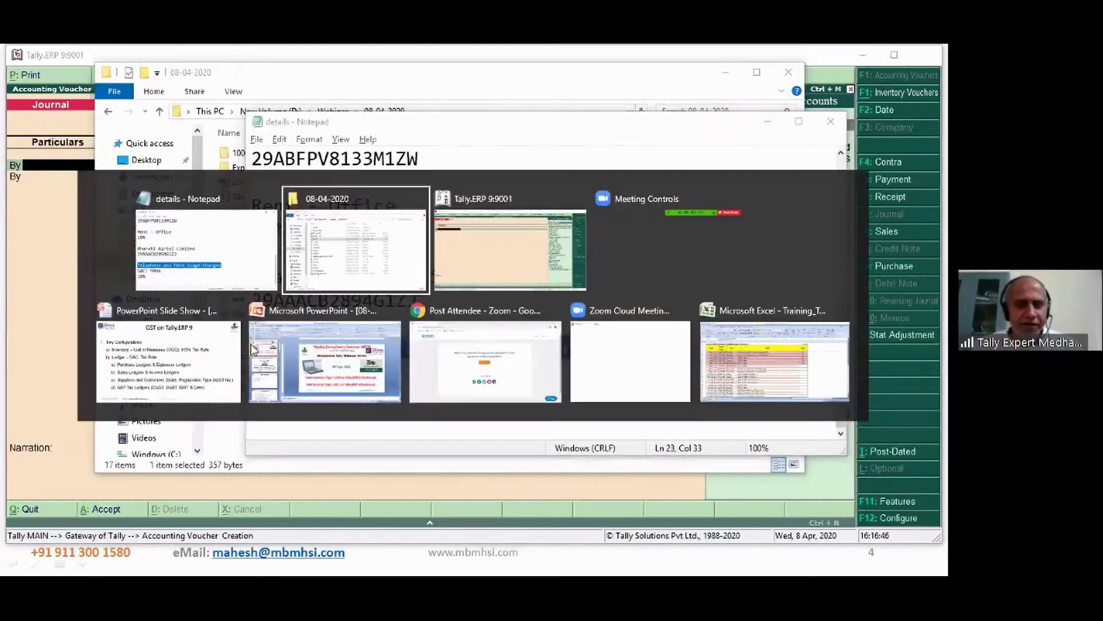
pyautogui.hotkey('alt', 'c')
pyautogui.hotkey('ctrl', 'alt', 'v')
# Group the Telephone ledger under Indirect Expenses, inventory unaffected, and enable Set/alter GST Details
pyautogui.press('Return')
pyautogui.write('Ex')
pyautogui.press('Down')
pyautogui.press('Down')
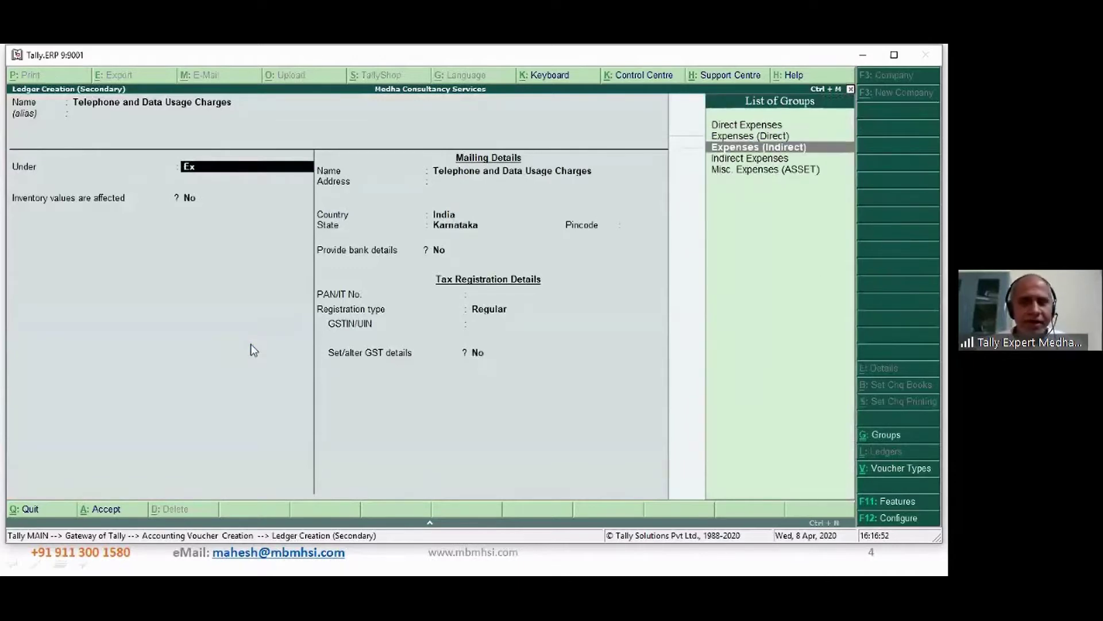
pyautogui.press('Return')
pyautogui.press('Return')
pyautogui.press('Return')
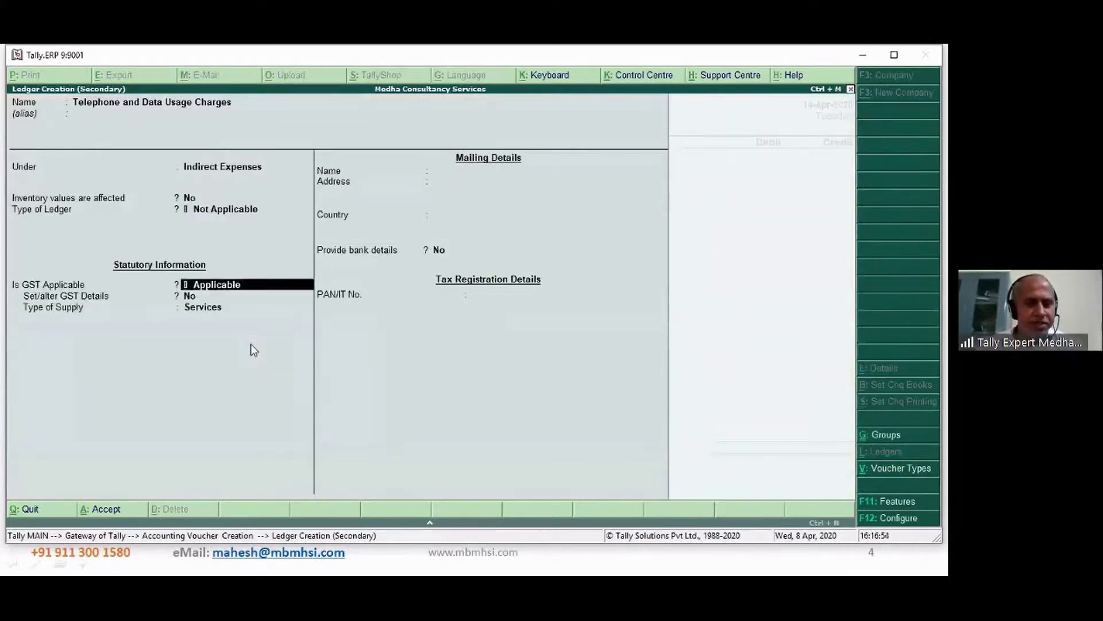
pyautogui.press('Return')
pyautogui.press('BackSpace')
pyautogui.press('BackSpace')
pyautogui.press('BackSpace')
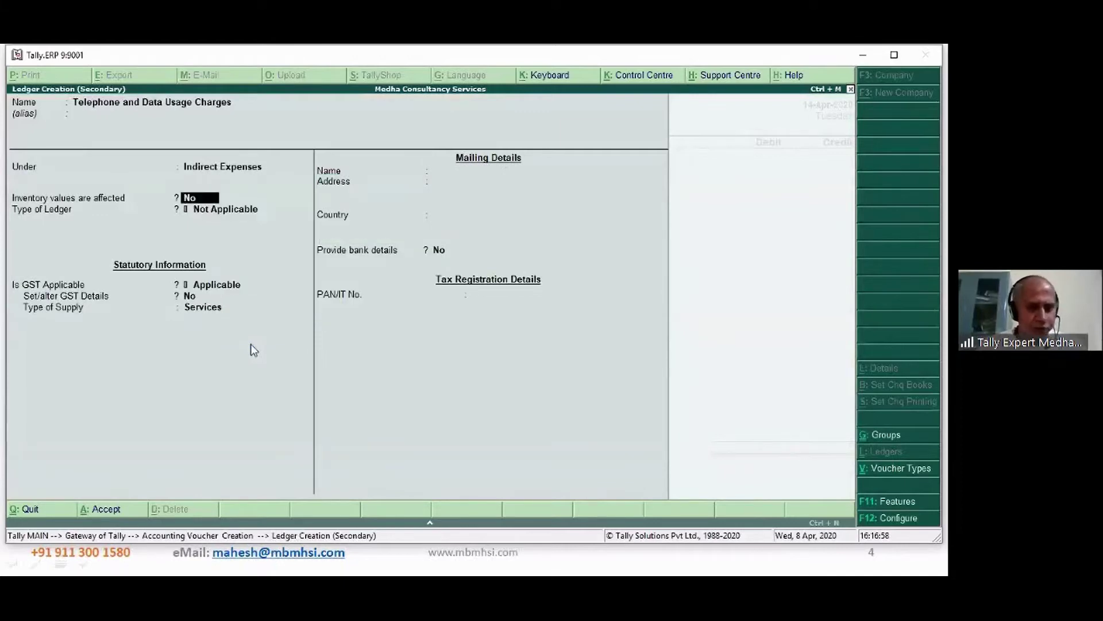
pyautogui.press('Return')
pyautogui.press('Return')
pyautogui.press('Return')
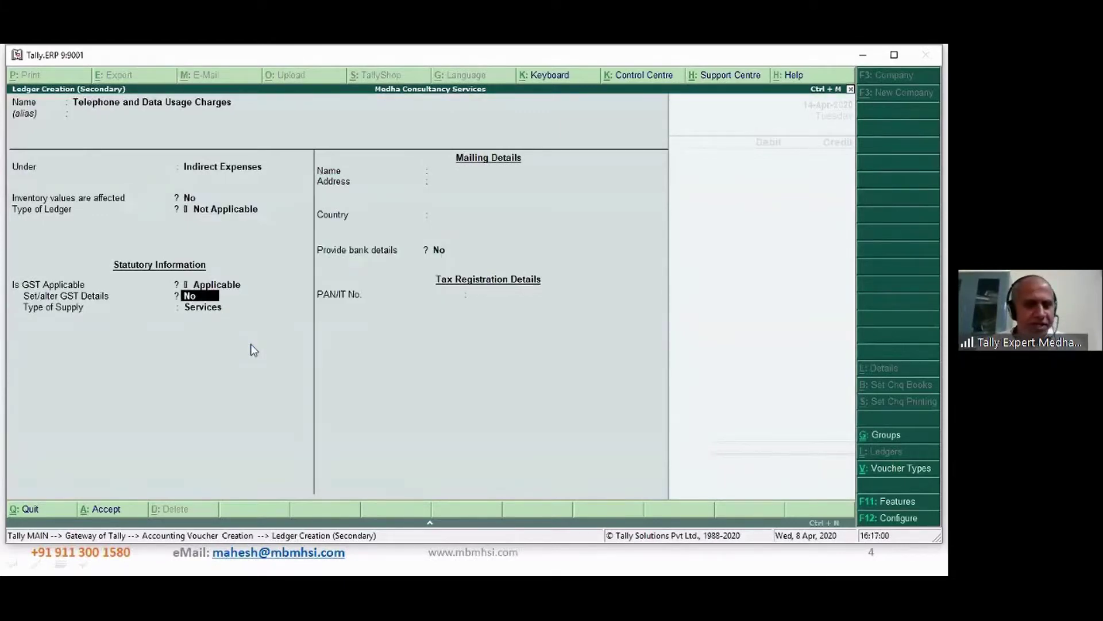
pyautogui.write('y')
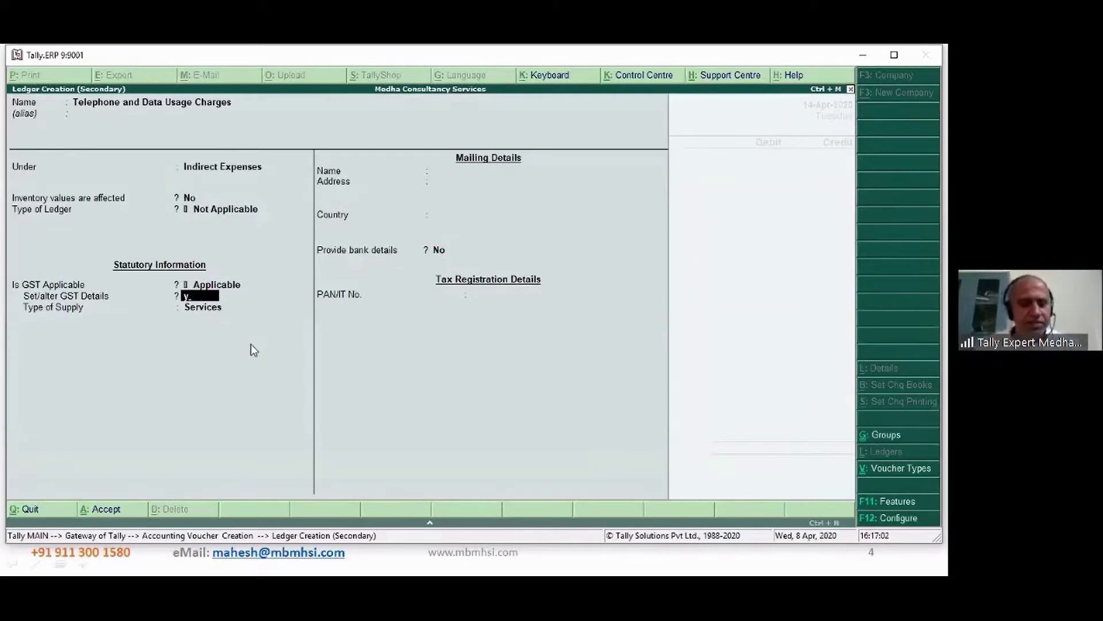
pyautogui.press('Return')
pyautogui.press('Return')
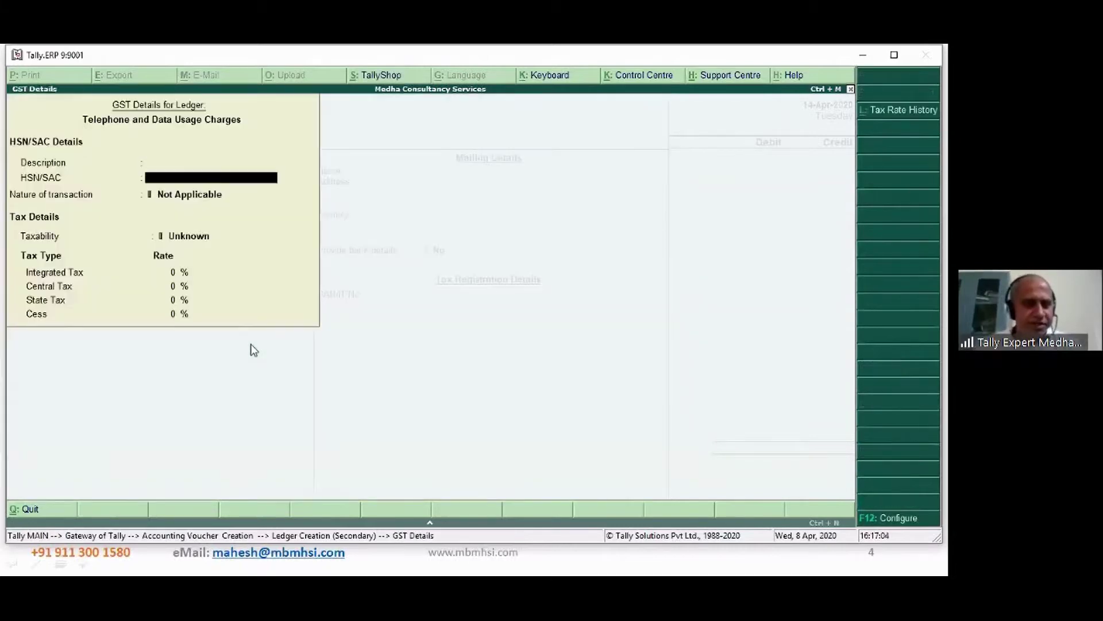
# Enter SAC code 9984 in the ledger's GST details
pyautogui.hotkey('alt', 'Tab')
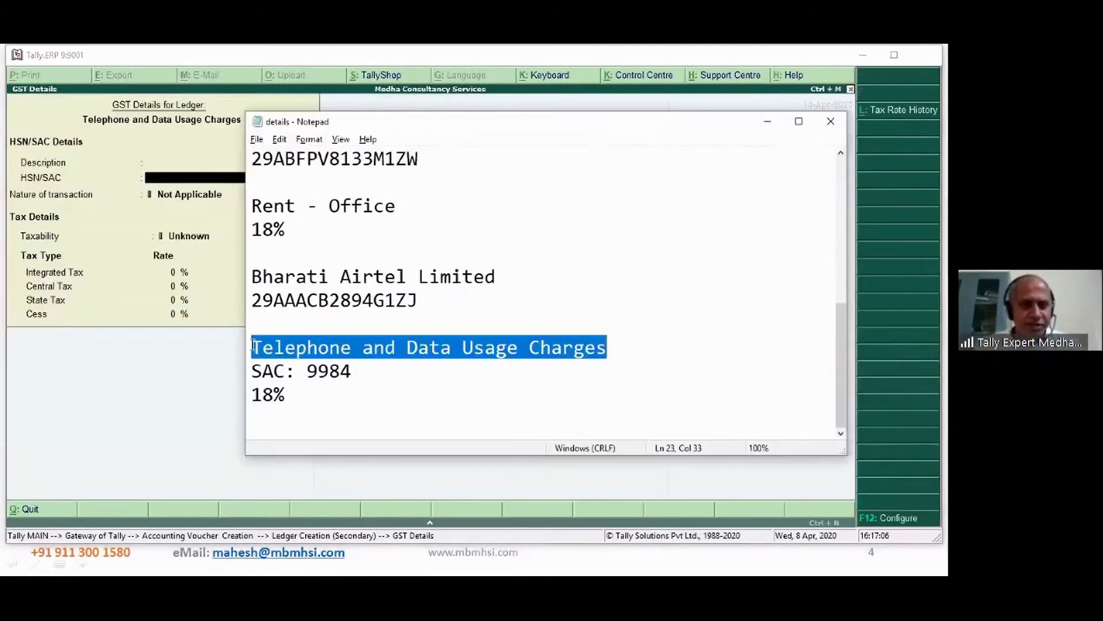
pyautogui.hotkey('alt', 'Tab')
pyautogui.write('9984')
pyautogui.press('Return')
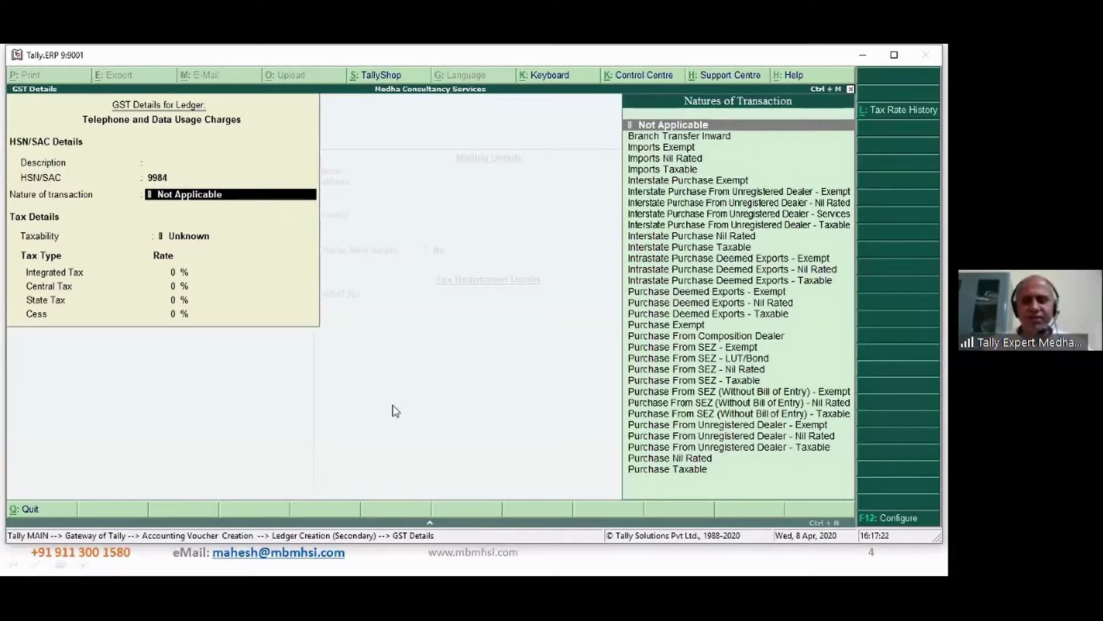
# Make the ledger Taxable at 18% integrated tax (9% central/state), Services, and save it
pyautogui.press('Return')
pyautogui.press('Down')
pyautogui.press('Down')
pyautogui.press('Down')
pyautogui.press('Return')
pyautogui.write('18')
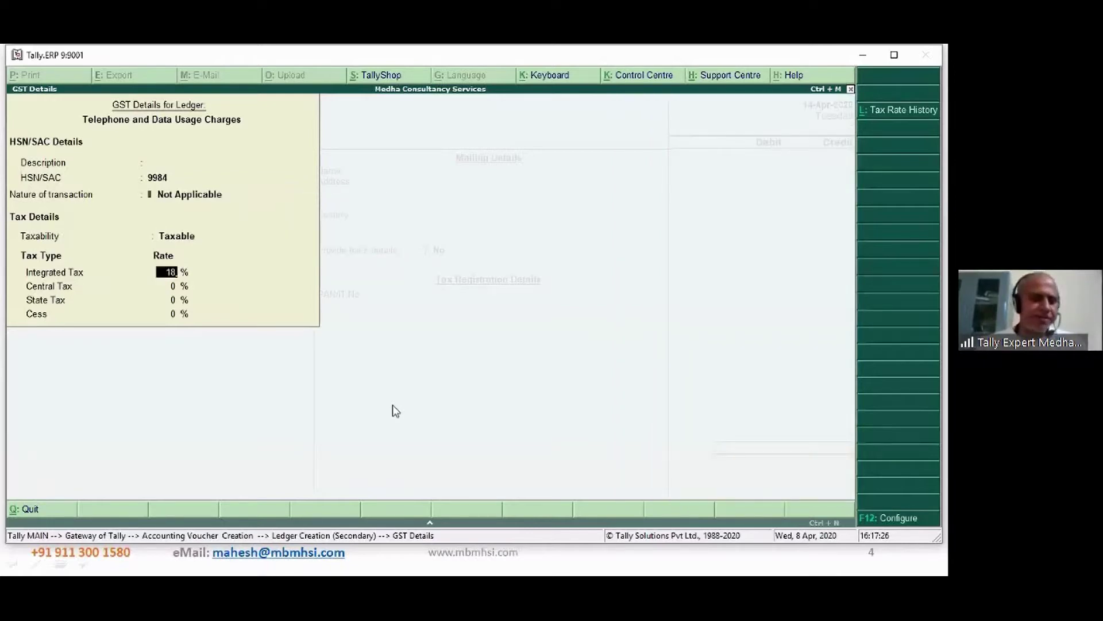
pyautogui.press('Return')
pyautogui.press('Return')
pyautogui.press('Return')
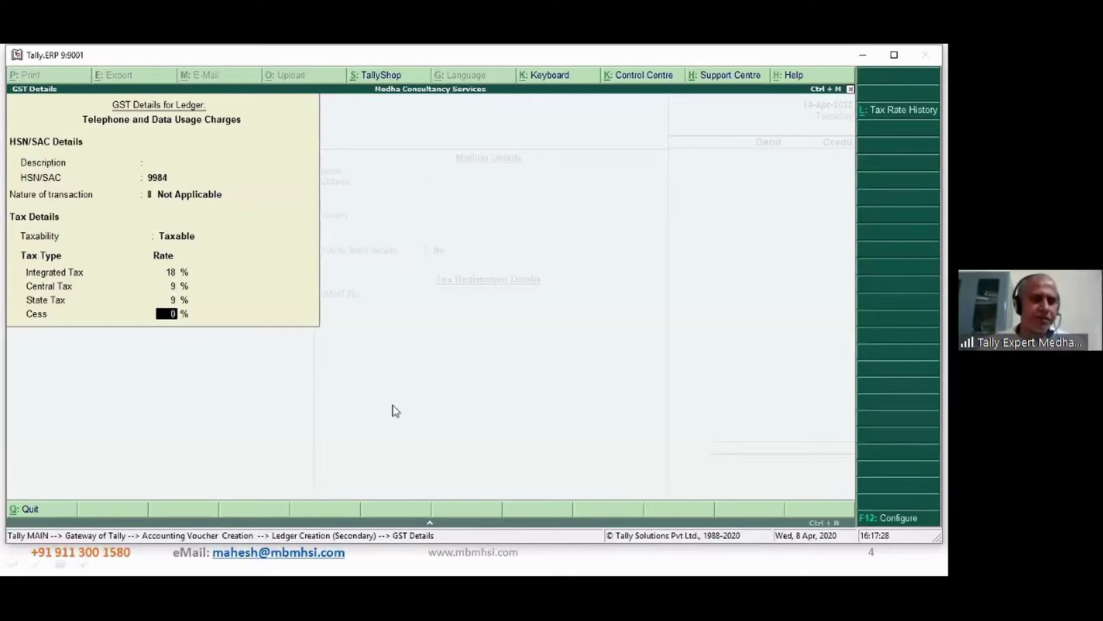
pyautogui.press('Return')
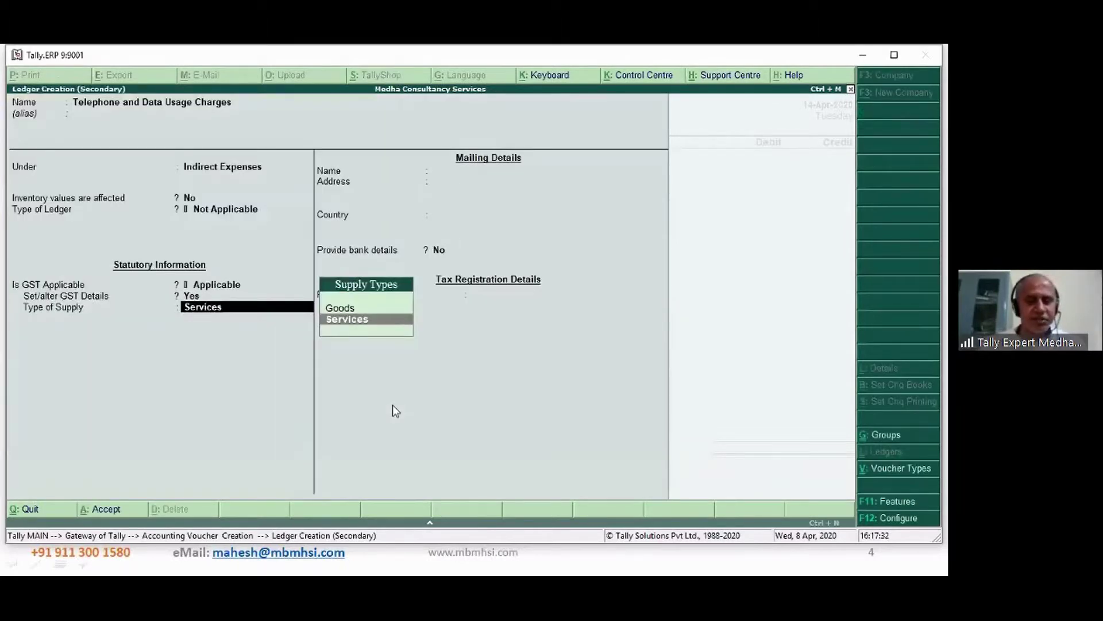
pyautogui.press('Return')
pyautogui.press('Return')
pyautogui.press('Return')
pyautogui.press('Return')
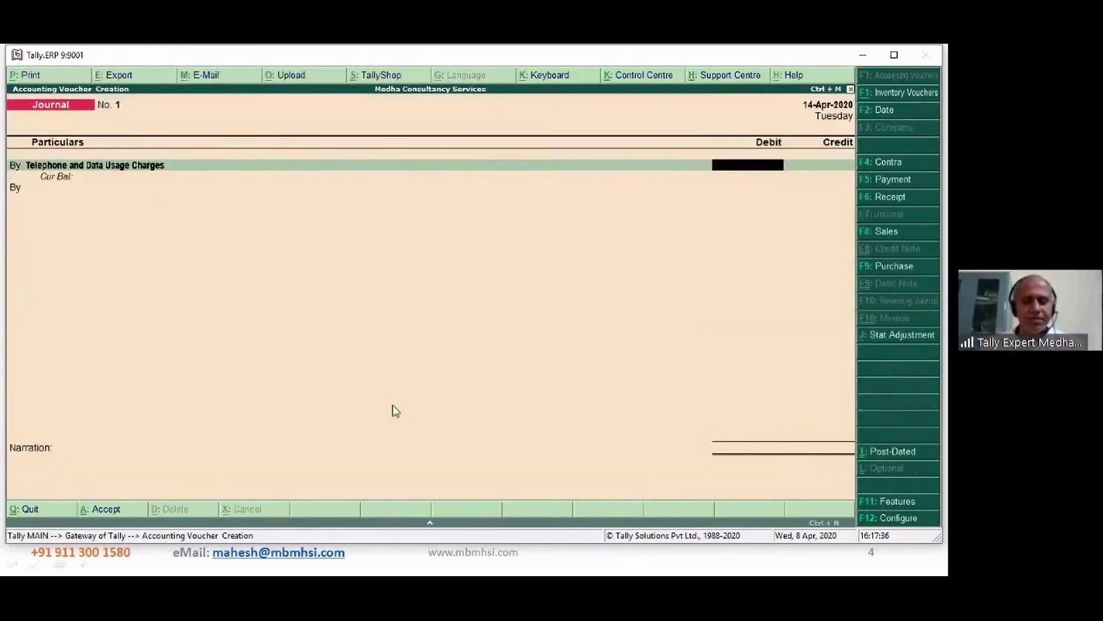
# Debit Telephone and Data Usage Charges 2,500 and choose Input CGST for the next line
pyautogui.write('2500')
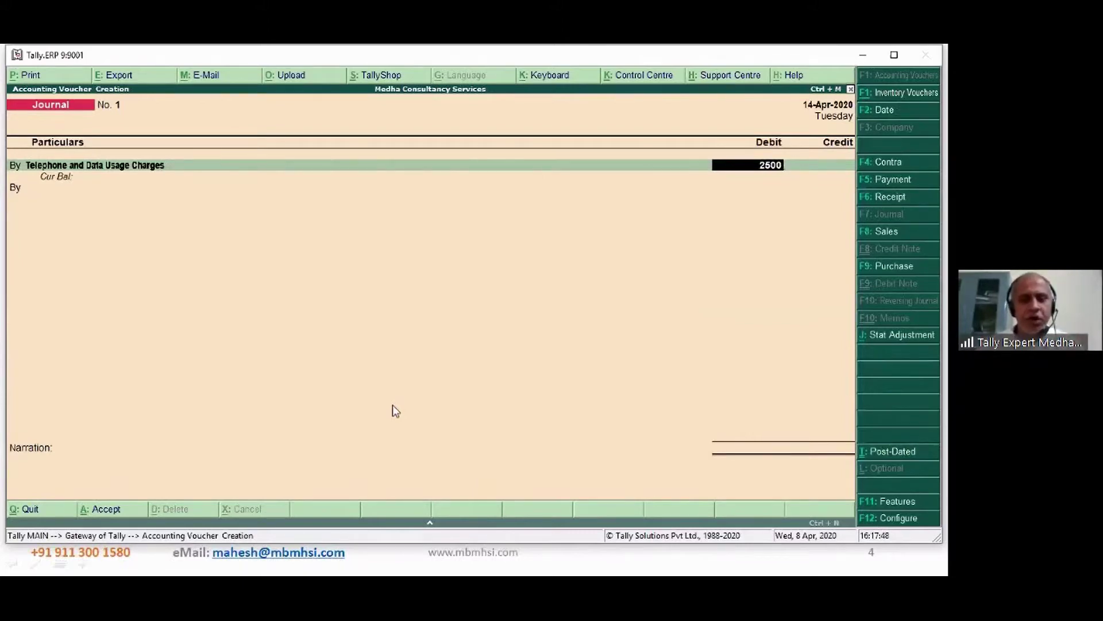
pyautogui.press('Return')
pyautogui.press('Return')
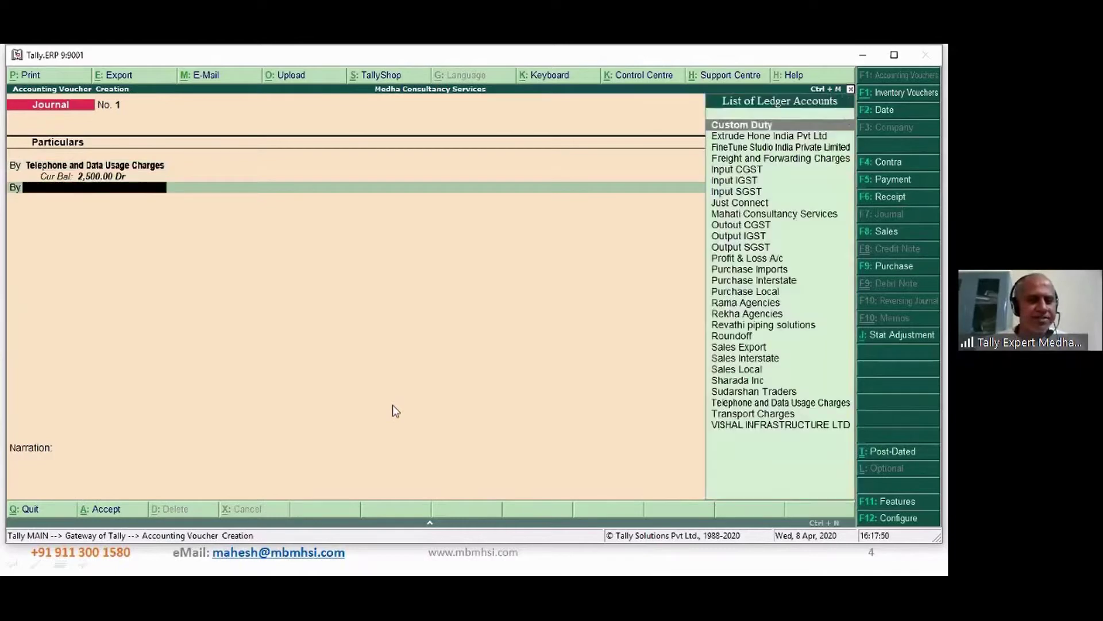
pyautogui.write('In')
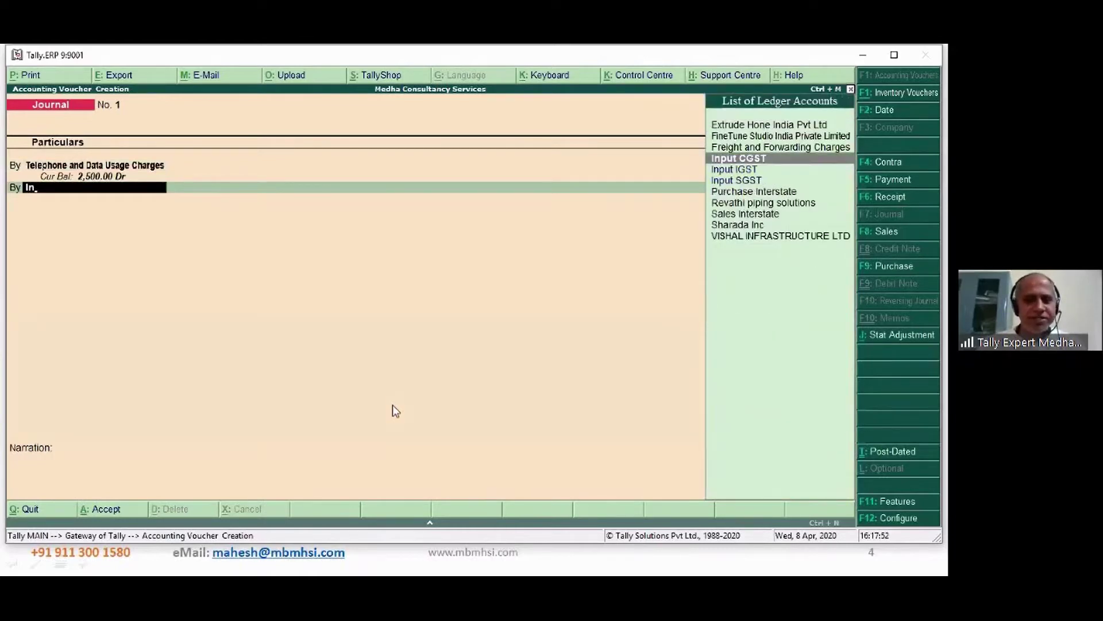
pyautogui.press('Return')
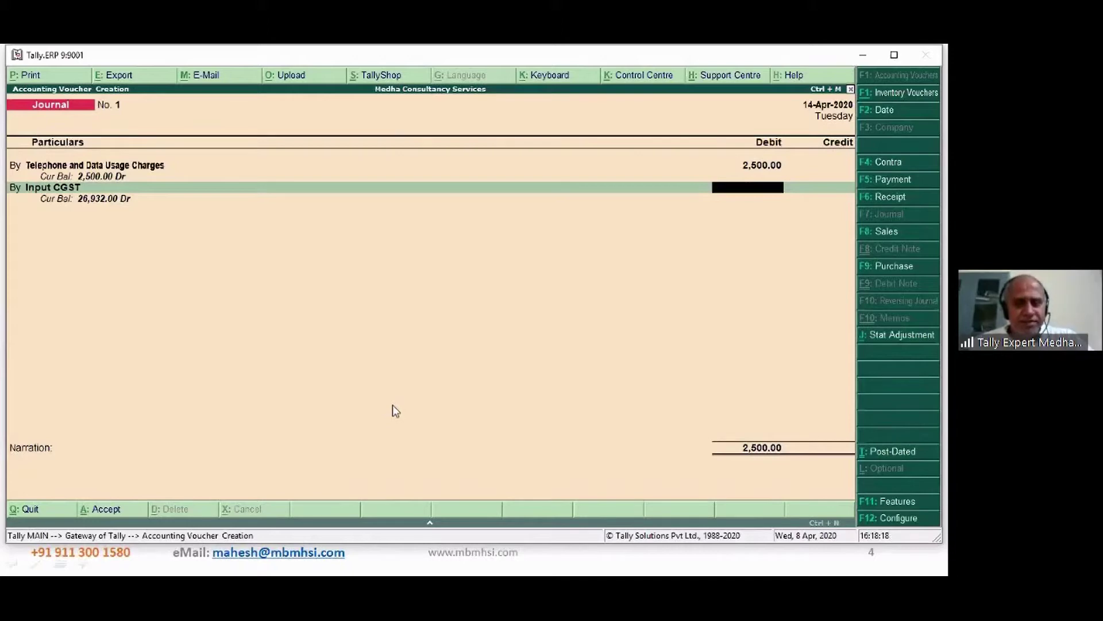
# Calculate 2500*.09 with the calculator to debit Input CGST 225.00
pyautogui.hotkey('ctrl', 'n')
pyautogui.write('2500')
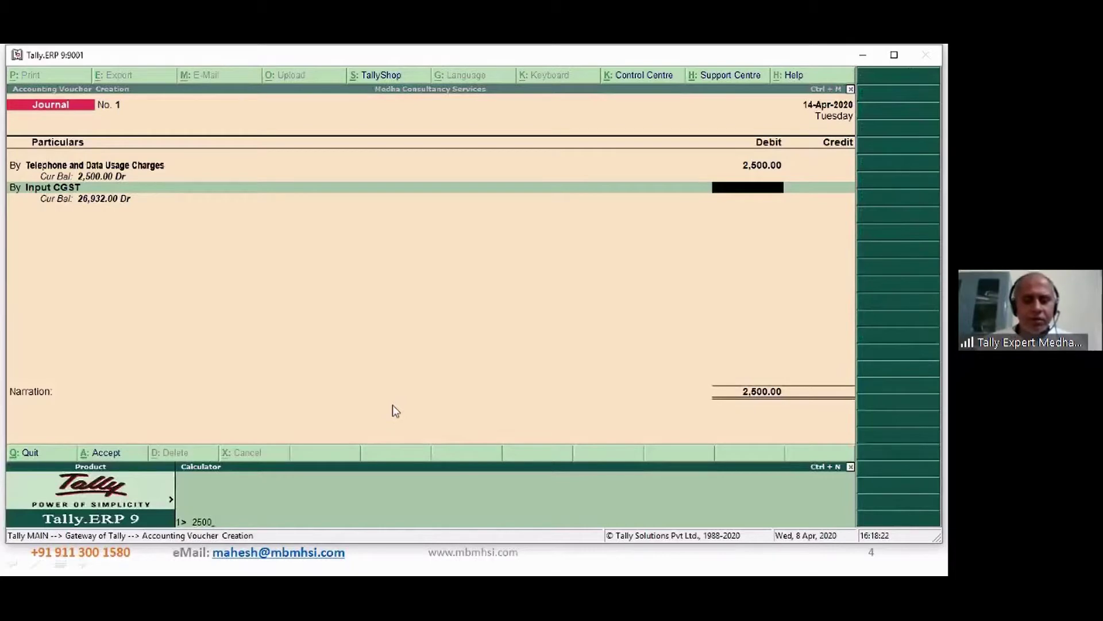
pyautogui.press('BackSpace')
pyautogui.press('BackSpace')
pyautogui.press('BackSpace')
pyautogui.press('BackSpace')
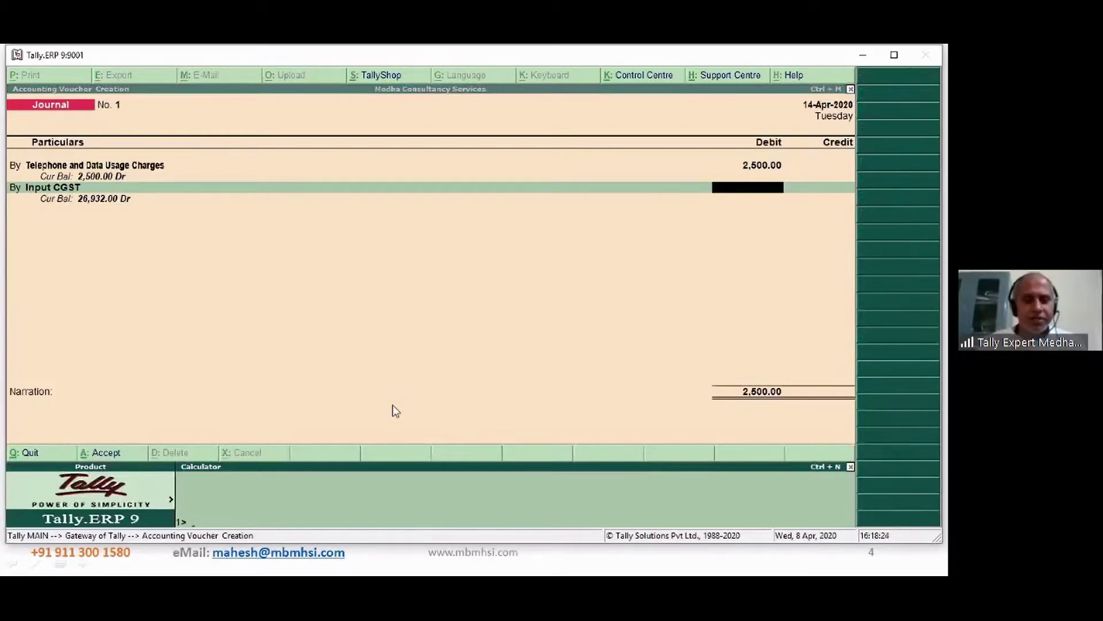
pyautogui.hotkey('ctrl', 'm')
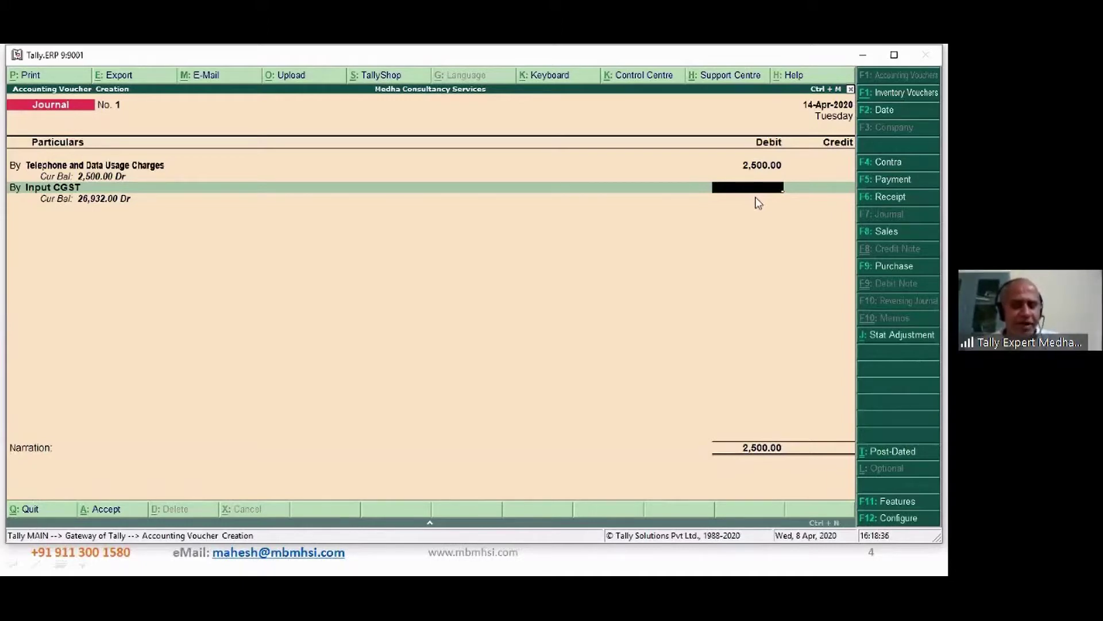
pyautogui.hotkey('ctrl', 'n')
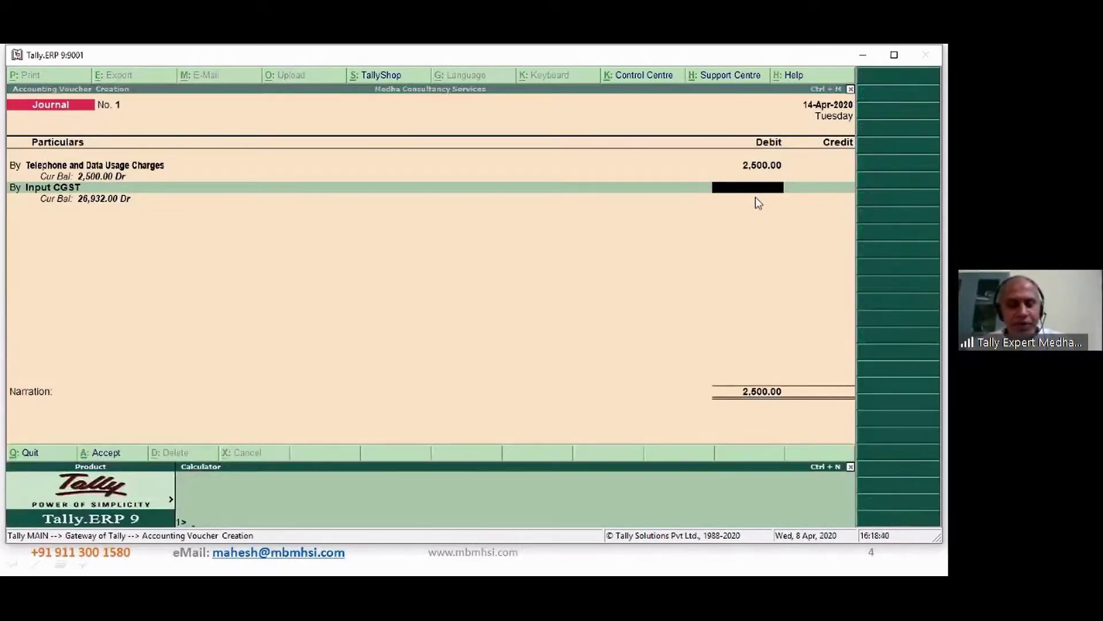
pyautogui.write('2500*')
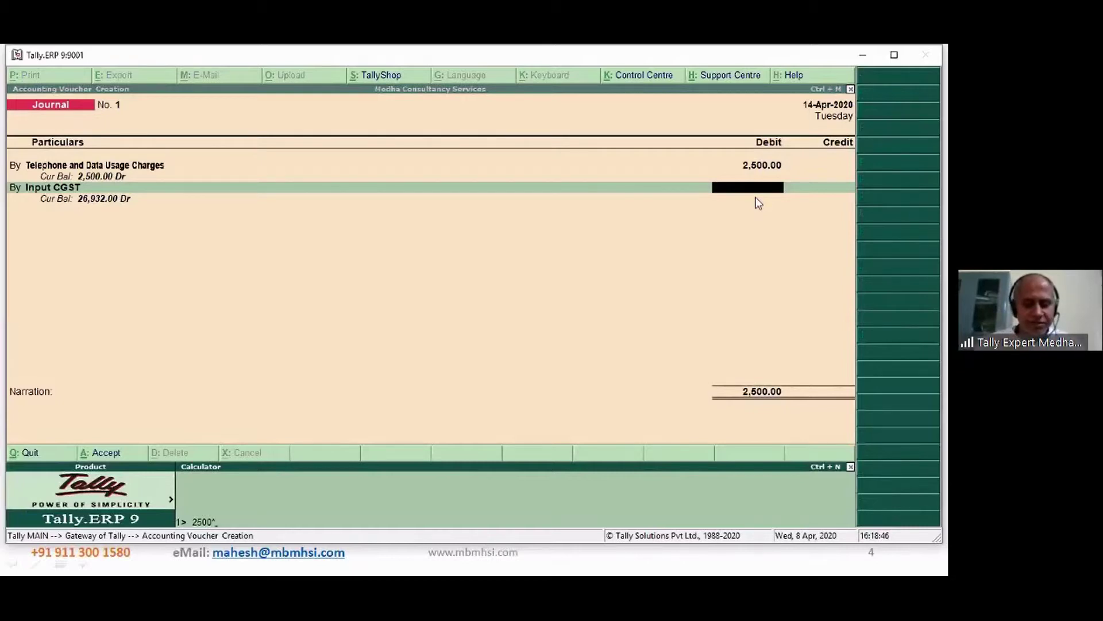
pyautogui.write('.09')
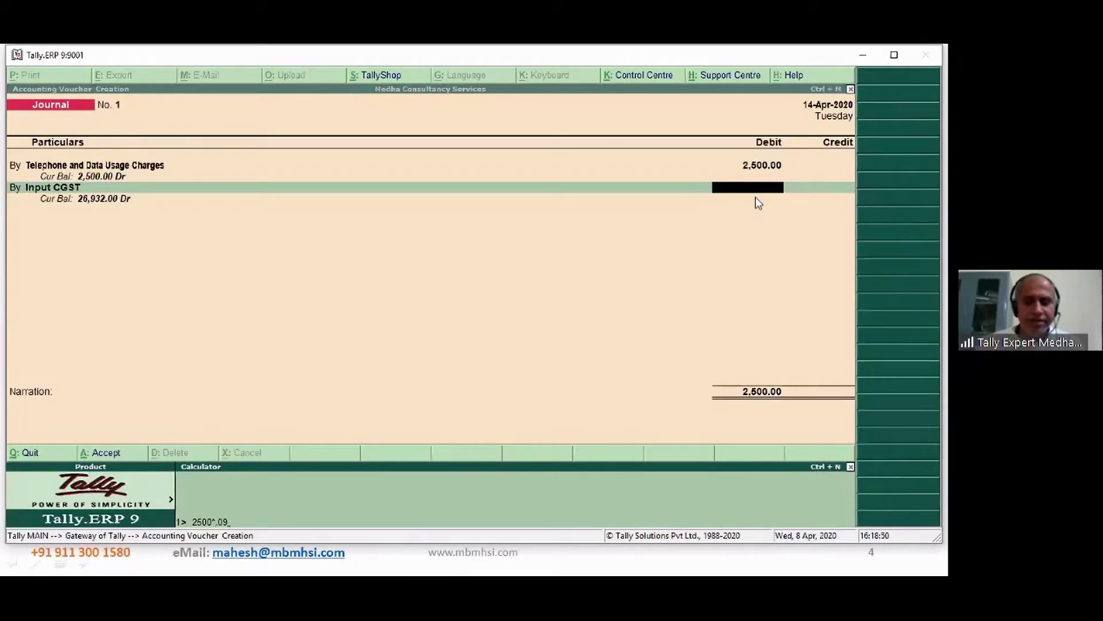
pyautogui.press('Return')
pyautogui.hotkey('ctrl', 'm')
pyautogui.press('Return')
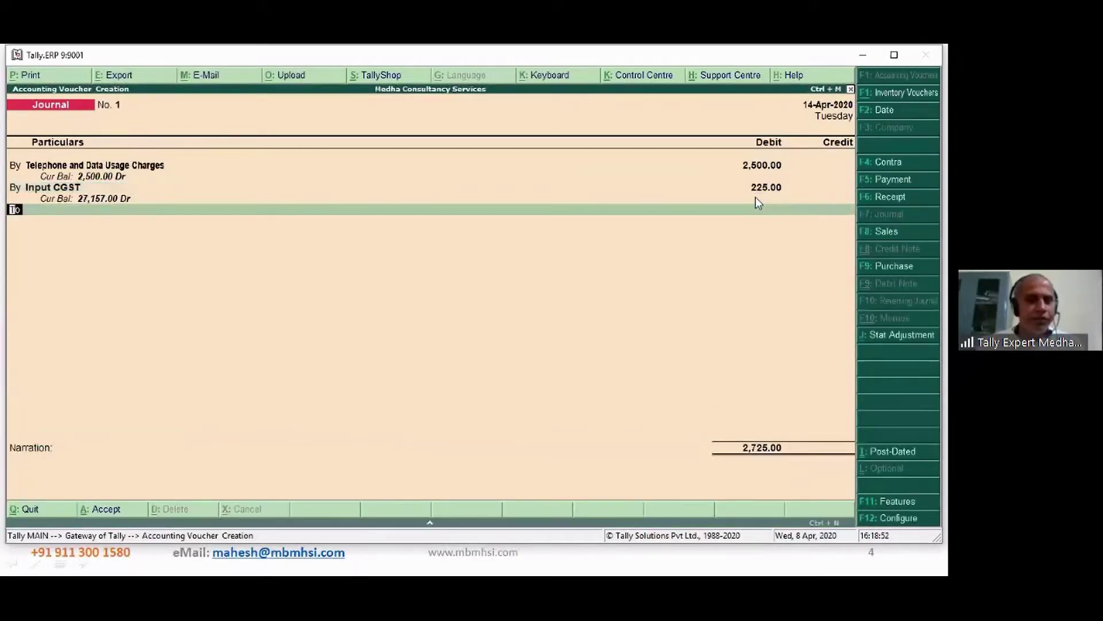
# Add a By line debiting Input SGST 225.00
pyautogui.write('by')
pyautogui.press('Return')
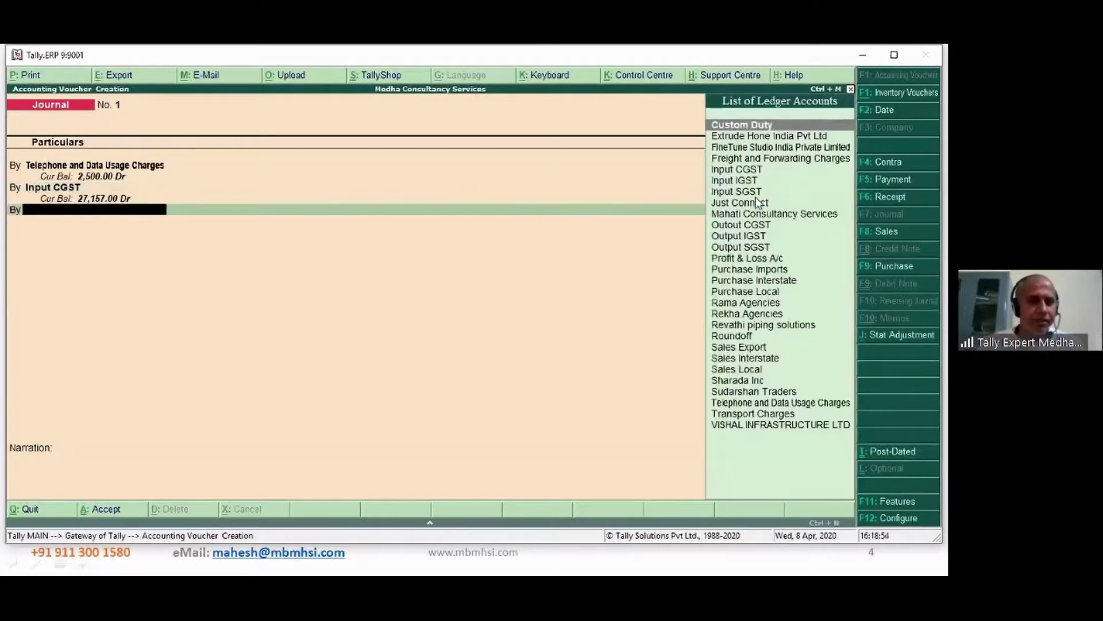
pyautogui.write('In')
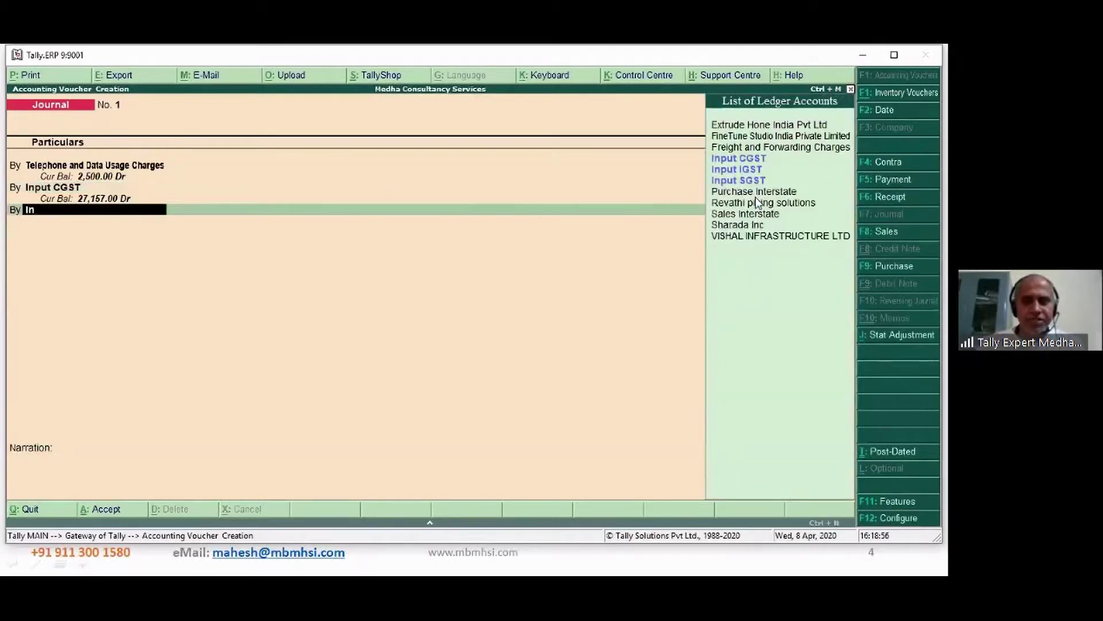
pyautogui.press('Down')
pyautogui.press('Down')
pyautogui.press('Return')
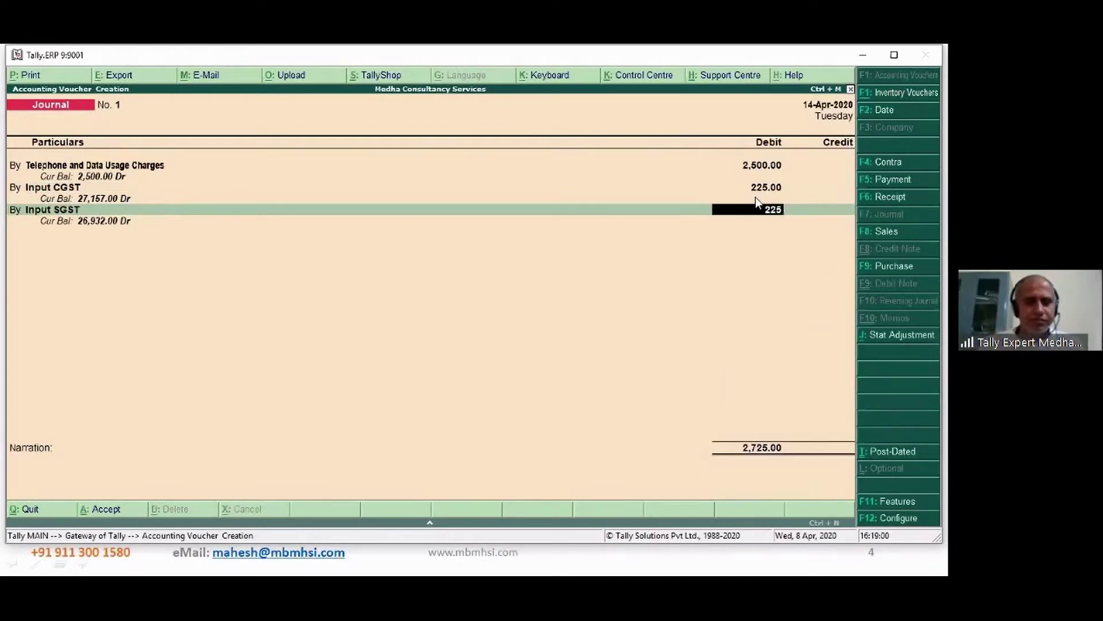
pyautogui.press('Return')
pyautogui.press('BackSpace')
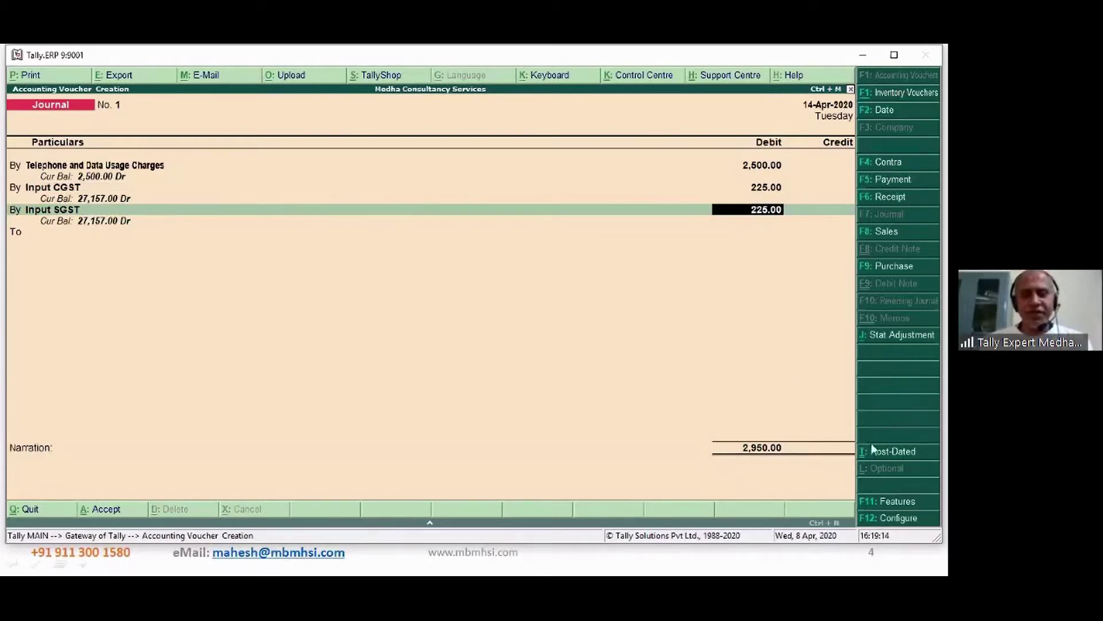
pyautogui.click(898, 518)
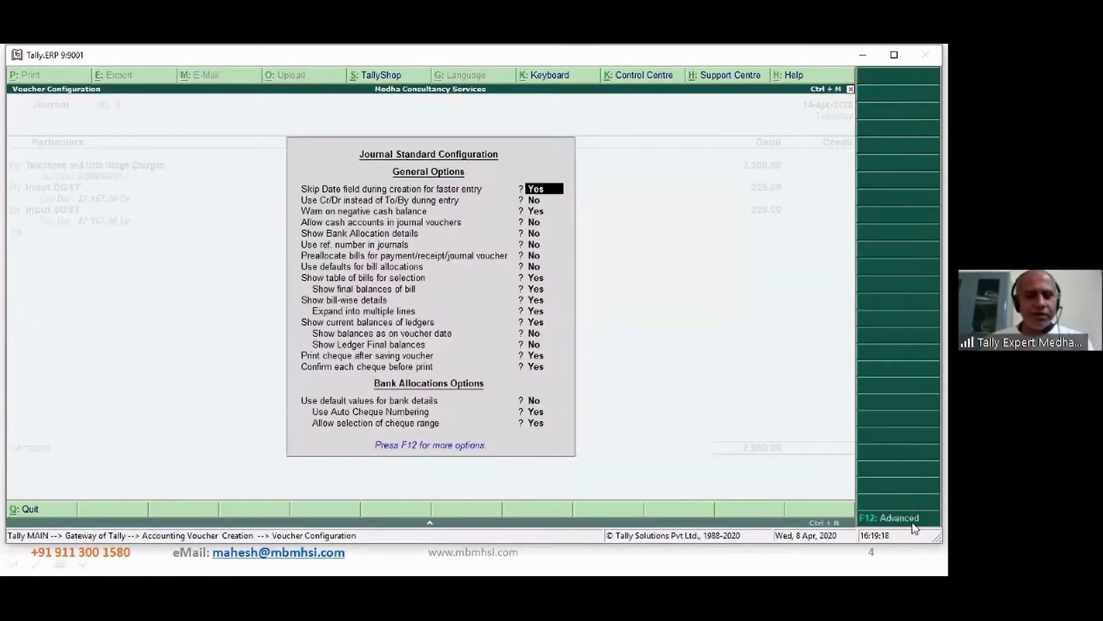
# Set 'Use ref. number in journals' to Yes in F12 Configure and accept it
pyautogui.press('Escape')
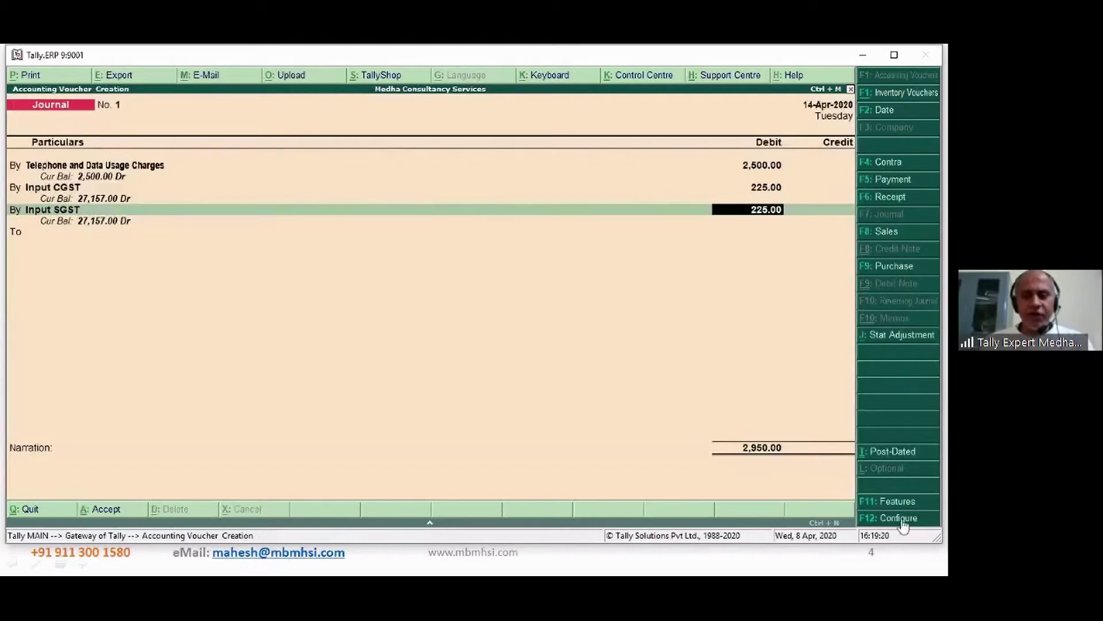
pyautogui.click(901, 520)
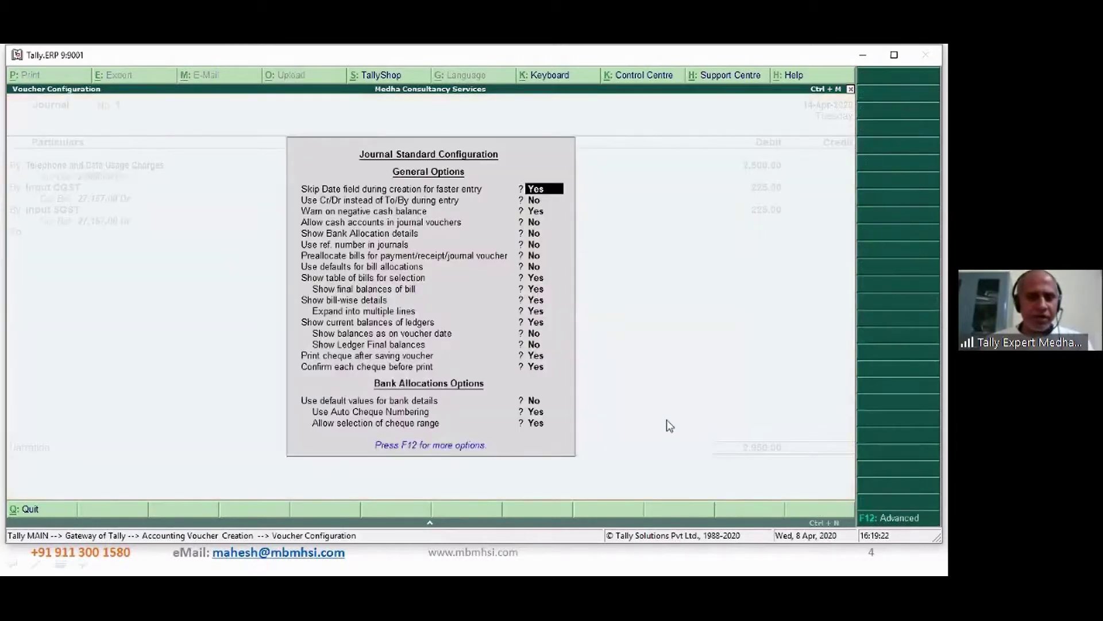
pyautogui.click(534, 247)
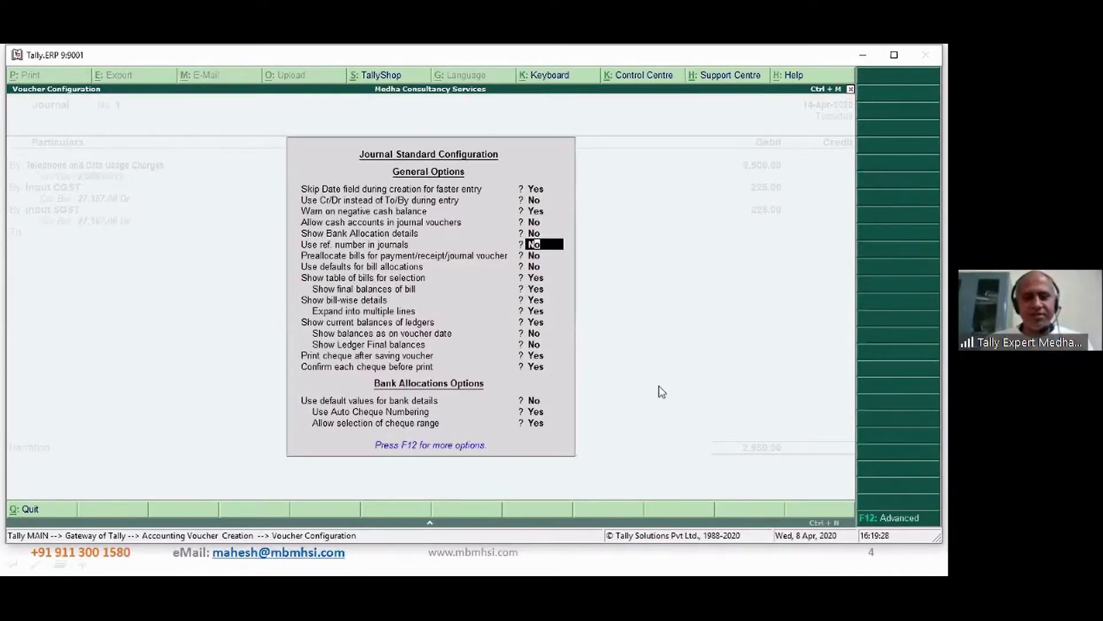
pyautogui.write('y')
pyautogui.press('Return')
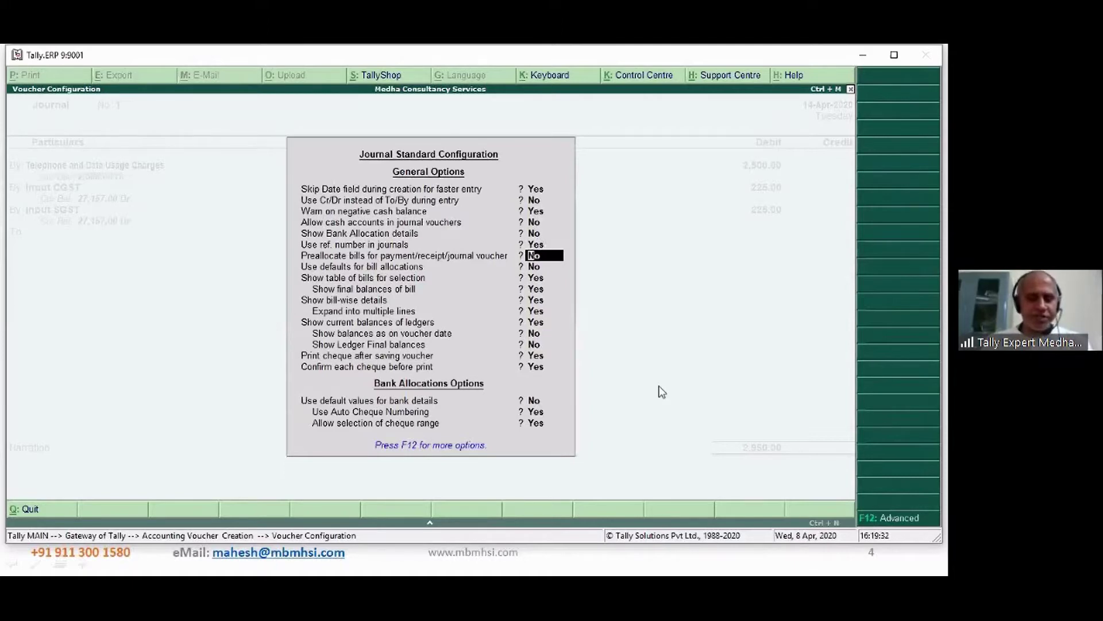
pyautogui.hotkey('ctrl', 'a')
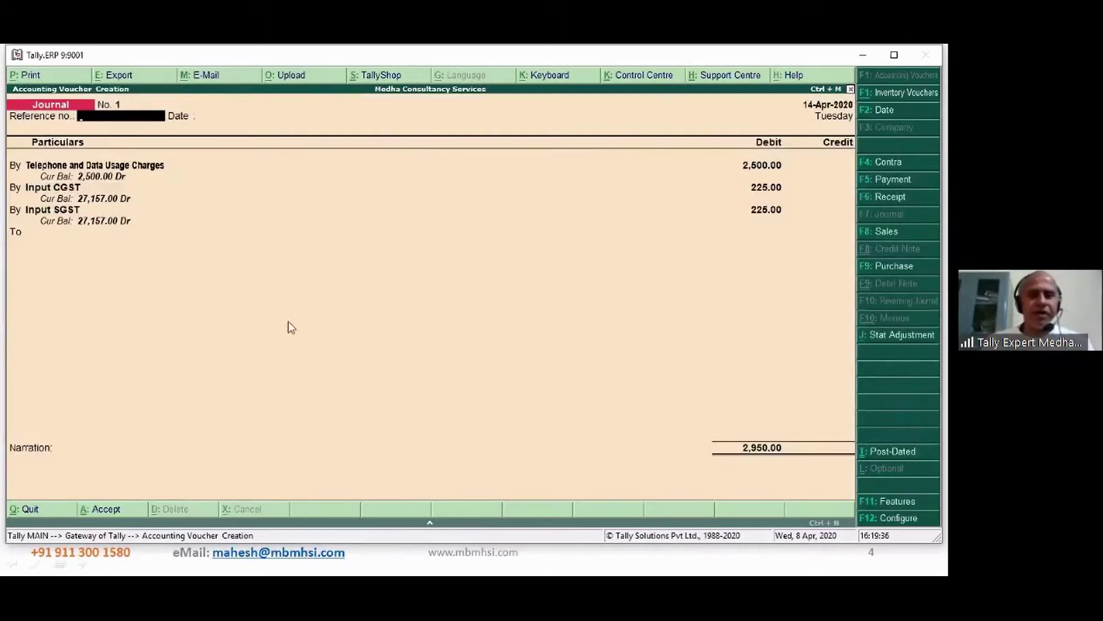
# Enter the voucher reference number and set the date to 12-Apr-2020
pyautogui.write('42525234324324')
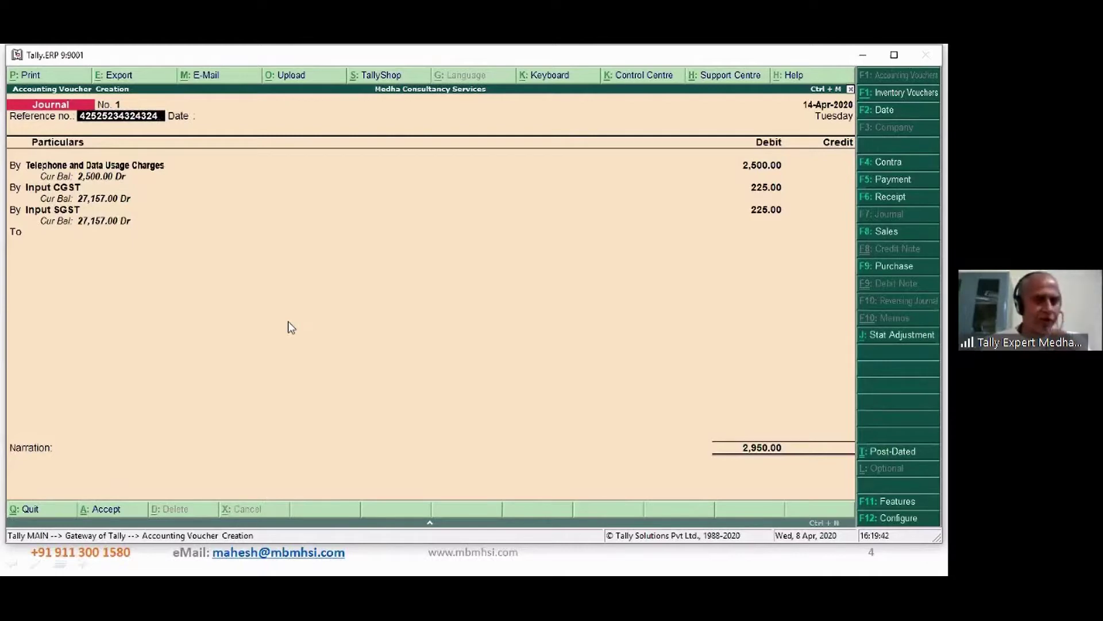
pyautogui.press('Return')
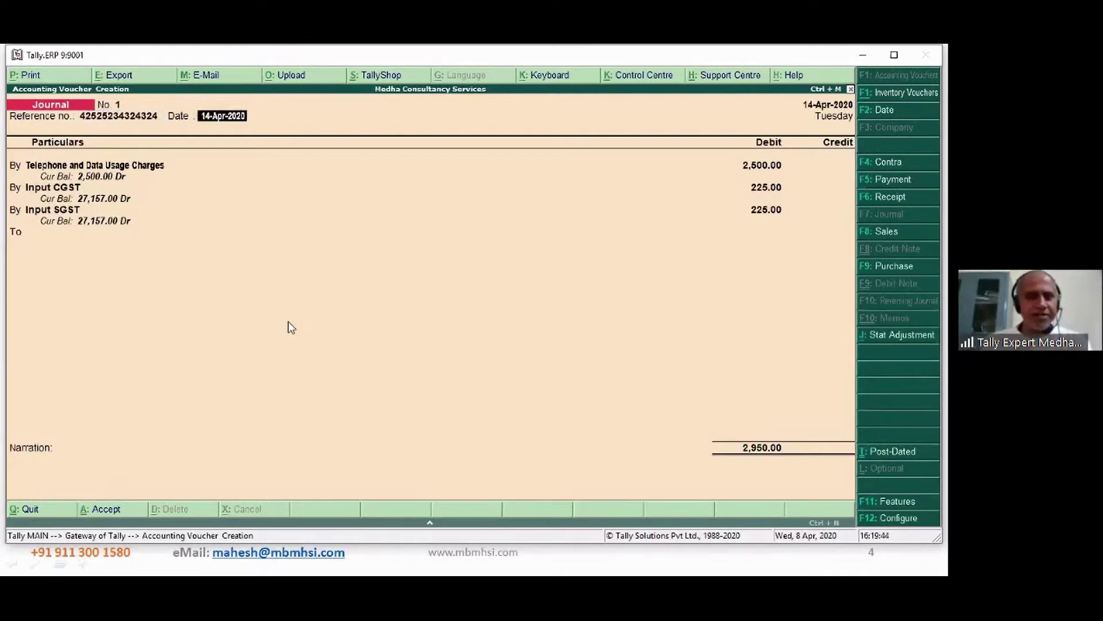
pyautogui.write('12')
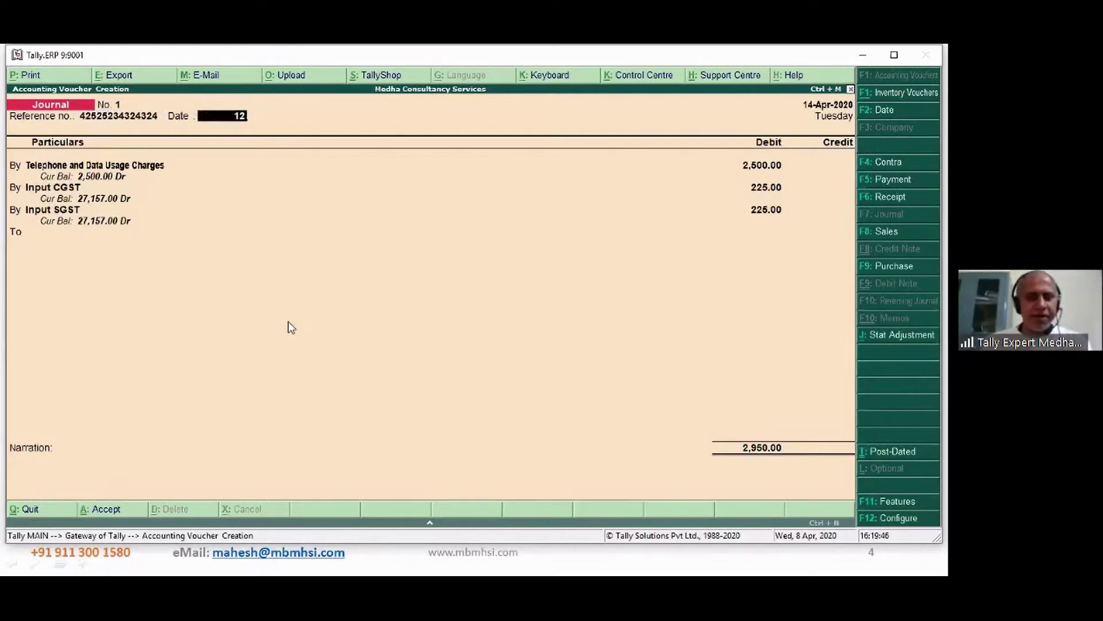
pyautogui.press('Return')
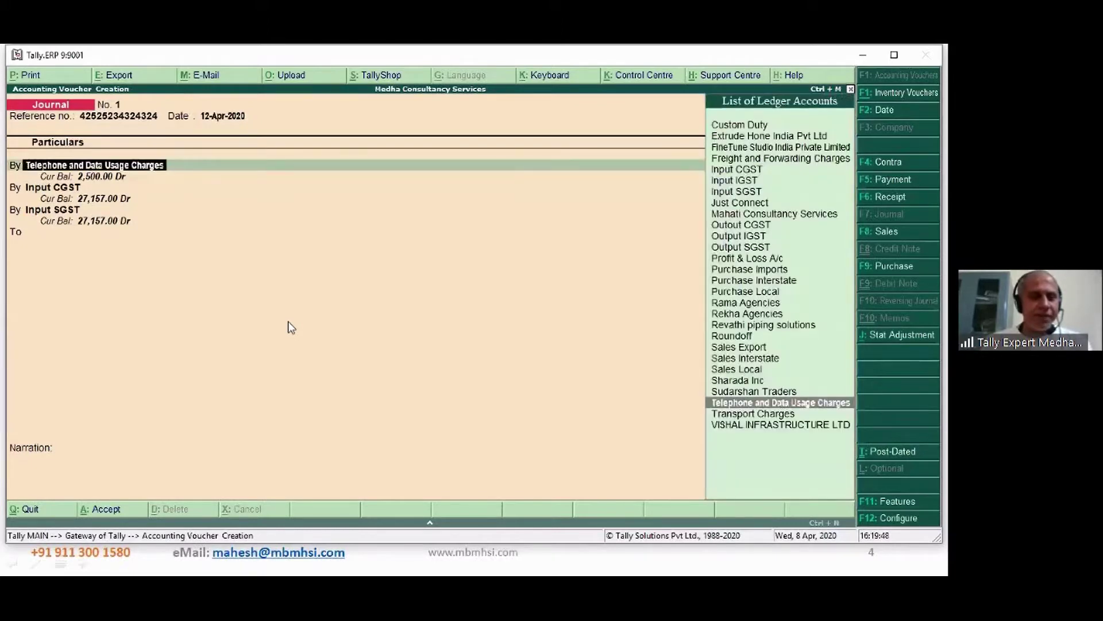
# Move past the debit lines to the credit line and start a new ledger
pyautogui.press('Return')
pyautogui.press('Return')
pyautogui.press('Return')
pyautogui.press('Return')
pyautogui.press('Return')
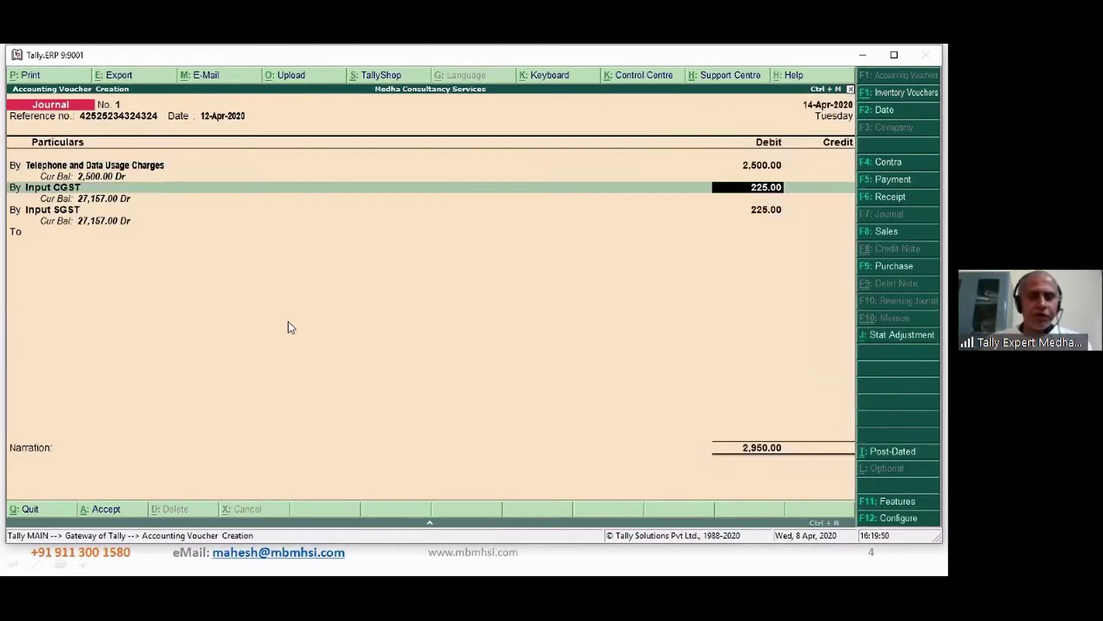
pyautogui.press('Return')
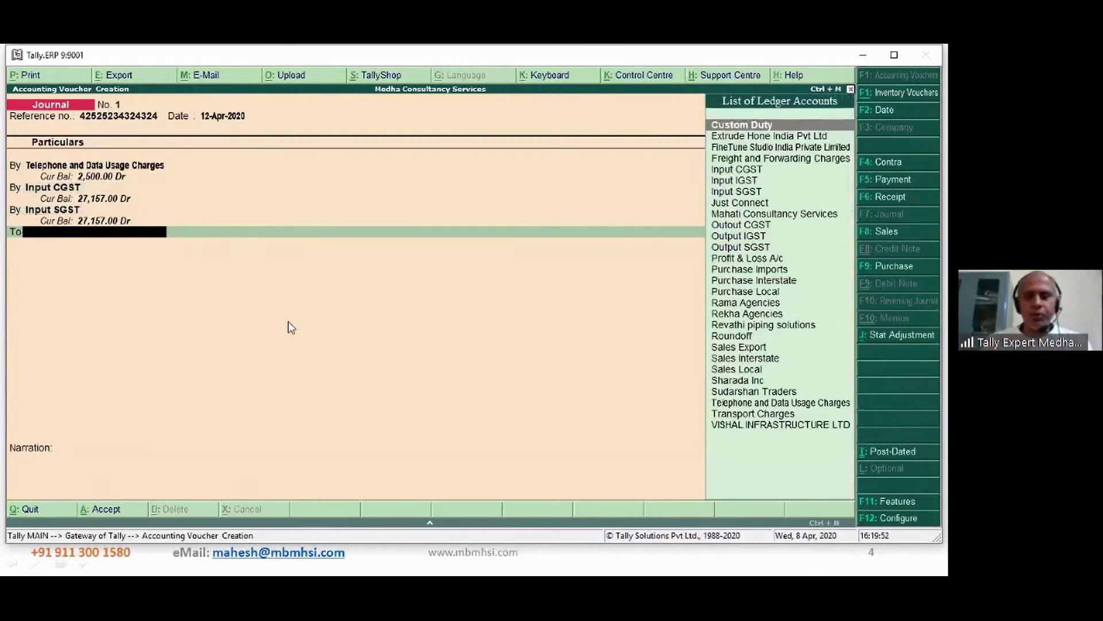
pyautogui.write('A')
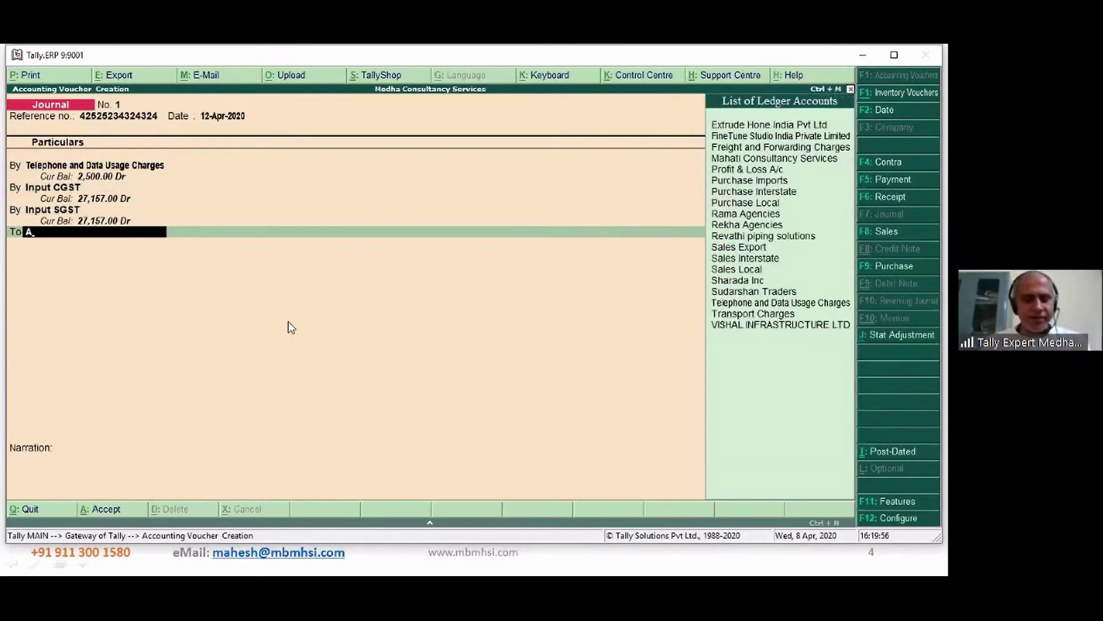
pyautogui.hotkey('alt', 'c')
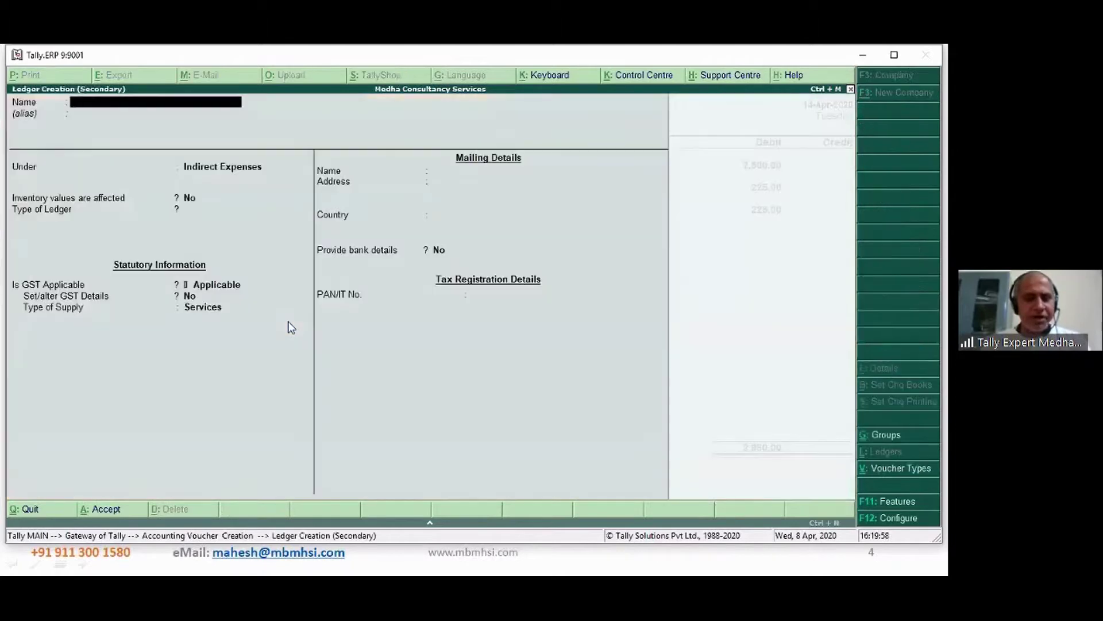
# Name the new ledger 'Bharati Airtel Limited', copied from the Notepad notes
pyautogui.hotkey('alt', 'Tab')
pyautogui.click(289, 322)
pyautogui.press('Up')
pyautogui.press('Up')
pyautogui.hotkey('shift', 'End')
pyautogui.hotkey('ctrl', 'c')
pyautogui.hotkey('alt', 'Tab')
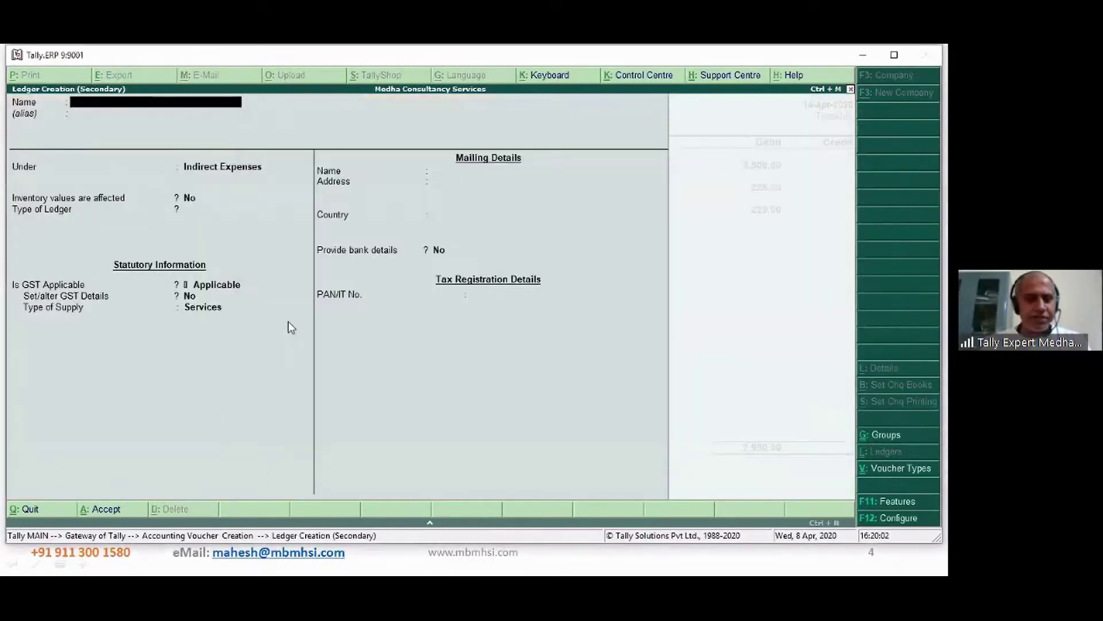
pyautogui.hotkey('ctrl', 'alt', 'v')
pyautogui.press('Return')
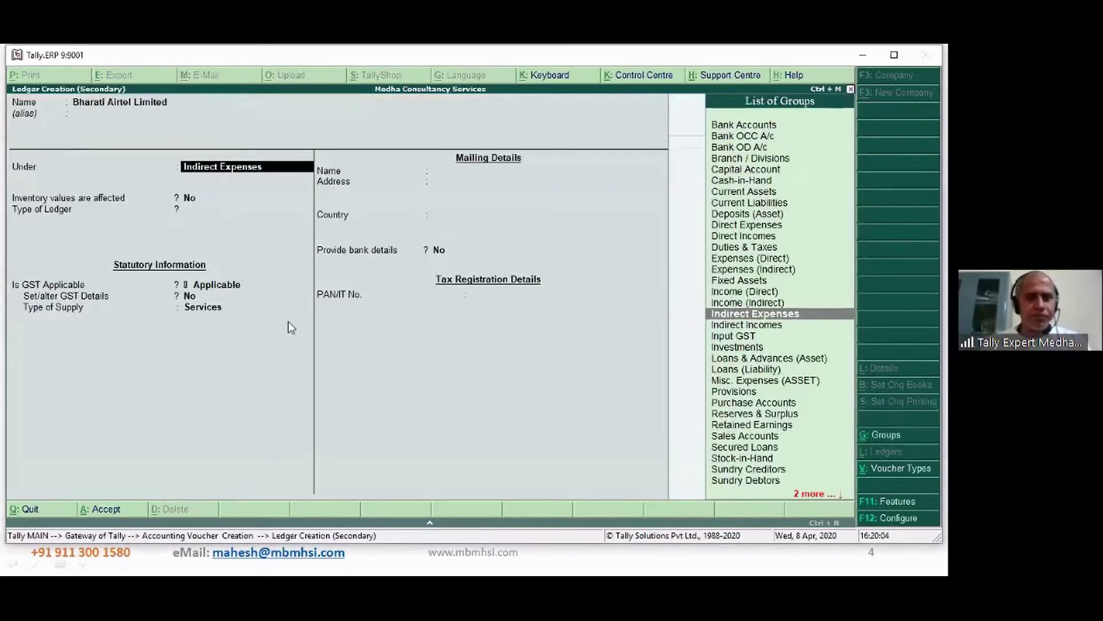
# Put the ledger under Sundry Creditors with state Karnataka and Regular GST registration
pyautogui.write('Sun')
pyautogui.press('Down')
pyautogui.press('Up')
pyautogui.press('Return')
pyautogui.press('Return')
pyautogui.press('Return')
pyautogui.press('Return')
pyautogui.press('Return')
pyautogui.press('Return')
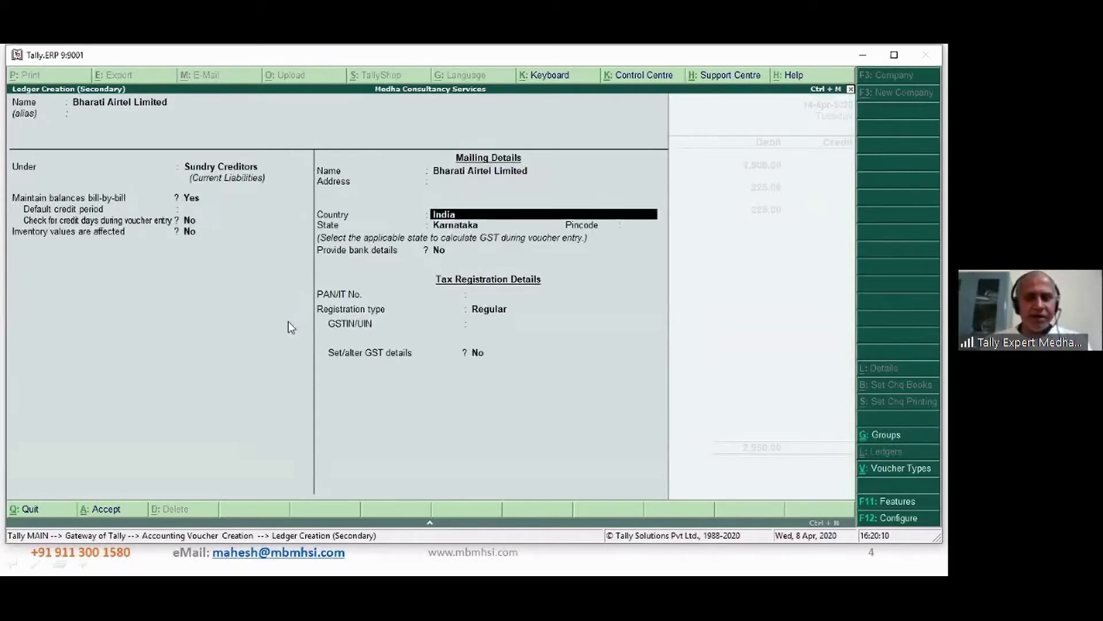
pyautogui.press('Return')
pyautogui.press('Return')
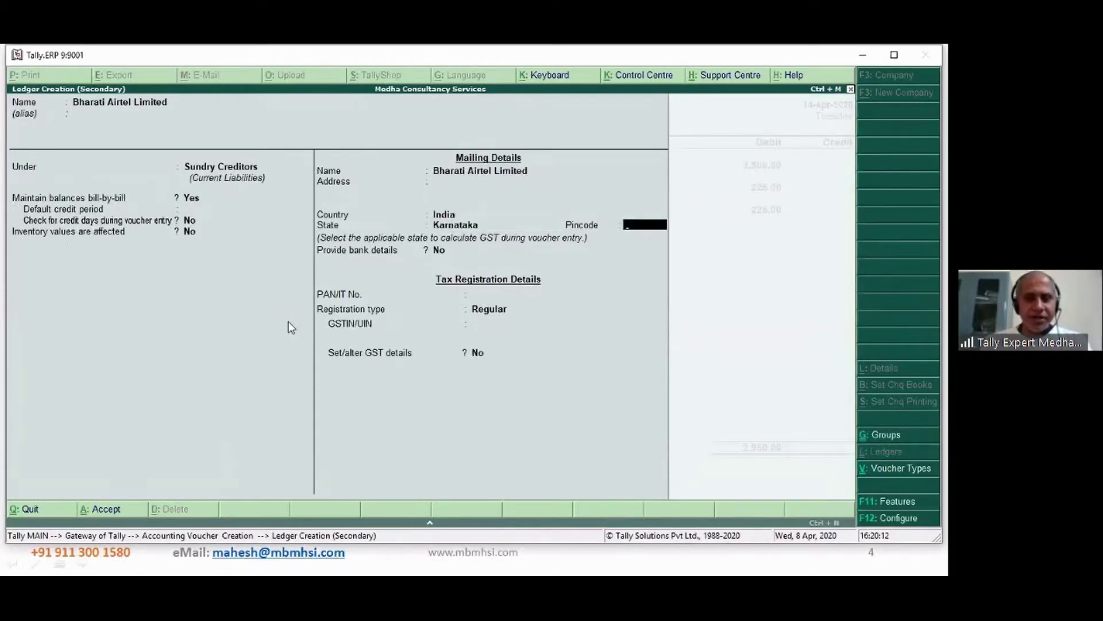
pyautogui.press('Return')
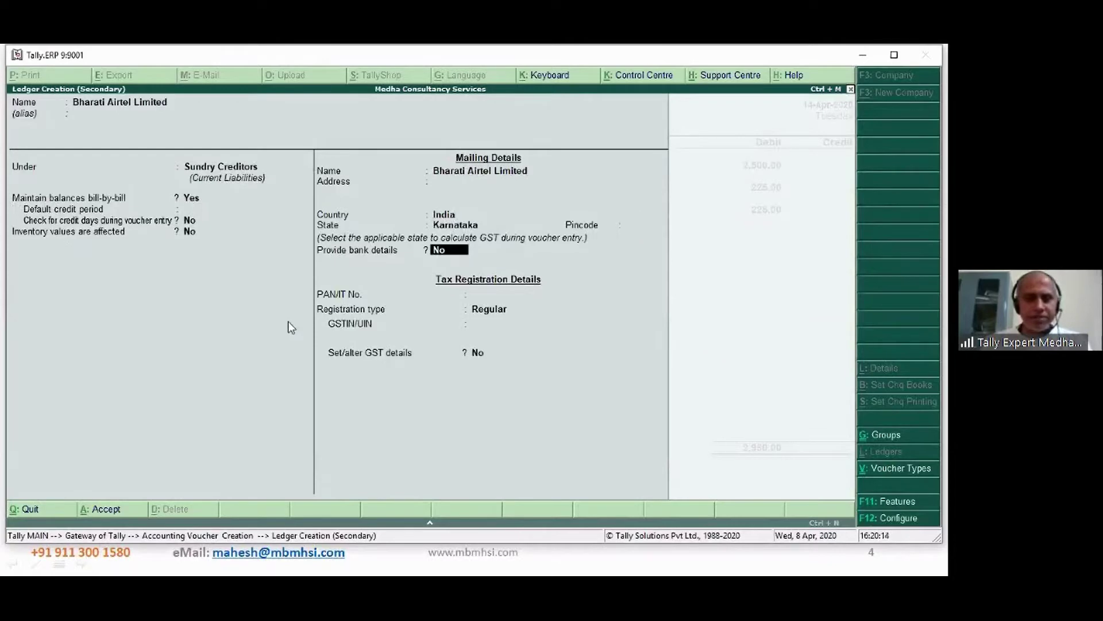
pyautogui.press('Return')
pyautogui.press('Return')
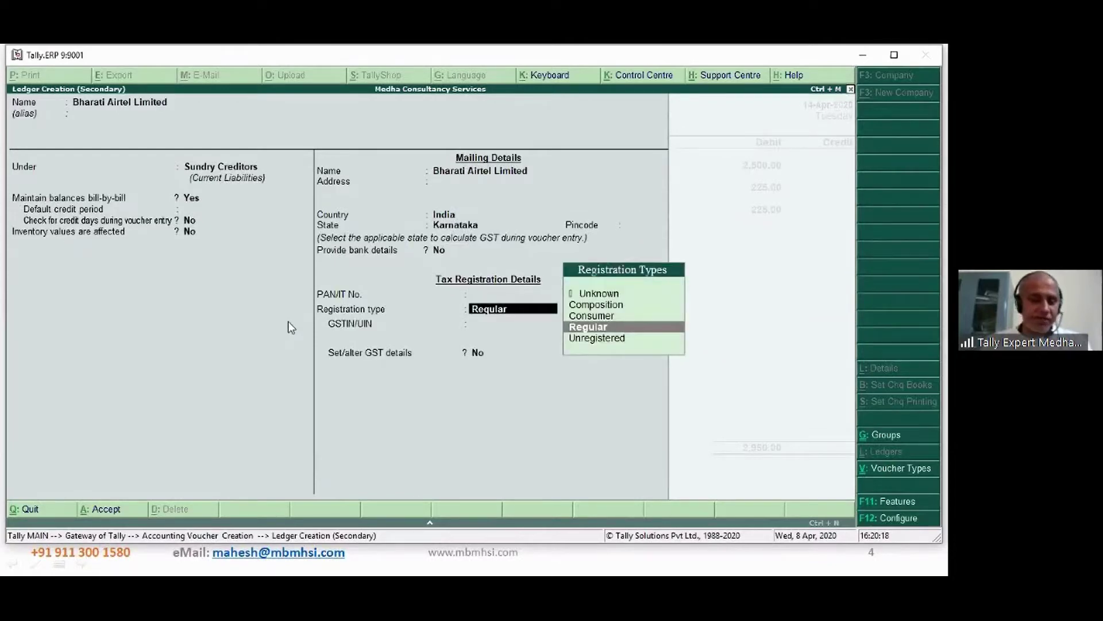
pyautogui.press('Return')
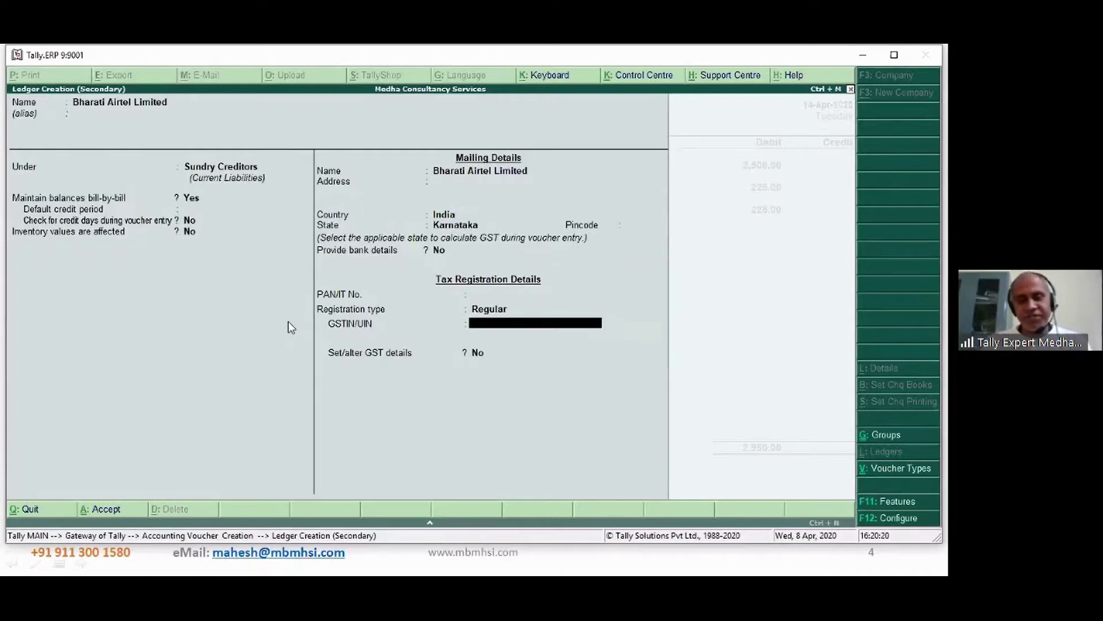
# Paste the supplier's GSTIN from the notes into the ledger
pyautogui.hotkey('alt', 'Tab')
pyautogui.press('Down')
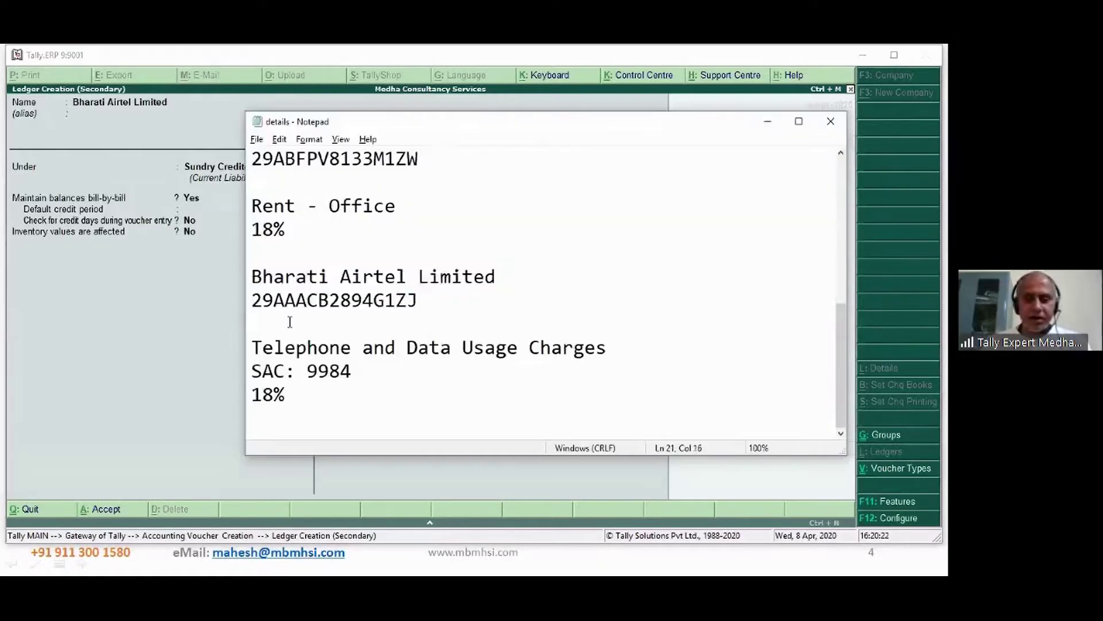
pyautogui.hotkey('shift', 'Home')
pyautogui.hotkey('ctrl', 'c')
pyautogui.hotkey('alt', 'Tab')
pyautogui.hotkey('ctrl', 'alt', 'v')
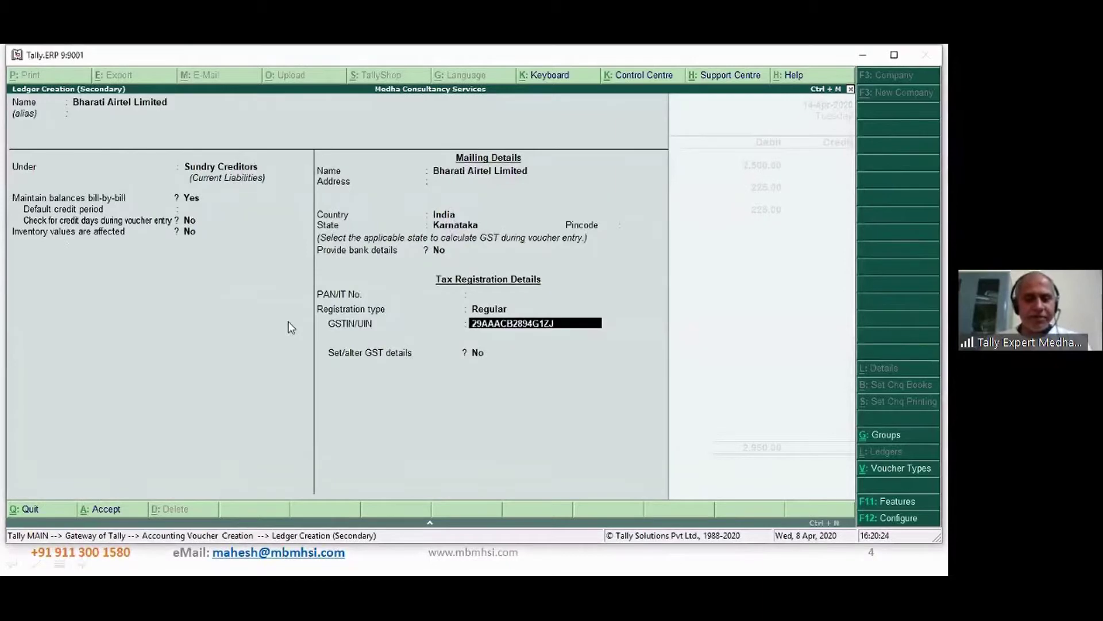
pyautogui.press('Return')
pyautogui.press('Return')
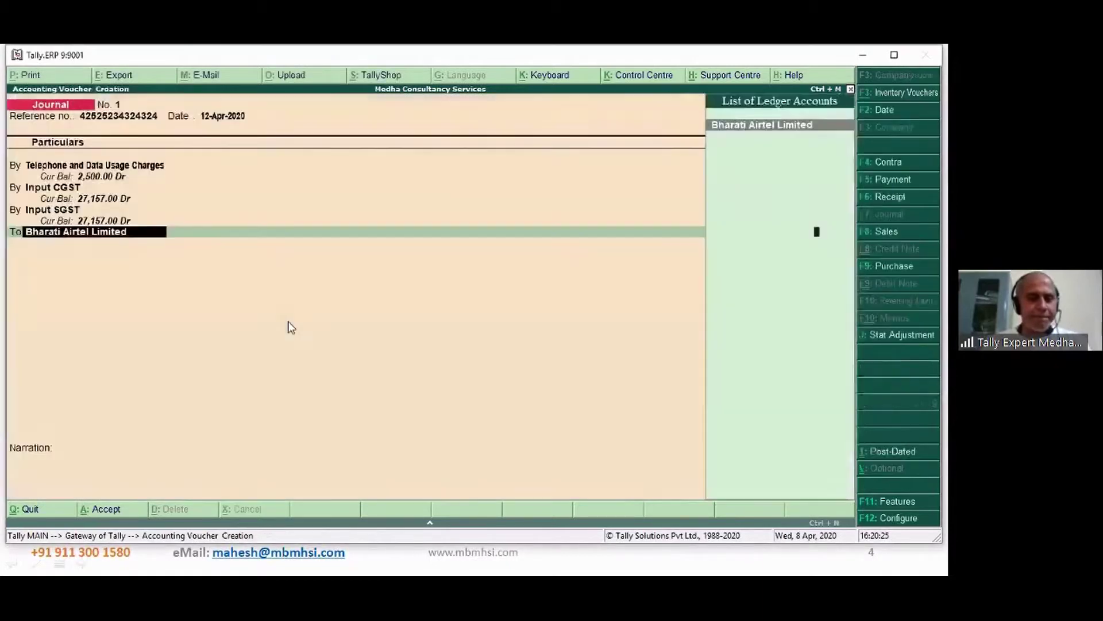
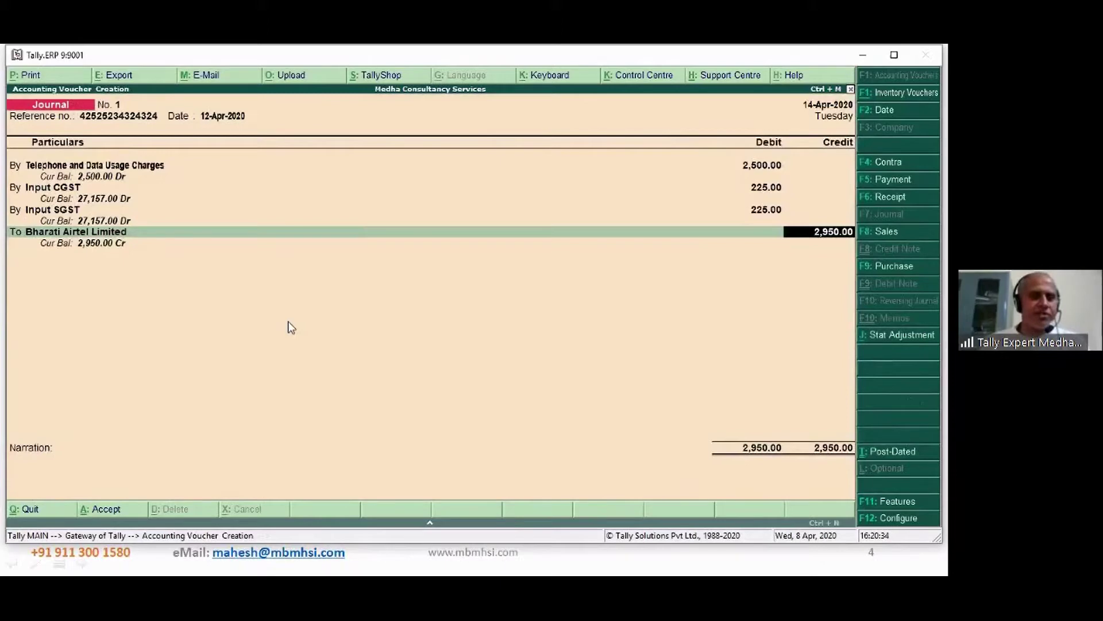
# Step through the journal, keeping Telephone charges 2,500, the tax lines and Bharati Airtel's 2,950 credit
pyautogui.press('Up')
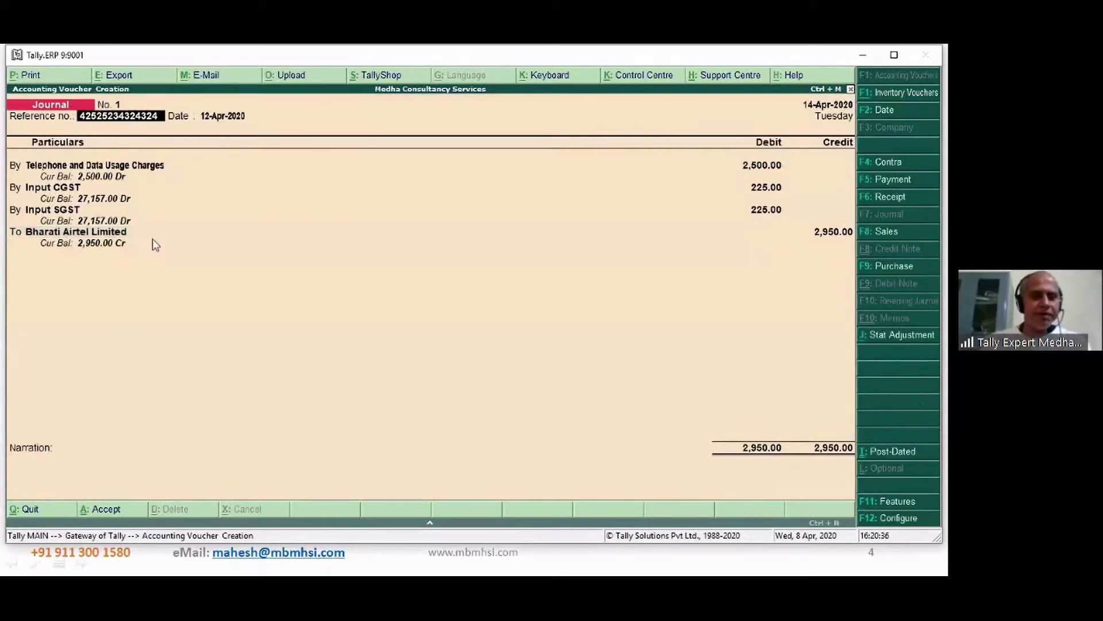
pyautogui.press('Return')
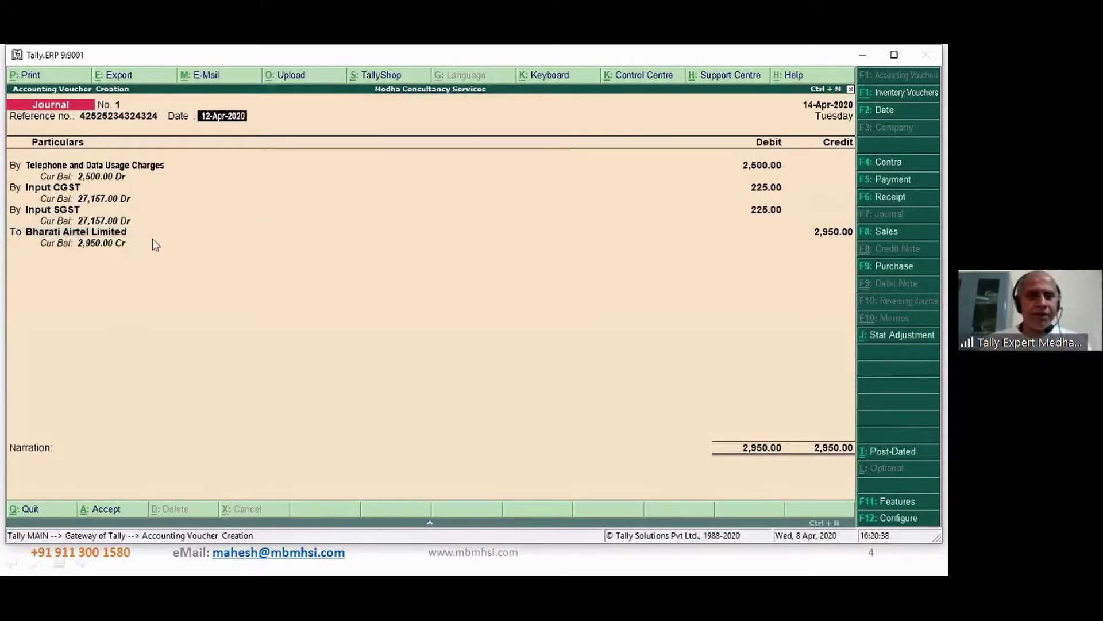
pyautogui.press('Return')
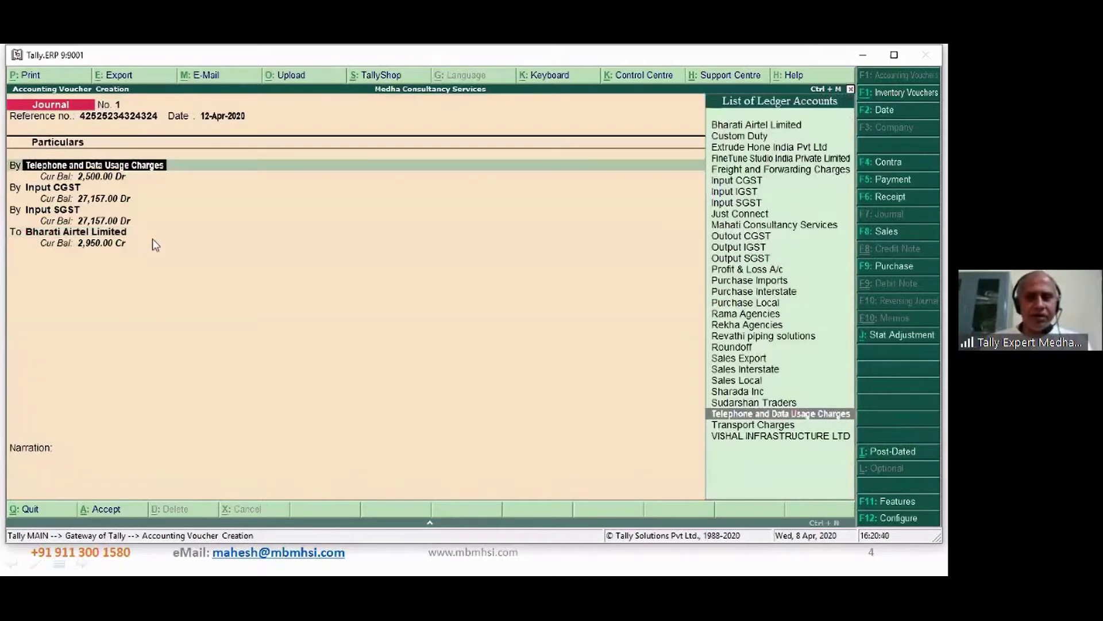
pyautogui.press('Return')
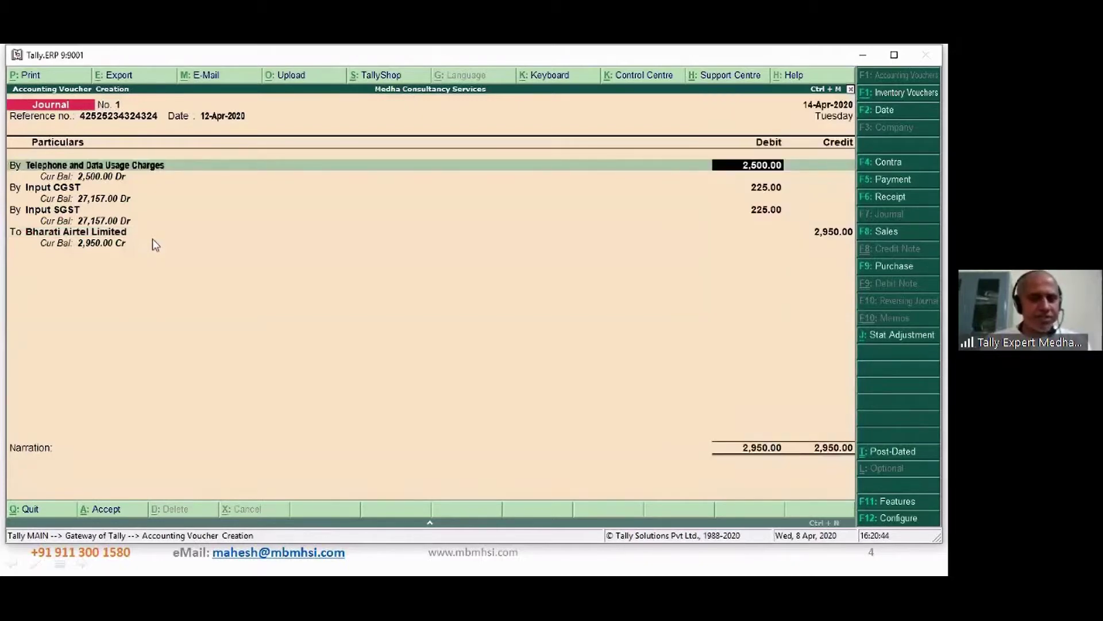
pyautogui.press('Return')
pyautogui.press('Return')
pyautogui.press('Return')
pyautogui.press('Return')
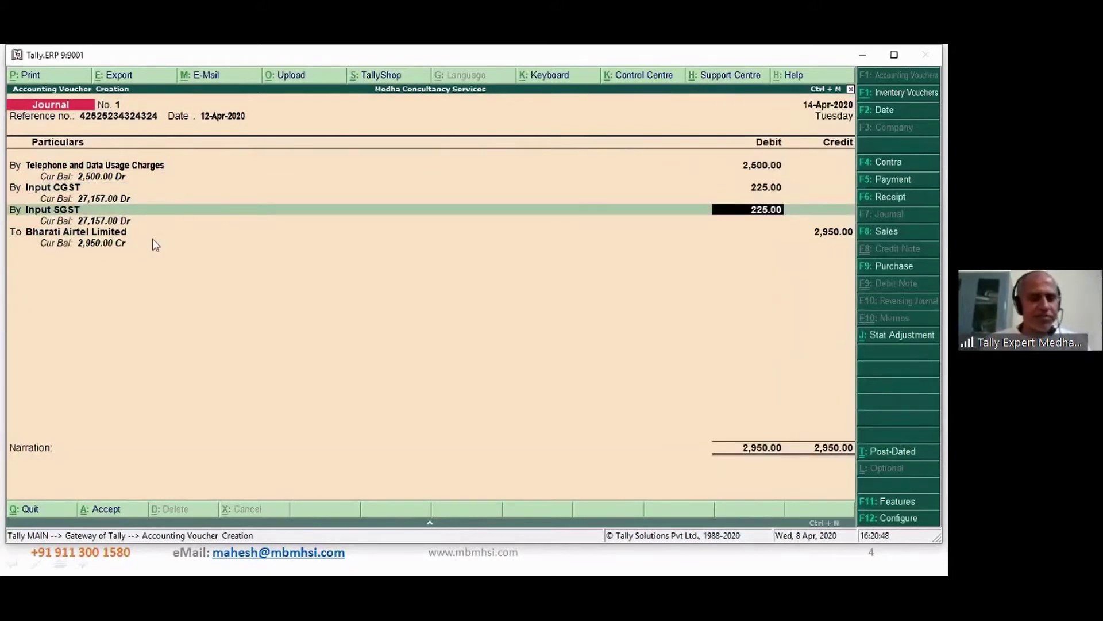
pyautogui.press('Return')
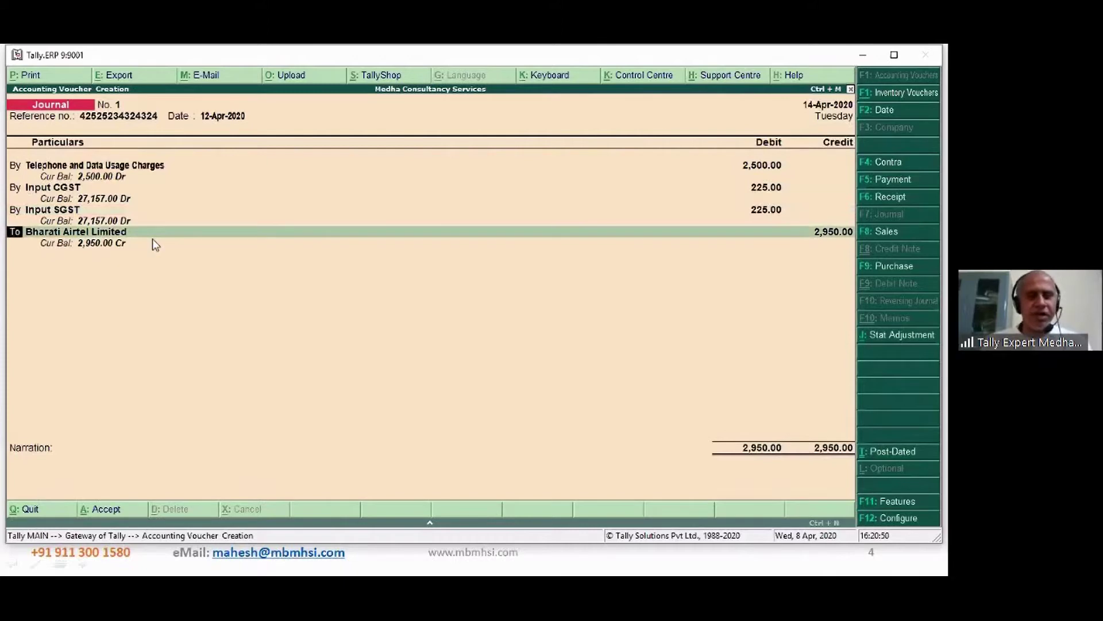
pyautogui.press('Return')
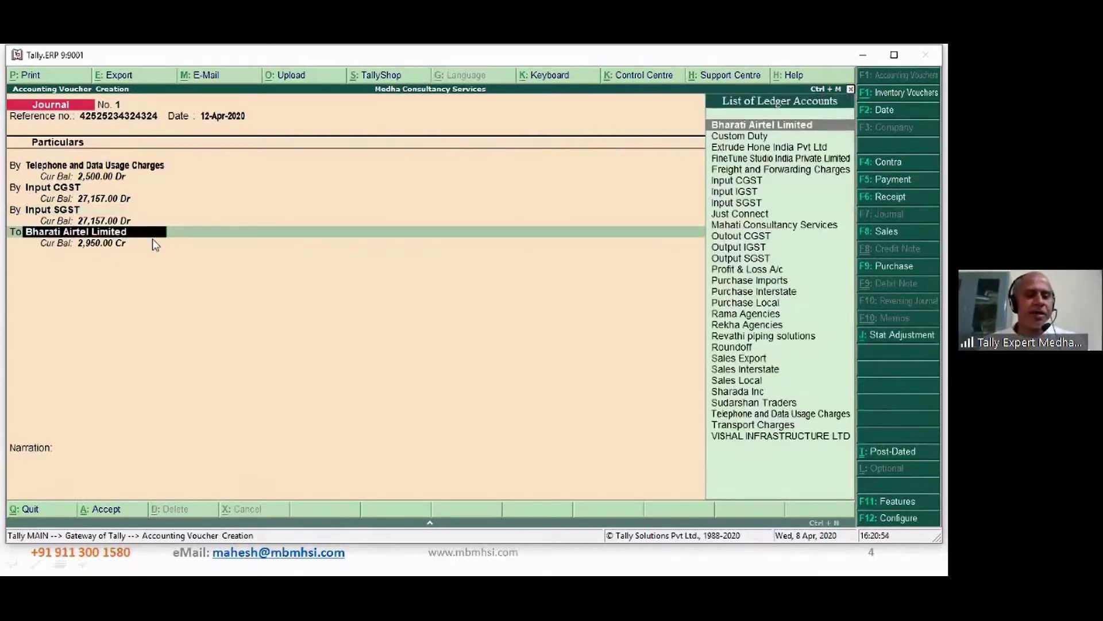
pyautogui.press('Return')
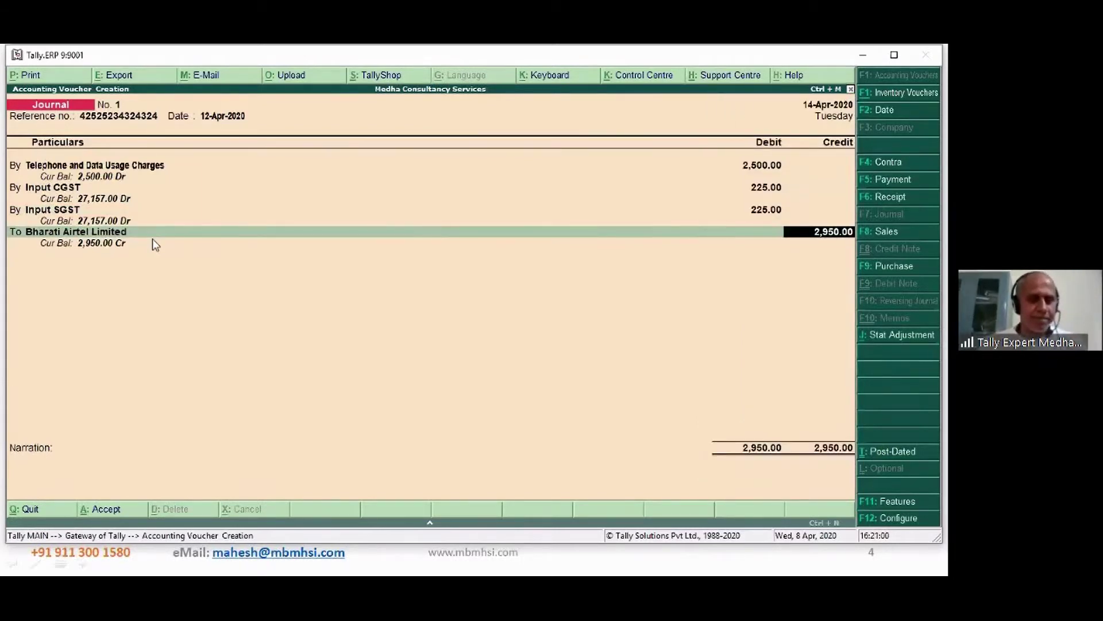
pyautogui.press('Return')
# Add a New Ref bill due in 5 days and the narration 'Being expenses accounted'
pyautogui.press('Up')
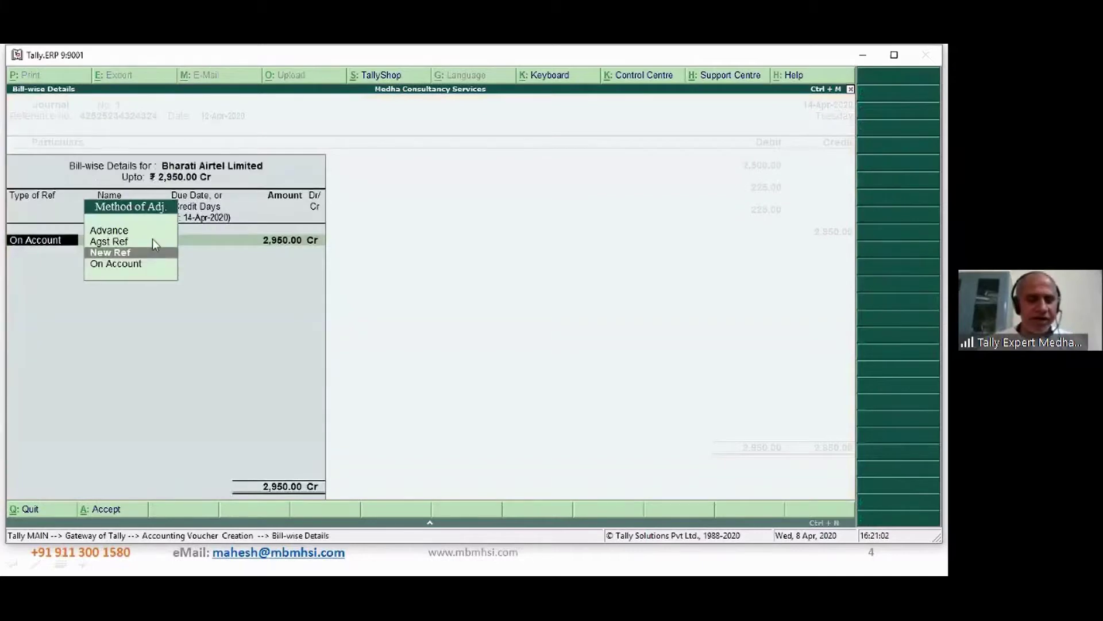
pyautogui.press('Return')
pyautogui.press('Return')
pyautogui.write('5')
pyautogui.press('Return')
pyautogui.press('Return')
pyautogui.press('Return')
pyautogui.write('Being expenses accounted')
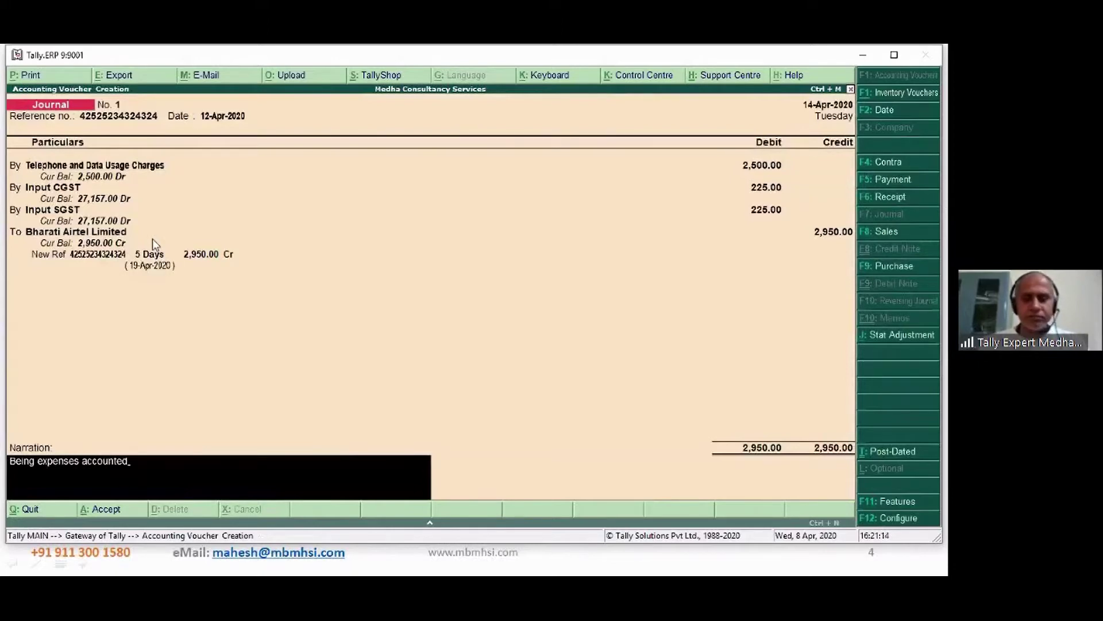
pyautogui.press('Return')
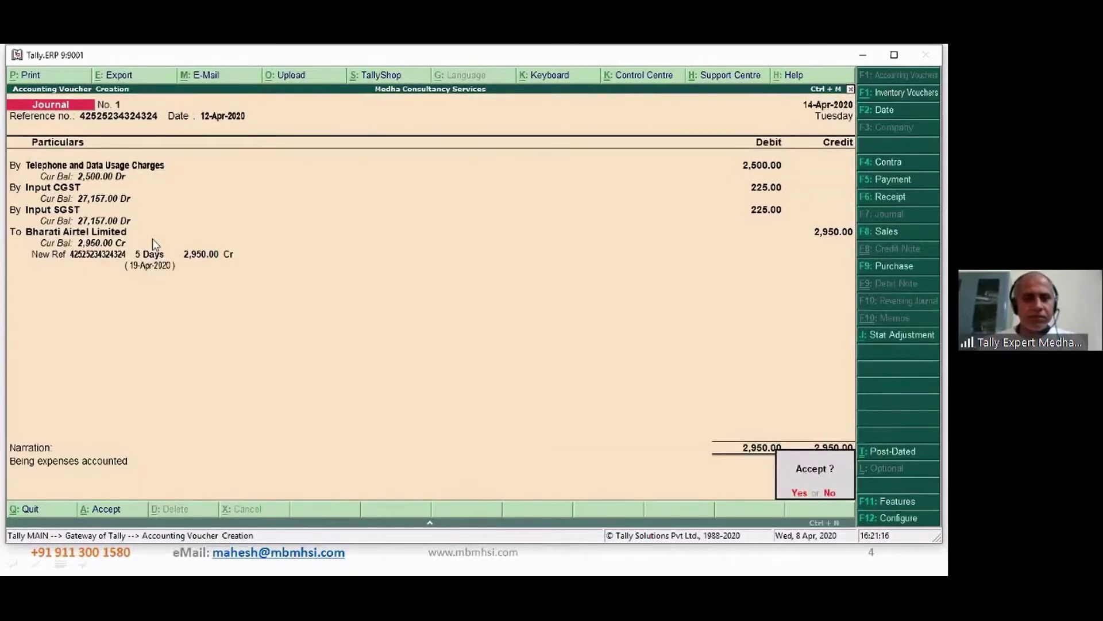
# Save the telephone journal and open it from the Day Book for review
pyautogui.press('Return')
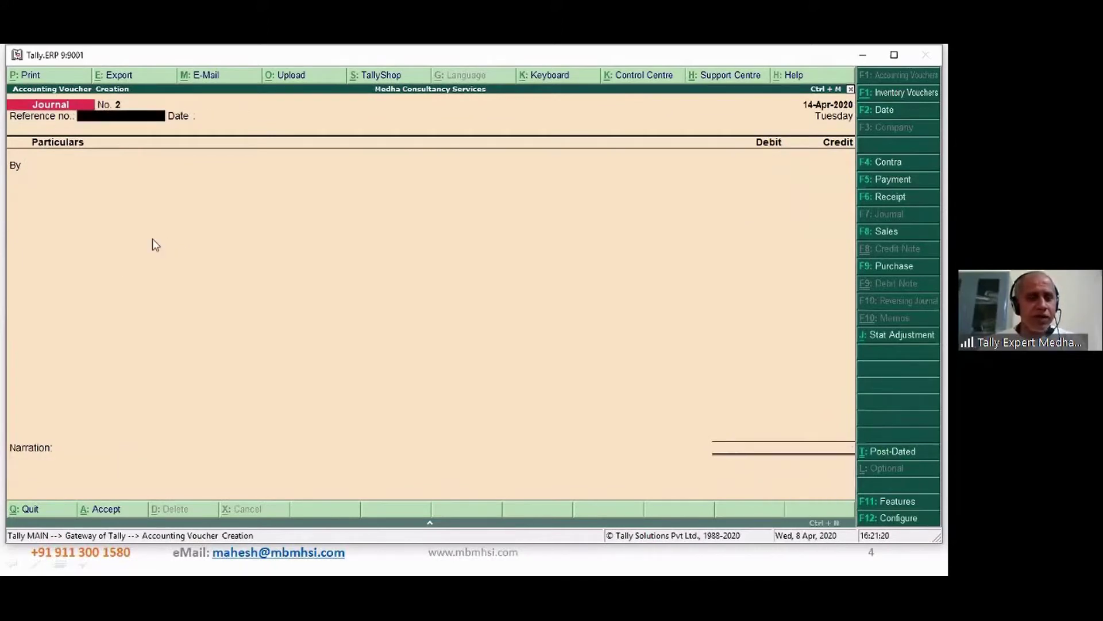
pyautogui.press('Escape')
pyautogui.press('Return')
pyautogui.press('d')
pyautogui.press('d')
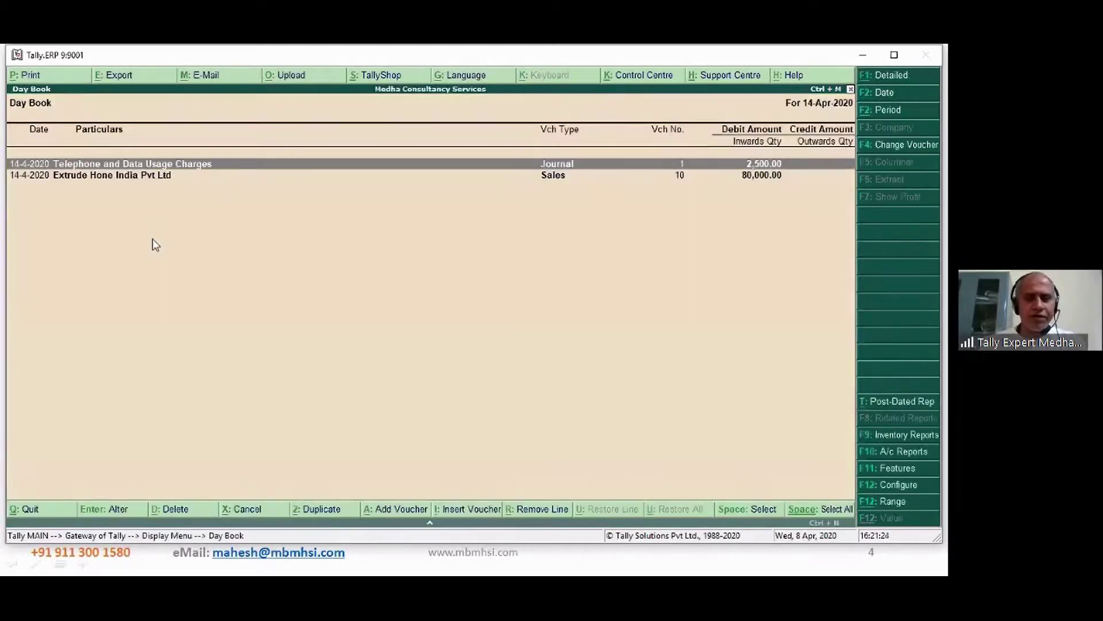
pyautogui.press('Return')
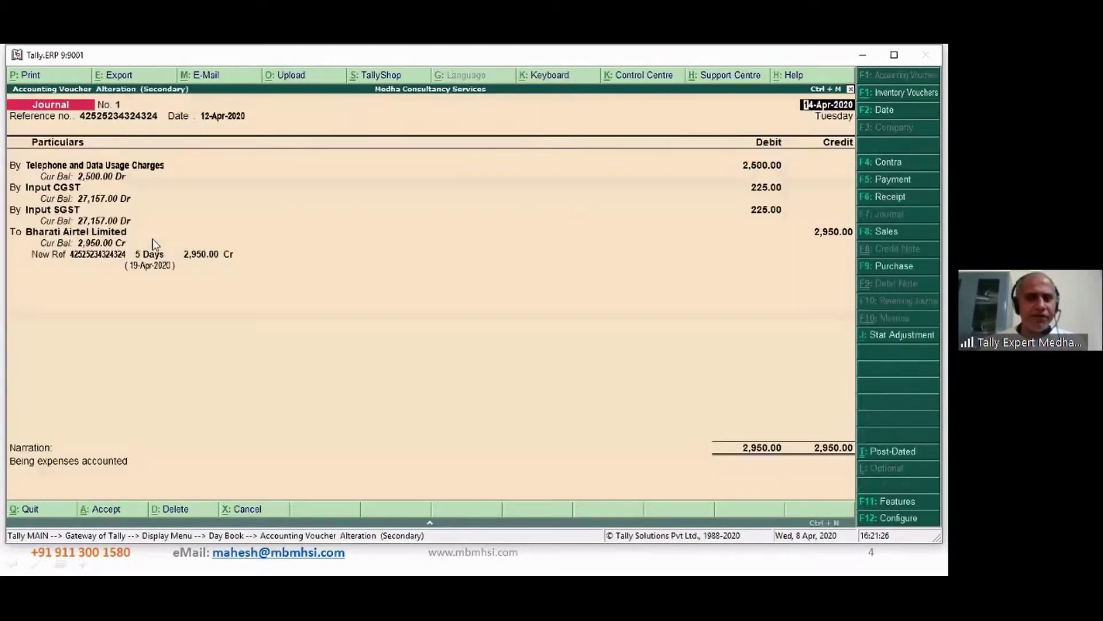
# Leave the Day Book and go back into the Display menu
pyautogui.press('Escape')
pyautogui.press('Escape')
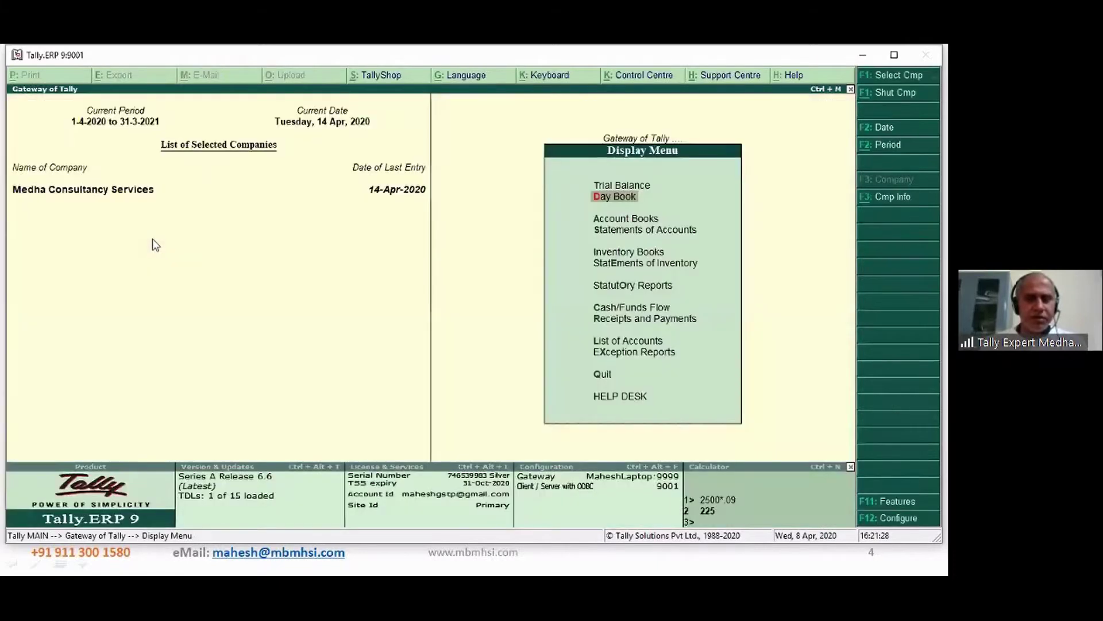
pyautogui.press('Escape')
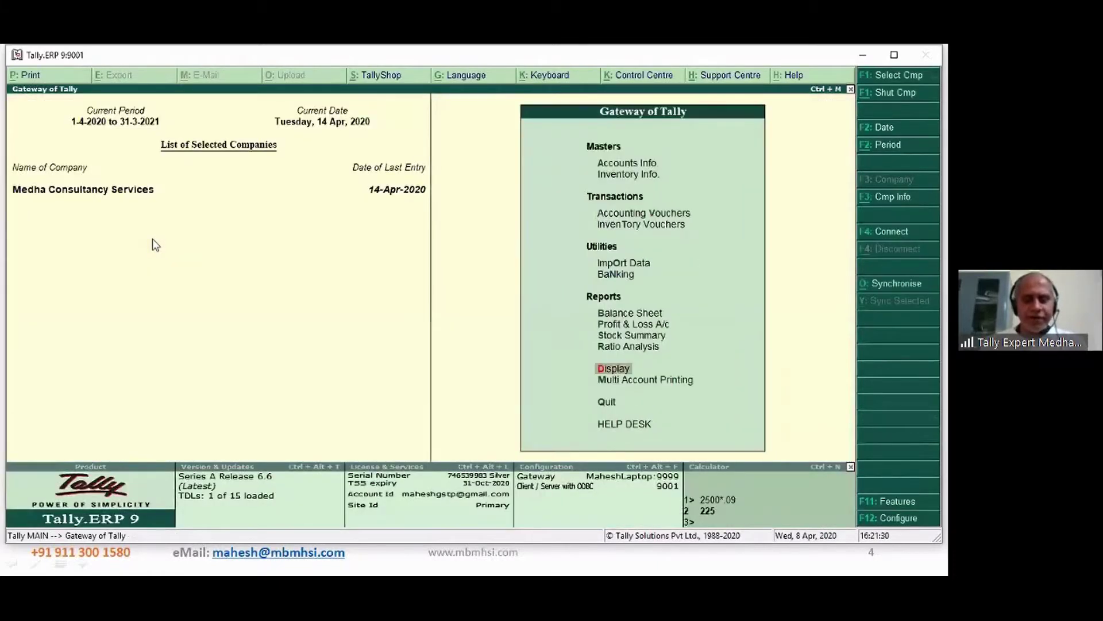
pyautogui.press('Return')
# Open GST under Statutory Reports, dismiss the news popup, and open GSTR-2
pyautogui.press('u')
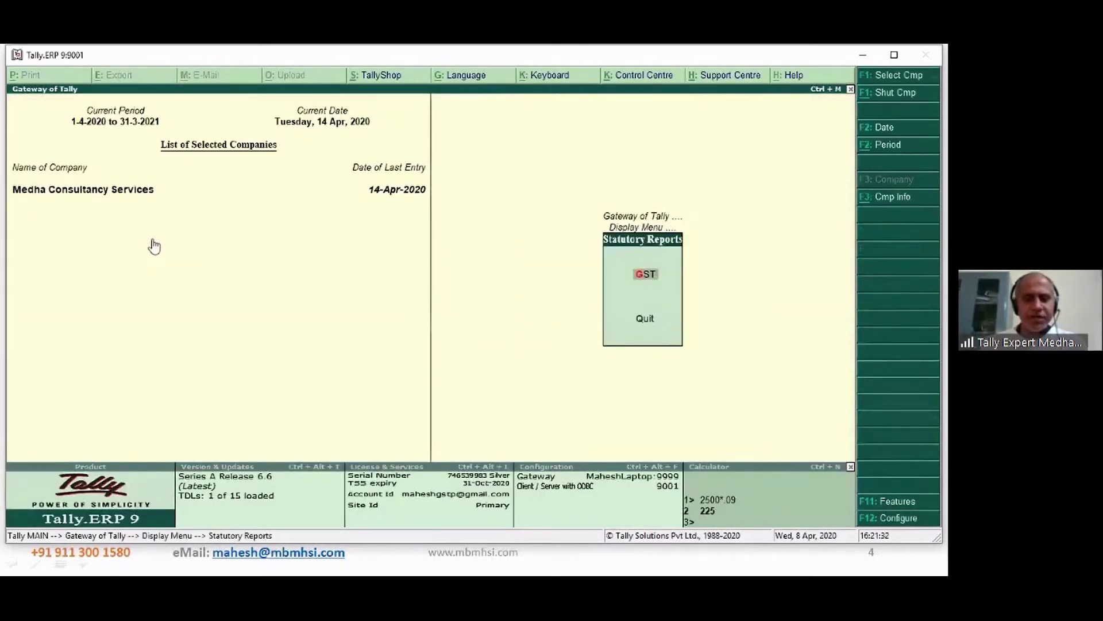
pyautogui.press('Return')
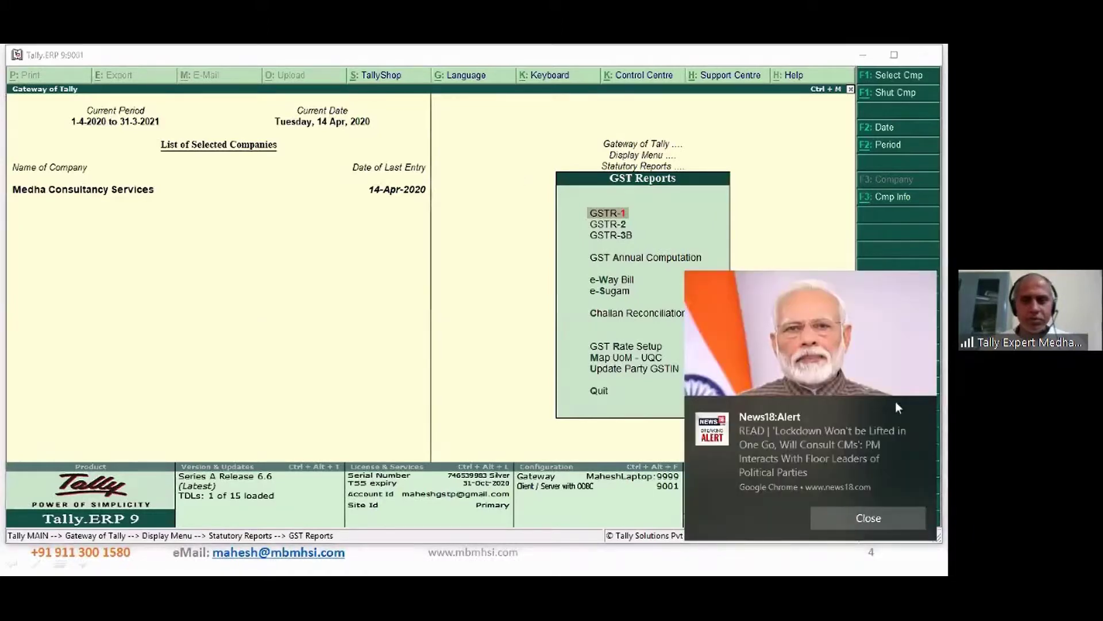
pyautogui.click(927, 413)
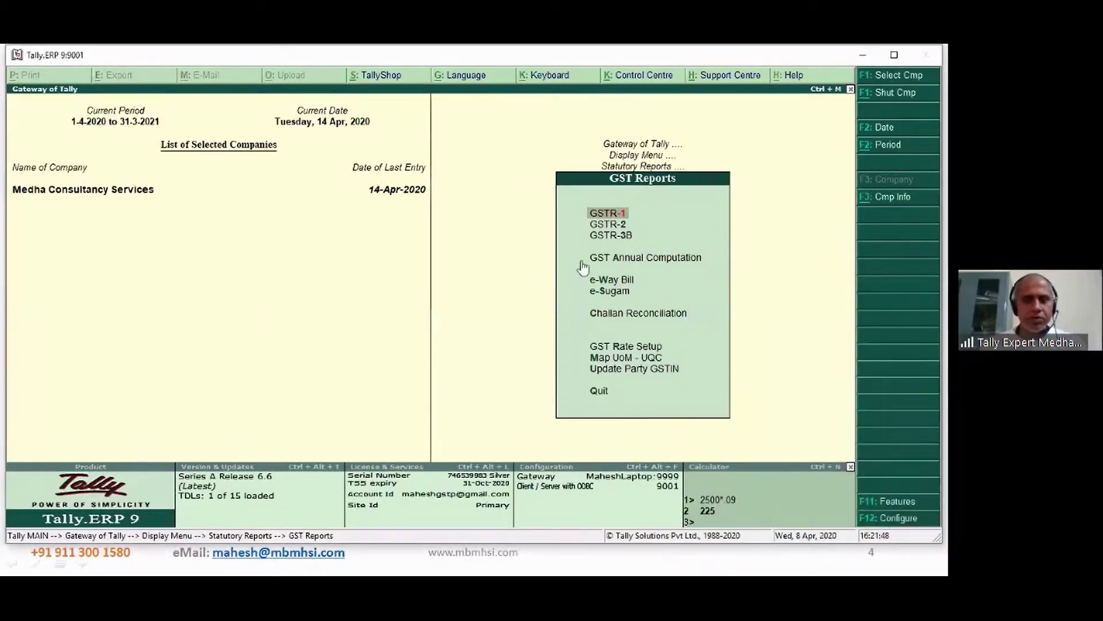
pyautogui.click(609, 224)
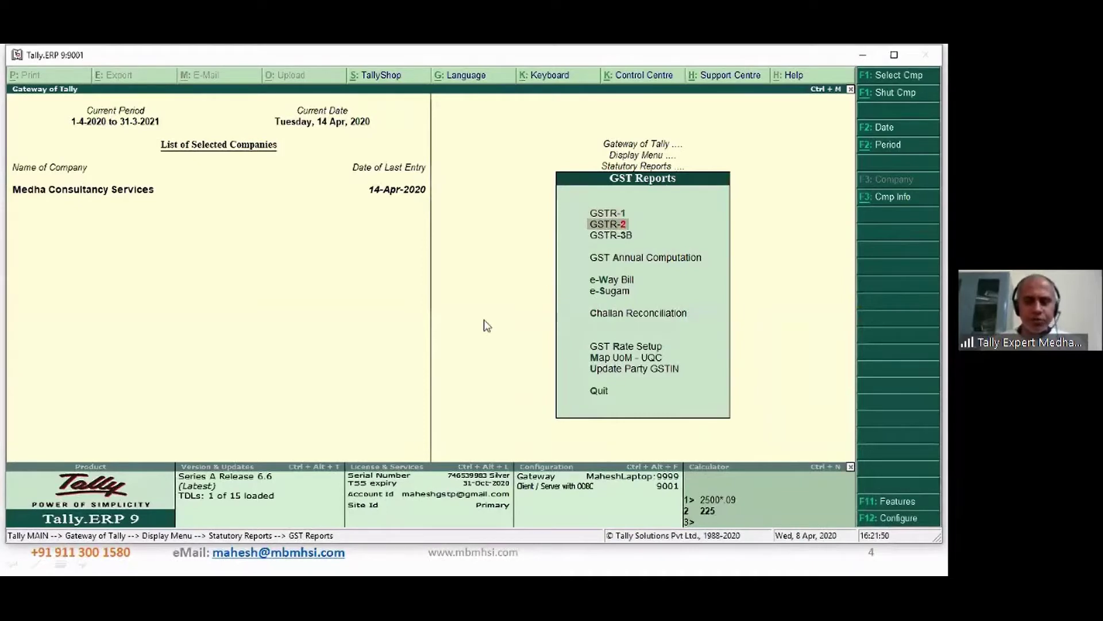
pyautogui.press('Return')
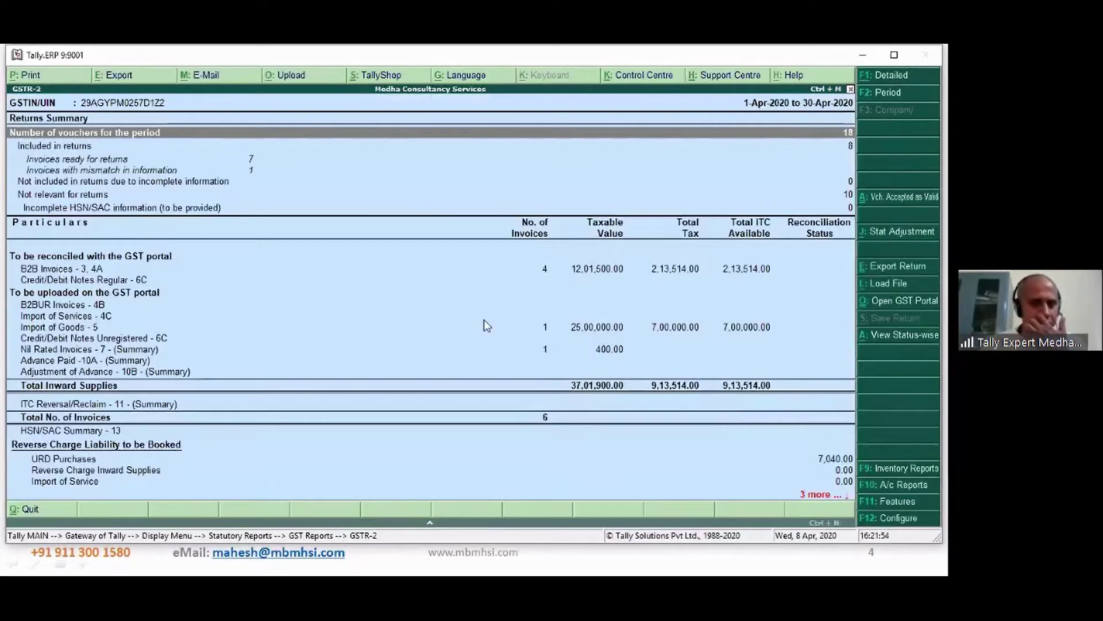
pyautogui.press('Down')
pyautogui.press('Down')
pyautogui.press('Down')
pyautogui.press('Down')
pyautogui.press('Down')
pyautogui.press('Down')
pyautogui.press('Down')
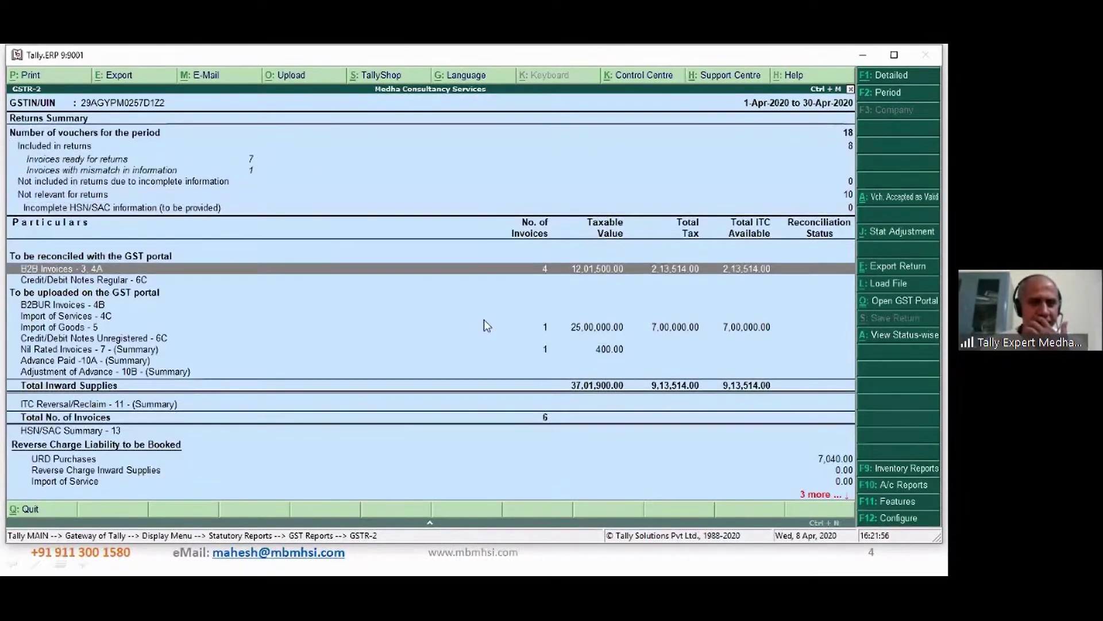
pyautogui.press('Return')
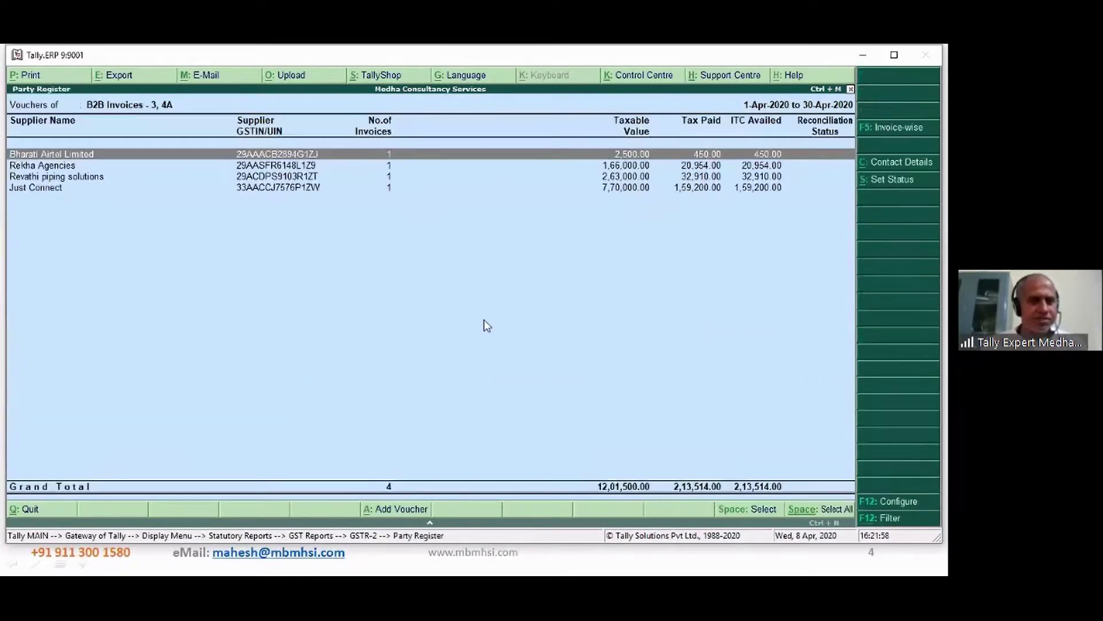
pyautogui.press('Down')
pyautogui.press('Up')
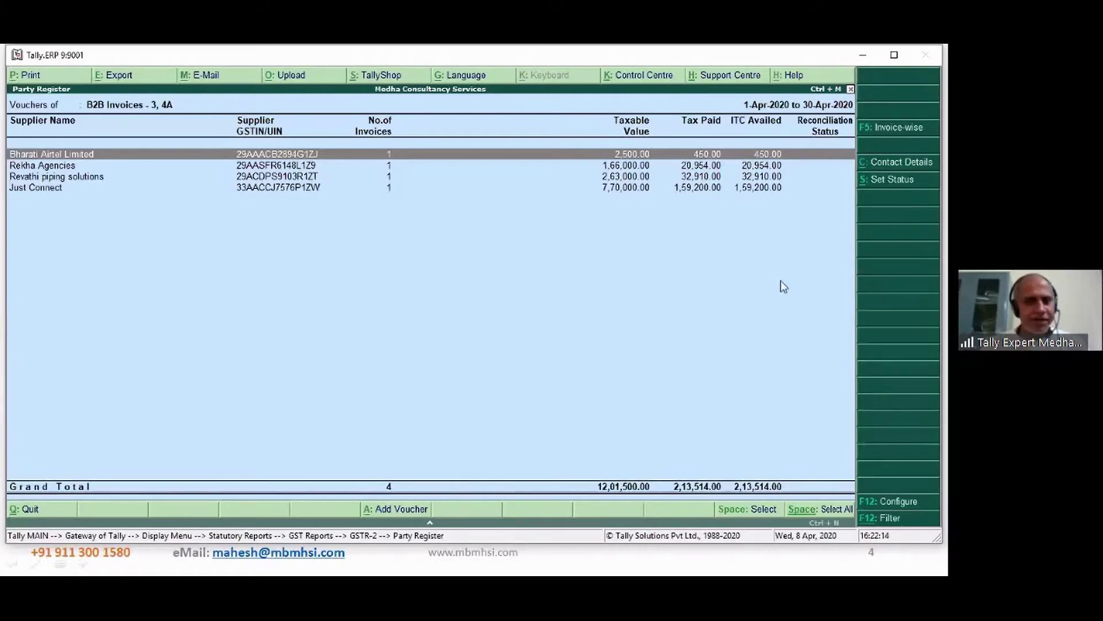
pyautogui.press('Escape')
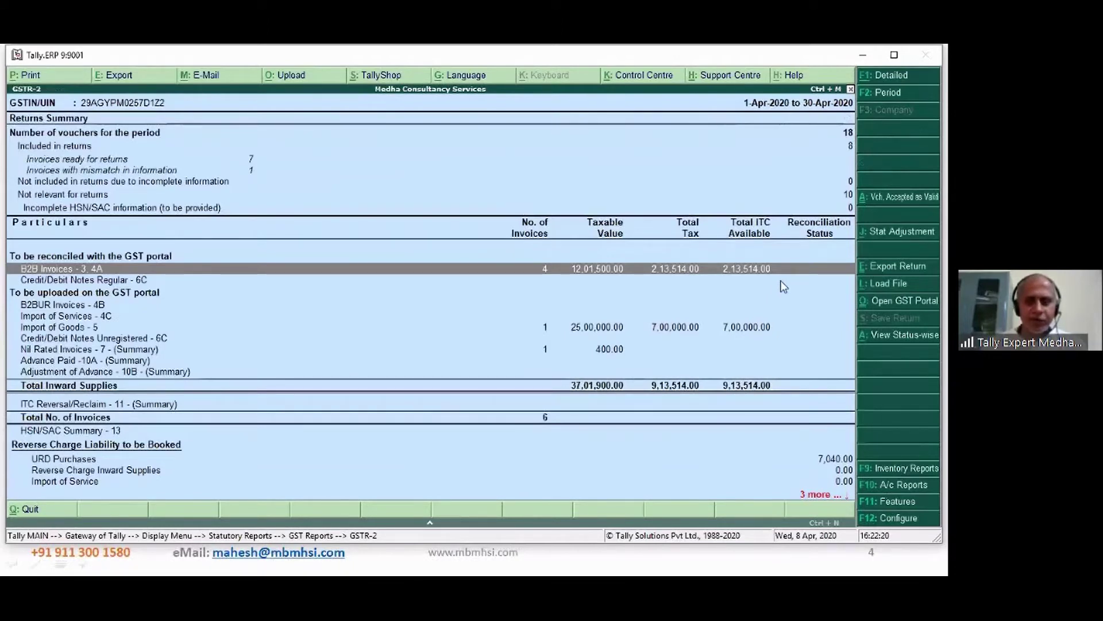
pyautogui.press('Up')
pyautogui.press('Up')
pyautogui.press('Up')
pyautogui.press('Up')
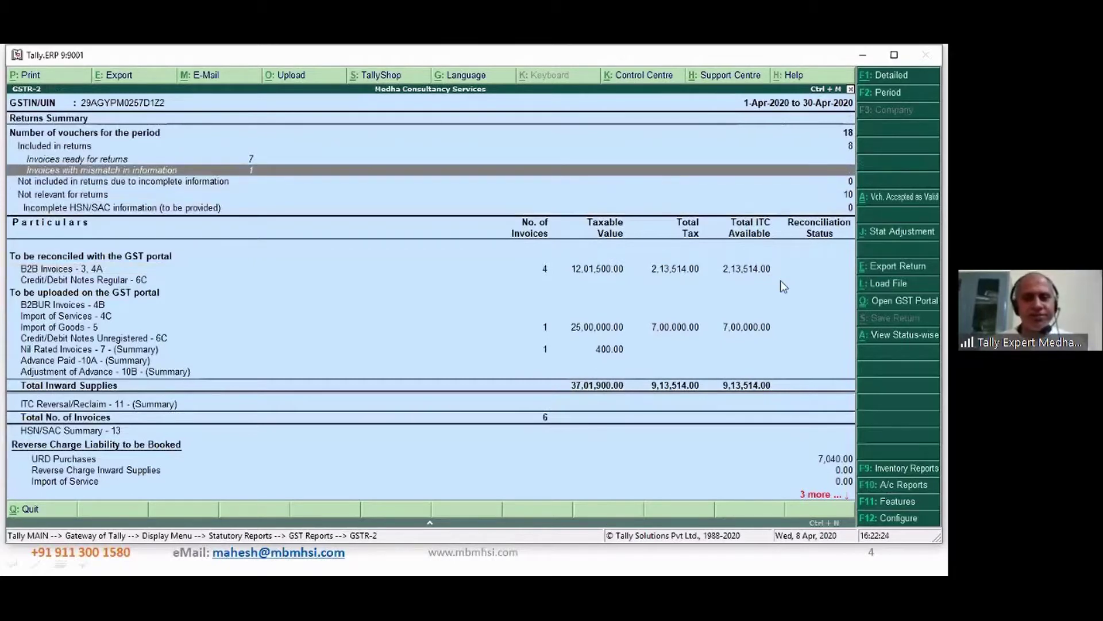
# Open the missing table-wise details exception and select the Sharada Inc purchase
pyautogui.press('Return')
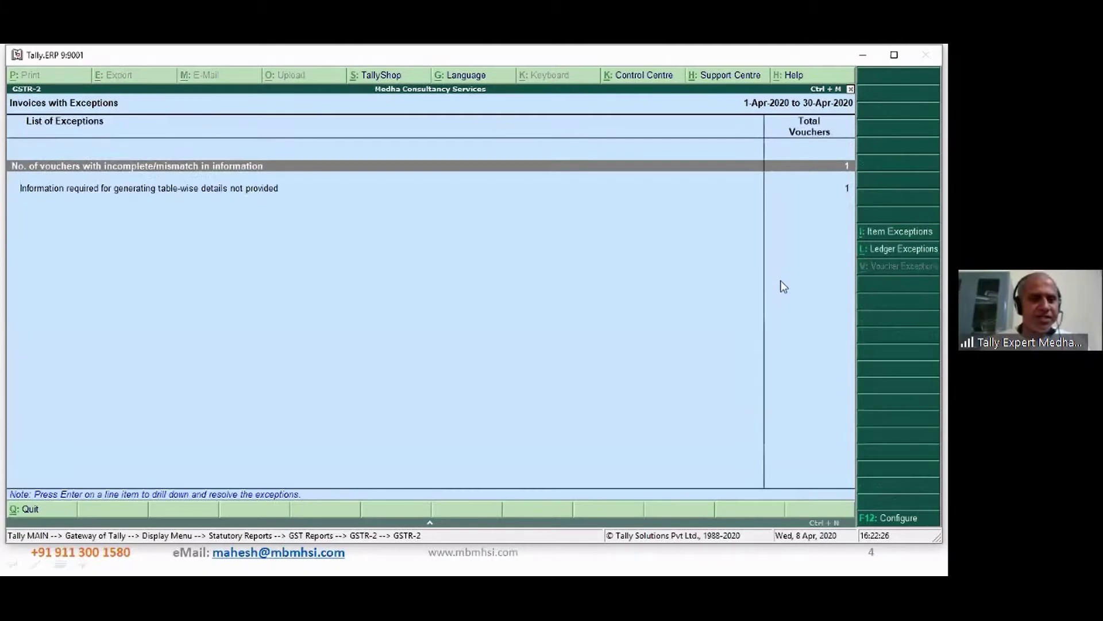
pyautogui.press('Down')
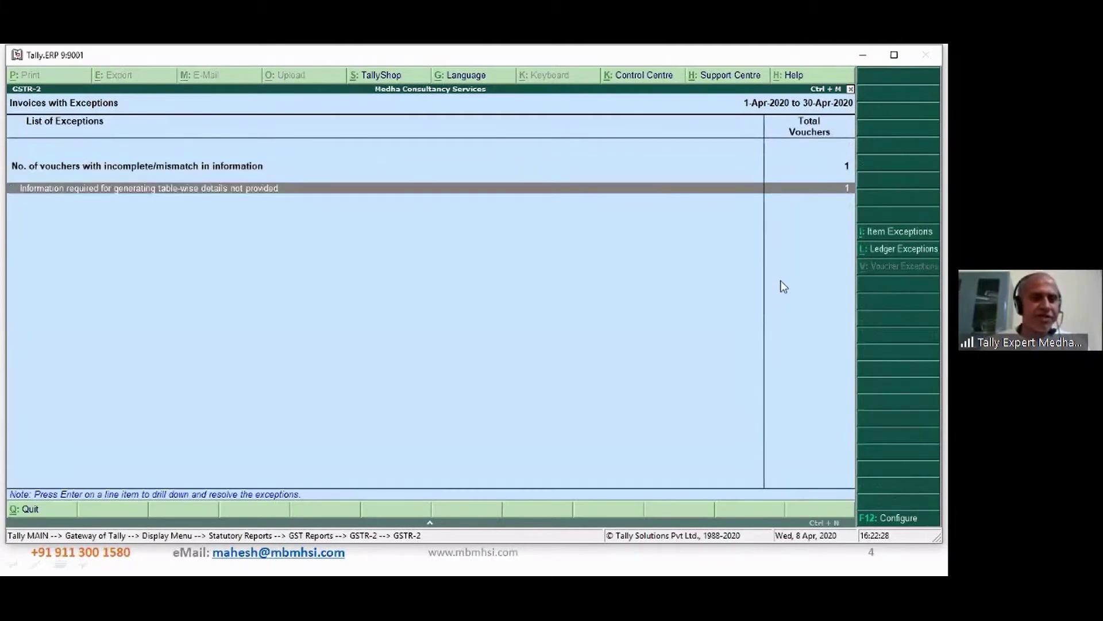
pyautogui.press('Return')
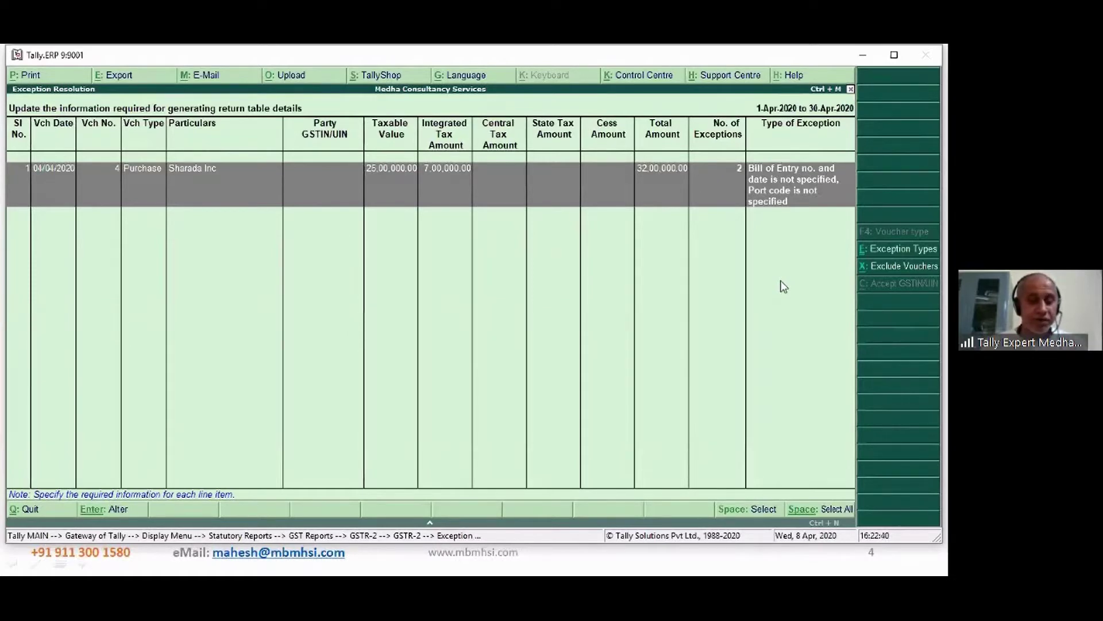
pyautogui.press('Return')
# Enter Bill of Entry No 32134, date 4-4-2020 and port code 32432432, dismissing the warnings
pyautogui.write('32134')
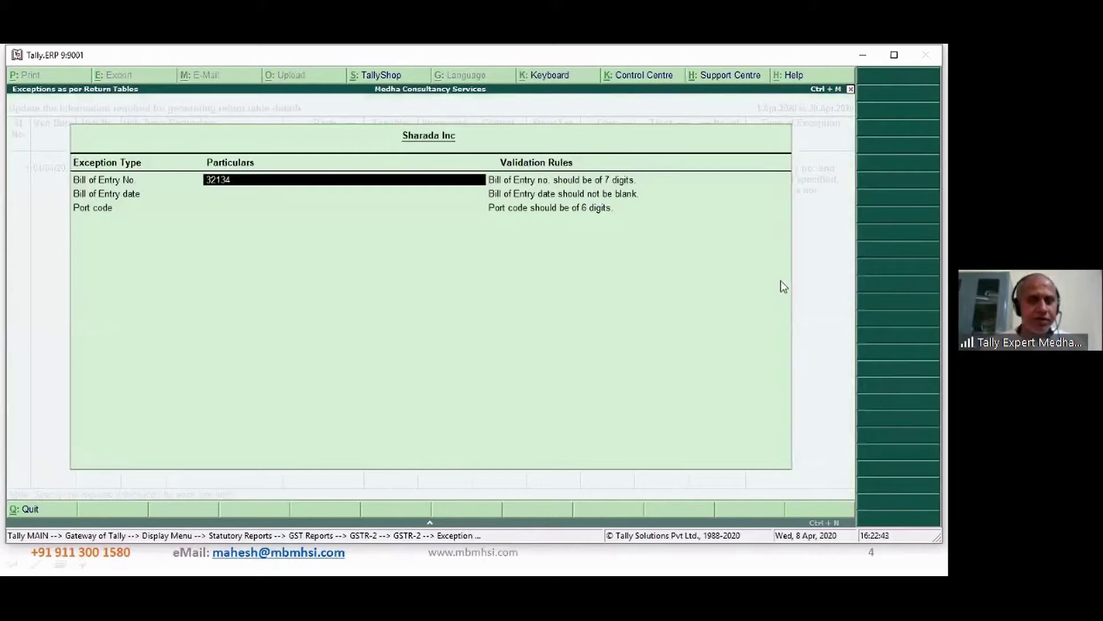
pyautogui.press('Return')
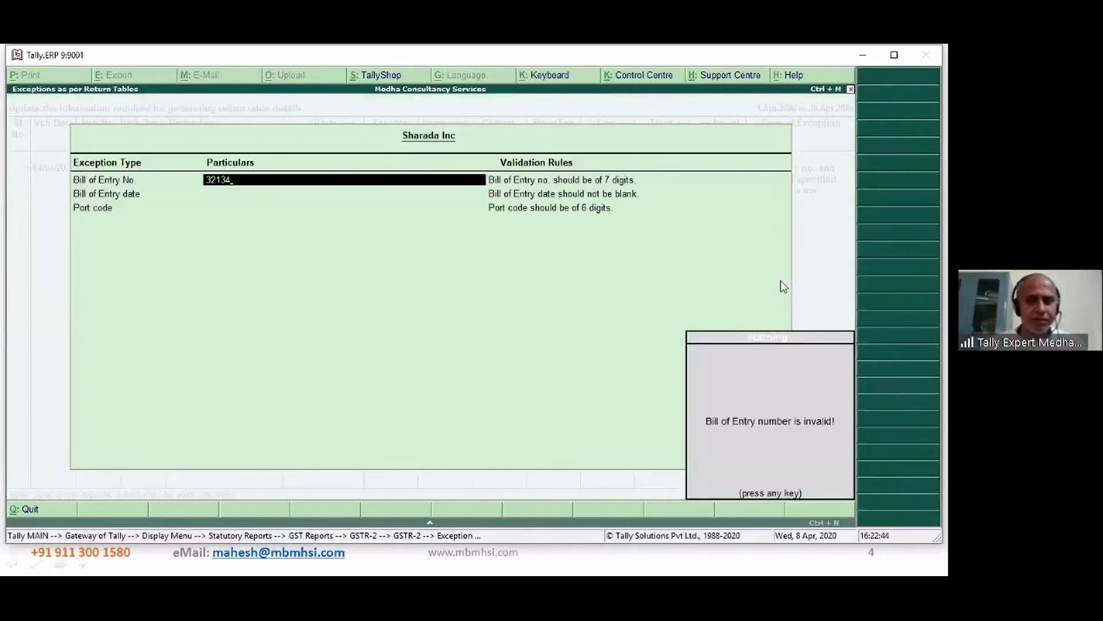
pyautogui.press('Return')
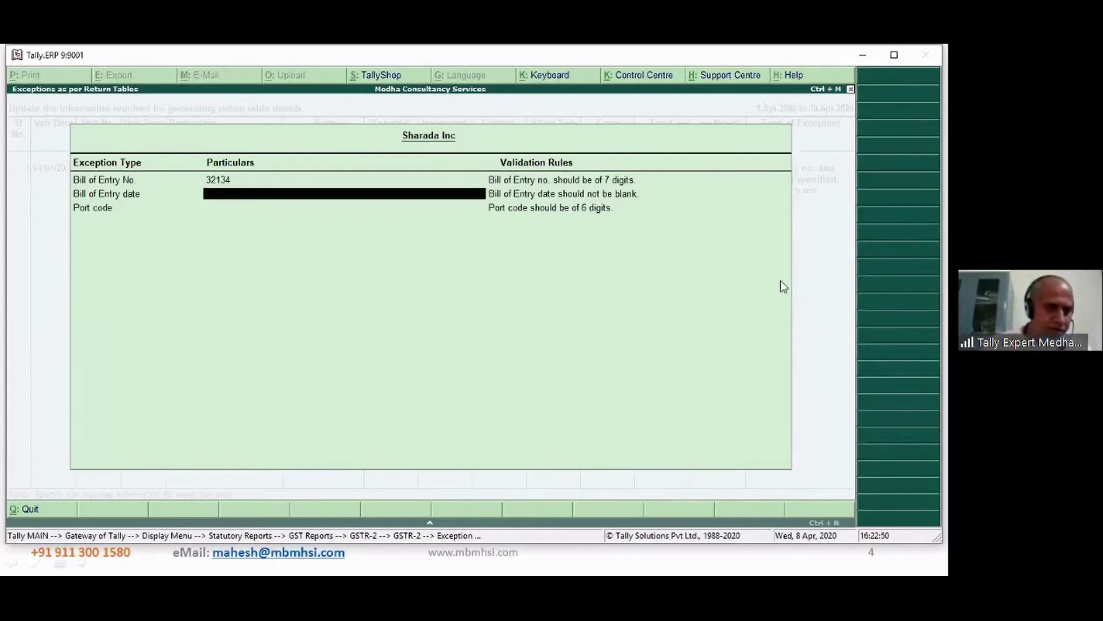
pyautogui.press('Return')
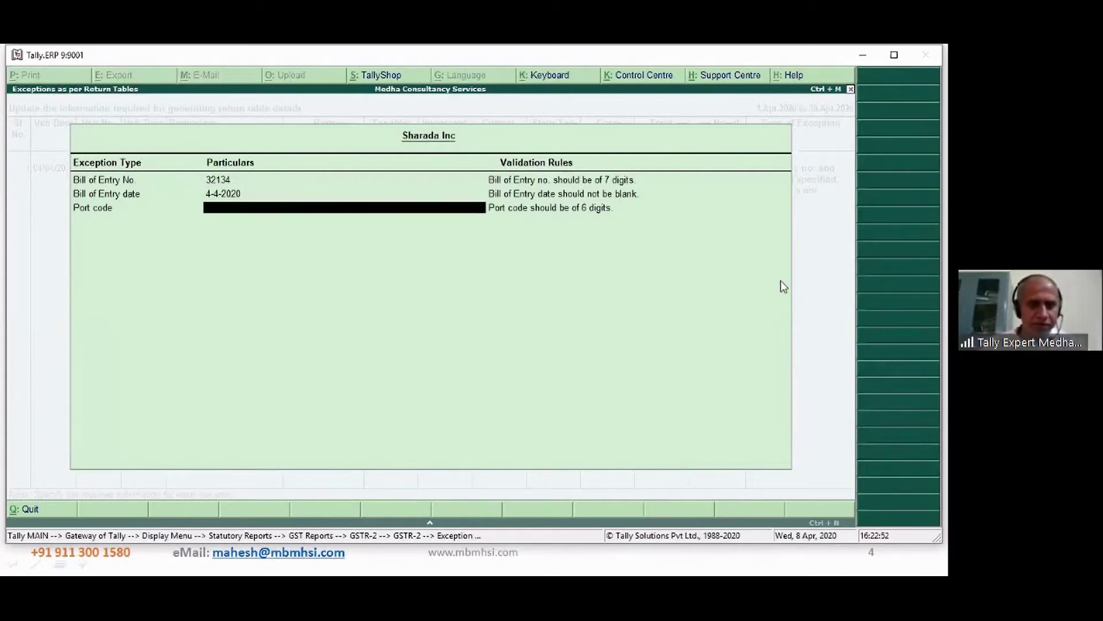
pyautogui.write('32432432')
pyautogui.press('Return')
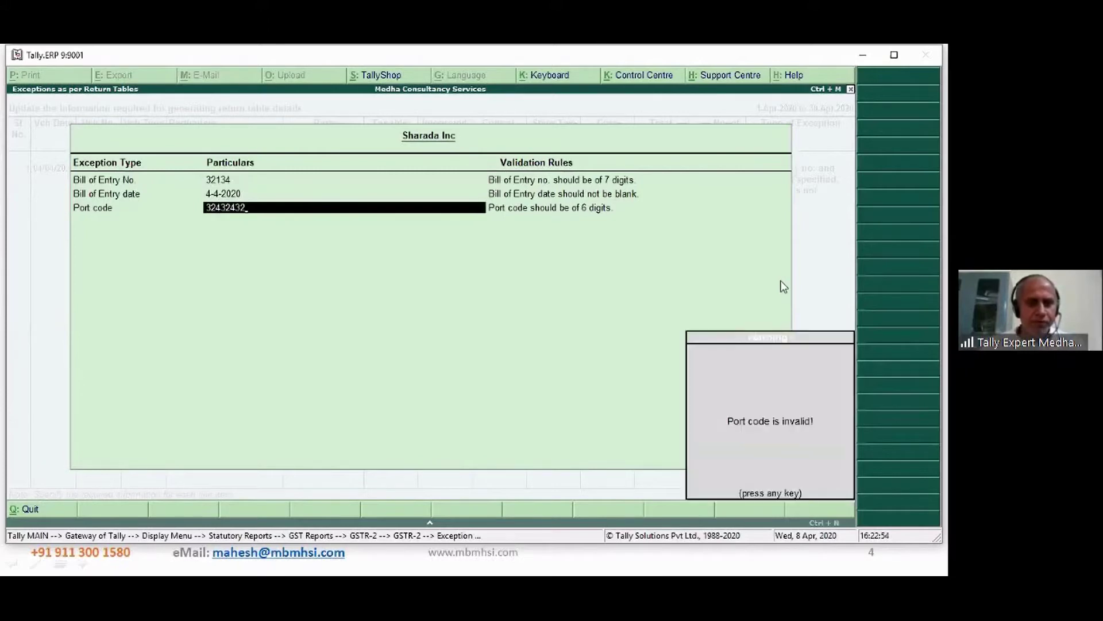
pyautogui.press('Return')
# Save the exception details and open the GSTR-2 B2B Invoices party register
pyautogui.press('y')
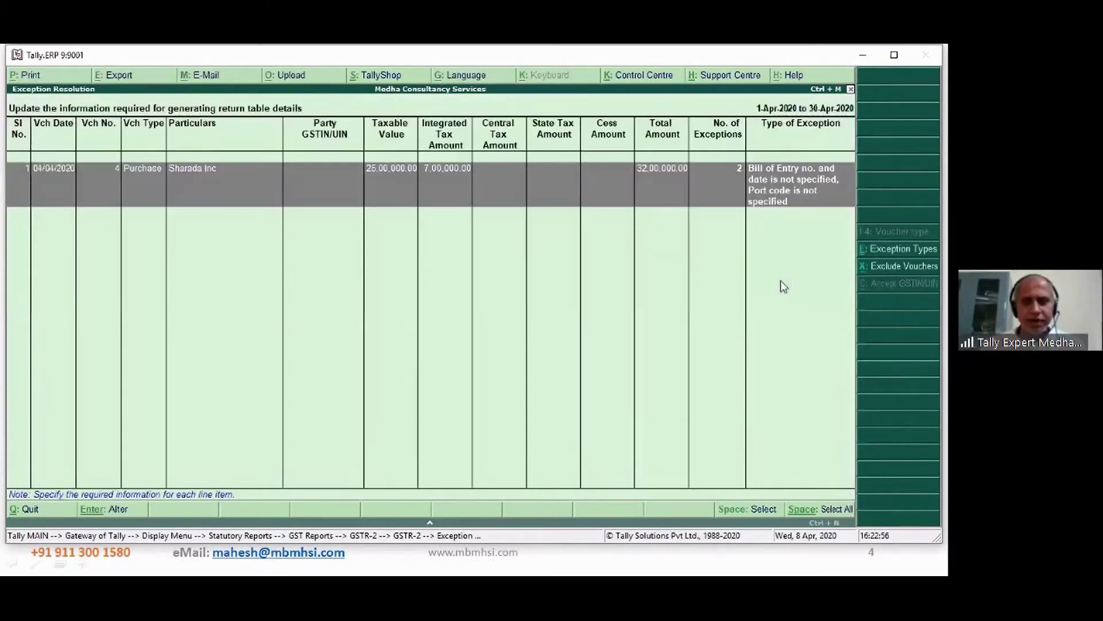
pyautogui.press('Escape')
pyautogui.press('Escape')
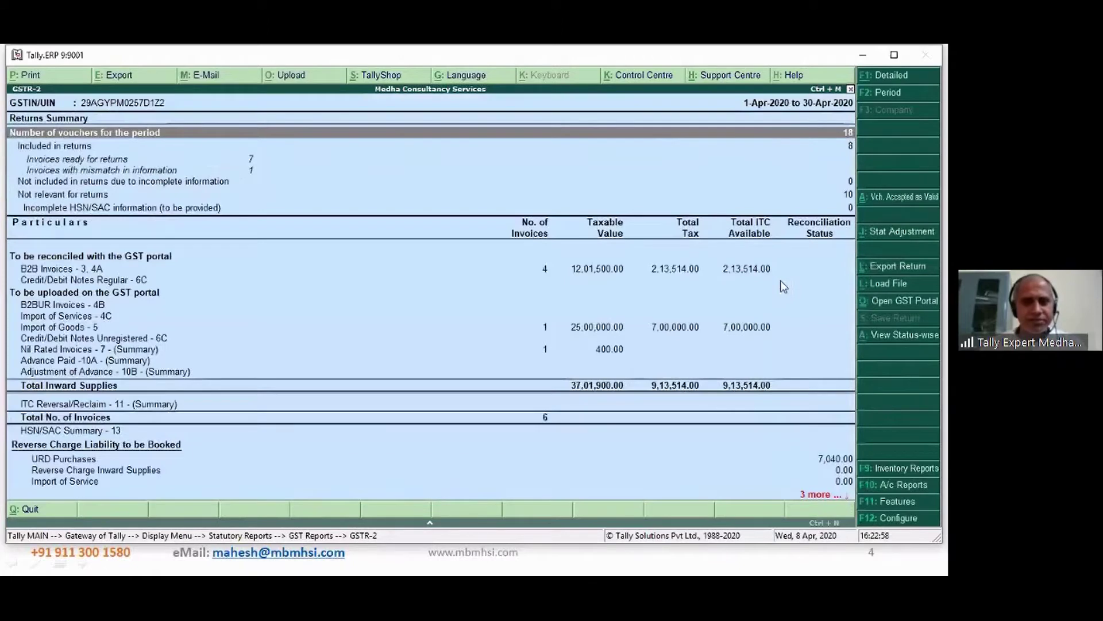
pyautogui.press('Down')
pyautogui.press('Down')
pyautogui.press('Down')
pyautogui.press('Down')
pyautogui.press('Down')
pyautogui.press('Down')
pyautogui.press('Down')
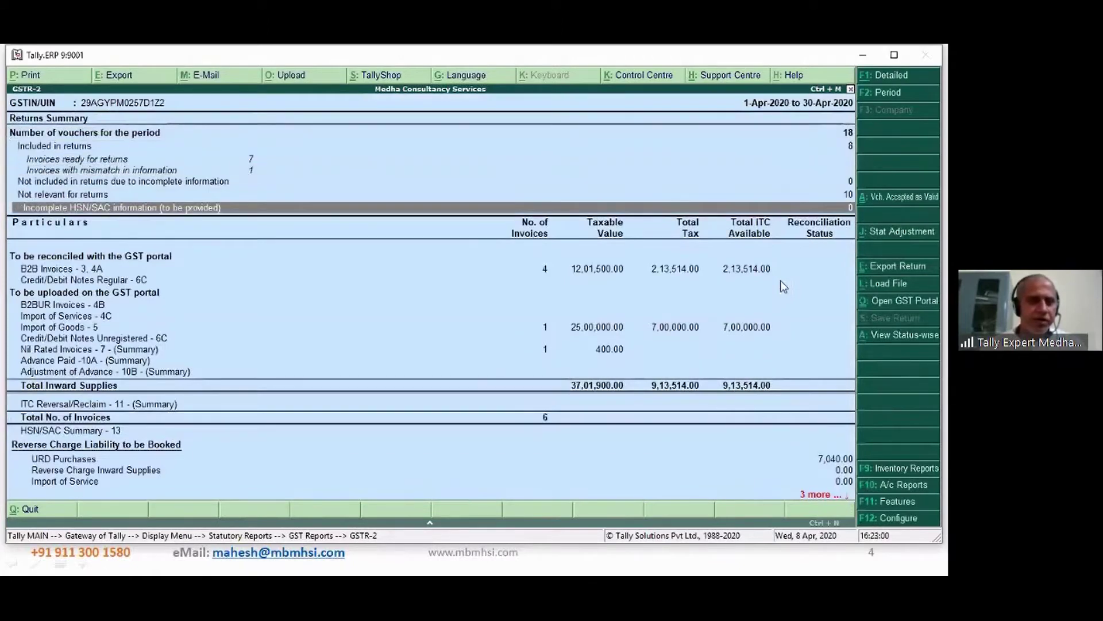
pyautogui.press('Return')
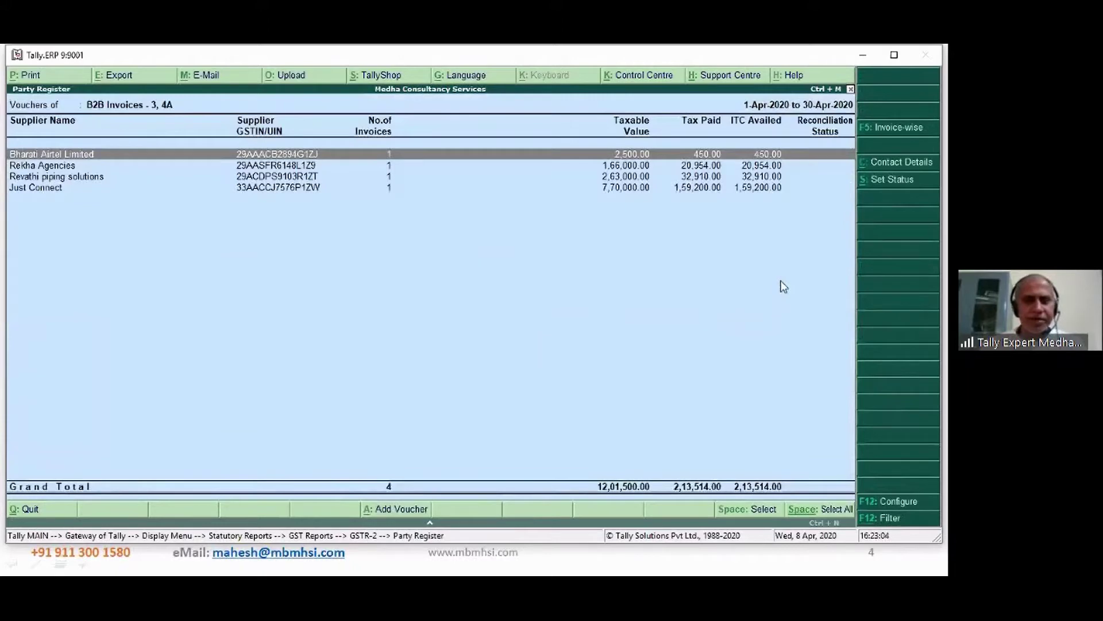
# Review Bharati Airtel's vouchers, then exit GSTR-2 to the Display Menu
pyautogui.press('Return')
pyautogui.press('Escape')
pyautogui.press('Escape')
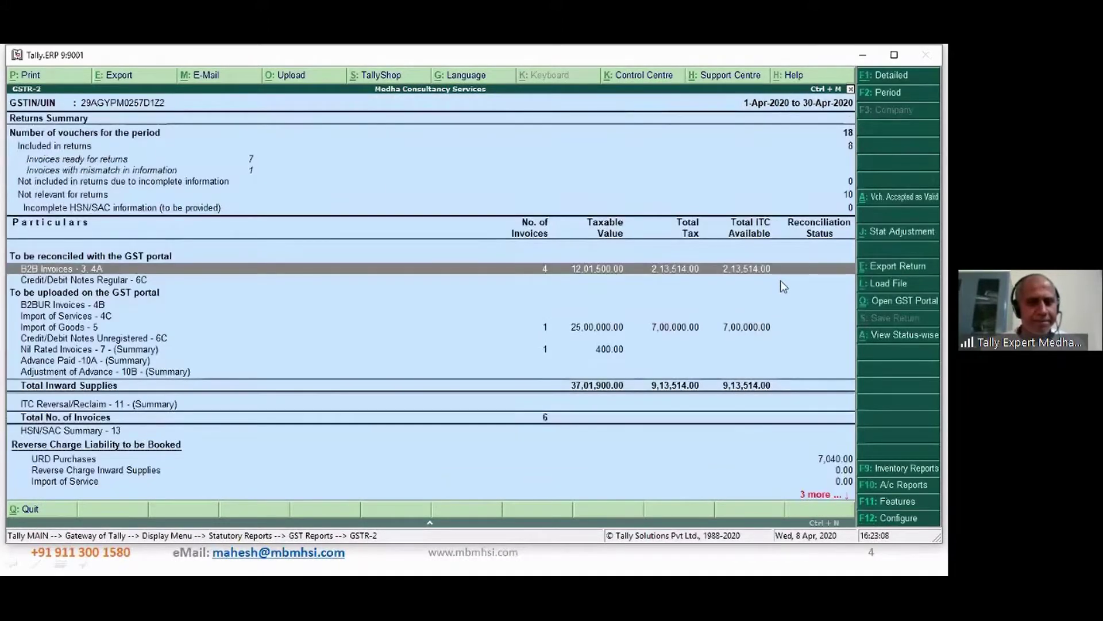
pyautogui.press('Escape')
pyautogui.press('Escape')
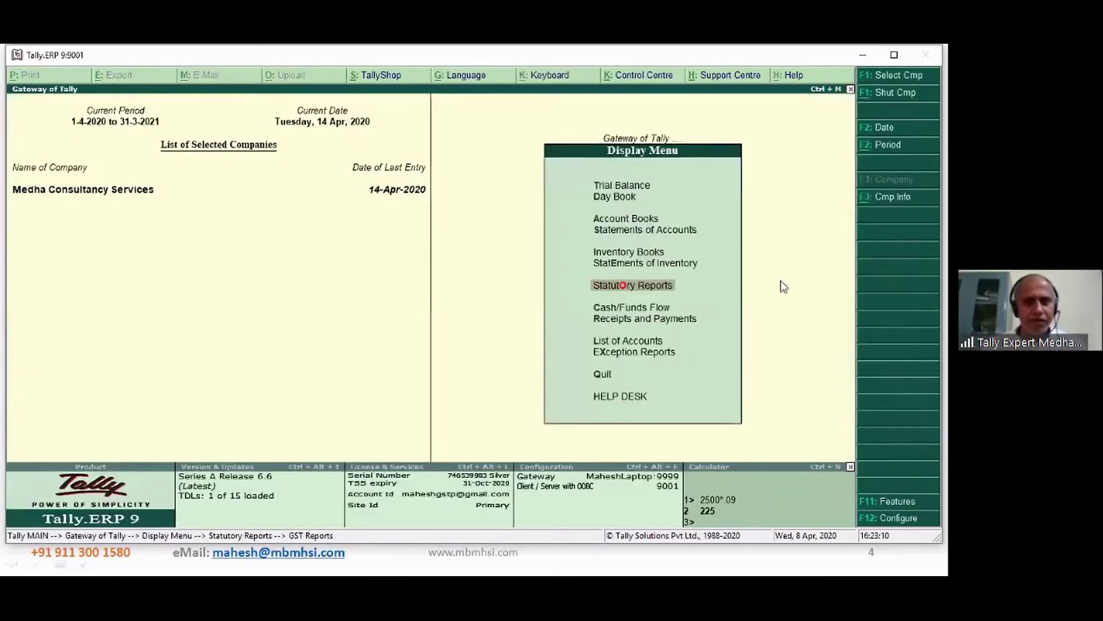
# Start a new Journal voucher from Accounting Vouchers dated 15-Apr-2020
pyautogui.press('Escape')
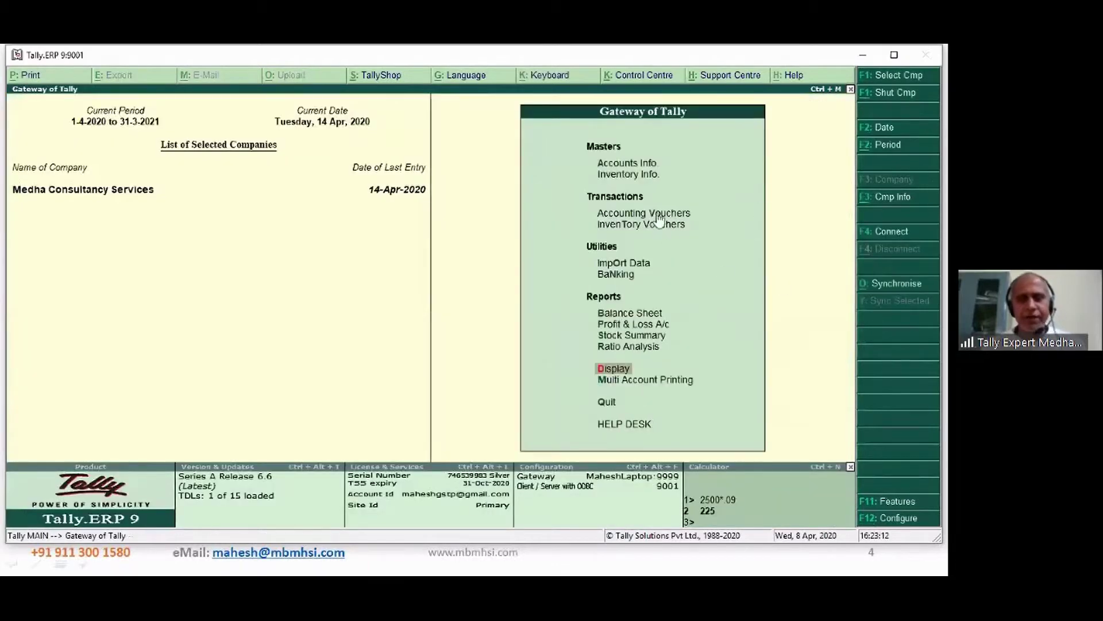
pyautogui.click(659, 219)
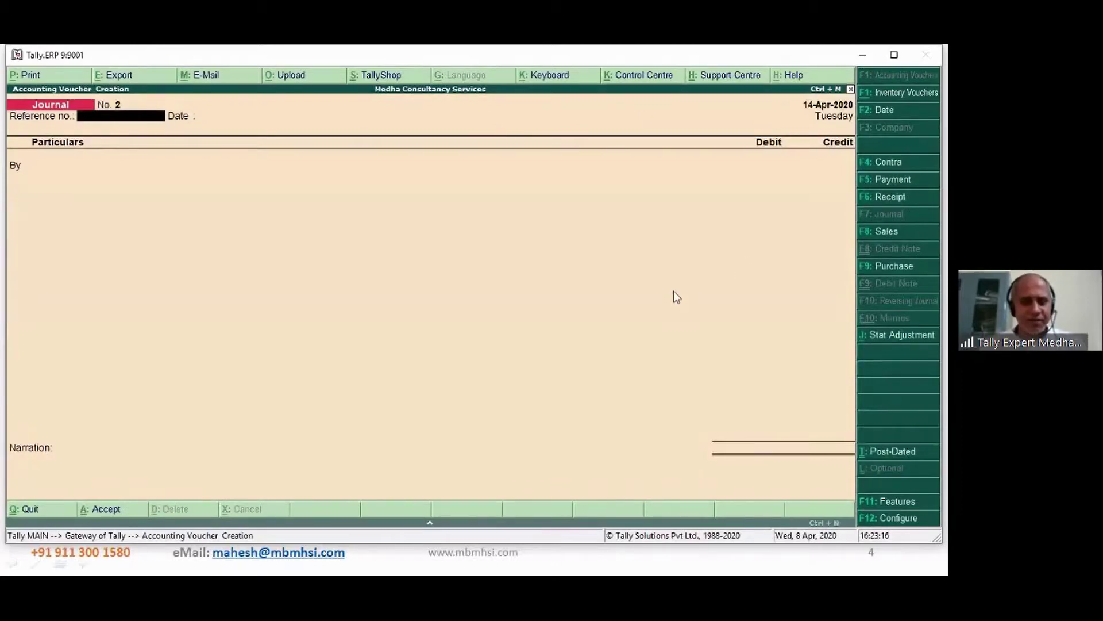
pyautogui.press('F2')
pyautogui.write('15')
pyautogui.press('Return')
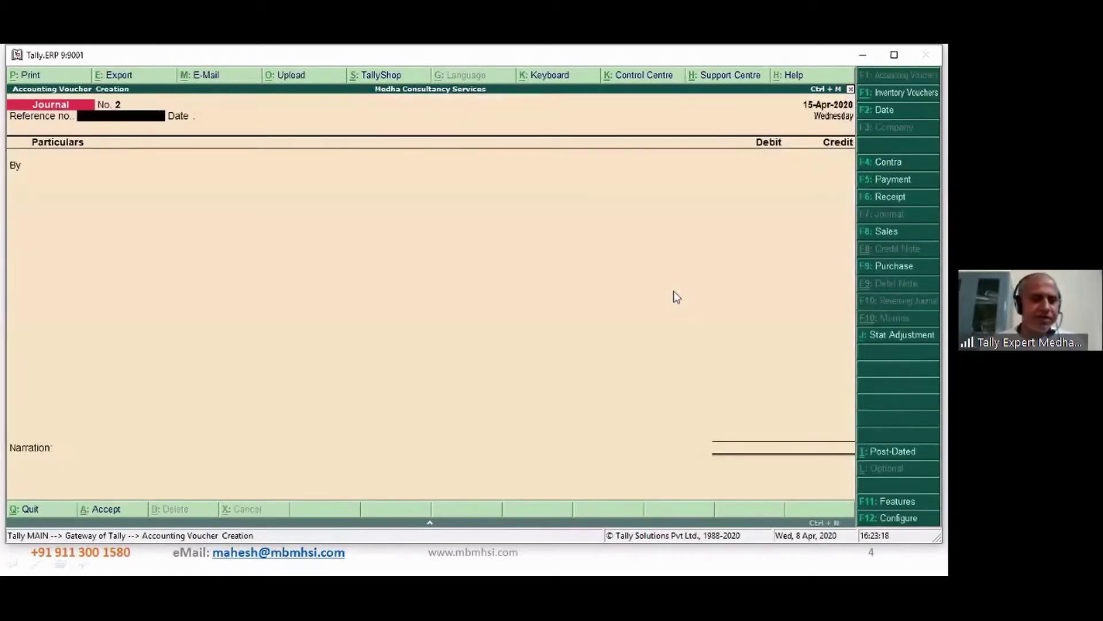
pyautogui.hotkey('alt', 'Tab')
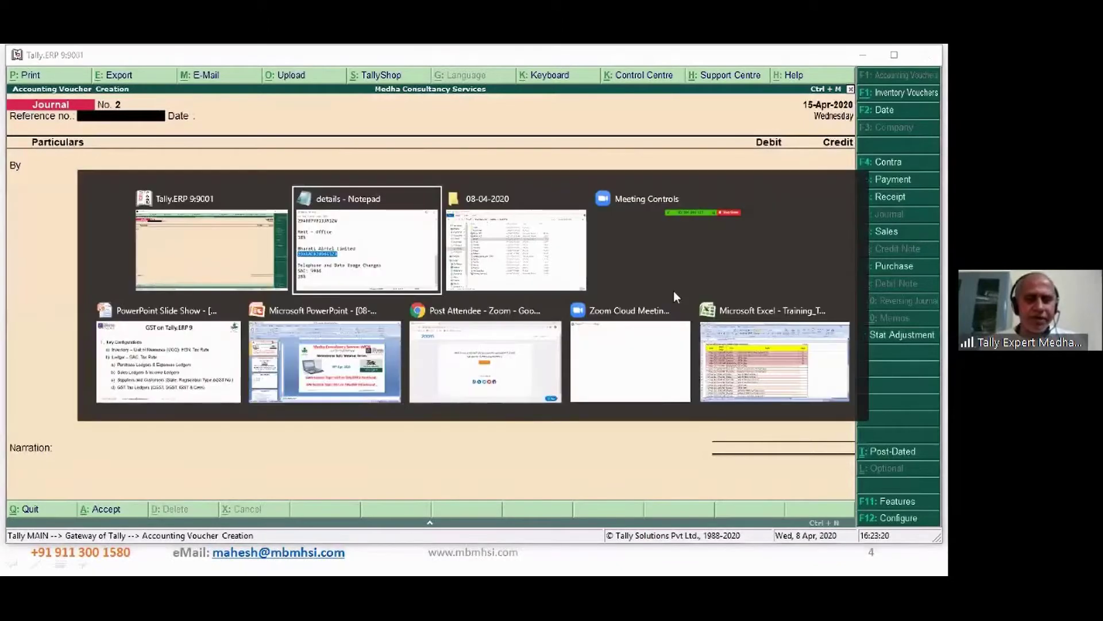
pyautogui.press('Down')
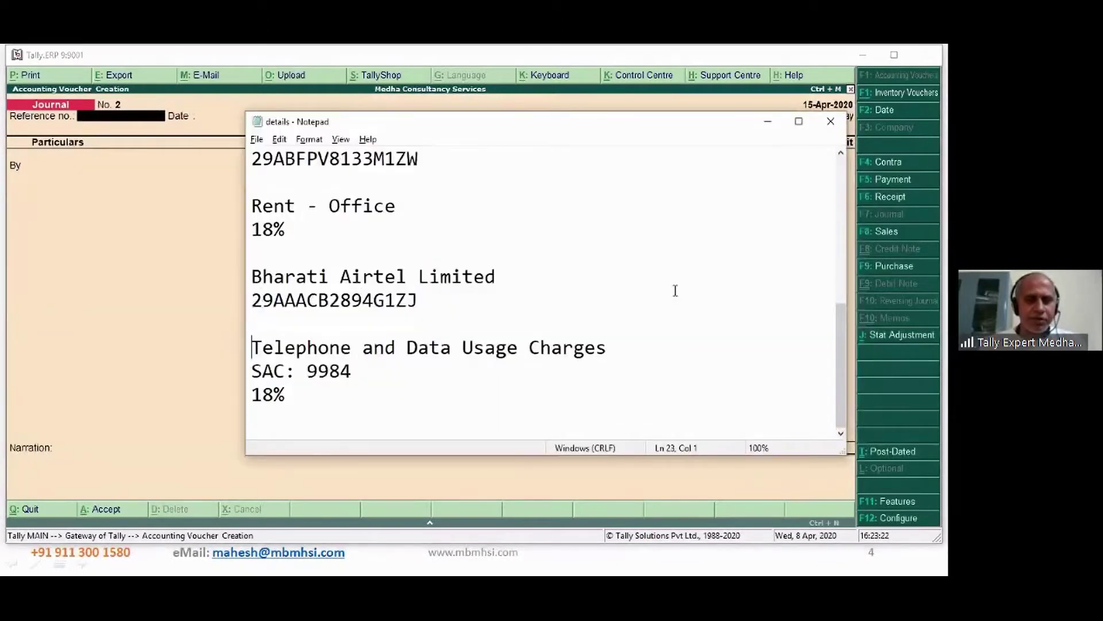
pyautogui.press('Up')
pyautogui.press('Up')
pyautogui.press('Up')
pyautogui.press('Up')
pyautogui.press('Up')
pyautogui.press('Up')
pyautogui.press('Up')
pyautogui.press('Up')
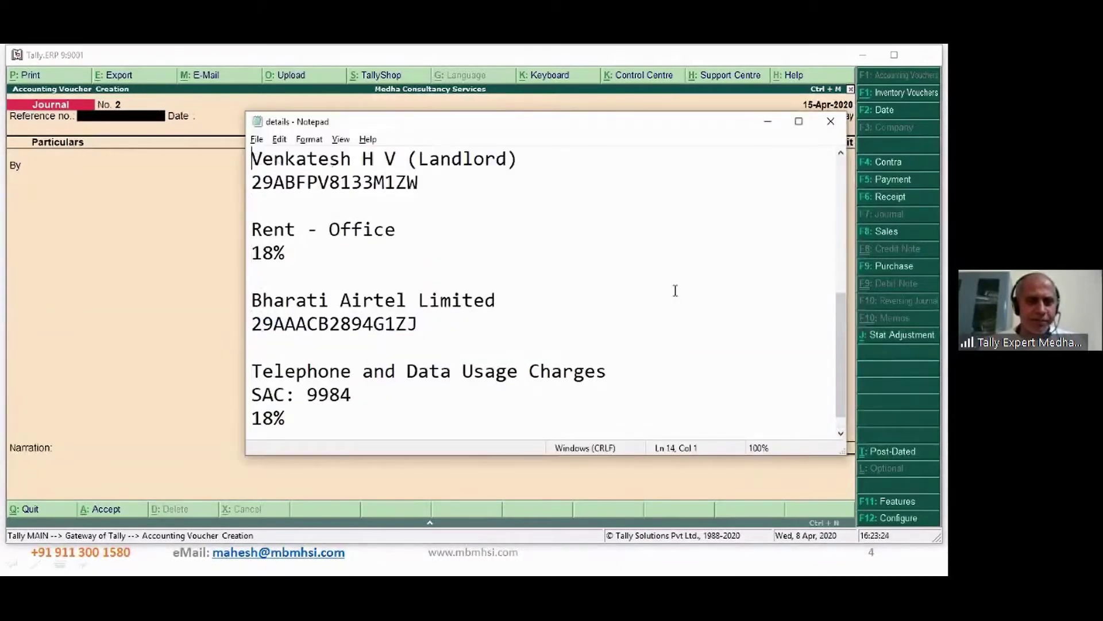
pyautogui.press('Down')
pyautogui.press('Down')
pyautogui.press('Down')
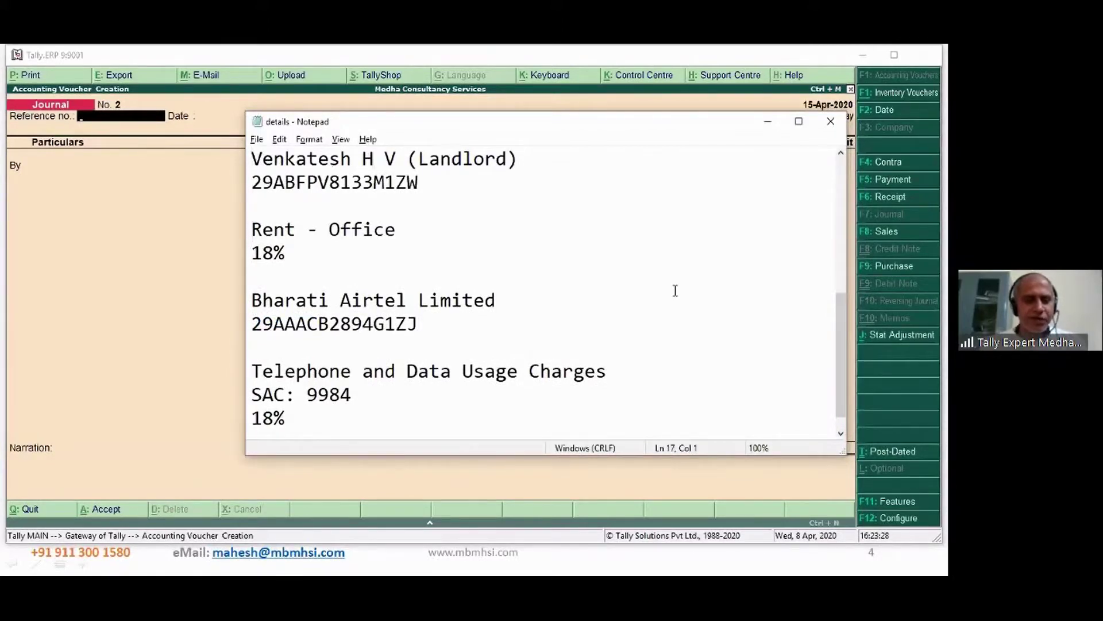
pyautogui.hotkey('alt', 'Tab')
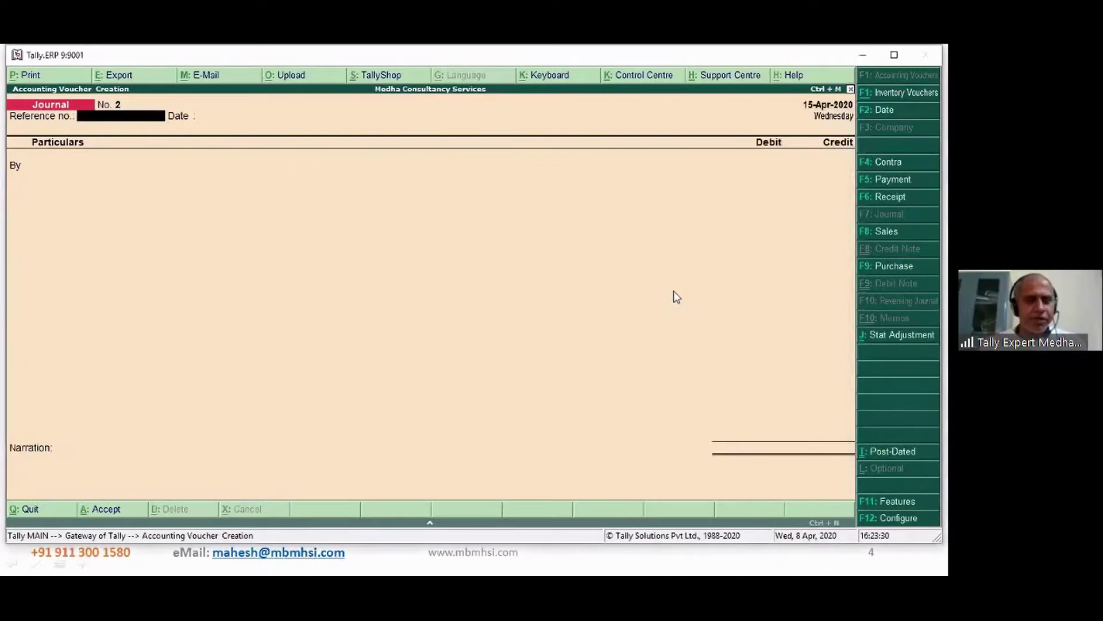
# Enter reference 33434 and date 10-Apr-2020 on the journal
pyautogui.write('33434')
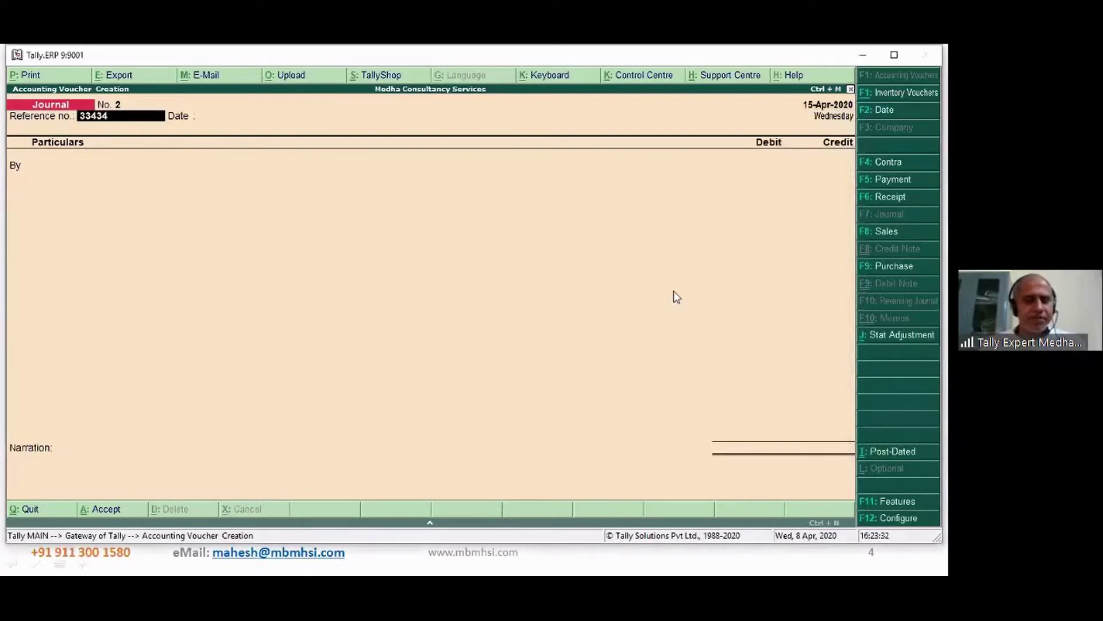
pyautogui.press('Return')
pyautogui.write('10')
pyautogui.press('Return')
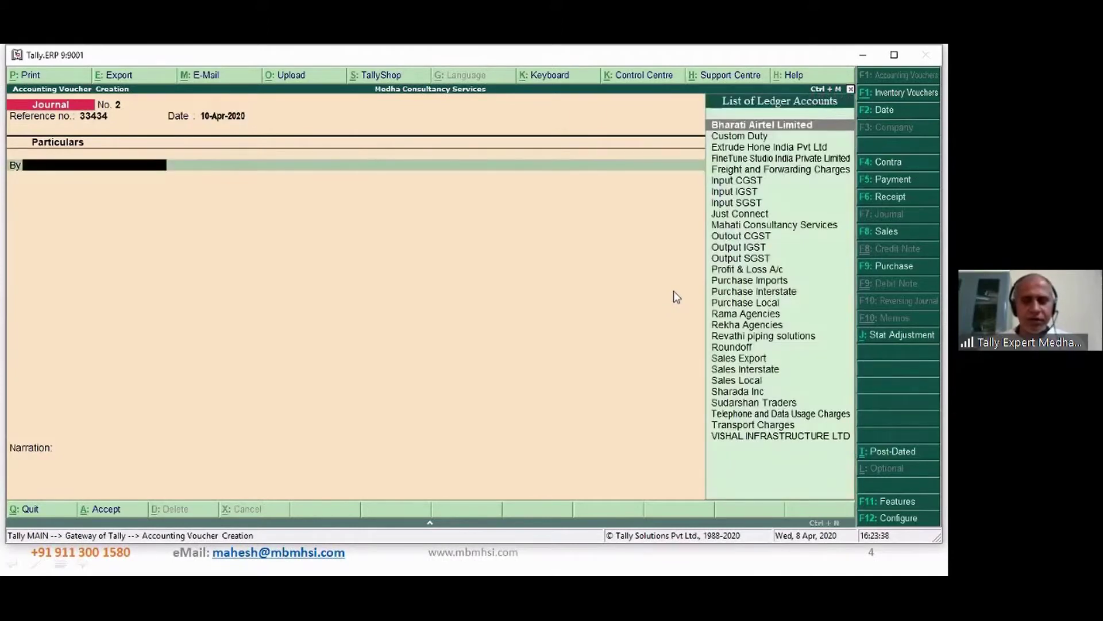
pyautogui.write('o')
pyautogui.press('BackSpace')
# Create ledger Rent Office under Indirect Expenses with GST details enabled
pyautogui.hotkey('alt', 'c')
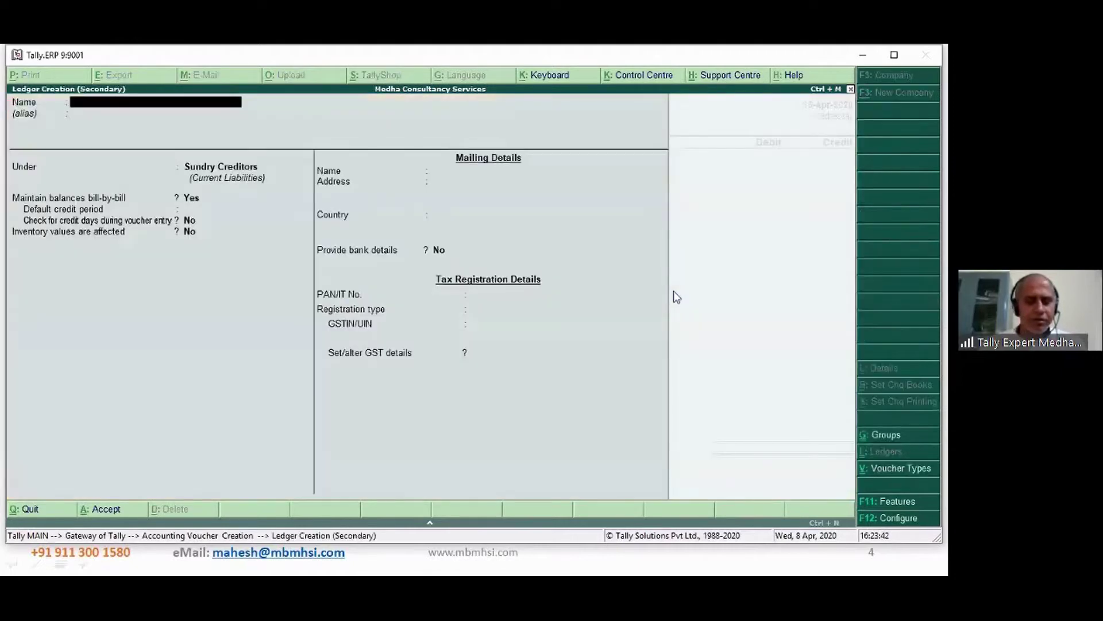
pyautogui.write('Rent Office')
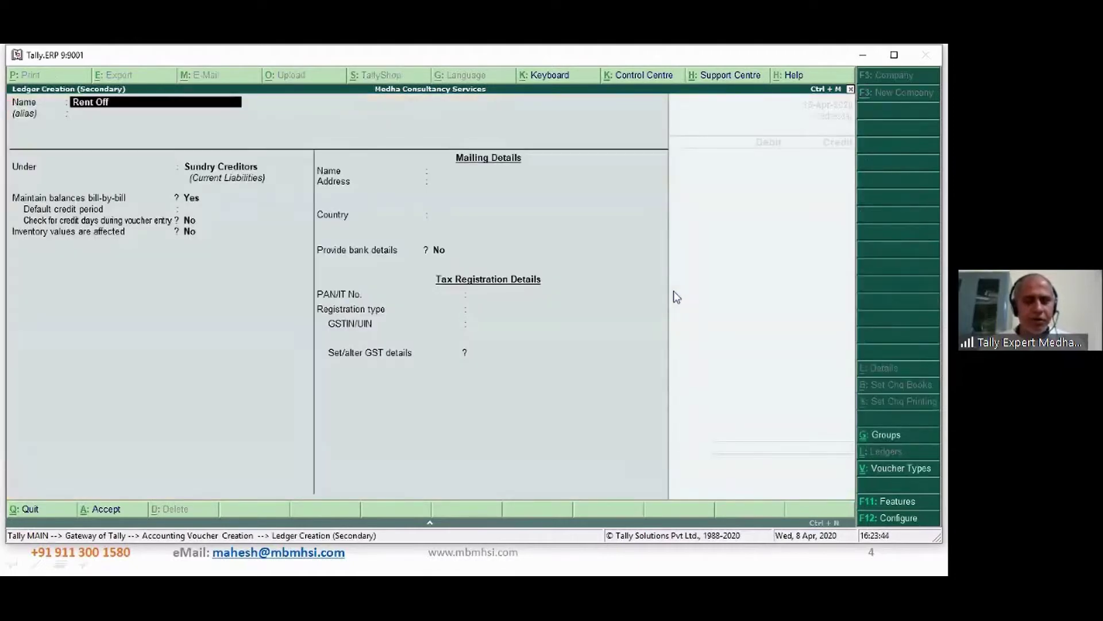
pyautogui.press('Return')
pyautogui.press('Return')
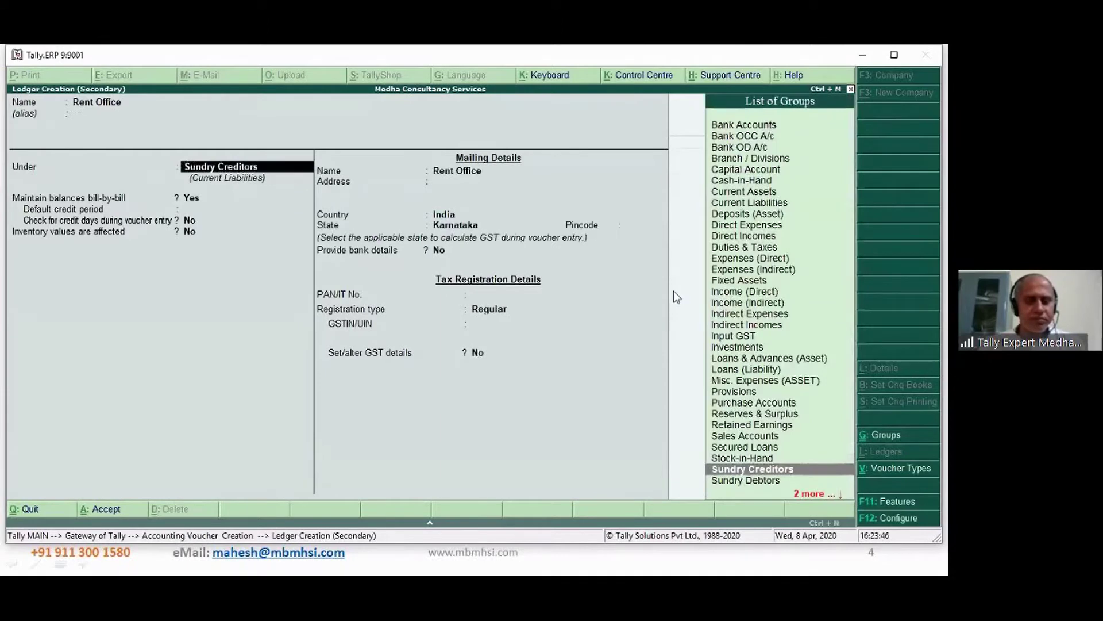
pyautogui.write('Ex')
pyautogui.press('Return')
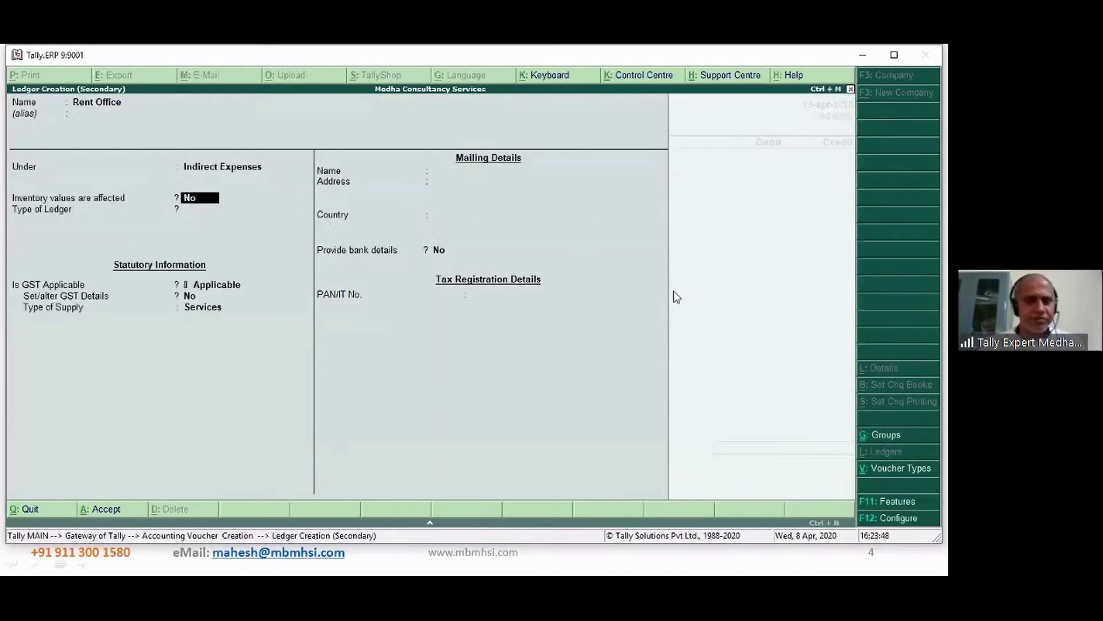
pyautogui.press('Return')
pyautogui.press('Return')
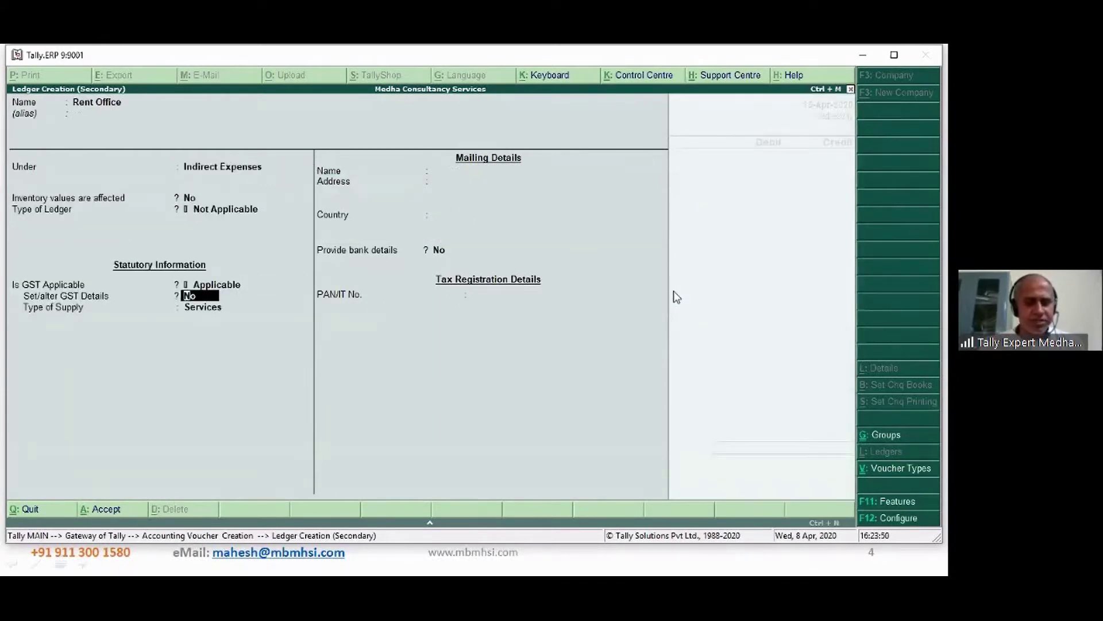
pyautogui.press('y')
pyautogui.press('Return')
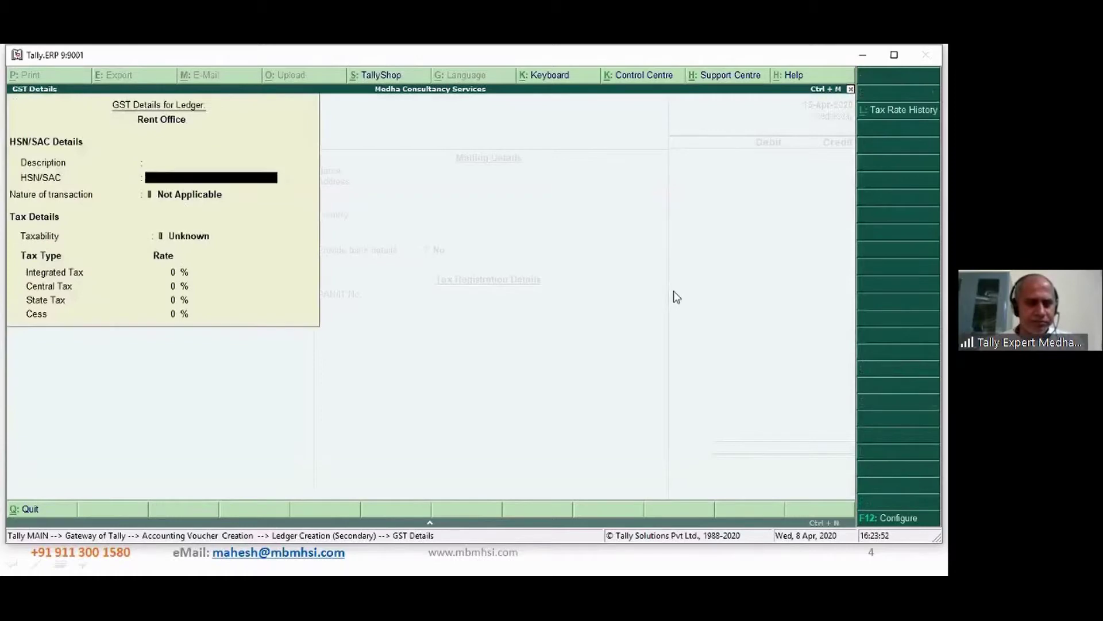
# Check the Notepad notes for the ledger's GST details
pyautogui.hotkey('alt', 'Tab')
pyautogui.press('Down')
pyautogui.press('Down')
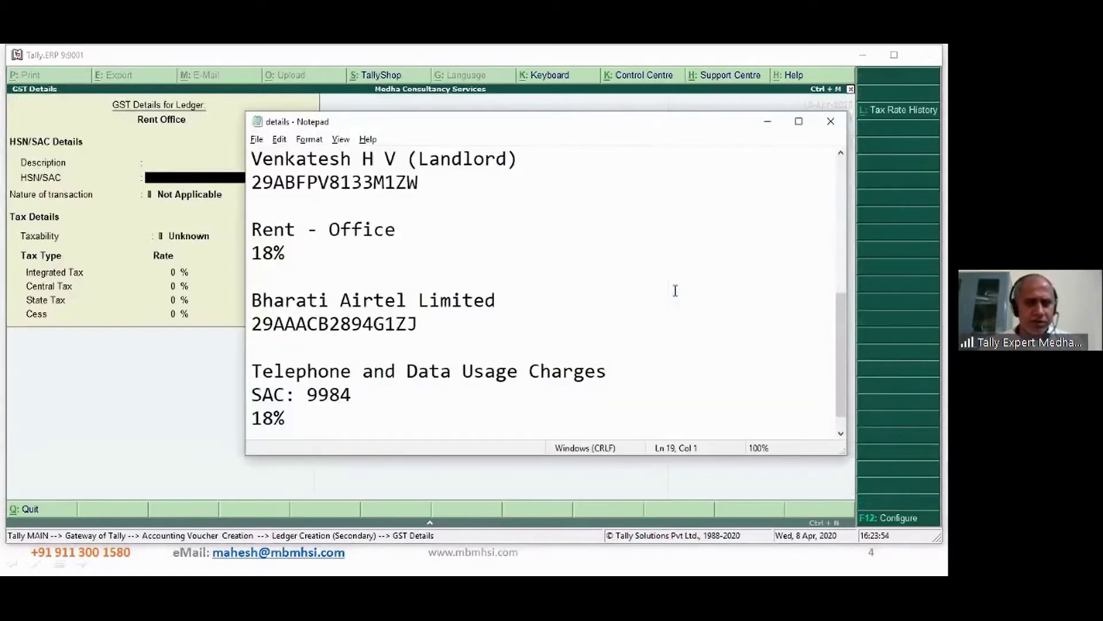
pyautogui.press('Down')
pyautogui.press('Down')
pyautogui.press('Up')
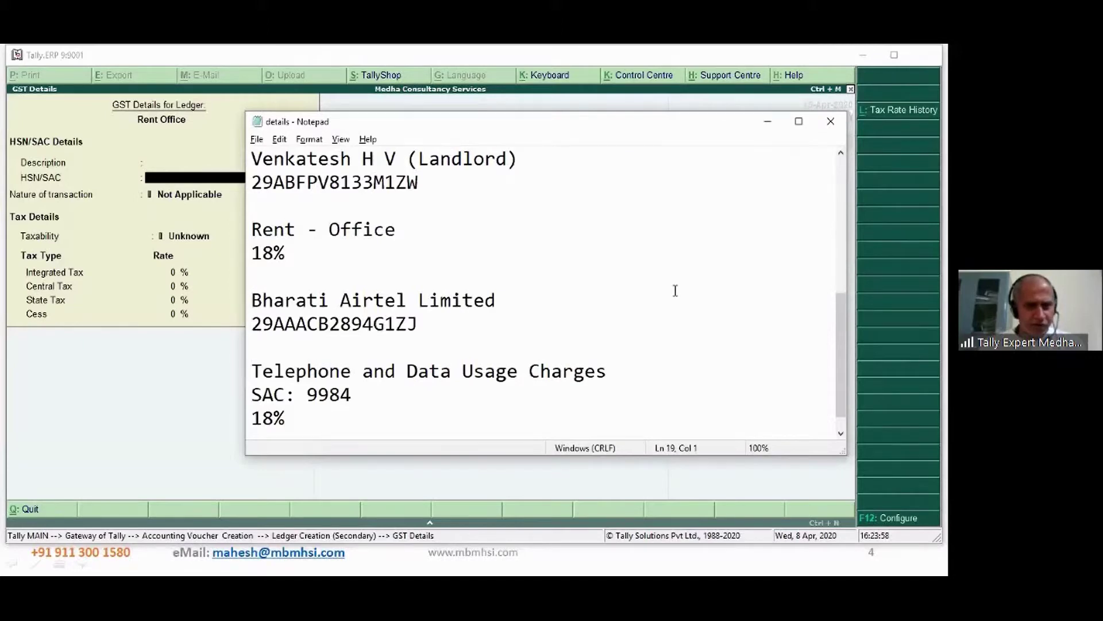
pyautogui.hotkey('alt', 'Tab')
# Enter HSN/SAC 12345678, Taxable status and an 18% integrated tax rate
pyautogui.write('12345678')
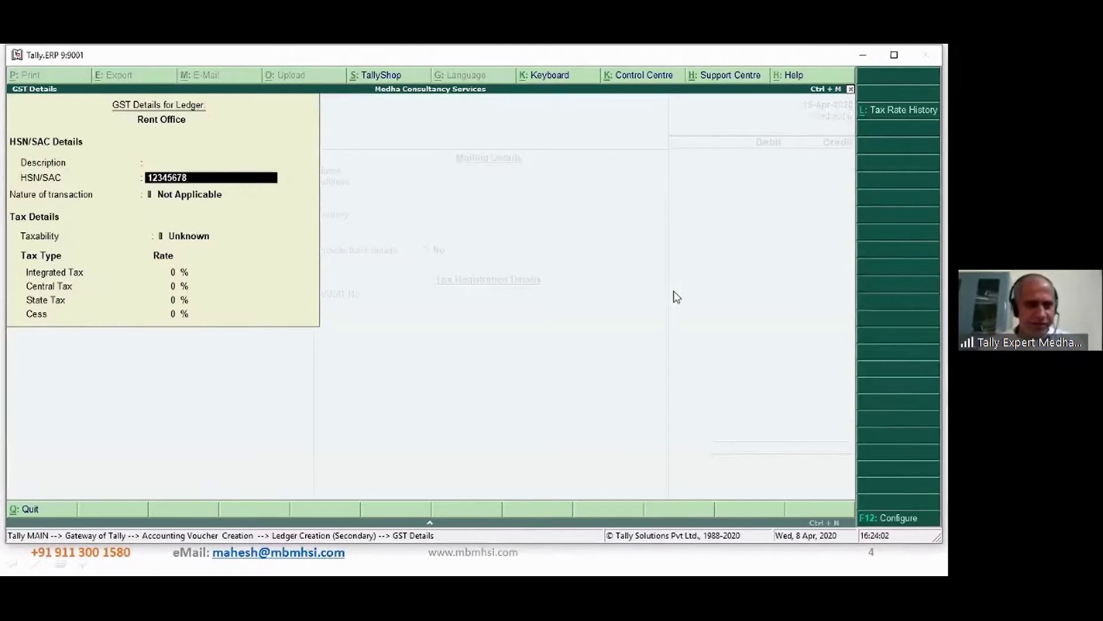
pyautogui.press('Return')
pyautogui.press('Return')
pyautogui.press('Down')
pyautogui.press('Down')
pyautogui.press('Down')
pyautogui.press('Return')
pyautogui.write('18')
pyautogui.press('Return')
pyautogui.press('Return')
pyautogui.press('Return')
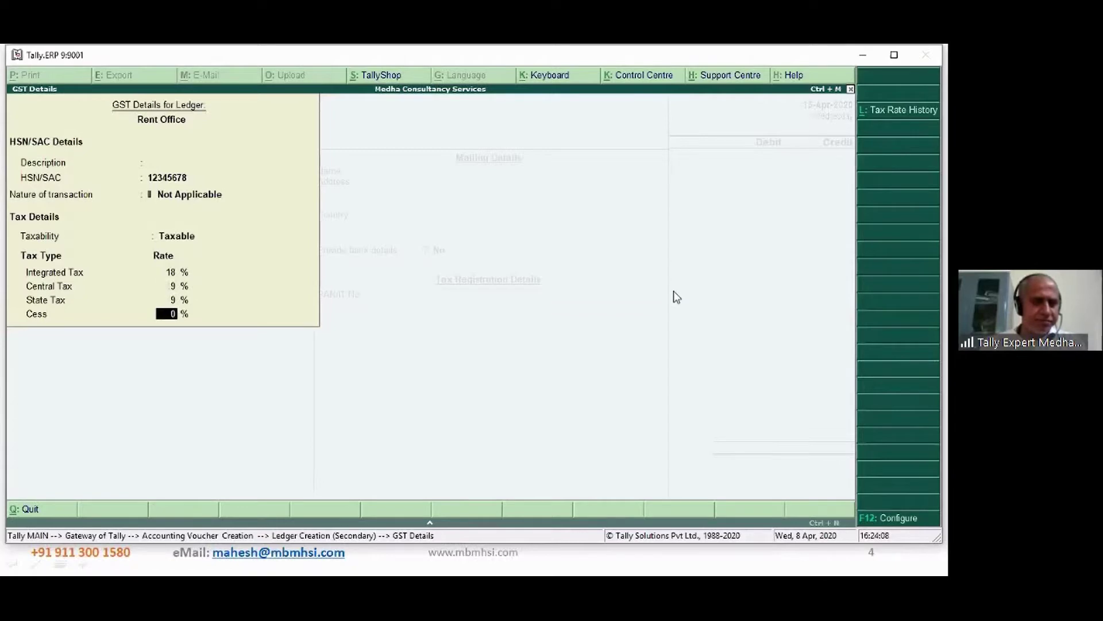
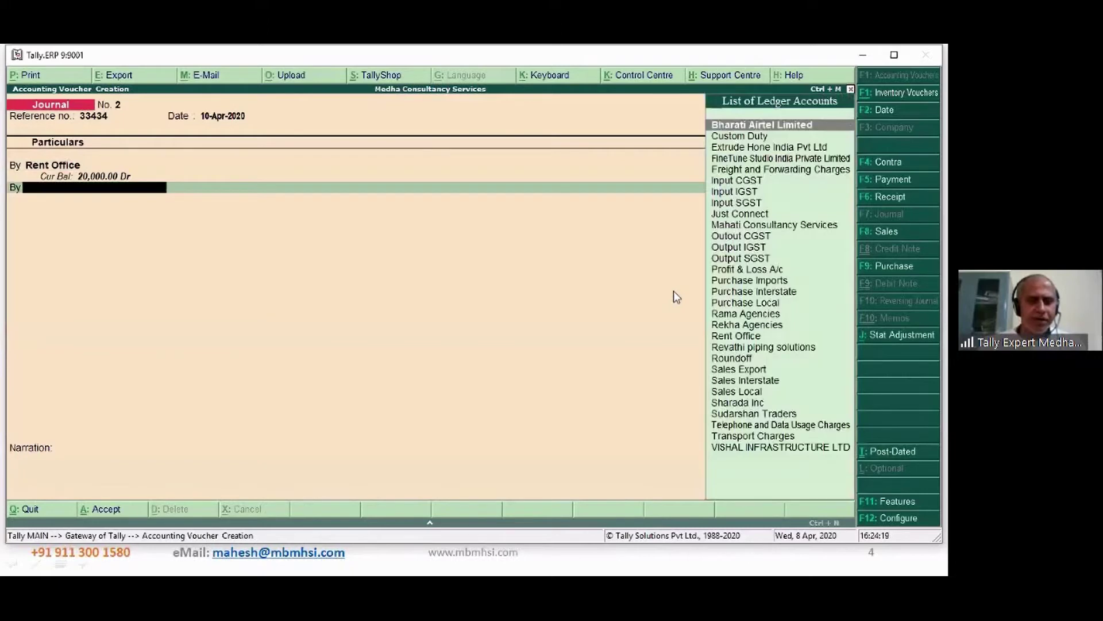
# Debit Input CGST and Input SGST 1,800.00 each, correcting CGST from 900
pyautogui.write('In')
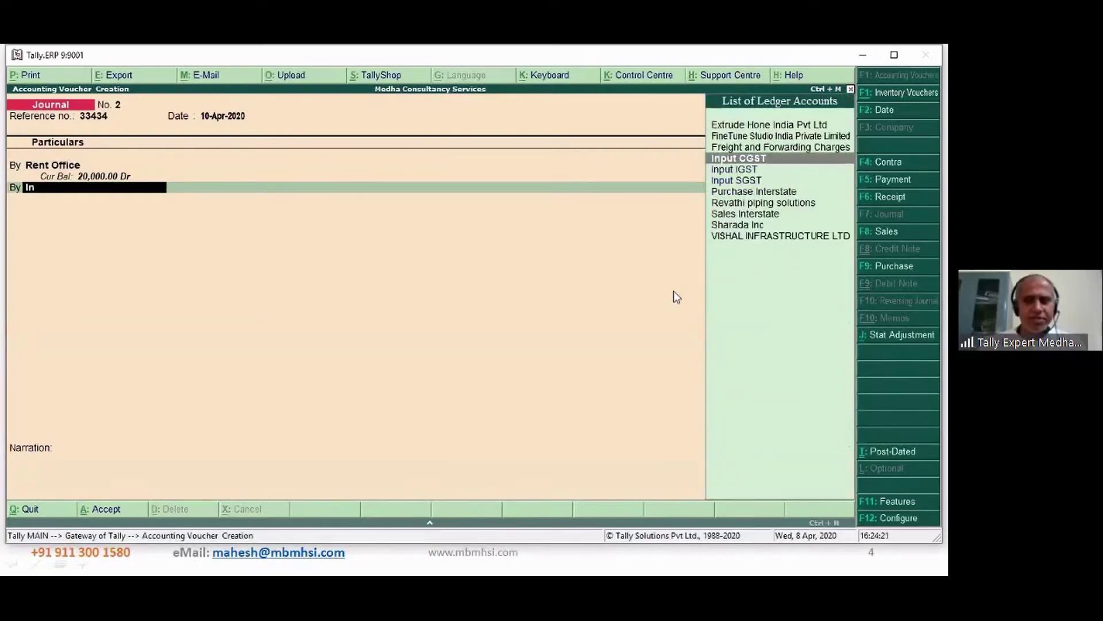
pyautogui.press('Return')
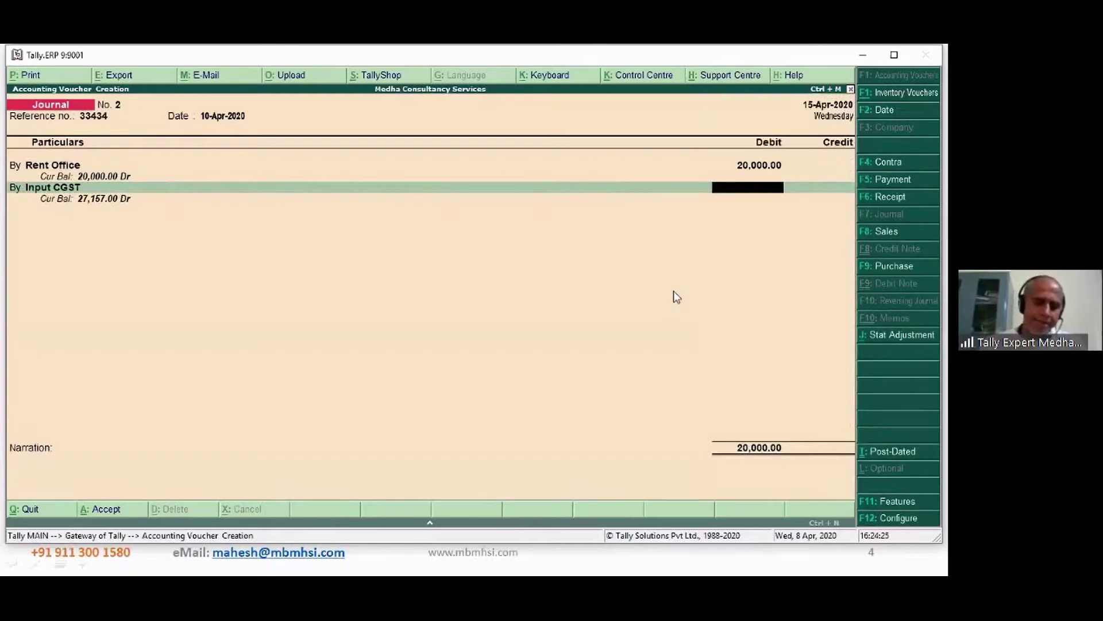
pyautogui.write('900')
pyautogui.press('Return')
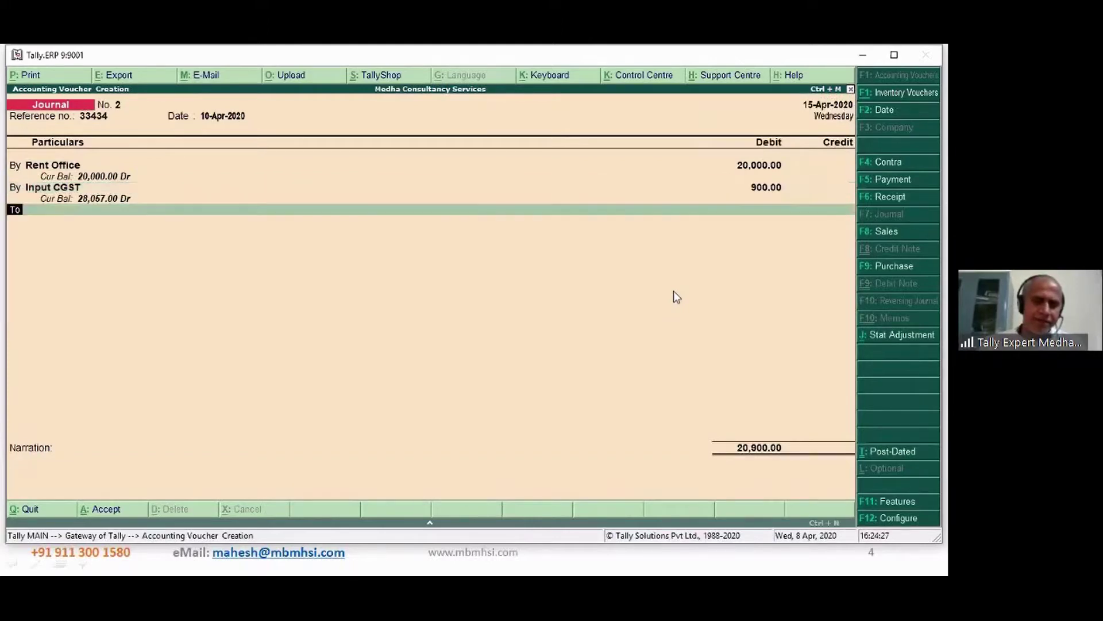
pyautogui.press('Return')
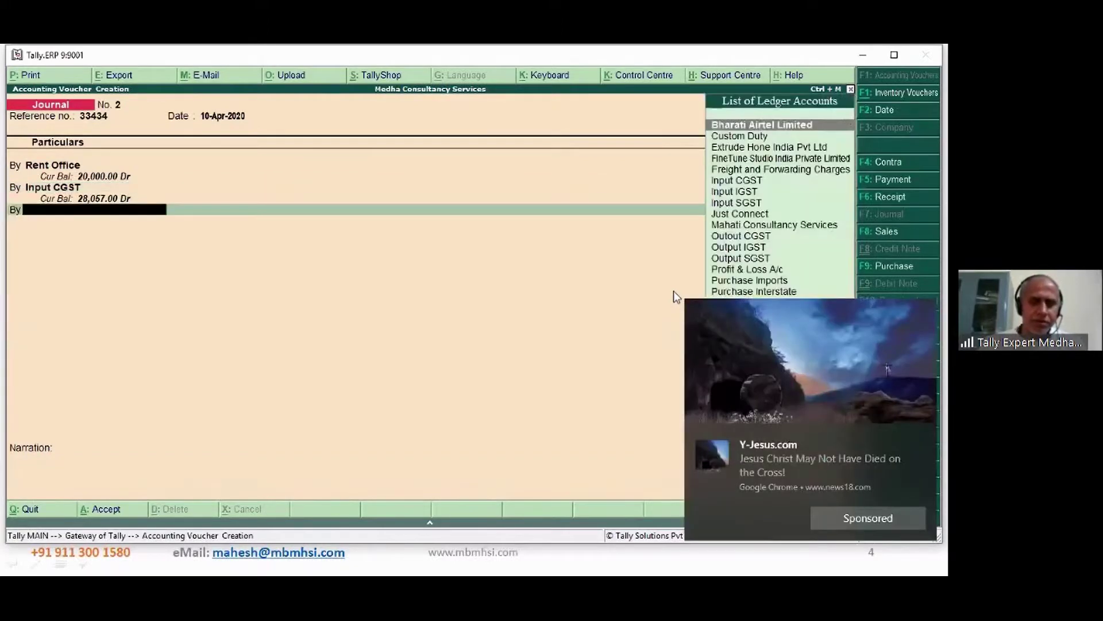
pyautogui.write('Input s')
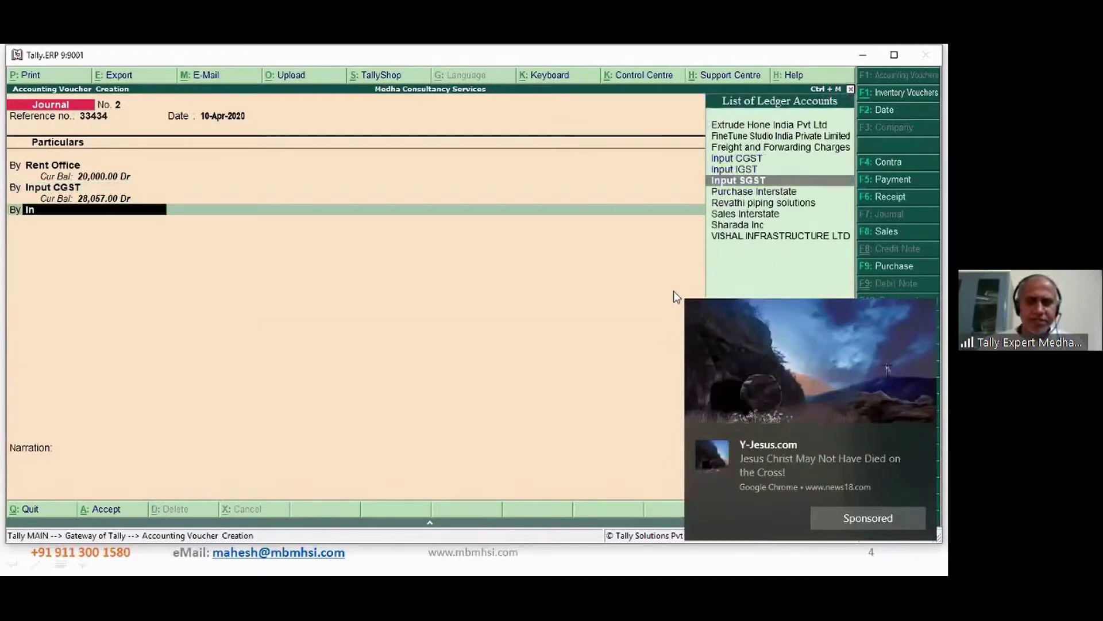
pyautogui.press('Return')
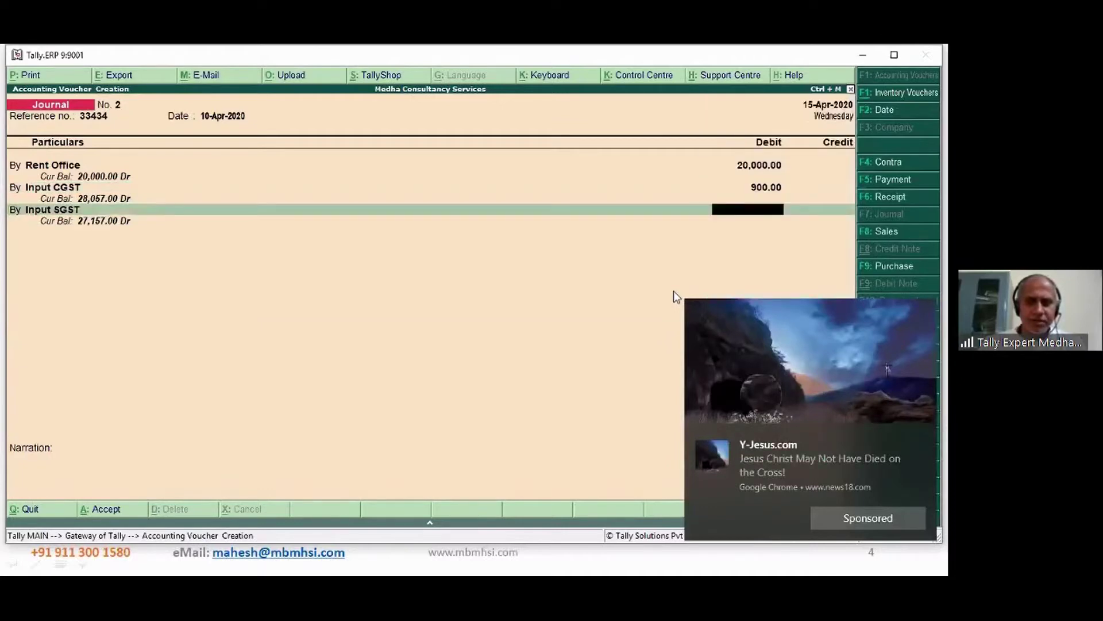
pyautogui.press('Up')
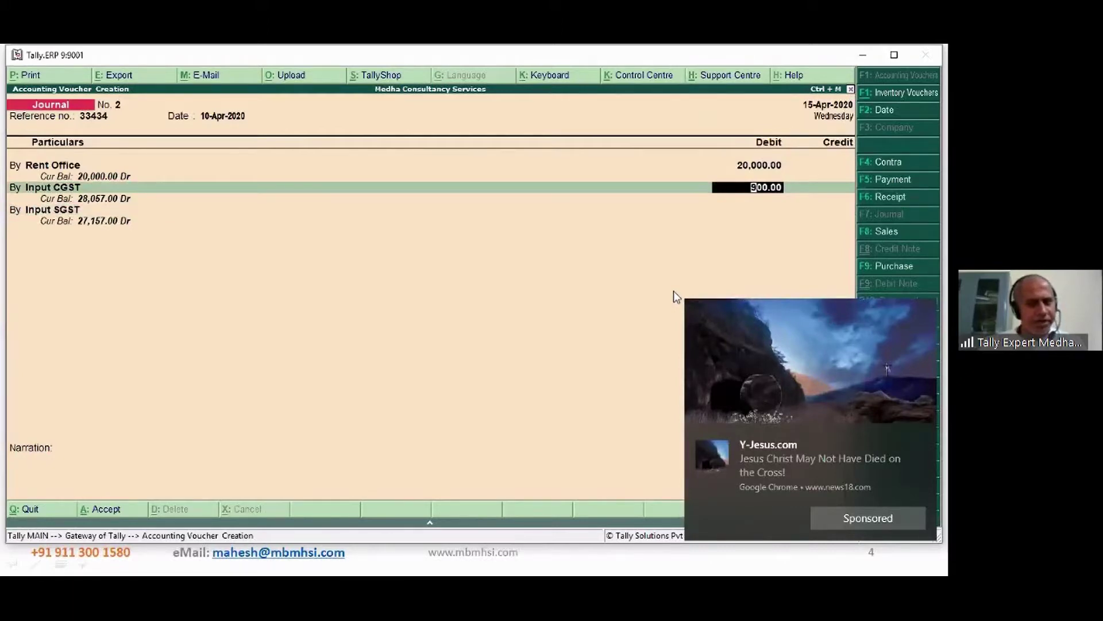
pyautogui.write('1800')
pyautogui.press('Return')
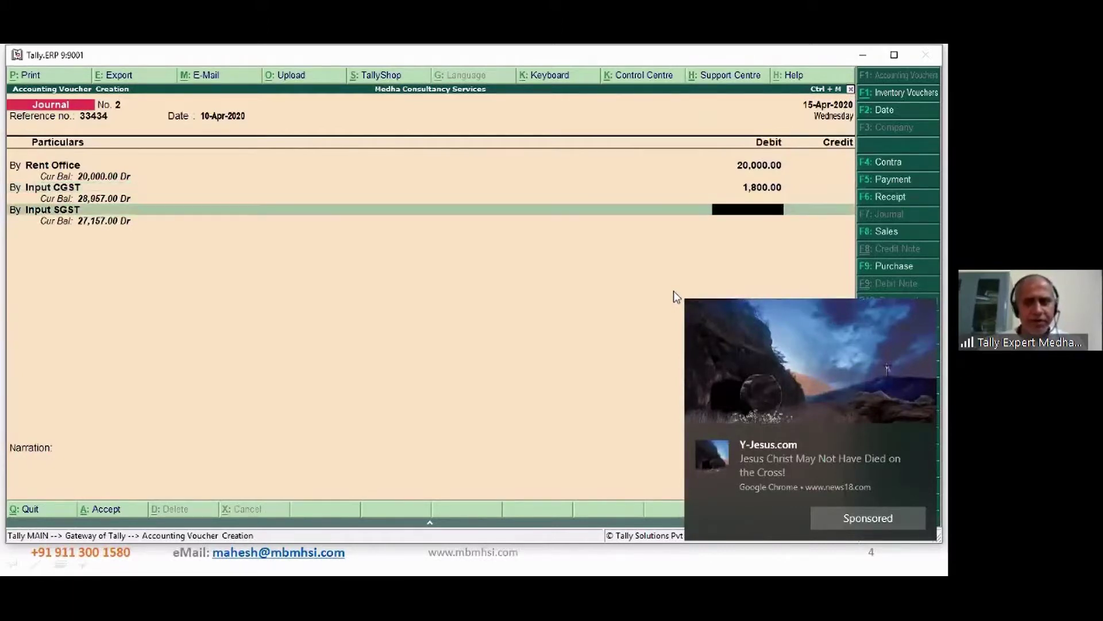
pyautogui.write('1800')
pyautogui.press('Return')
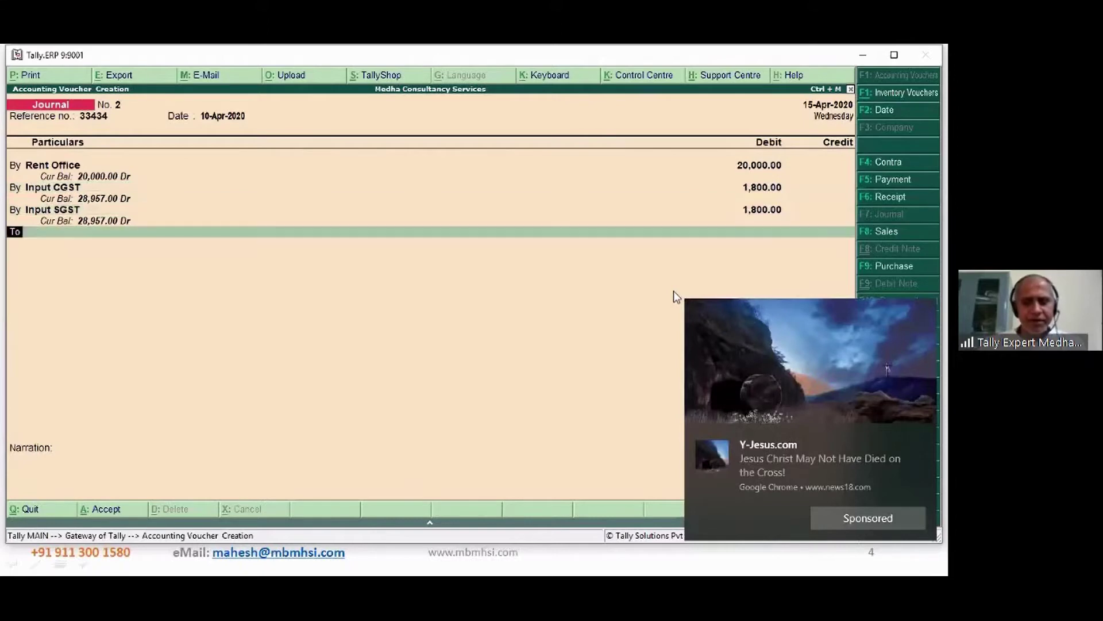
# Start the credit line and begin creating a new ledger with Alt+C
pyautogui.press('Return')
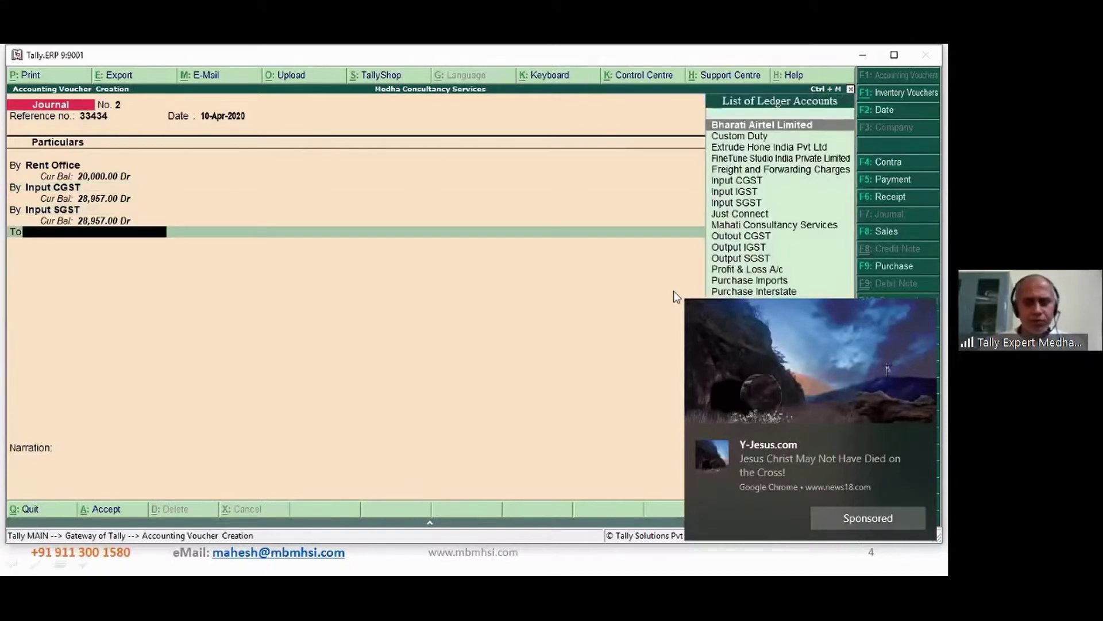
pyautogui.write('v')
pyautogui.press('BackSpace')
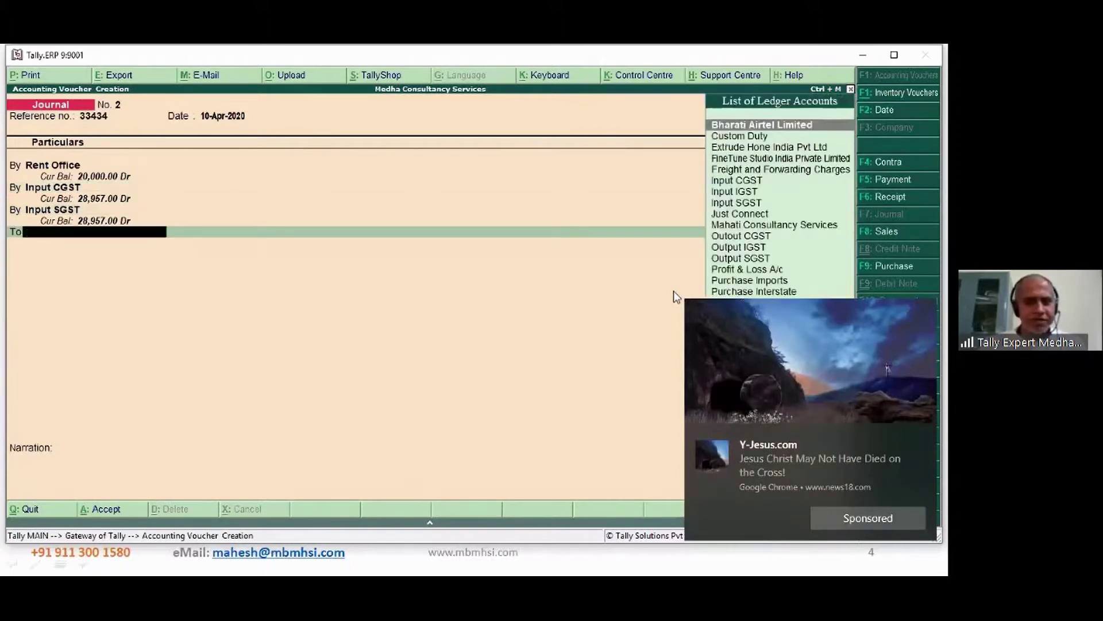
pyautogui.hotkey('alt', 'c')
# Name the landlord's ledger, place it under Sundry Creditors, and shorten its mailing name
pyautogui.write('Venkatesh')
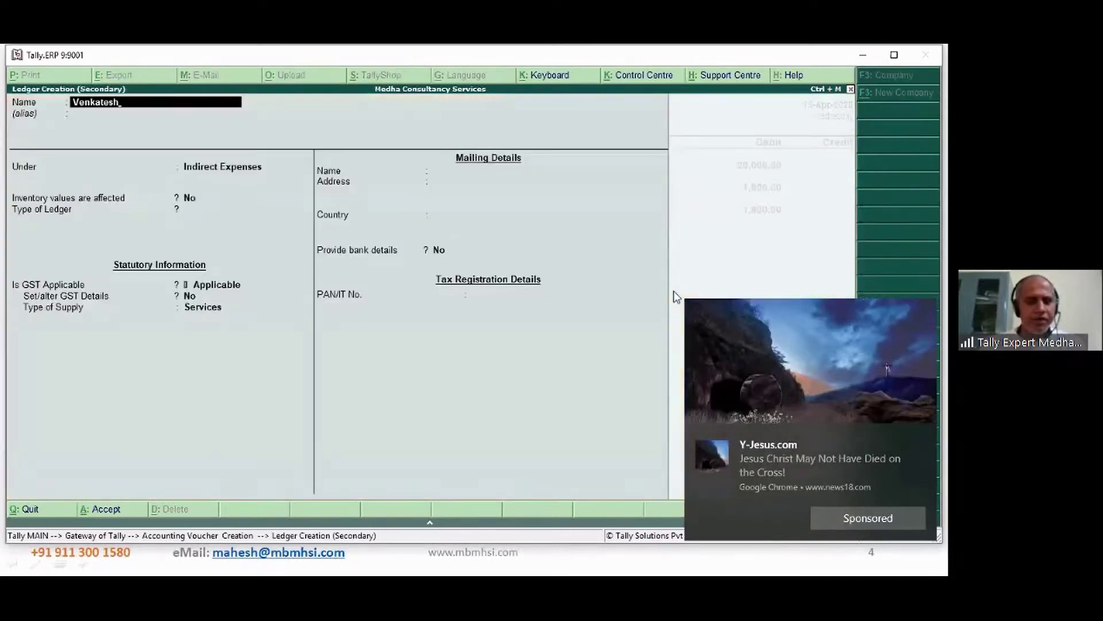
pyautogui.write(' - Landlord')
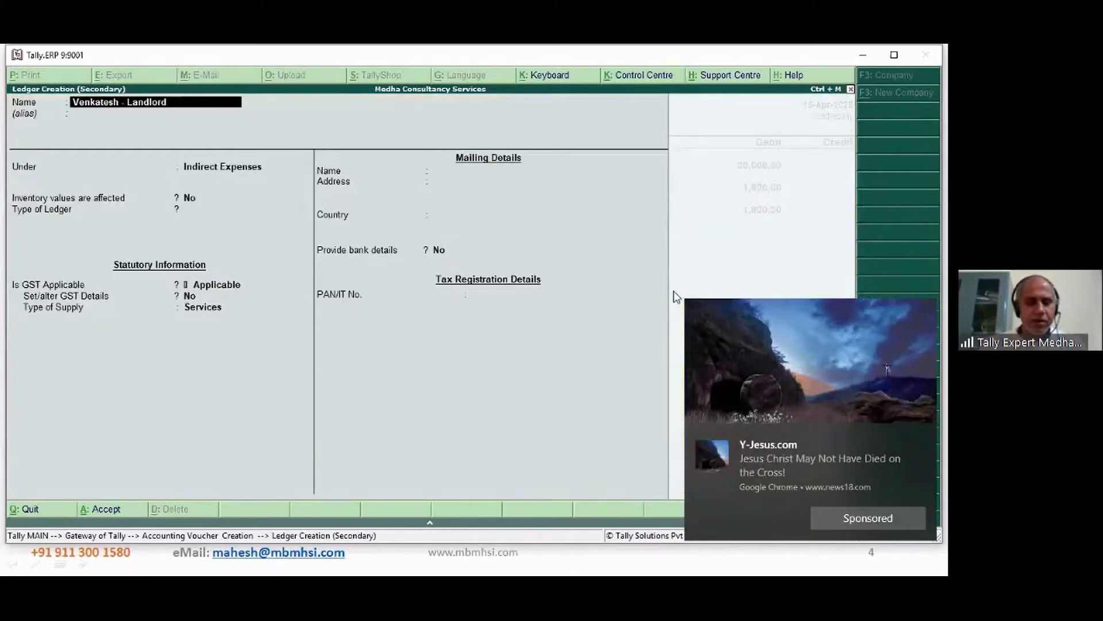
pyautogui.press('Return')
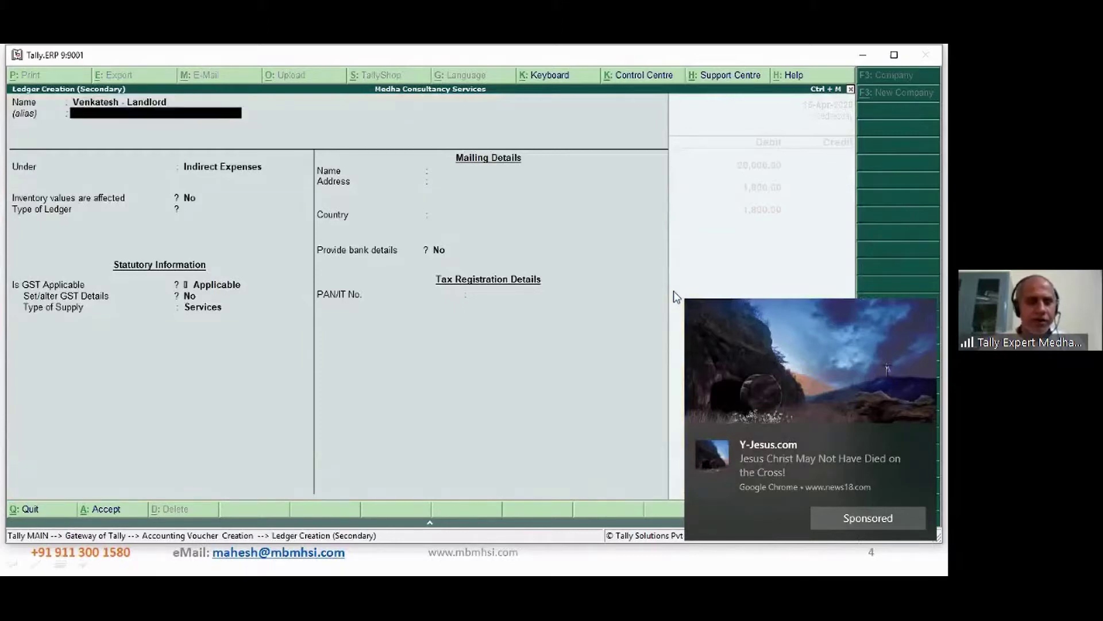
pyautogui.press('Return')
pyautogui.write('sun')
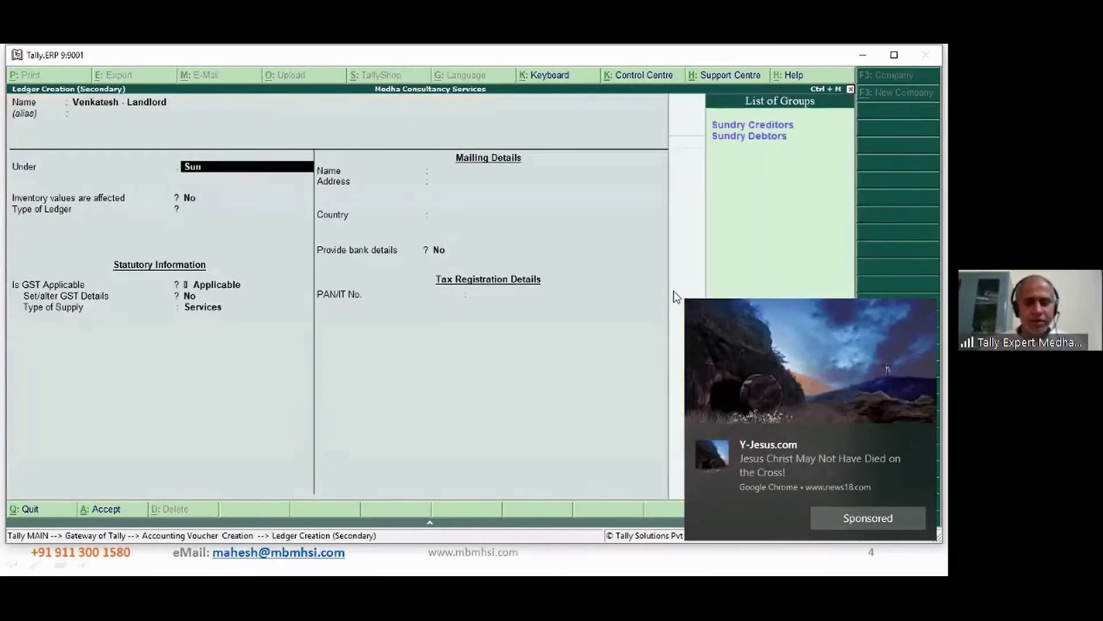
pyautogui.press('Return')
pyautogui.press('Return')
pyautogui.press('Return')
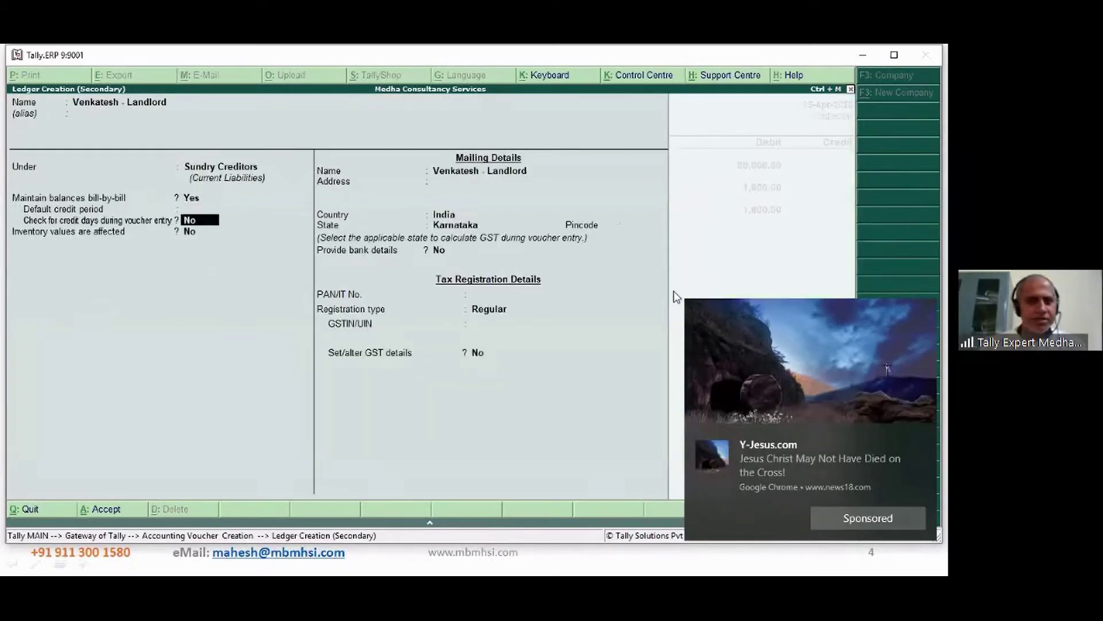
pyautogui.press('Return')
pyautogui.press('BackSpace')
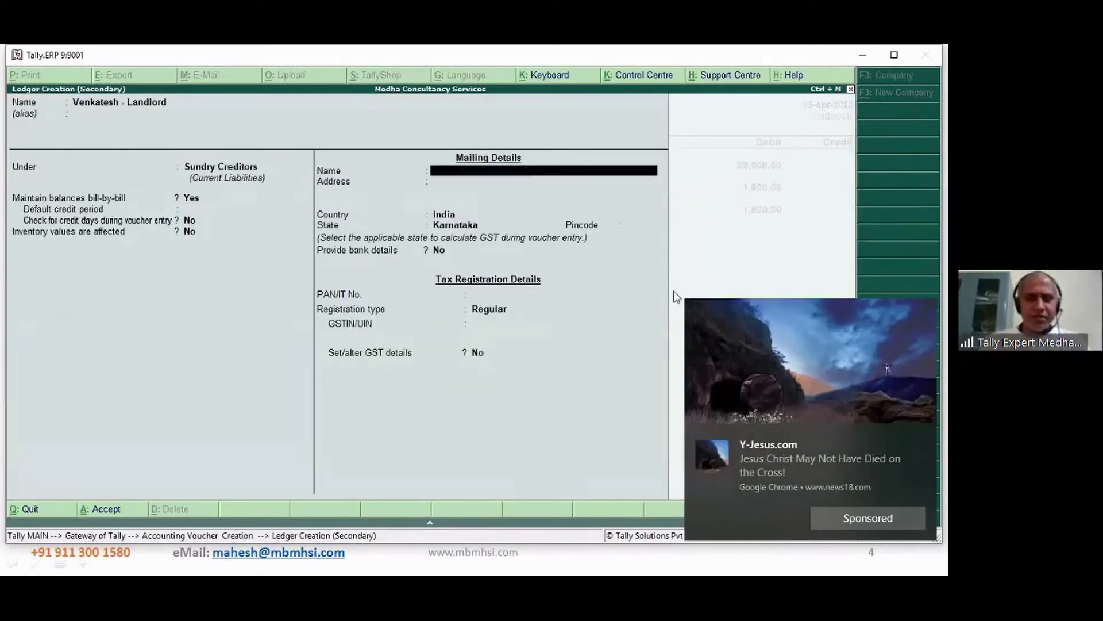
pyautogui.write('Venkatesh')
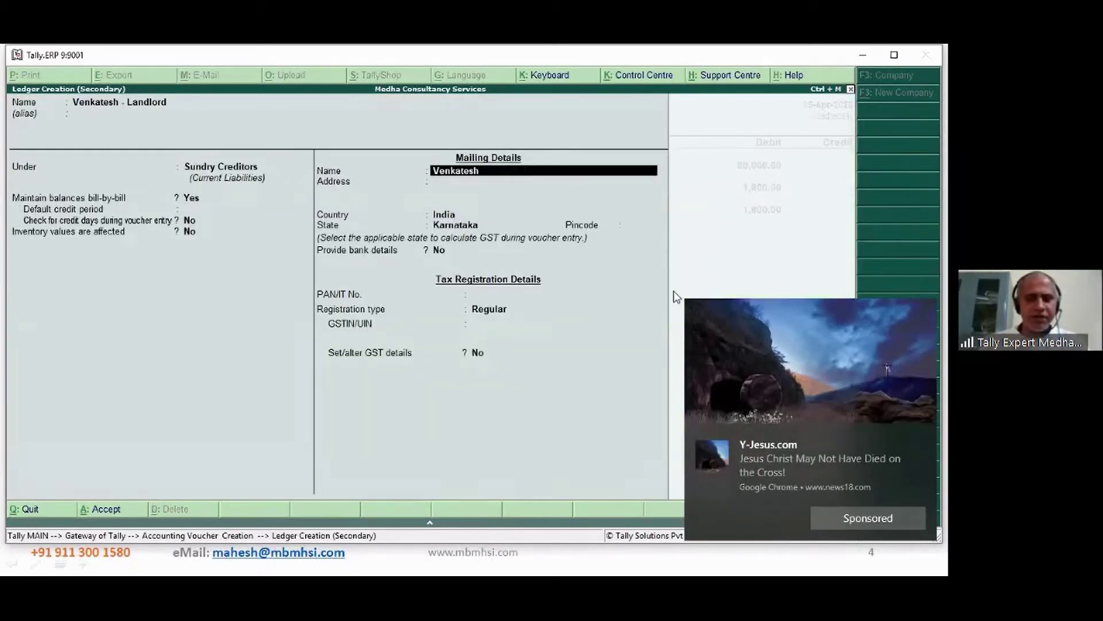
pyautogui.press('Return')
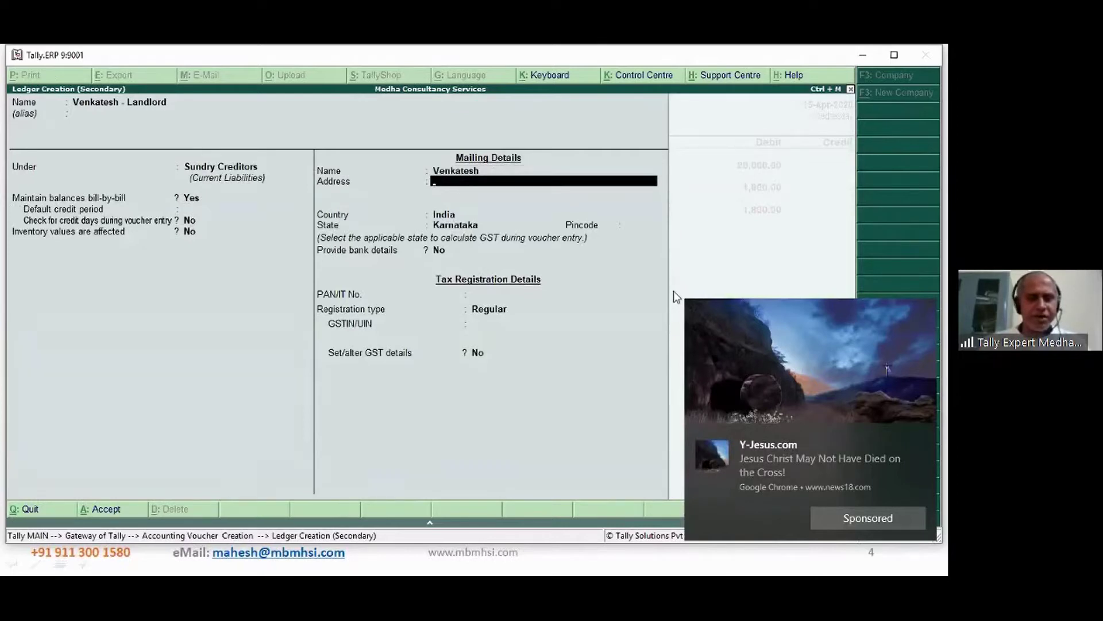
# Keep Regular registration, paste the landlord's GSTIN from Notepad, and save the ledger
pyautogui.press('Return')
pyautogui.press('Return')
pyautogui.press('Return')
pyautogui.press('Return')
pyautogui.press('Return')
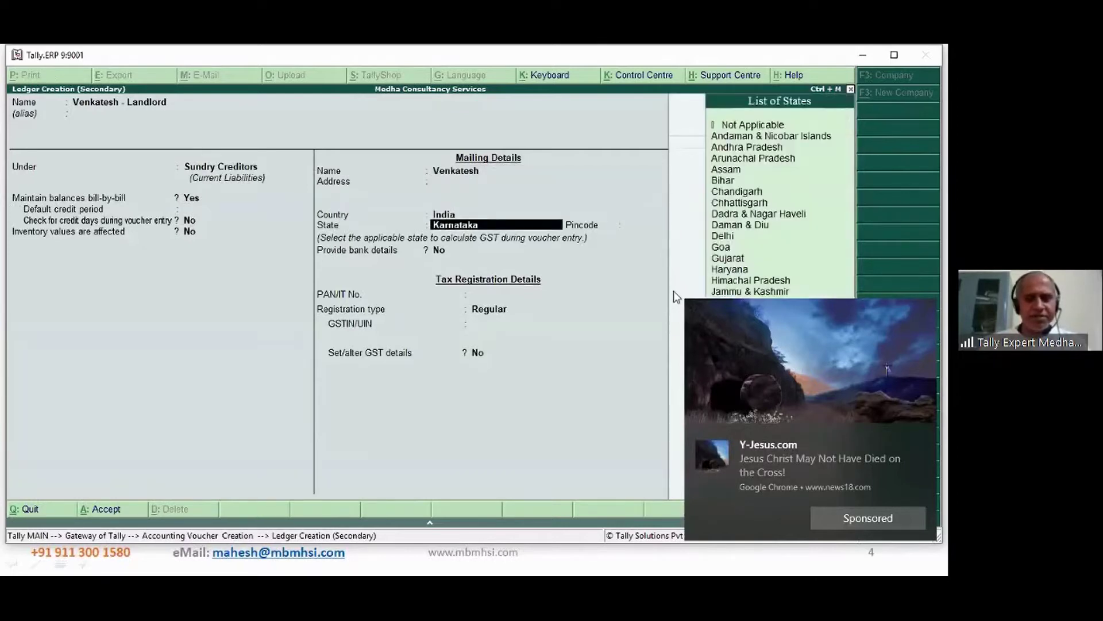
pyautogui.press('Return')
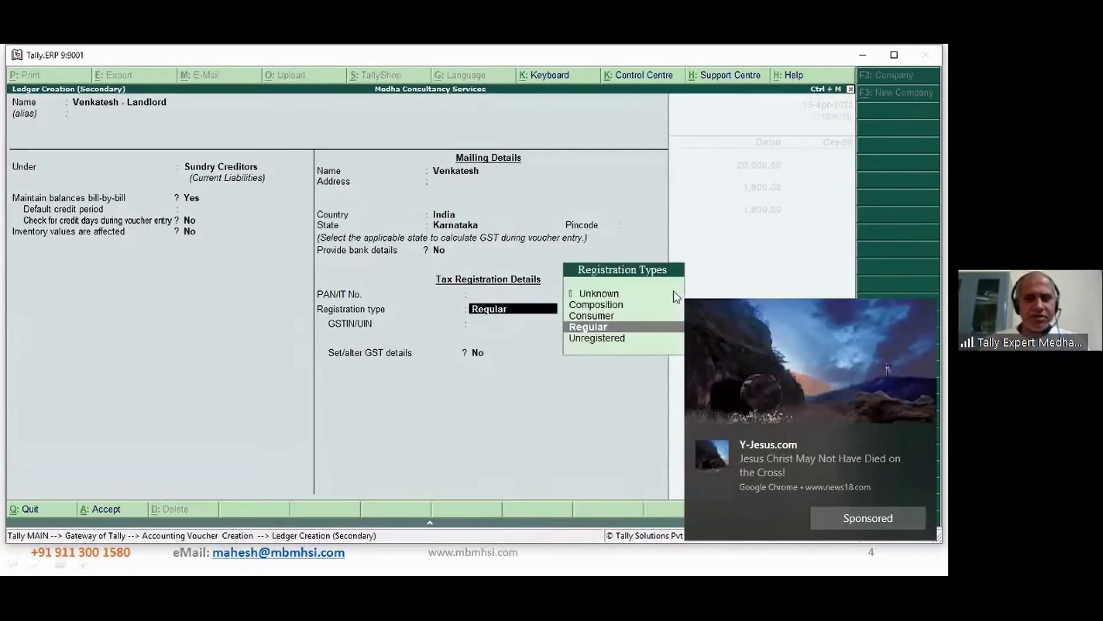
pyautogui.press('Return')
pyautogui.hotkey('alt', 'Tab')
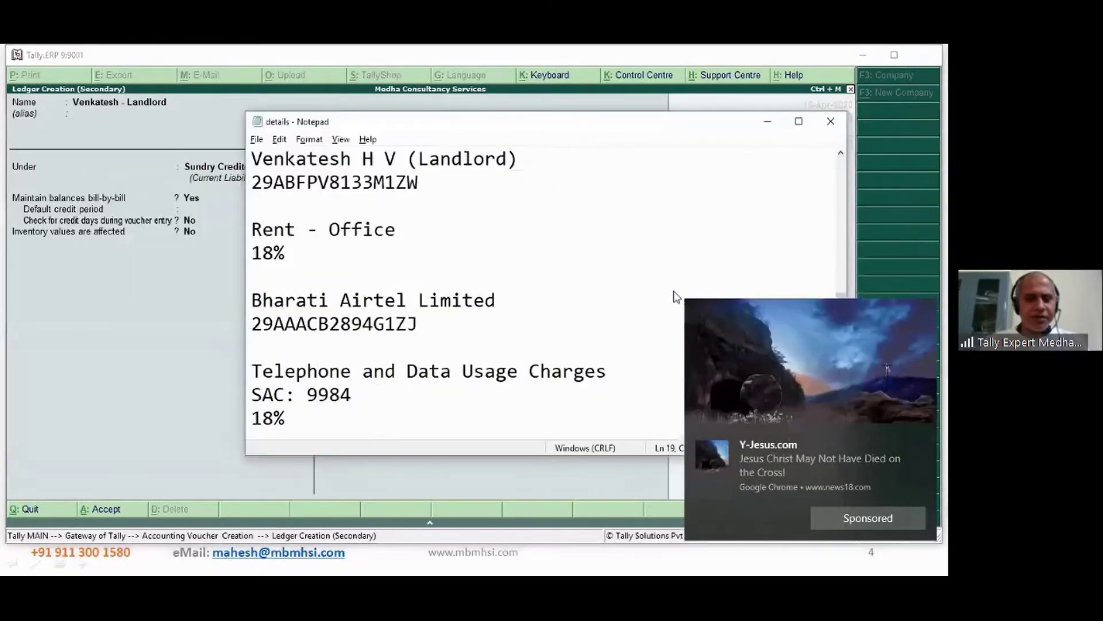
pyautogui.press('Down')
pyautogui.press('Up')
pyautogui.press('Up')
pyautogui.press('Up')
pyautogui.press('Up')
pyautogui.press('Up')
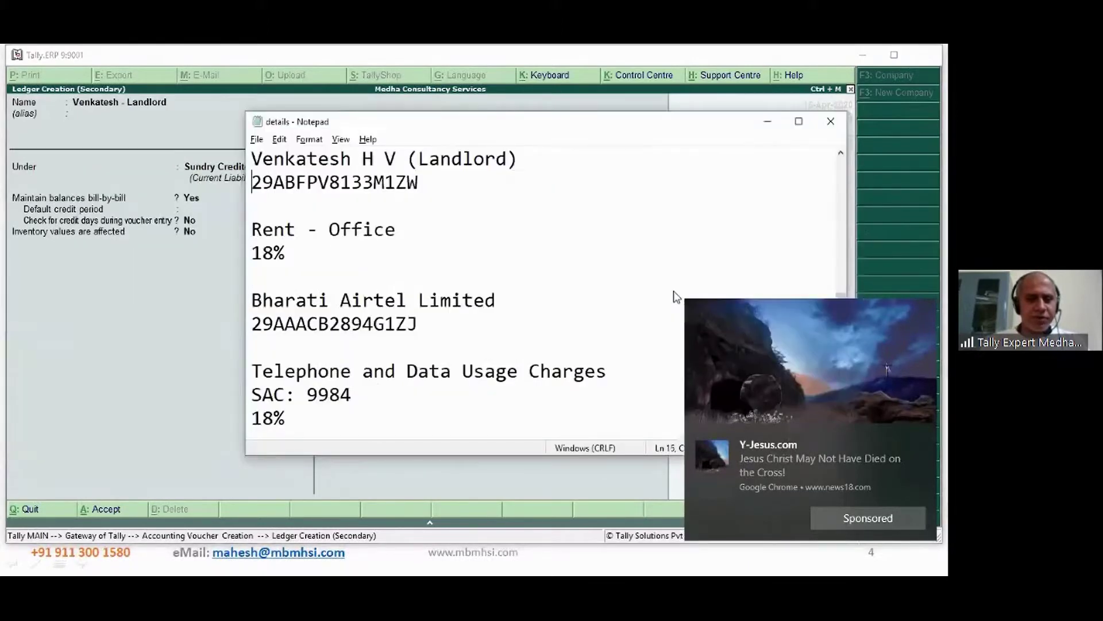
pyautogui.hotkey('shift', 'End')
pyautogui.hotkey('ctrl', 'c')
pyautogui.hotkey('alt', 'Tab')
pyautogui.hotkey('ctrl', 'alt', 'v')
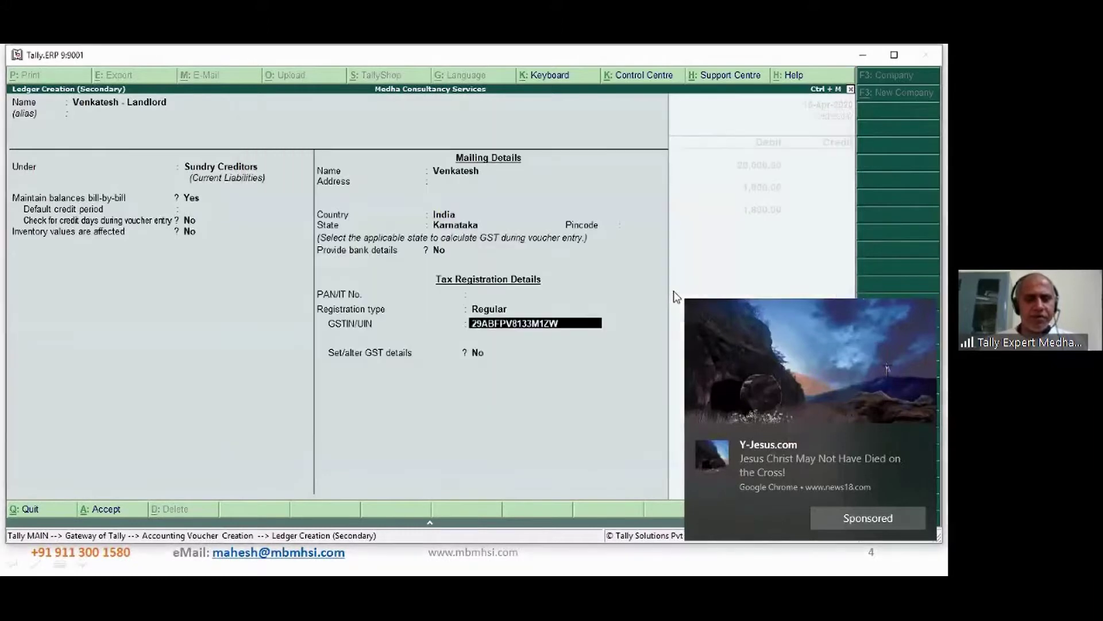
pyautogui.press('Return')
pyautogui.press('Return')
pyautogui.press('Return')
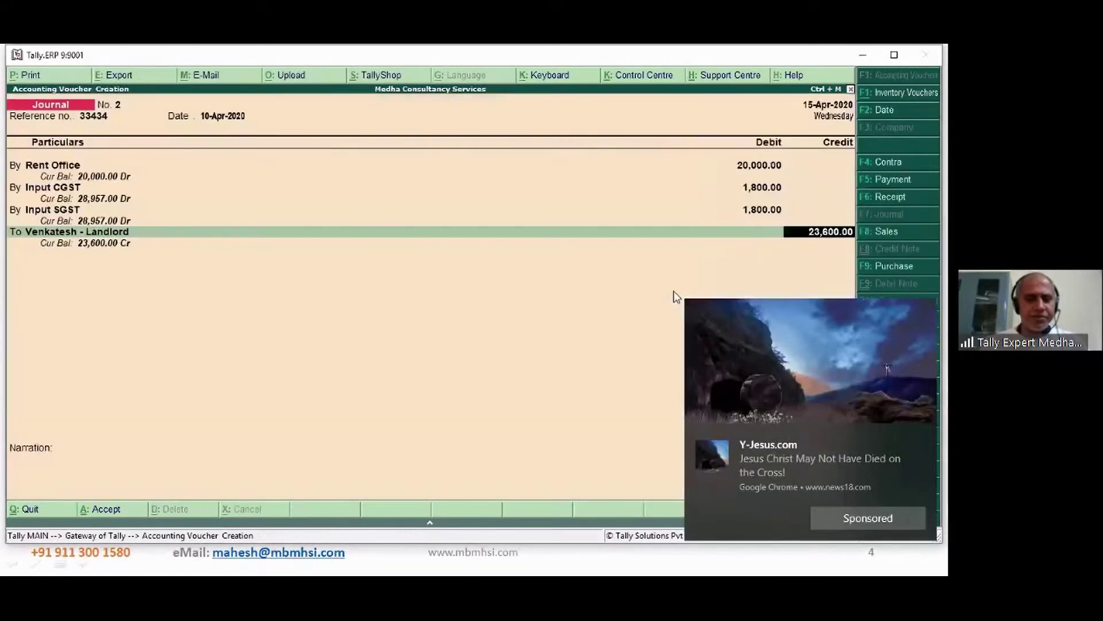
# Record the credit as New Ref bill 33434 with 10 credit days
pyautogui.press('Return')
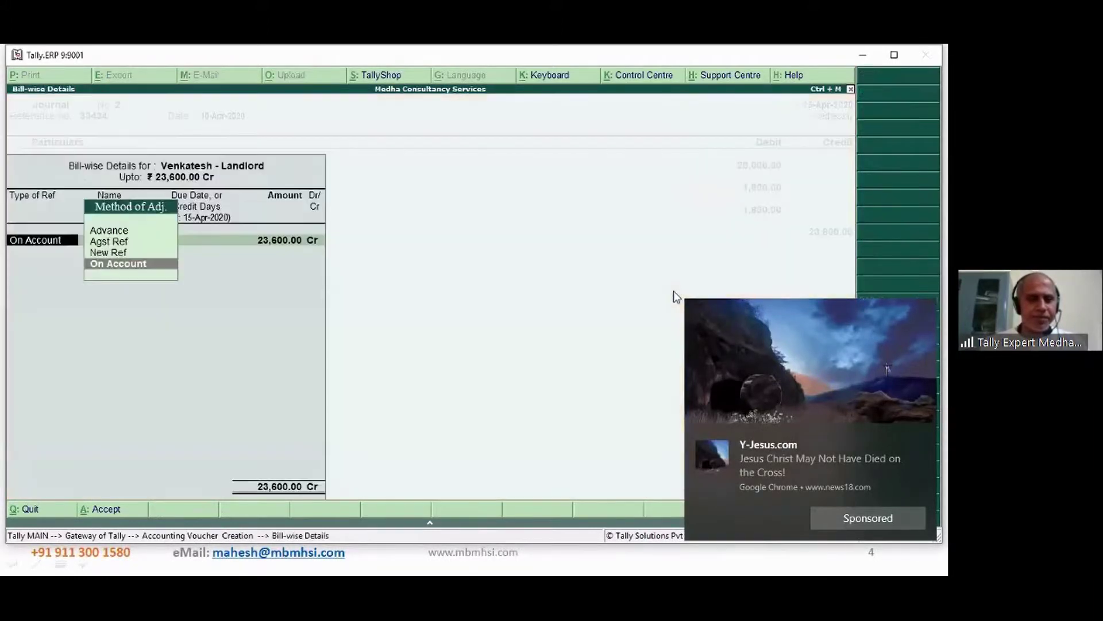
pyautogui.press('Up')
pyautogui.press('Return')
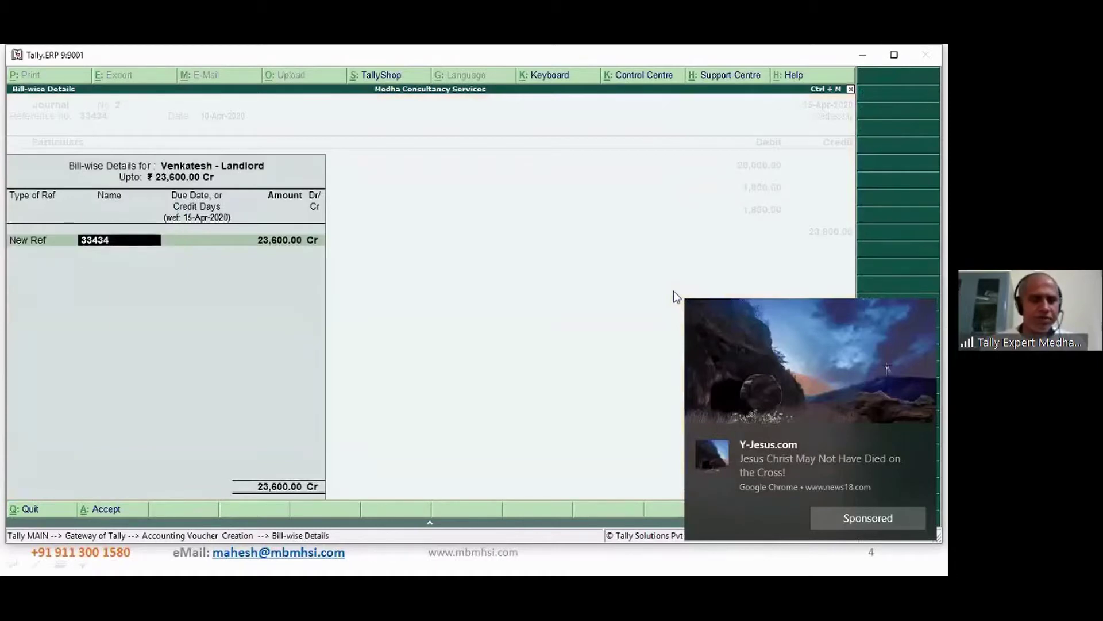
pyautogui.press('Return')
pyautogui.write('10')
pyautogui.press('Return')
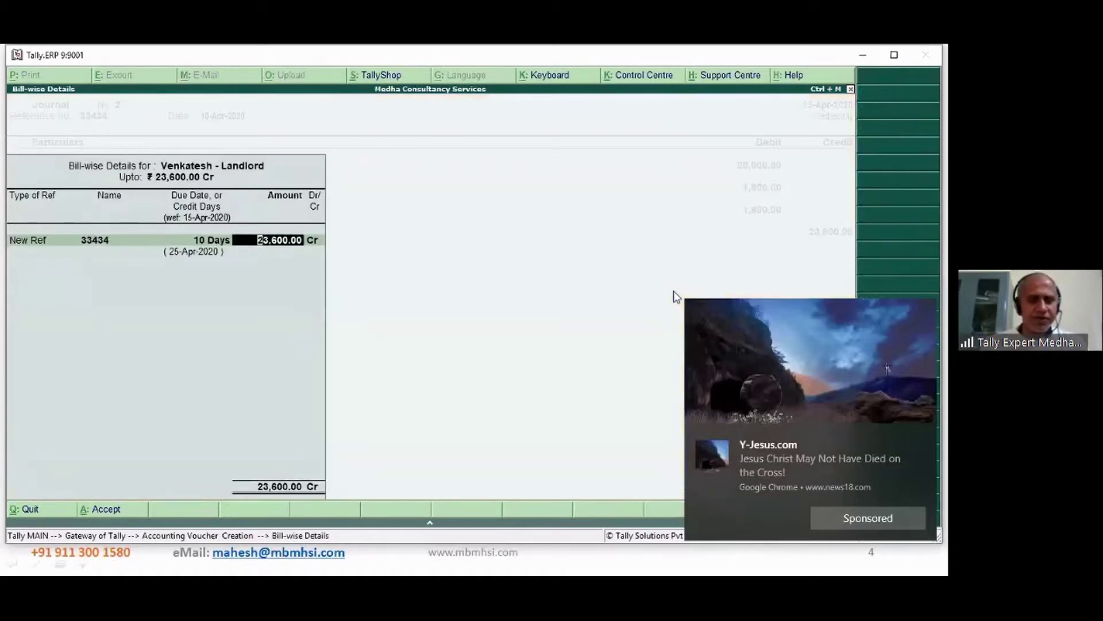
pyautogui.press('Return')
# Add the narration 'Being rent accounted' and save journal No. 2
pyautogui.write('Being')
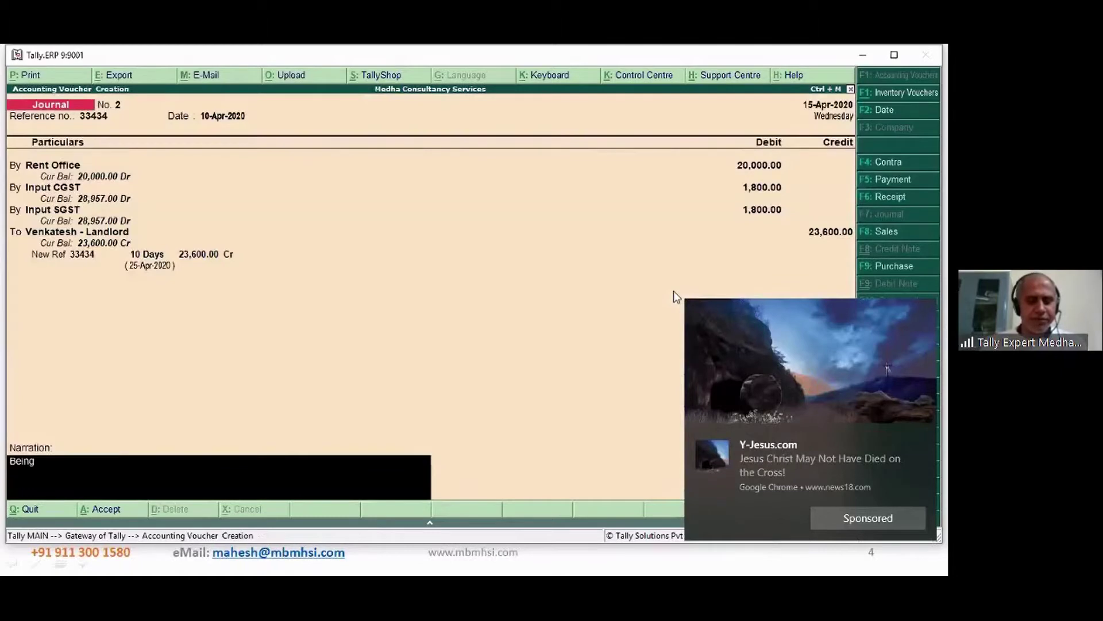
pyautogui.write(' rent acco')
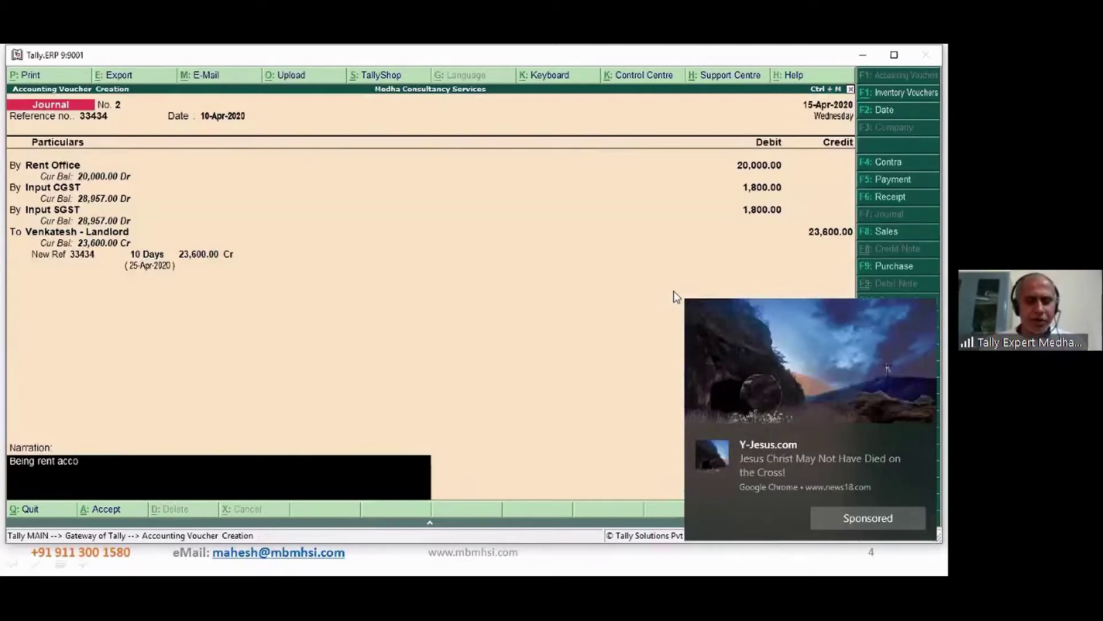
pyautogui.write('unted')
pyautogui.press('Return')
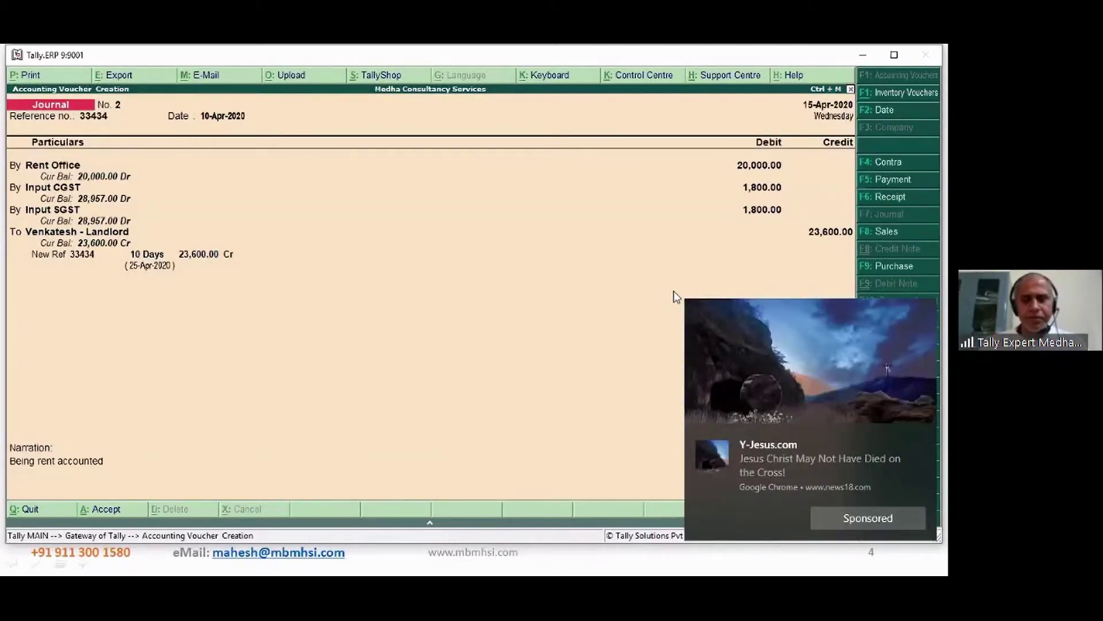
pyautogui.press('Return')
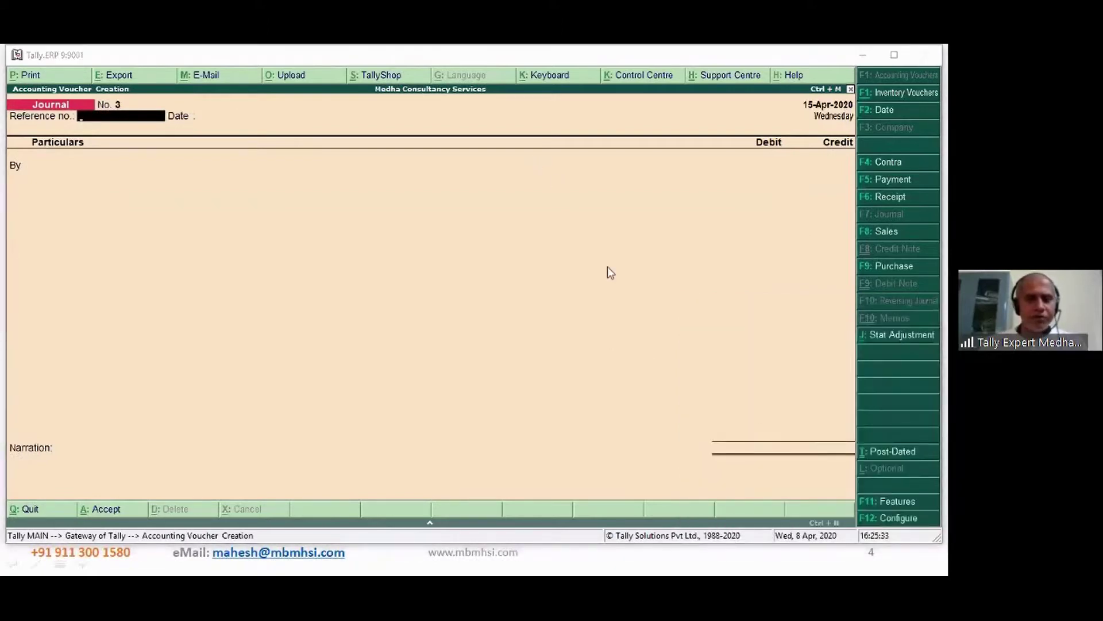
pyautogui.click(632, 315)
# Open the GSTR-2 report via Display > Statutory Reports > GST
pyautogui.press('Escape')
pyautogui.press('Escape')
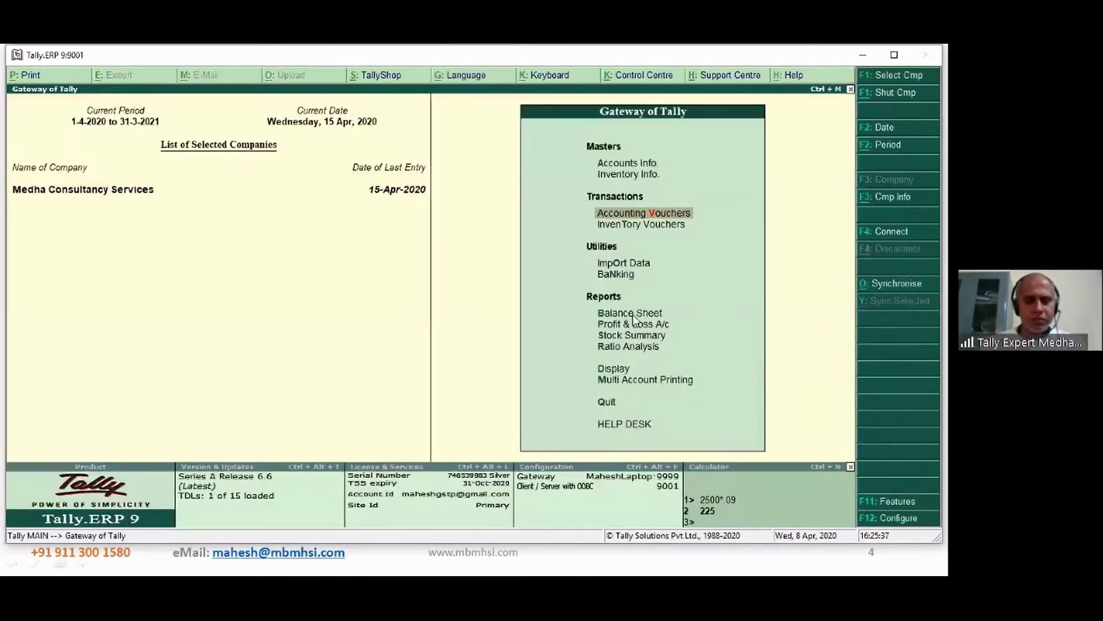
pyautogui.press('d')
pyautogui.press('u')
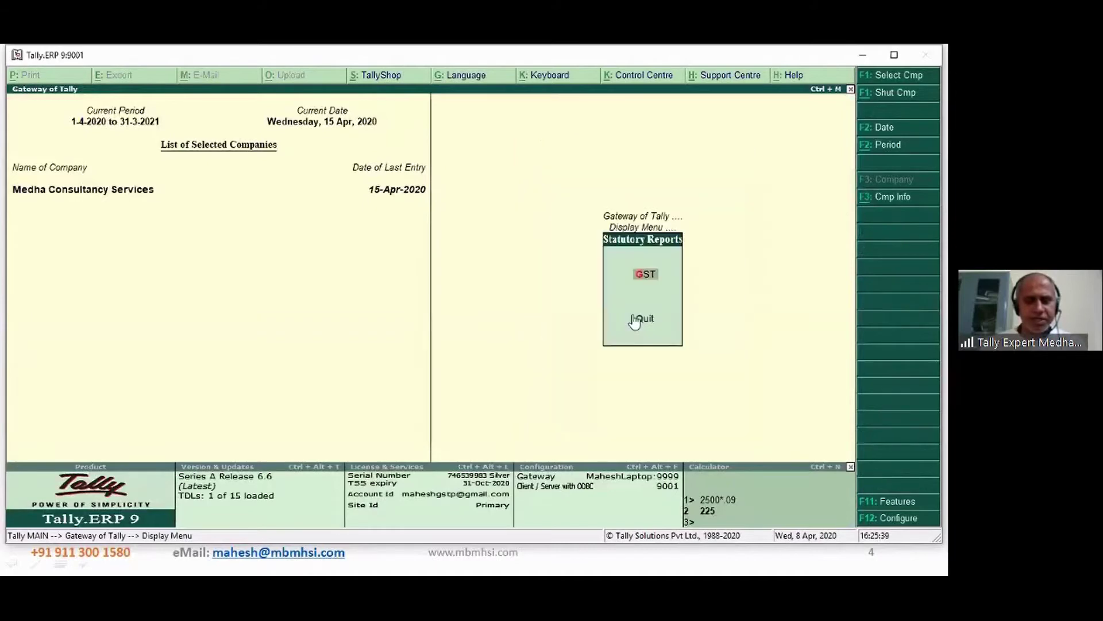
pyautogui.press('g')
pyautogui.press('Down')
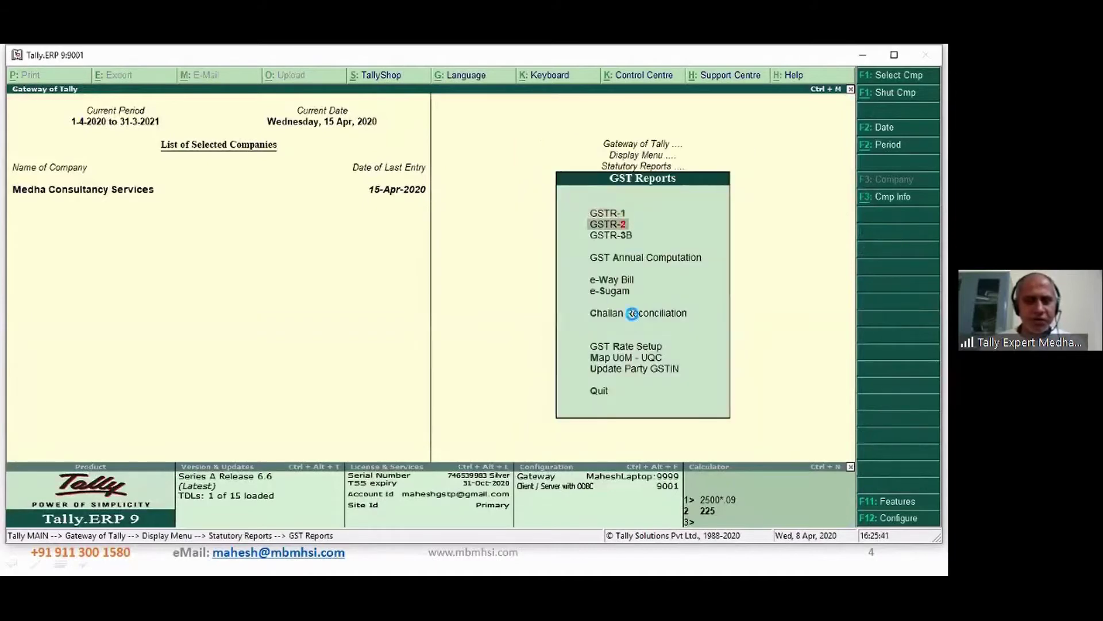
pyautogui.press('Return')
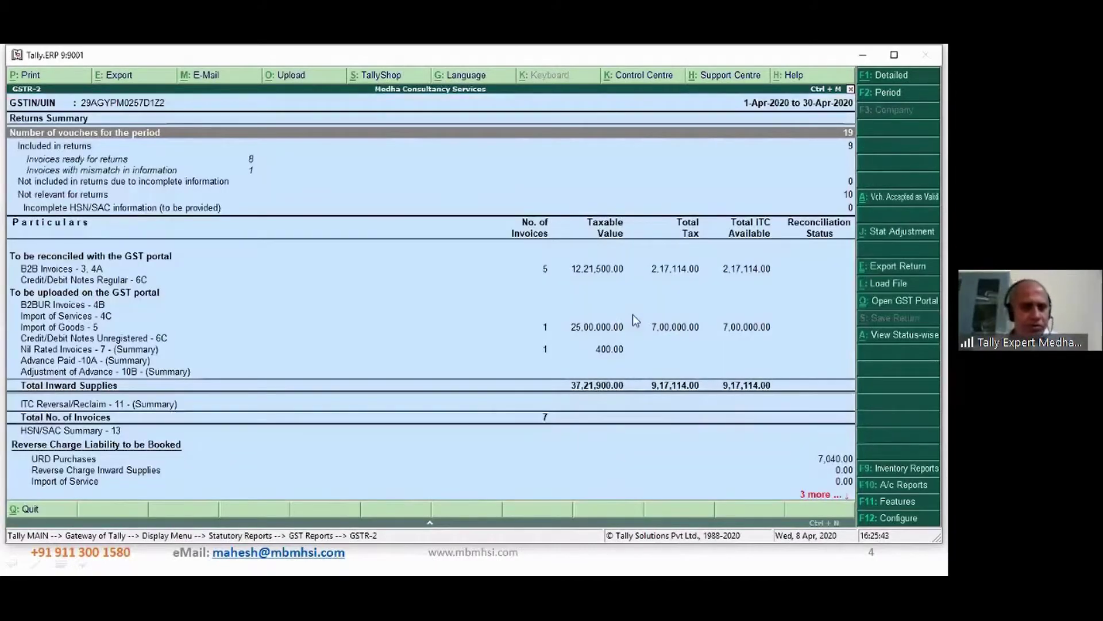
# Drill into B2B Invoices to check the landlord's 20,000 invoice 33434, then return to Gateway
pyautogui.press('Down')
pyautogui.press('Down')
pyautogui.press('Down')
pyautogui.press('Down')
pyautogui.press('Down')
pyautogui.press('Down')
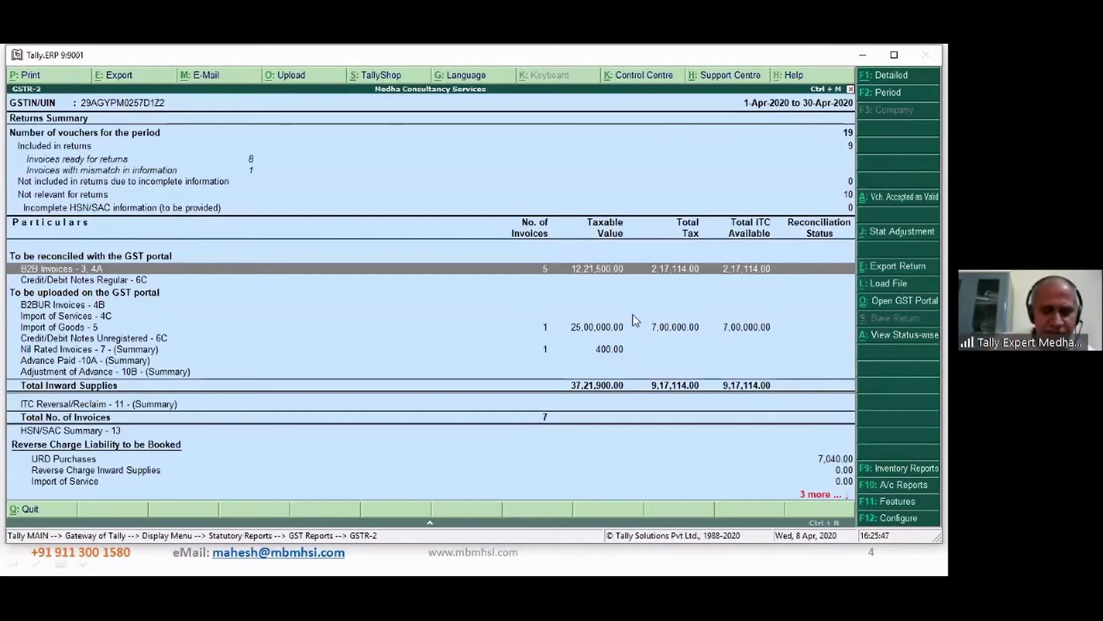
pyautogui.press('Return')
pyautogui.press('Down')
pyautogui.press('Down')
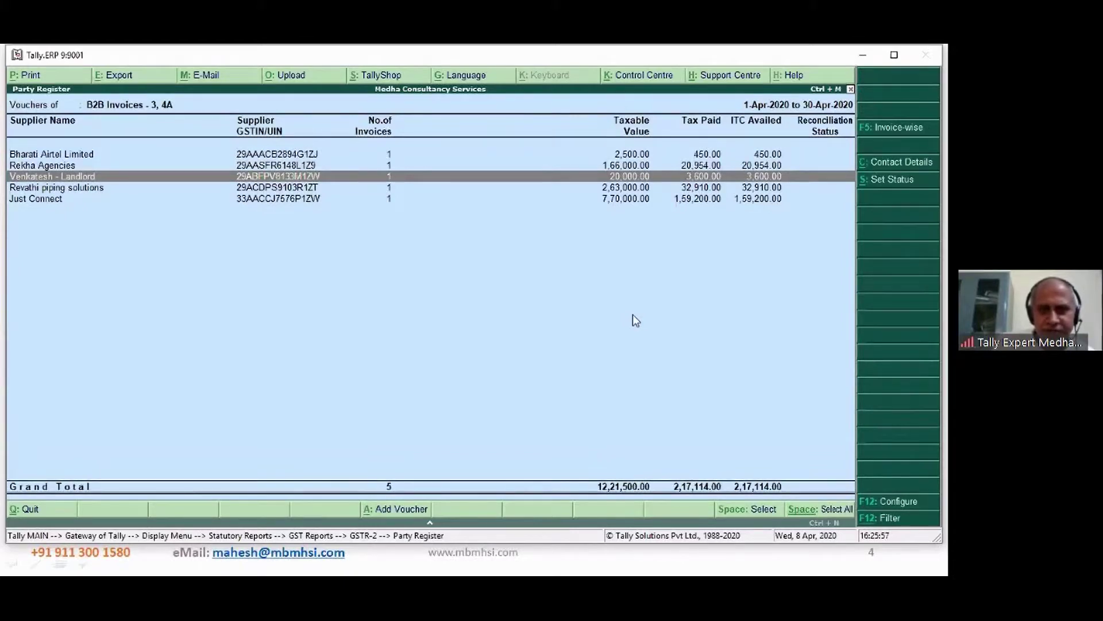
pyautogui.press('Return')
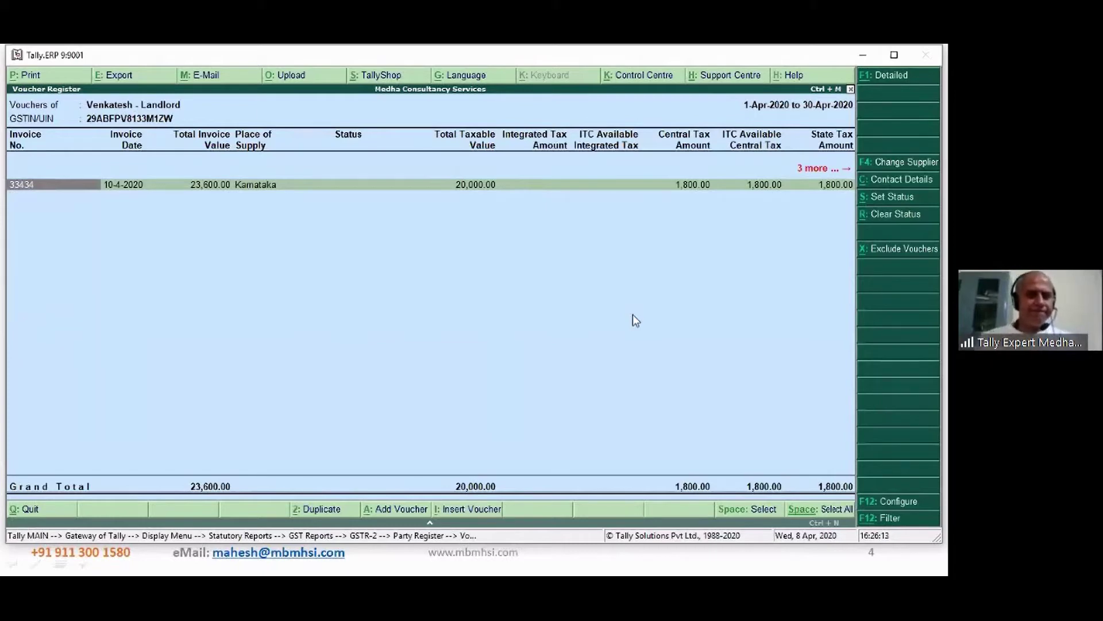
pyautogui.press('Escape')
pyautogui.press('Escape')
pyautogui.press('Escape')
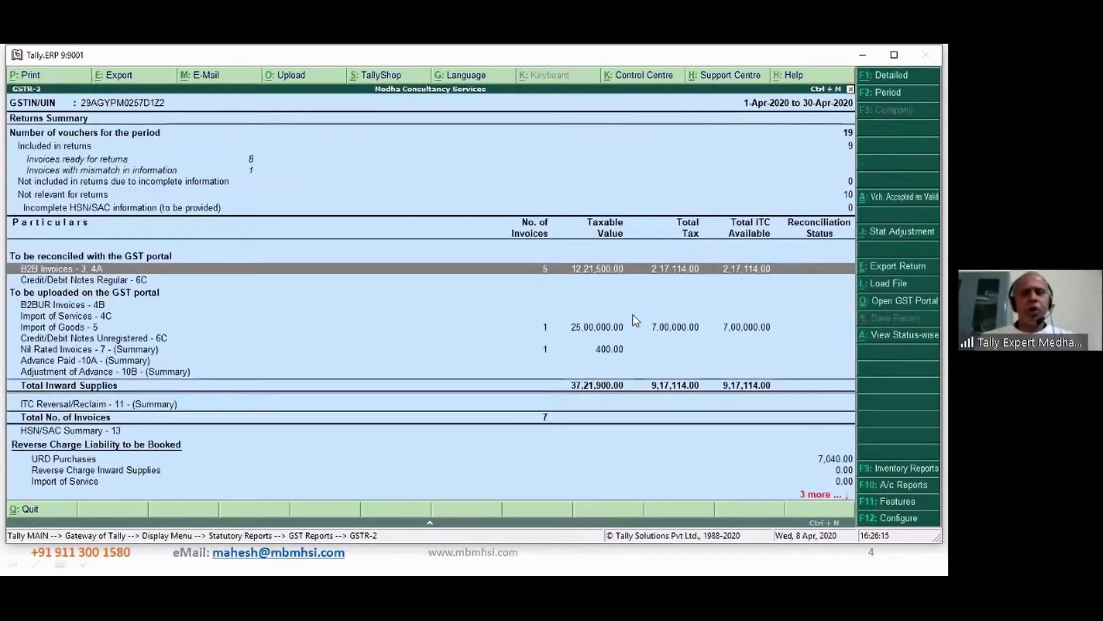
pyautogui.press('Escape')
pyautogui.press('Escape')
pyautogui.press('Escape')
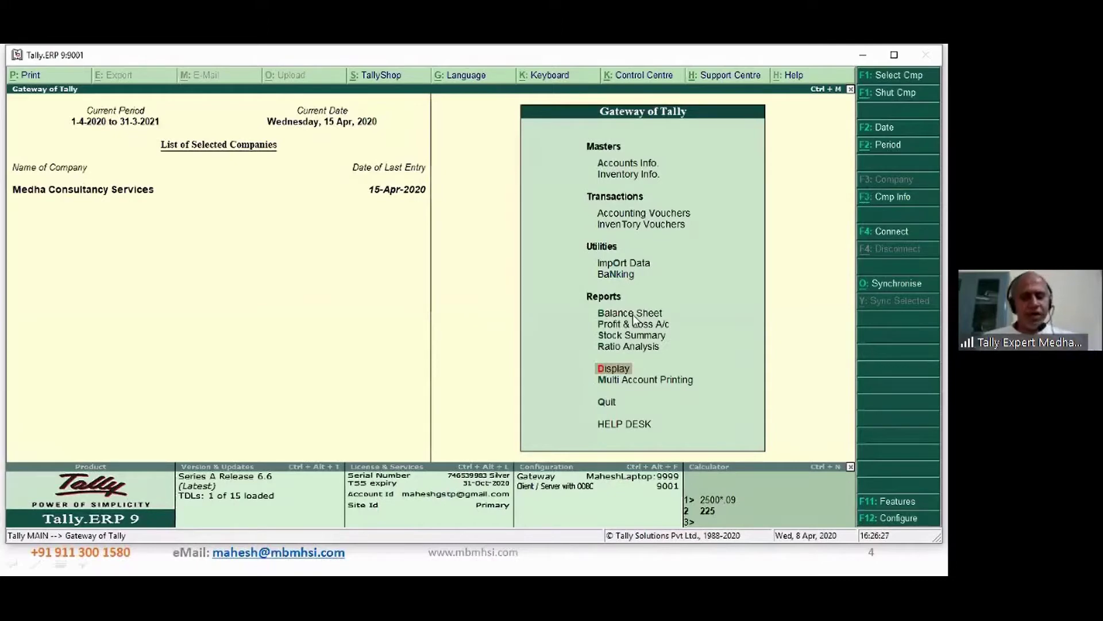
# Start a journal dated 16-4-2020 debiting Rent Office 25,000
pyautogui.press('v')
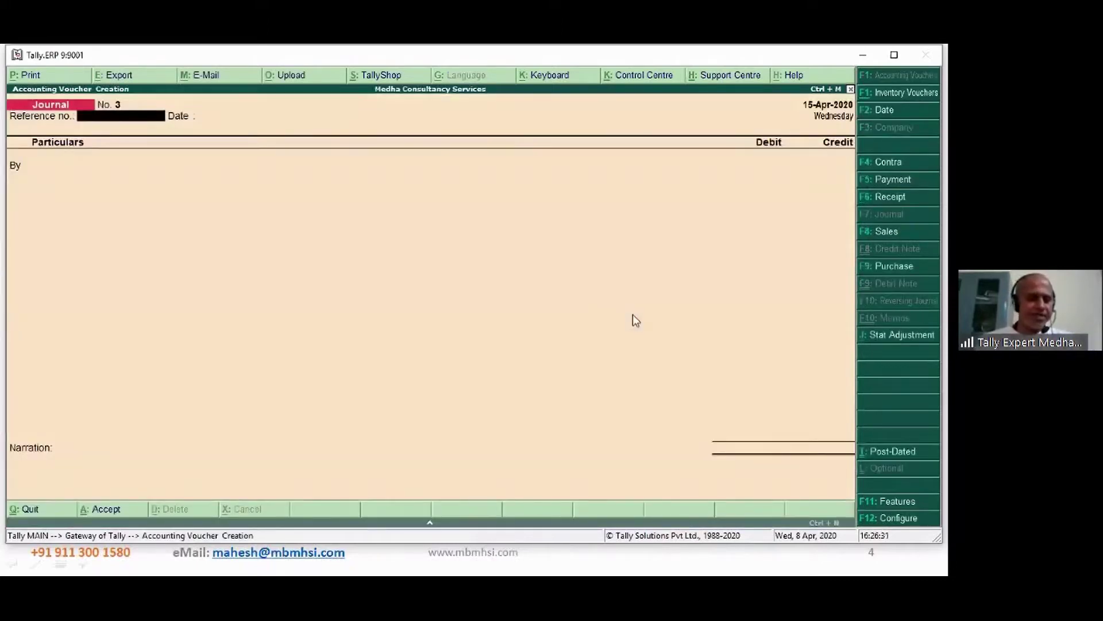
pyautogui.press('Return')
pyautogui.press('Return')
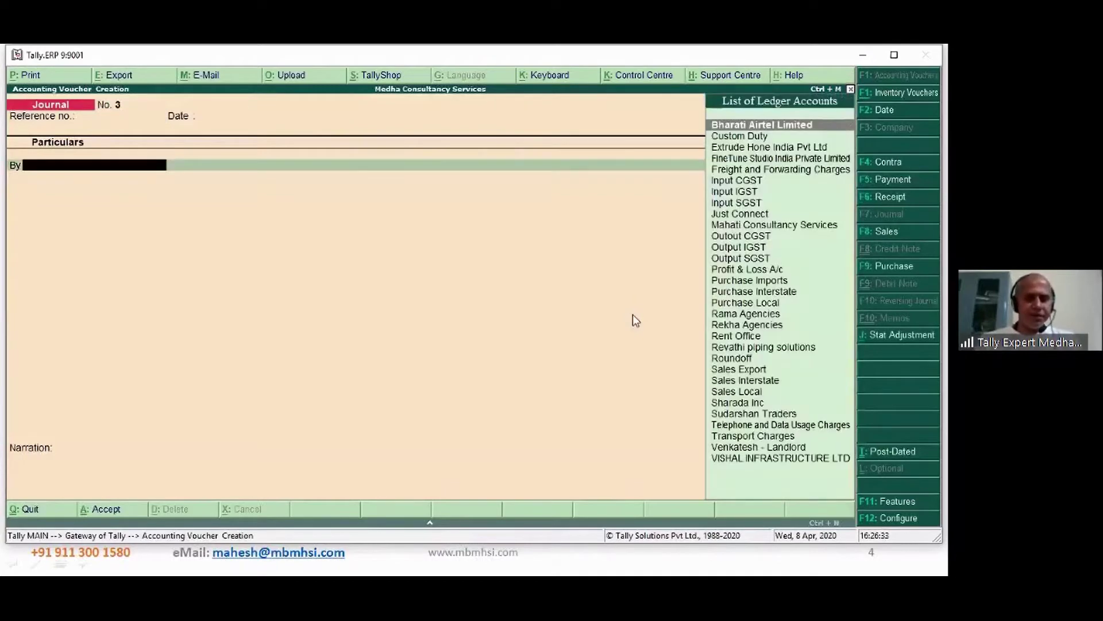
pyautogui.press('F2')
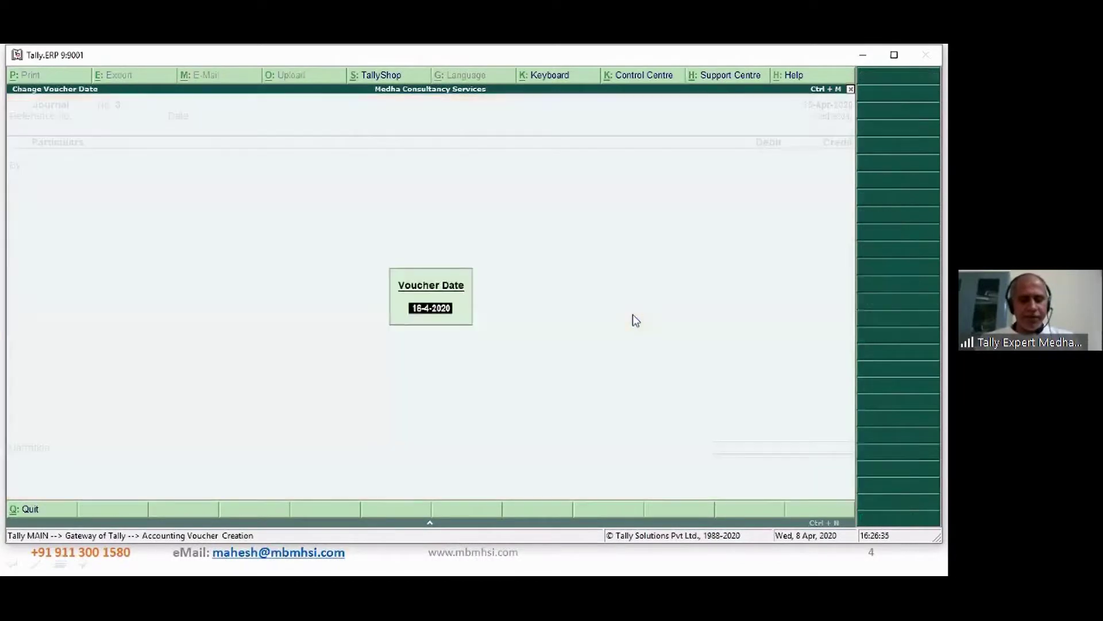
pyautogui.press('Return')
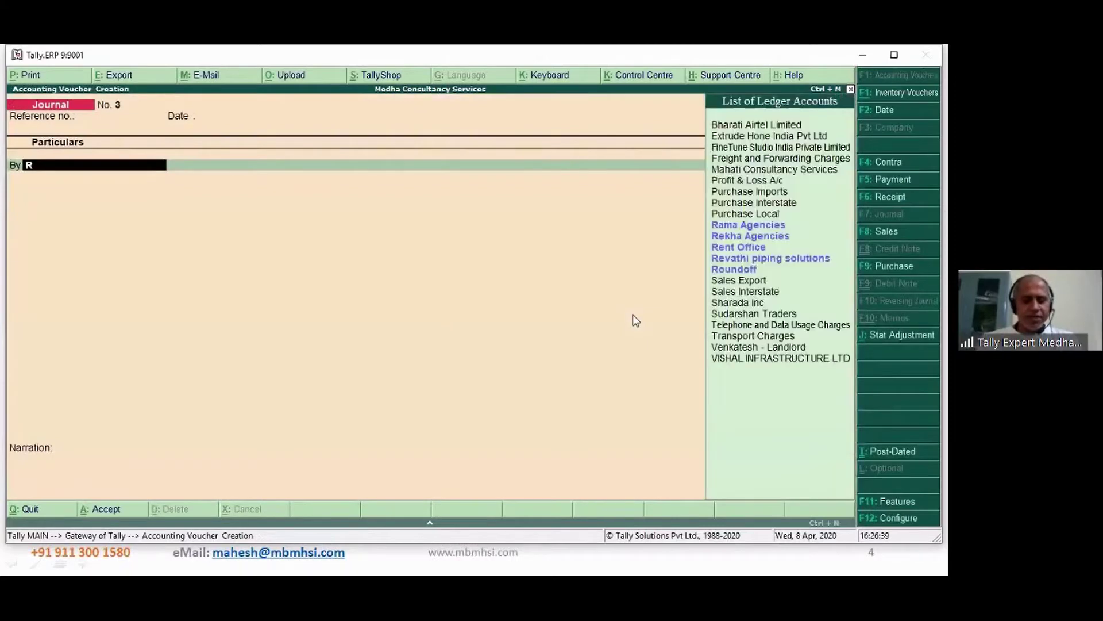
pyautogui.write('Re')
pyautogui.press('Down')
pyautogui.press('Return')
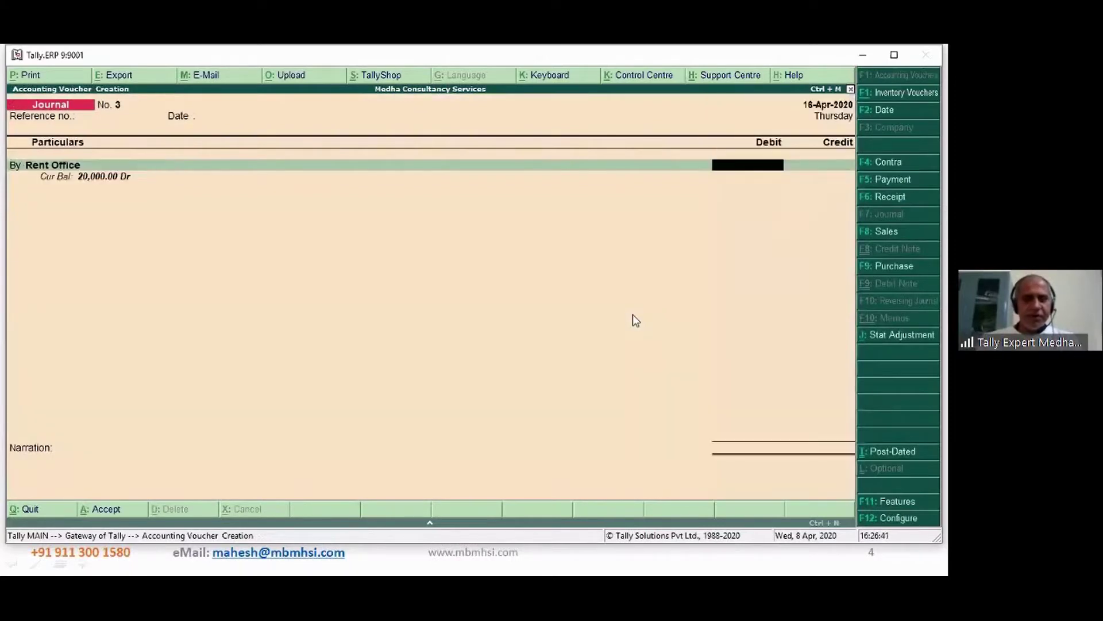
pyautogui.write('25000')
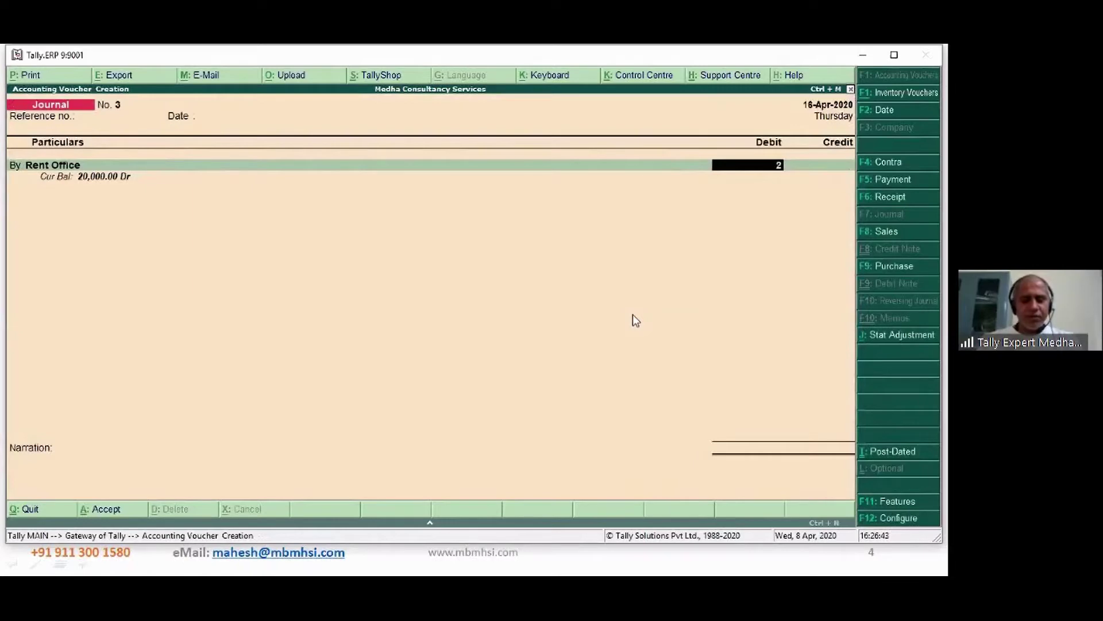
pyautogui.press('Return')
# Add Input IGST as a second debit line
pyautogui.write('Ve')
pyautogui.press('Return')
pyautogui.press('Return')
pyautogui.write('by')
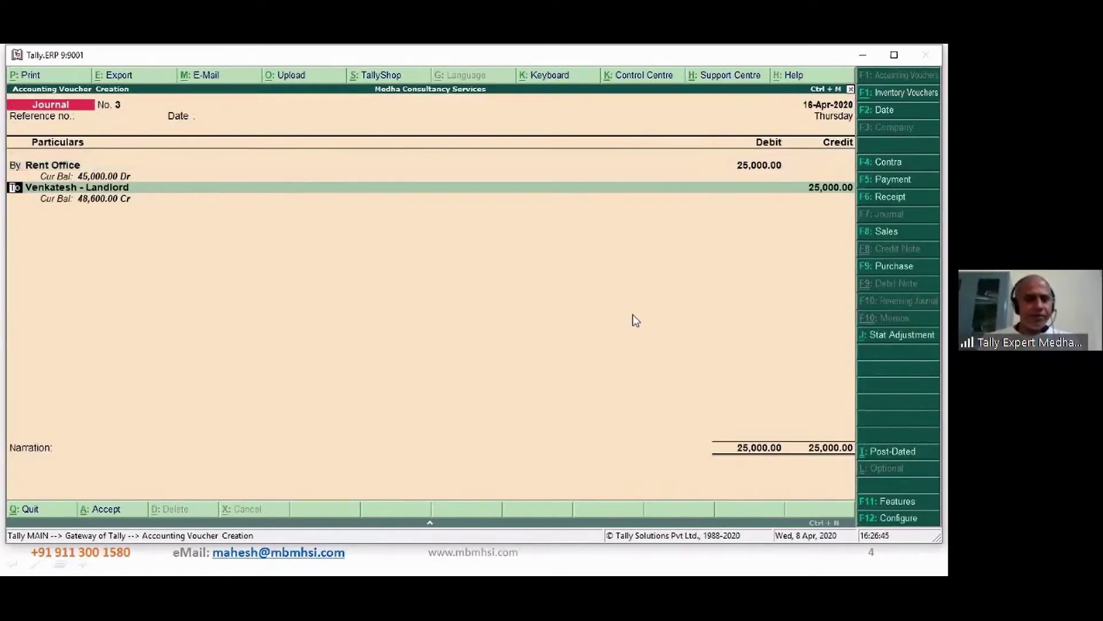
pyautogui.press('Return')
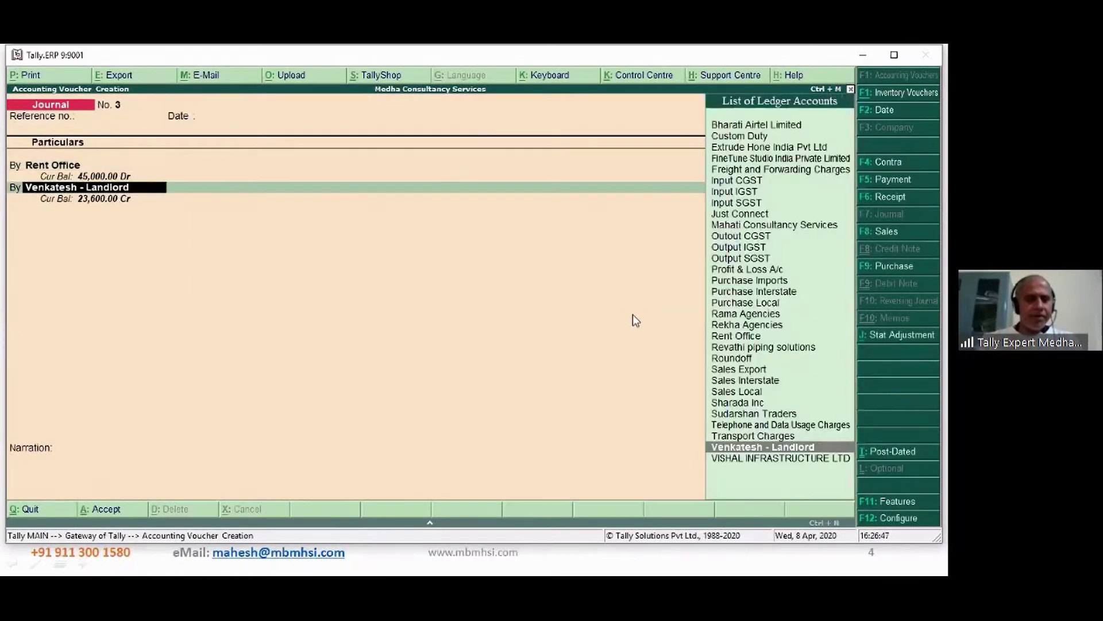
pyautogui.write('In')
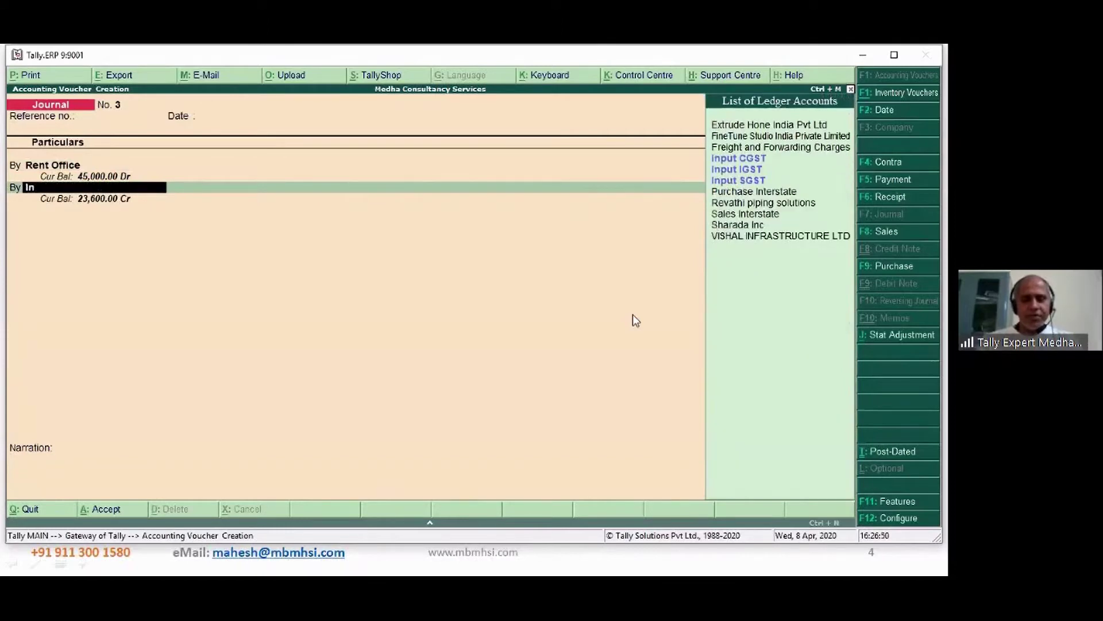
pyautogui.press('Down')
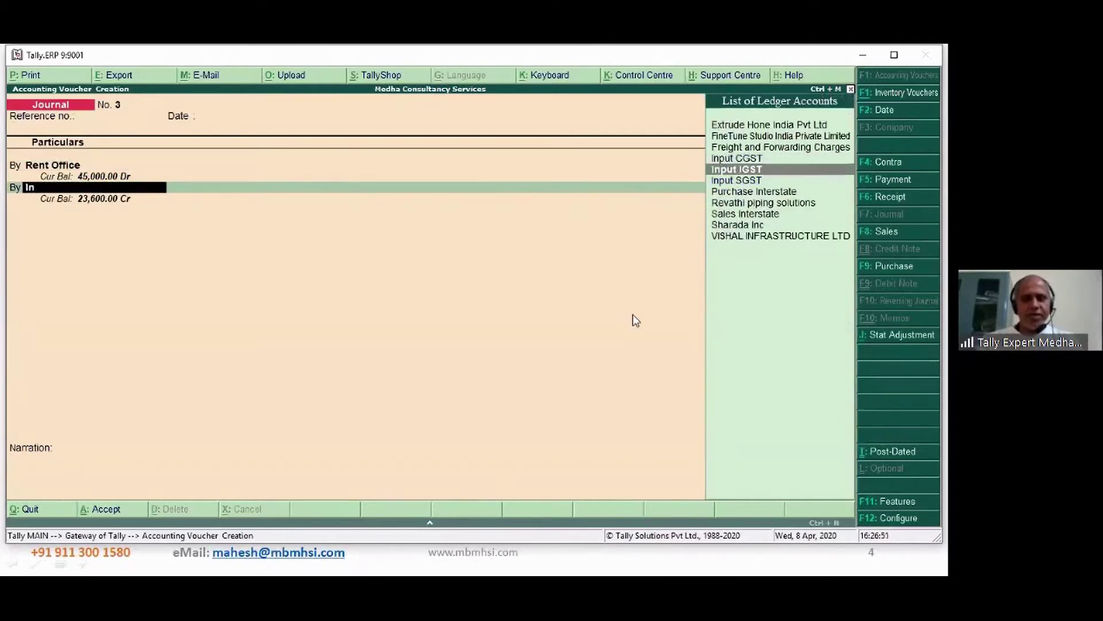
pyautogui.press('Return')
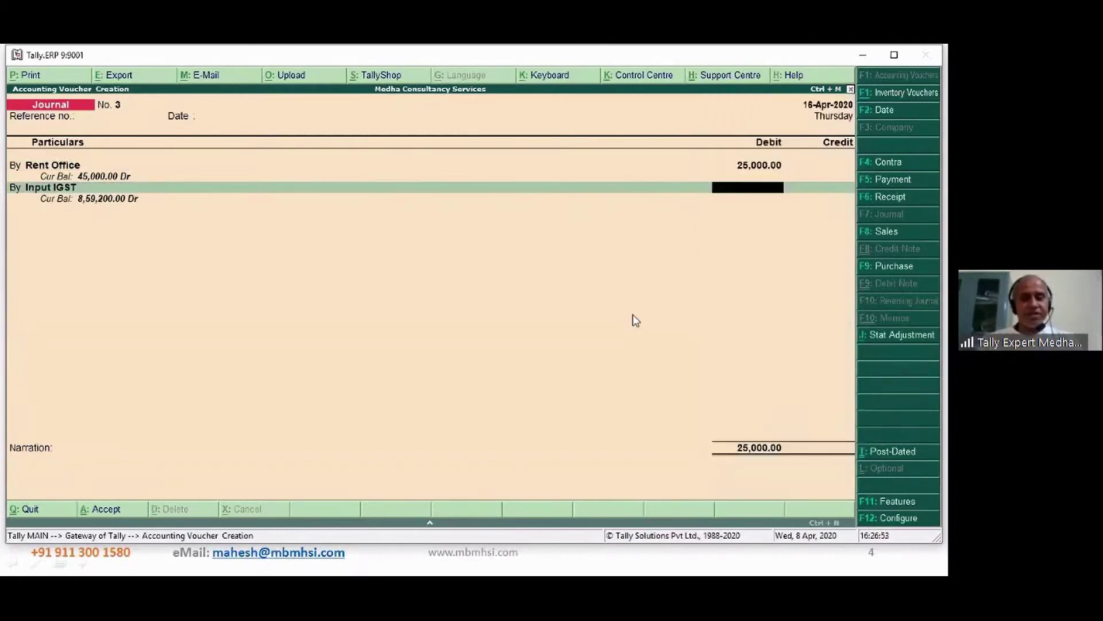
# Debit Input IGST 4,500 (25000*.18) and credit the landlord 29,500
pyautogui.hotkey('ctrl', 'n')
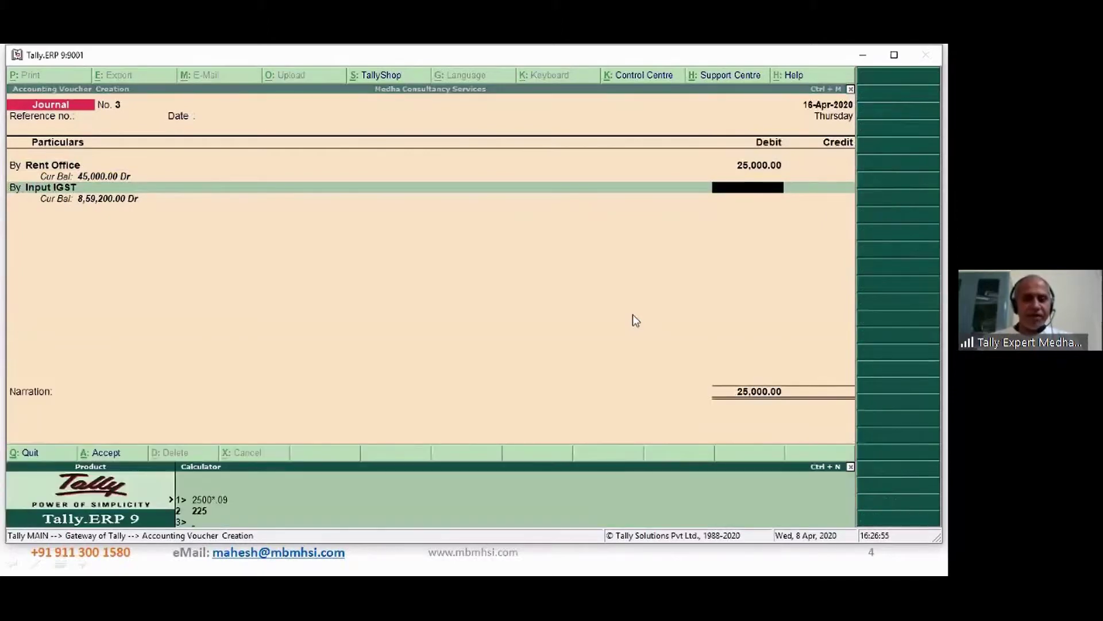
pyautogui.write('25000')
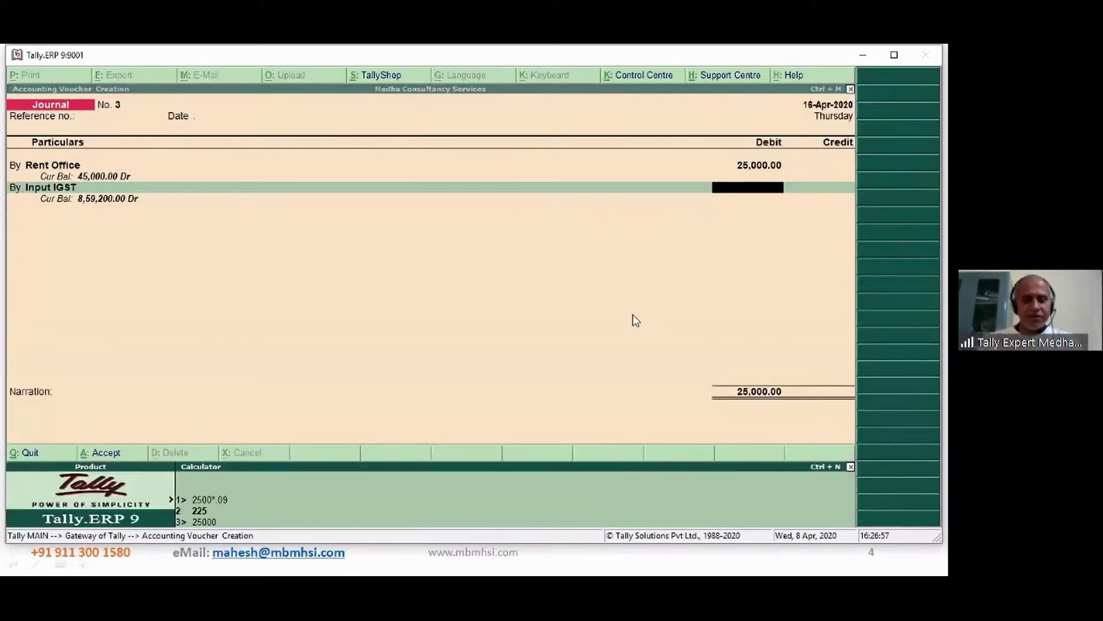
pyautogui.write('*.18')
pyautogui.press('Return')
pyautogui.hotkey('ctrl', 'm')
pyautogui.press('Return')
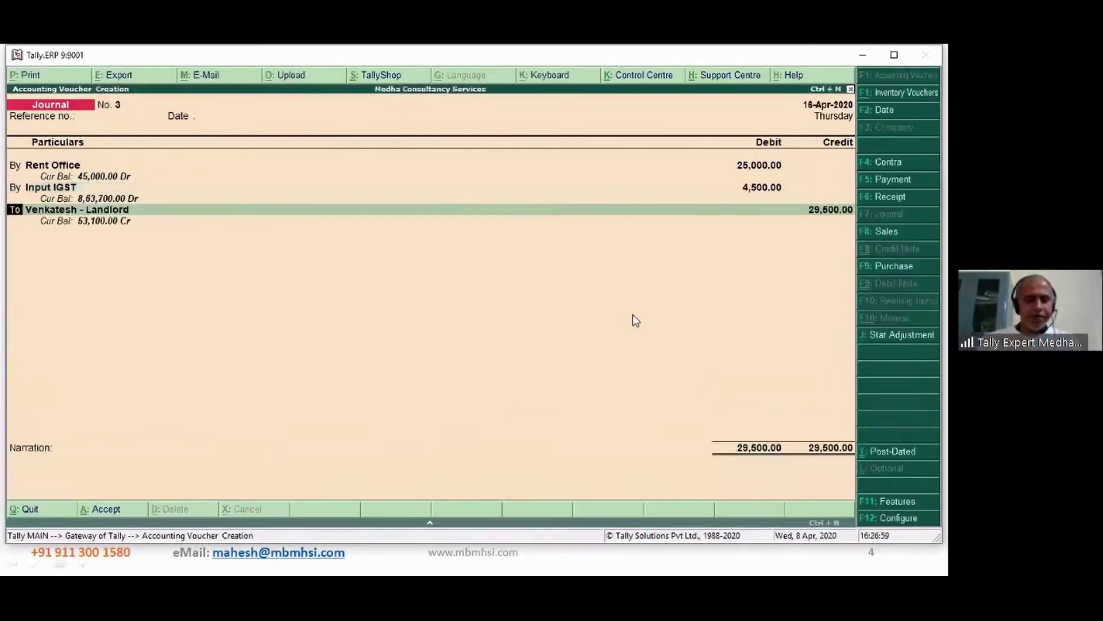
pyautogui.press('Return')
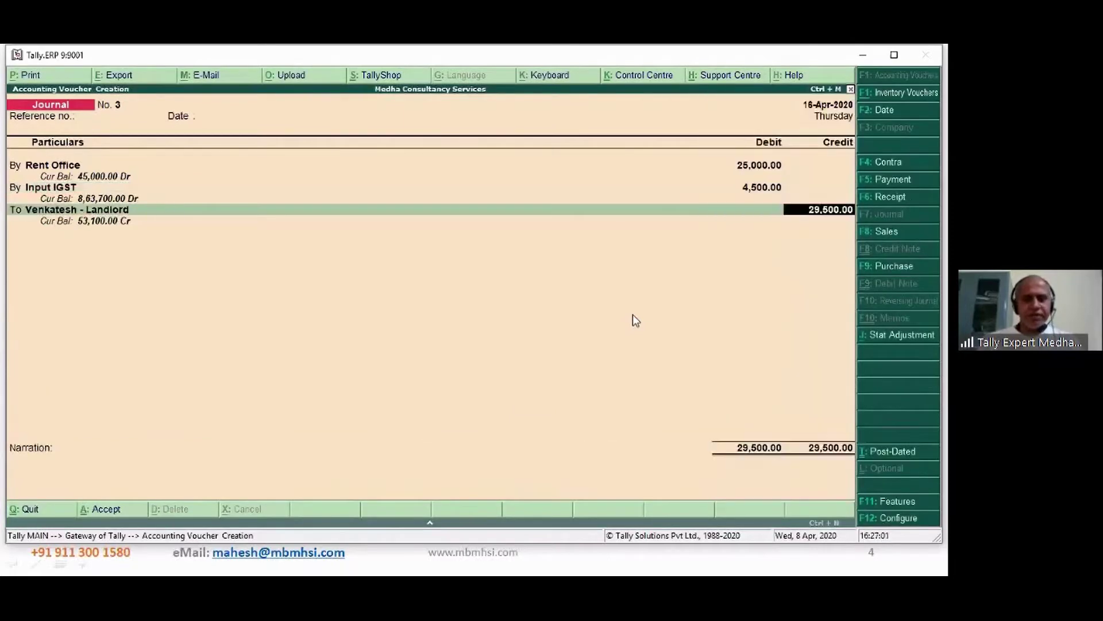
pyautogui.press('Return')
# Set the landlord credit's bill details to New Ref with 10 credit days
pyautogui.press('Down')
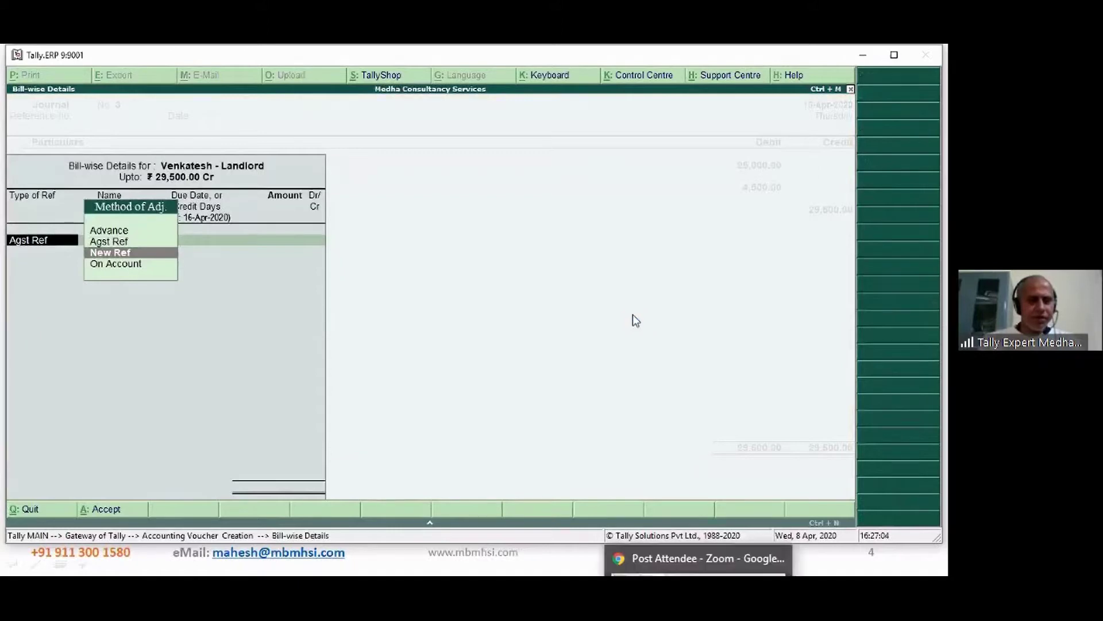
pyautogui.press('Return')
pyautogui.press('Return')
pyautogui.write('10')
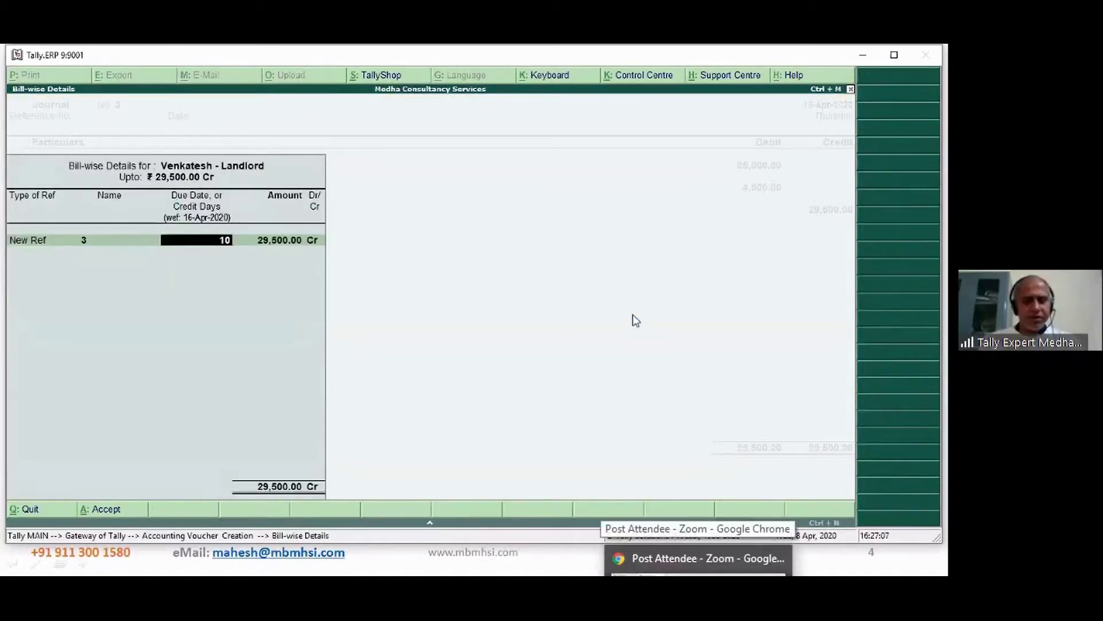
pyautogui.press('Return')
pyautogui.press('Return')
pyautogui.press('Return')
# Save journal No. 3 with narration 'Test for checking the mistakes'
pyautogui.write('Tes')
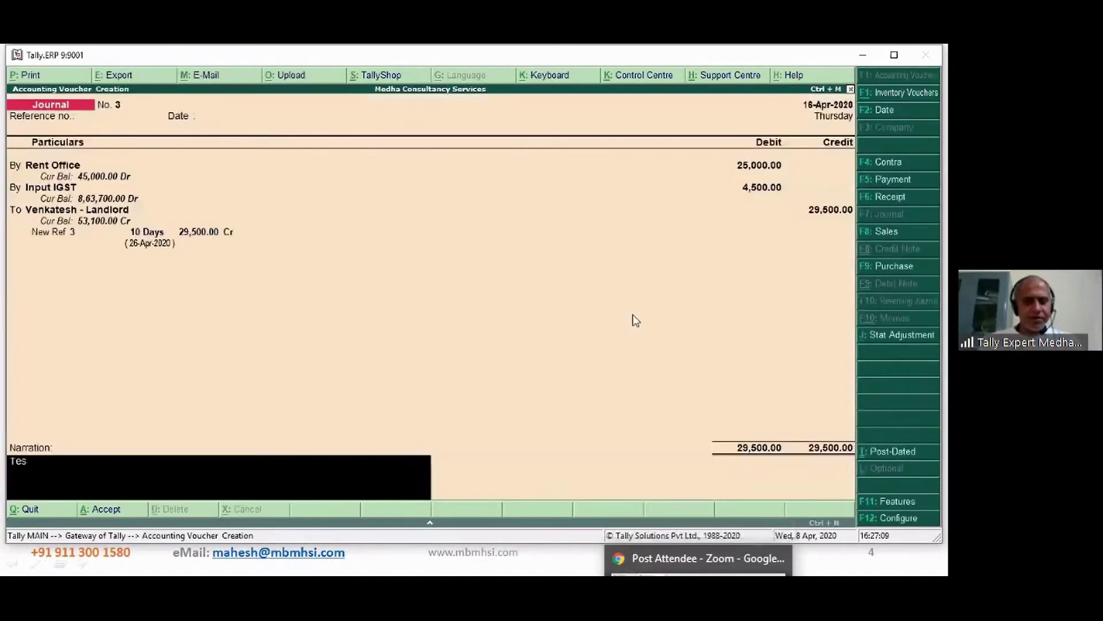
pyautogui.write('t for check')
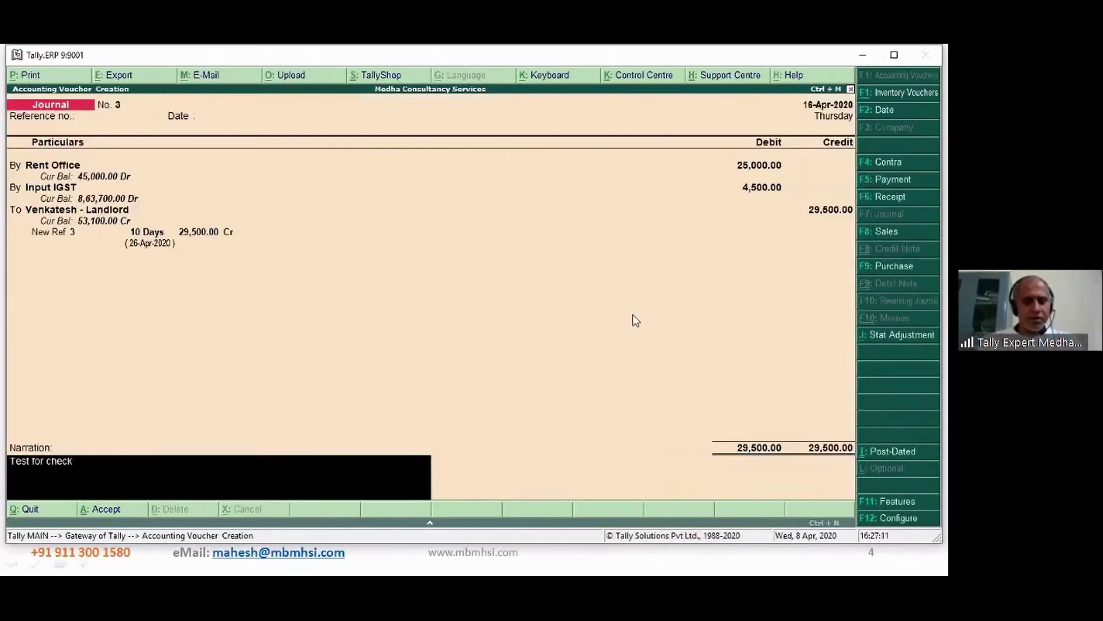
pyautogui.write('ing the mistakes')
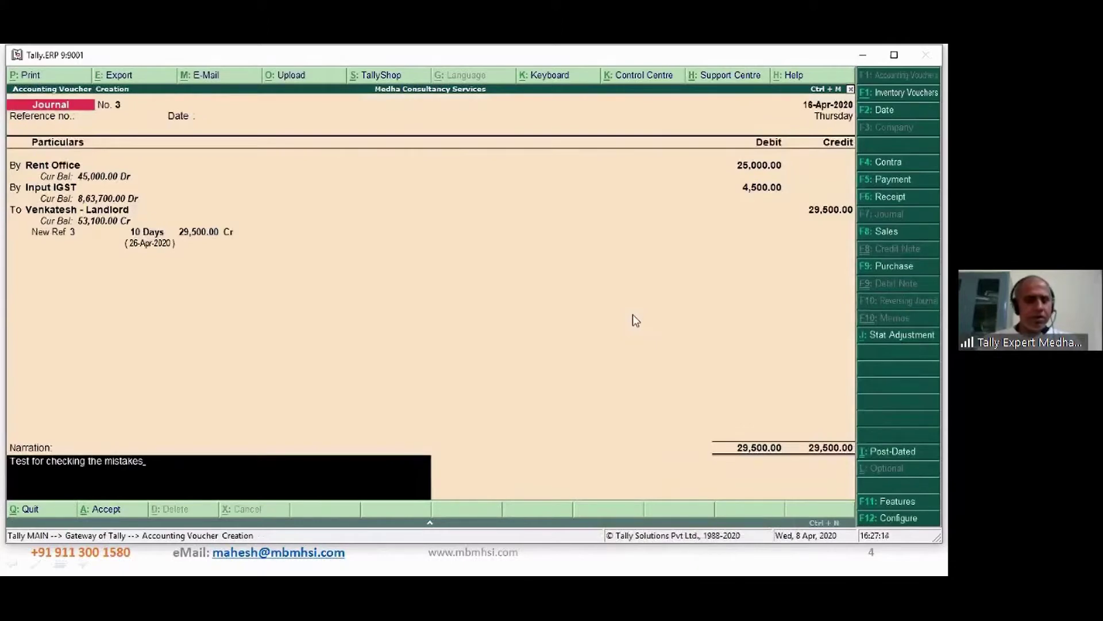
pyautogui.press('Return')
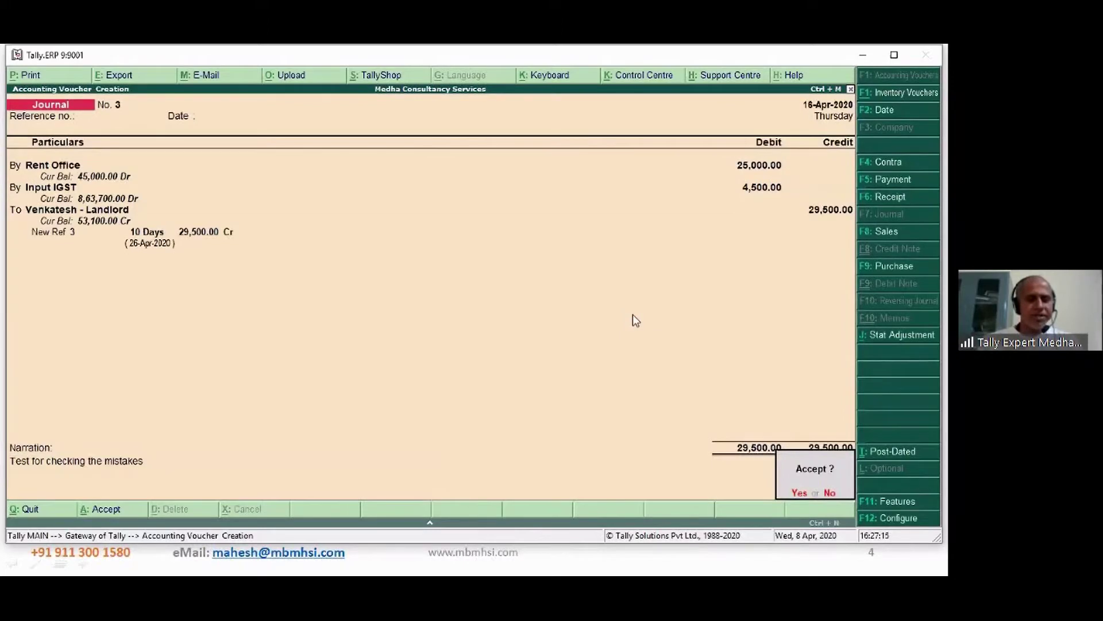
pyautogui.press('Return')
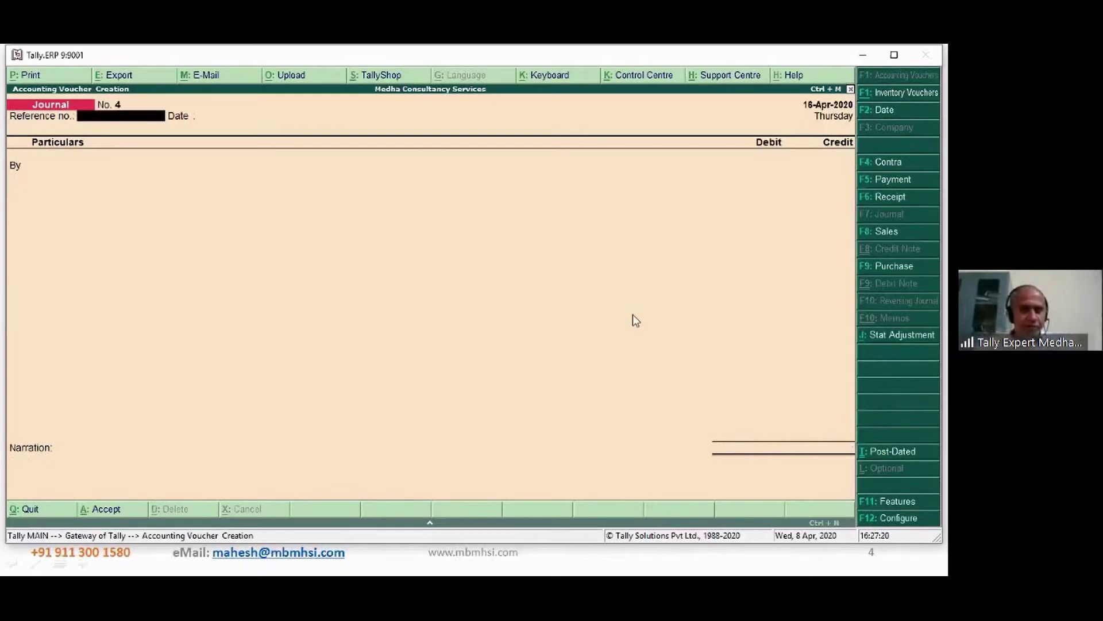
pyautogui.press('Escape')
# Open GSTR-2 and review the supplier list under B2B Invoices
pyautogui.press('d')
pyautogui.press('u')
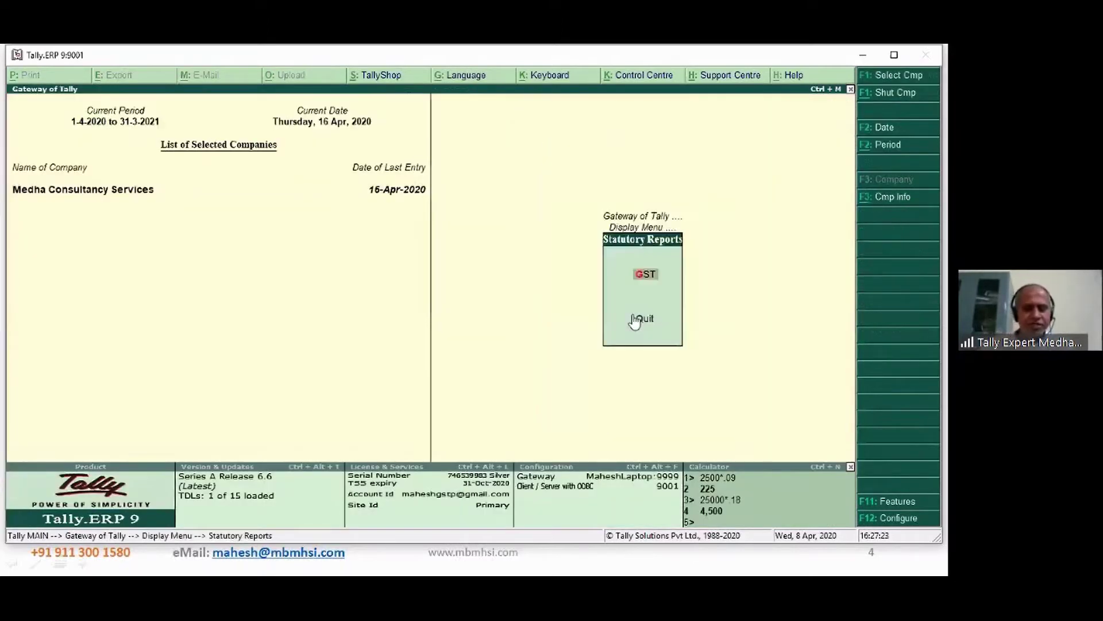
pyautogui.press('g')
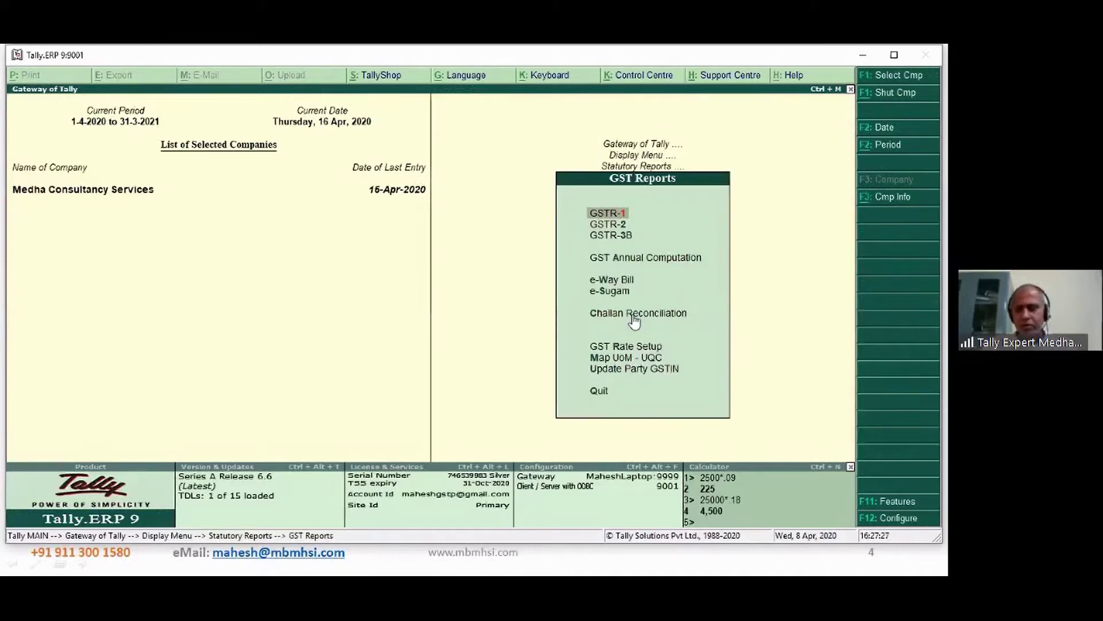
pyautogui.press('2')
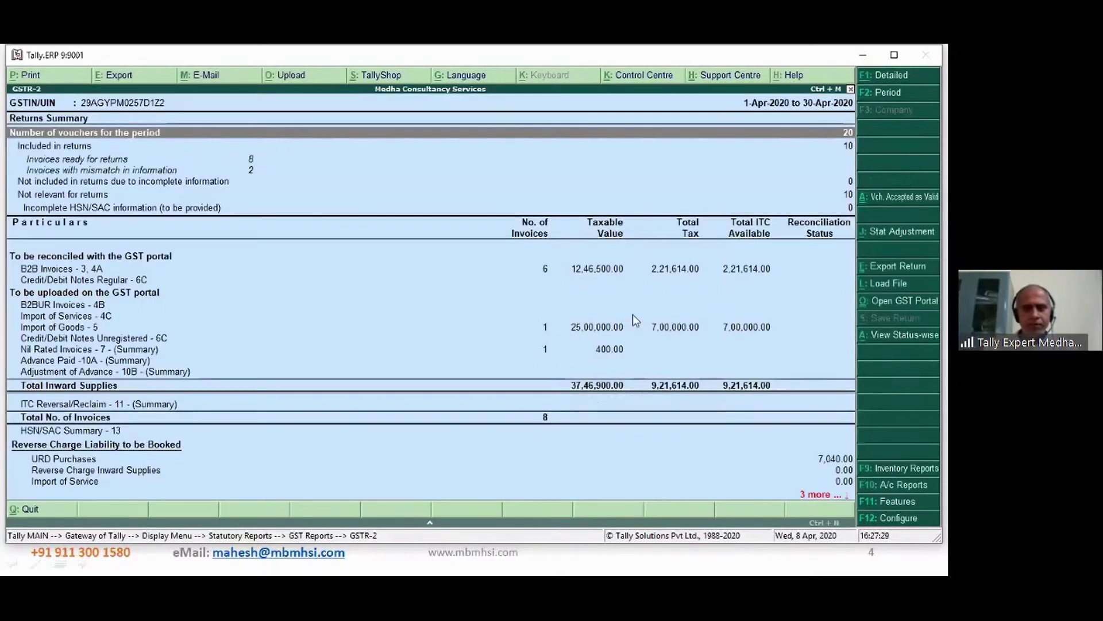
pyautogui.press('Down')
pyautogui.press('Down')
pyautogui.press('Down')
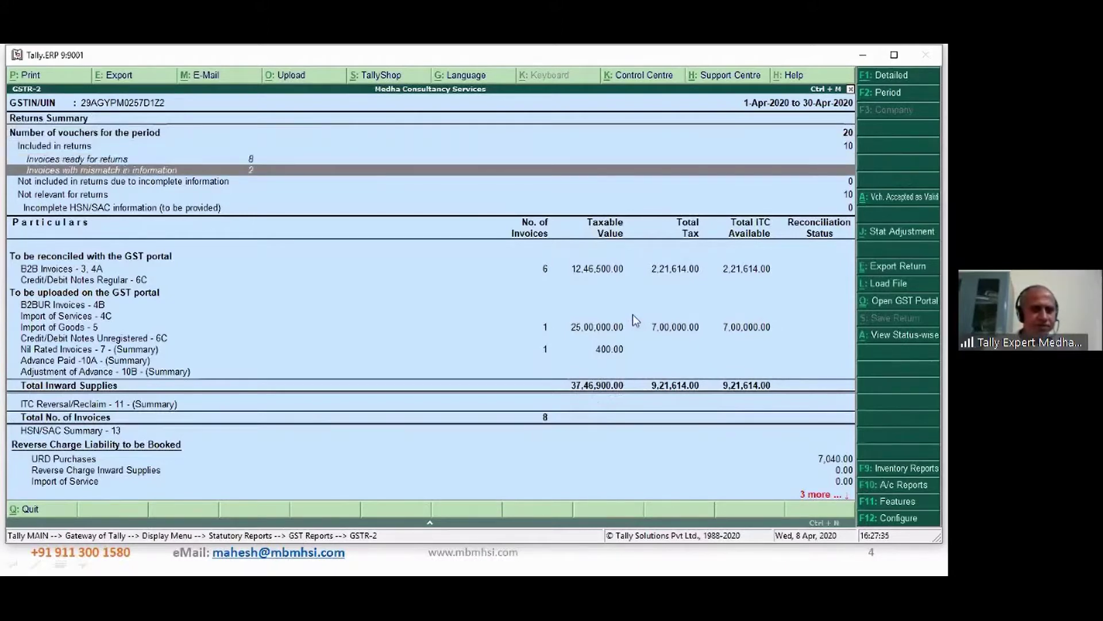
pyautogui.press('Down')
pyautogui.press('Down')
pyautogui.press('Down')
pyautogui.press('Down')
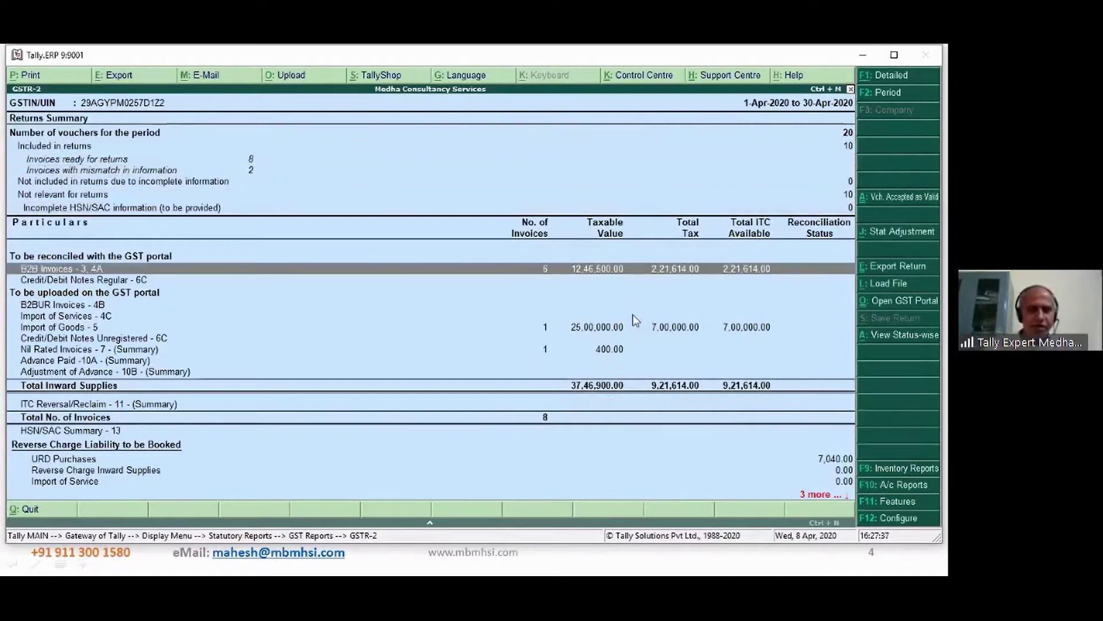
pyautogui.press('Return')
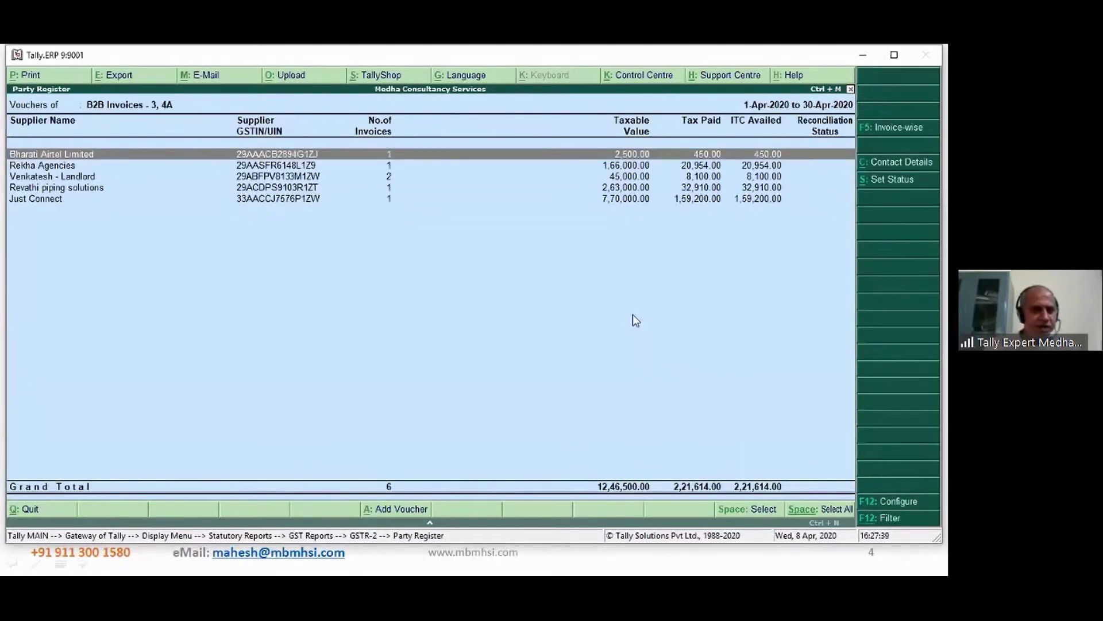
pyautogui.press('Down')
pyautogui.press('Down')
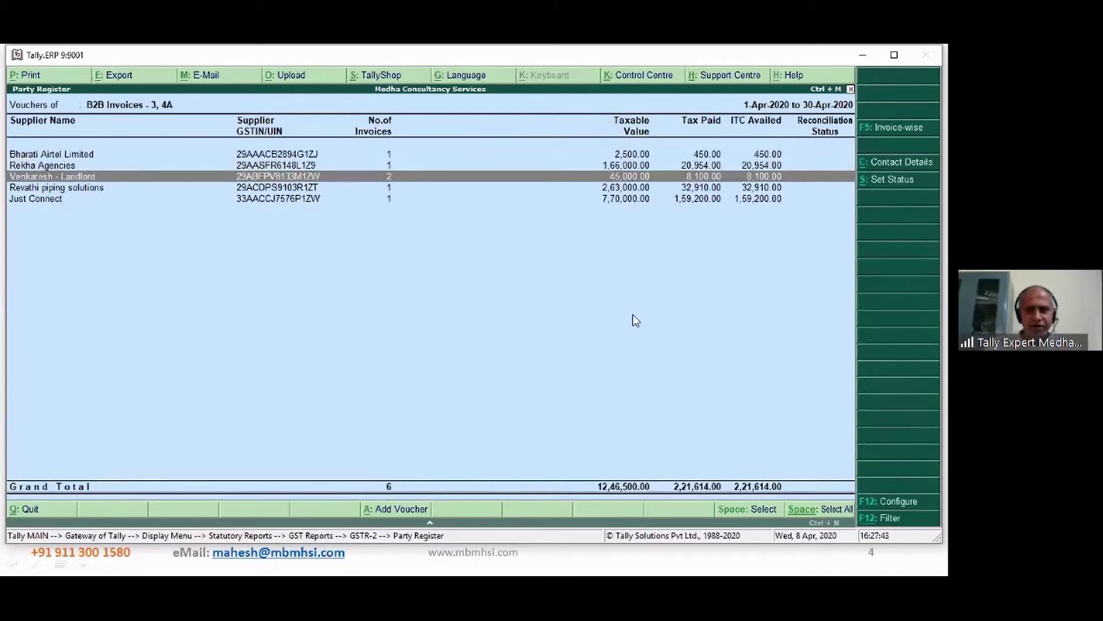
pyautogui.press('Up')
pyautogui.press('Up')
# Open the Invoices with mismatch in information report
pyautogui.press('Escape')
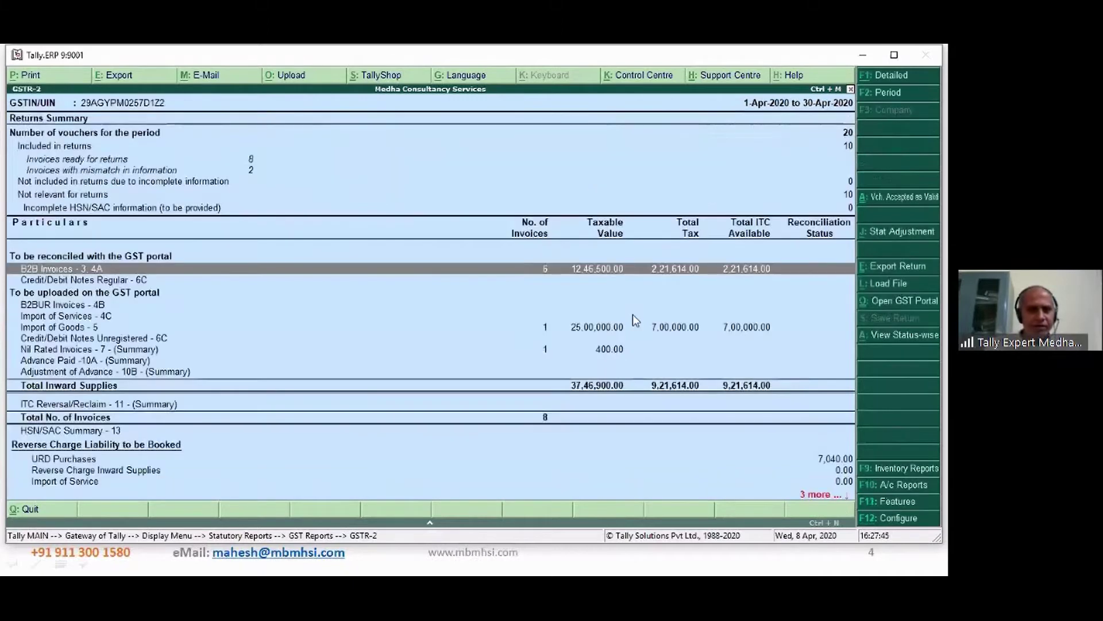
pyautogui.press('Up')
pyautogui.press('Up')
pyautogui.press('Up')
pyautogui.press('Up')
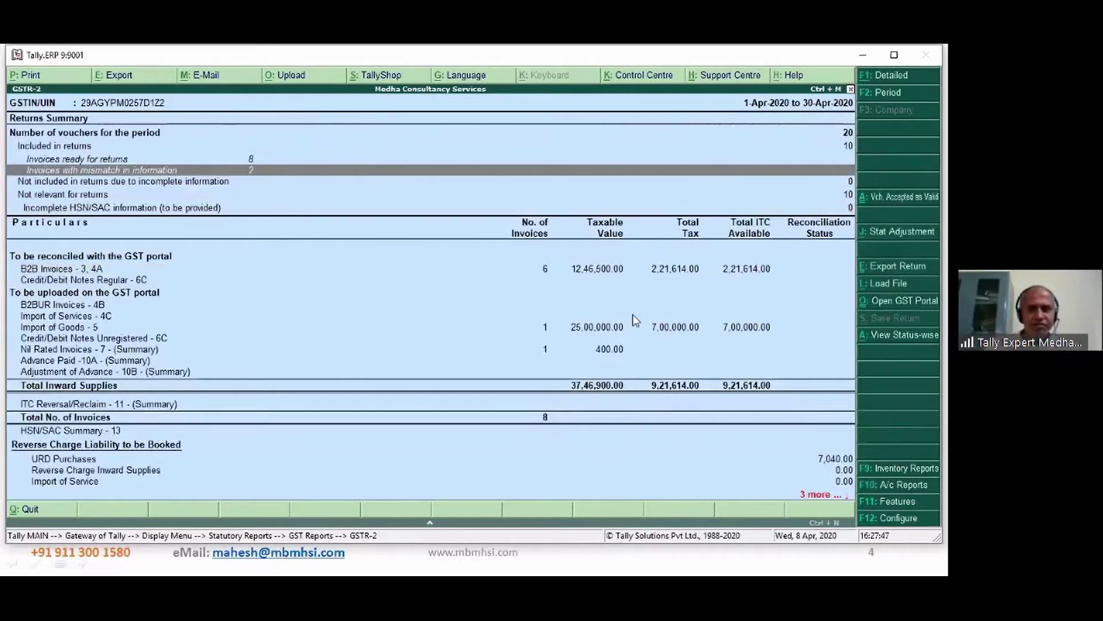
pyautogui.press('Return')
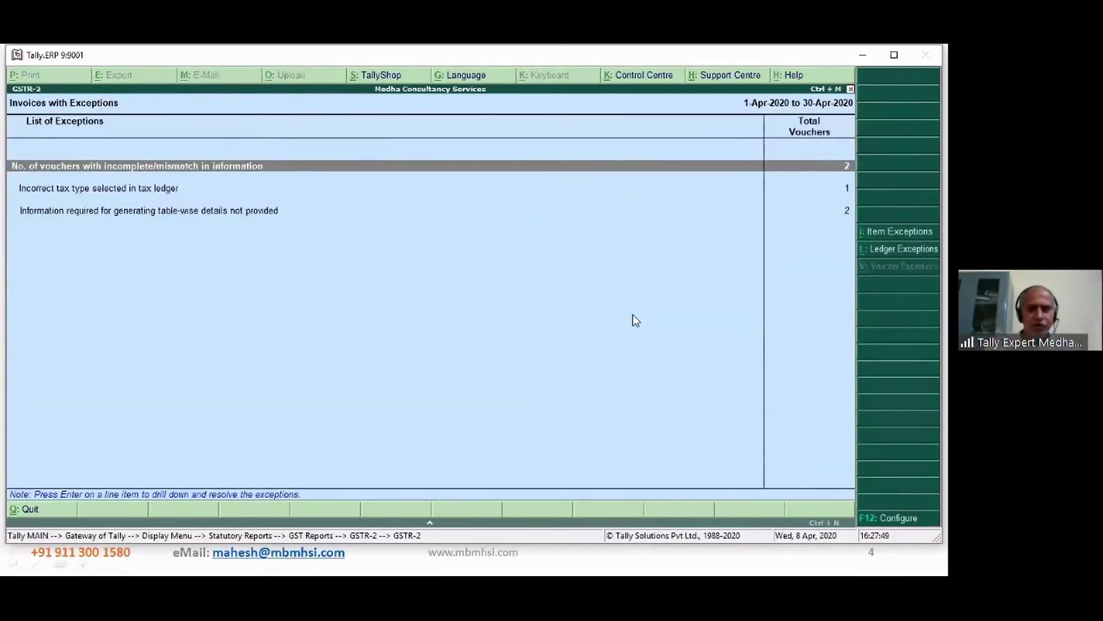
# Open 'Information required for generating table-wise details not provided' and select the Journal row
pyautogui.press('Down')
pyautogui.press('Down')
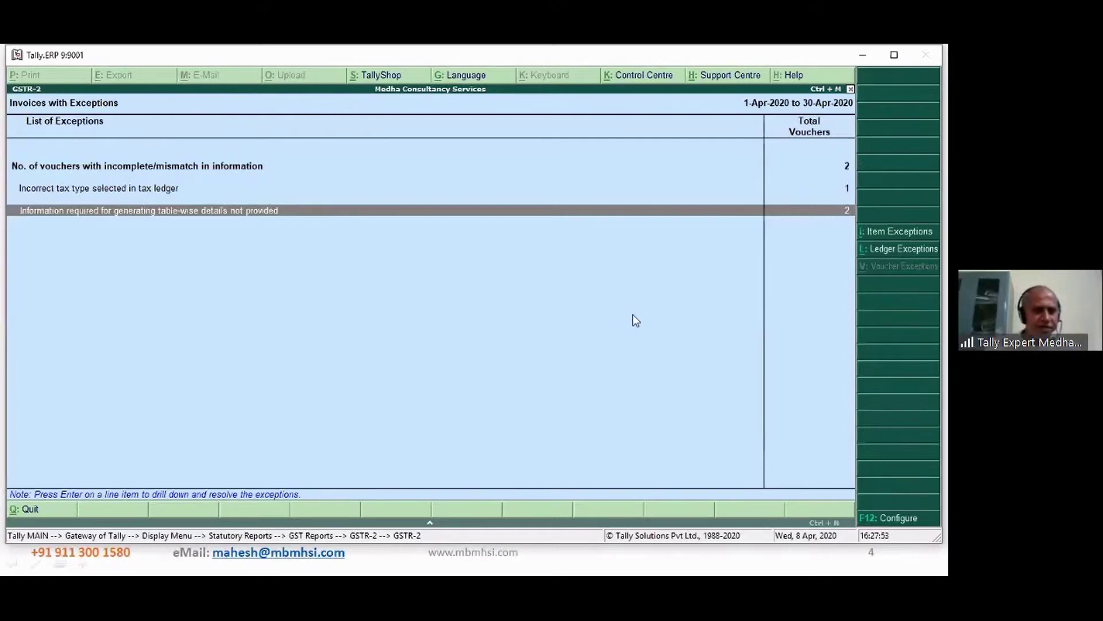
pyautogui.press('Return')
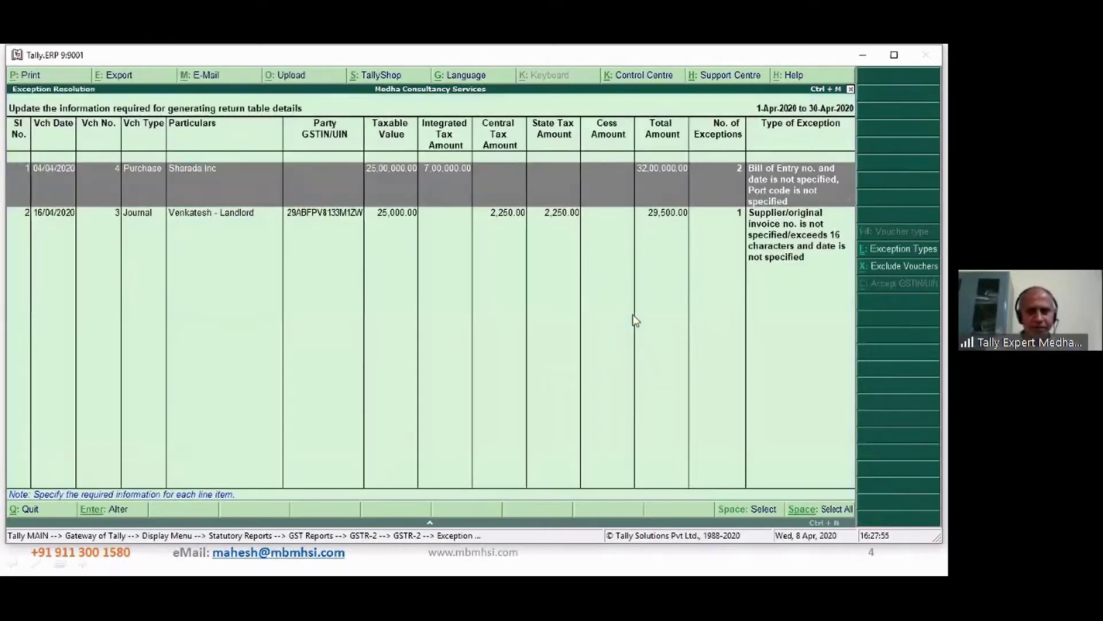
pyautogui.press('Down')
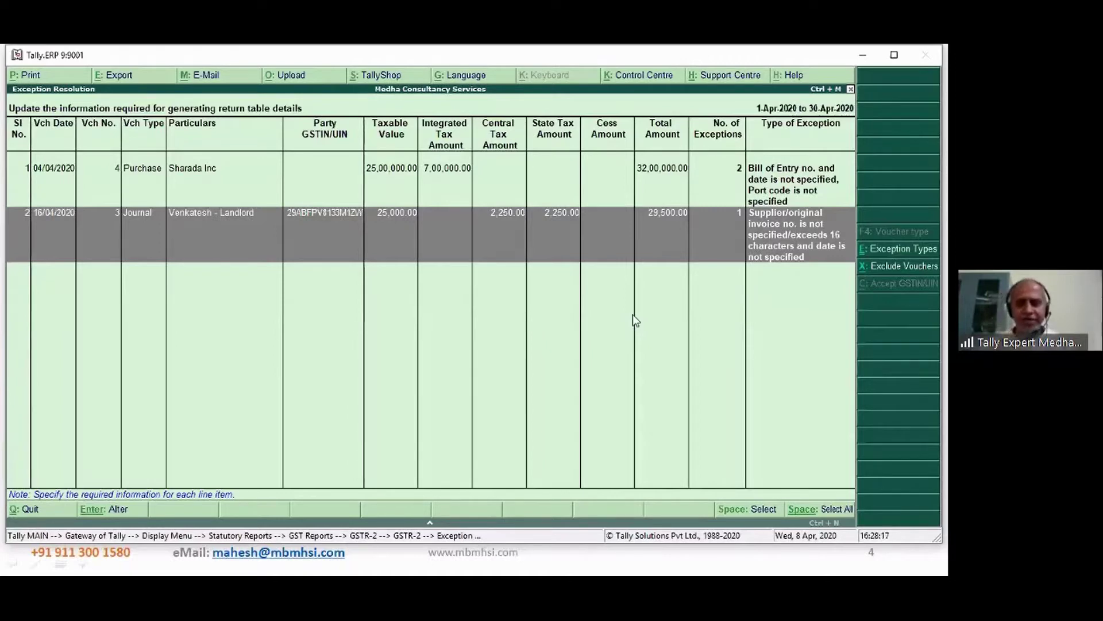
pyautogui.press('Return')
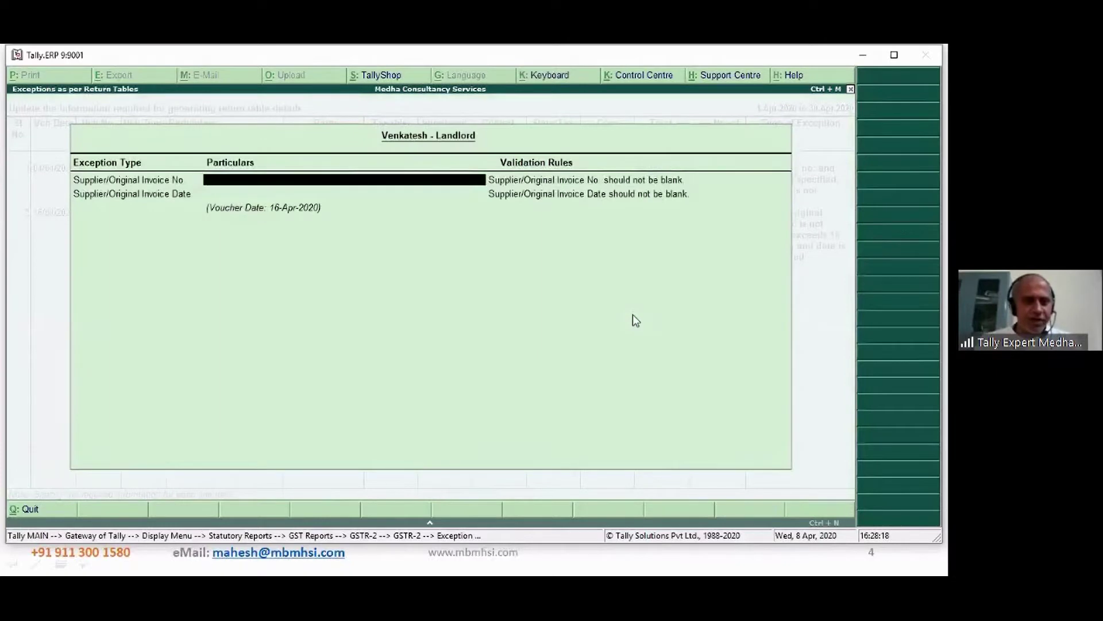
pyautogui.write('3243441323214')
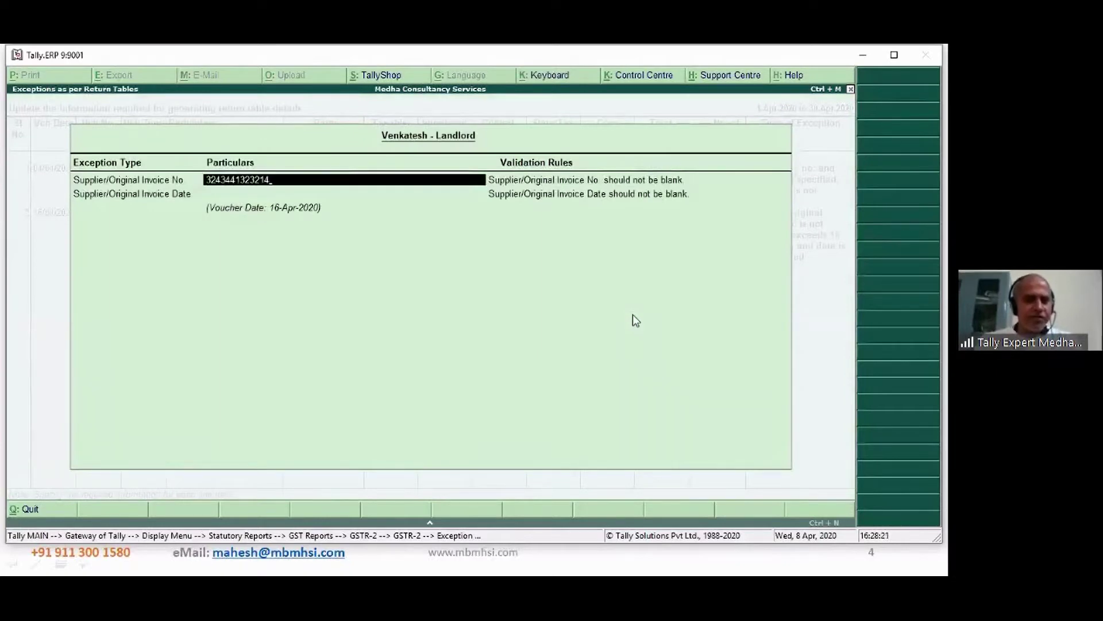
pyautogui.press('Return')
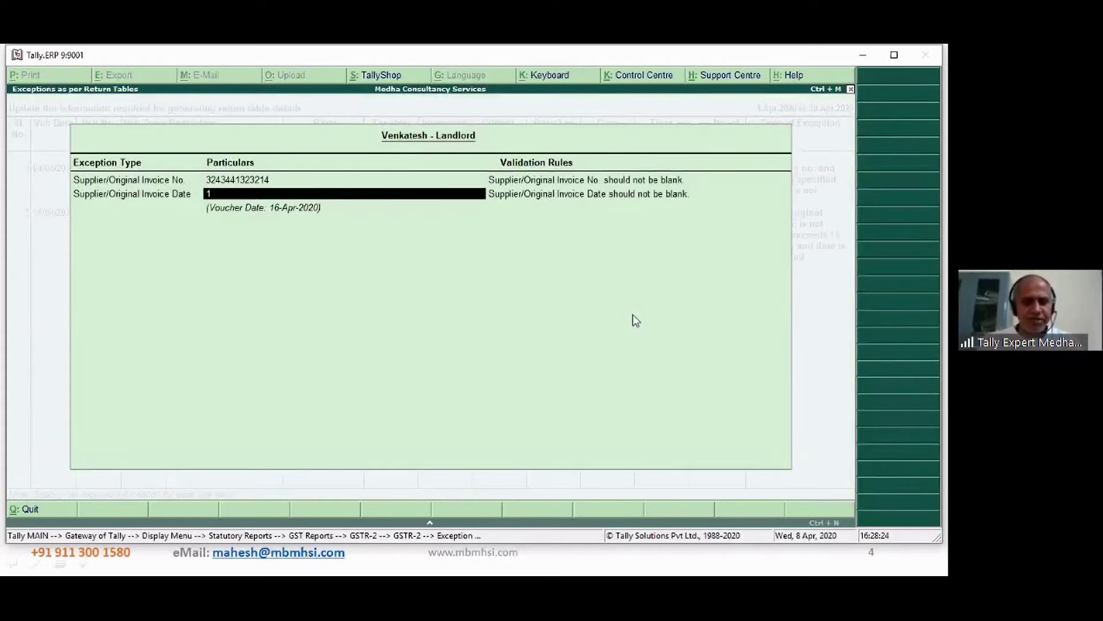
pyautogui.write('1-4')
pyautogui.press('Return')
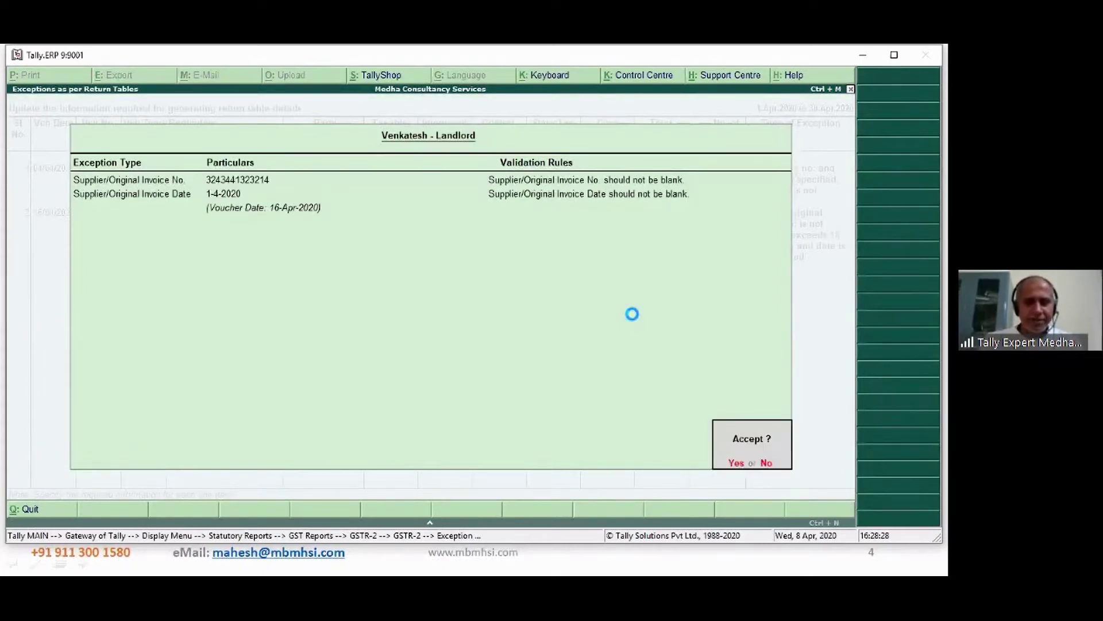
pyautogui.press('Return')
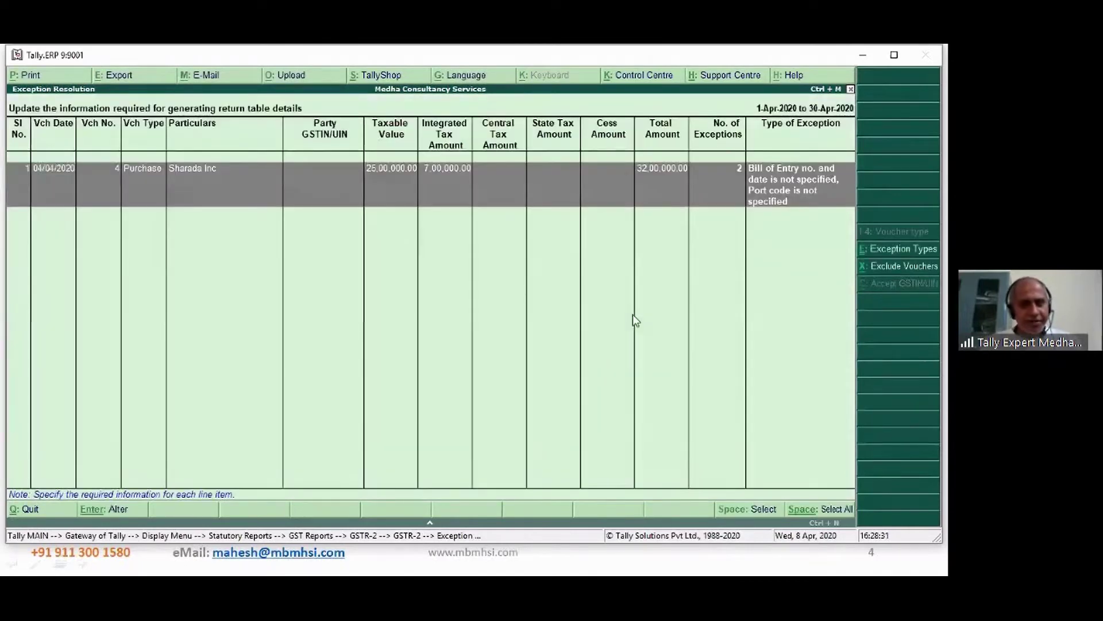
# Reopen the missing-details exception list to confirm the journal is cleared
pyautogui.press('Escape')
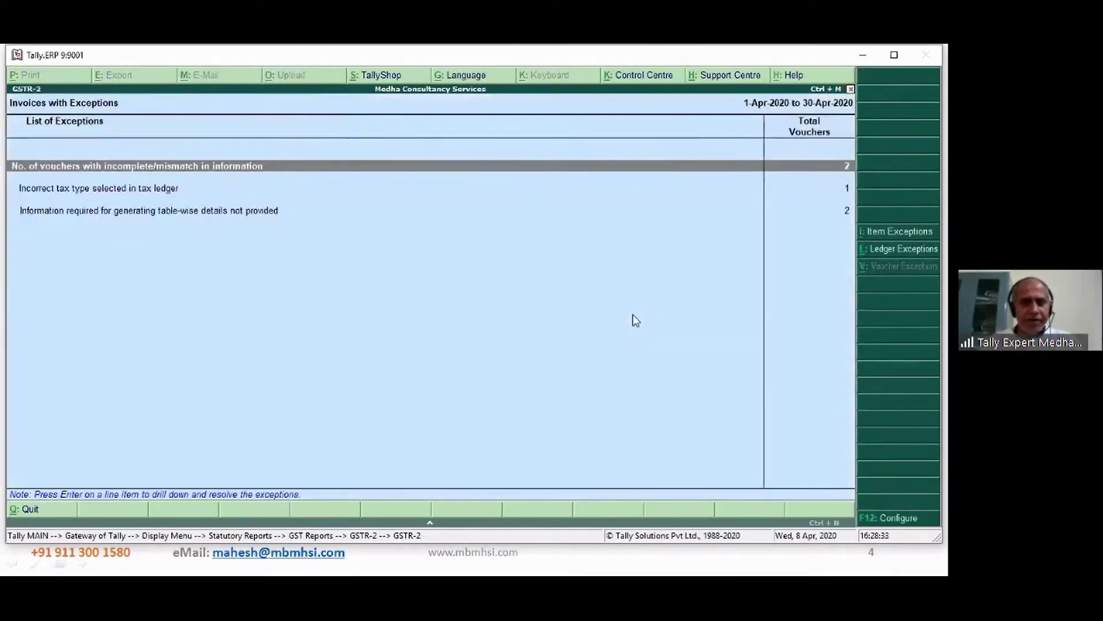
pyautogui.press('Down')
pyautogui.press('Down')
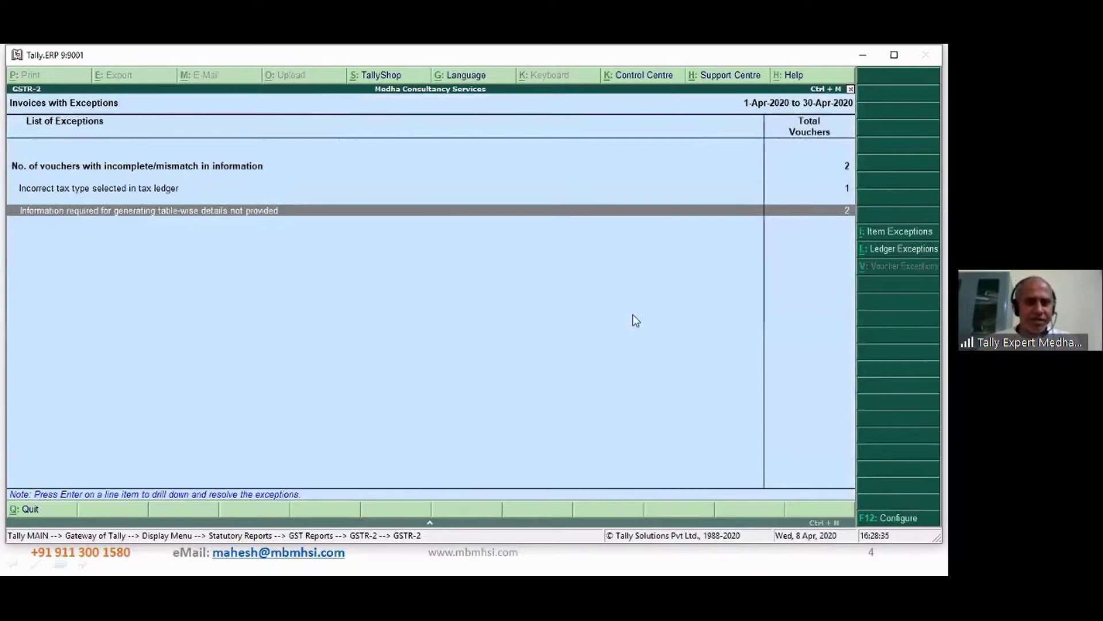
pyautogui.press('Escape')
pyautogui.press('Down')
pyautogui.press('Down')
pyautogui.press('Down')
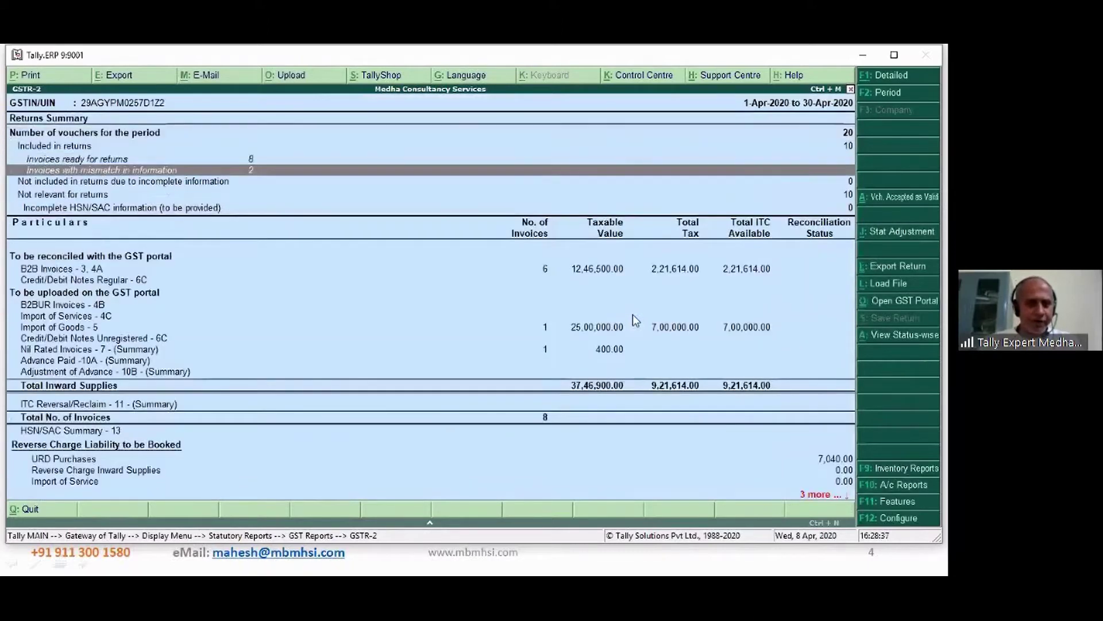
pyautogui.press('Return')
pyautogui.press('Down')
pyautogui.press('Down')
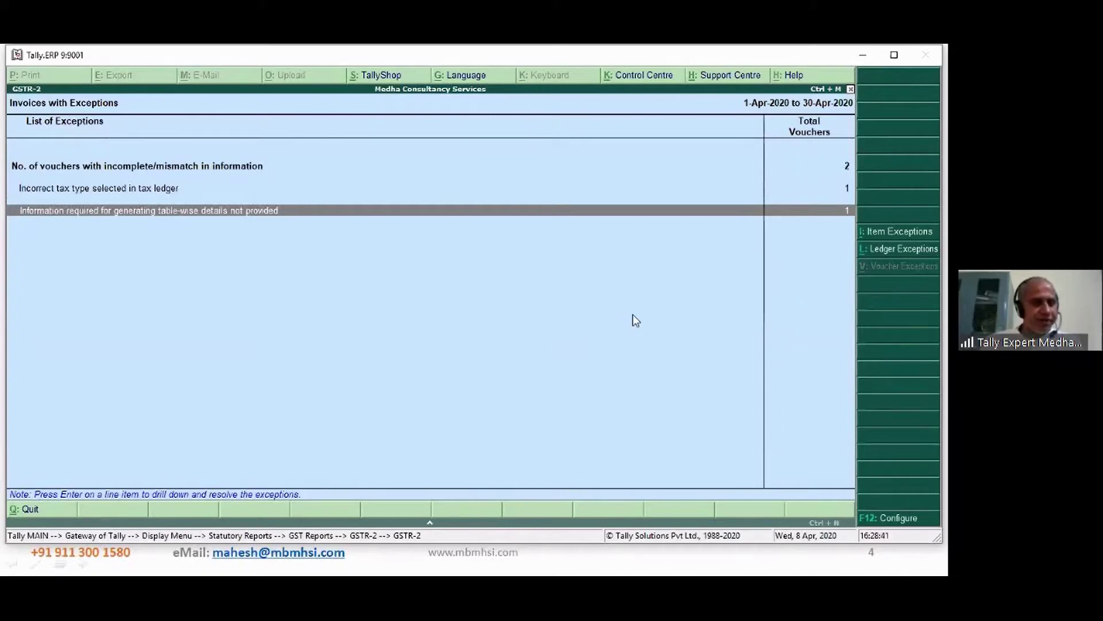
pyautogui.press('Return')
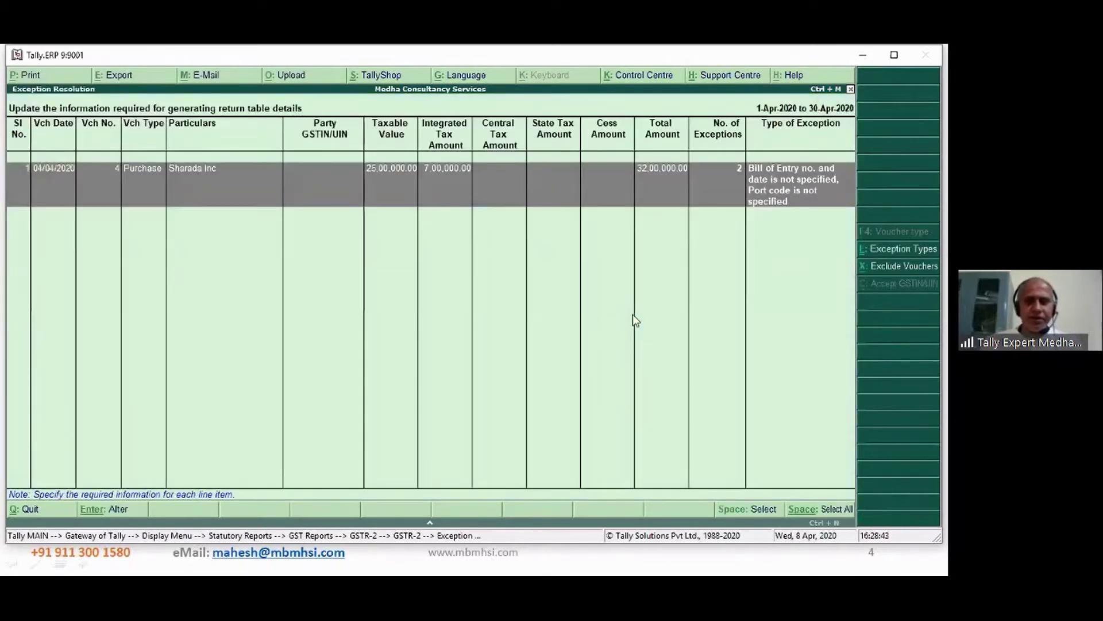
# Inspect the voucher flagged with incorrect tax type, then exit it
pyautogui.press('Escape')
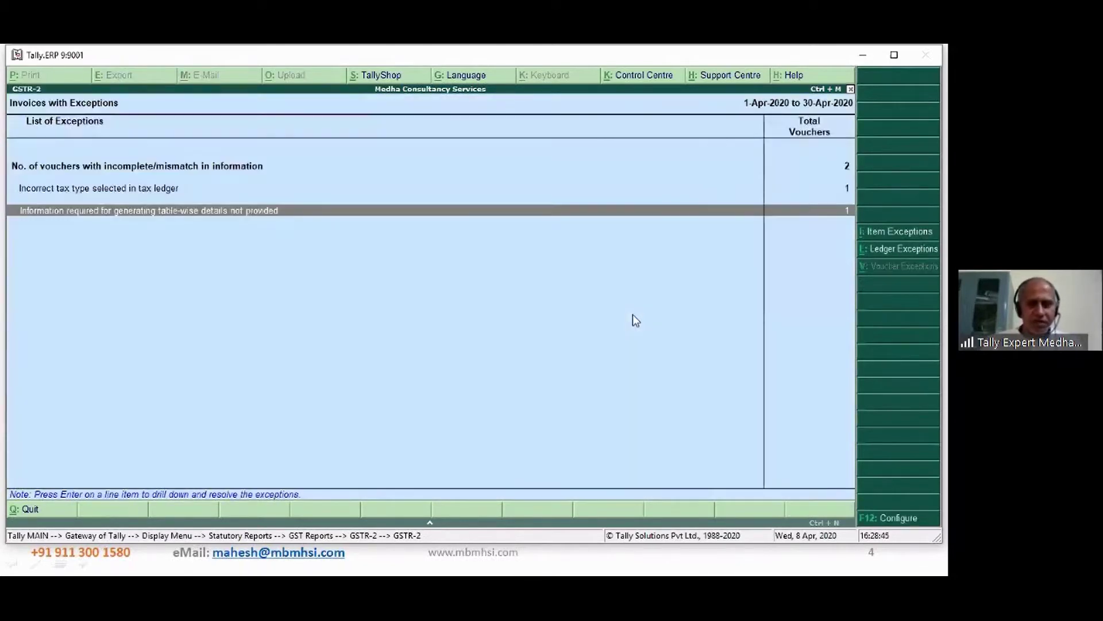
pyautogui.press('Up')
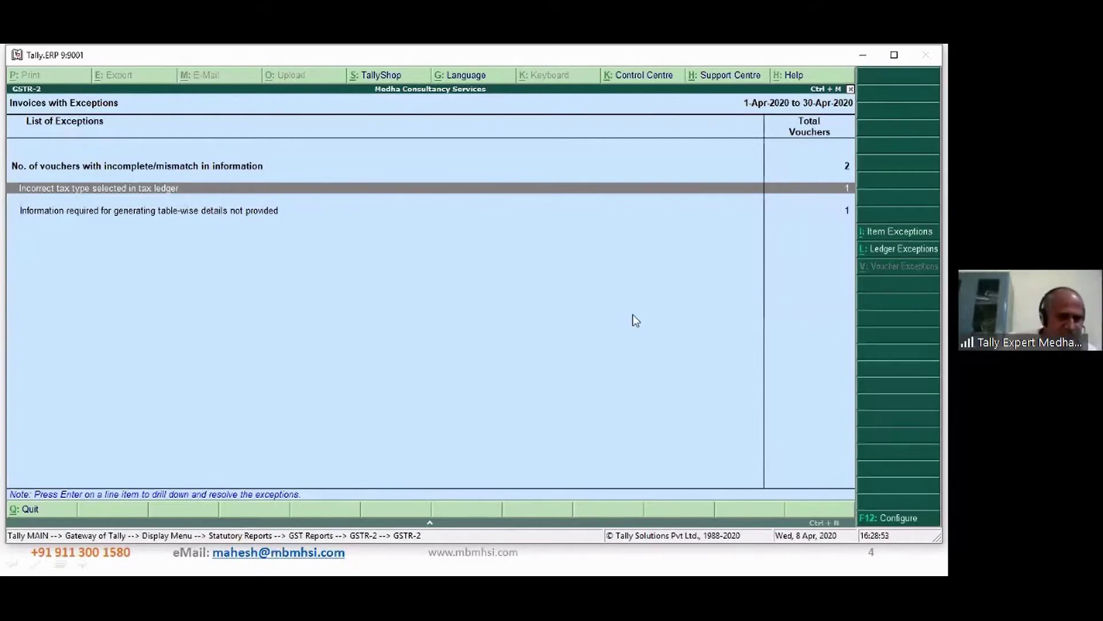
pyautogui.press('Return')
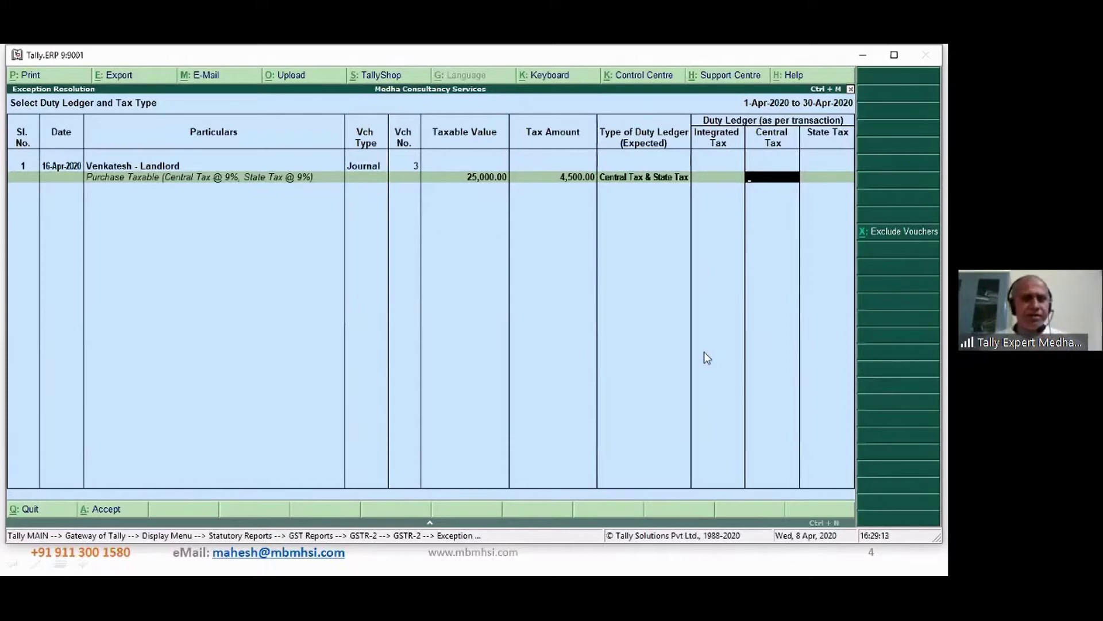
pyautogui.press('Escape')
pyautogui.press('y')
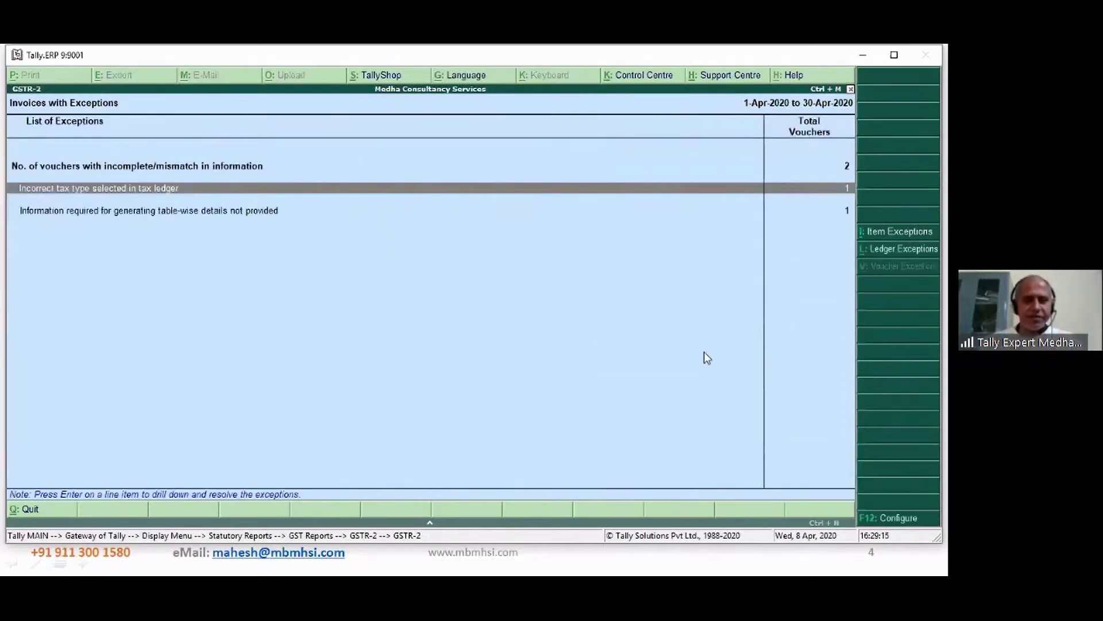
# Set Central Tax to Input CGST and State Tax to Input SGST and accept
pyautogui.press('Return')
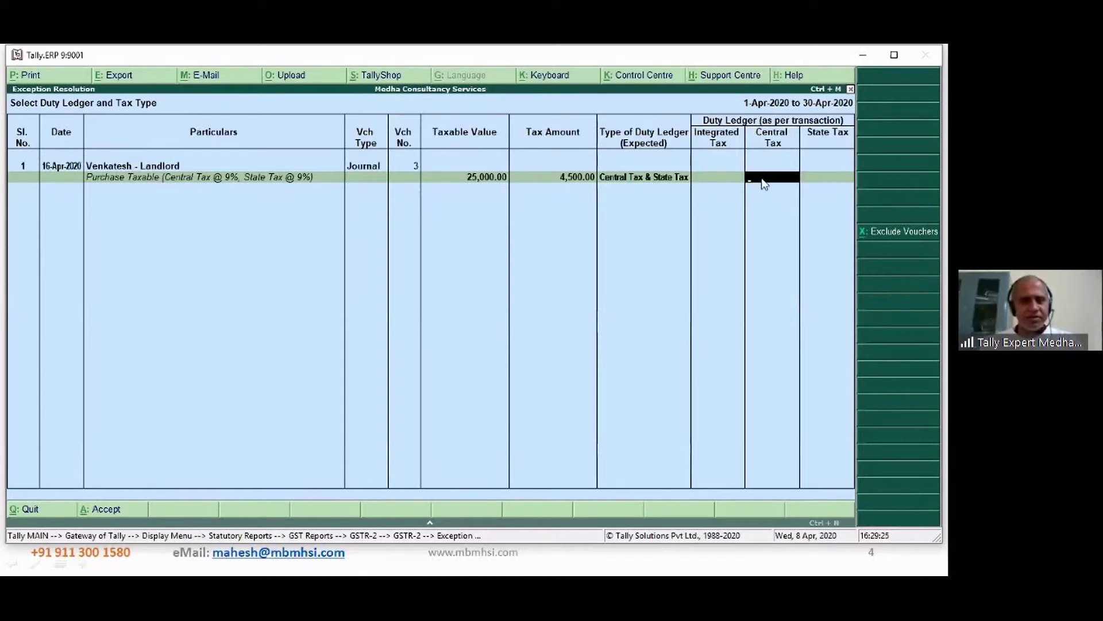
pyautogui.click(796, 269)
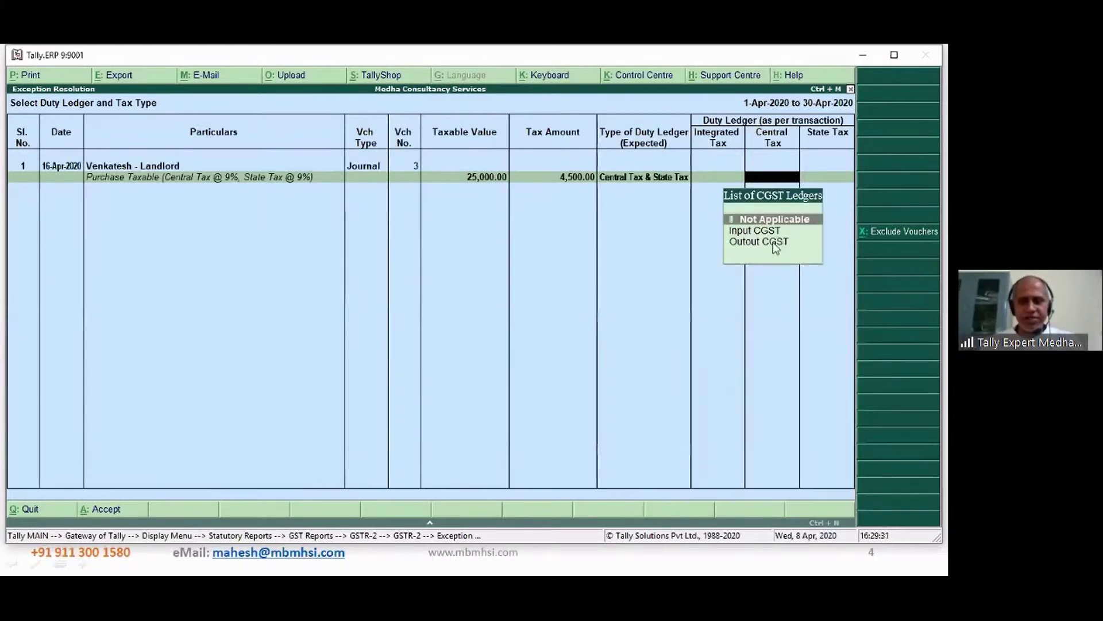
pyautogui.press('Down')
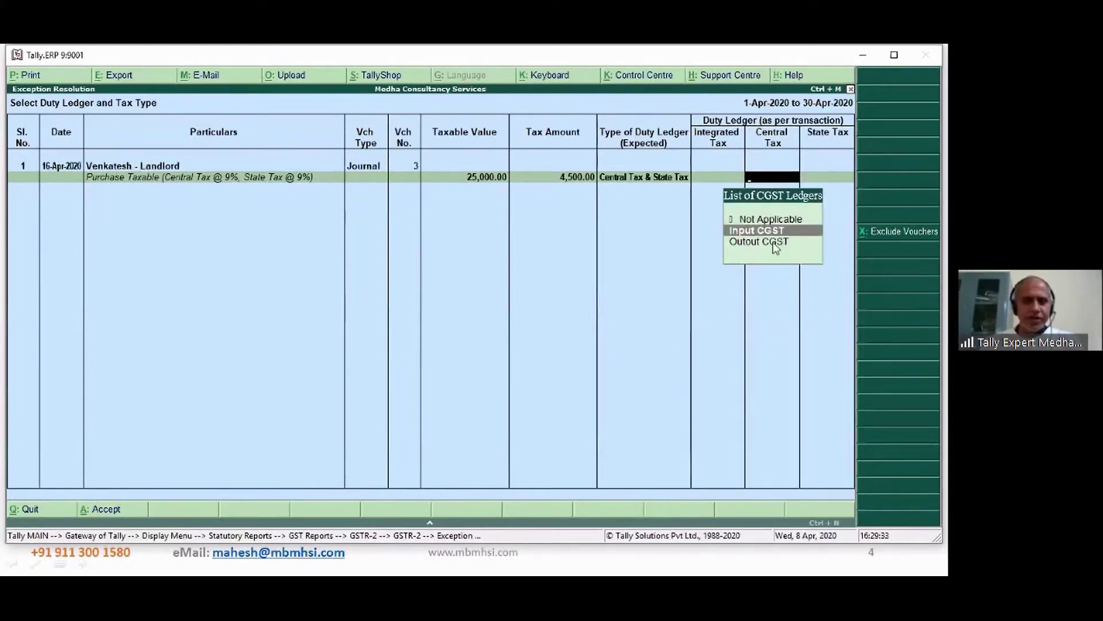
pyautogui.press('Return')
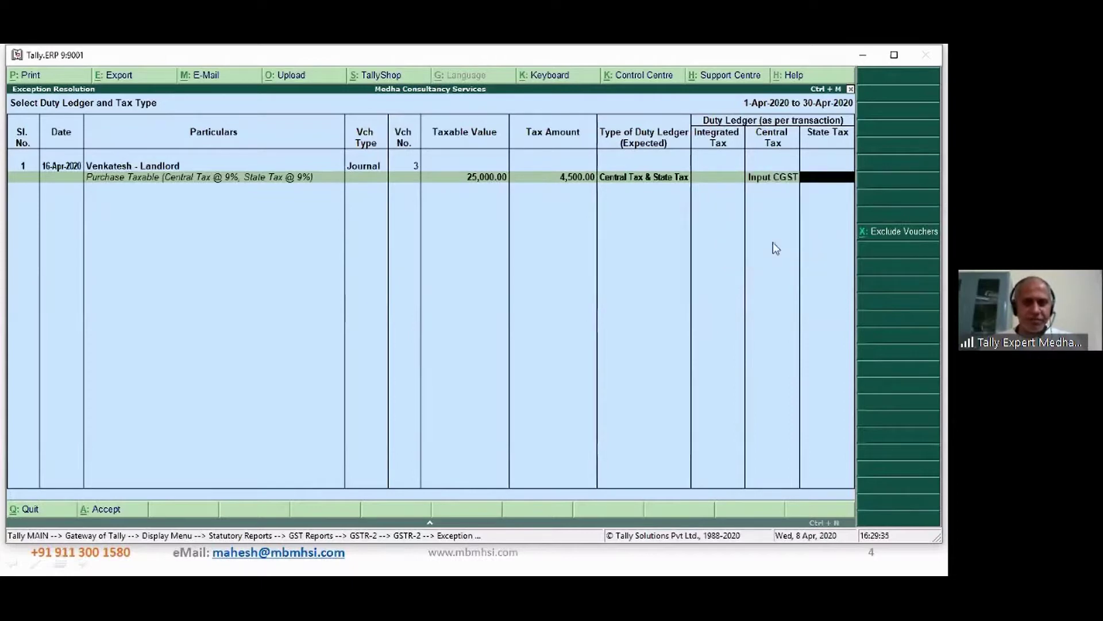
pyautogui.write('In')
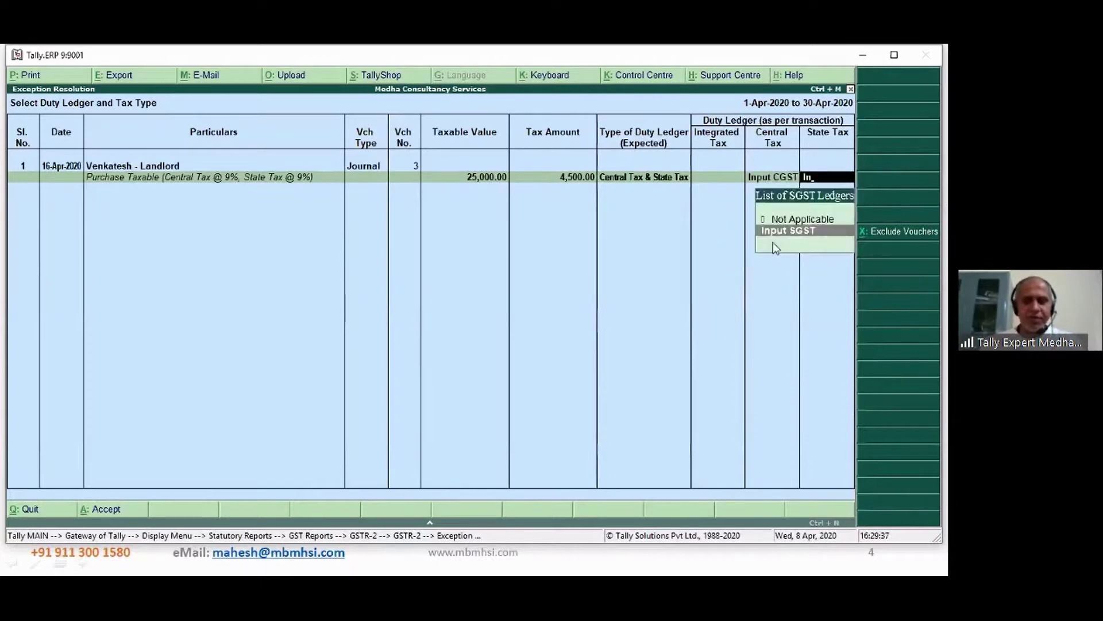
pyautogui.press('Return')
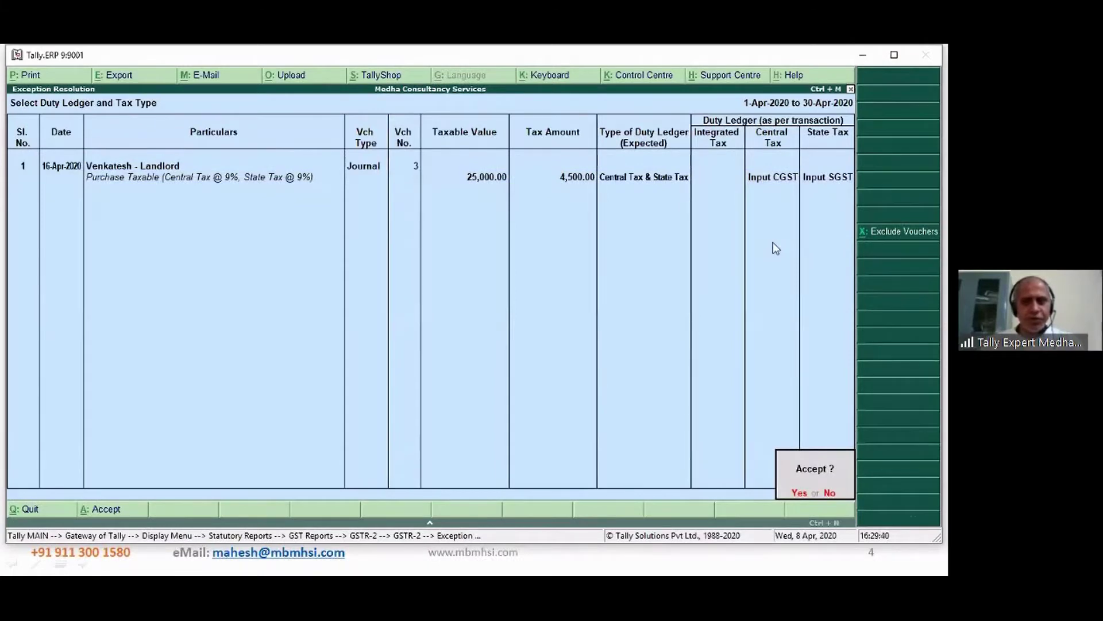
pyautogui.press('Return')
# Confirm the tax type exception is cleared and return to the GSTR-2 summary
pyautogui.press('Down')
pyautogui.press('Return')
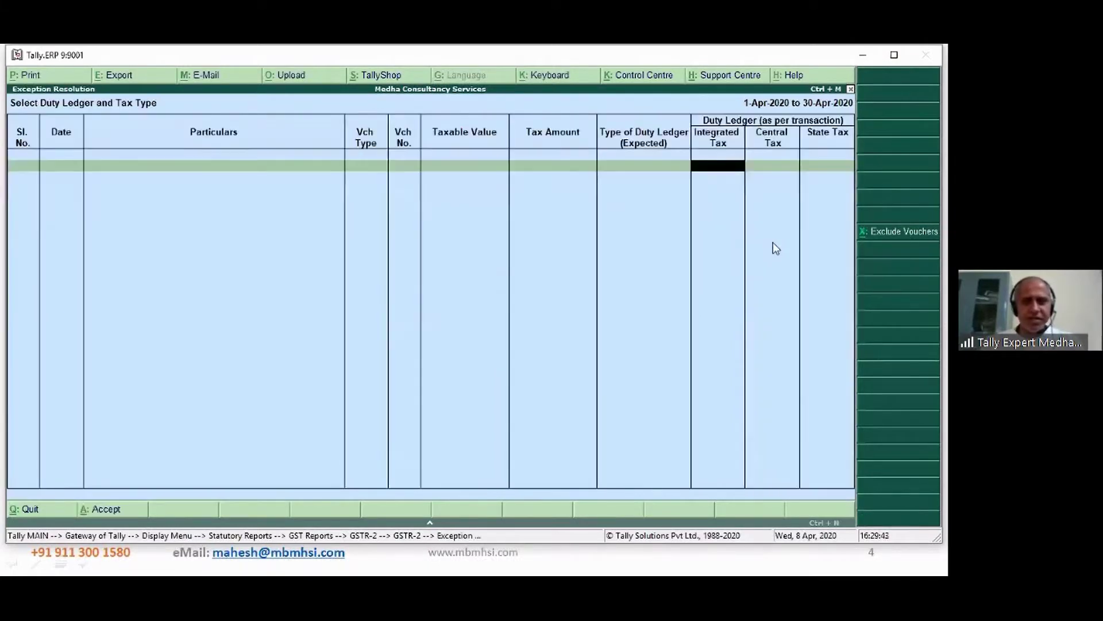
pyautogui.press('Escape')
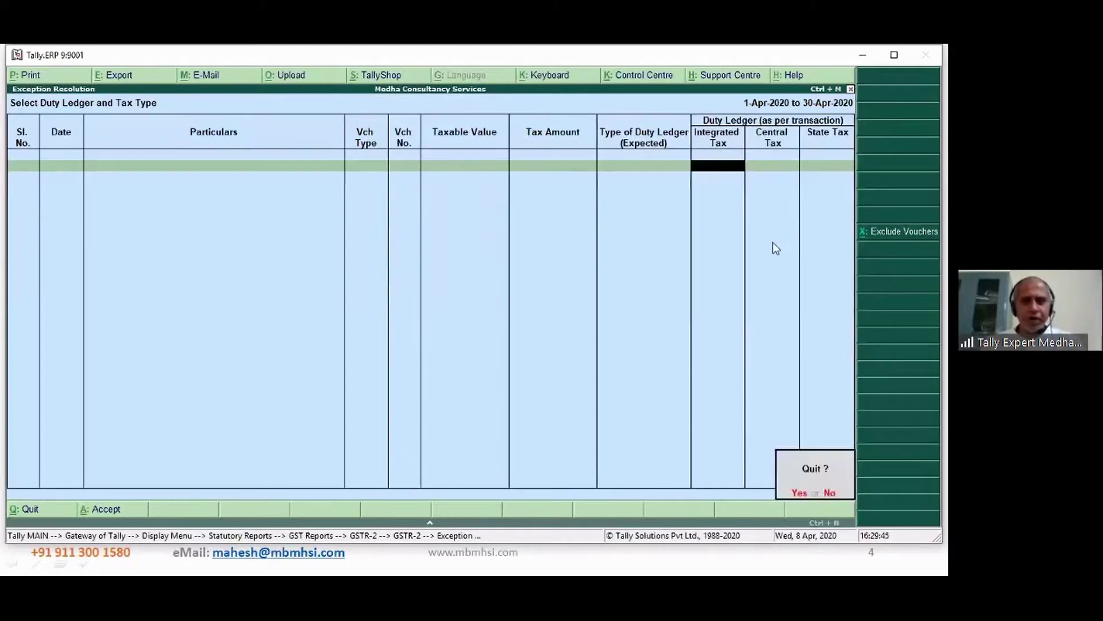
pyautogui.press('Return')
# Open the landlord's journal invoice from GSTR-2 B2B Invoices
pyautogui.press('Escape')
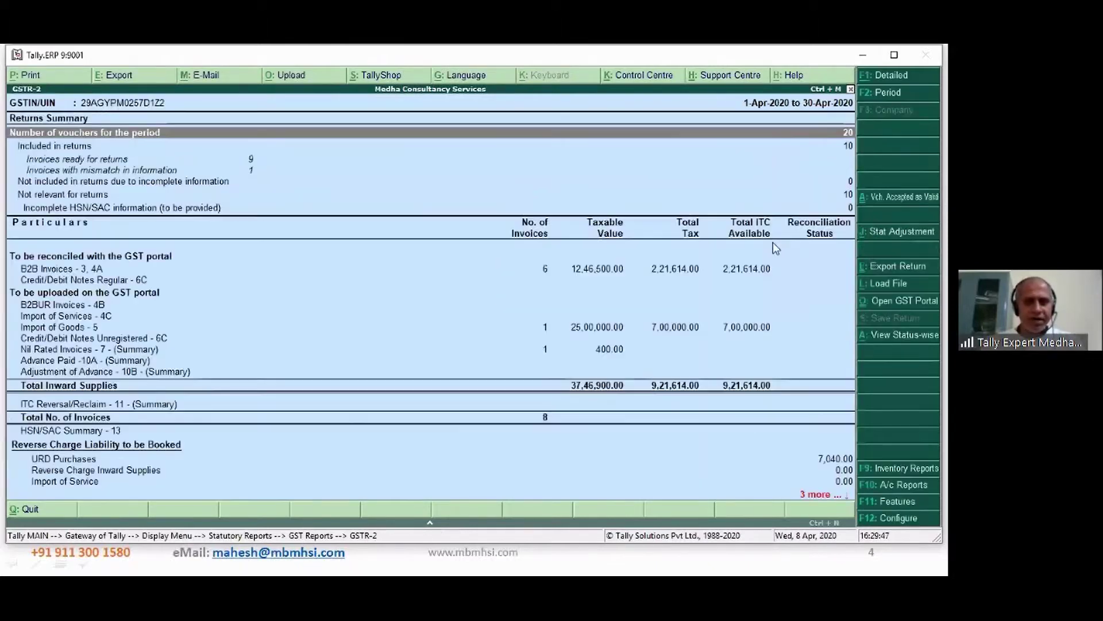
pyautogui.press('Down')
pyautogui.press('Down')
pyautogui.press('Down')
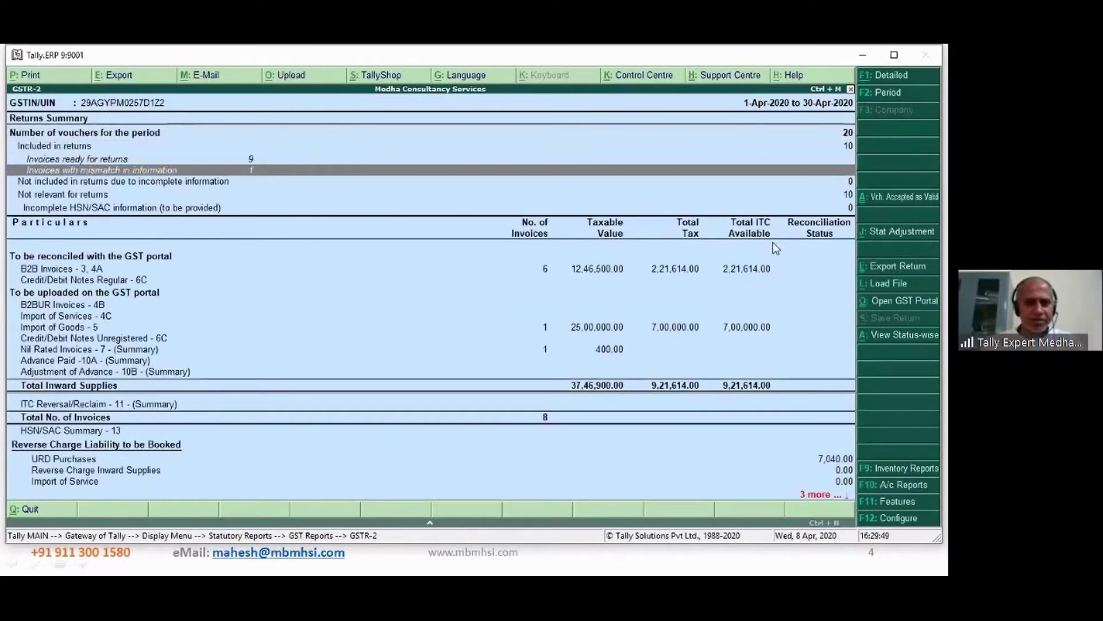
pyautogui.press('Down')
pyautogui.press('Down')
pyautogui.press('Down')
pyautogui.press('Down')
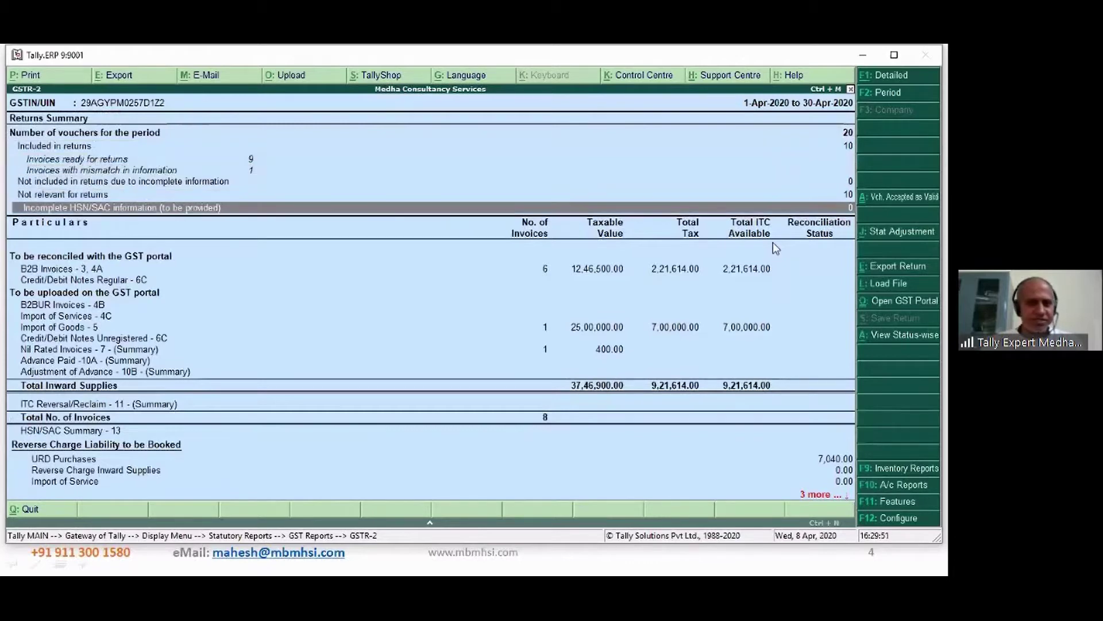
pyautogui.press('Down')
pyautogui.press('Up')
pyautogui.press('Return')
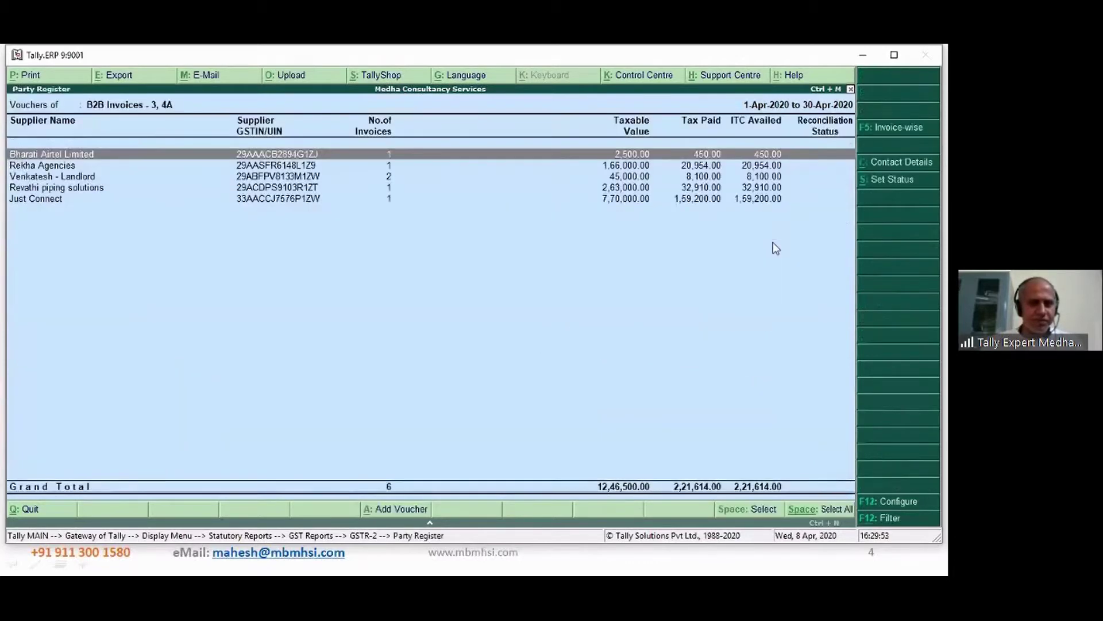
pyautogui.press('Down')
pyautogui.press('Down')
pyautogui.press('Down')
pyautogui.press('Up')
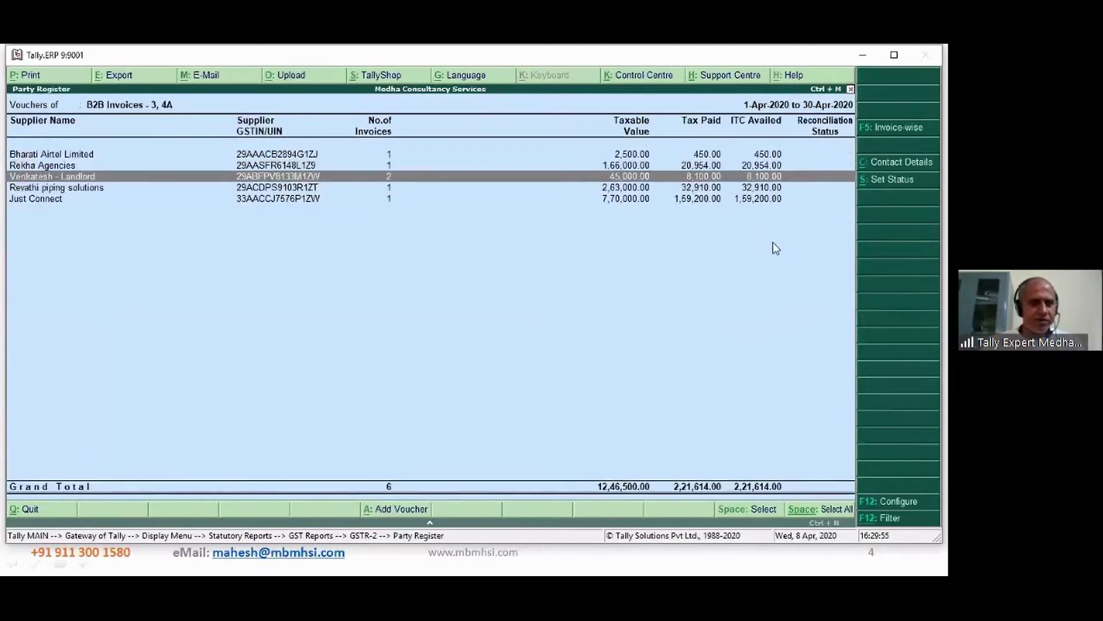
pyautogui.press('Return')
pyautogui.press('Down')
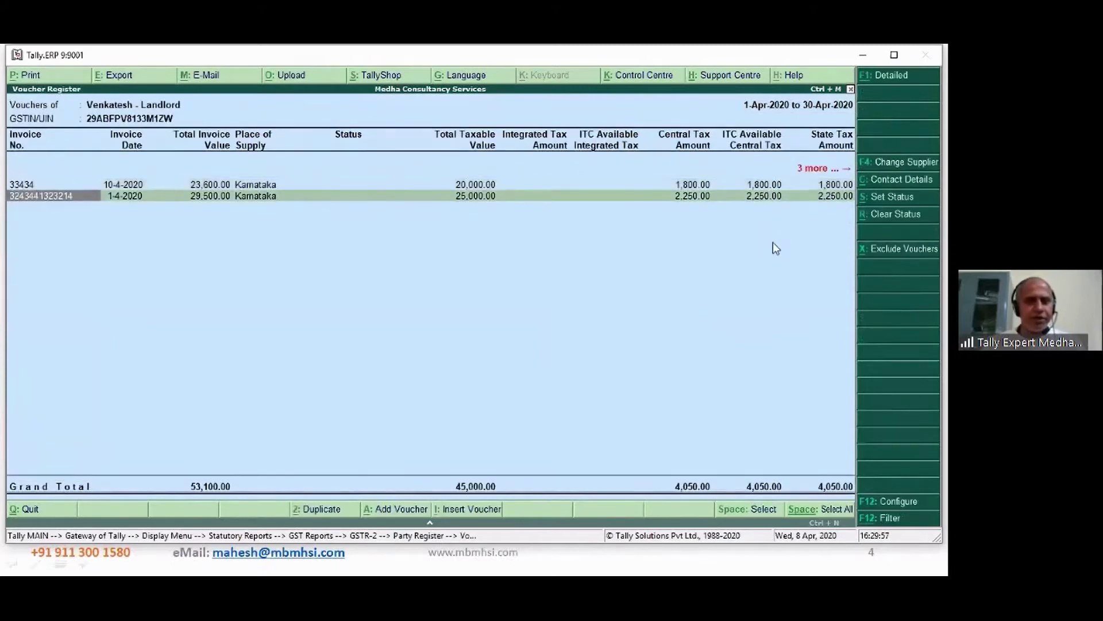
pyautogui.press('Return')
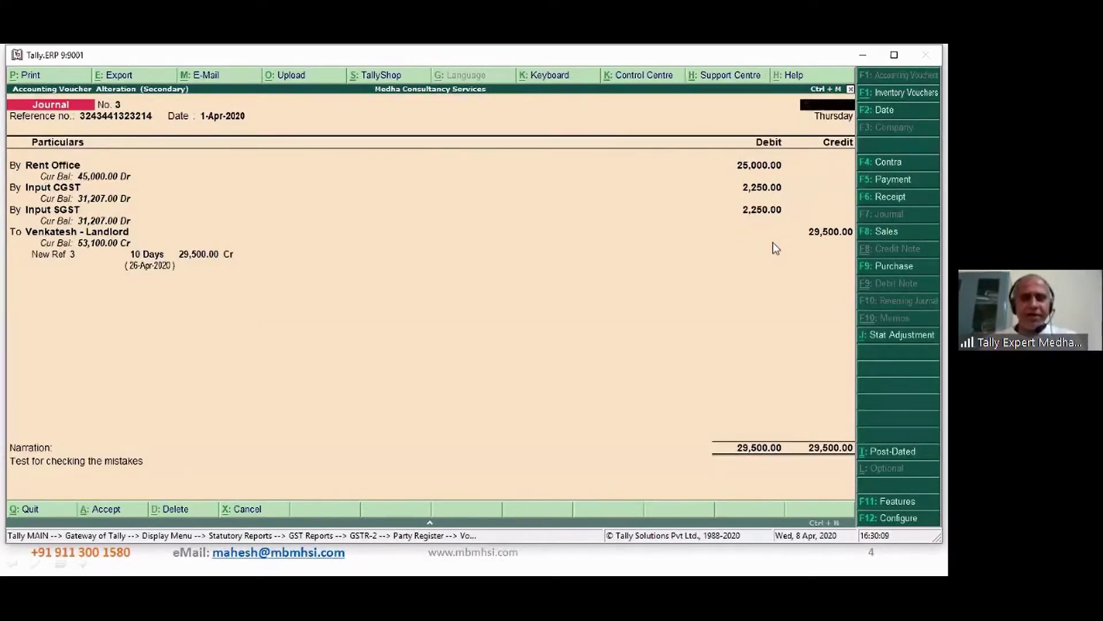
# Leave the journal voucher unchanged and back out to the GST Reports menu
pyautogui.press('Escape')
pyautogui.press('Return')
pyautogui.press('Escape')
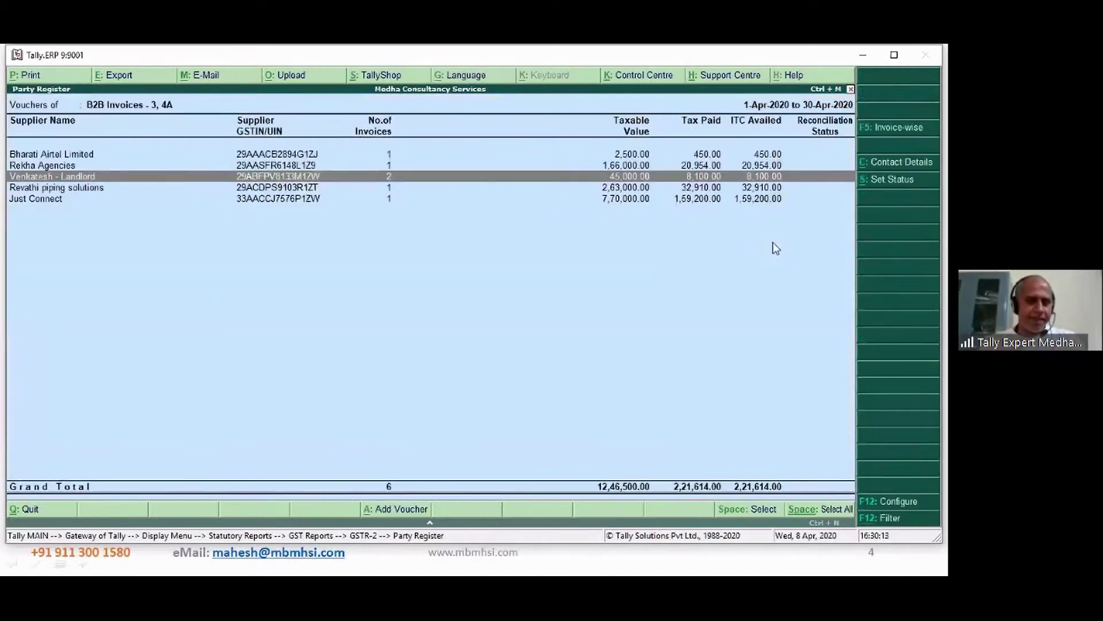
pyautogui.press('Escape')
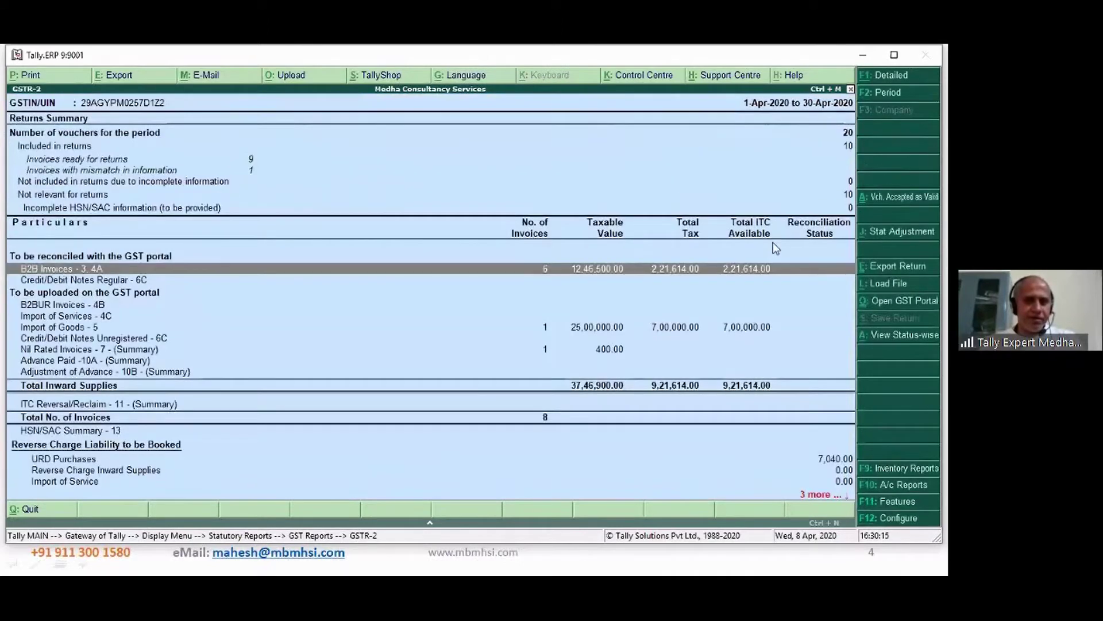
pyautogui.press('Escape')
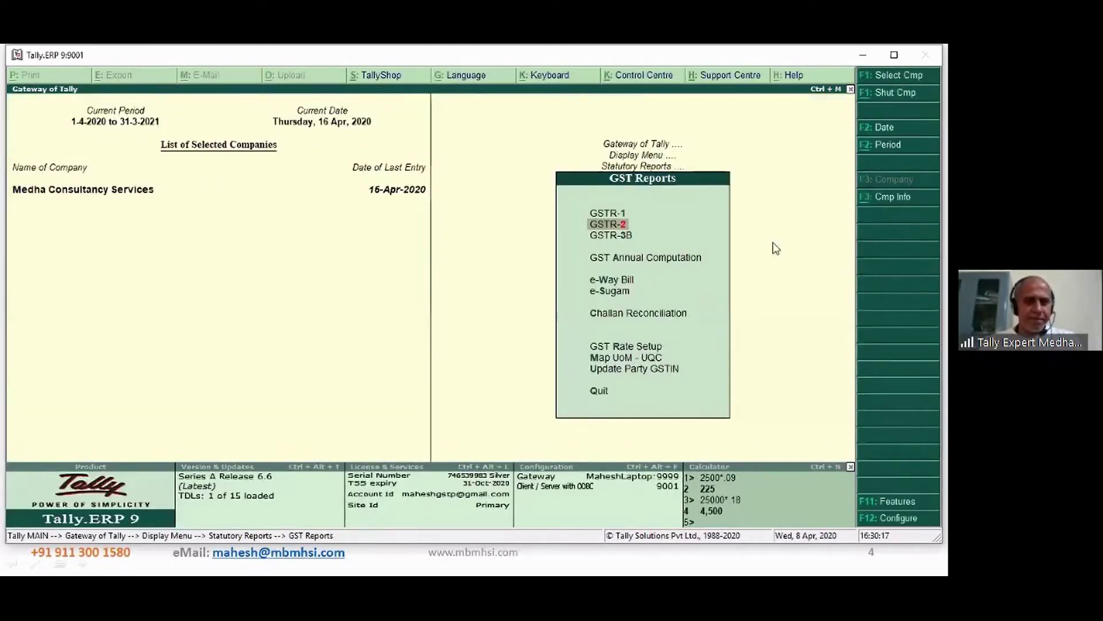
pyautogui.press('Return')
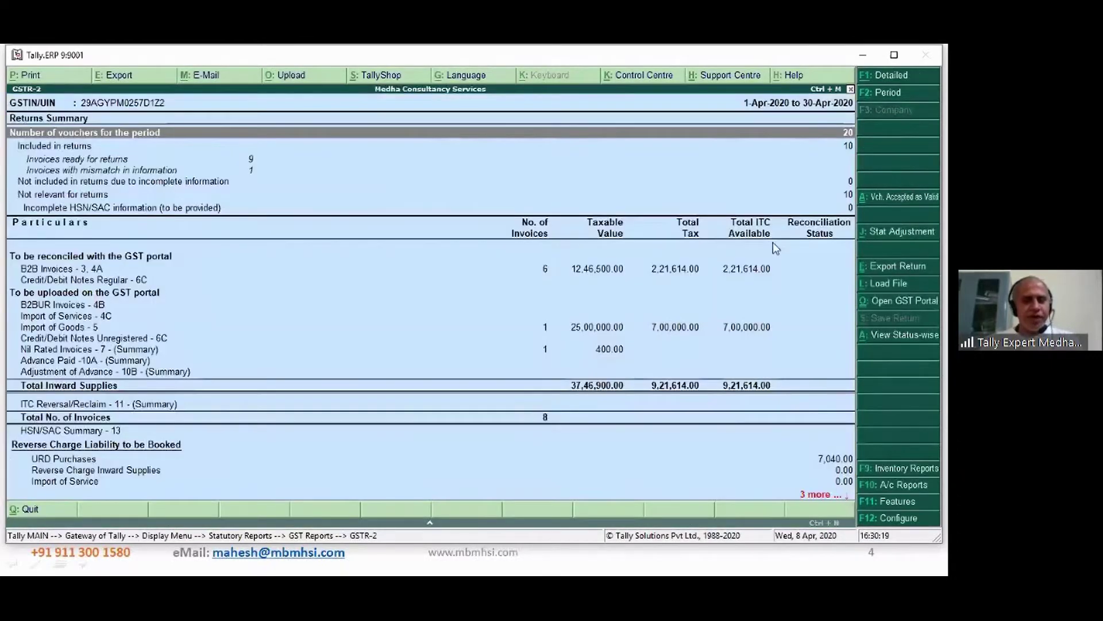
pyautogui.press('Down')
pyautogui.press('Down')
pyautogui.press('Down')
pyautogui.press('Down')
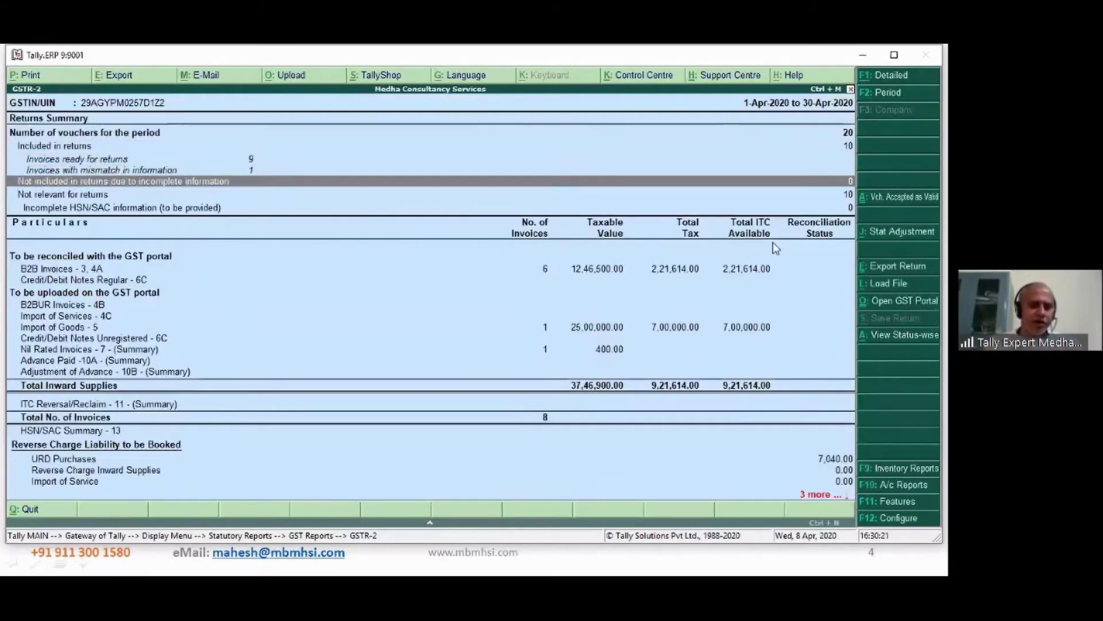
pyautogui.press('Down')
pyautogui.press('Down')
pyautogui.press('Down')
pyautogui.press('Down')
pyautogui.press('Up')
pyautogui.press('Up')
pyautogui.press('Up')
pyautogui.press('Up')
pyautogui.press('Up')
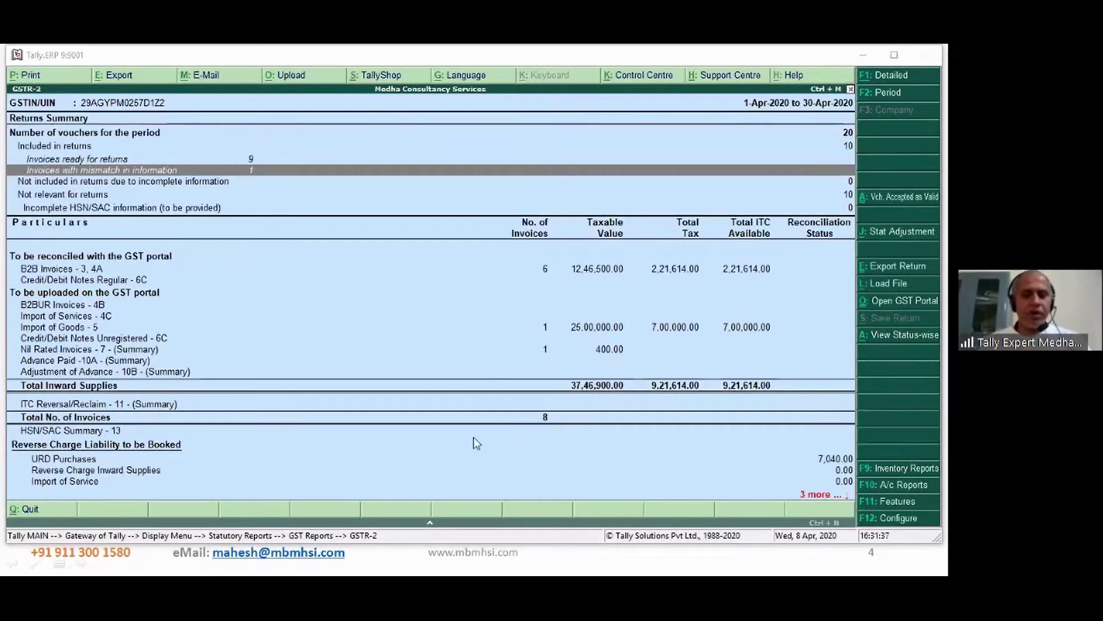
pyautogui.click(472, 469)
# Go from Gateway via Display > Statutory Reports > GST Reports to the April 2020 GSTR-3B summary
pyautogui.press('Escape')
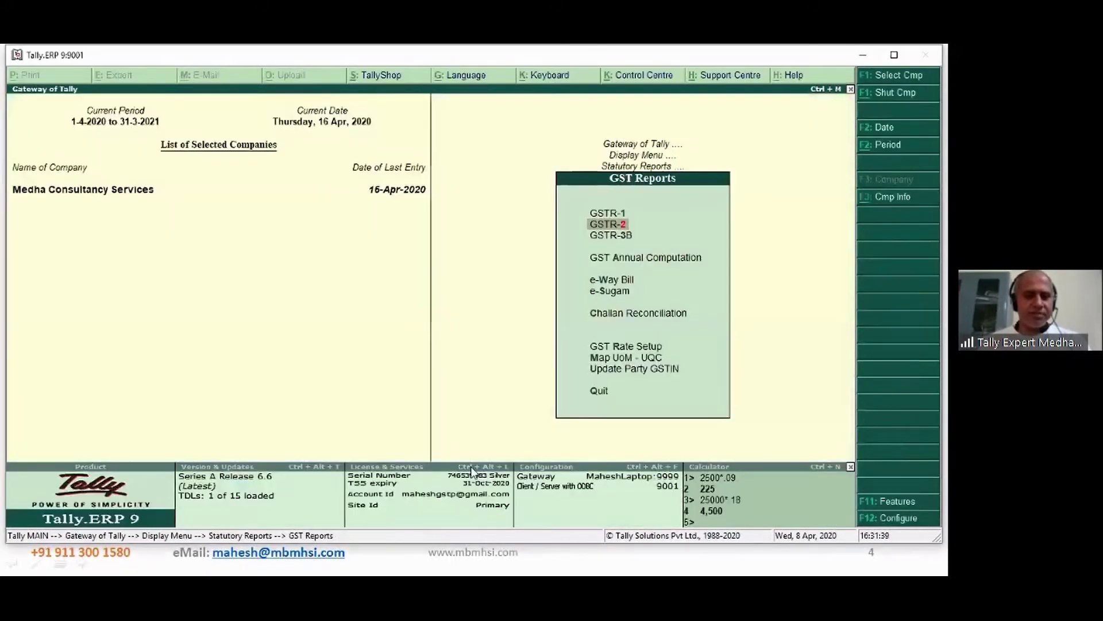
pyautogui.press('Escape')
pyautogui.press('Escape')
pyautogui.press('Escape')
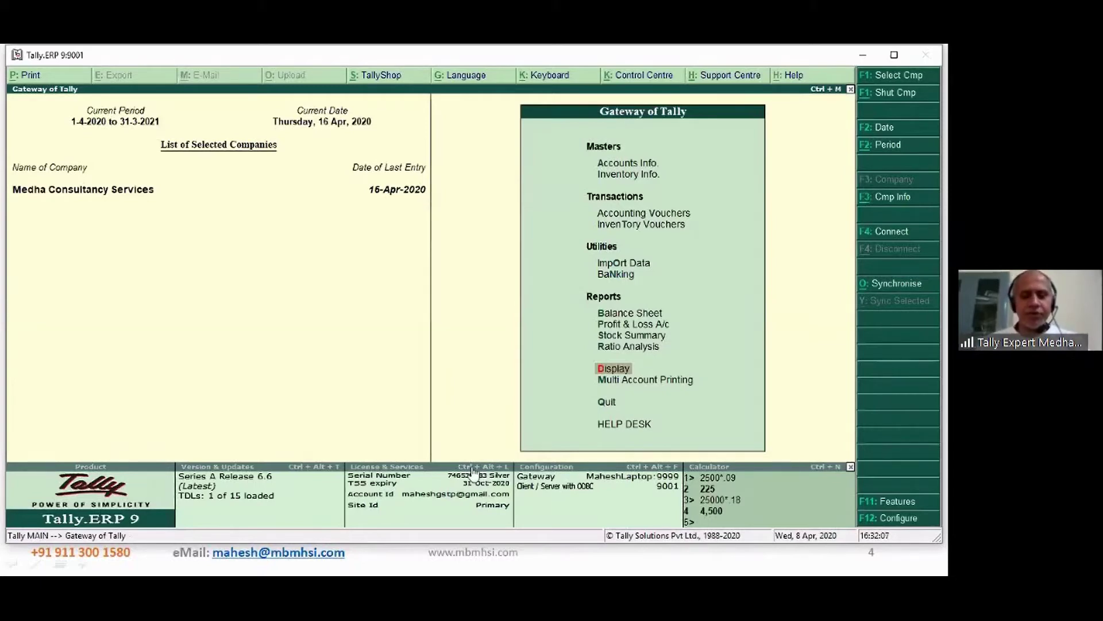
pyautogui.press('Return')
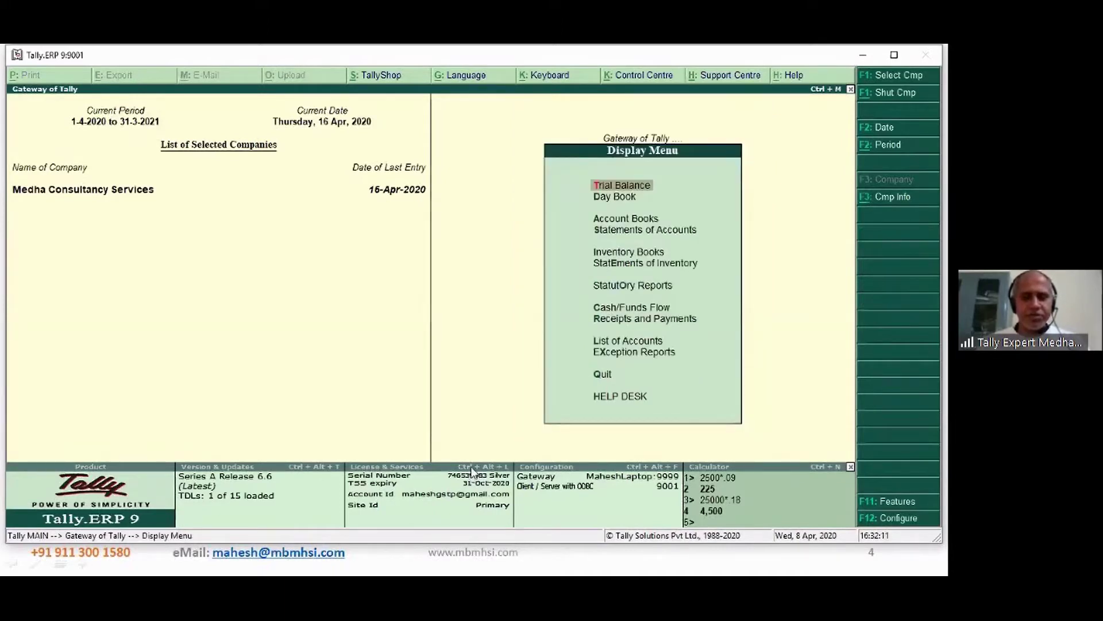
pyautogui.press('o')
pyautogui.press('Return')
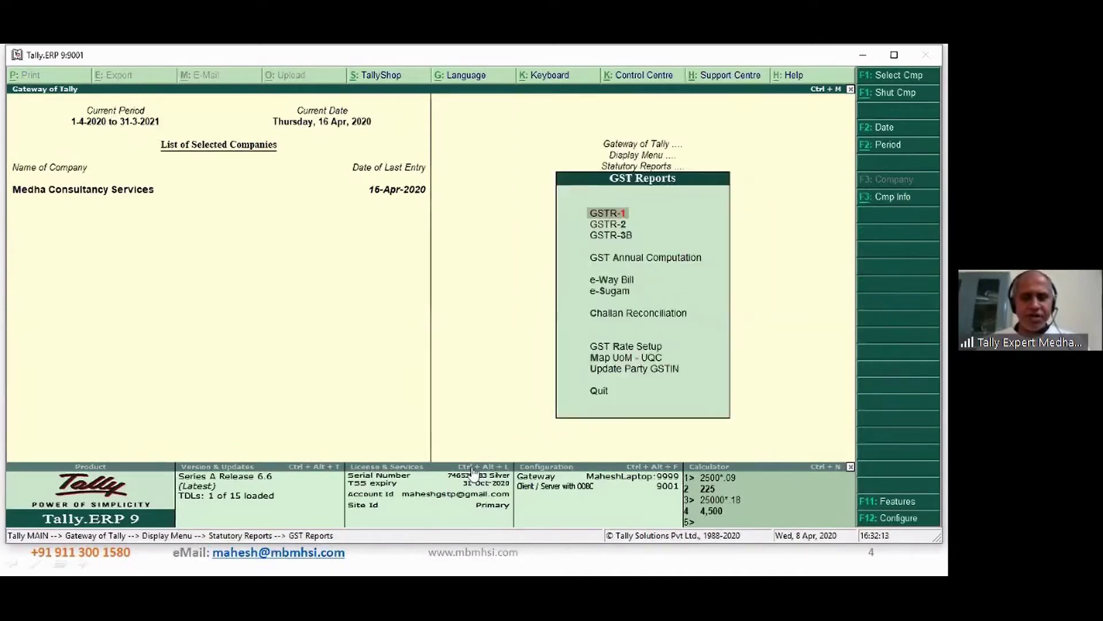
pyautogui.press('Down')
pyautogui.press('Down')
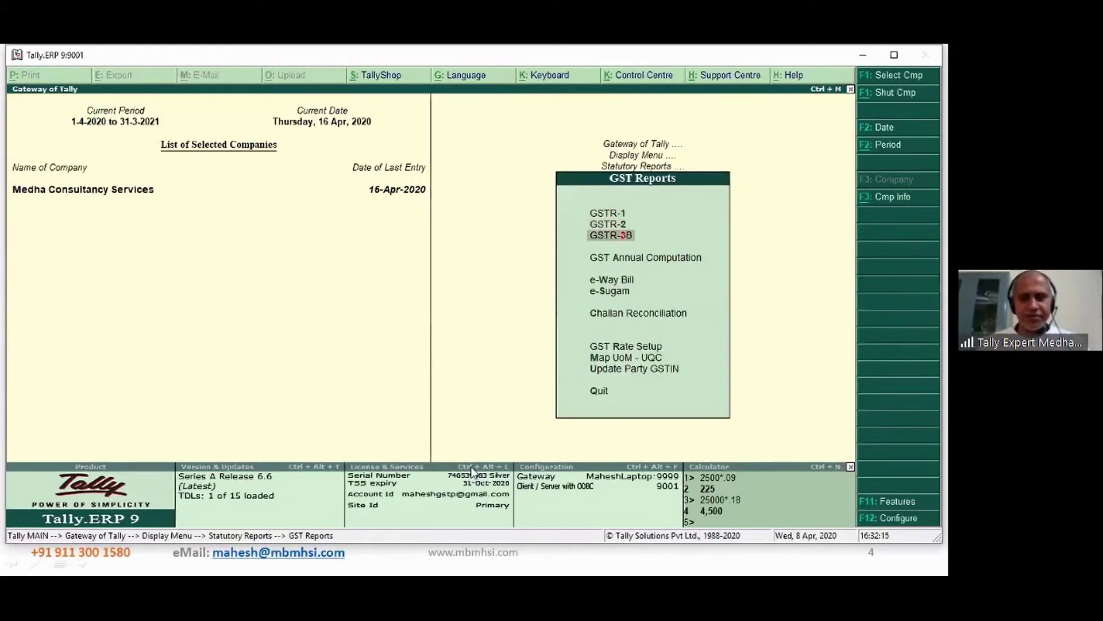
pyautogui.press('Return')
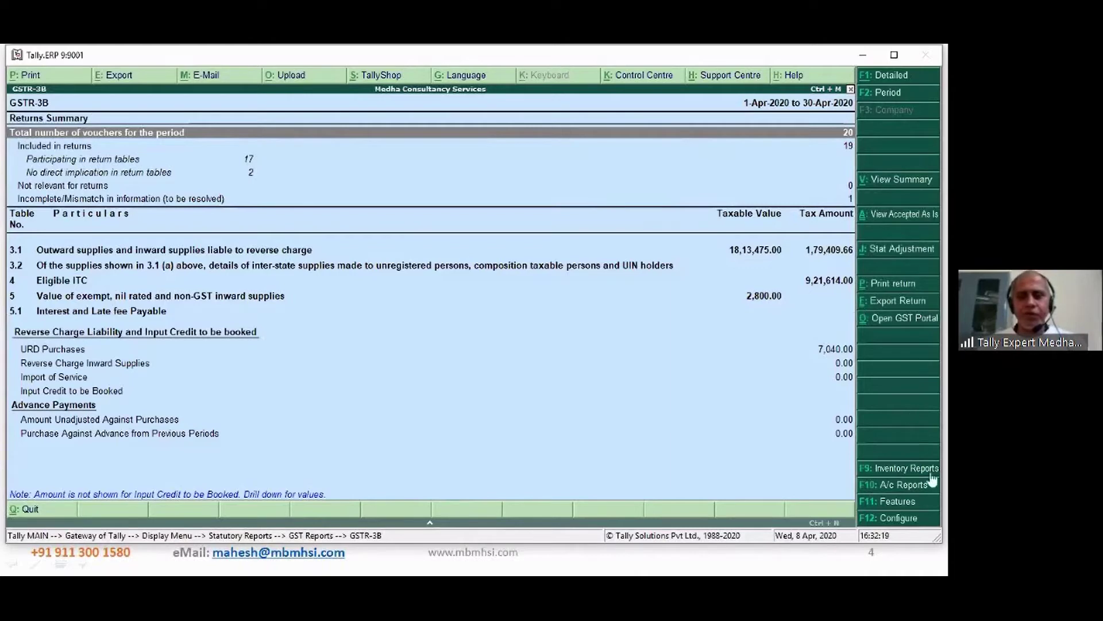
pyautogui.click(897, 517)
pyautogui.write('y')
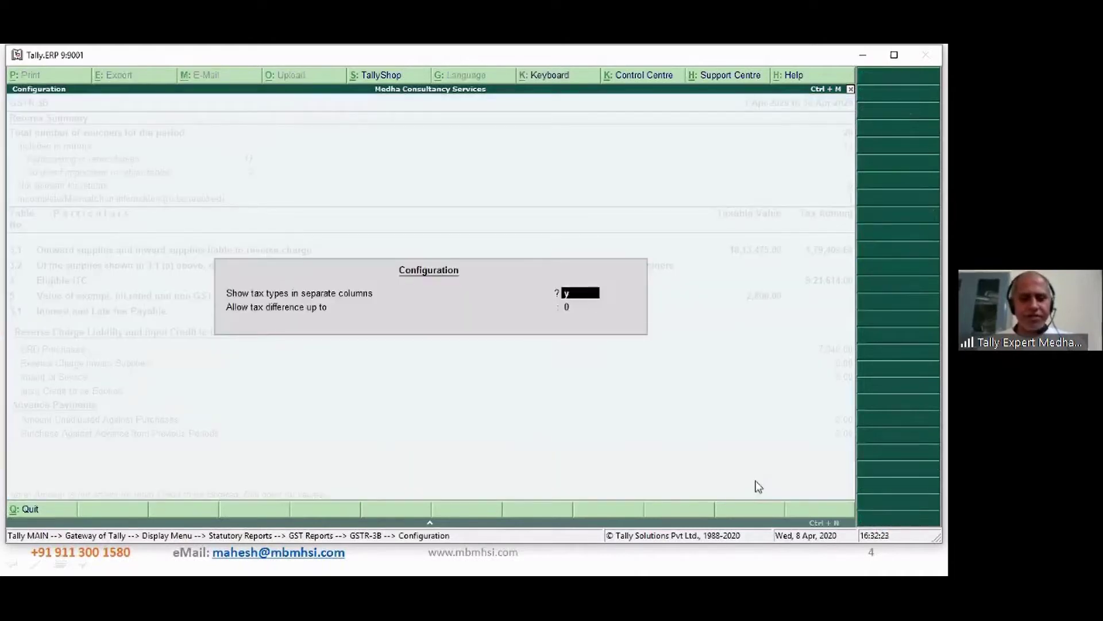
pyautogui.press('Return')
pyautogui.press('Return')
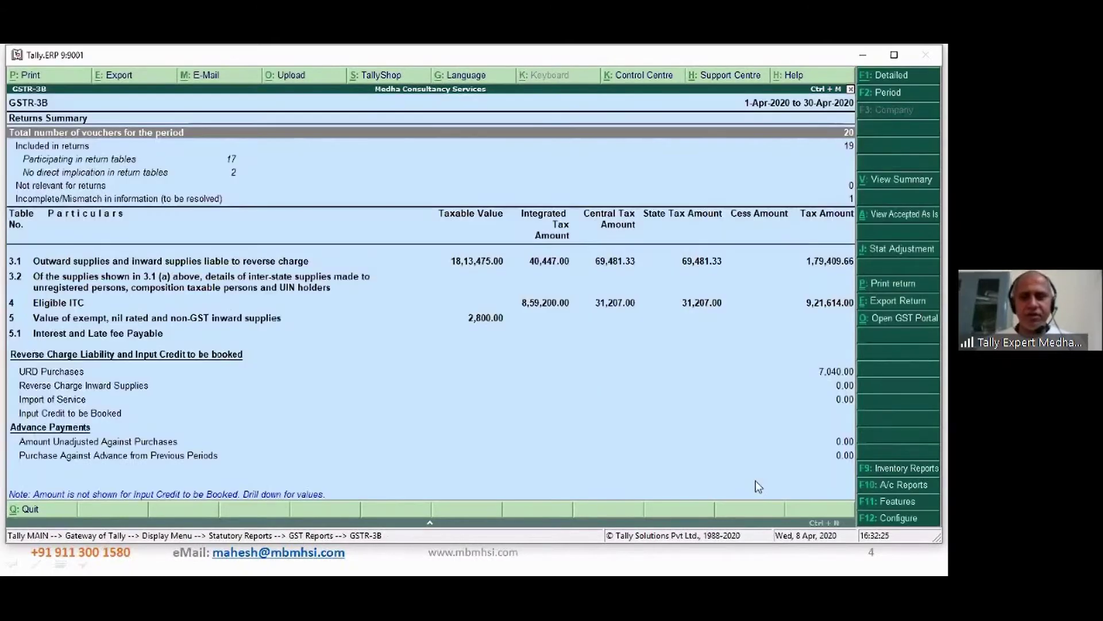
pyautogui.press('Down')
pyautogui.press('Down')
pyautogui.press('Down')
pyautogui.press('Down')
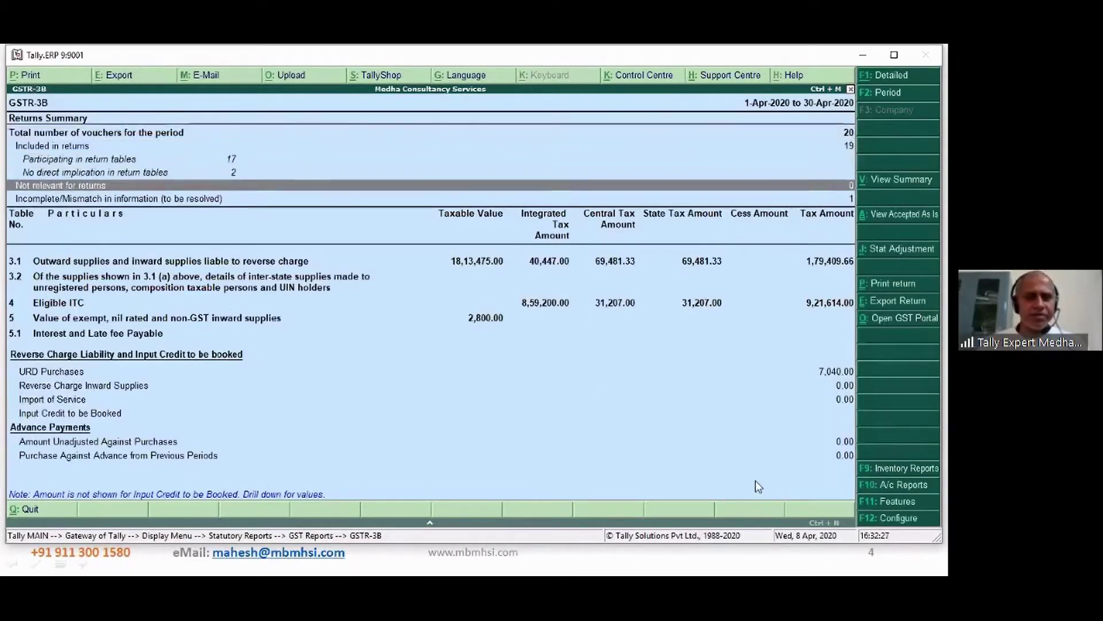
pyautogui.press('Down')
pyautogui.press('Down')
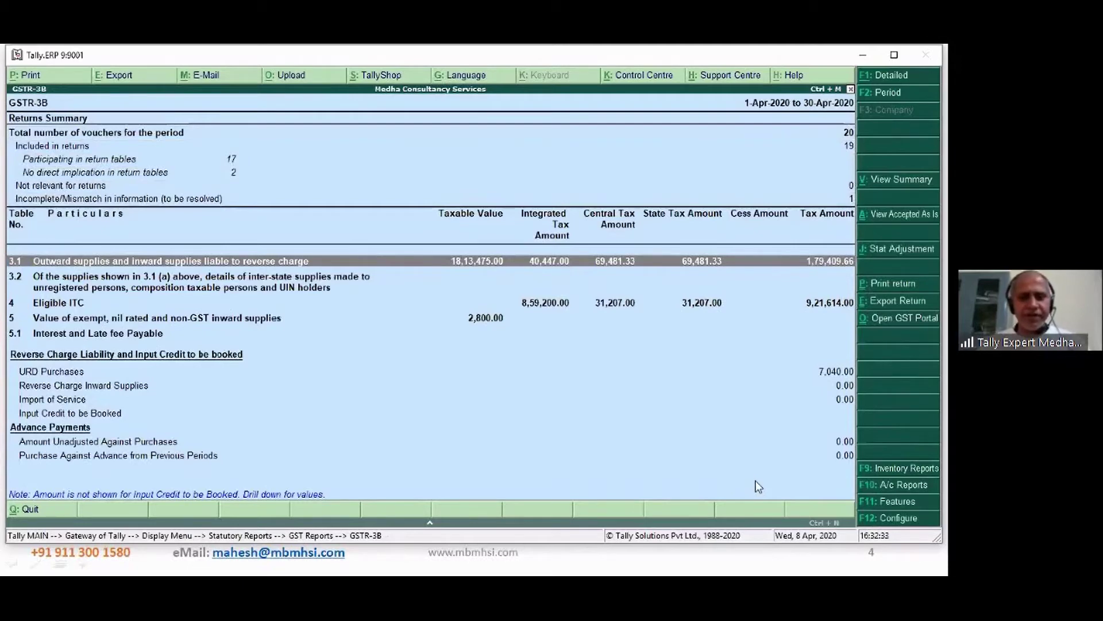
pyautogui.press('Down')
pyautogui.press('Up')
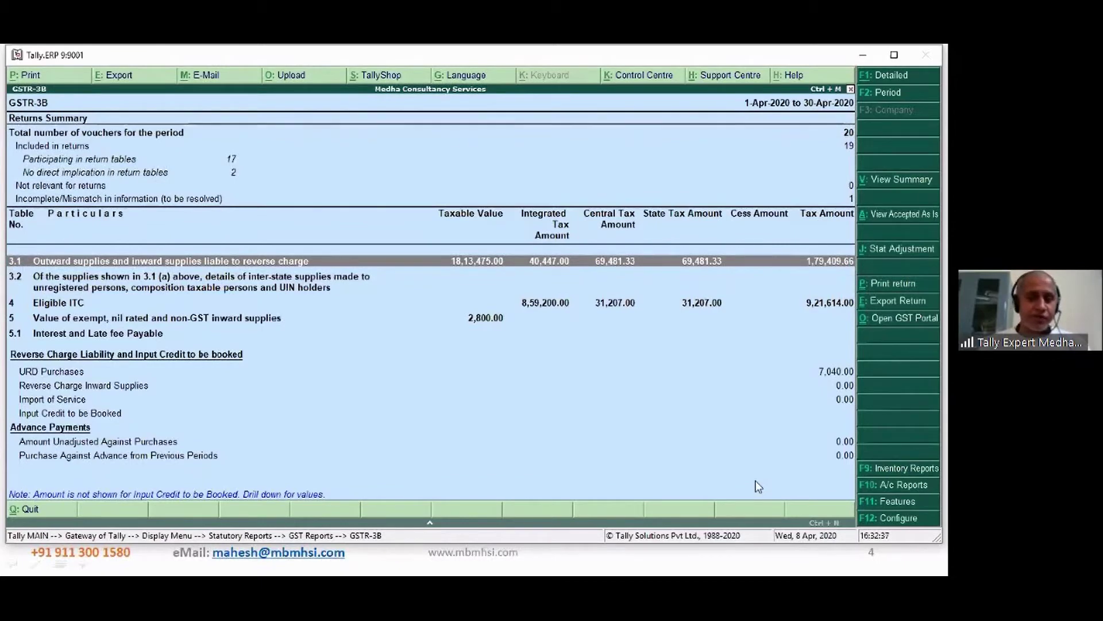
pyautogui.press('Down')
pyautogui.press('Down')
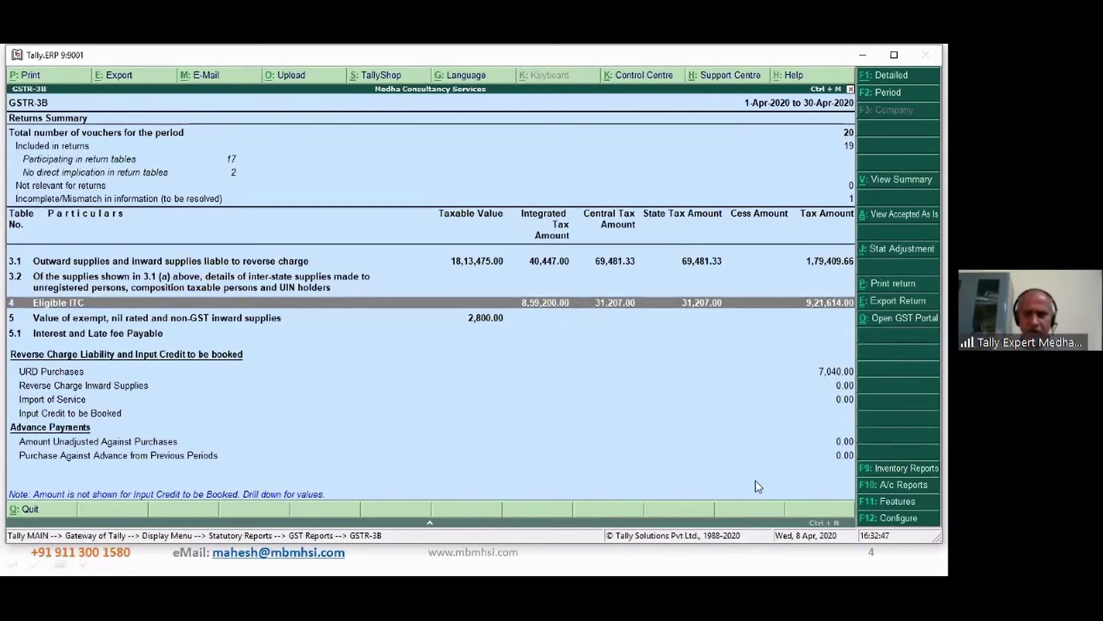
# Expand Eligible ITC in GSTR-3B and drill into URD Purchases, showing 7,040.00 tax liability
pyautogui.hotkey('shift', 'Return')
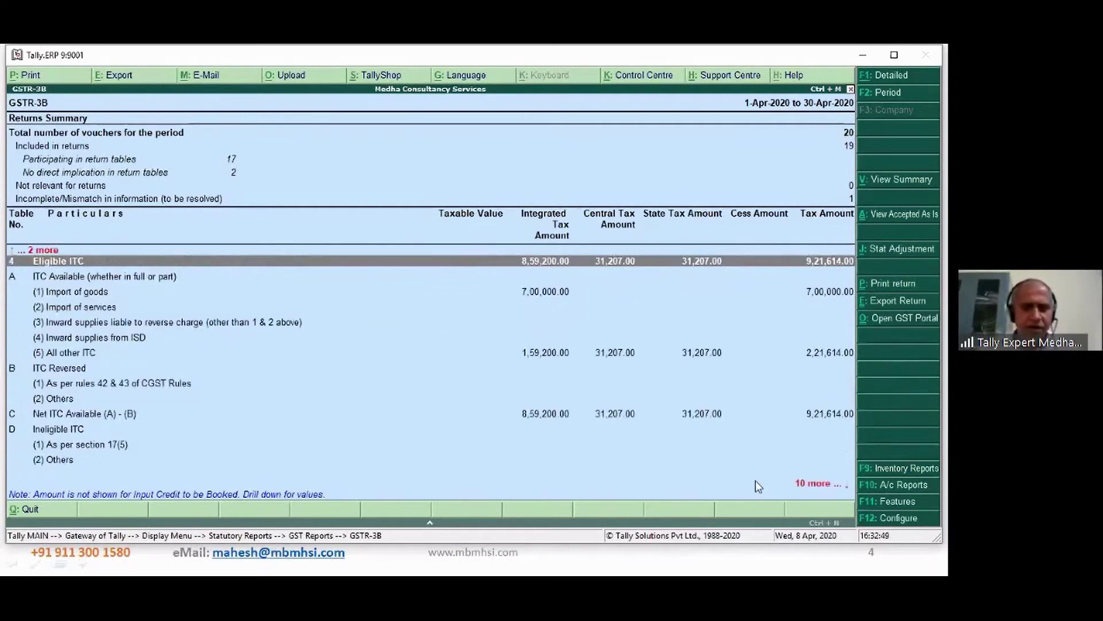
pyautogui.press('Up')
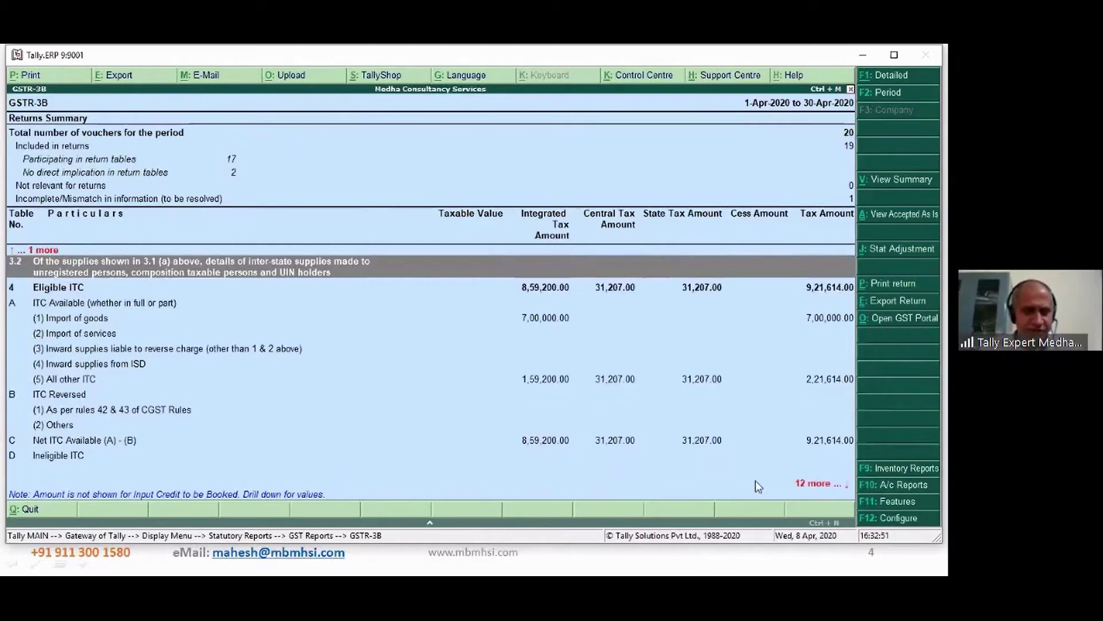
pyautogui.press('Down')
pyautogui.press('Down')
pyautogui.press('Down')
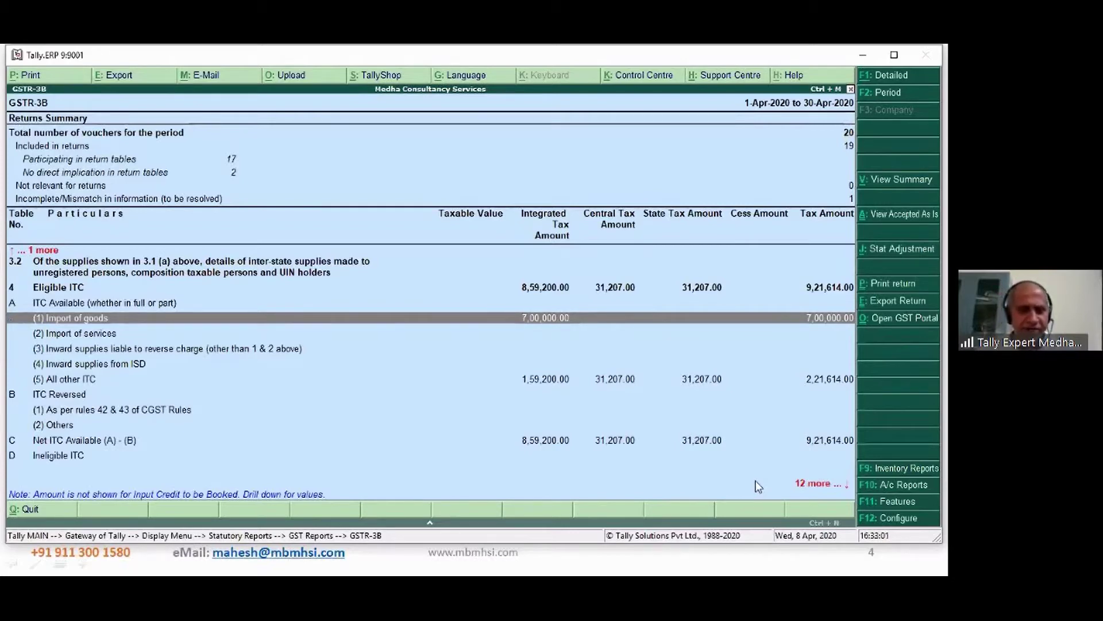
pyautogui.press('Down')
pyautogui.press('Down')
pyautogui.press('Down')
pyautogui.press('Down')
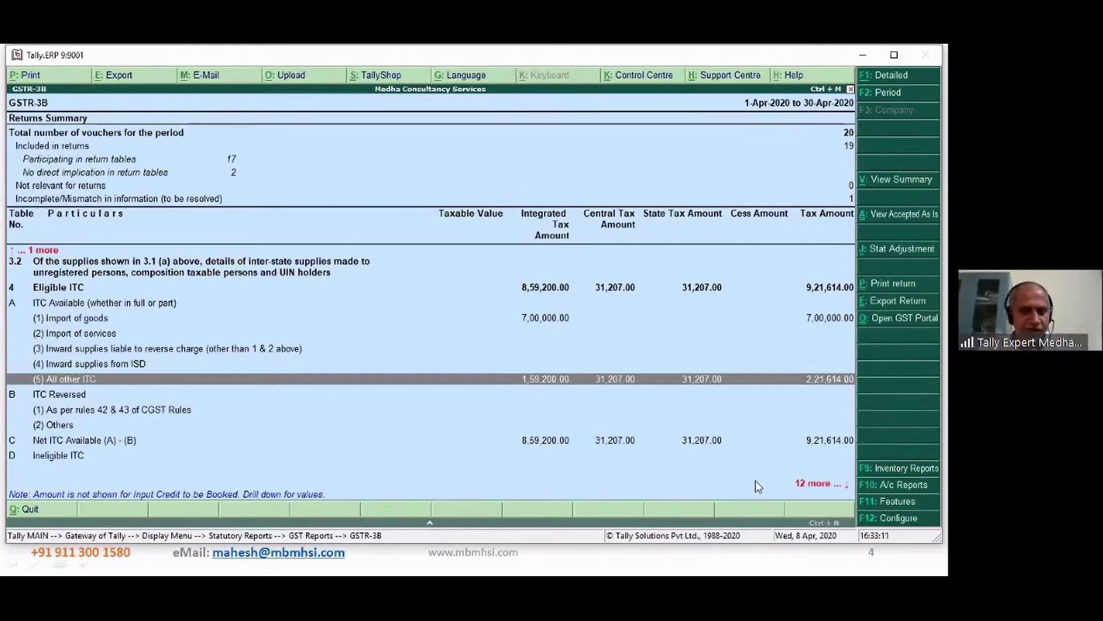
pyautogui.press('Down')
pyautogui.press('Down')
pyautogui.press('Down')
pyautogui.press('Down')
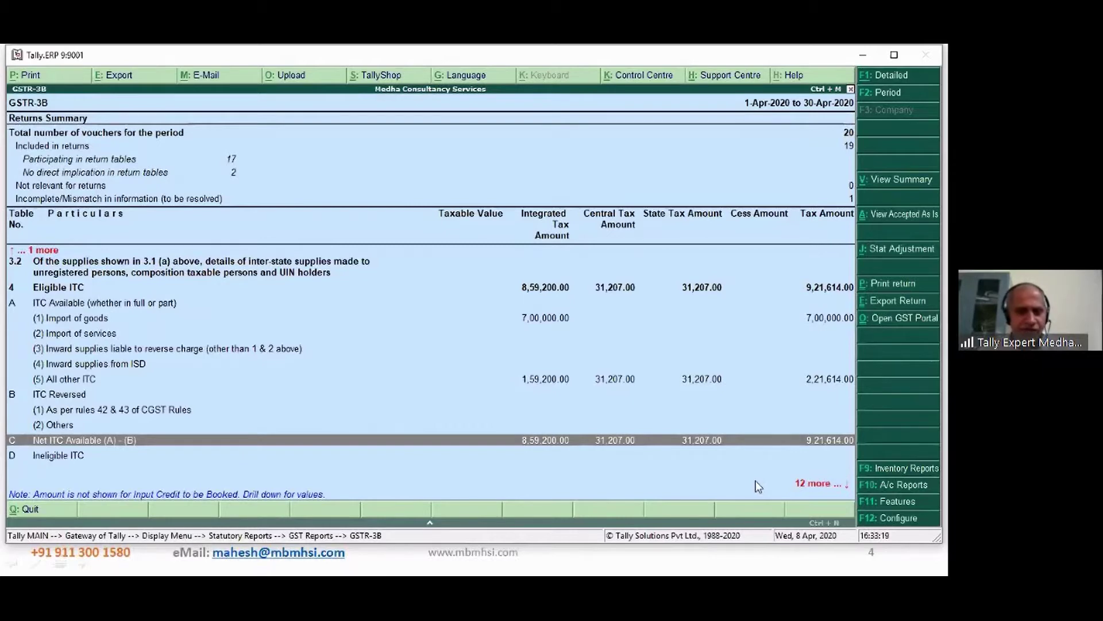
pyautogui.press('Down')
pyautogui.press('Down')
pyautogui.press('Down')
pyautogui.press('Down')
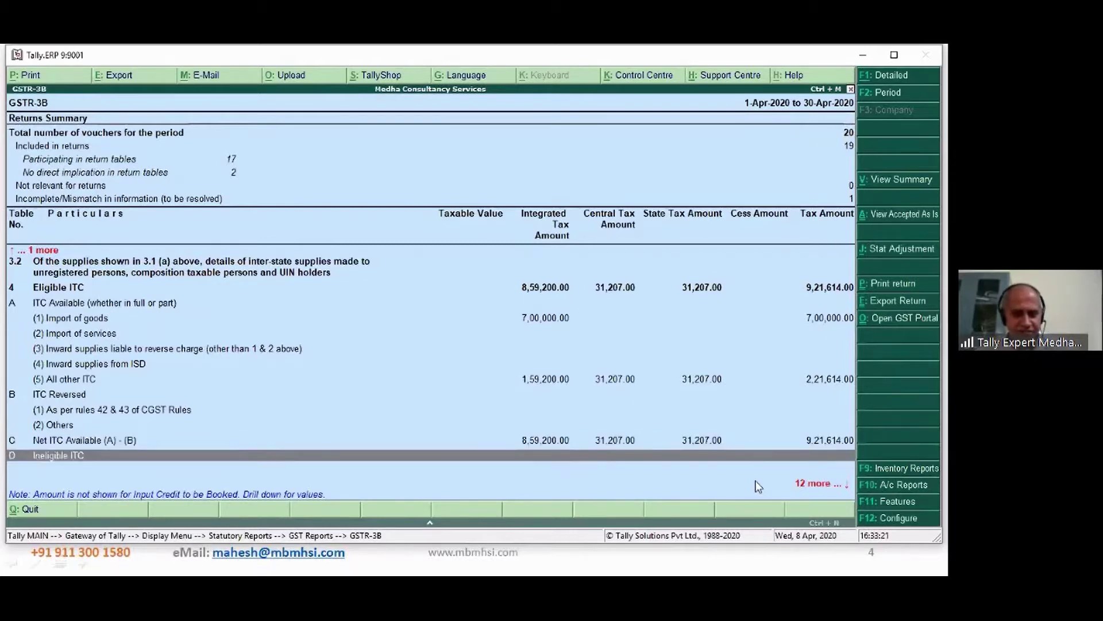
pyautogui.press('Down')
pyautogui.press('Down')
pyautogui.press('Down')
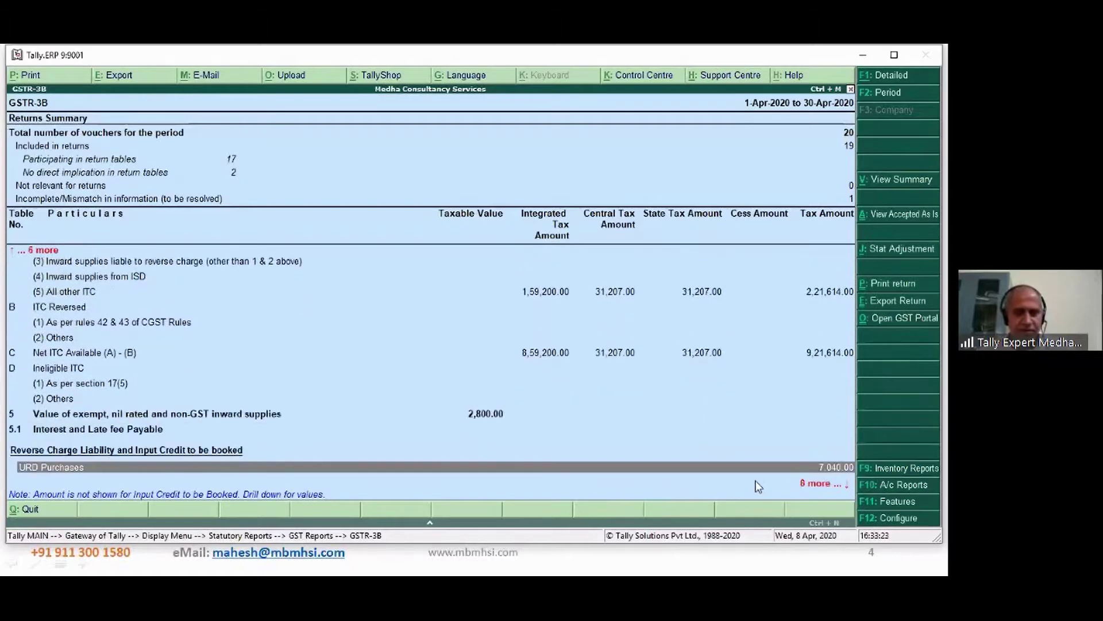
pyautogui.press('Up')
pyautogui.press('Up')
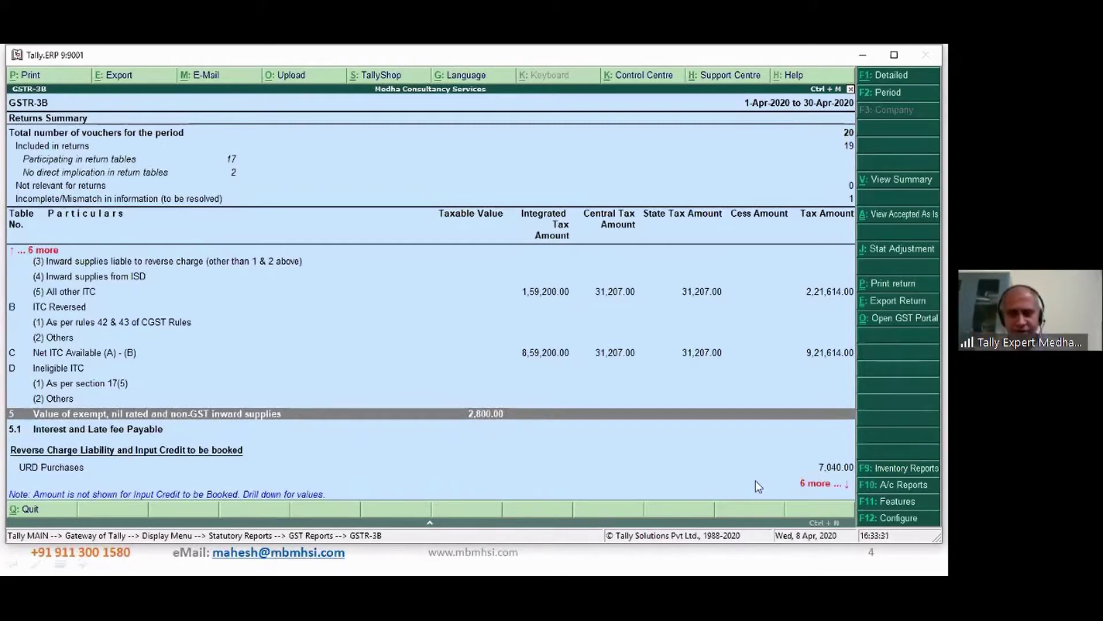
pyautogui.press('Down')
pyautogui.press('Down')
pyautogui.press('Up')
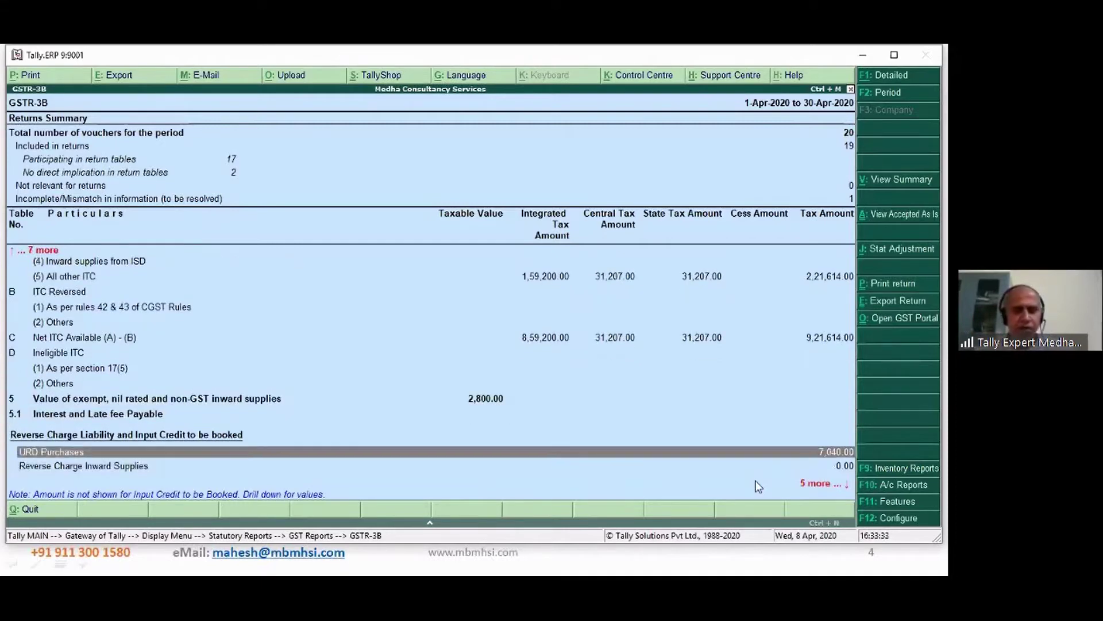
pyautogui.press('Down')
pyautogui.press('Down')
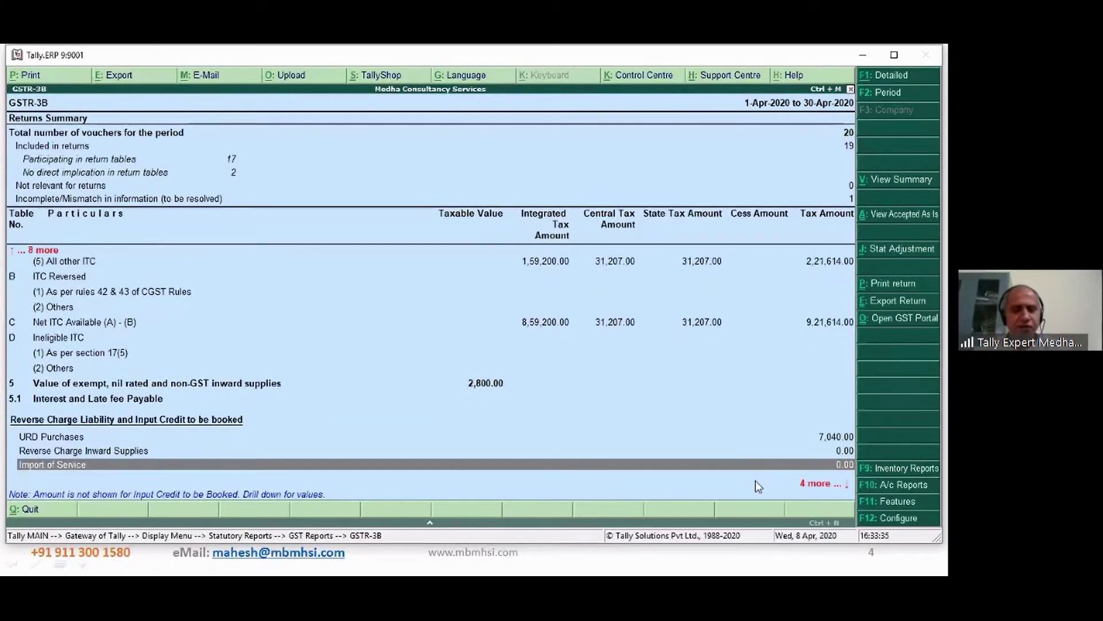
pyautogui.press('Up')
pyautogui.press('Up')
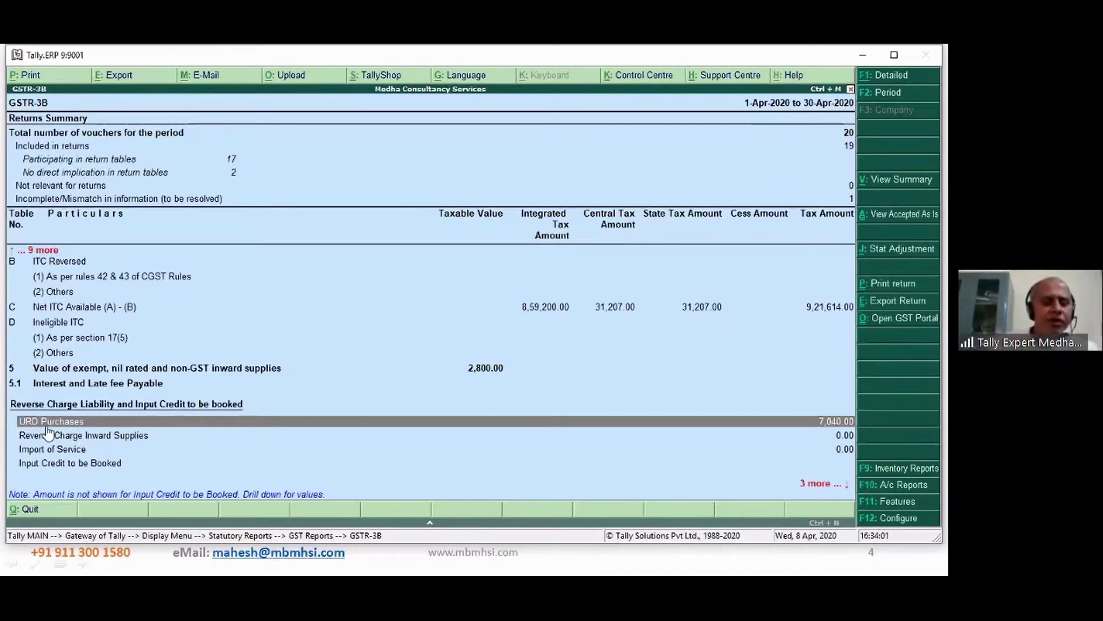
pyautogui.click(48, 424)
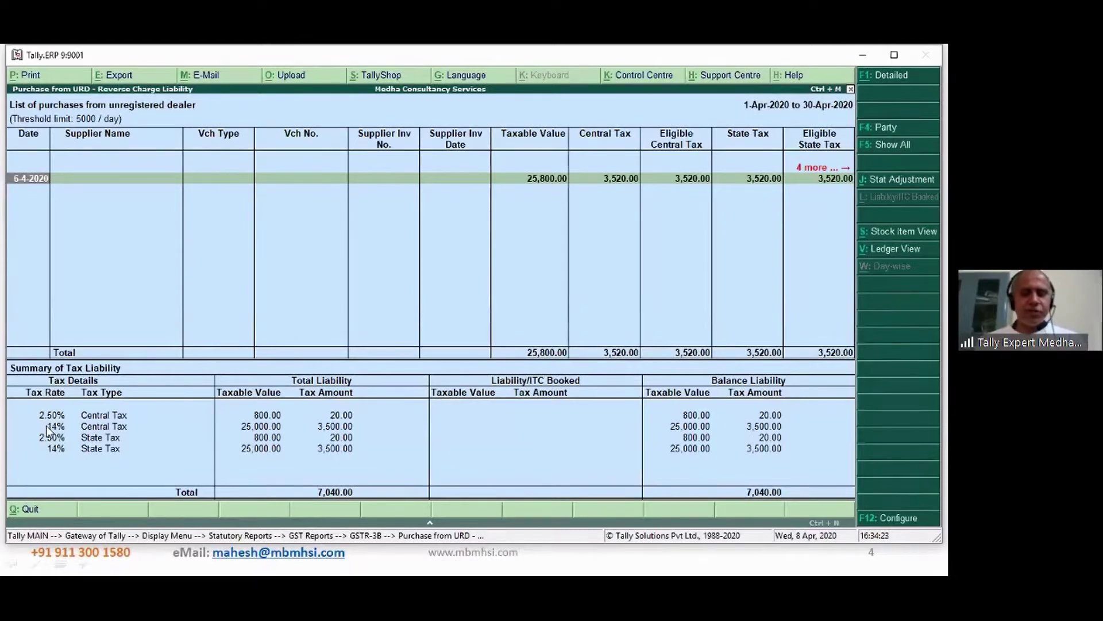
# Close the Purchase from URD and GSTR-3B reports, returning to the GST Reports menu
pyautogui.press('Escape')
pyautogui.press('Escape')
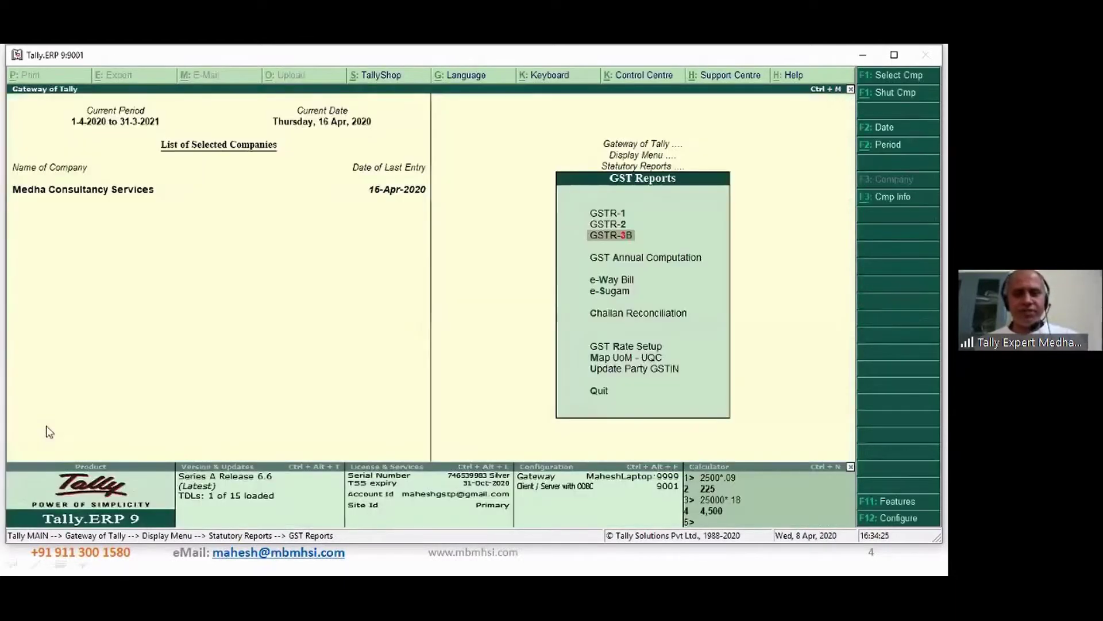
pyautogui.press('Escape')
pyautogui.press('Escape')
pyautogui.press('Escape')
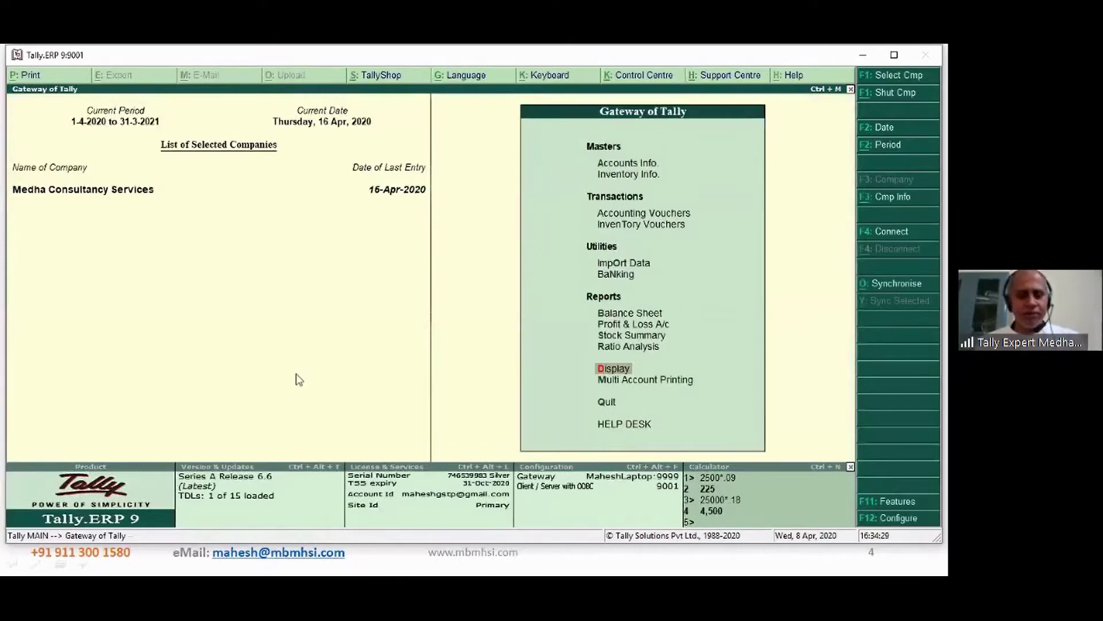
# Start a new Journal voucher No. 4 dated 30-Apr-2020
pyautogui.click(666, 218)
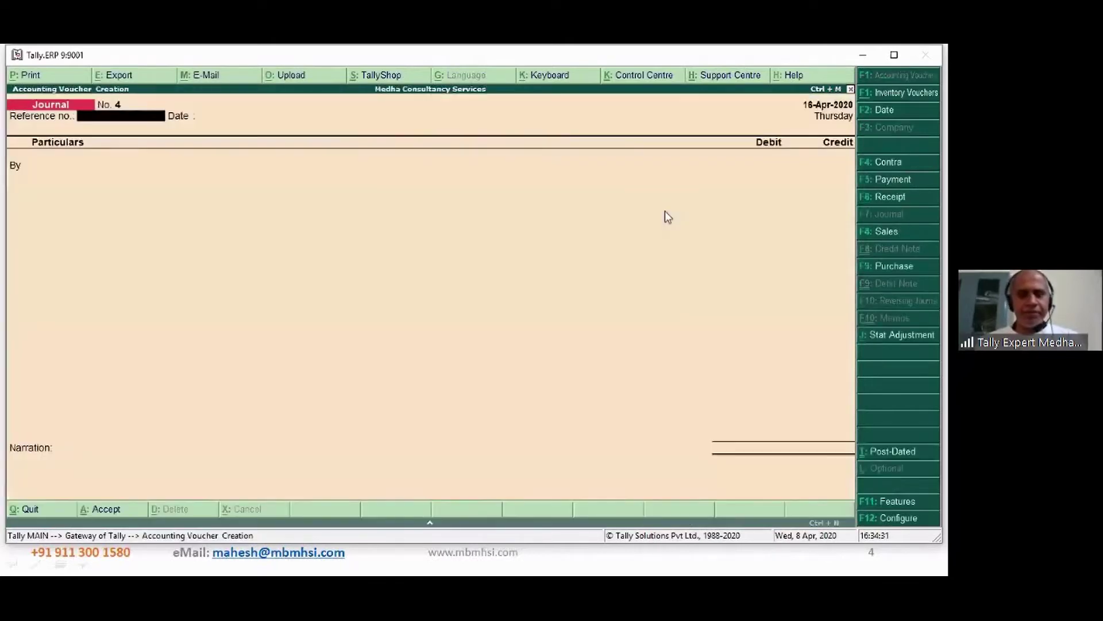
pyautogui.press('F2')
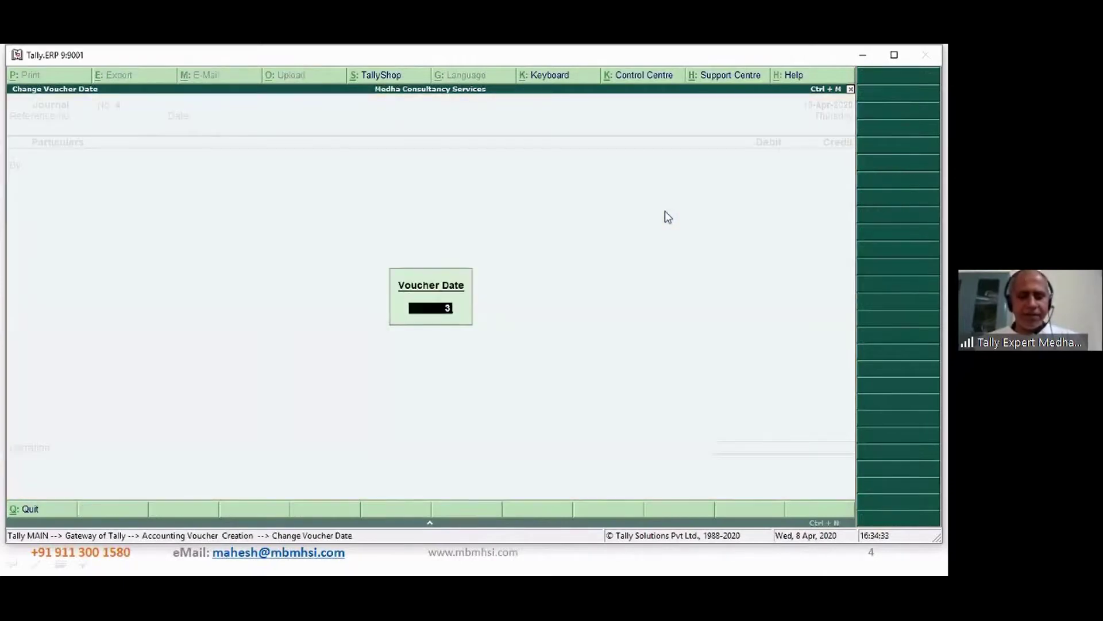
pyautogui.write('30')
pyautogui.press('Return')
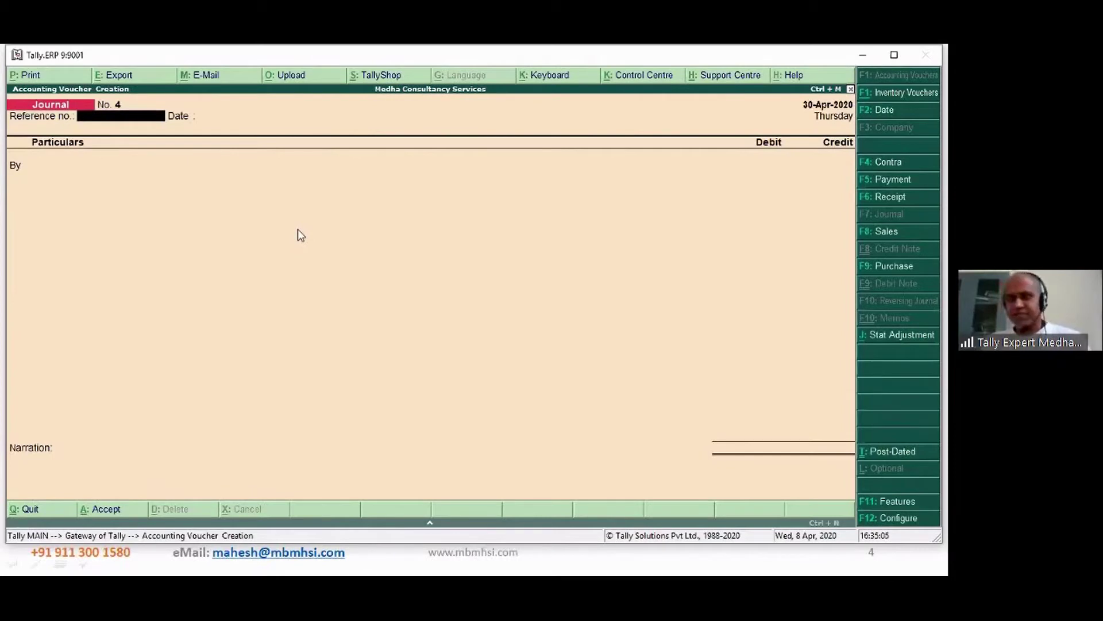
# Make Journal No. 4 a GST Stat Adjustment with nature Increase of Input Tax Credit
pyautogui.click(901, 335)
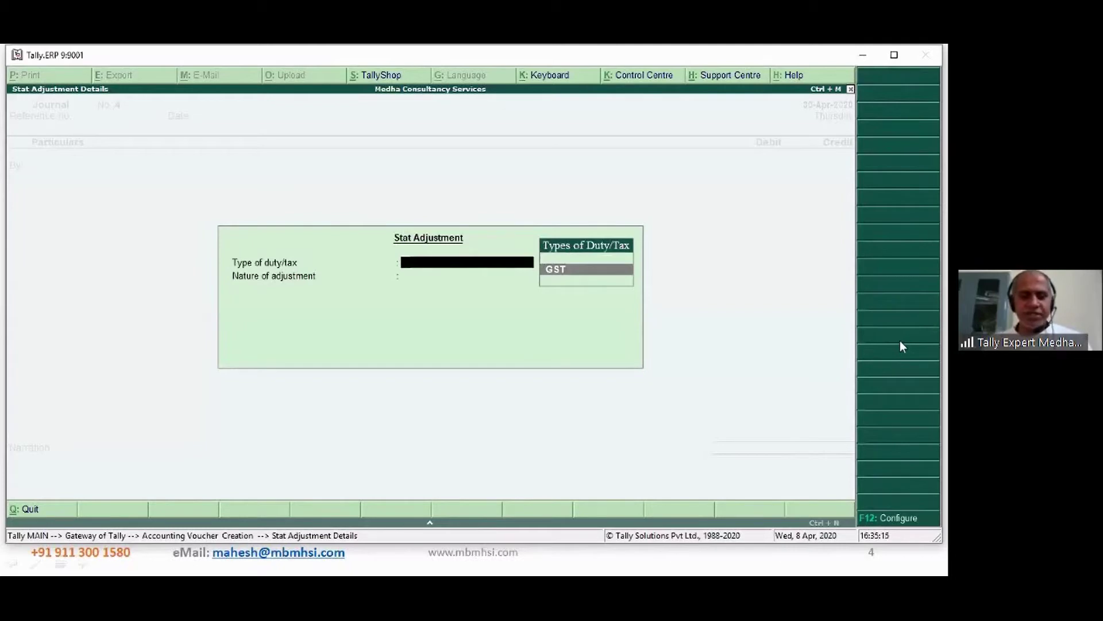
pyautogui.press('Return')
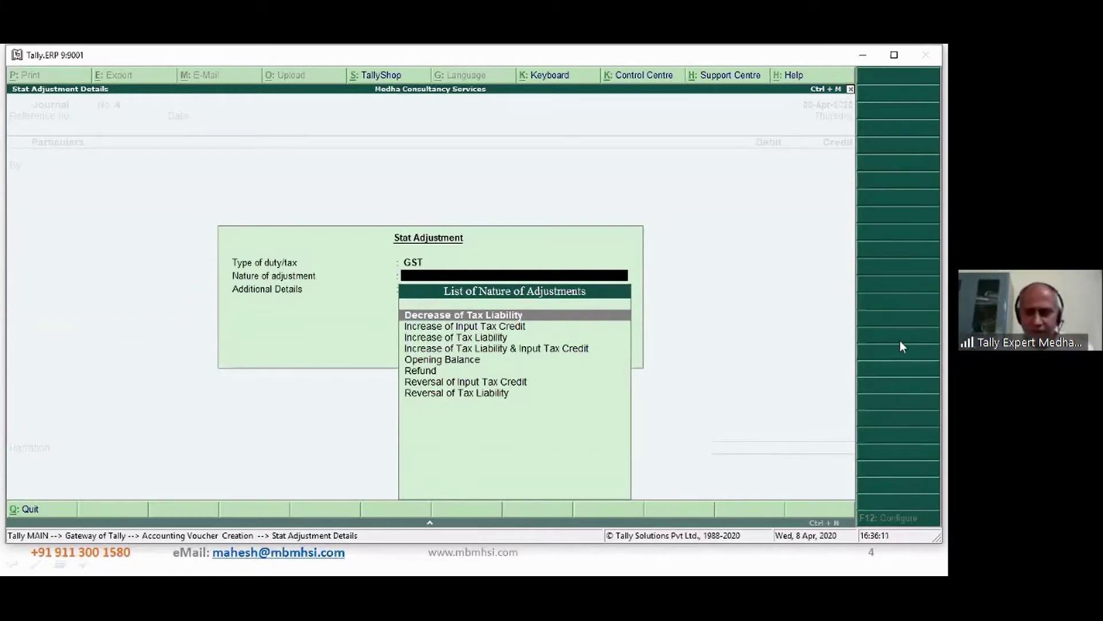
pyautogui.press('Down')
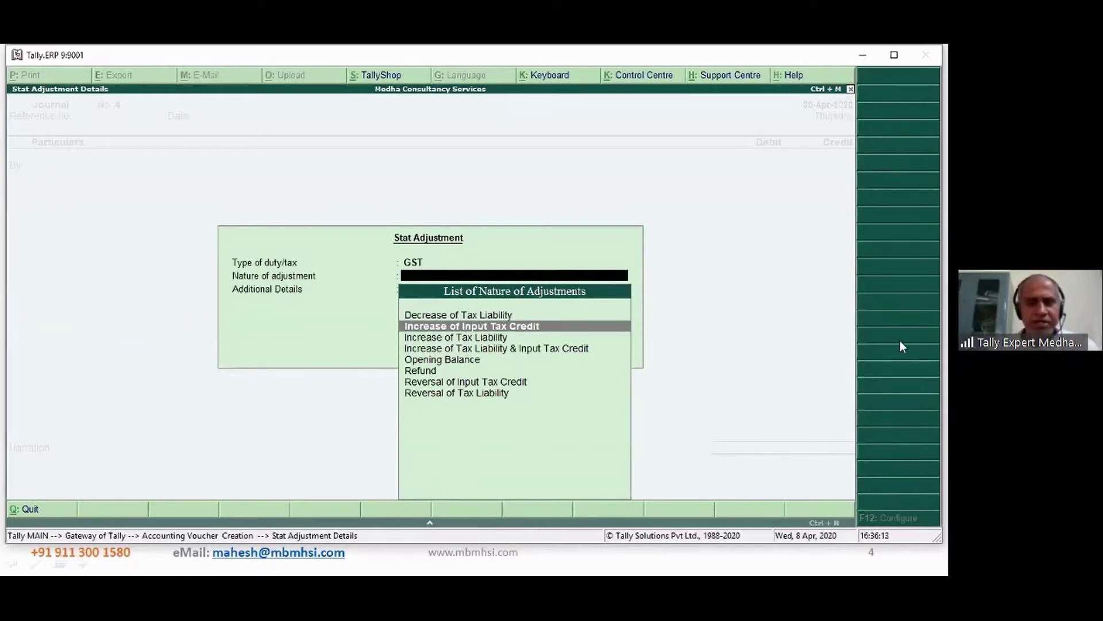
pyautogui.press('Return')
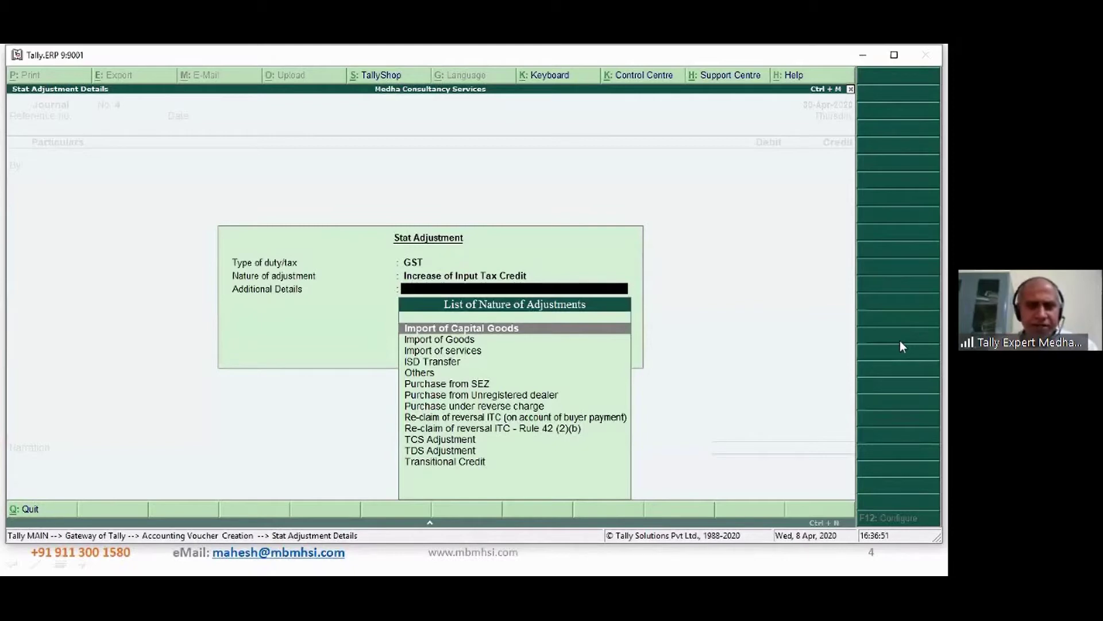
# Set the Stat Adjustment's Additional Details to Purchase from Unregistered dealer
pyautogui.press('Down')
pyautogui.press('Down')
pyautogui.press('Down')
pyautogui.press('Down')
pyautogui.press('Down')
pyautogui.press('Down')
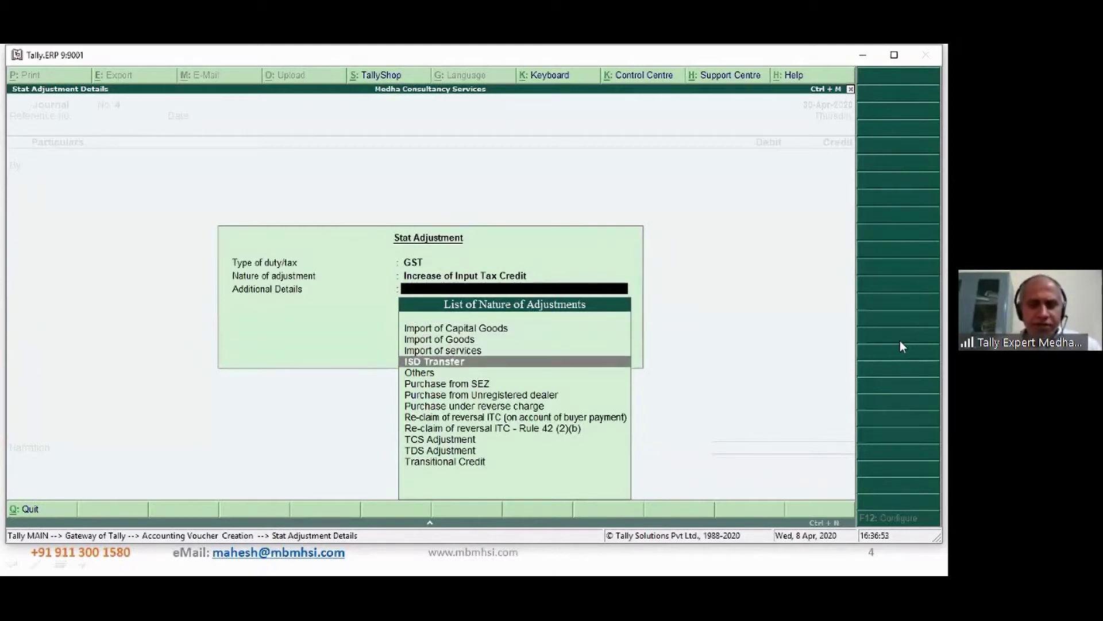
pyautogui.press('Down')
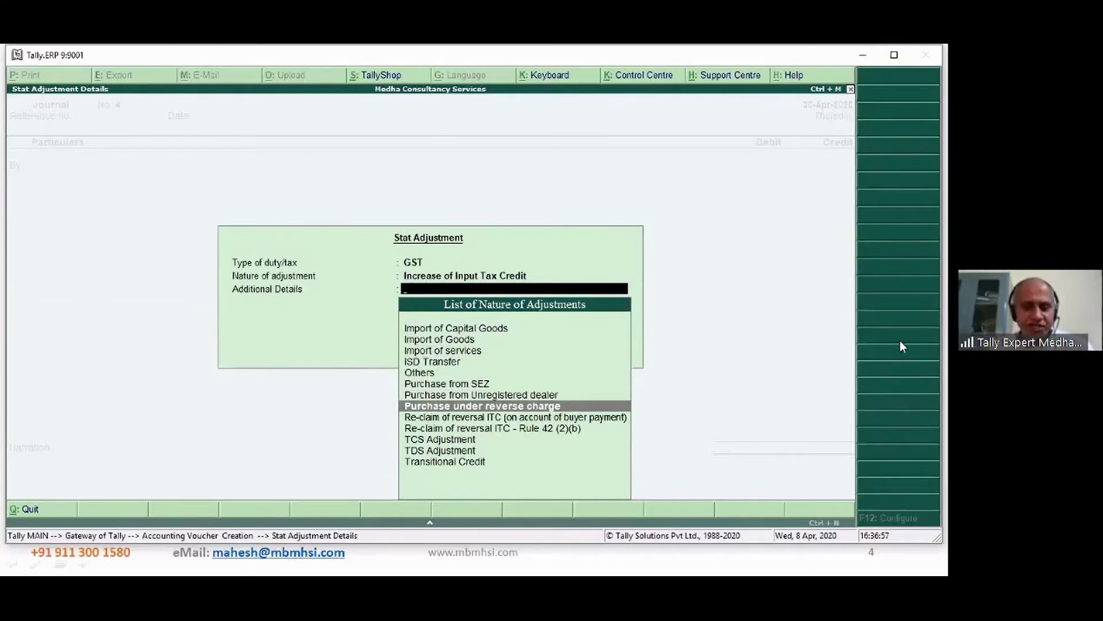
pyautogui.press('Up')
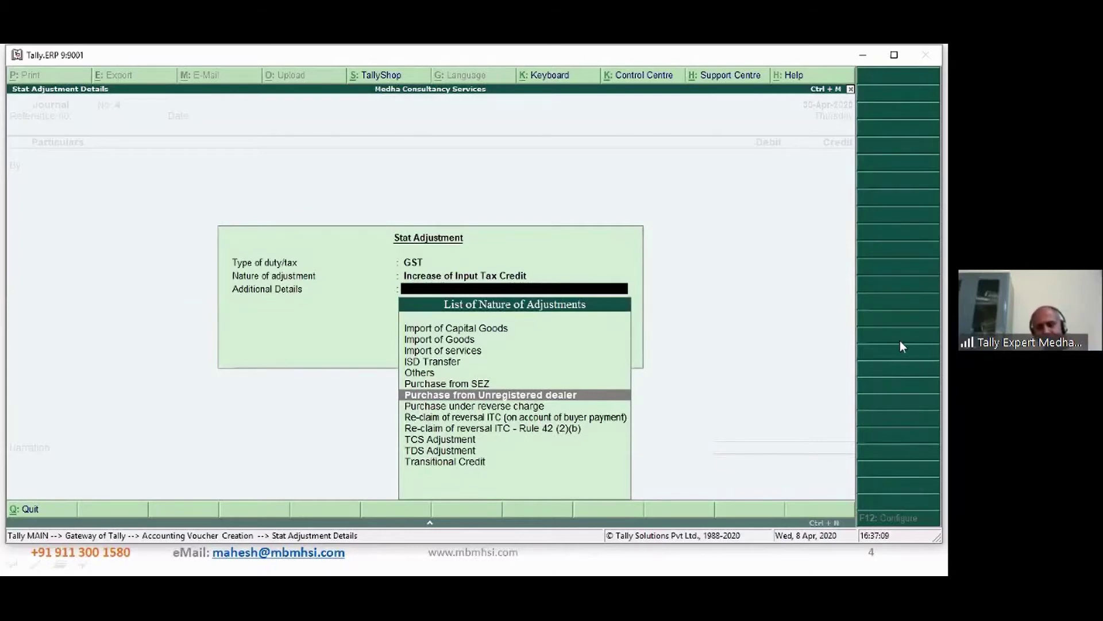
pyautogui.press('Return')
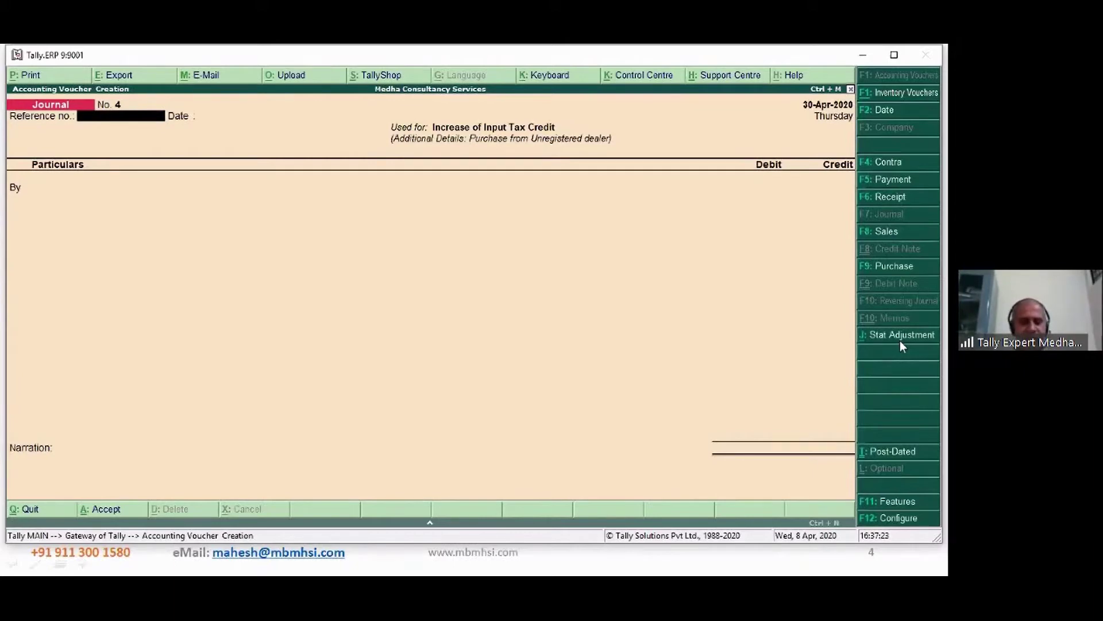
# Create ledger 'Tax on URD Pur' under Indirect Expenses with GST Not Applicable for the first journal line
pyautogui.press('Return')
pyautogui.press('Return')
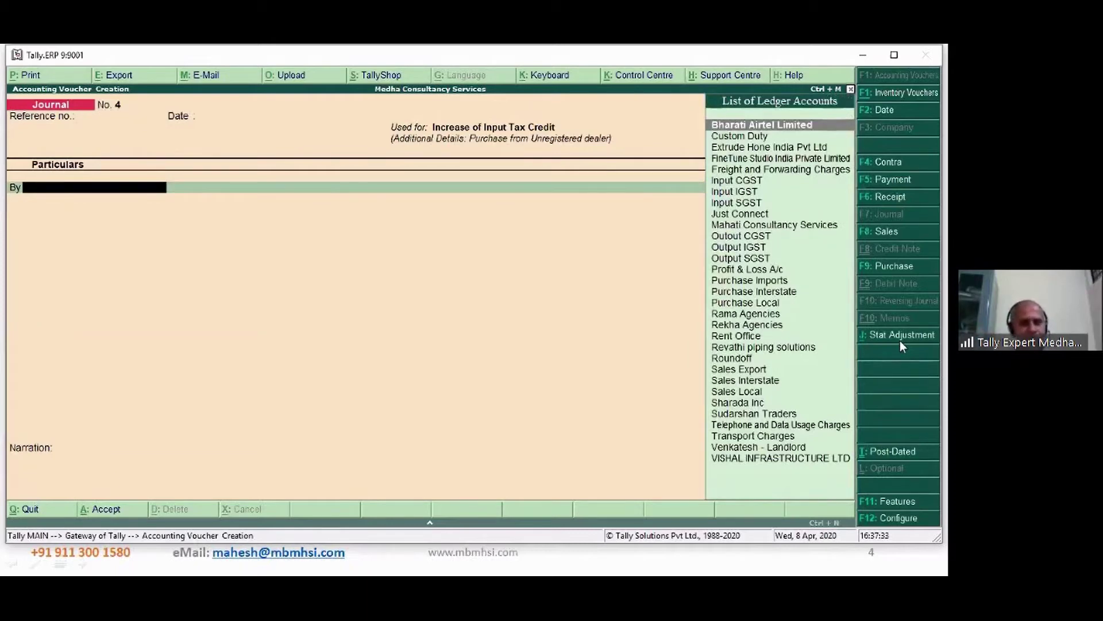
pyautogui.hotkey('alt', 'c')
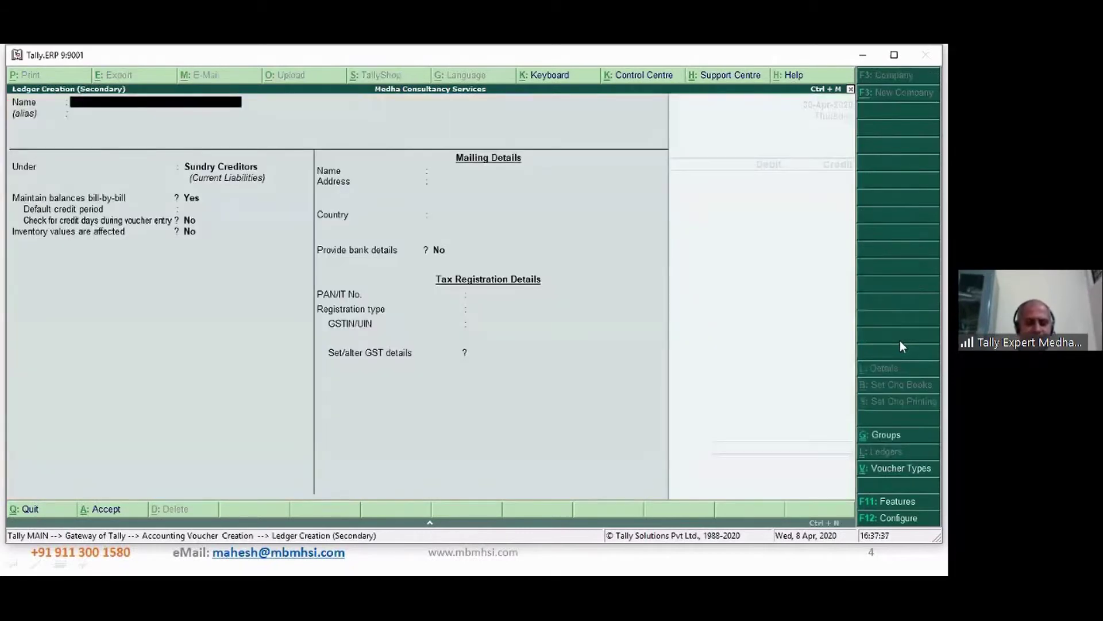
pyautogui.write('Tax')
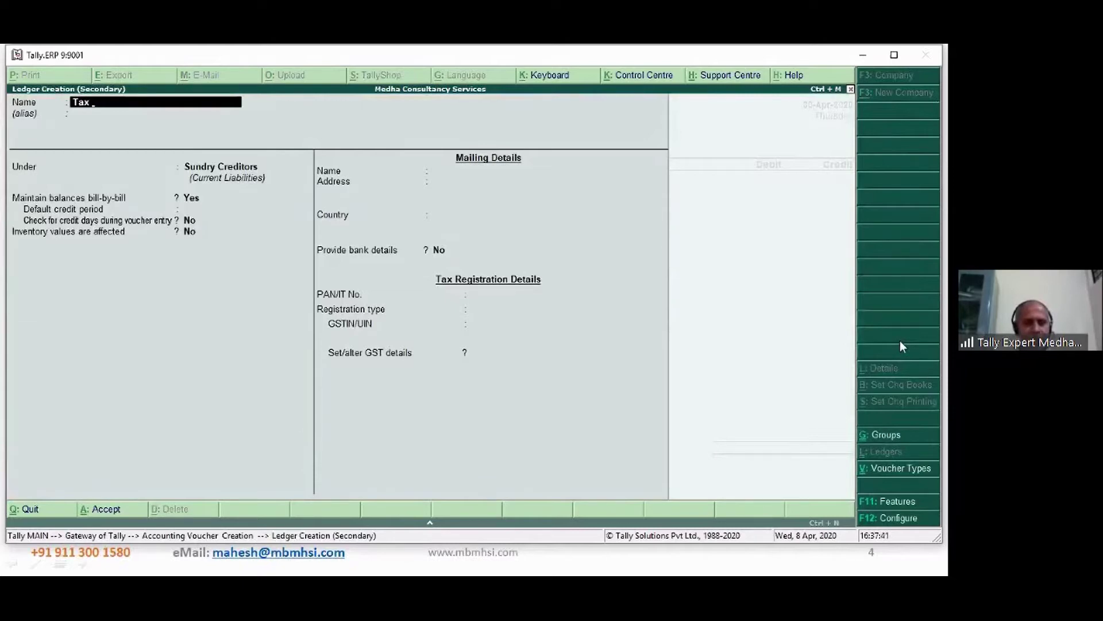
pyautogui.write('on URD Pur')
pyautogui.press('Return')
pyautogui.press('Return')
pyautogui.write('e')
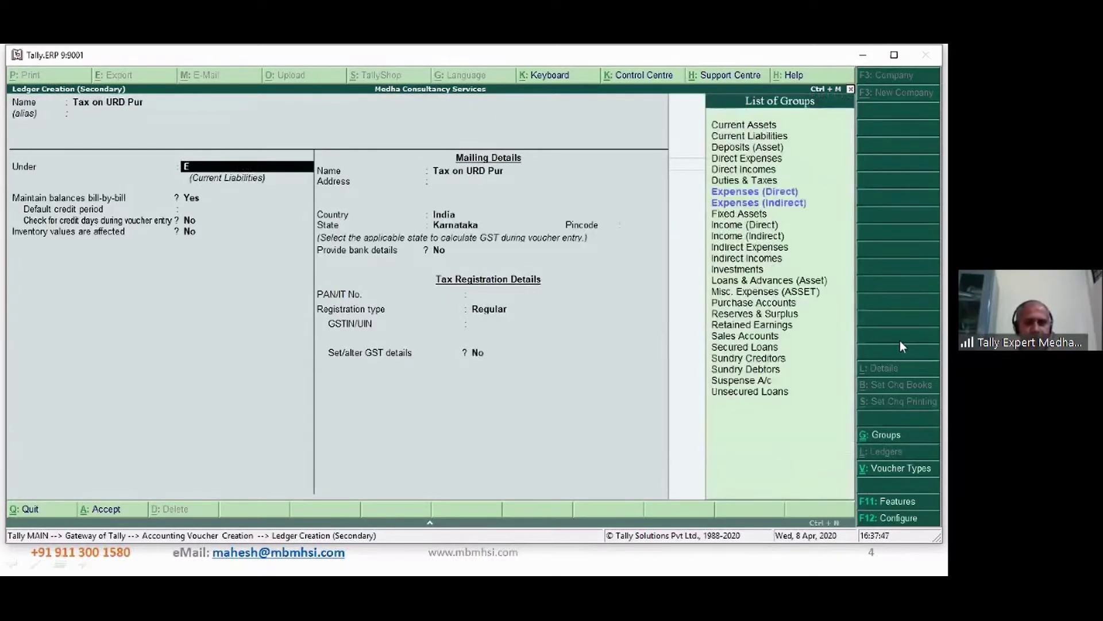
pyautogui.press('Down')
pyautogui.press('Return')
pyautogui.press('Return')
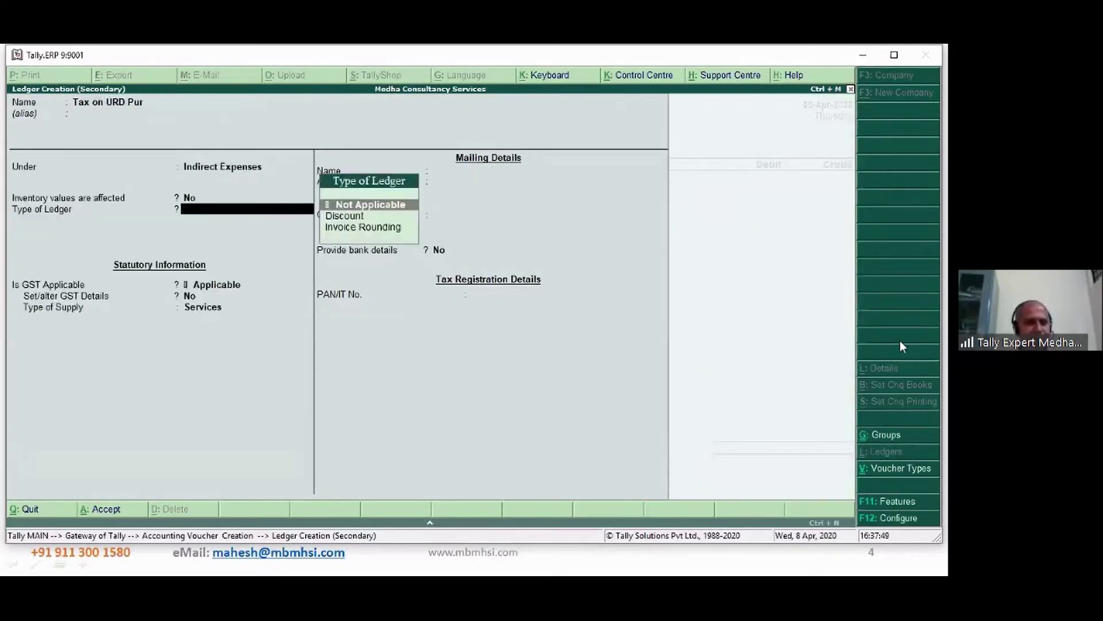
pyautogui.press('Return')
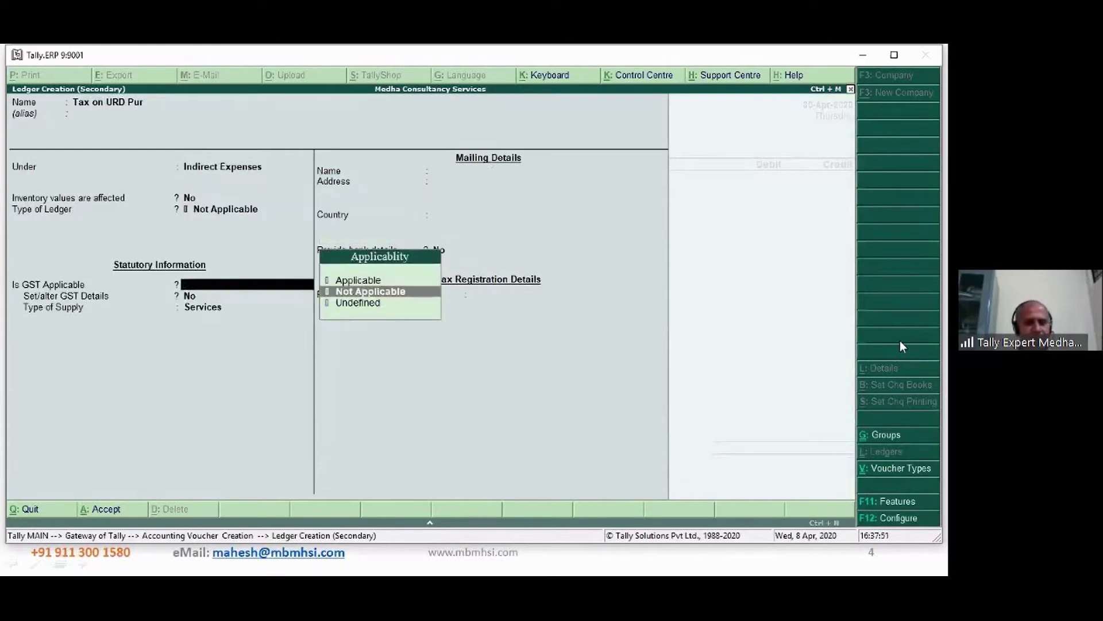
pyautogui.press('Return')
pyautogui.press('Return')
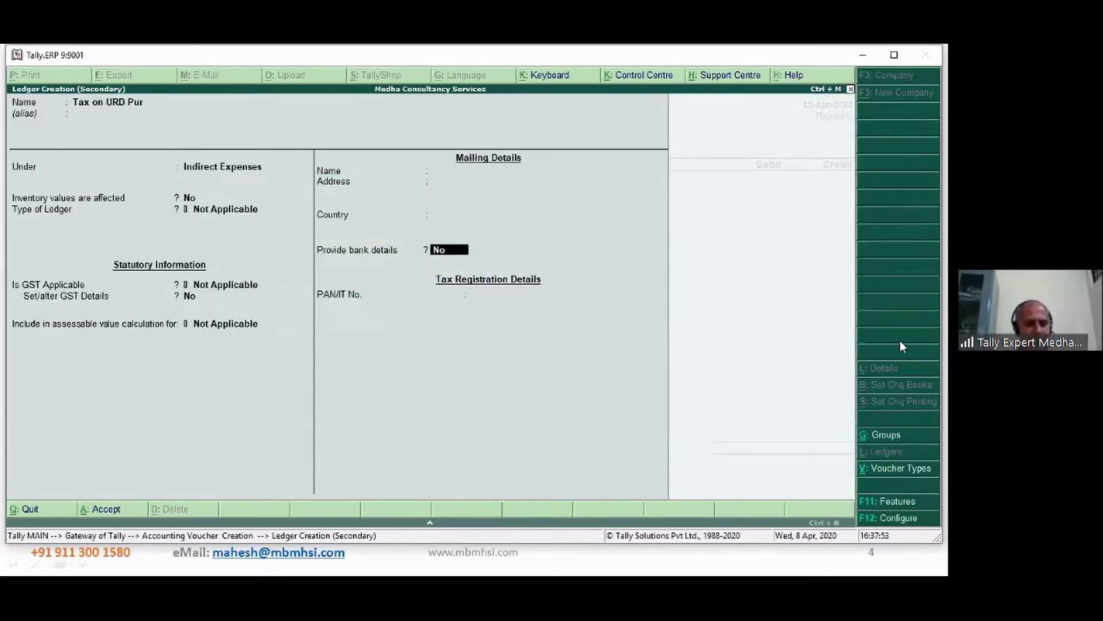
pyautogui.press('Return')
pyautogui.press('Return')
pyautogui.press('Return')
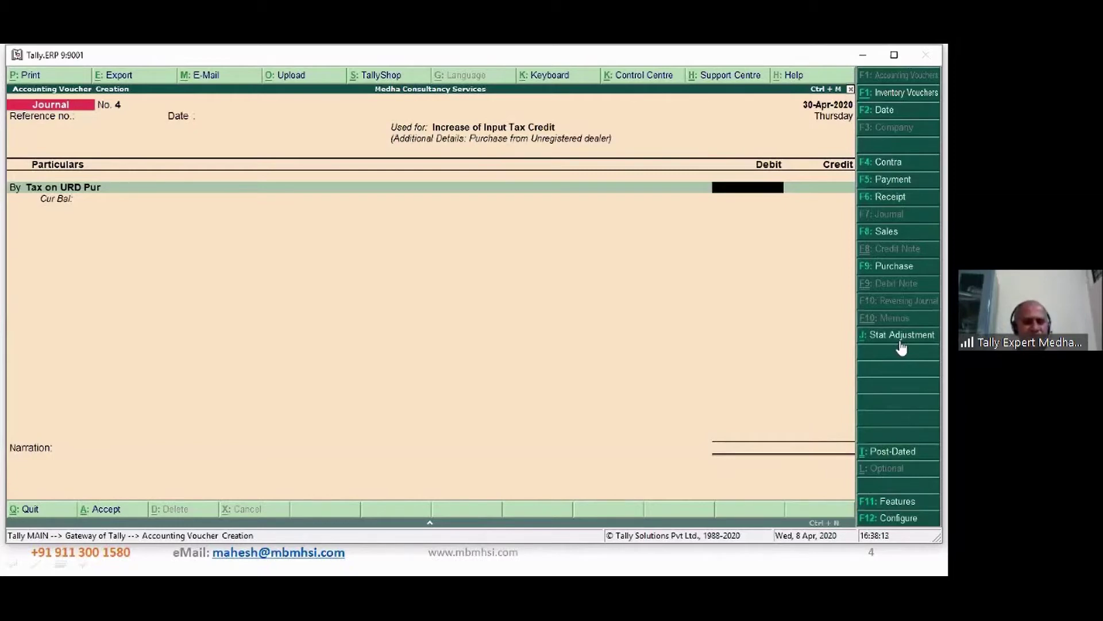
# Quit the unfinished journal without saving and open the GSTR-2 return summary
pyautogui.press('Escape')
pyautogui.press('Return')
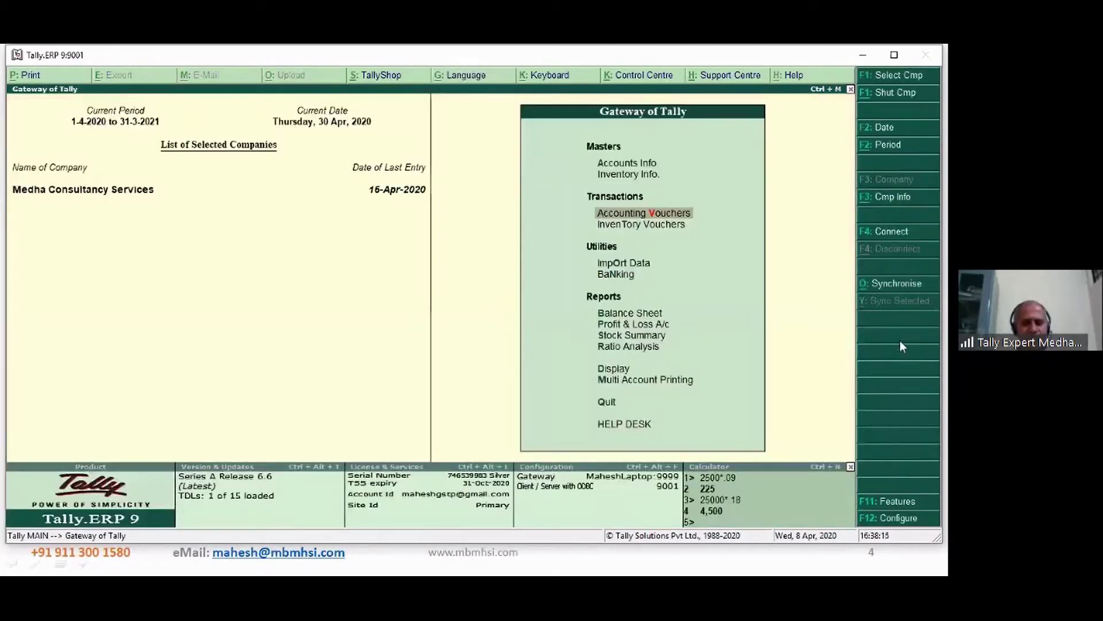
pyautogui.press('d')
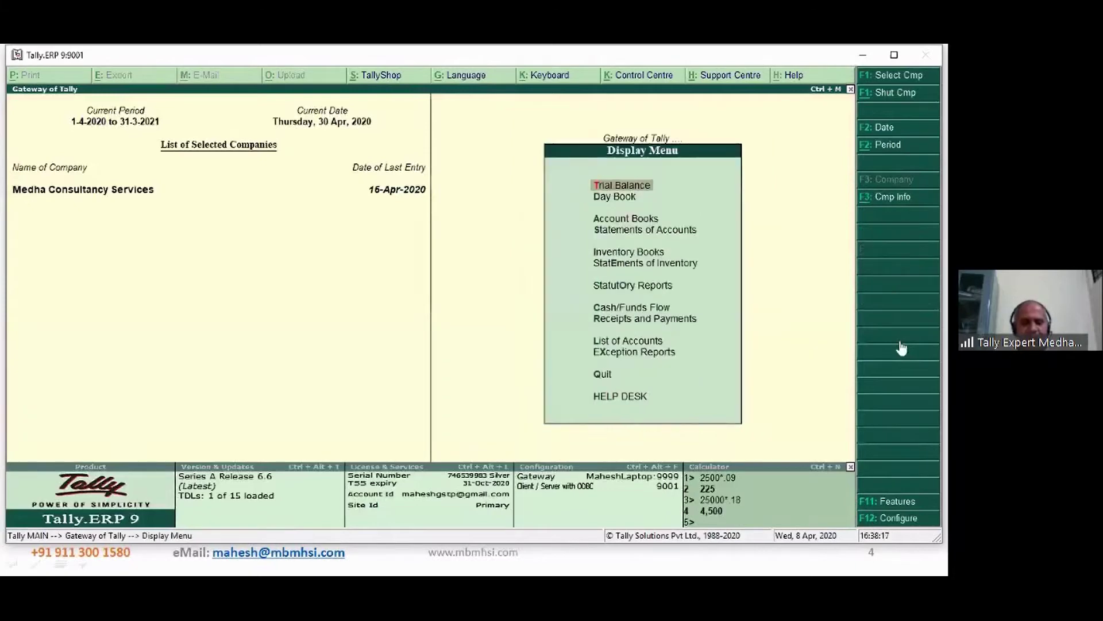
pyautogui.press('o')
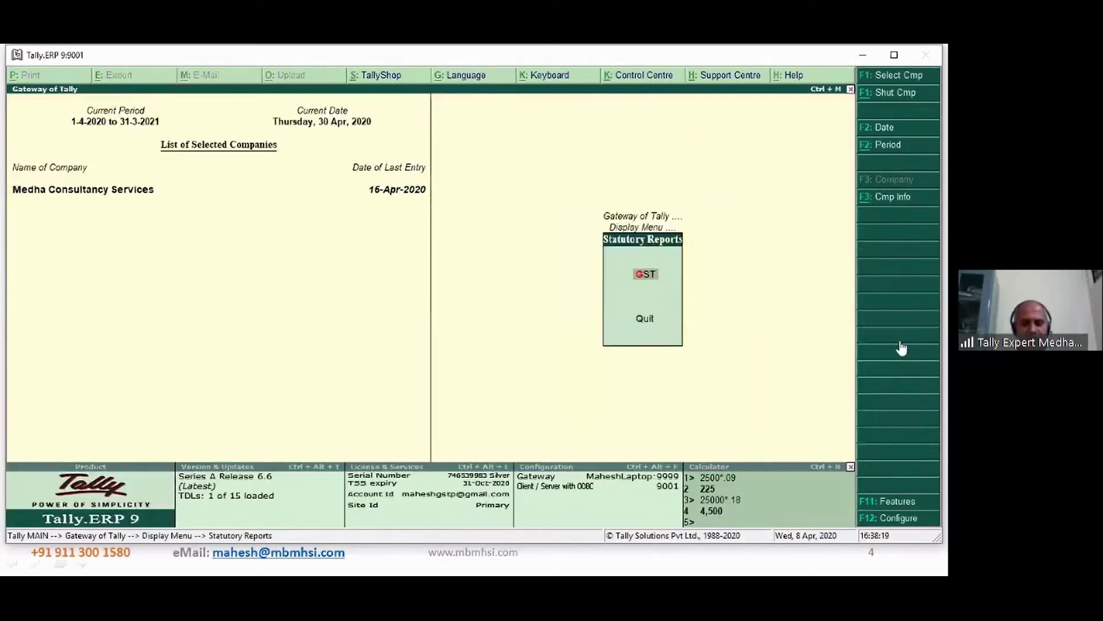
pyautogui.press('g')
pyautogui.press('Down')
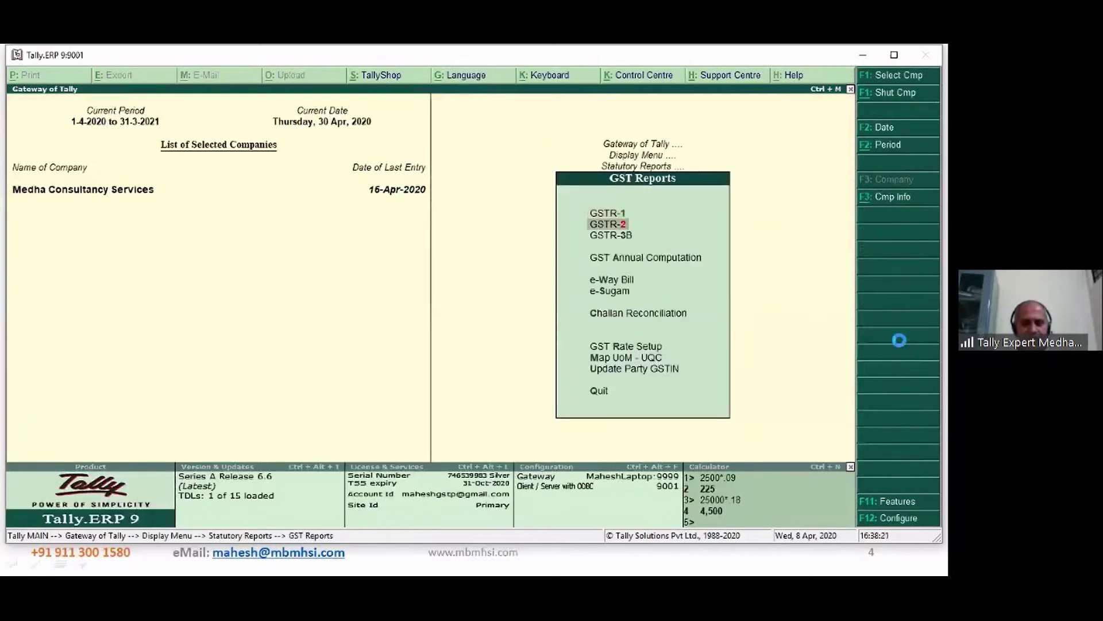
pyautogui.press('Return')
# Drill into 6-4-2020 URD Purchases: vouchers 6 and 7, 25,800 taxable, 3,520 central tax
pyautogui.press('Down')
pyautogui.press('Down')
pyautogui.press('Down')
pyautogui.press('Down')
pyautogui.press('Down')
pyautogui.press('Down')
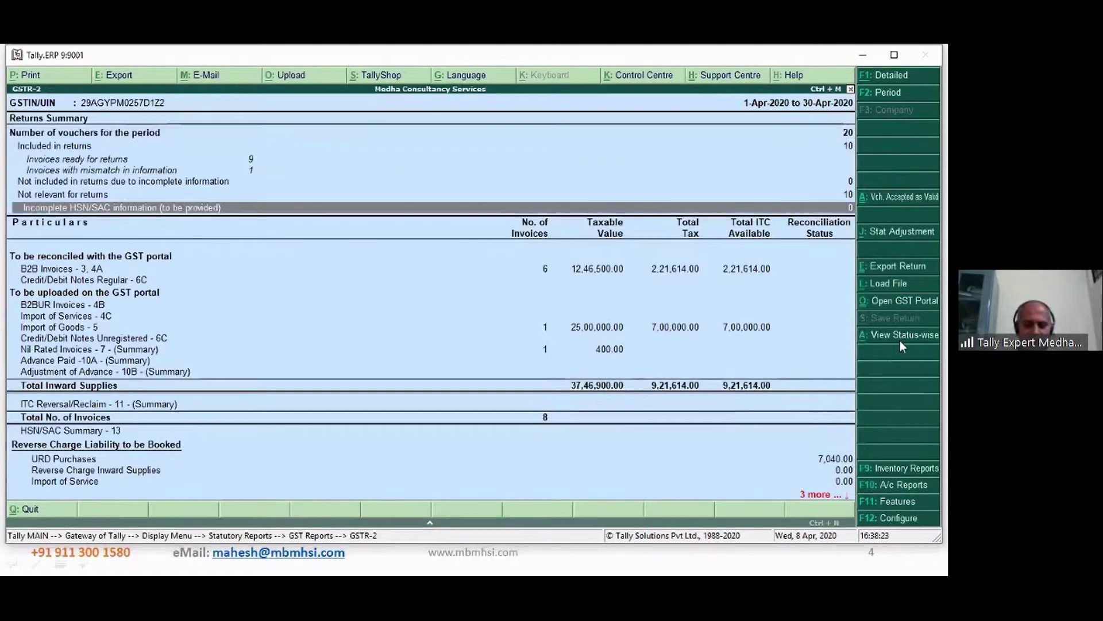
pyautogui.press('Down')
pyautogui.press('Down')
pyautogui.press('Down')
pyautogui.press('Down')
pyautogui.press('Down')
pyautogui.press('Down')
pyautogui.press('Down')
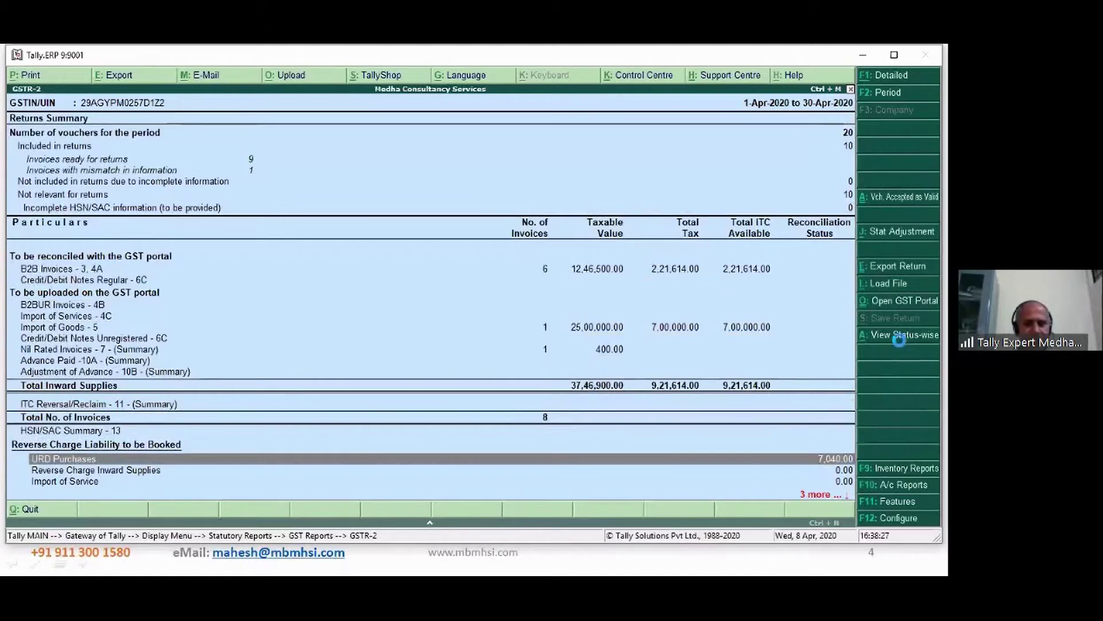
pyautogui.press('Return')
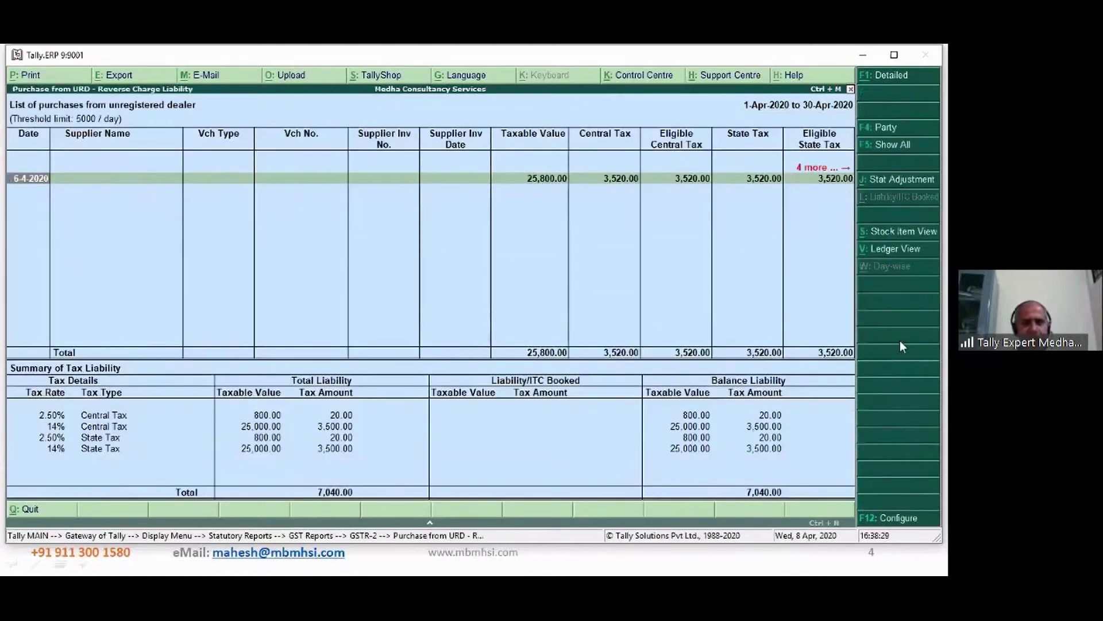
pyautogui.press('Return')
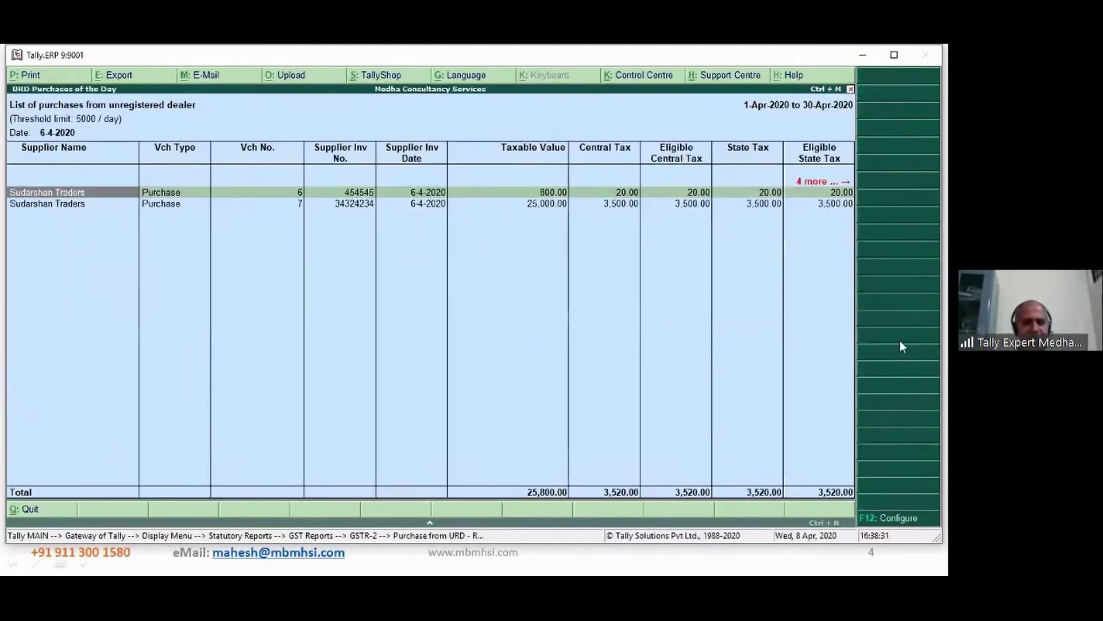
pyautogui.press('Down')
pyautogui.press('Up')
pyautogui.press('Right')
pyautogui.press('Right')
pyautogui.press('Right')
pyautogui.press('Right')
pyautogui.press('Right')
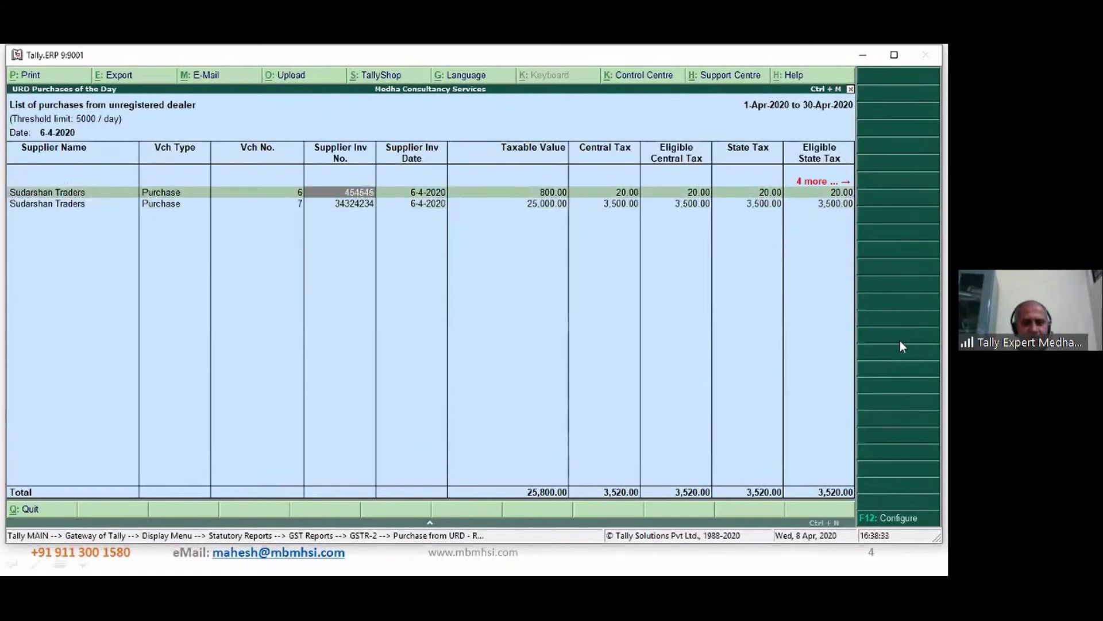
pyautogui.press('Down')
pyautogui.press('Up')
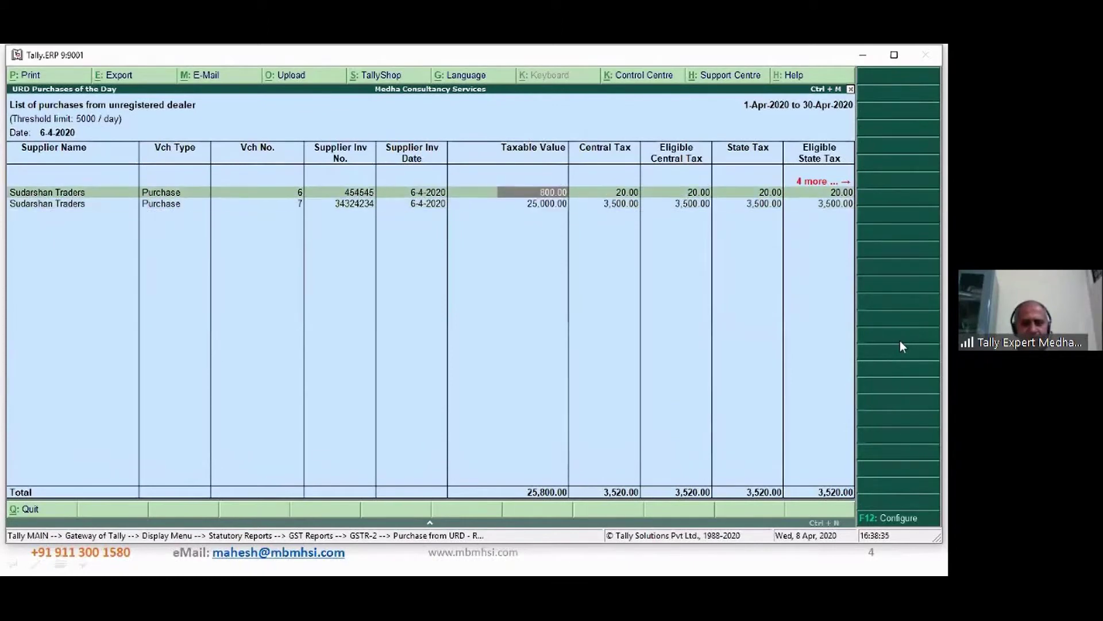
pyautogui.press('Right')
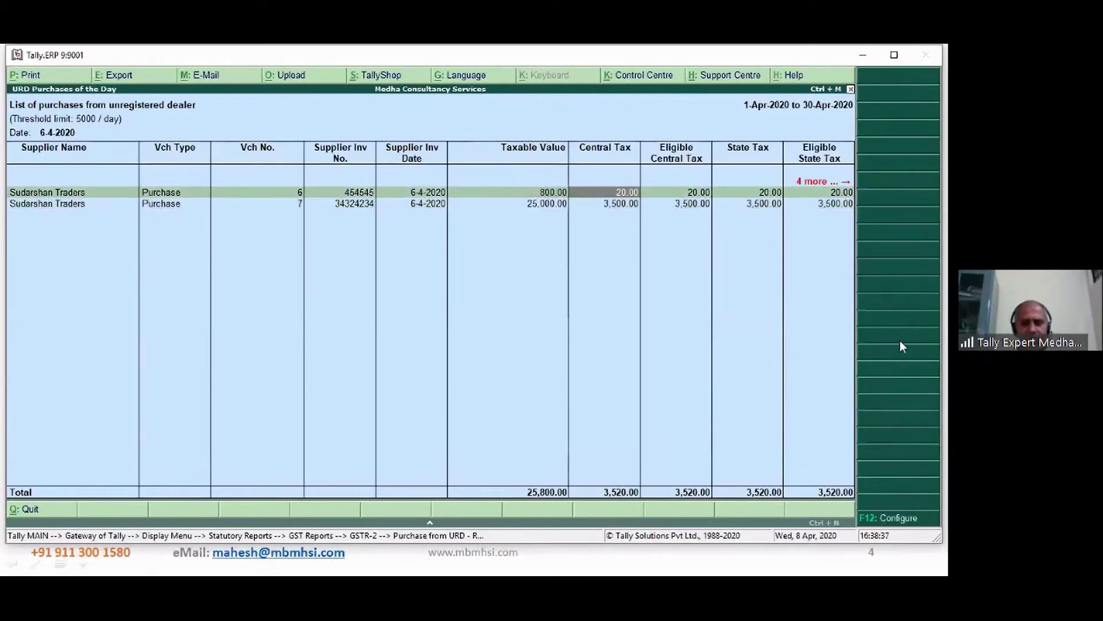
# Append 25800, 3520 and 3520 on separate lines at the end of the Notepad notes
pyautogui.hotkey('alt', 'Tab')
pyautogui.hotkey('alt', 'Tab')
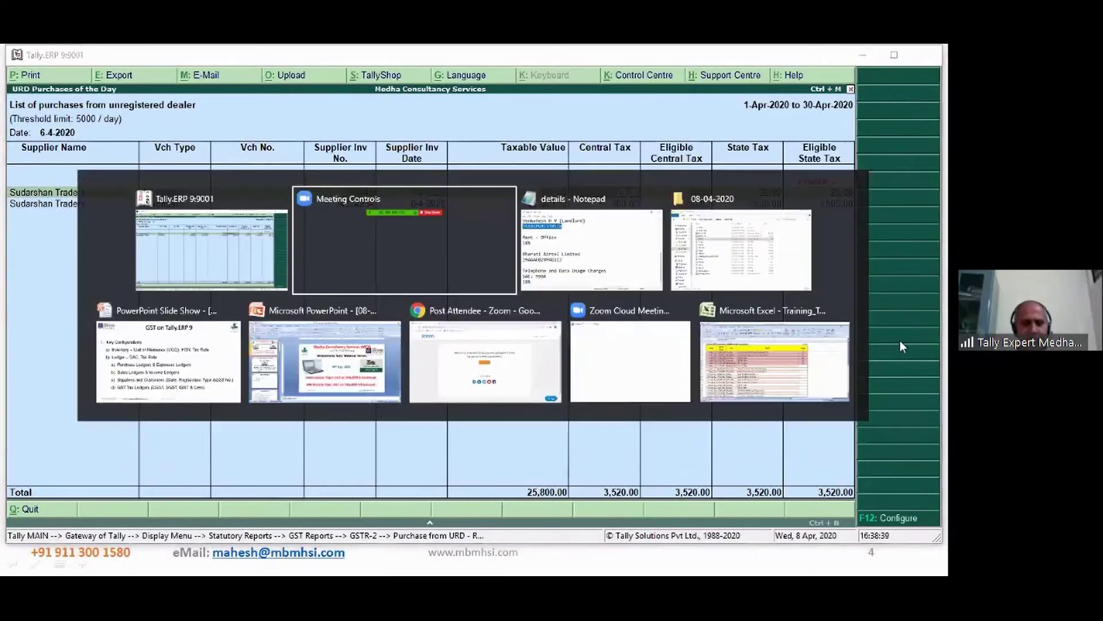
pyautogui.hotkey('ctrl', 'End')
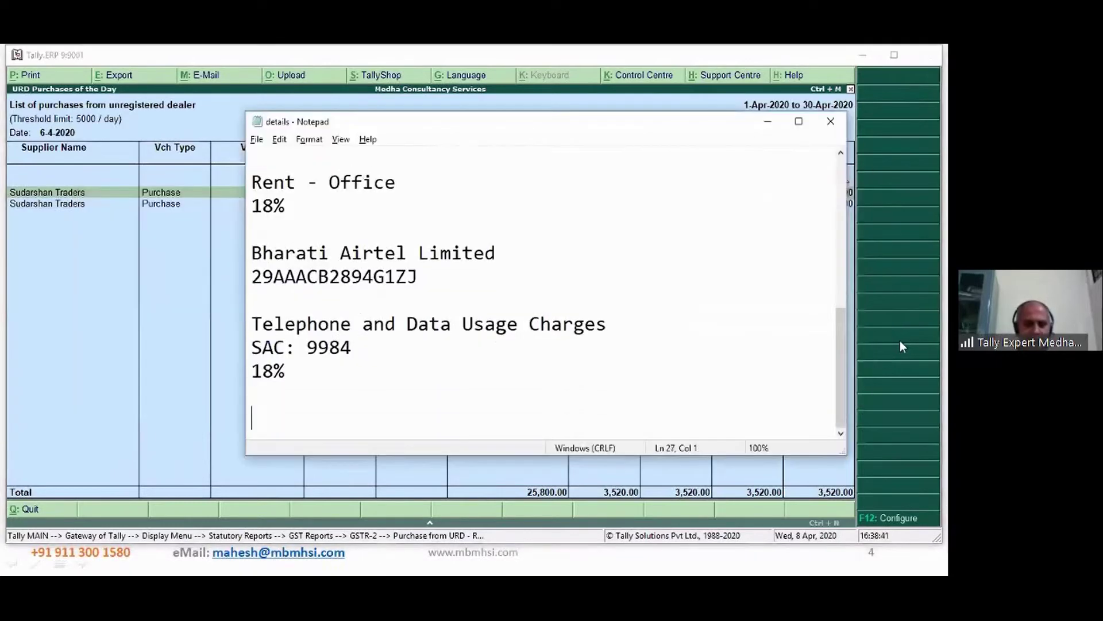
pyautogui.write('25800')
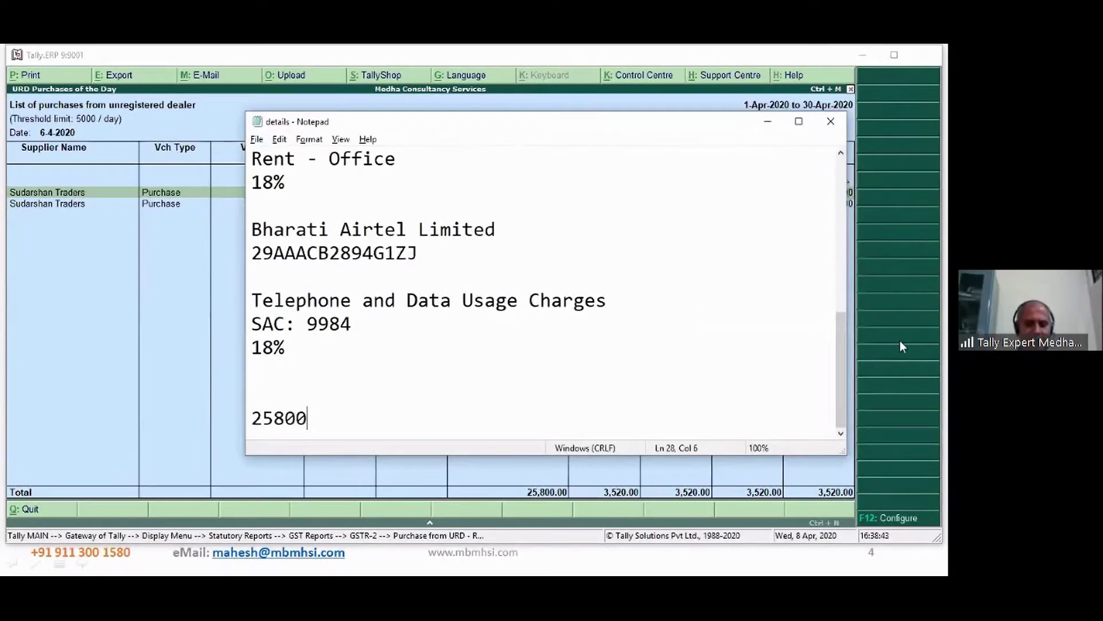
pyautogui.press('Return')
pyautogui.press('Return')
pyautogui.write('3520')
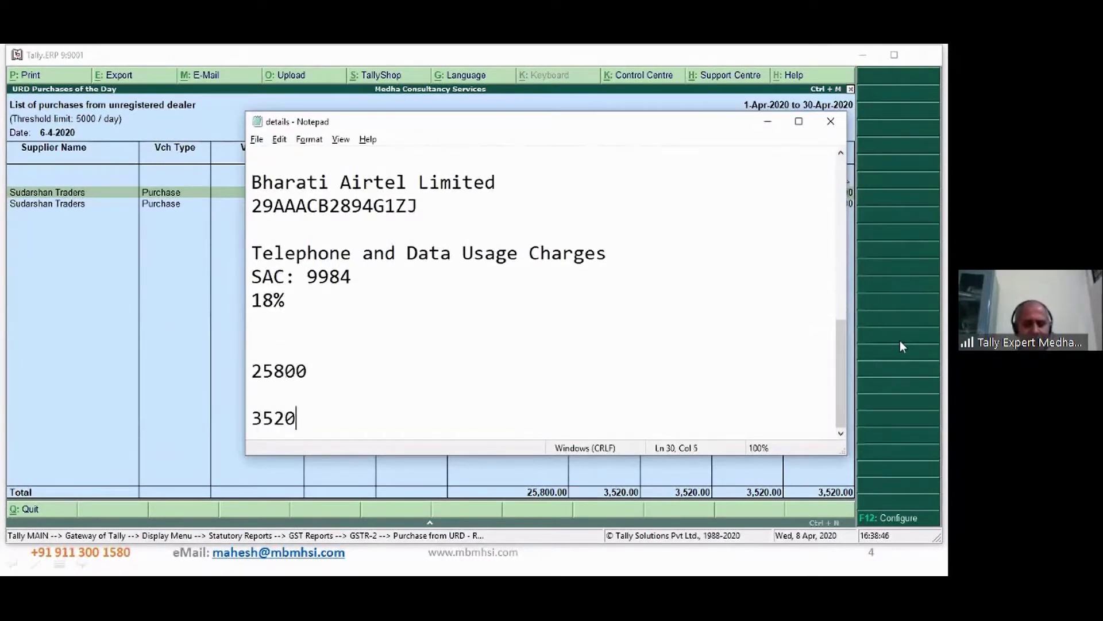
pyautogui.press('Return')
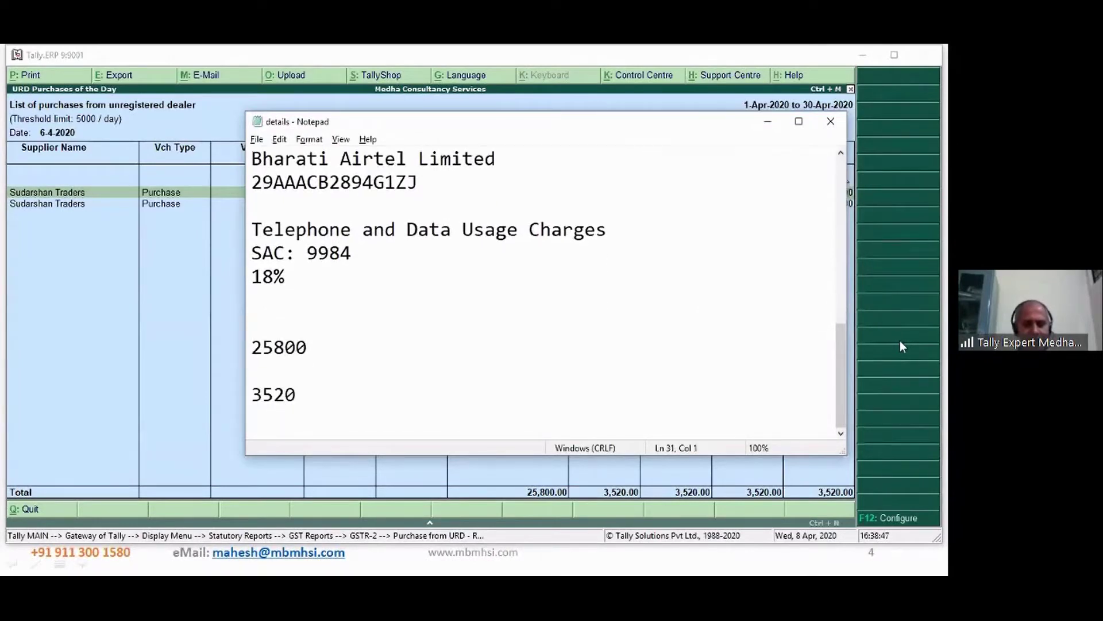
pyautogui.write('3520')
pyautogui.press('Return')
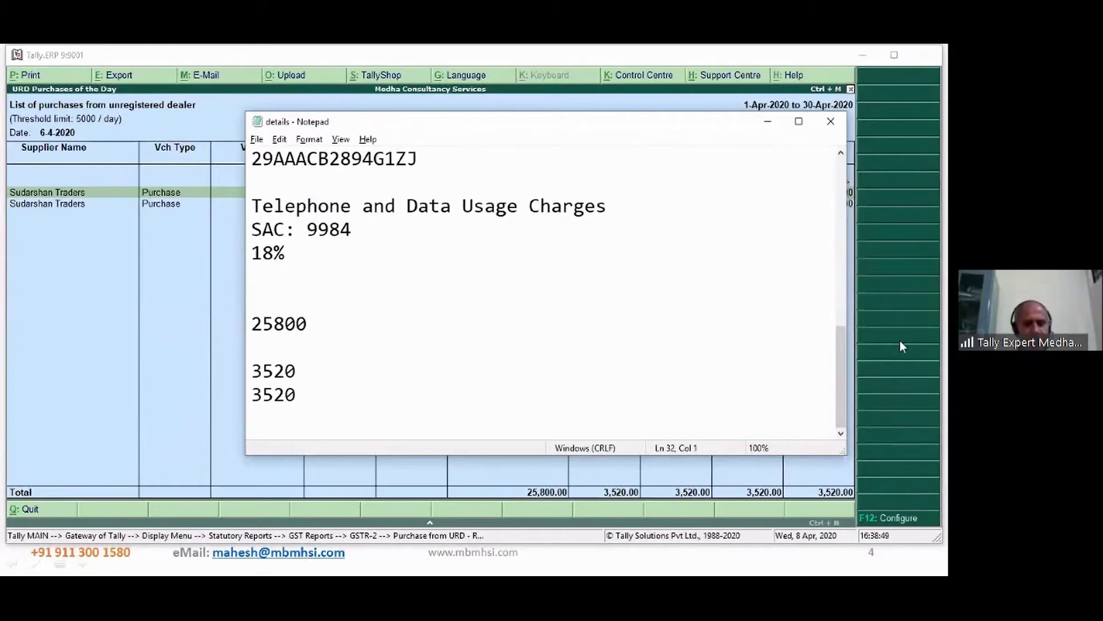
pyautogui.press('Return')
pyautogui.hotkey('alt', 'Tab')
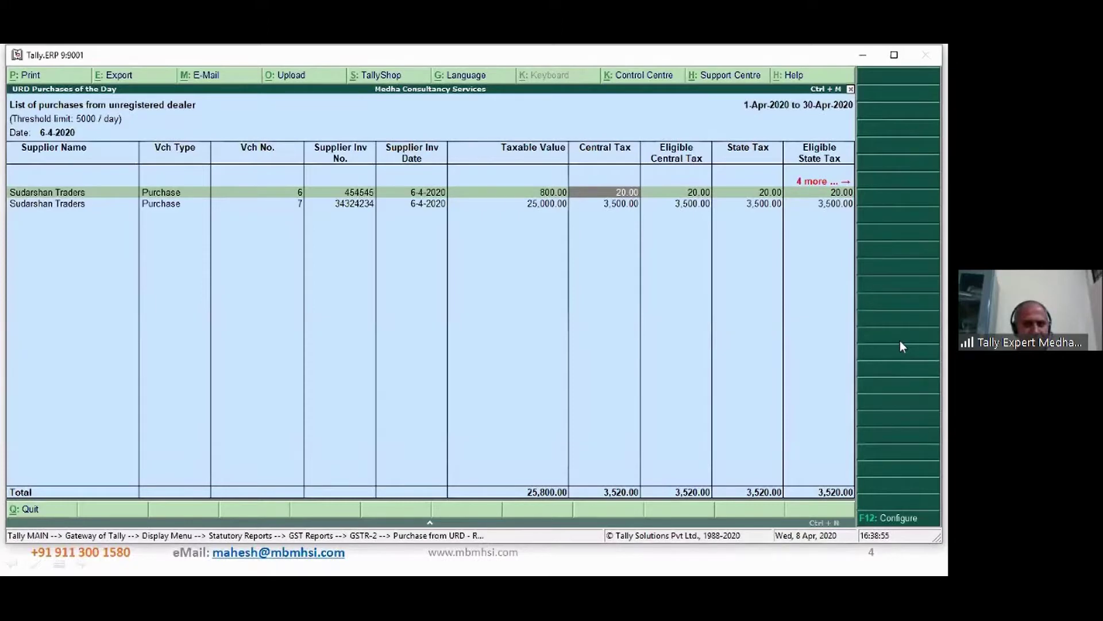
# Start a new journal with GST stat adjustment: Increase of Input Tax Credit, Purchase from Unregistered dealer
pyautogui.press('Escape')
pyautogui.press('Escape')
pyautogui.press('Escape')
pyautogui.press('Escape')
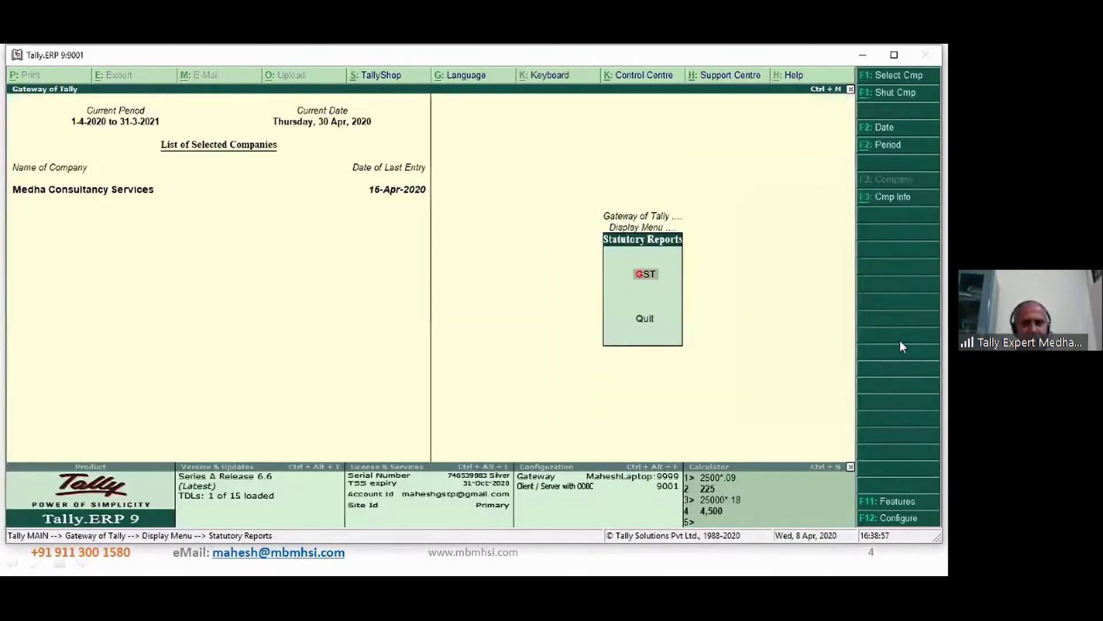
pyautogui.press('Escape')
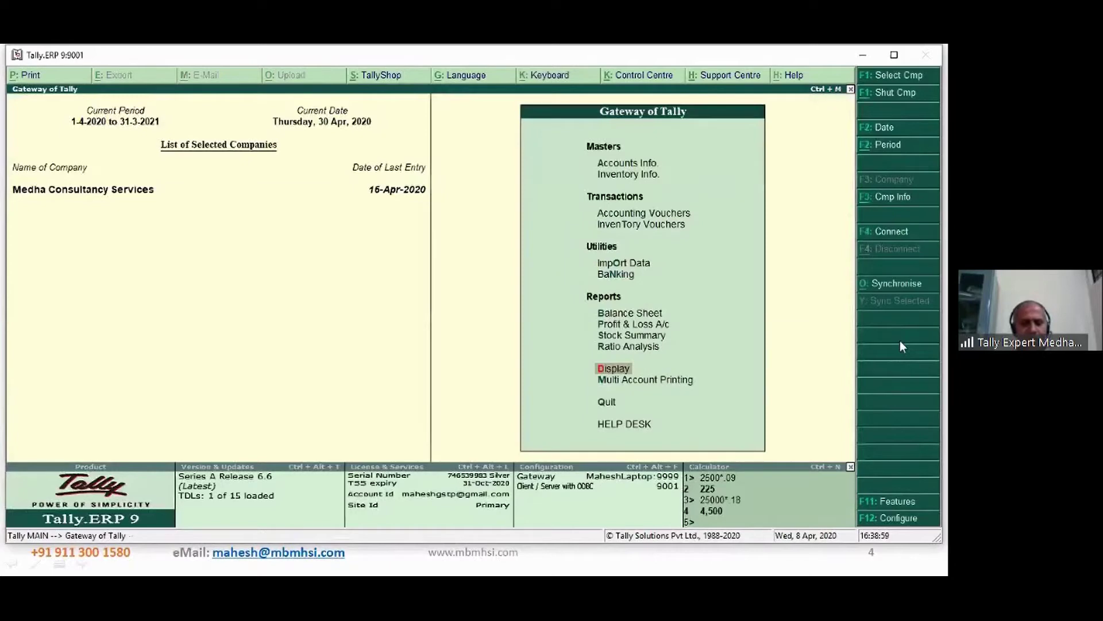
pyautogui.press('v')
pyautogui.click(901, 339)
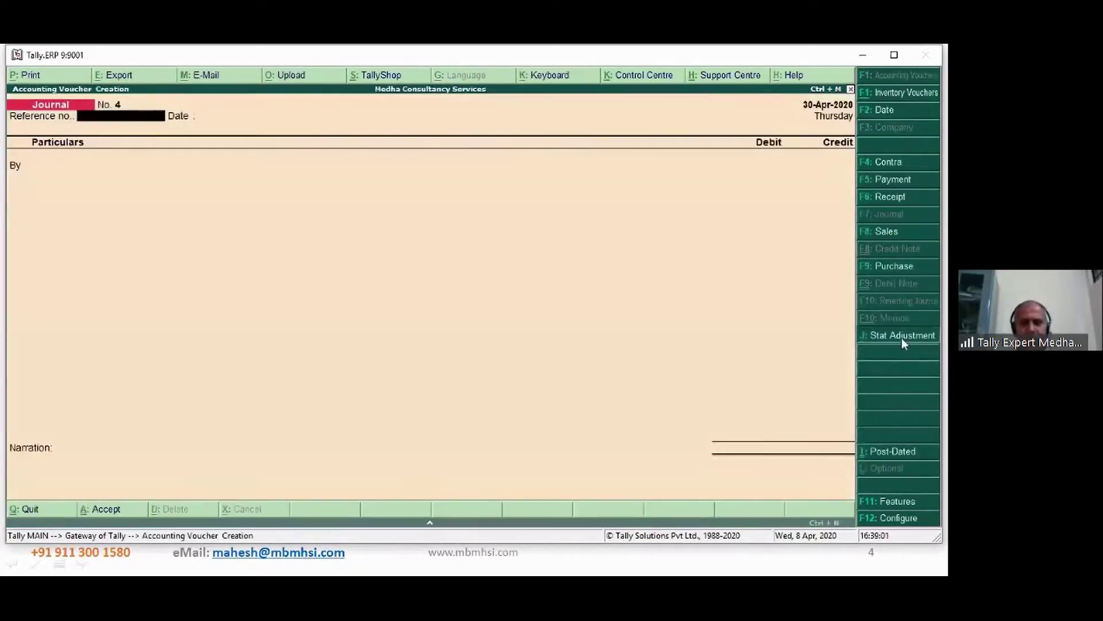
pyautogui.press('Return')
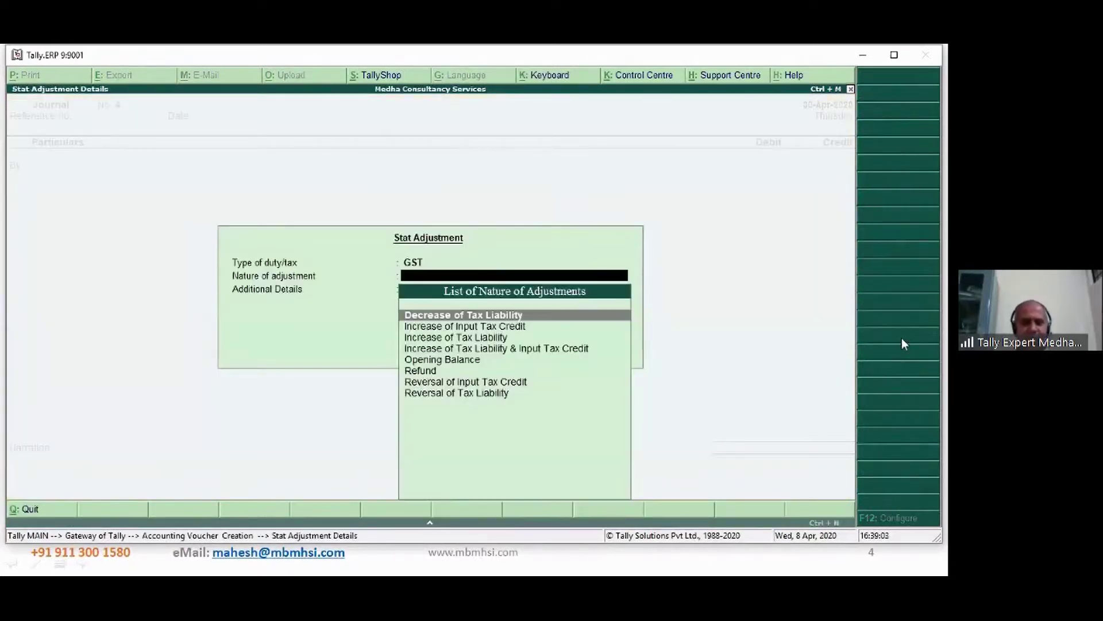
pyautogui.press('Down')
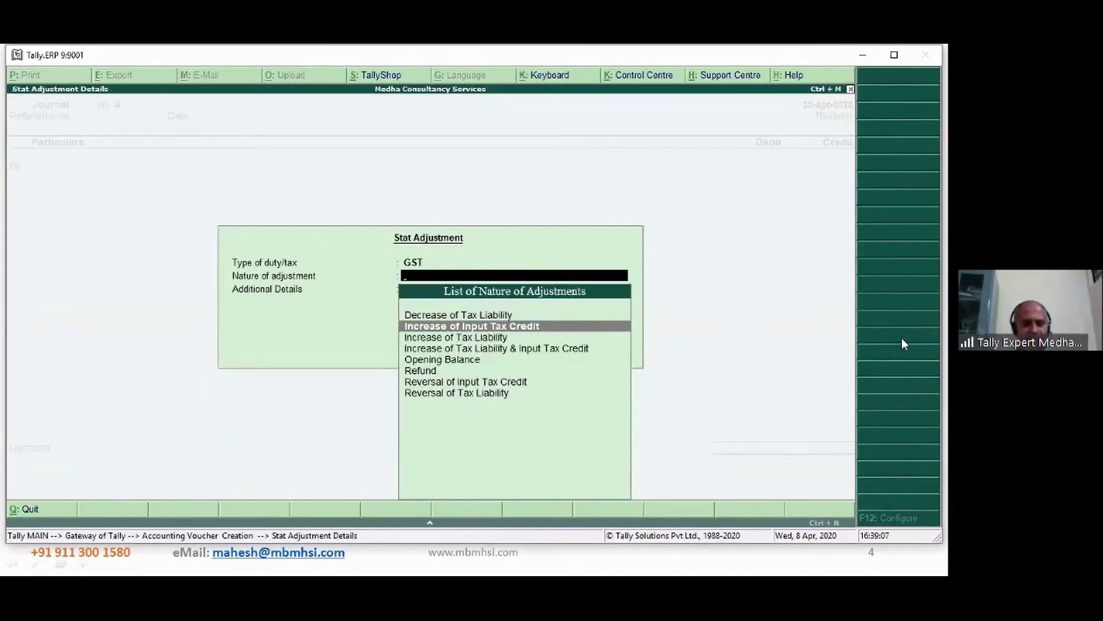
pyautogui.press('Return')
pyautogui.press('Down')
pyautogui.press('Down')
pyautogui.press('Down')
pyautogui.press('Down')
pyautogui.press('Down')
pyautogui.press('Down')
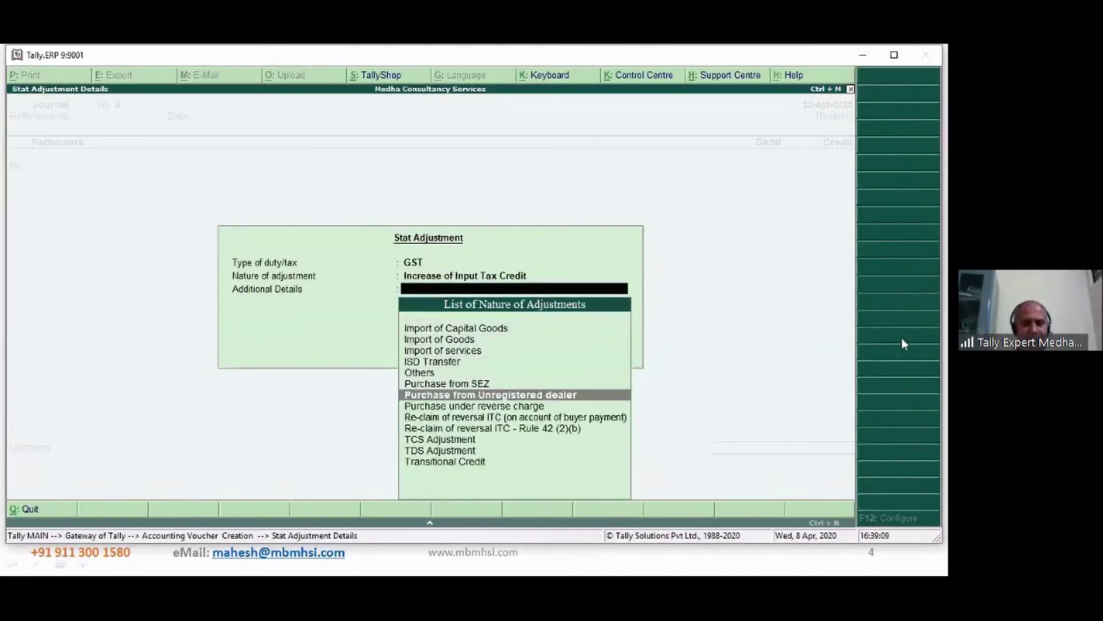
pyautogui.press('Return')
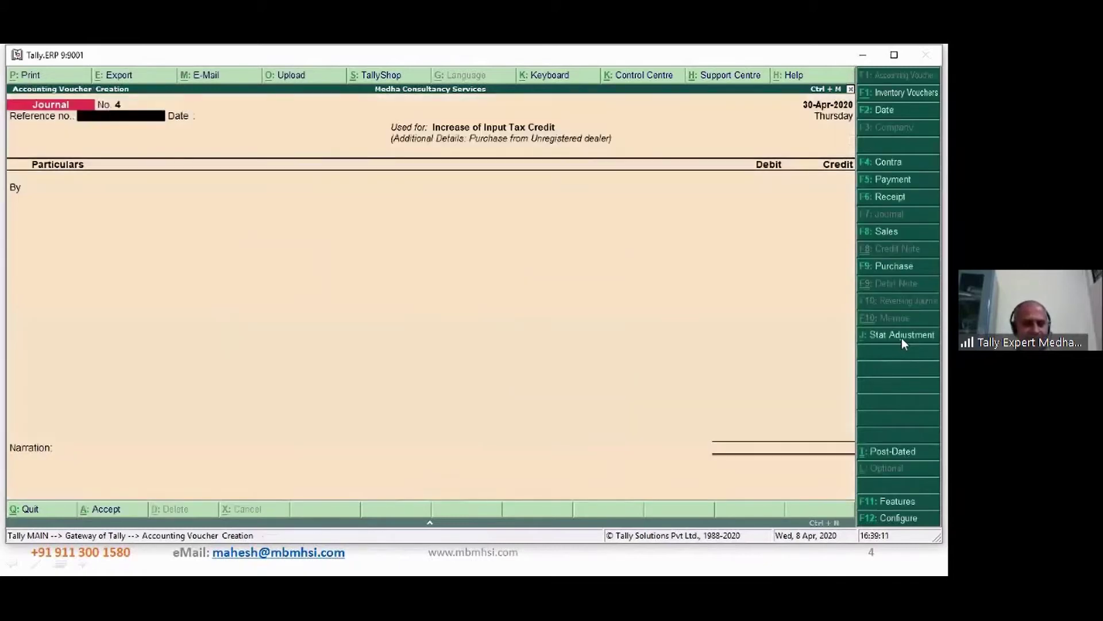
pyautogui.press('Return')
pyautogui.press('Return')
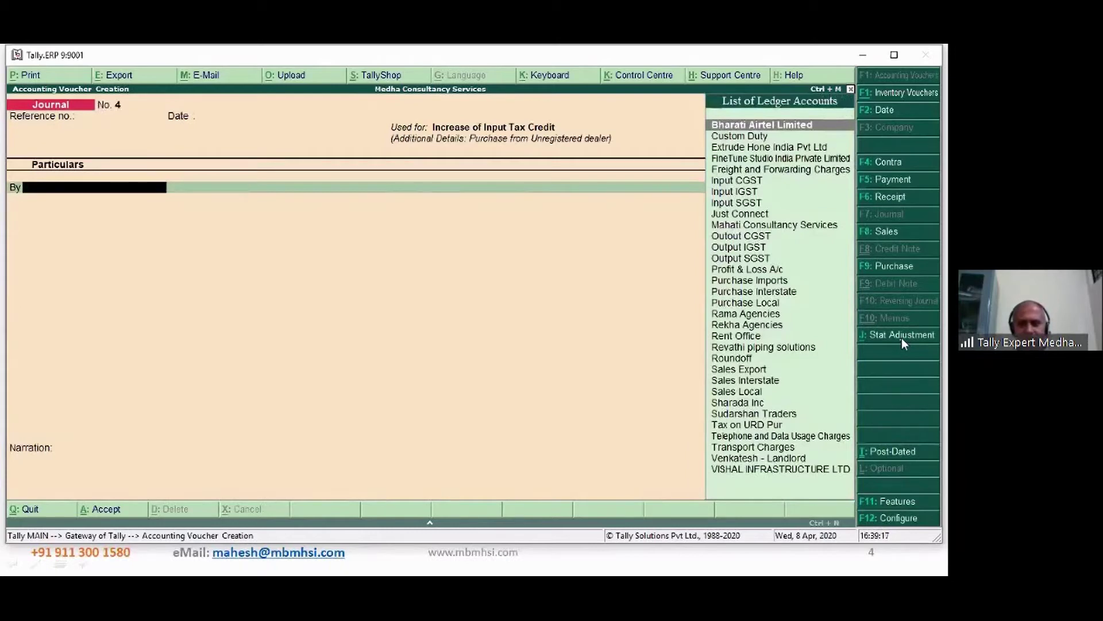
# Pick Tax on URD Pur as the first By ledger and check the 3520 amounts in Notepad
pyautogui.write('Ta')
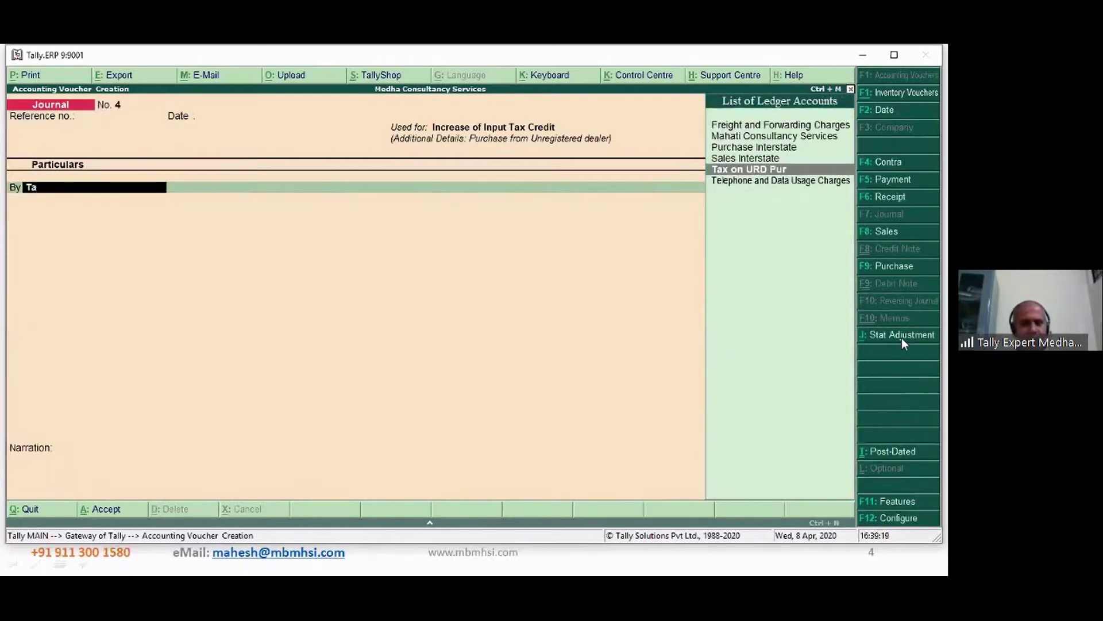
pyautogui.press('Return')
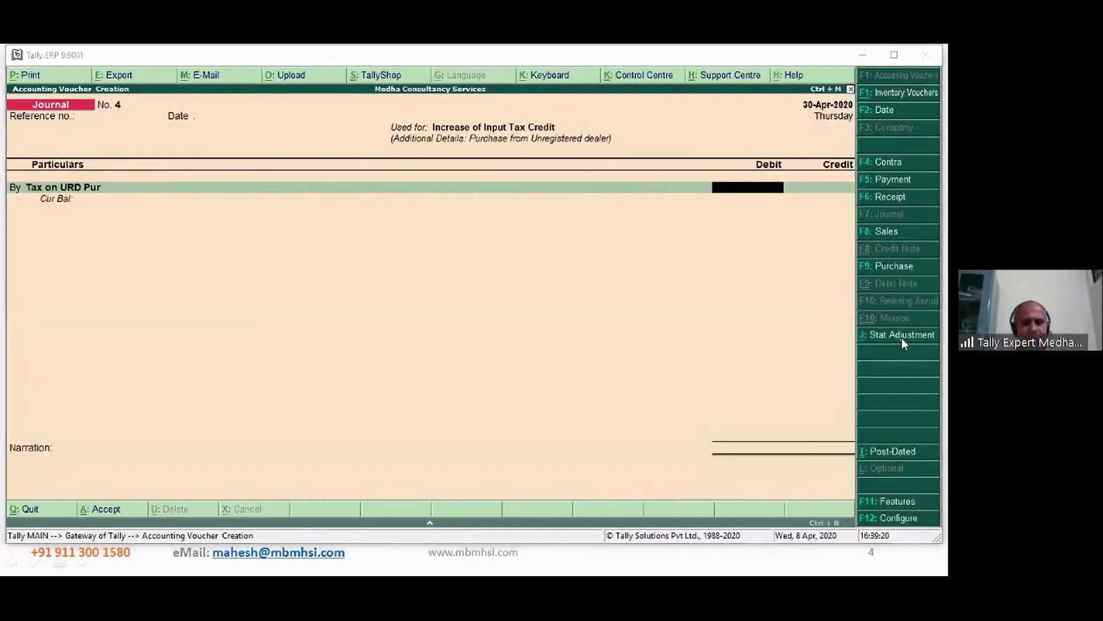
pyautogui.hotkey('alt', 'Tab')
pyautogui.press('Up')
pyautogui.press('Up')
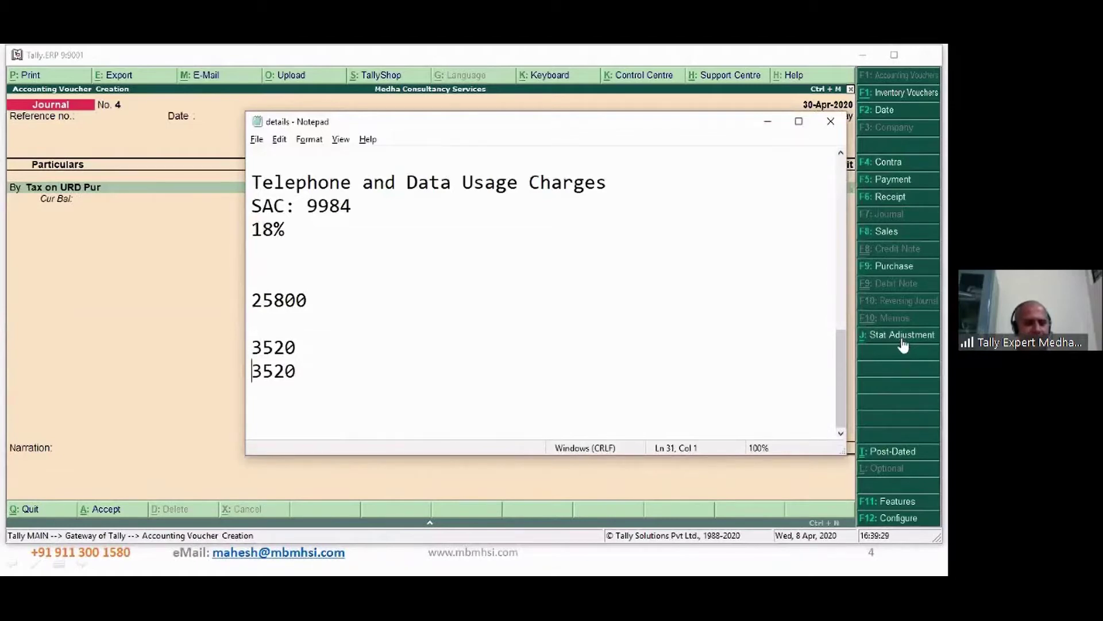
pyautogui.press('Up')
pyautogui.hotkey('alt', 'Tab')
pyautogui.hotkey('ctrl', 'Return')
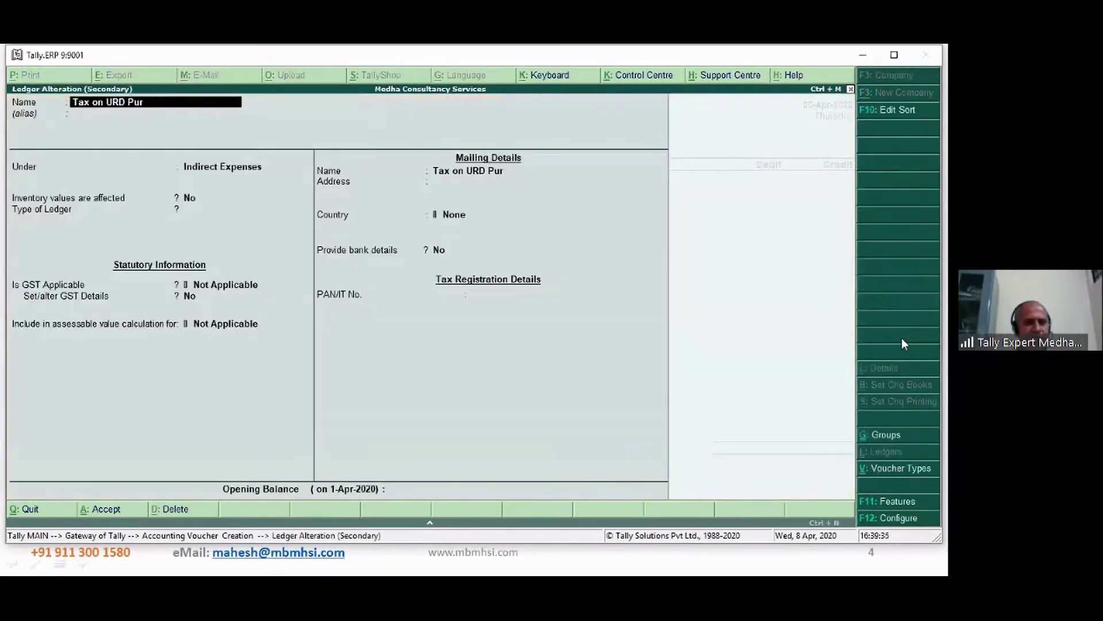
pyautogui.press('Return')
pyautogui.press('Return')
pyautogui.press('Return')
pyautogui.press('Return')
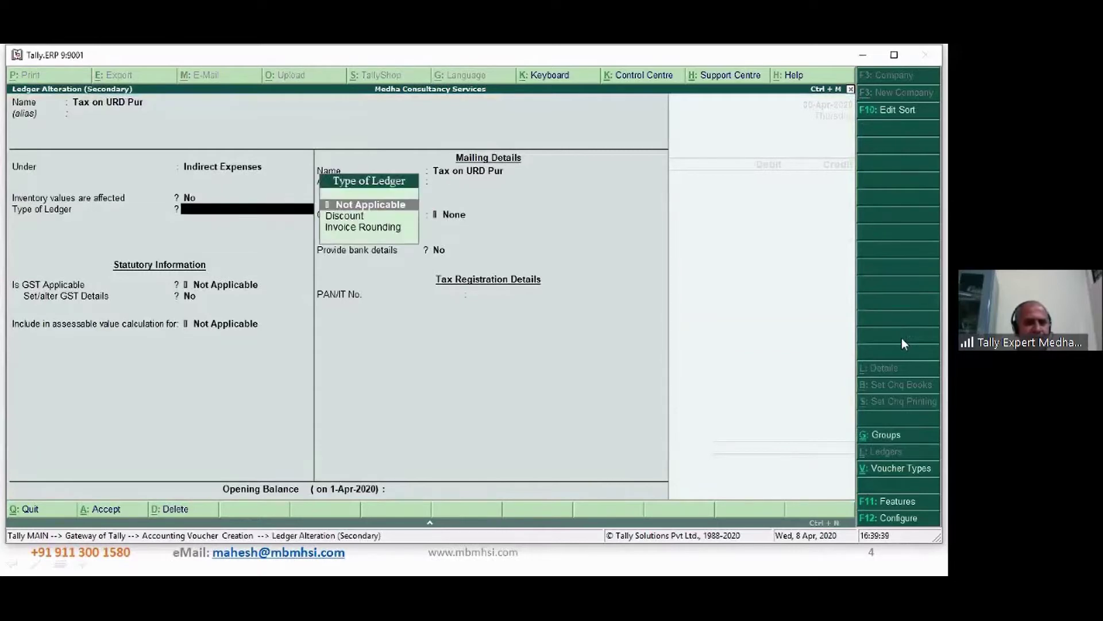
pyautogui.press('Return')
pyautogui.press('Return')
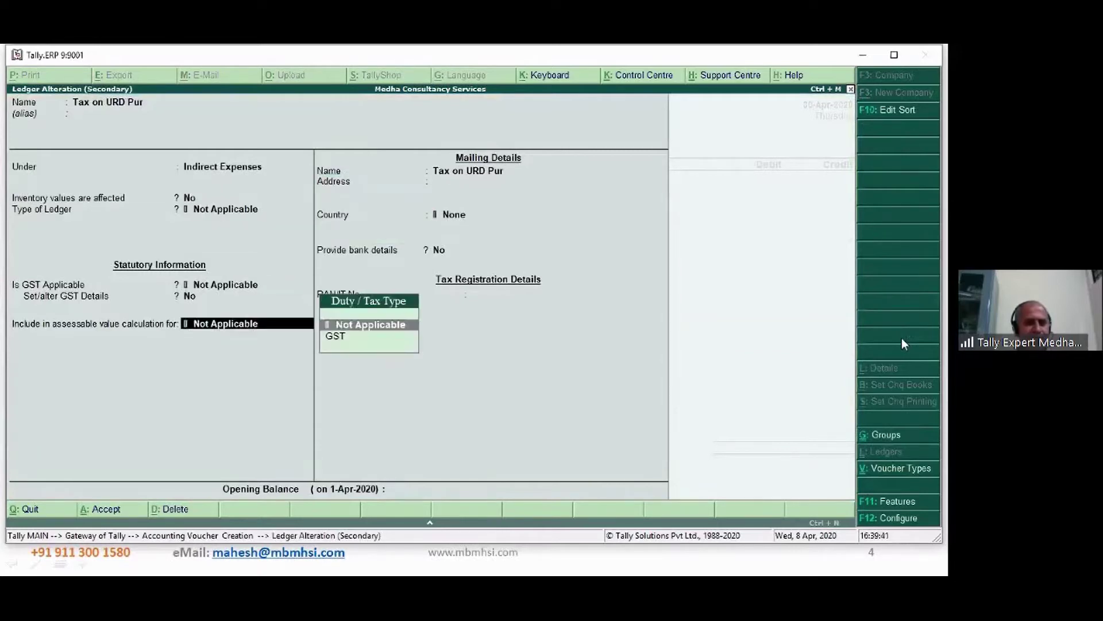
pyautogui.press('BackSpace')
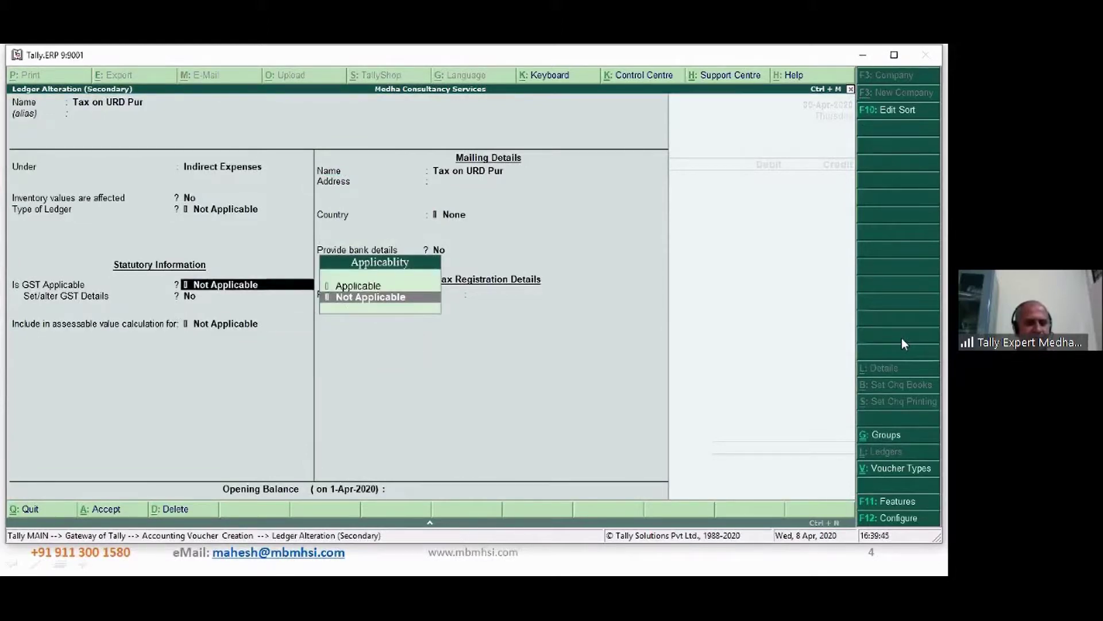
pyautogui.press('Up')
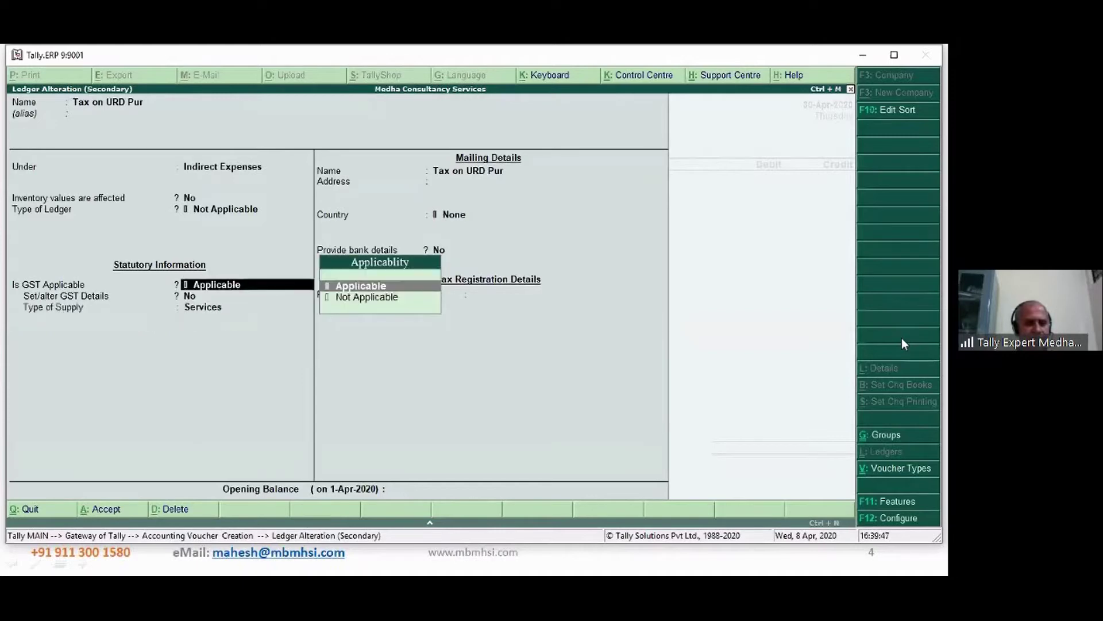
pyautogui.press('Down')
pyautogui.press('Return')
pyautogui.press('Return')
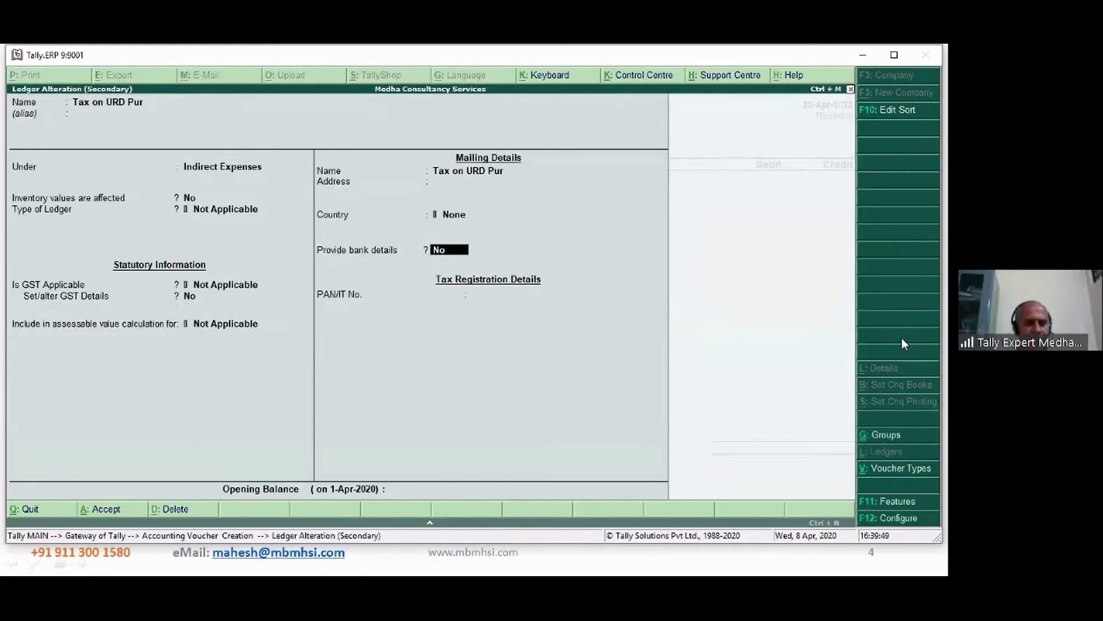
pyautogui.press('BackSpace')
pyautogui.press('Return')
pyautogui.press('Return')
pyautogui.press('Return')
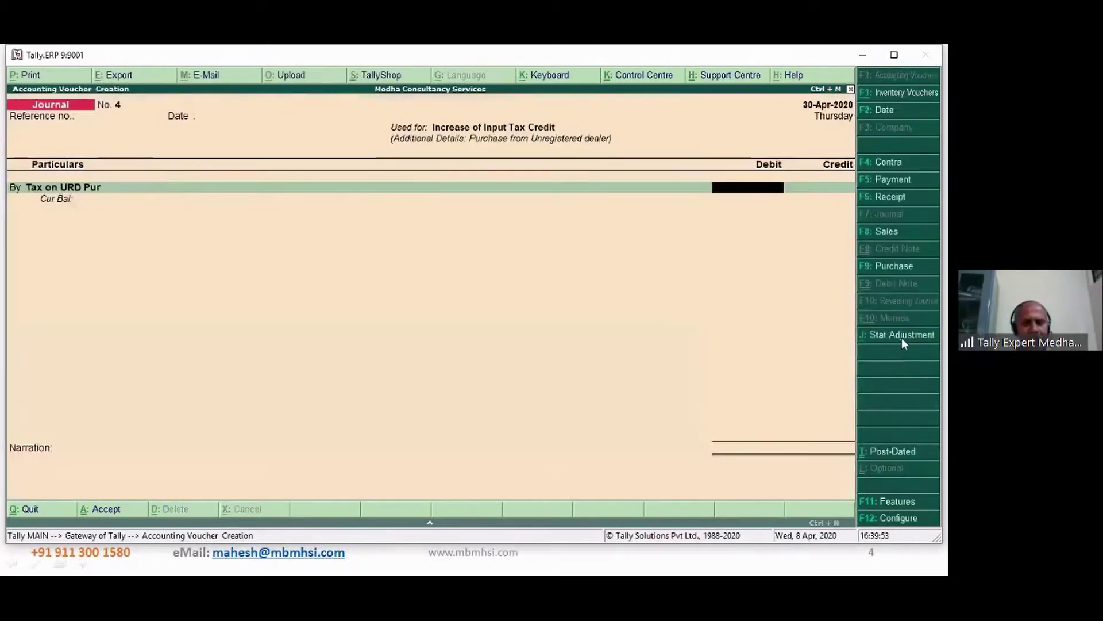
# Fill the debit with 7,040 (3520*2) via the calculator, then quit the voucher unsaved
pyautogui.hotkey('alt', 'Tab')
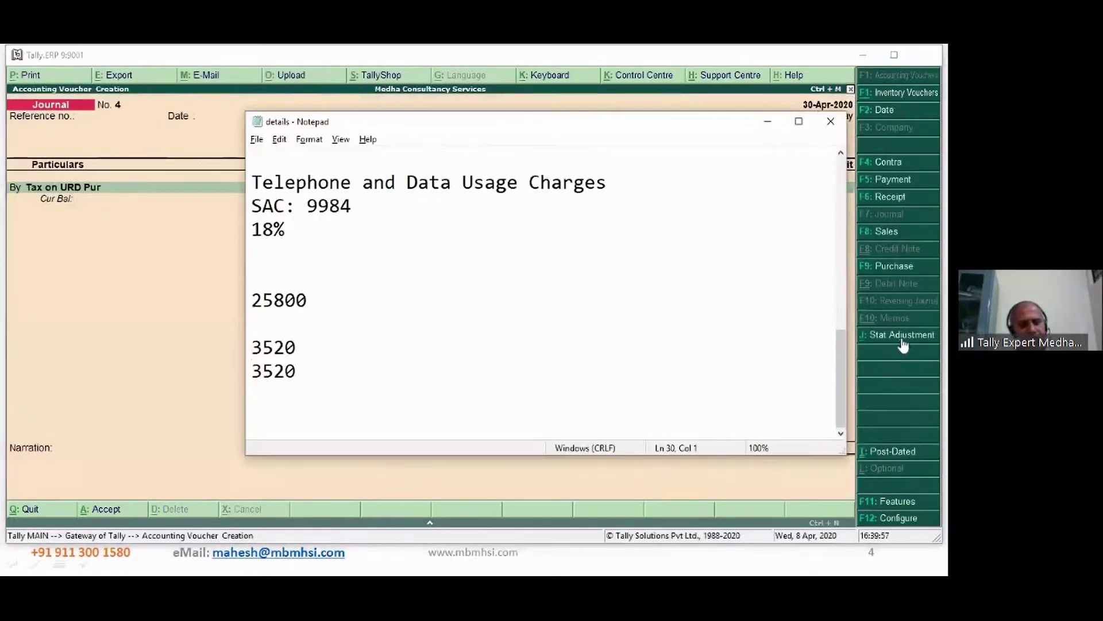
pyautogui.hotkey('alt', 'Tab')
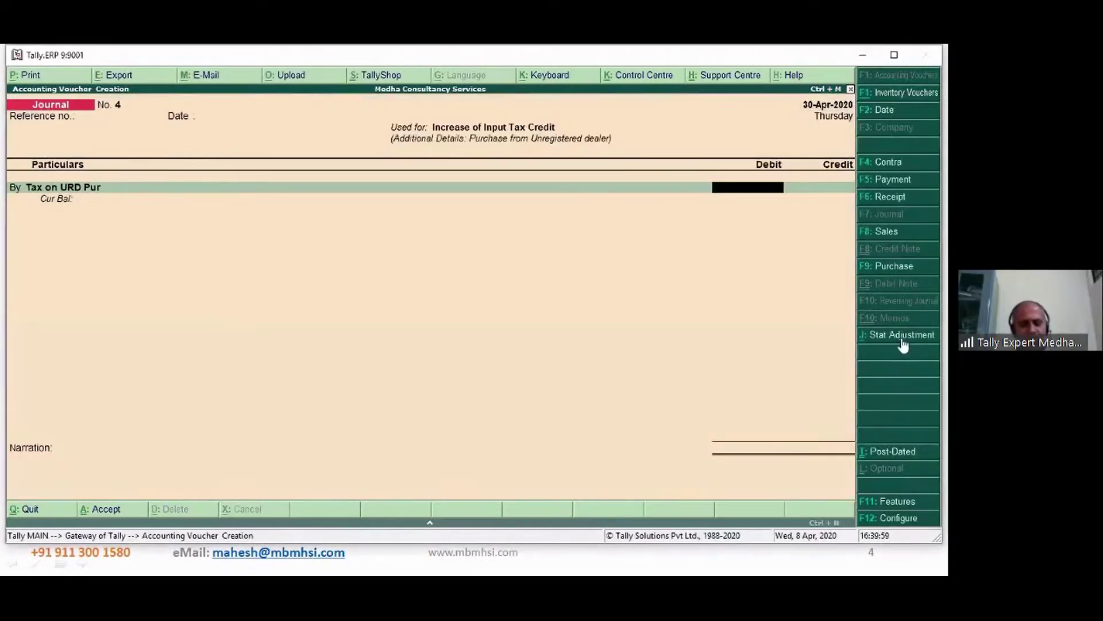
pyautogui.hotkey('ctrl', 'n')
pyautogui.write('35')
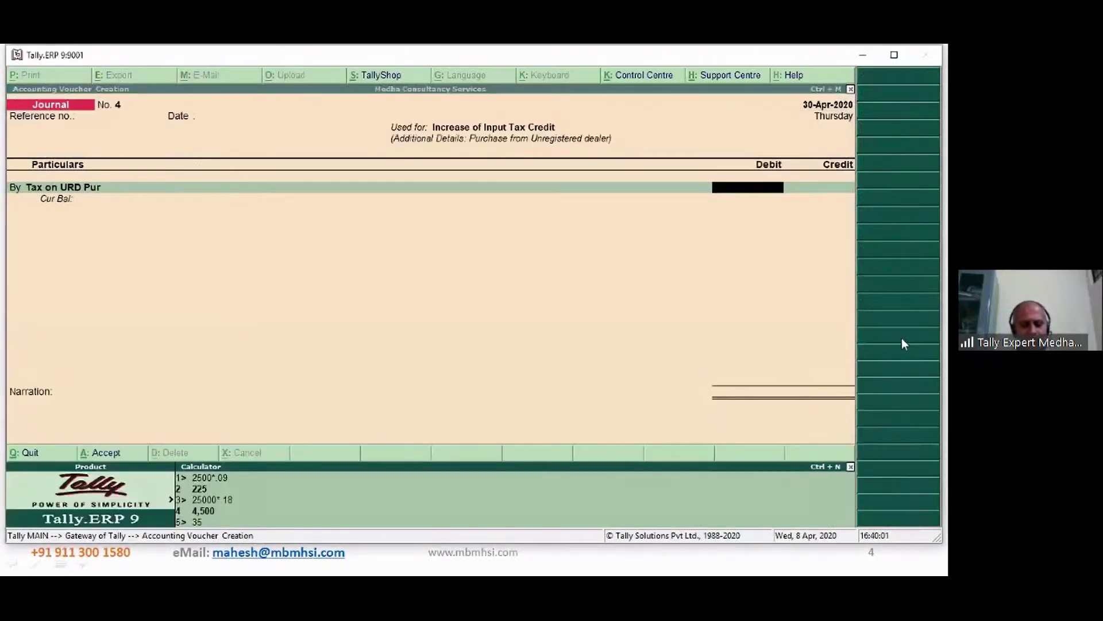
pyautogui.write('20*2')
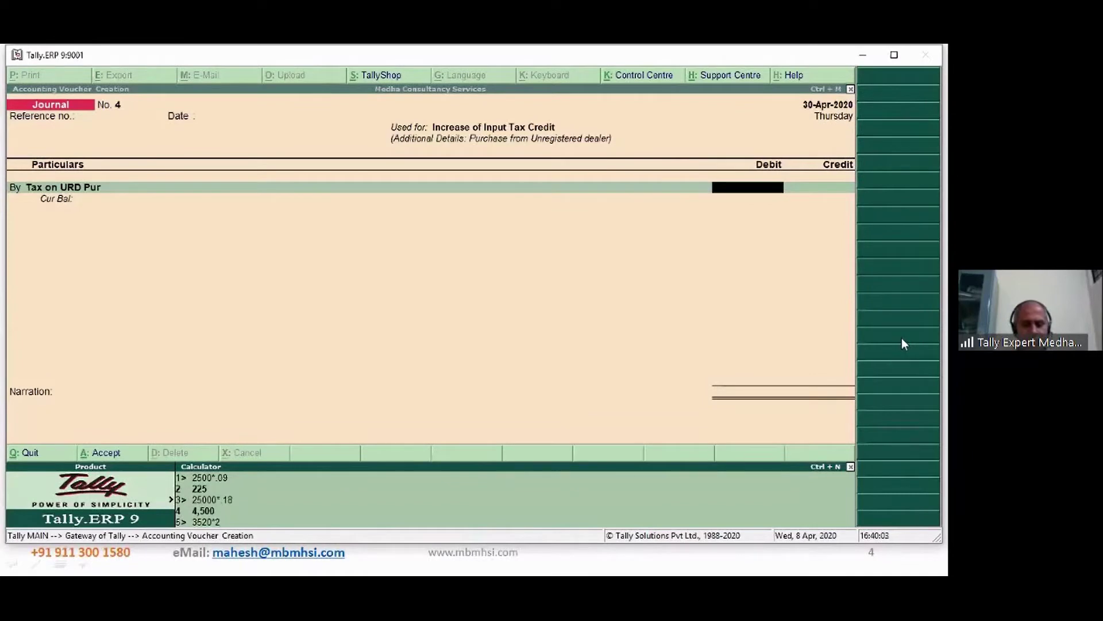
pyautogui.press('Return')
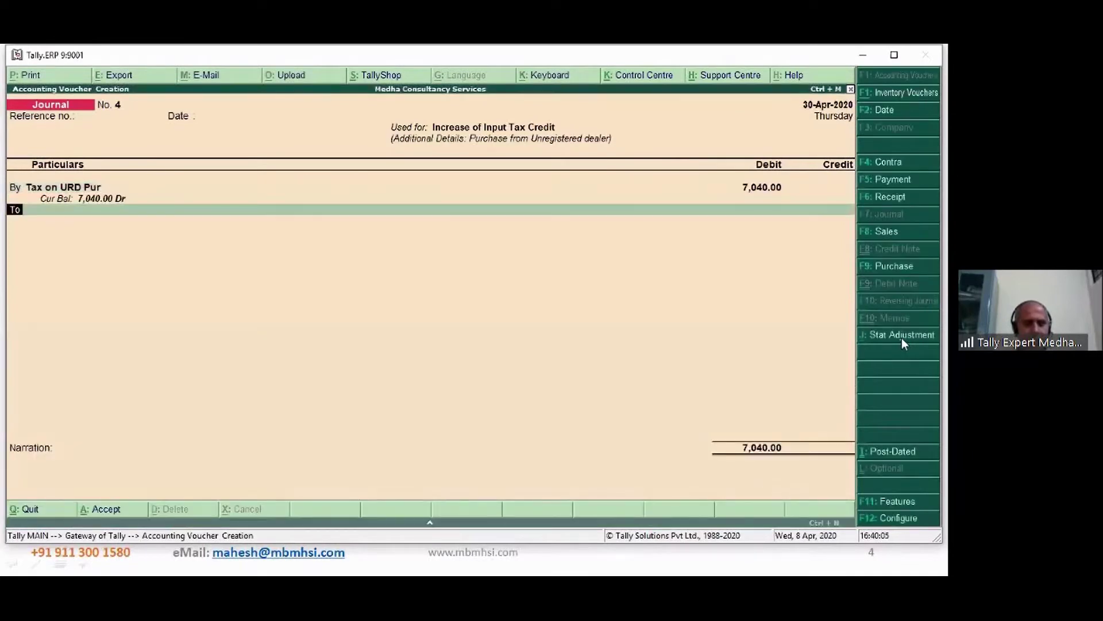
pyautogui.press('Return')
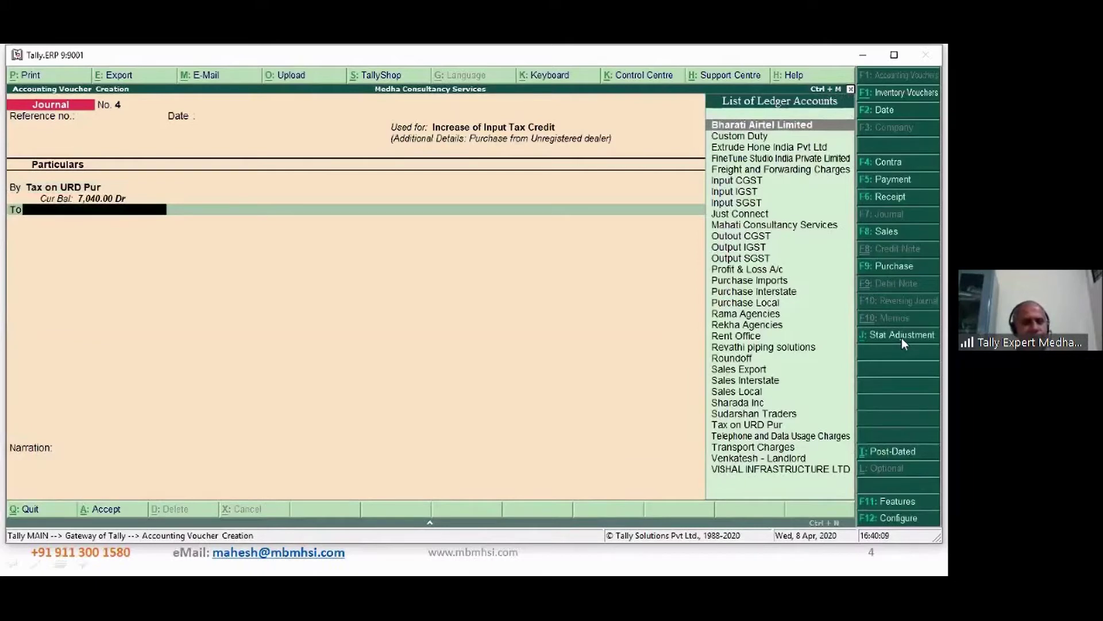
pyautogui.press('Escape')
pyautogui.press('Escape')
pyautogui.press('Escape')
pyautogui.press('Escape')
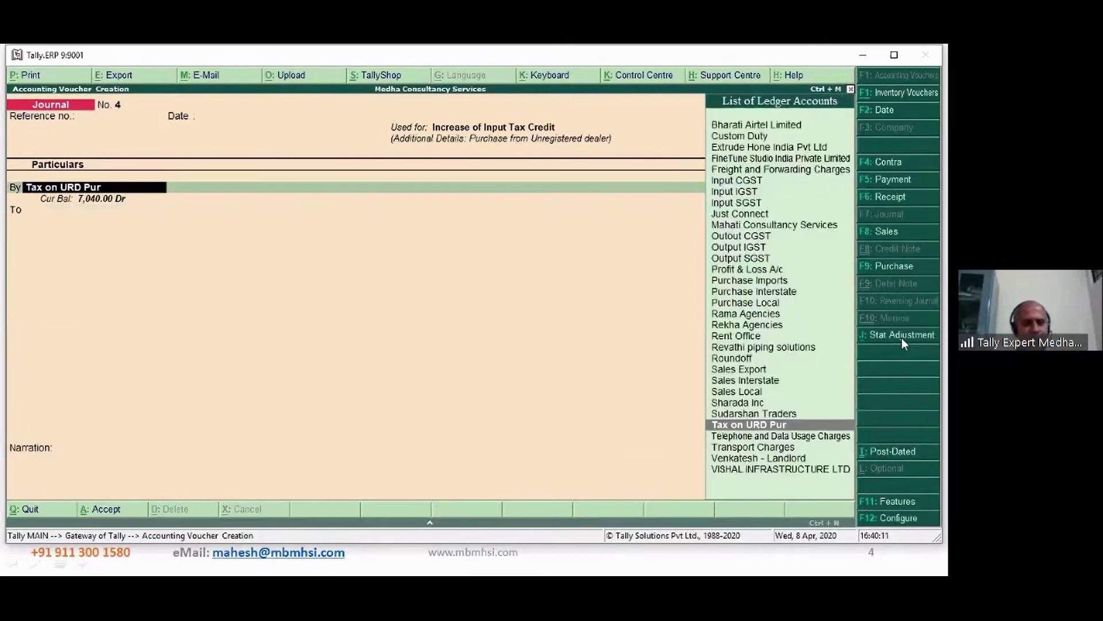
pyautogui.press('Return')
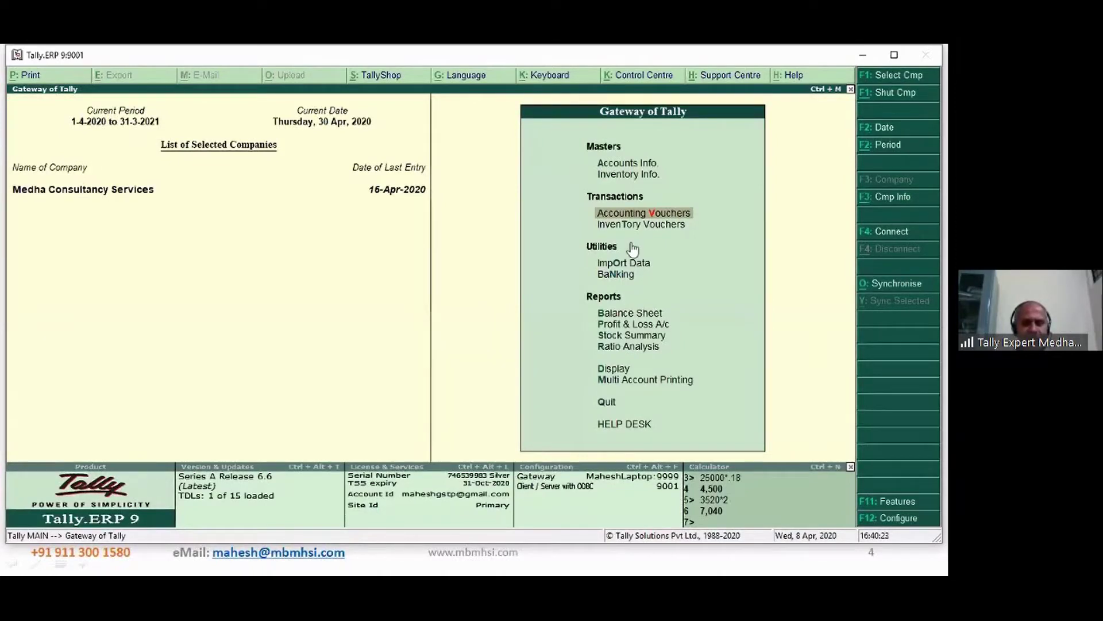
# Open a new journal with GST stat adjustment Increase of Input Tax Credit, Purchase from Unregistered dealer
pyautogui.click(655, 217)
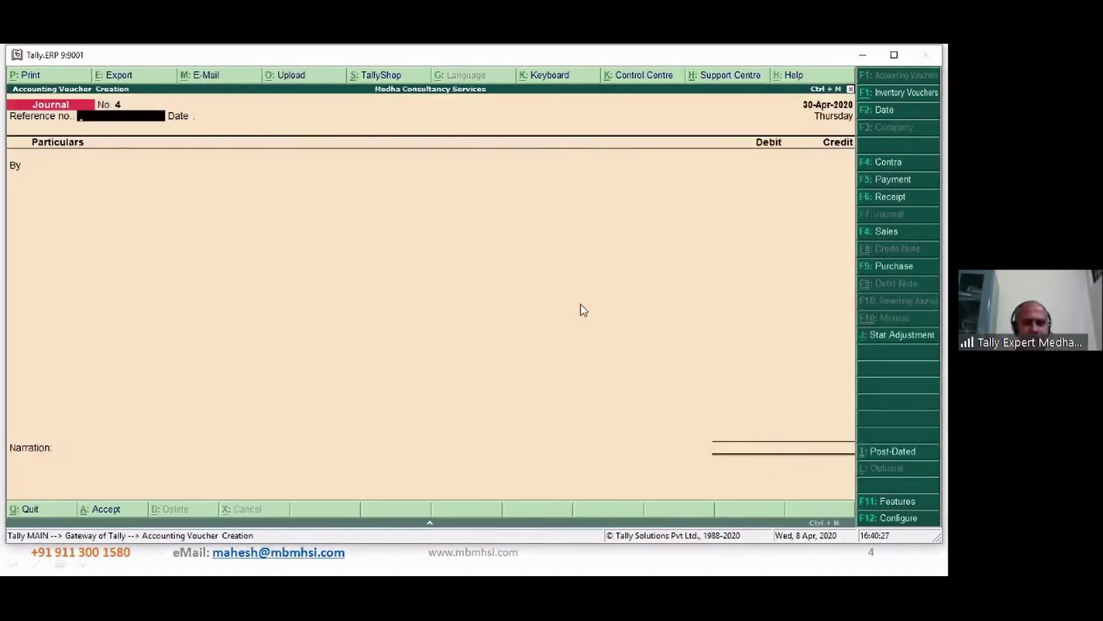
pyautogui.click(891, 341)
pyautogui.press('Return')
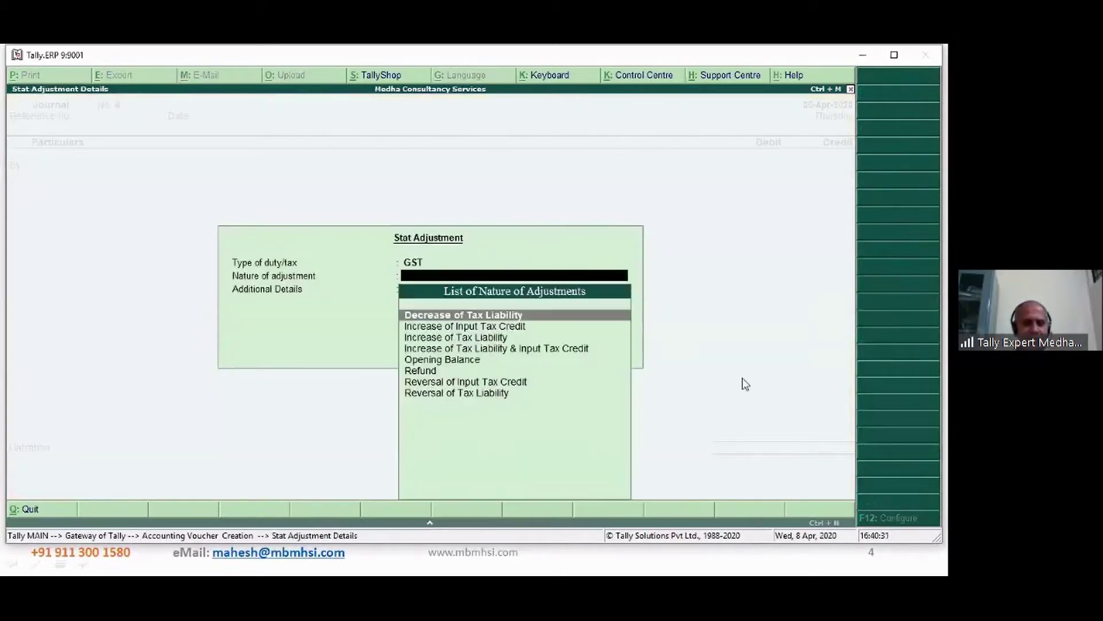
pyautogui.press('Down')
pyautogui.press('Return')
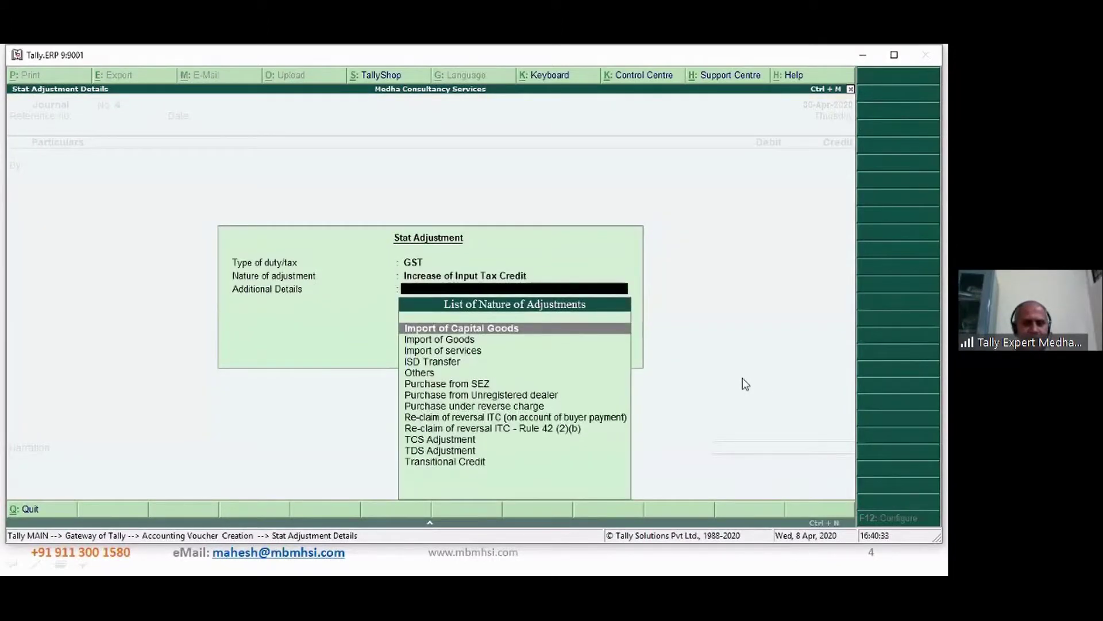
pyautogui.press('Down')
pyautogui.press('Down')
pyautogui.press('Down')
pyautogui.press('Down')
pyautogui.press('Down')
pyautogui.press('Down')
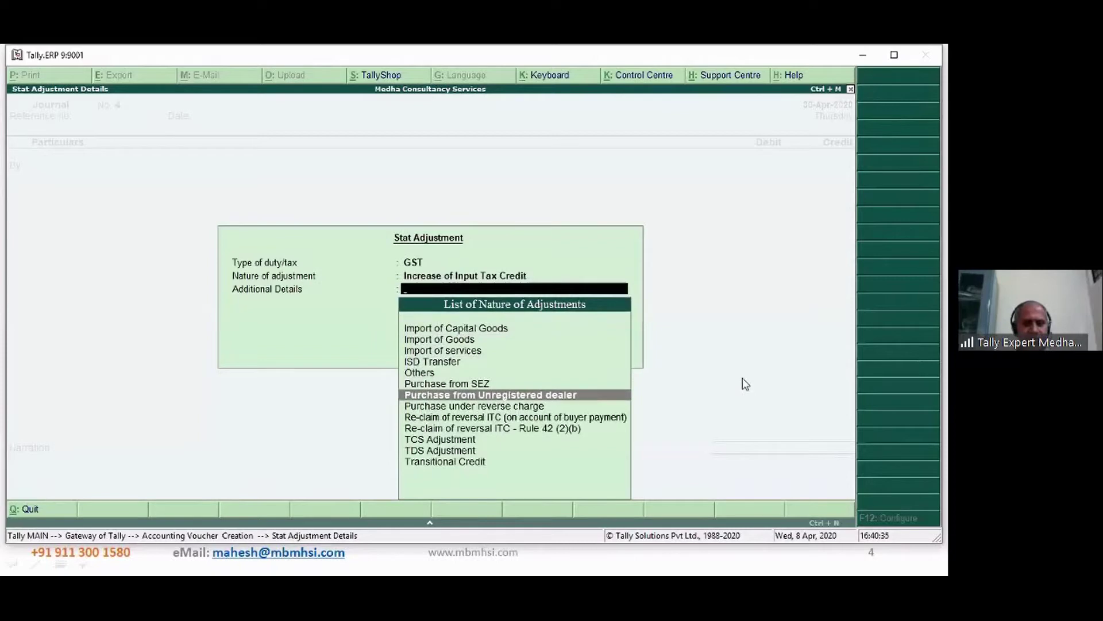
pyautogui.press('Return')
pyautogui.press('Return')
pyautogui.press('Return')
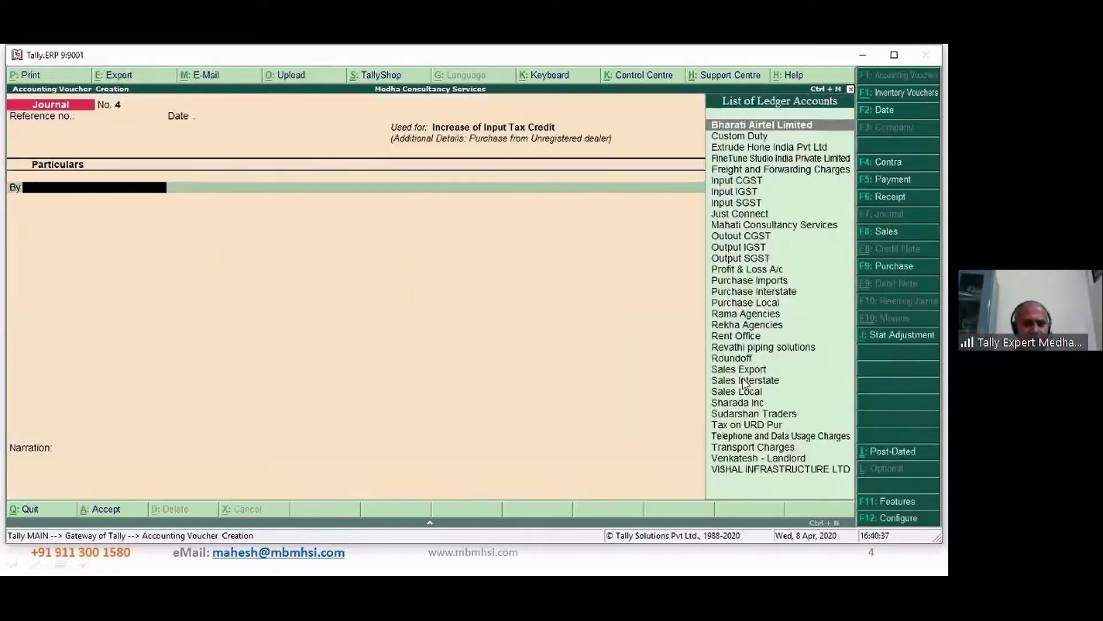
# Debit Input CGST 3,520.00 with GST details of 25,200 taxable value at 9%
pyautogui.press('Down')
pyautogui.press('Down')
pyautogui.press('Down')
pyautogui.press('Down')
pyautogui.press('Down')
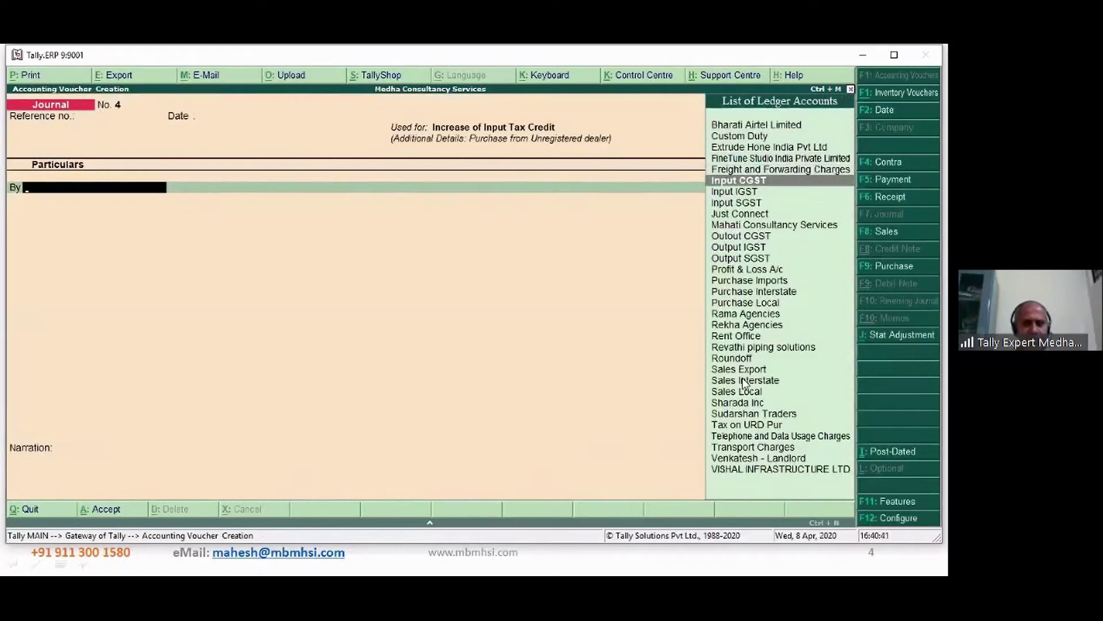
pyautogui.press('Return')
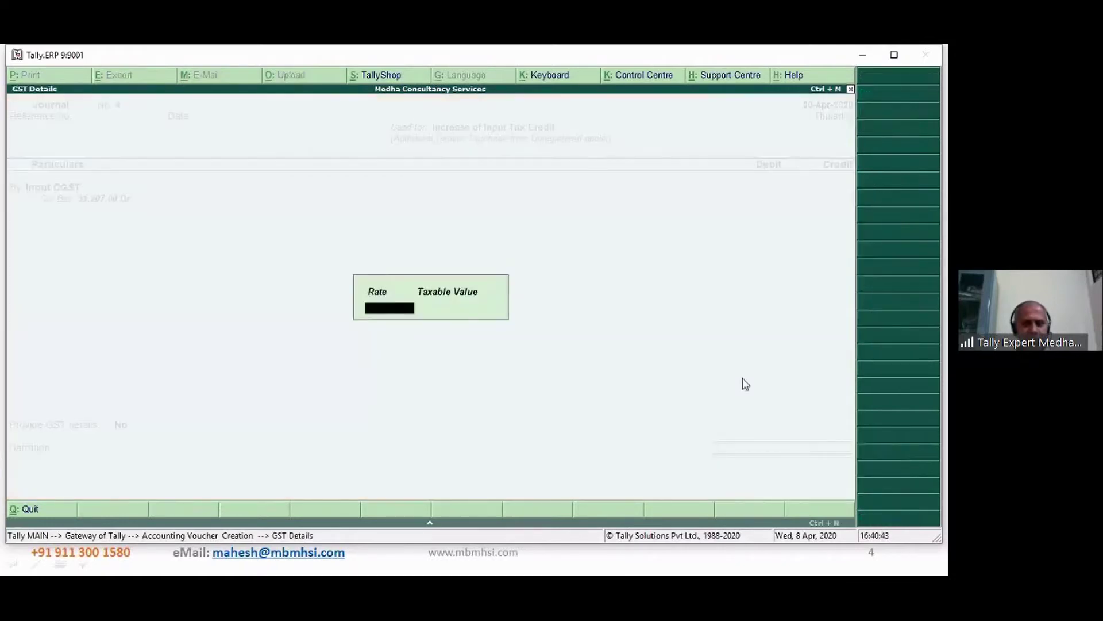
pyautogui.write('18')
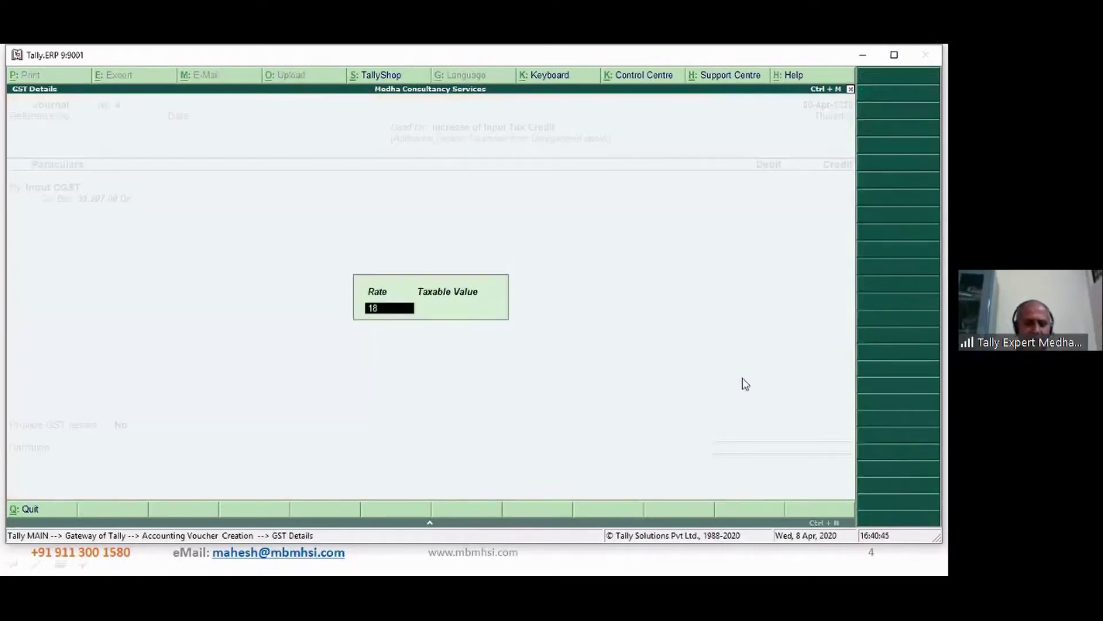
pyautogui.press('Return')
pyautogui.hotkey('alt', 'Tab')
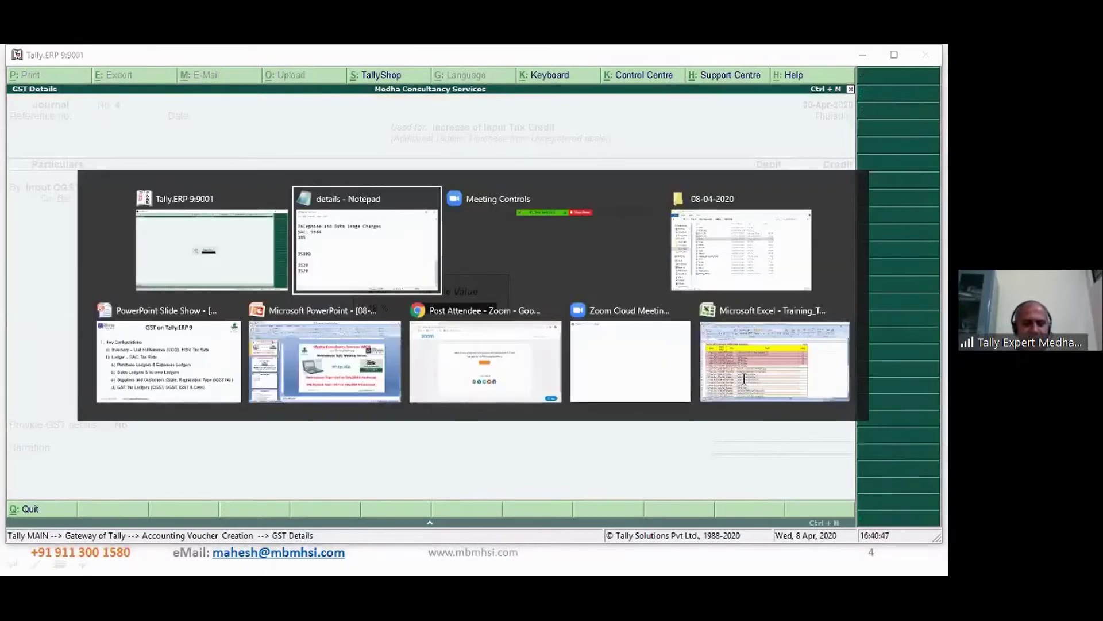
pyautogui.hotkey('alt', 'Tab')
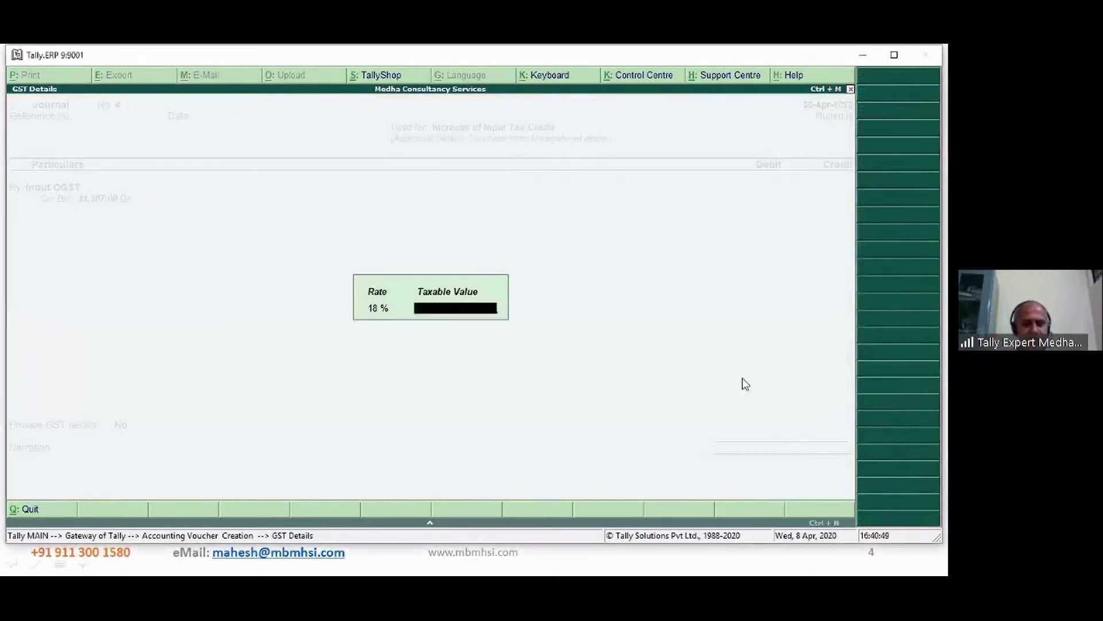
pyautogui.write('25200')
pyautogui.press('Return')
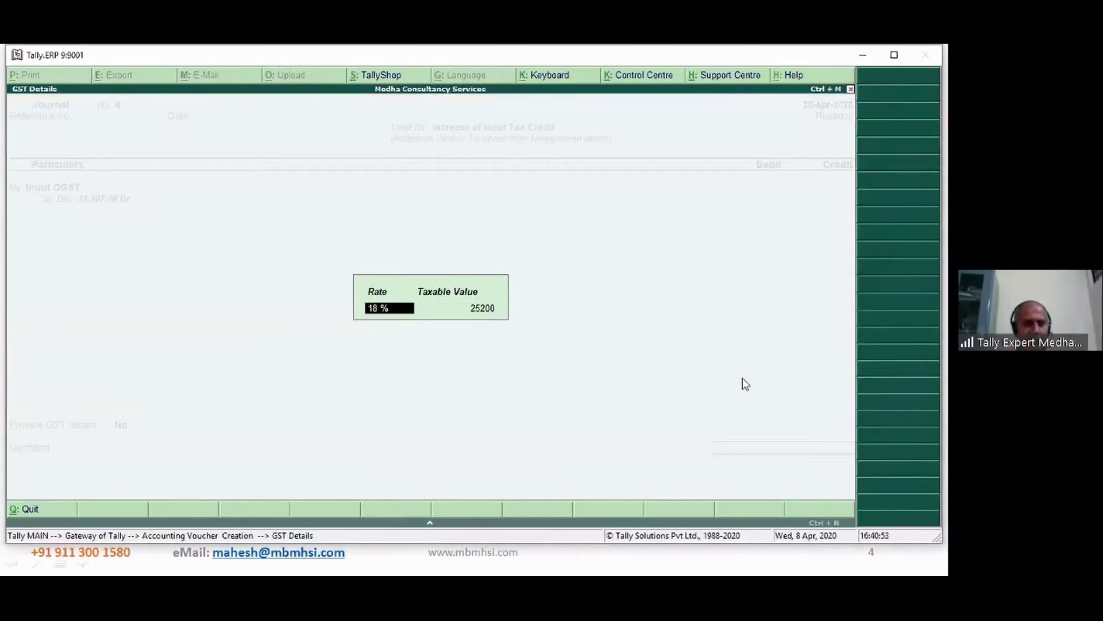
pyautogui.write('9')
pyautogui.press('Return')
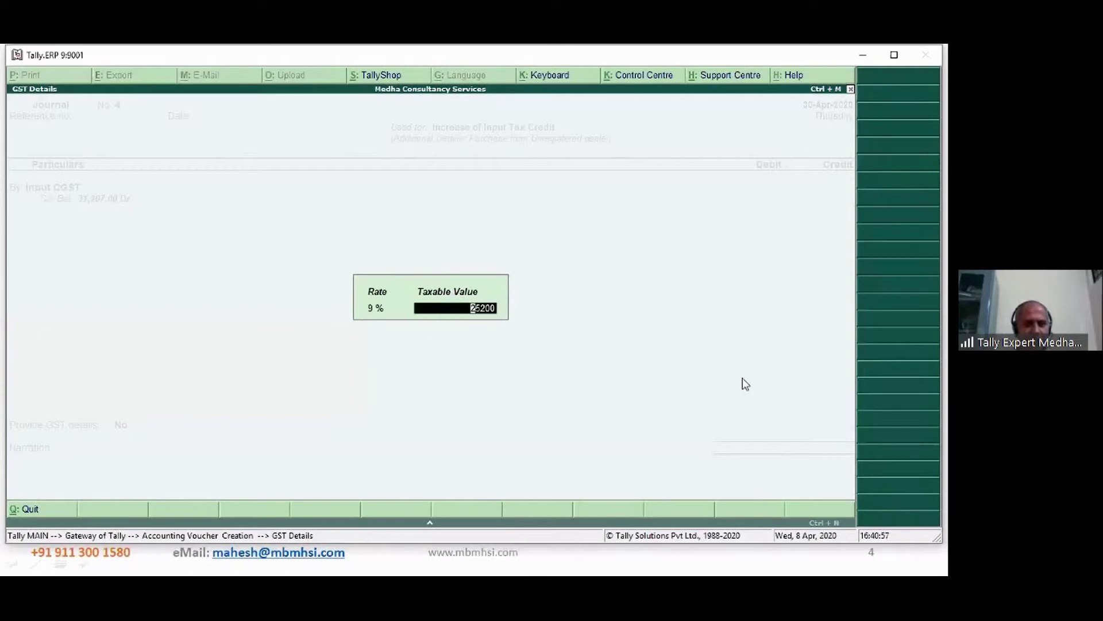
pyautogui.press('Return')
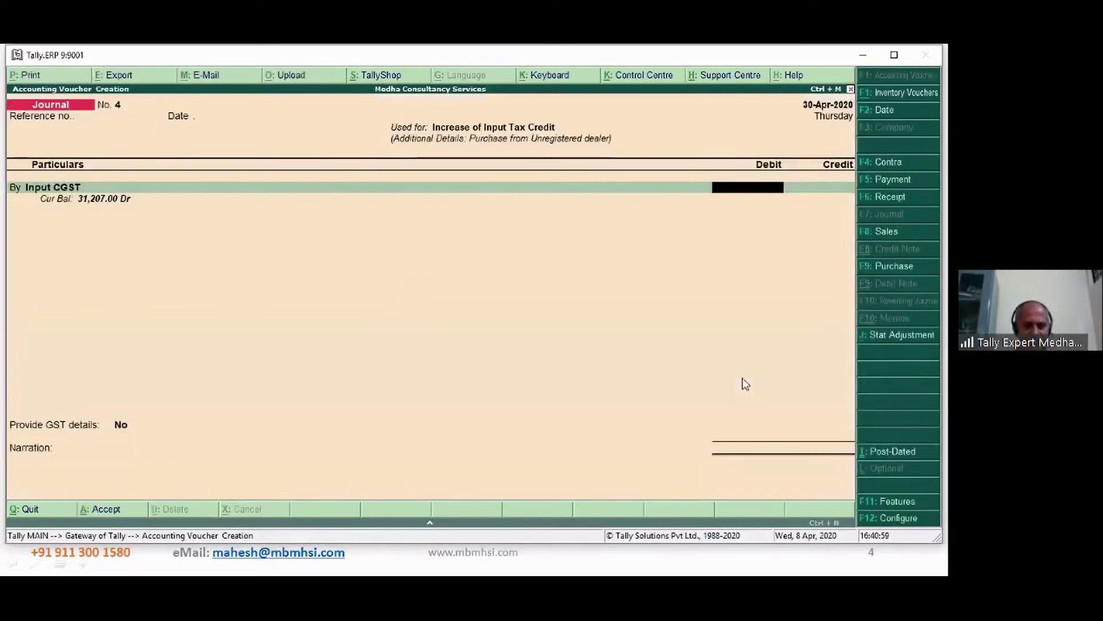
pyautogui.write('3520')
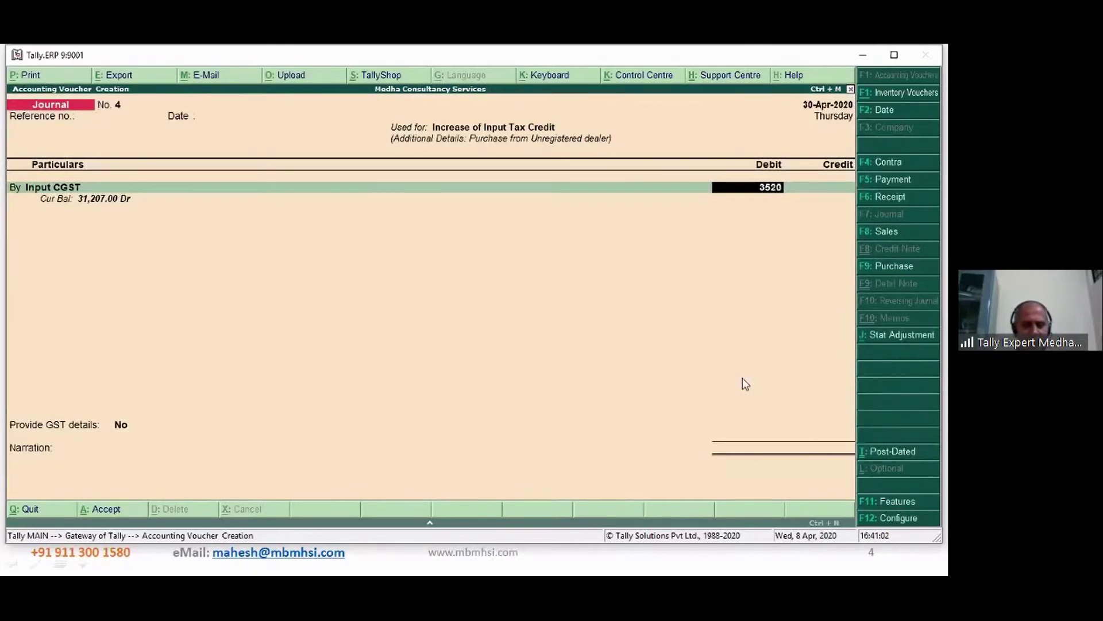
pyautogui.press('Return')
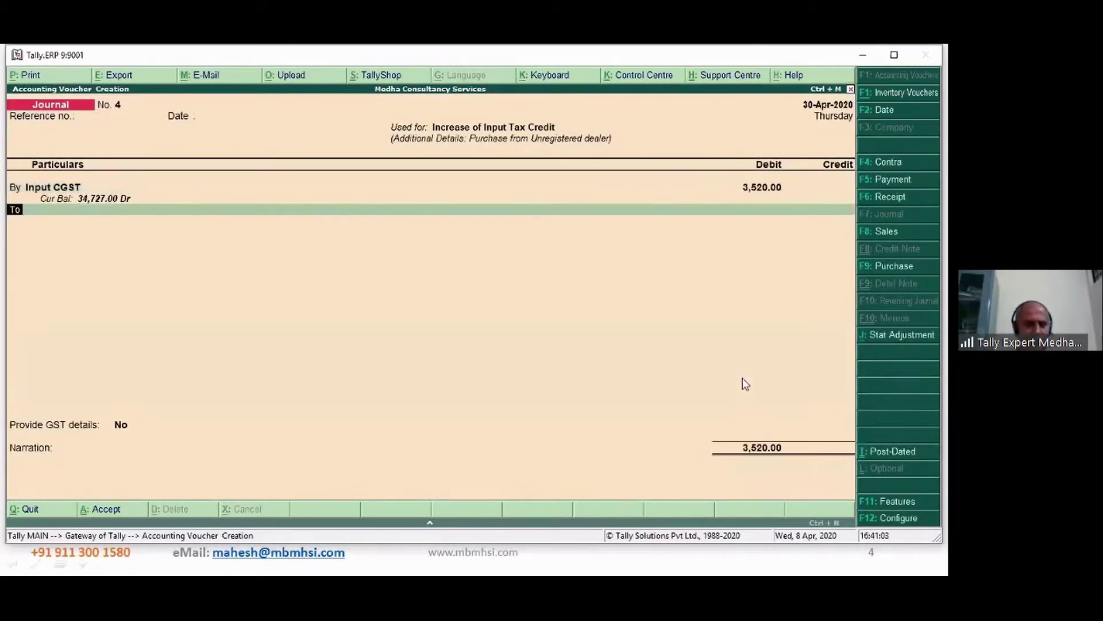
# Add a second By line debiting Input SGST 3,520.00, reaching the credit line
pyautogui.write('b')
pyautogui.press('Return')
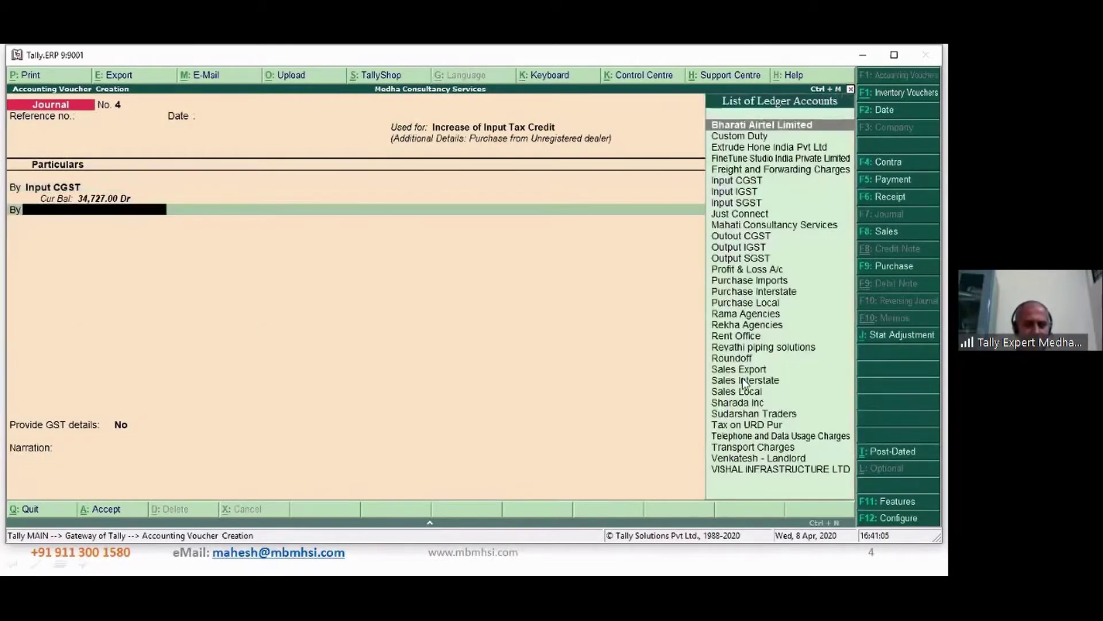
pyautogui.write('In')
pyautogui.press('Down')
pyautogui.press('Down')
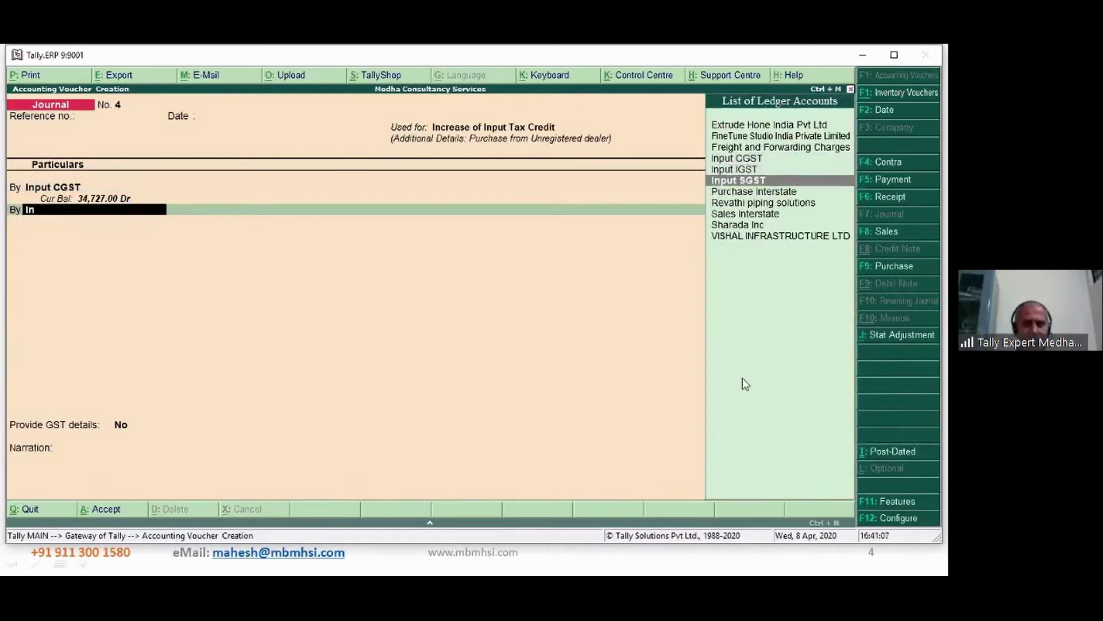
pyautogui.press('Return')
pyautogui.press('Return')
pyautogui.press('Return')
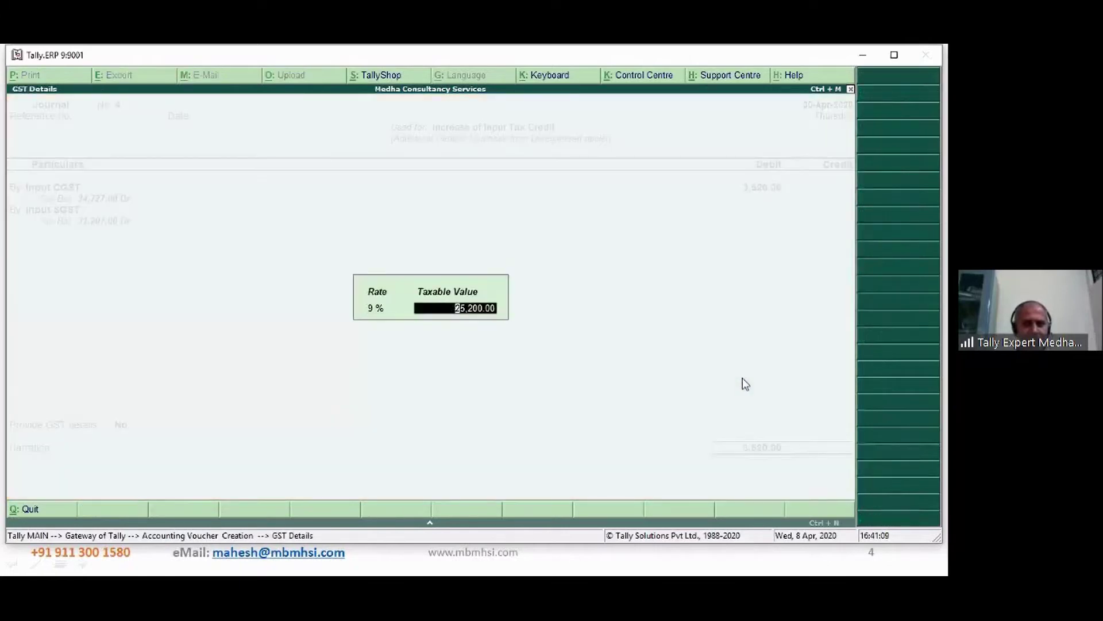
pyautogui.write('3520')
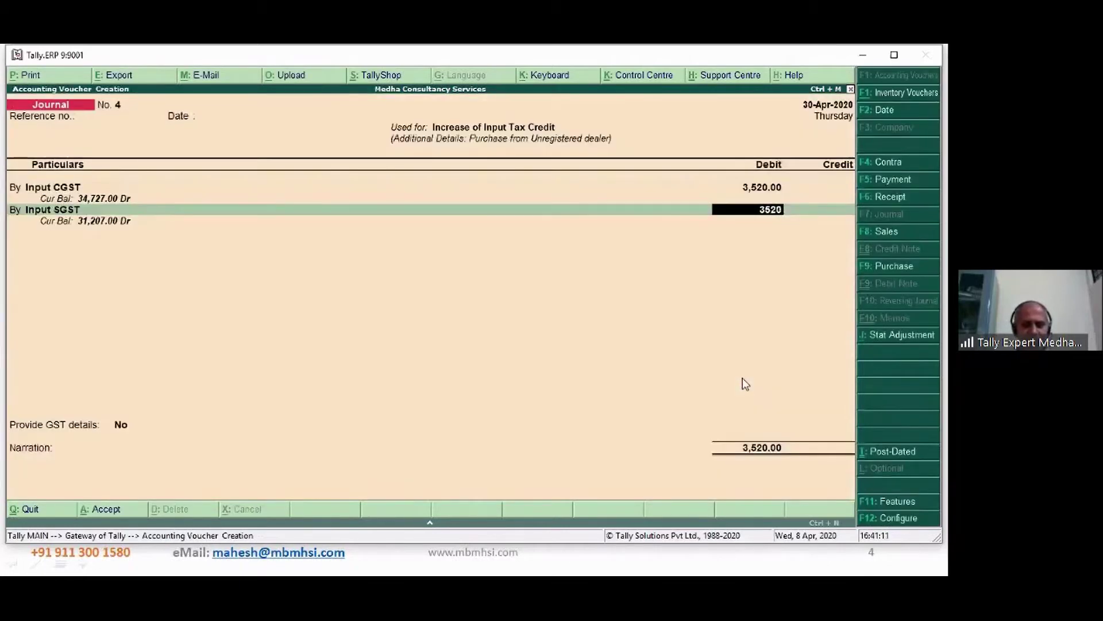
pyautogui.press('Return')
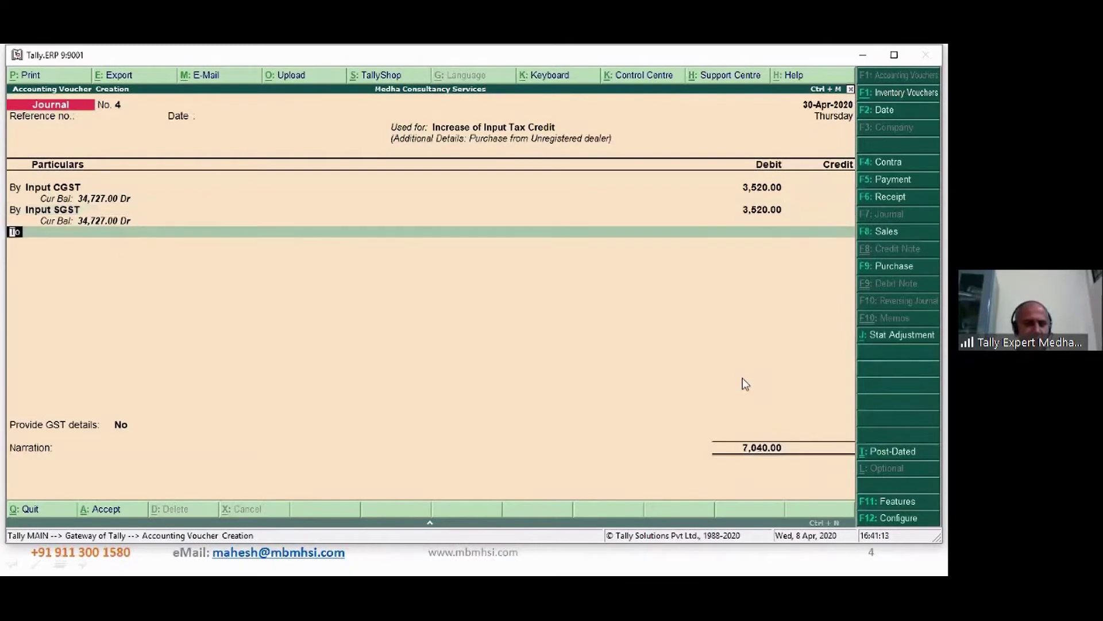
pyautogui.press('Return')
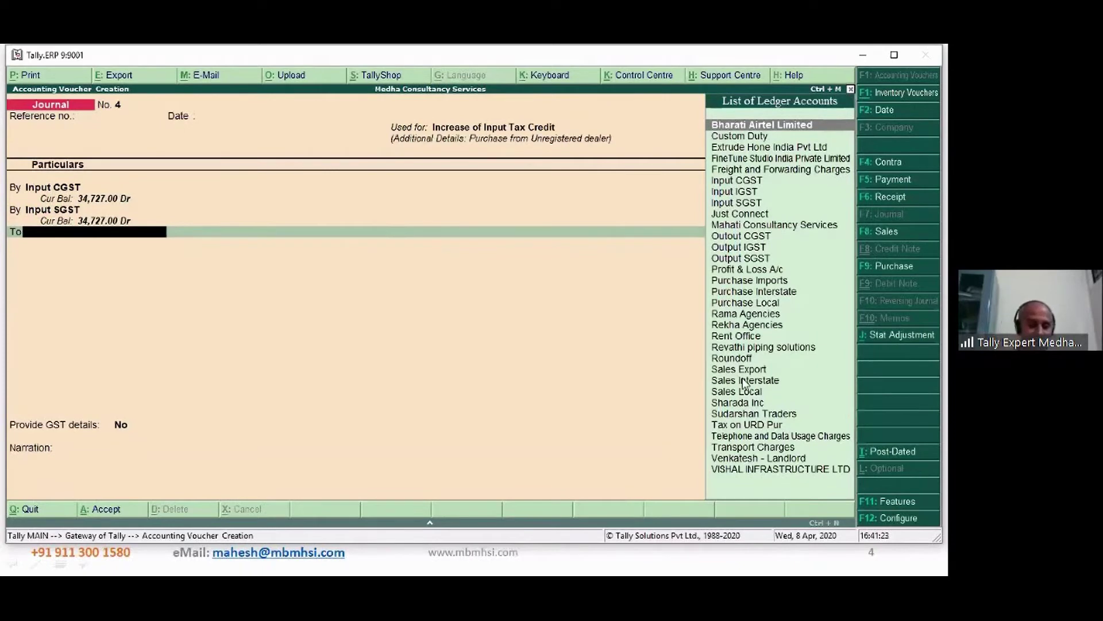
# Create the ledger Tax on URD Purchases under Current Liabilities from the To line
pyautogui.hotkey('alt', 'c')
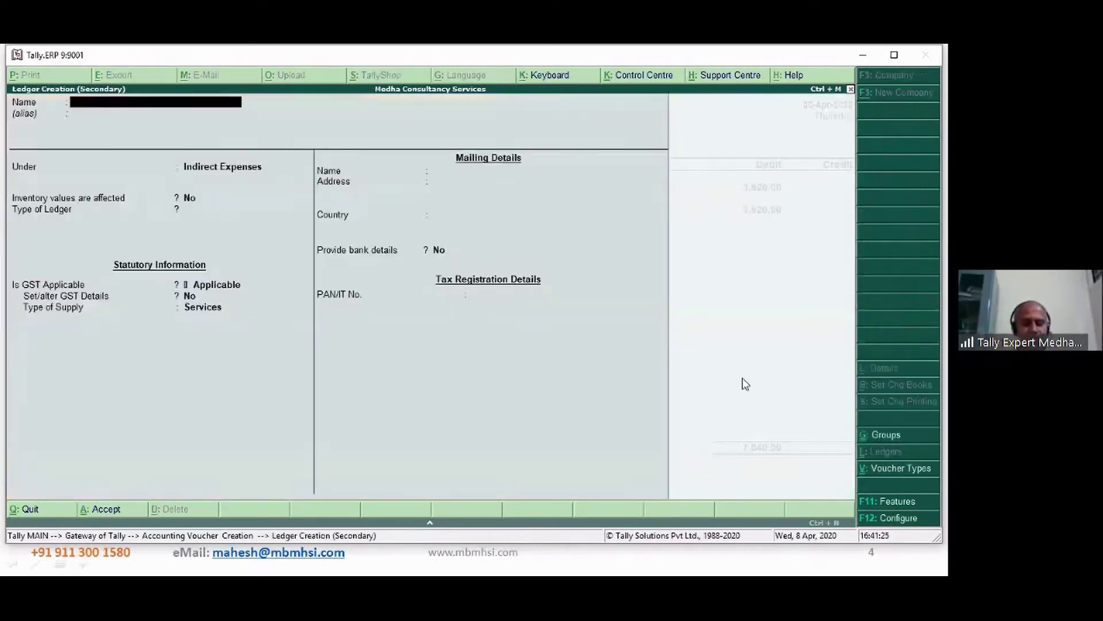
pyautogui.write('T')
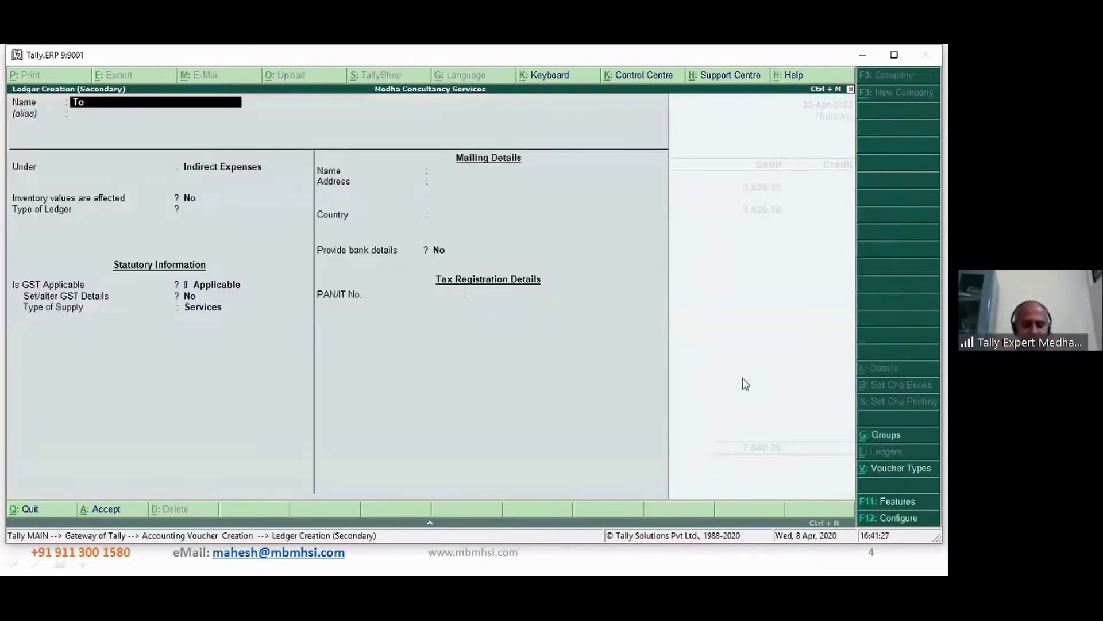
pyautogui.write('ax on URD Pur')
pyautogui.press('Return')
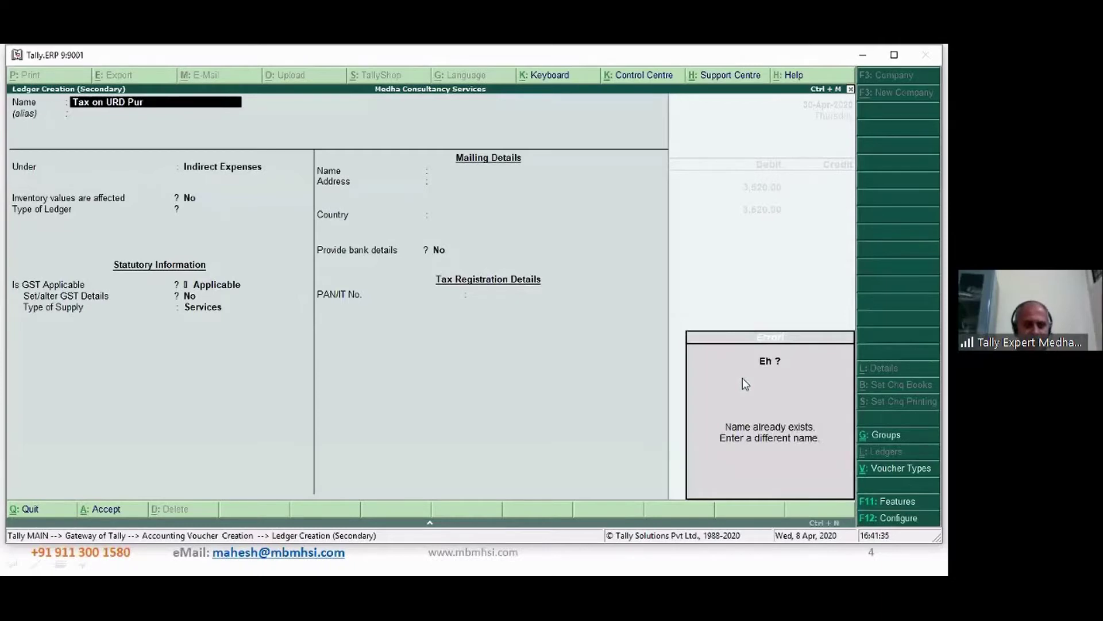
pyautogui.press('BackSpace')
pyautogui.press('BackSpace')
pyautogui.press('BackSpace')
pyautogui.press('BackSpace')
pyautogui.press('BackSpace')
pyautogui.press('BackSpace')
pyautogui.press('BackSpace')
pyautogui.press('BackSpace')
pyautogui.press('BackSpace')
pyautogui.press('BackSpace')
pyautogui.press('BackSpace')
pyautogui.press('BackSpace')
pyautogui.press('BackSpace')
pyautogui.press('BackSpace')
pyautogui.press('BackSpace')
pyautogui.write('T')
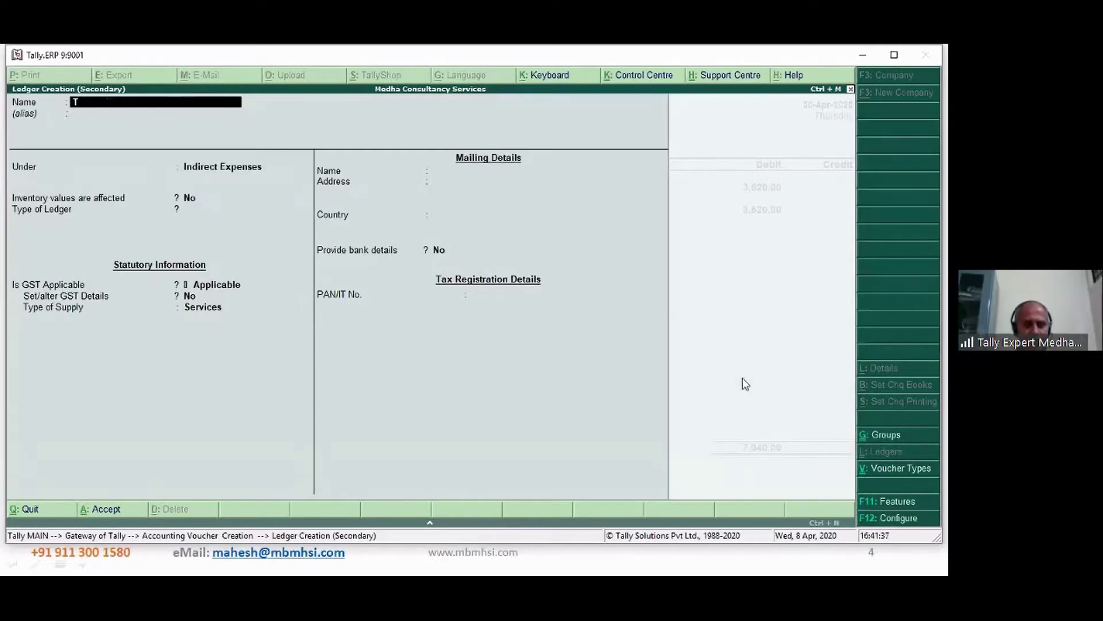
pyautogui.write('ax on URD Purchases')
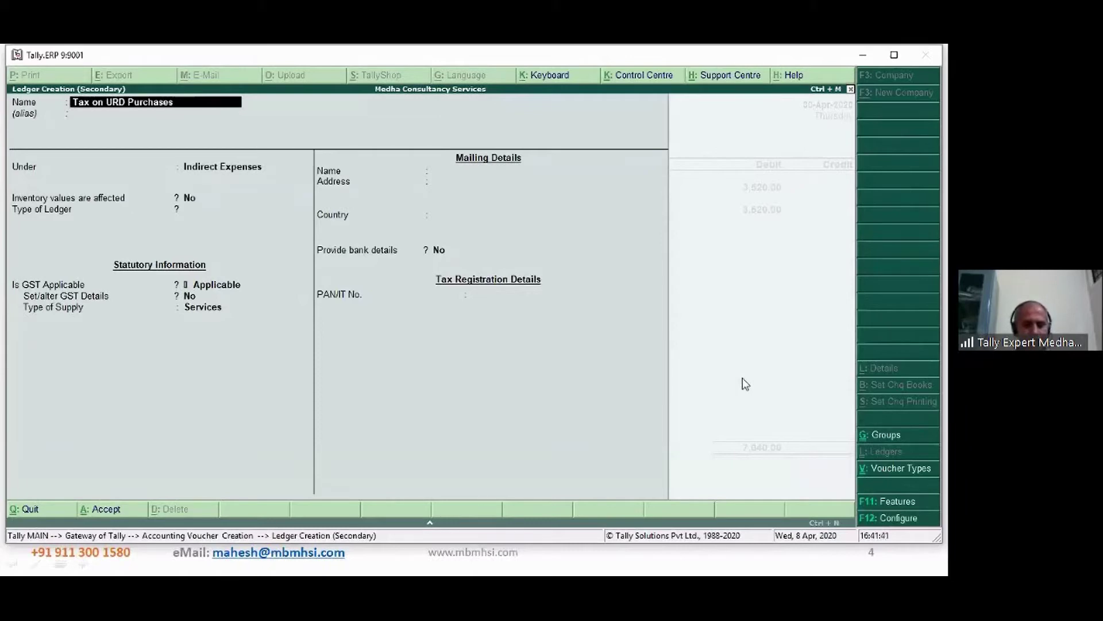
pyautogui.press('Return')
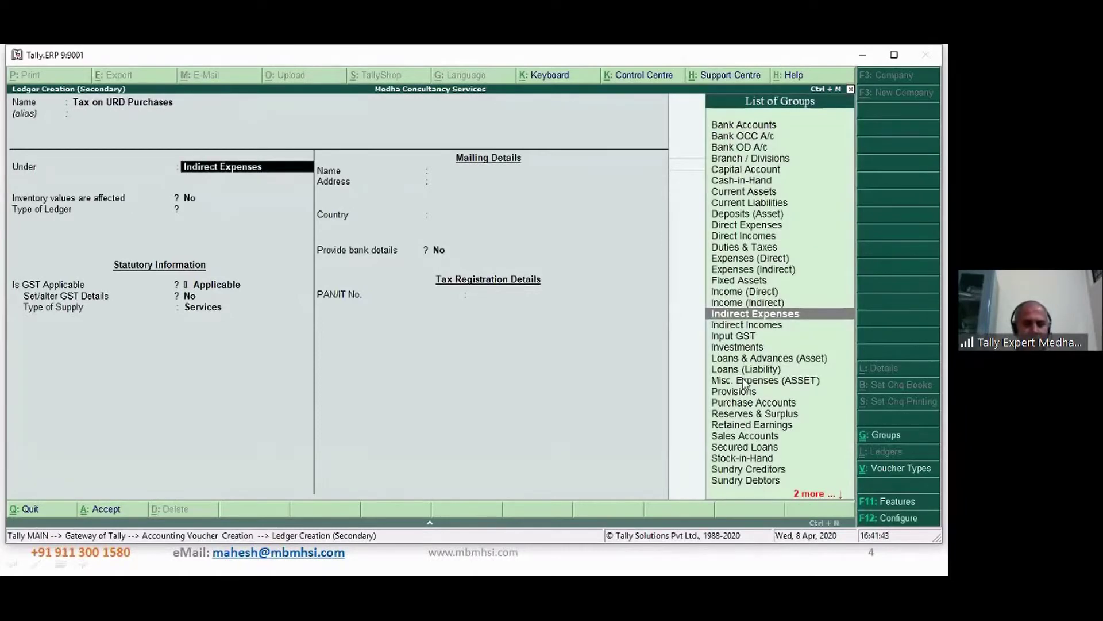
pyautogui.write('cu')
pyautogui.press('Down')
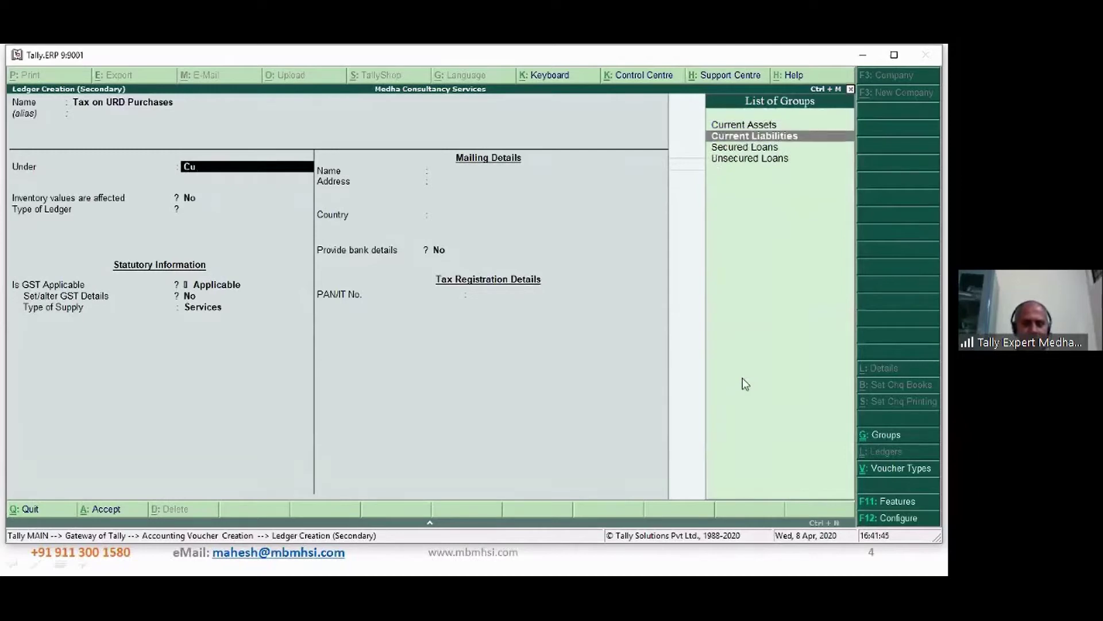
pyautogui.press('Return')
pyautogui.press('Return')
pyautogui.press('Return')
pyautogui.press('Return')
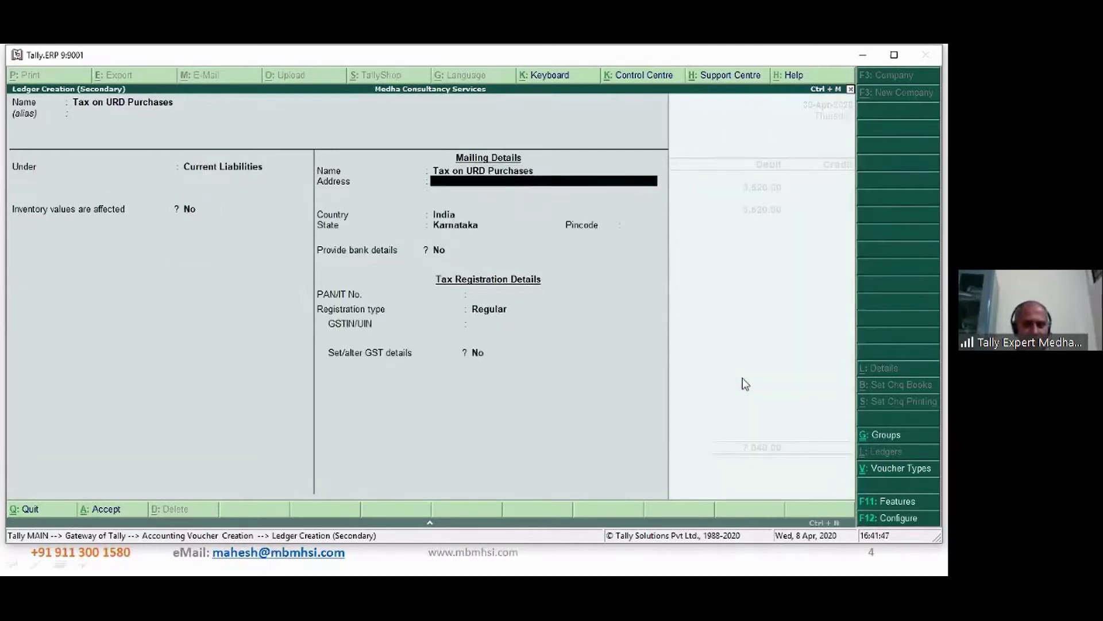
# Save the new ledger, credit it 7,040.00, and set Provide GST details to Yes
pyautogui.hotkey('ctrl', 'a')
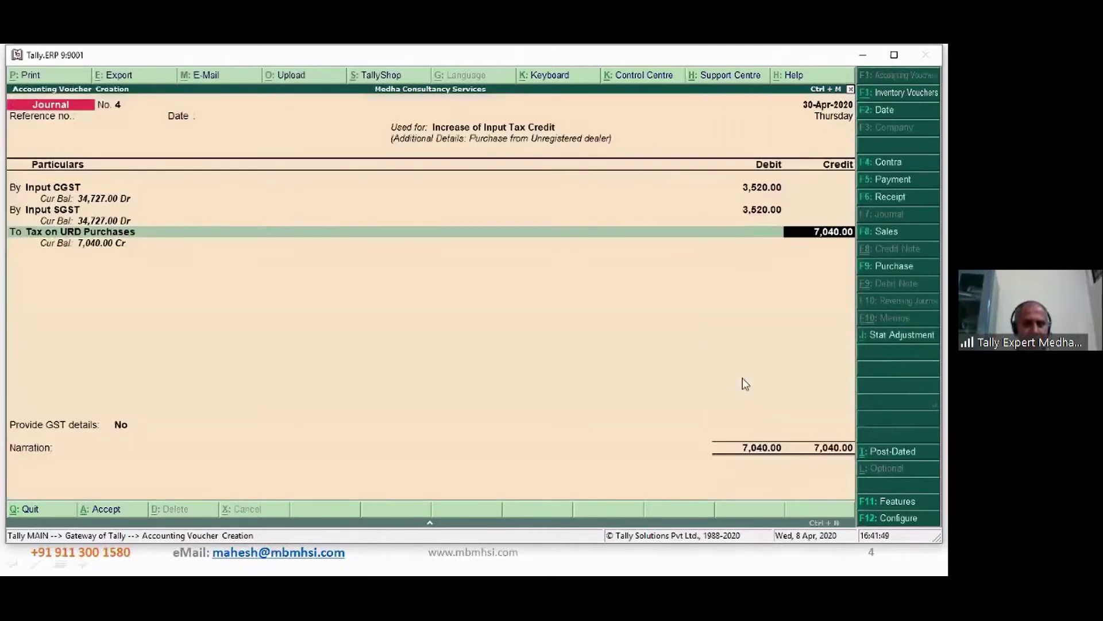
pyautogui.press('Return')
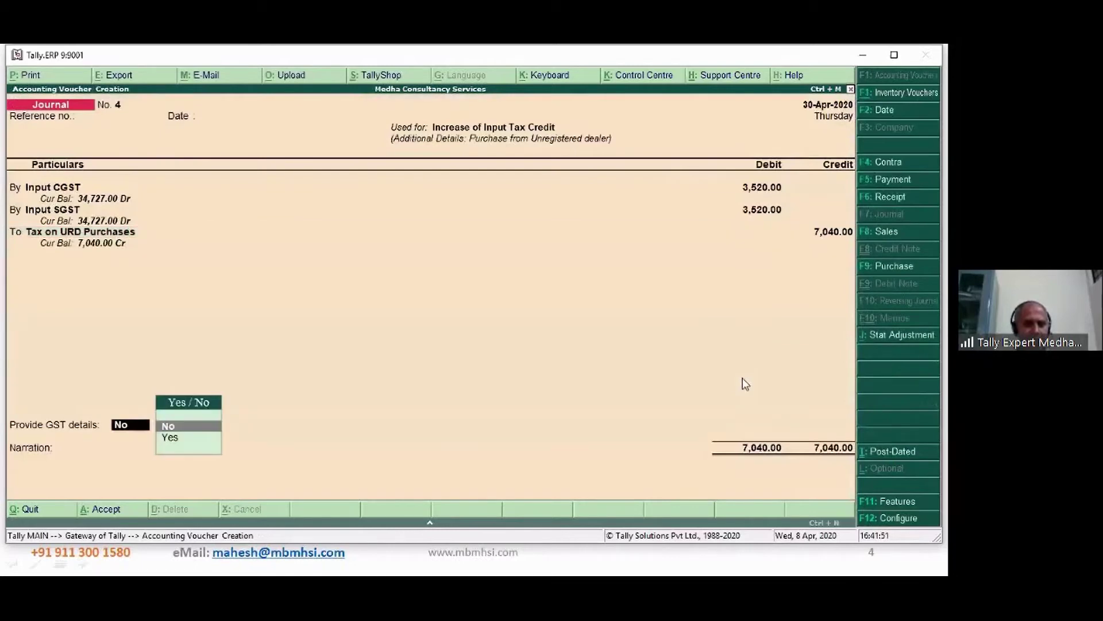
pyautogui.press('Down')
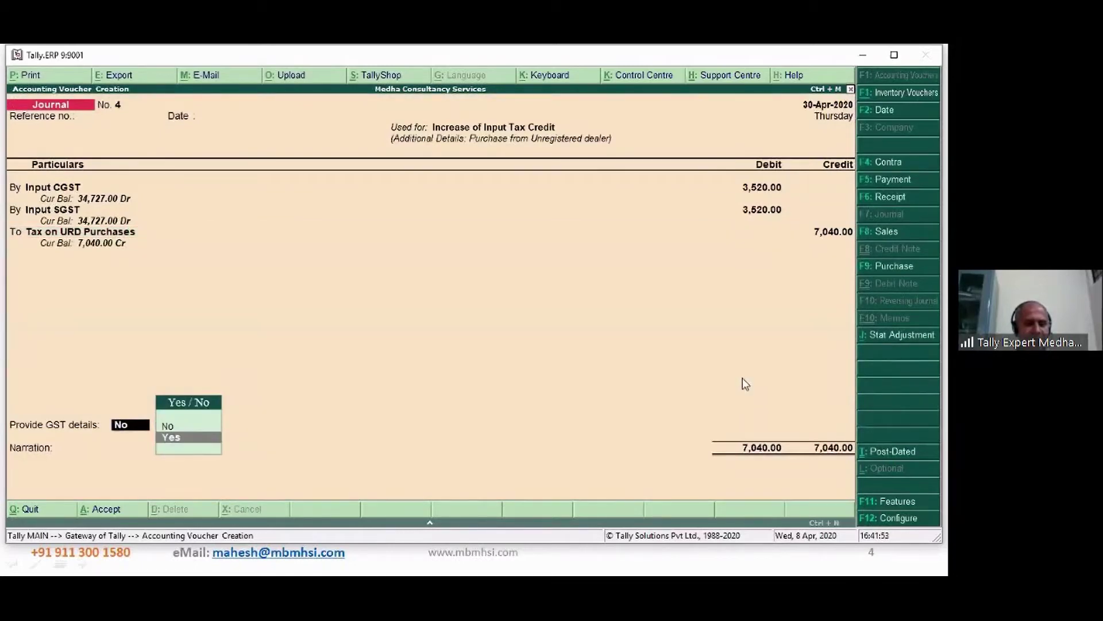
pyautogui.press('Return')
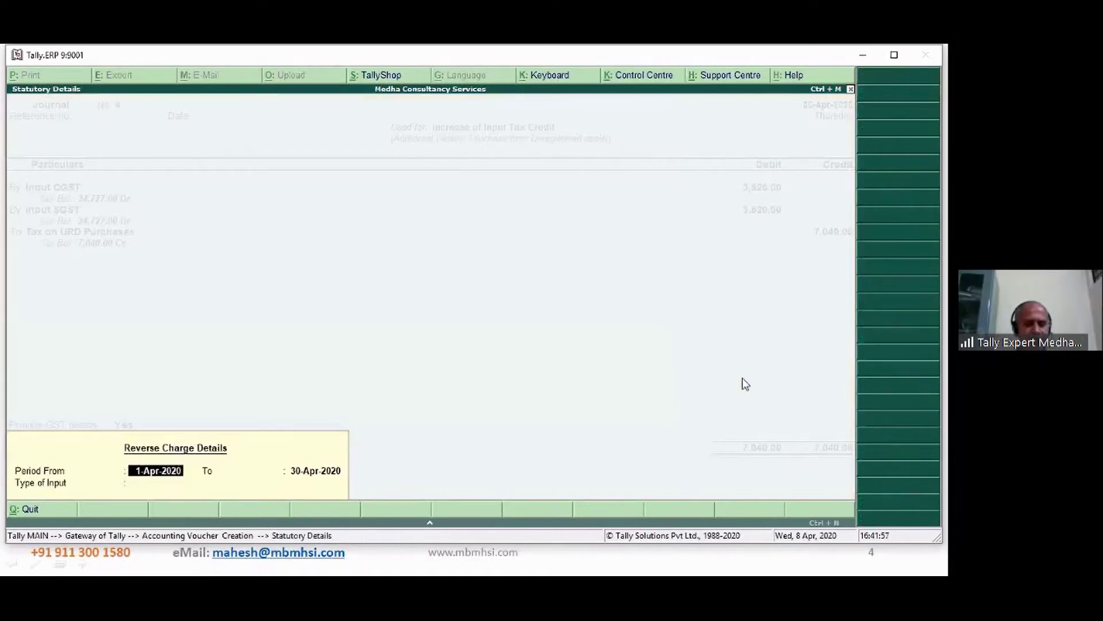
# Keep the 1-Apr-2020 period start and choose Goods as the reverse-charge input type
pyautogui.press('Return')
pyautogui.press('Return')
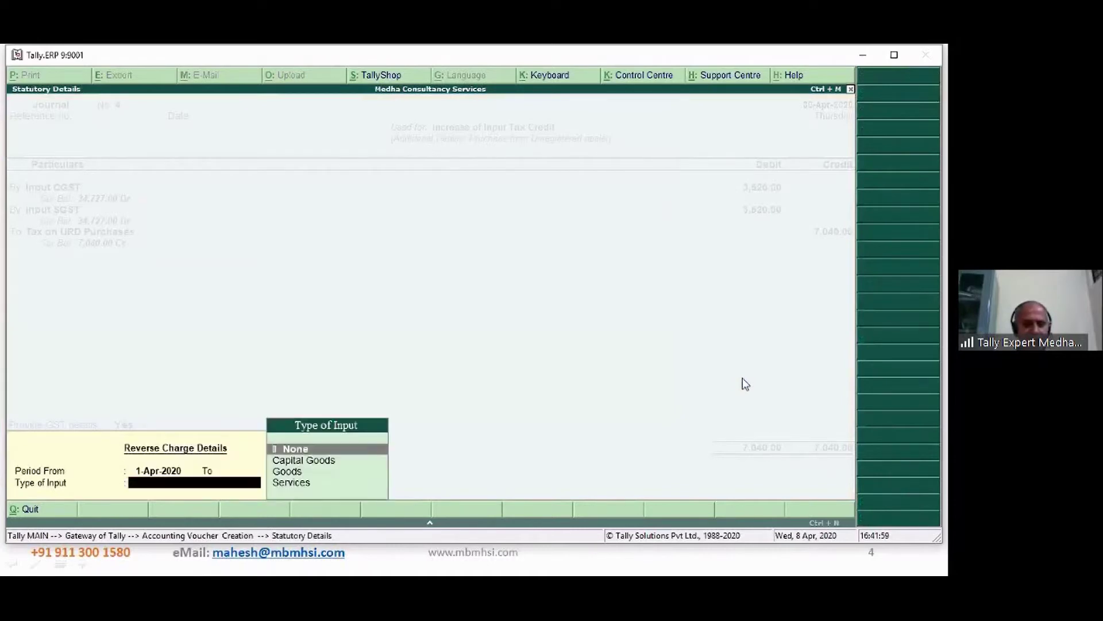
pyautogui.press('Down')
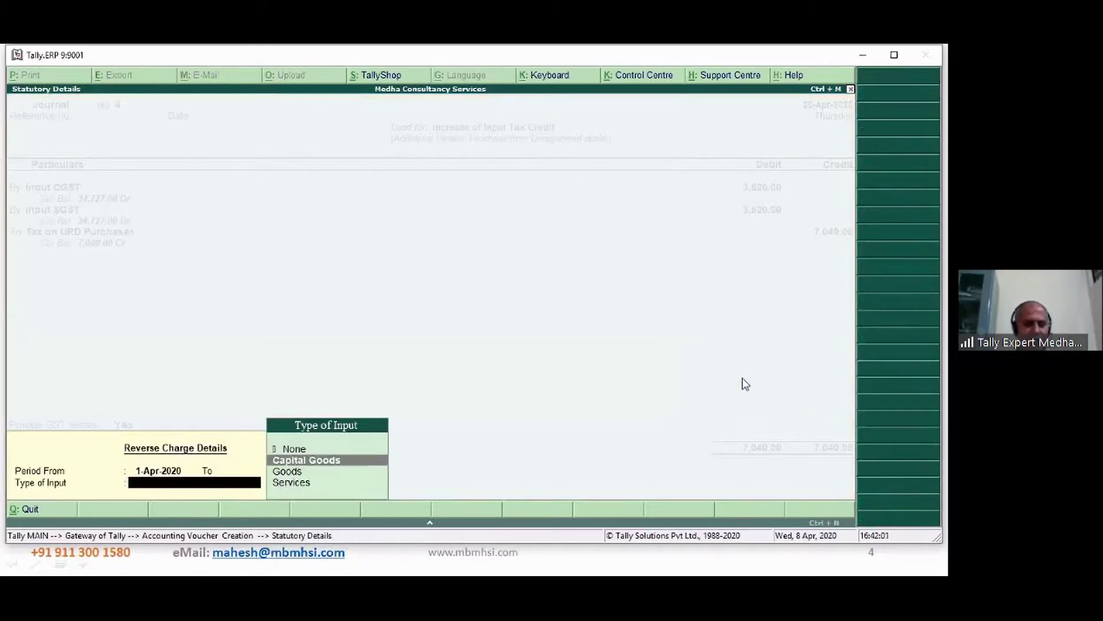
pyautogui.press('Down')
pyautogui.press('Down')
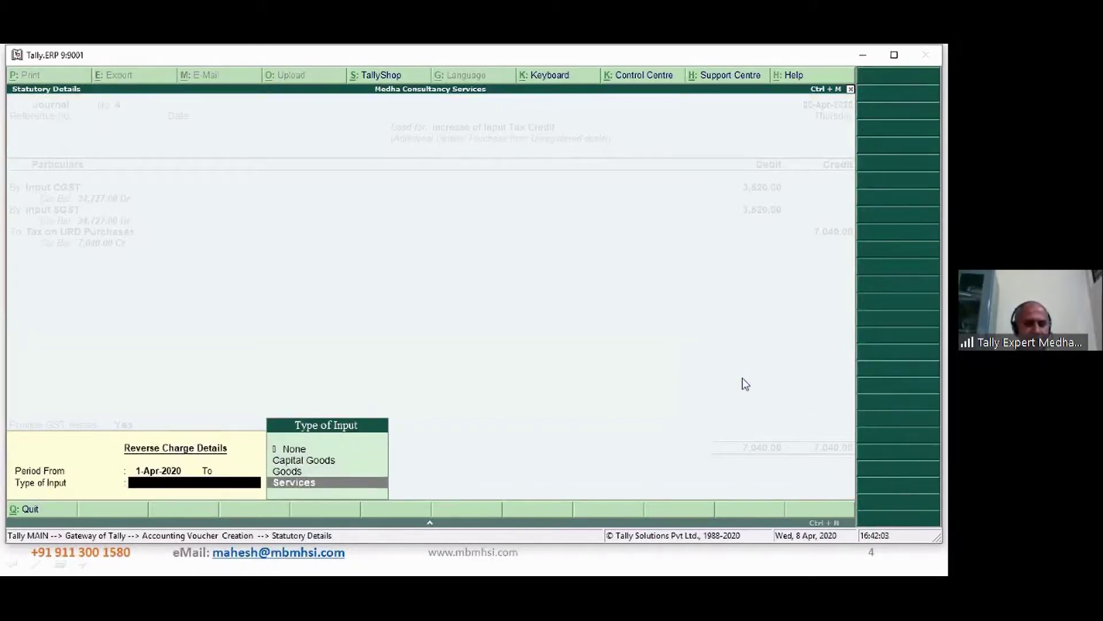
pyautogui.press('Up')
pyautogui.press('Down')
pyautogui.press('Up')
pyautogui.press('Up')
pyautogui.press('Up')
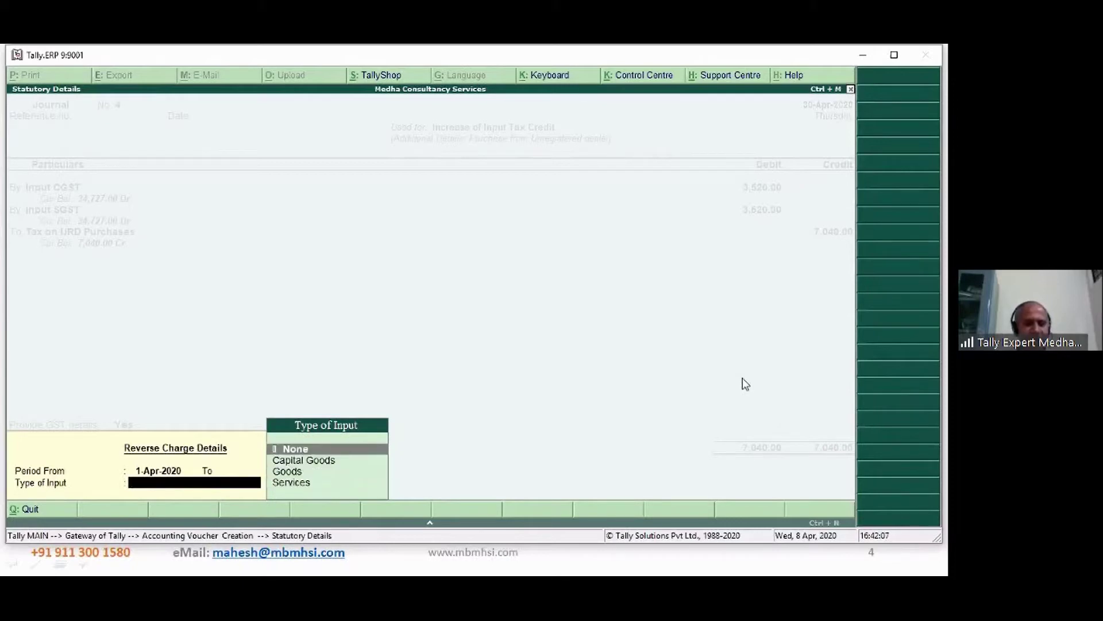
pyautogui.press('Down')
pyautogui.press('Down')
pyautogui.press('Down')
pyautogui.press('Up')
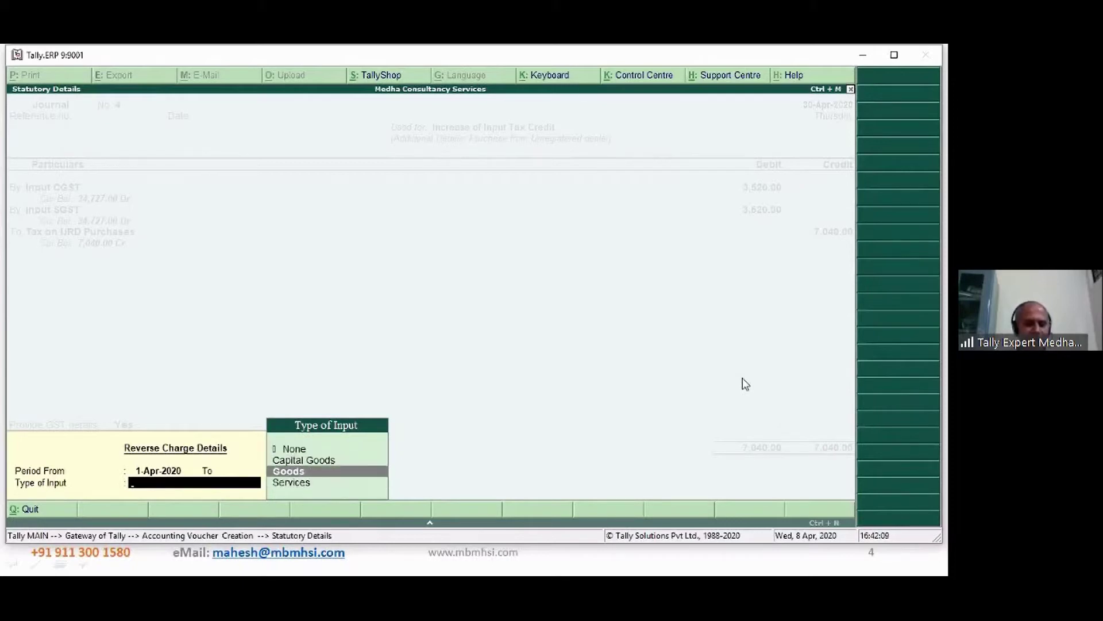
# Narrate the journal 'Being Input Tax Ion URD adj ent', save it, and quit the blank voucher
pyautogui.press('Return')
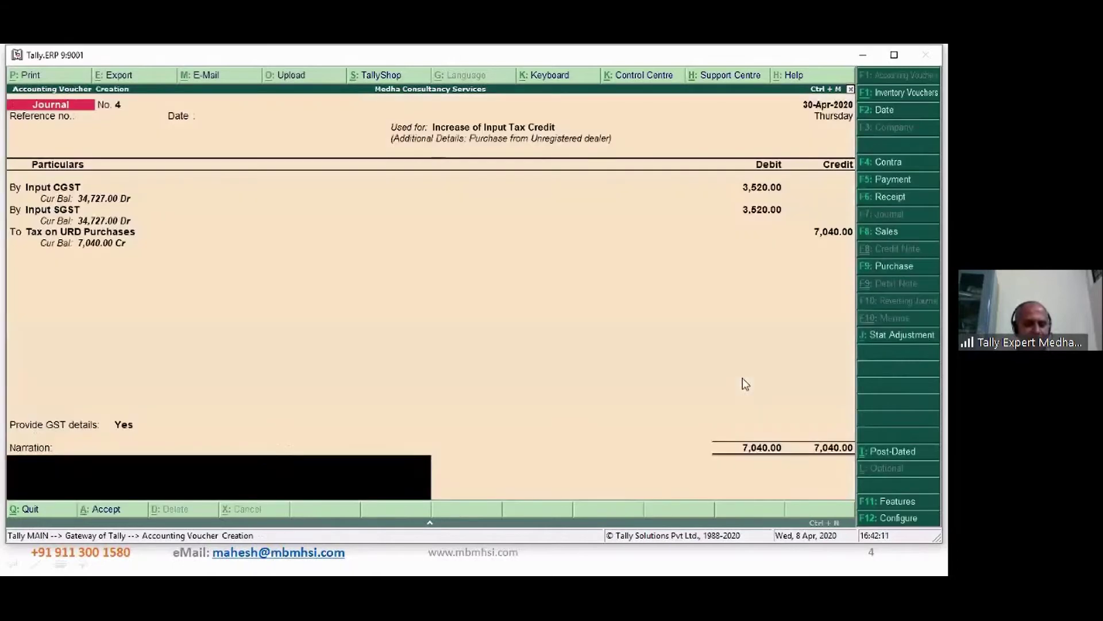
pyautogui.write('Being')
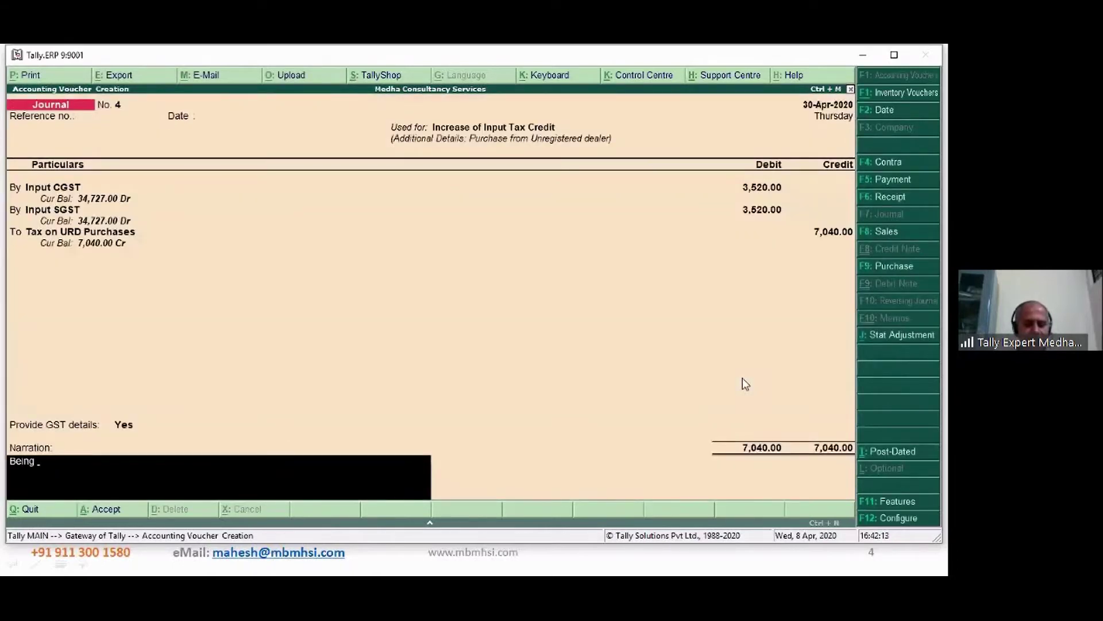
pyautogui.write(' Input Tax')
pyautogui.write(' I')
pyautogui.write('on UR')
pyautogui.write('D')
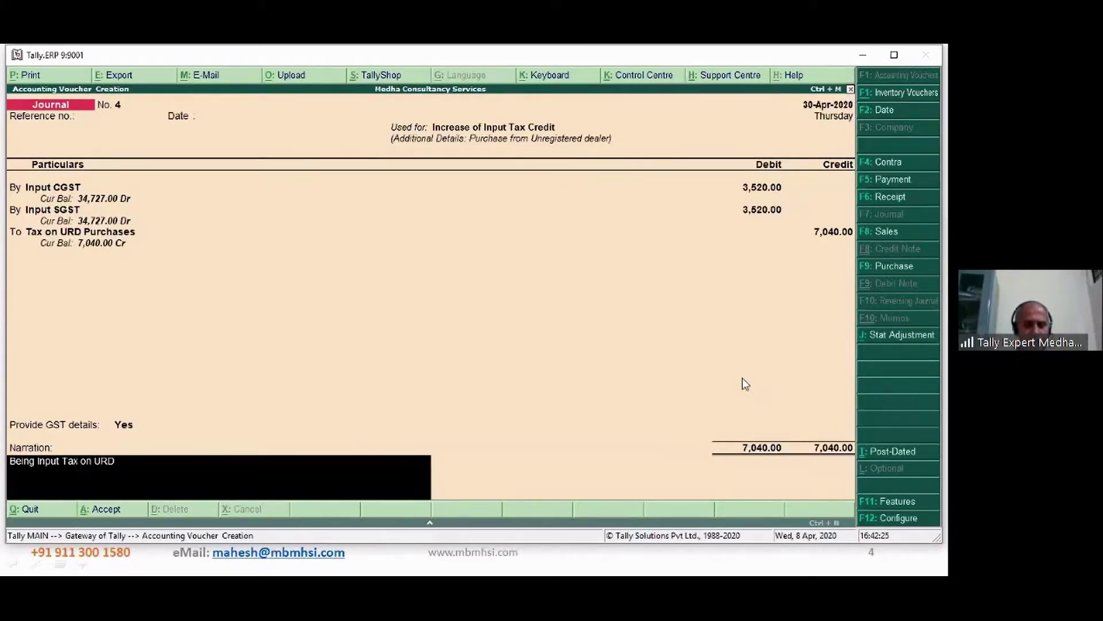
pyautogui.write(' adj entry')
pyautogui.press('Return')
pyautogui.press('Return')
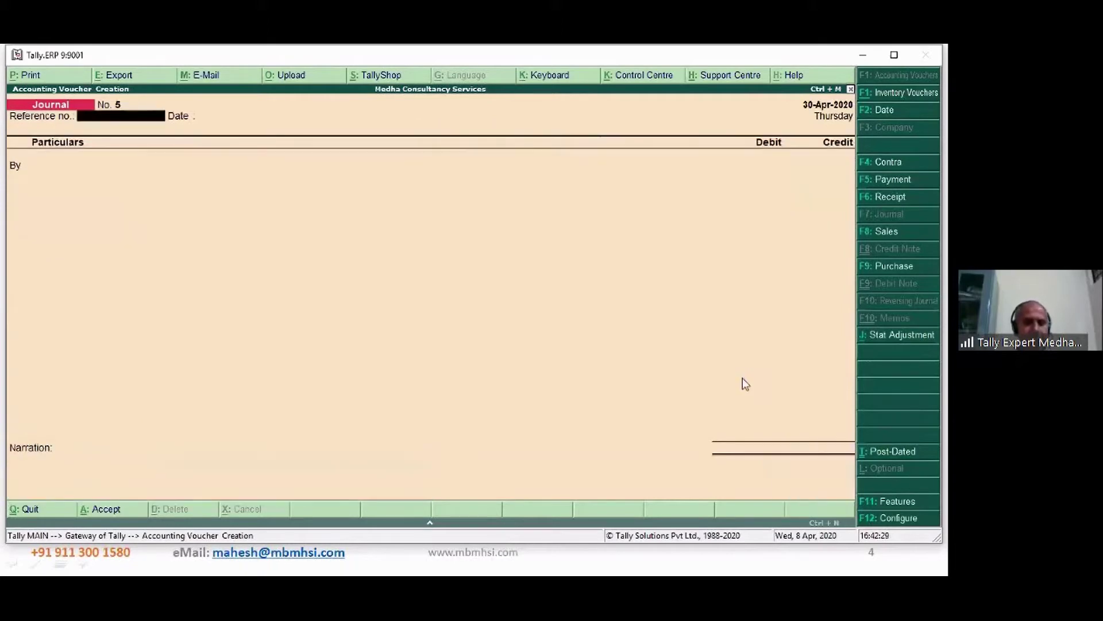
pyautogui.press('Escape')
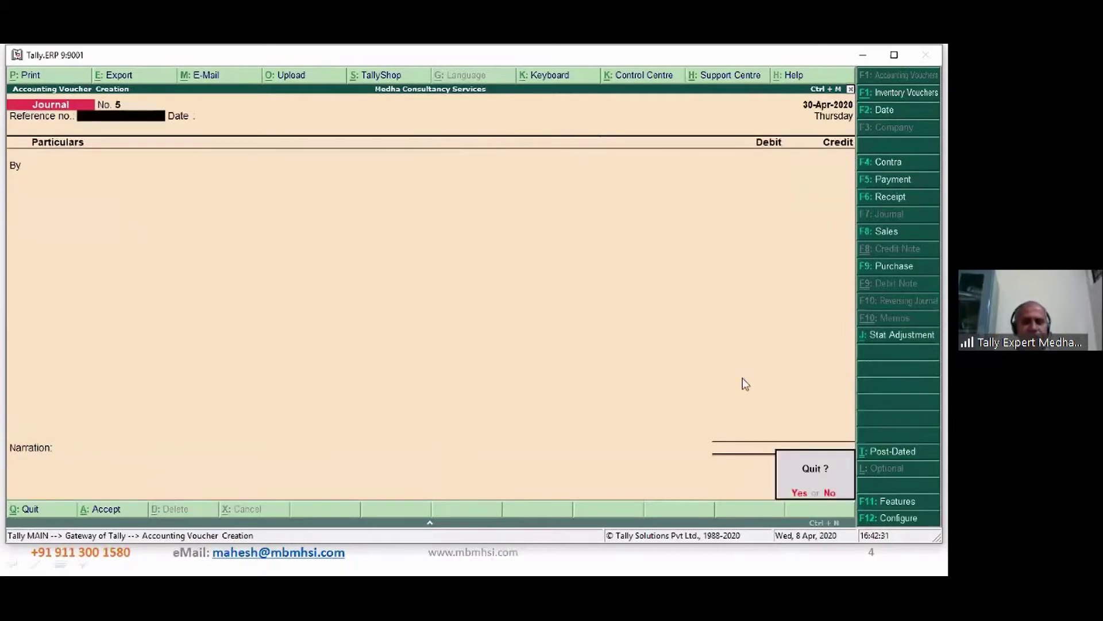
pyautogui.press('Return')
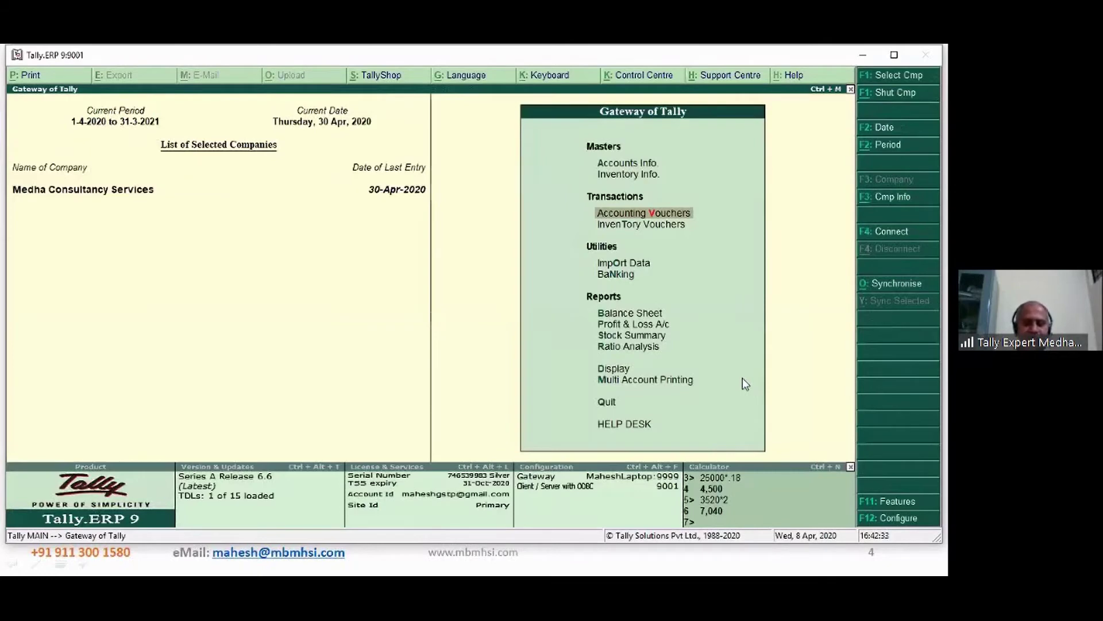
# Open the GSTR-2 return via Display, Statutory Reports and GST Reports
pyautogui.press('Up')
pyautogui.press('Up')
pyautogui.press('Up')
pyautogui.press('Up')
pyautogui.press('Up')
pyautogui.press('Up')
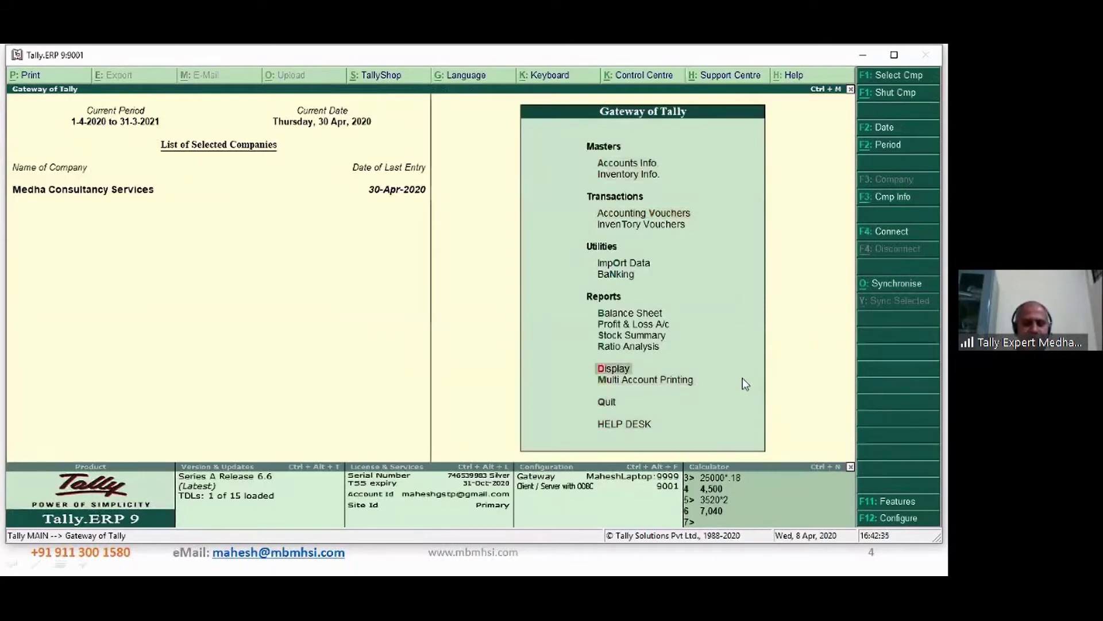
pyautogui.press('Return')
pyautogui.press('Down')
pyautogui.press('Down')
pyautogui.press('Down')
pyautogui.press('Down')
pyautogui.press('Down')
pyautogui.press('Down')
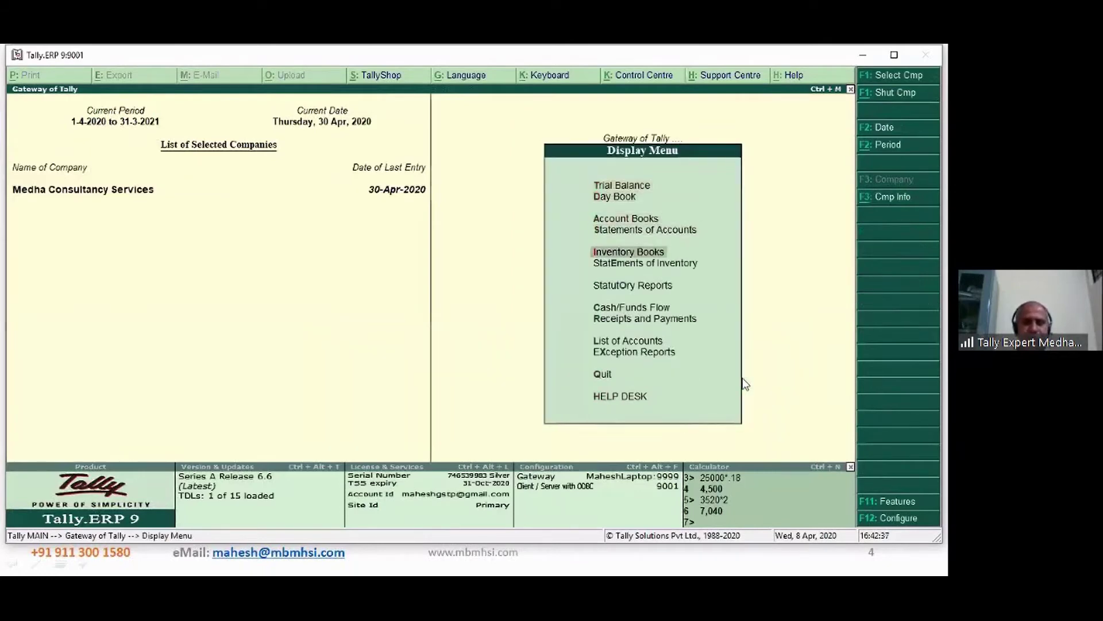
pyautogui.press('Return')
pyautogui.press('Return')
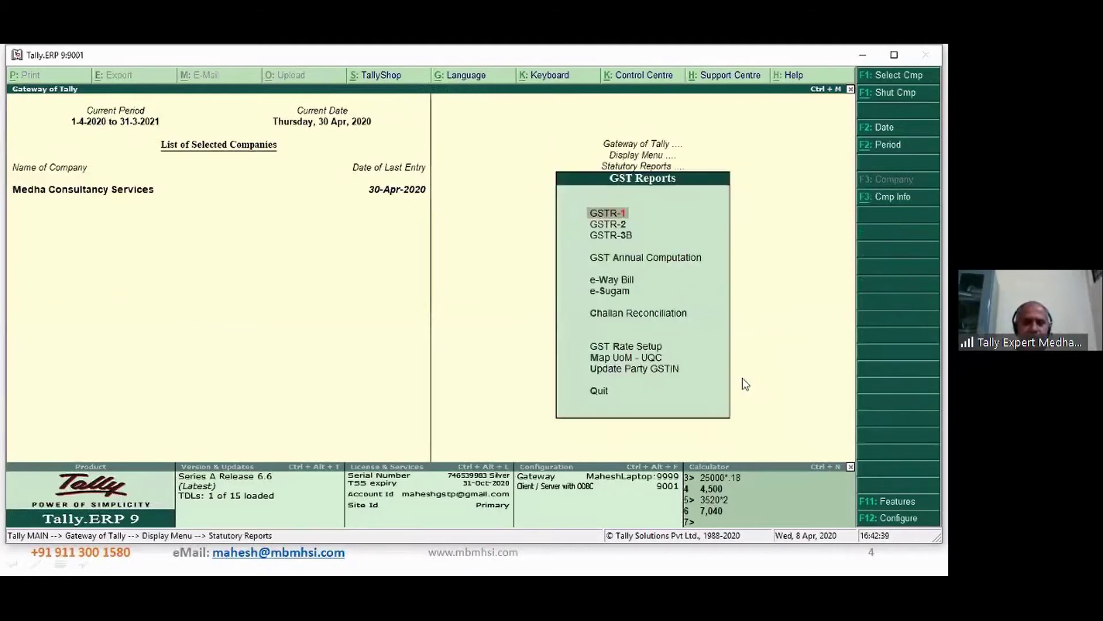
pyautogui.press('Down')
pyautogui.press('Return')
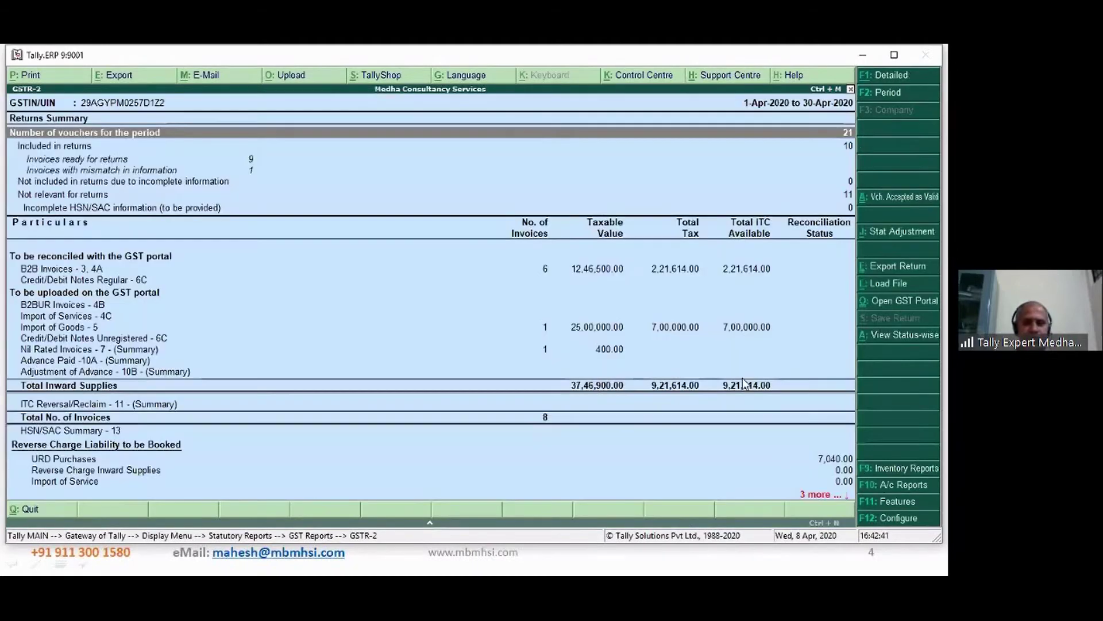
pyautogui.press('Down')
pyautogui.press('Down')
pyautogui.press('Down')
pyautogui.press('Down')
pyautogui.press('Down')
pyautogui.press('Down')
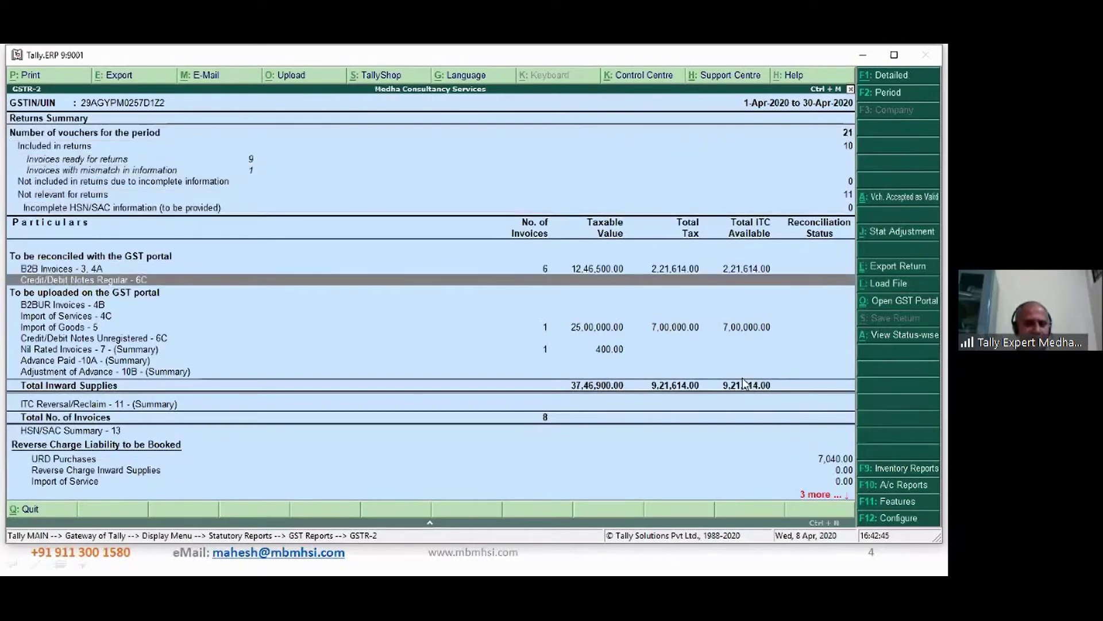
# Review the B2B invoices and included vouchers, then move to URD Purchases
pyautogui.press('Up')
pyautogui.press('Return')
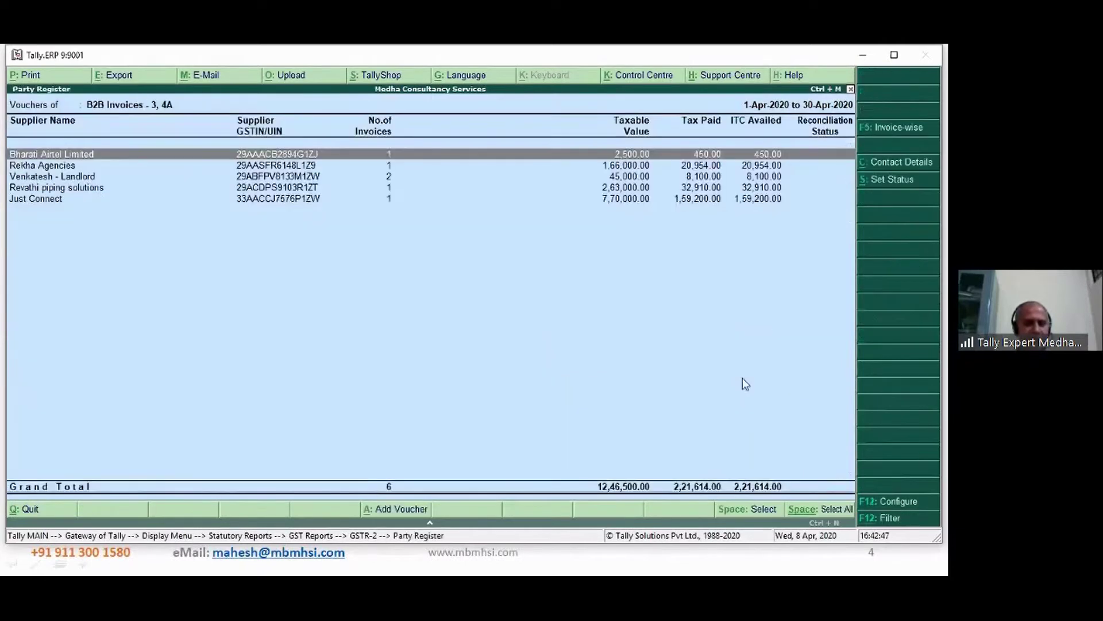
pyautogui.press('Escape')
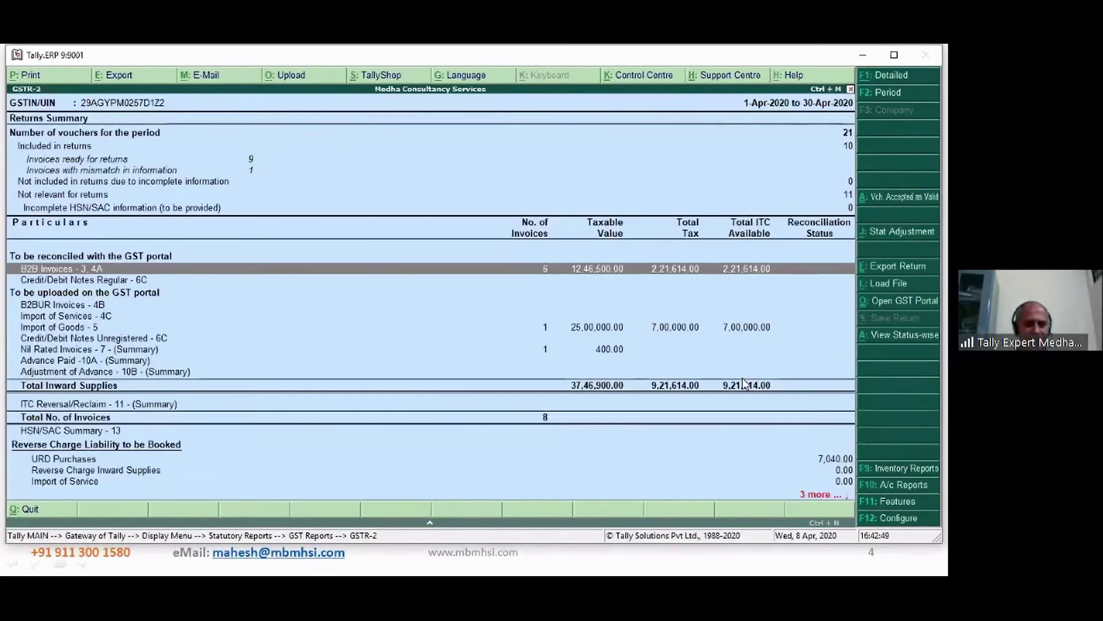
pyautogui.press('Up')
pyautogui.press('Up')
pyautogui.press('Up')
pyautogui.press('Up')
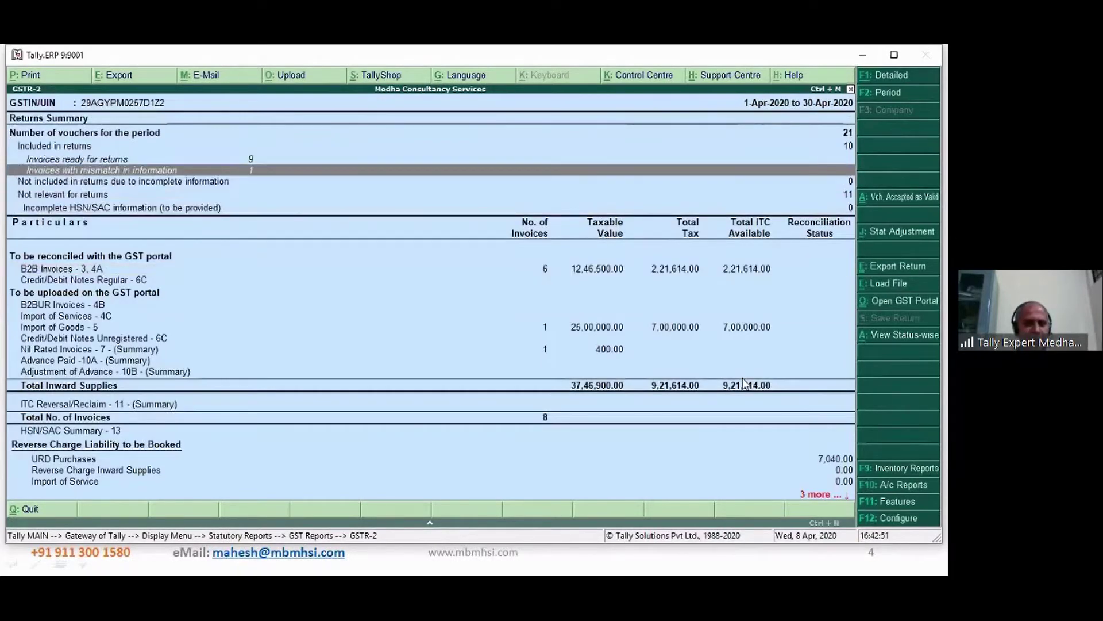
pyautogui.press('Up')
pyautogui.press('Return')
pyautogui.press('Return')
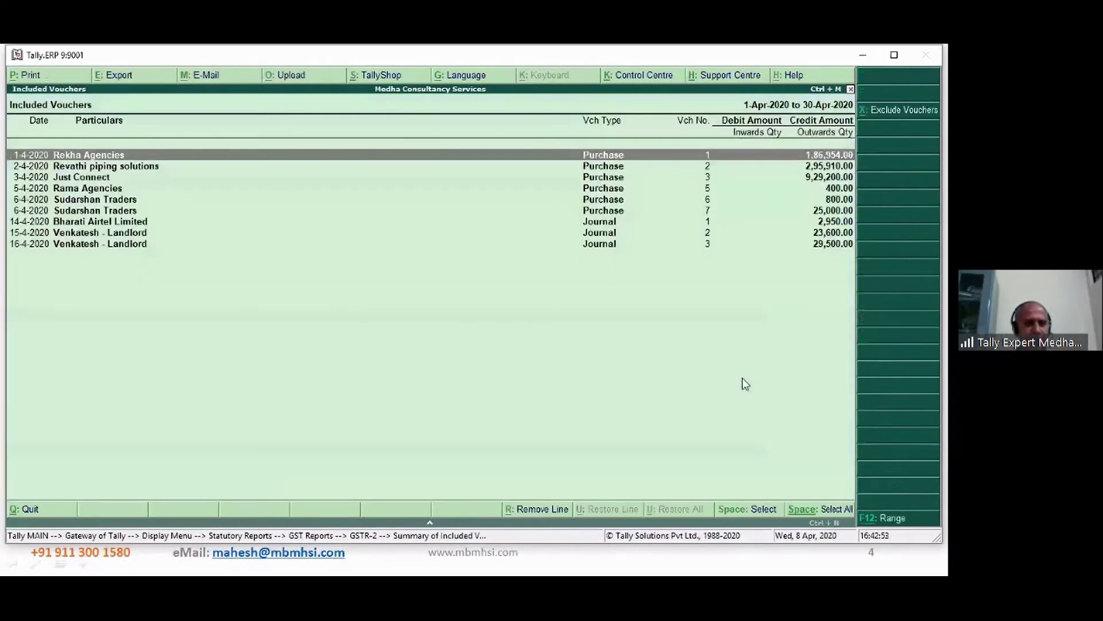
pyautogui.press('Down')
pyautogui.press('Down')
pyautogui.press('Down')
pyautogui.press('Down')
pyautogui.press('Down')
pyautogui.press('Down')
pyautogui.press('Down')
pyautogui.press('Down')
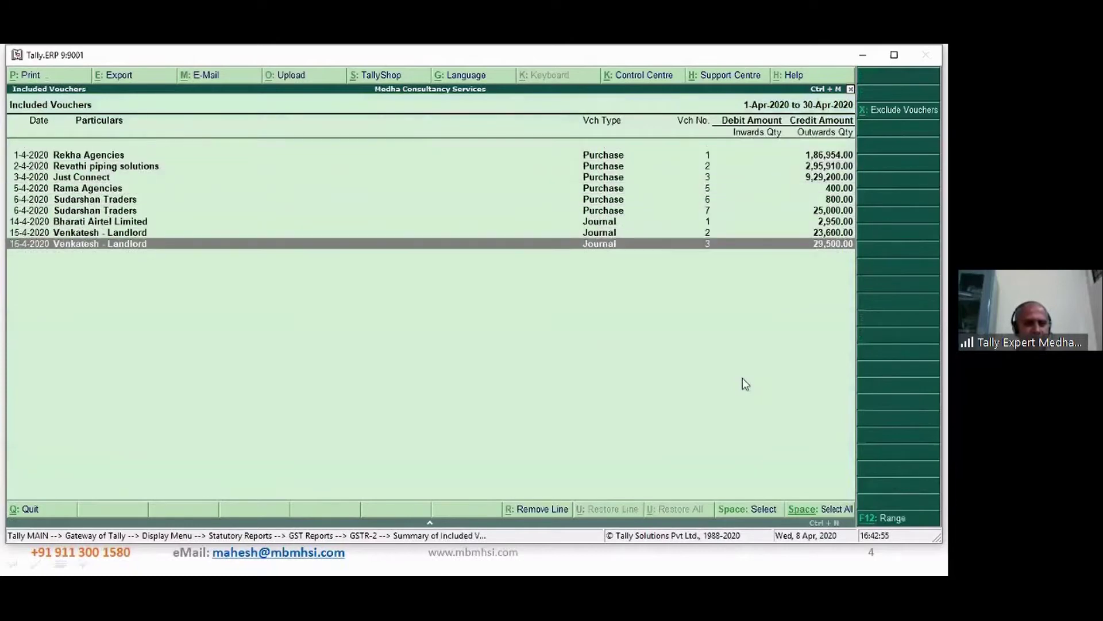
pyautogui.press('Up')
pyautogui.press('Up')
pyautogui.press('Up')
pyautogui.press('Up')
pyautogui.press('Up')
pyautogui.press('Up')
pyautogui.press('Up')
pyautogui.press('Up')
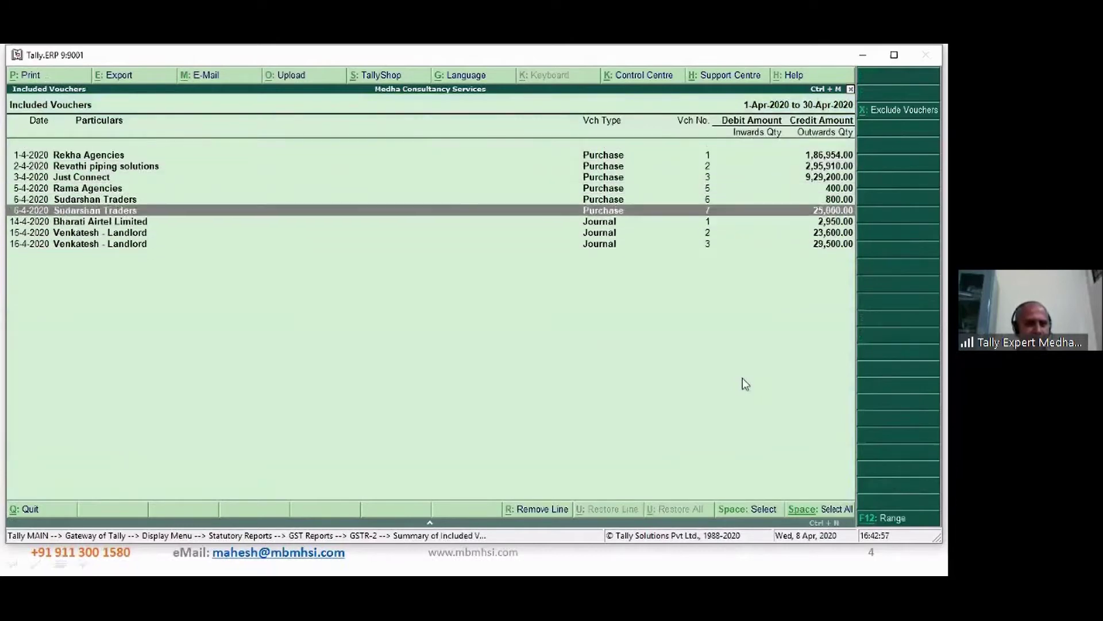
pyautogui.press('Escape')
pyautogui.press('Escape')
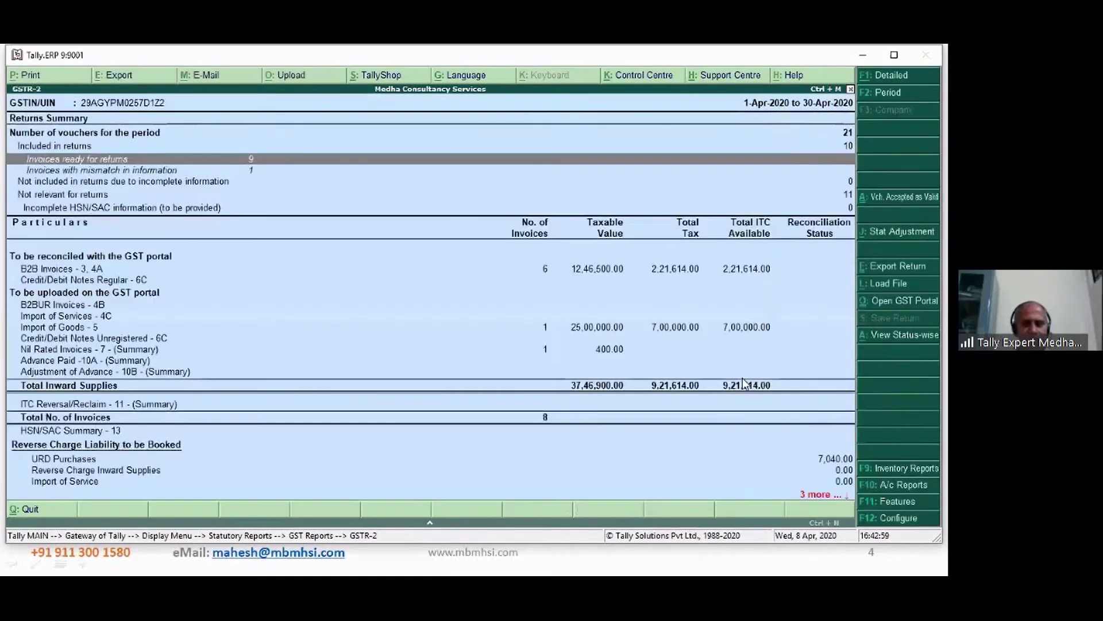
pyautogui.press('Down')
pyautogui.press('Down')
pyautogui.press('Down')
pyautogui.press('Down')
pyautogui.press('Down')
pyautogui.press('Down')
pyautogui.press('Down')
pyautogui.press('Down')
pyautogui.press('Down')
pyautogui.press('Down')
pyautogui.press('Down')
pyautogui.press('Down')
pyautogui.press('Down')
pyautogui.press('Down')
pyautogui.press('Down')
pyautogui.press('Down')
pyautogui.press('Down')
# Inspect the 2.50% Central and State Tax rows of the URD liability summary, then return to GSTR-2
pyautogui.press('Return')
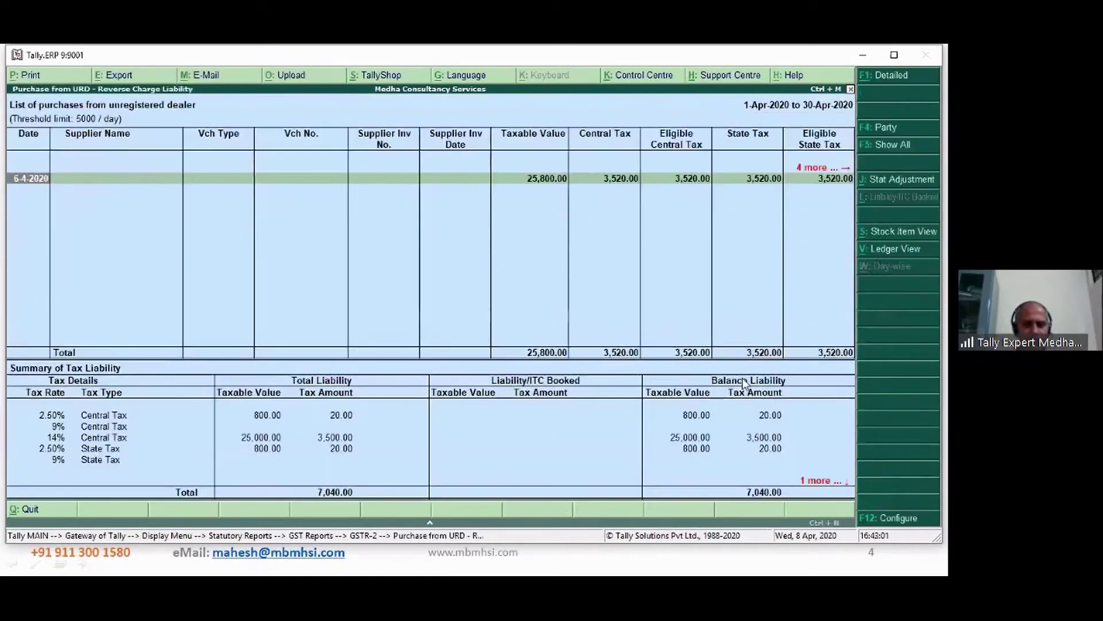
pyautogui.press('Down')
pyautogui.press('Down')
pyautogui.press('Down')
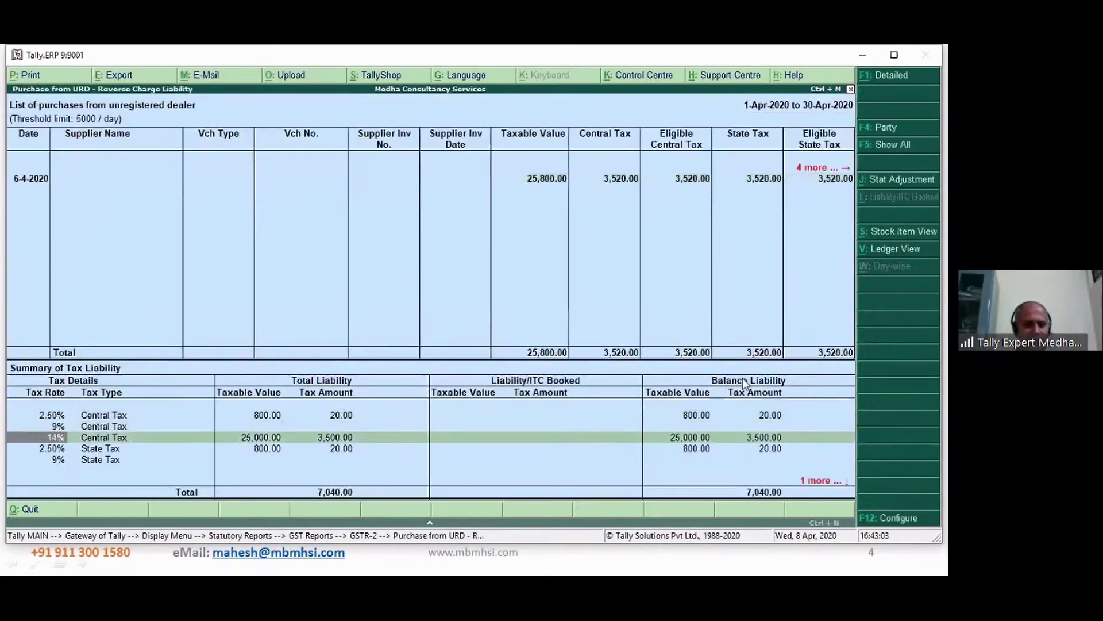
pyautogui.press('Up')
pyautogui.press('Down')
pyautogui.press('Down')
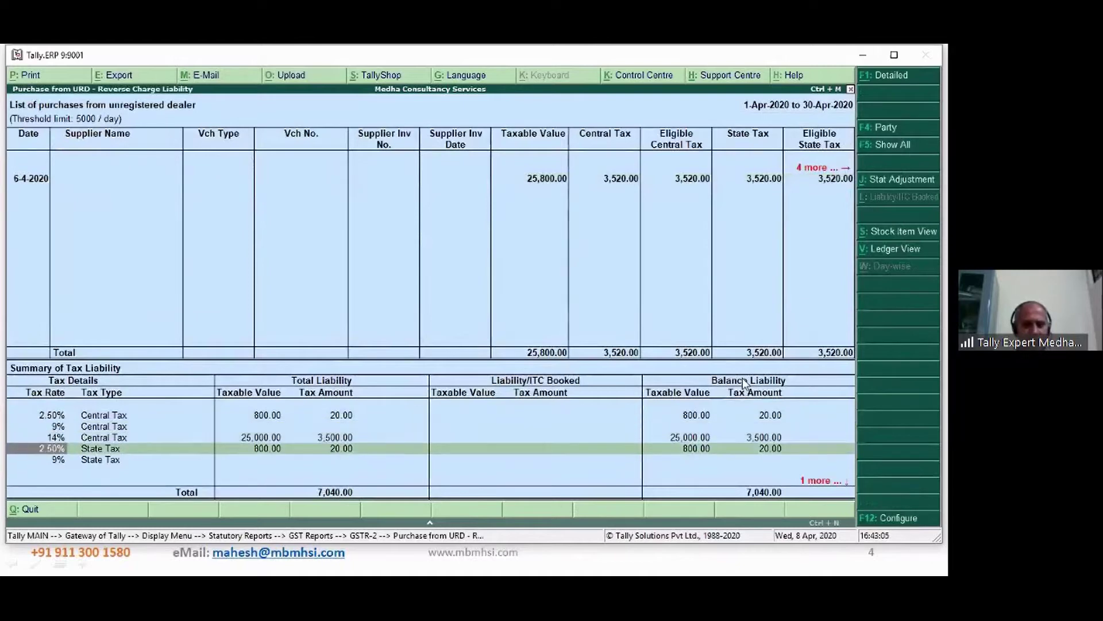
pyautogui.press('Right')
pyautogui.press('Right')
pyautogui.press('Right')
pyautogui.press('Left')
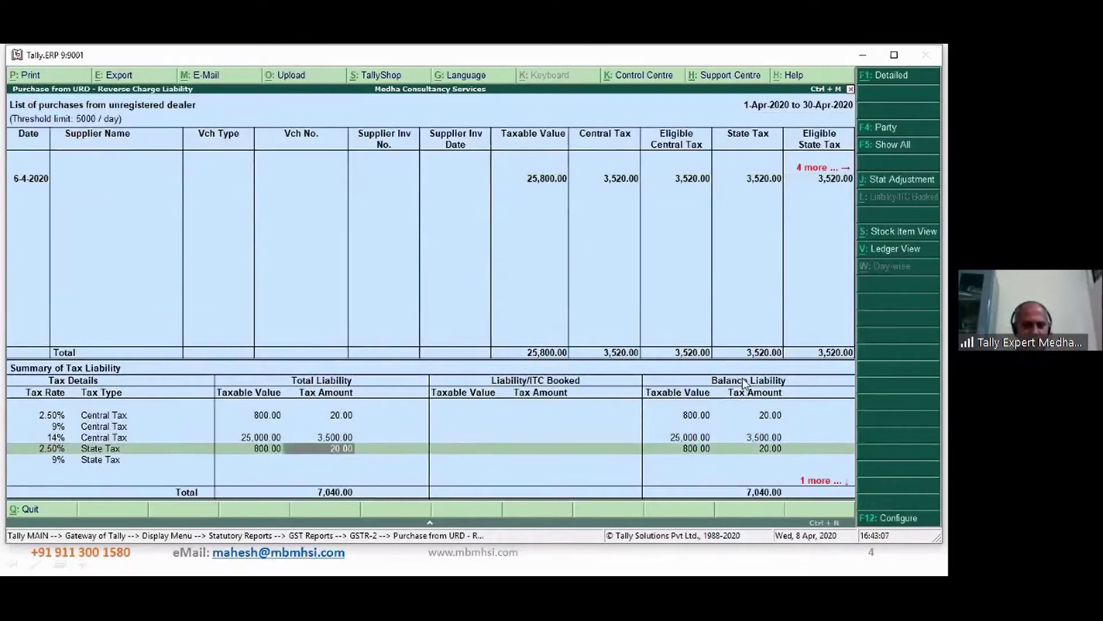
pyautogui.press('Up')
pyautogui.press('Up')
pyautogui.press('Up')
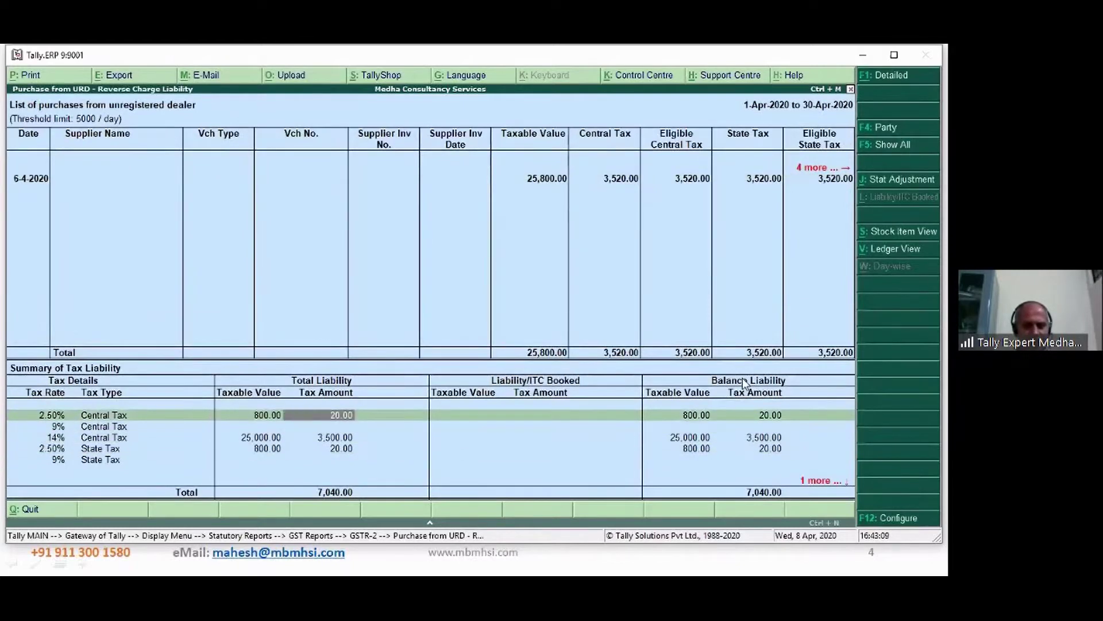
pyautogui.press('Right')
pyautogui.press('Right')
pyautogui.press('Right')
pyautogui.press('Right')
pyautogui.press('Left')
pyautogui.press('Left')
pyautogui.press('Left')
pyautogui.press('Left')
pyautogui.press('Left')
pyautogui.press('Left')
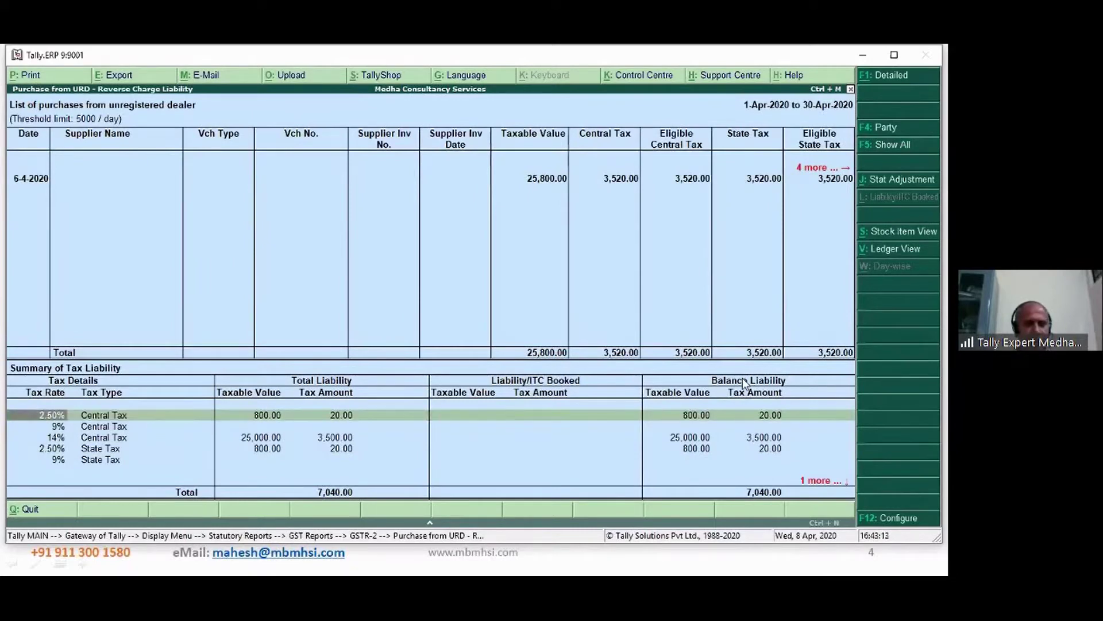
pyautogui.press('Escape')
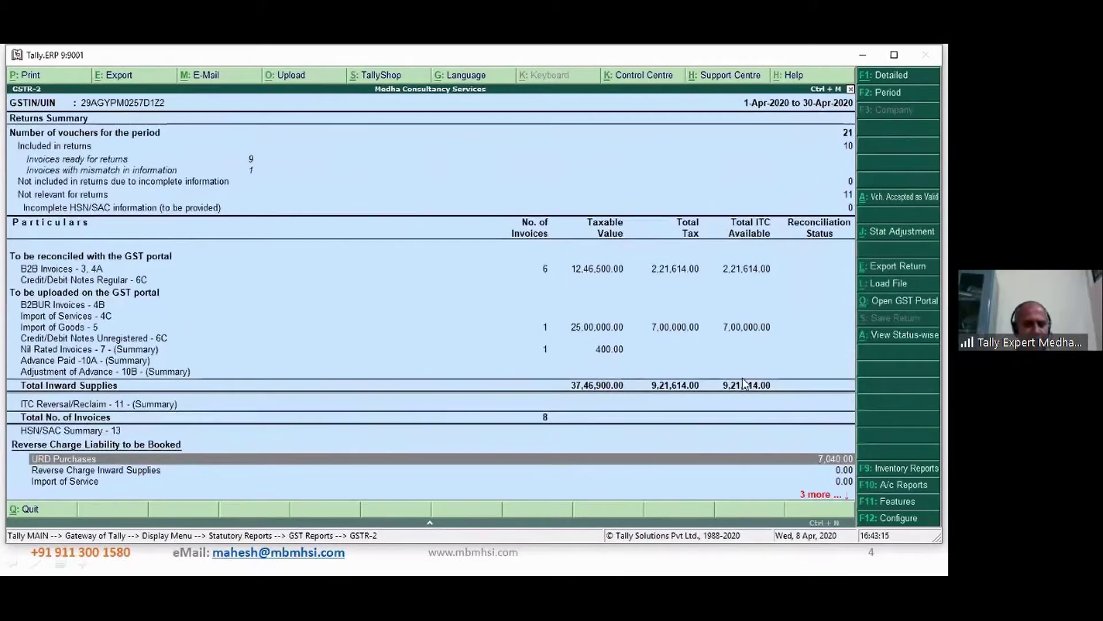
# Back out to the Gateway, open Journal No. 5, and choose GST as the stat adjustment duty
pyautogui.press('Escape')
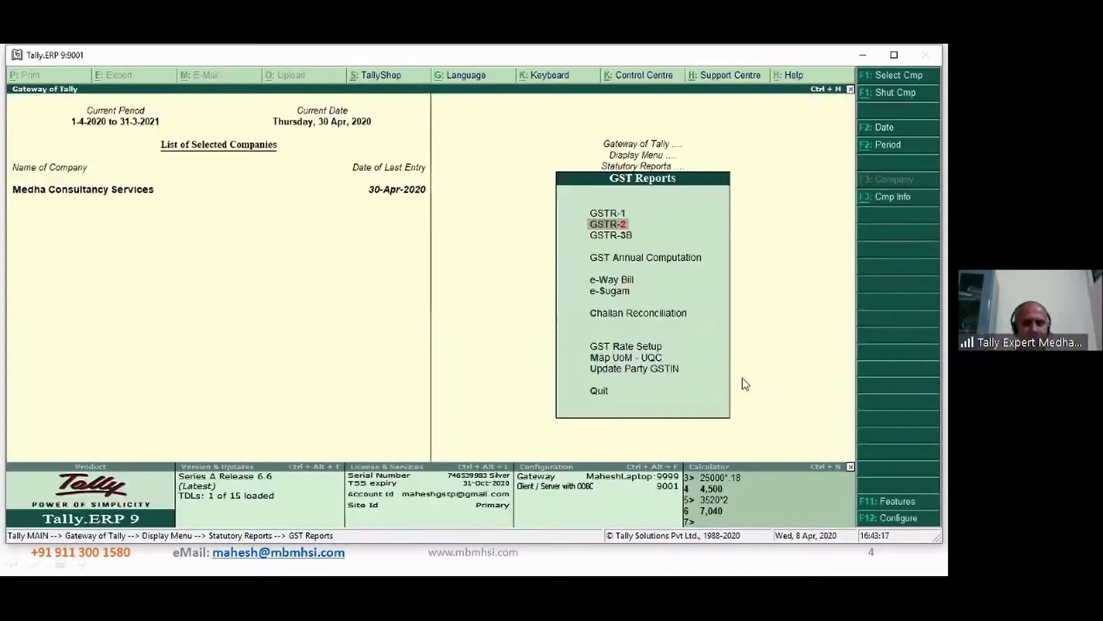
pyautogui.press('Escape')
pyautogui.press('Escape')
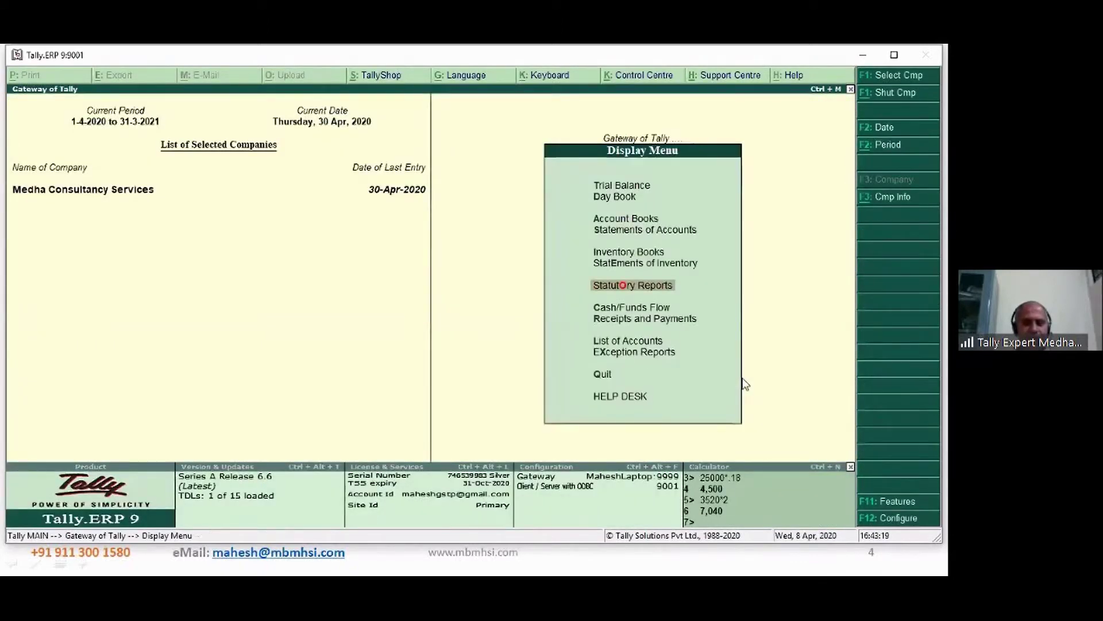
pyautogui.press('Escape')
pyautogui.press('Up')
pyautogui.press('Up')
pyautogui.press('Up')
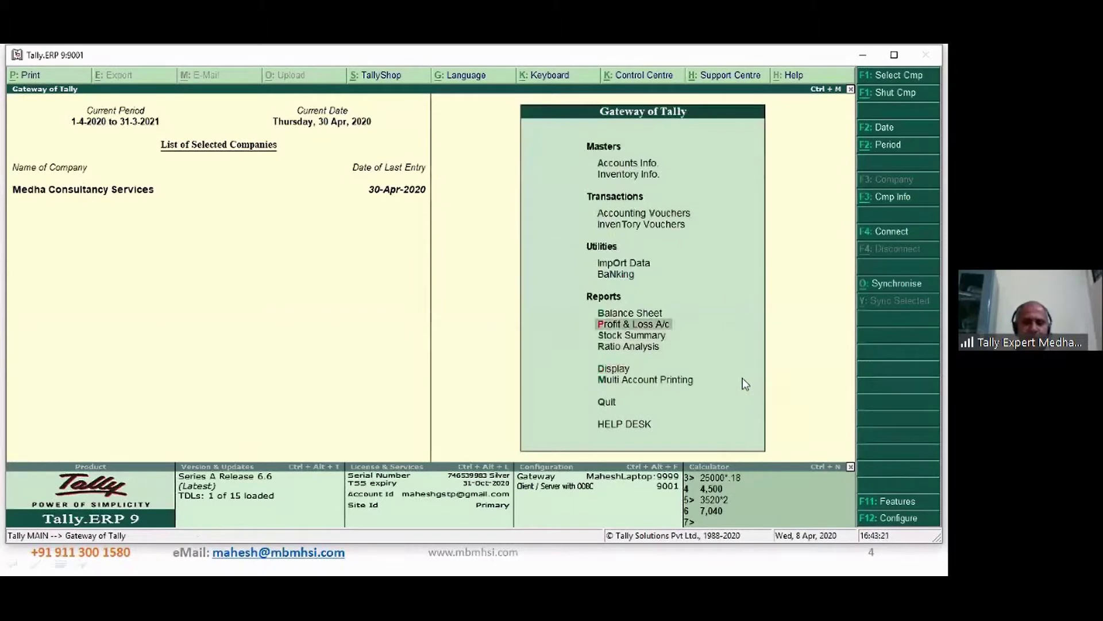
pyautogui.press('Up')
pyautogui.press('Up')
pyautogui.press('Up')
pyautogui.press('Up')
pyautogui.press('Up')
pyautogui.press('Return')
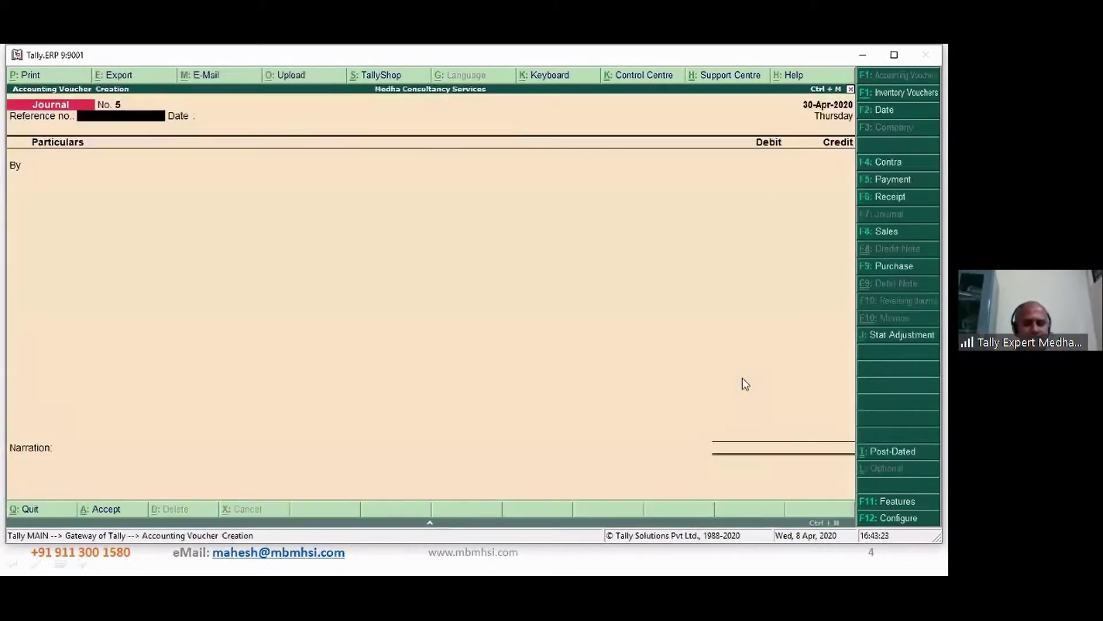
pyautogui.click(910, 335)
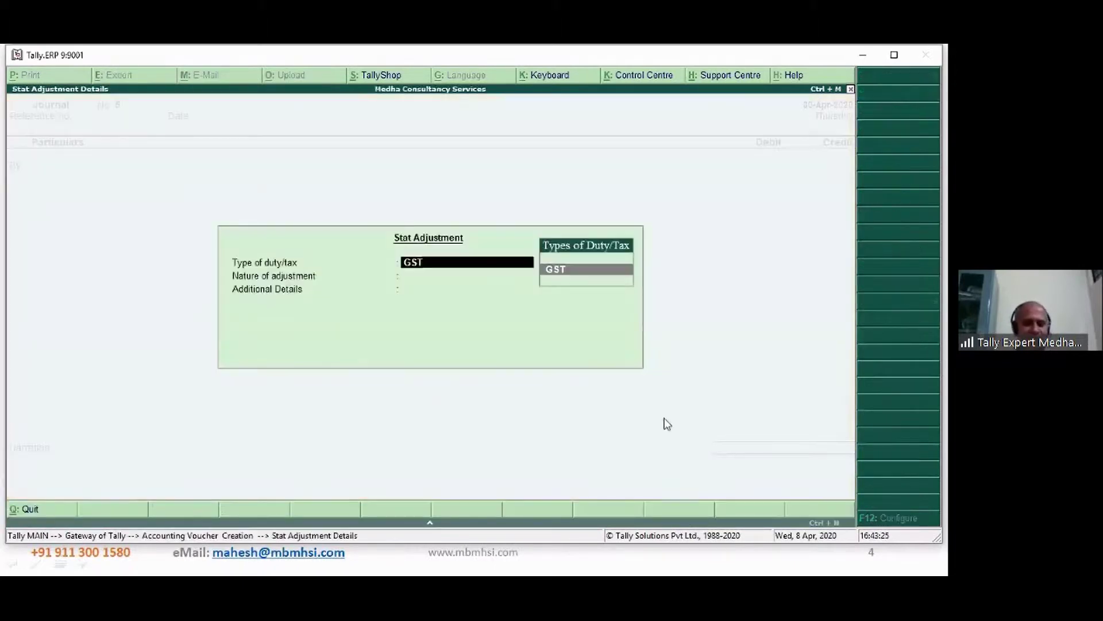
pyautogui.press('Return')
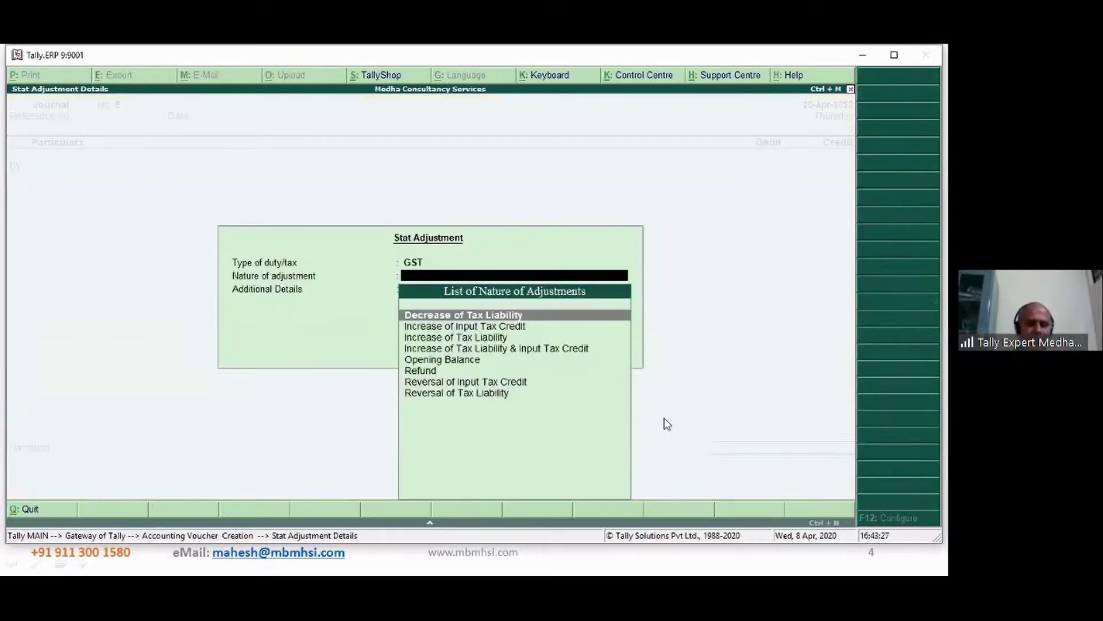
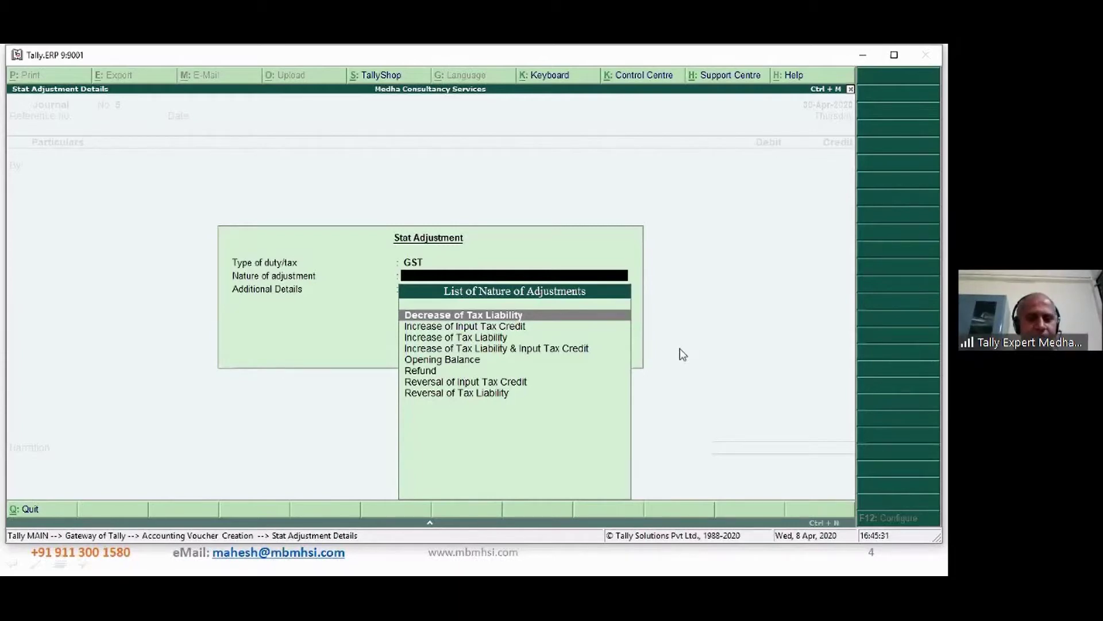
# Discard the Stat Adjustment journal voucher, back to Gateway of Tally, and switch to the 08-04-2020 folder
pyautogui.press('Escape')
pyautogui.press('Escape')
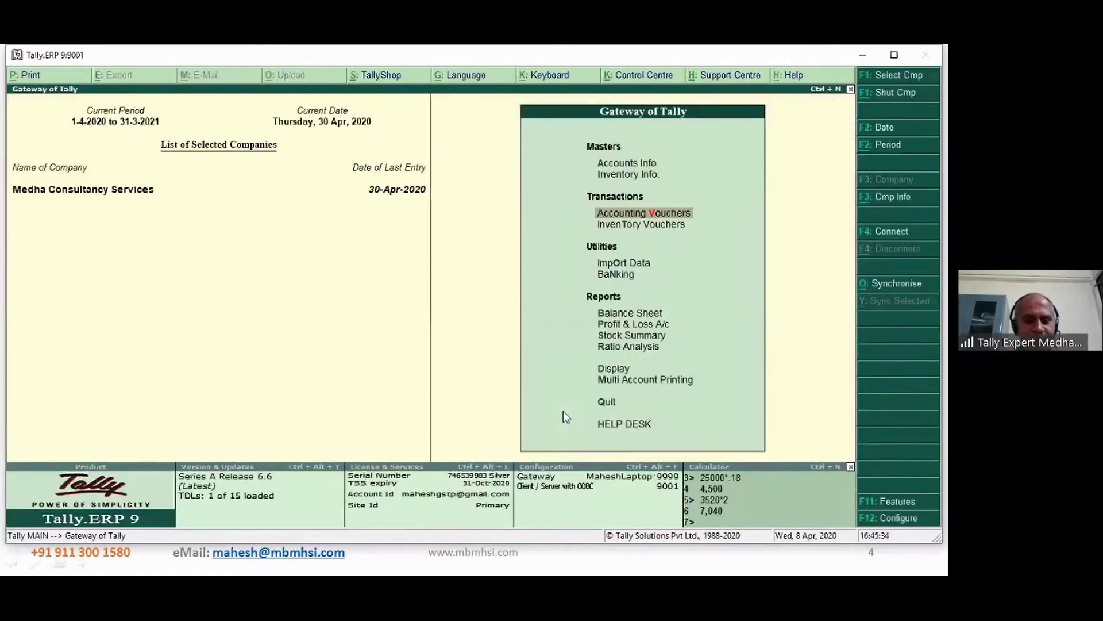
pyautogui.hotkey('alt', 'Tab')
pyautogui.hotkey('alt', 'Tab')
pyautogui.hotkey('alt', 'Tab')
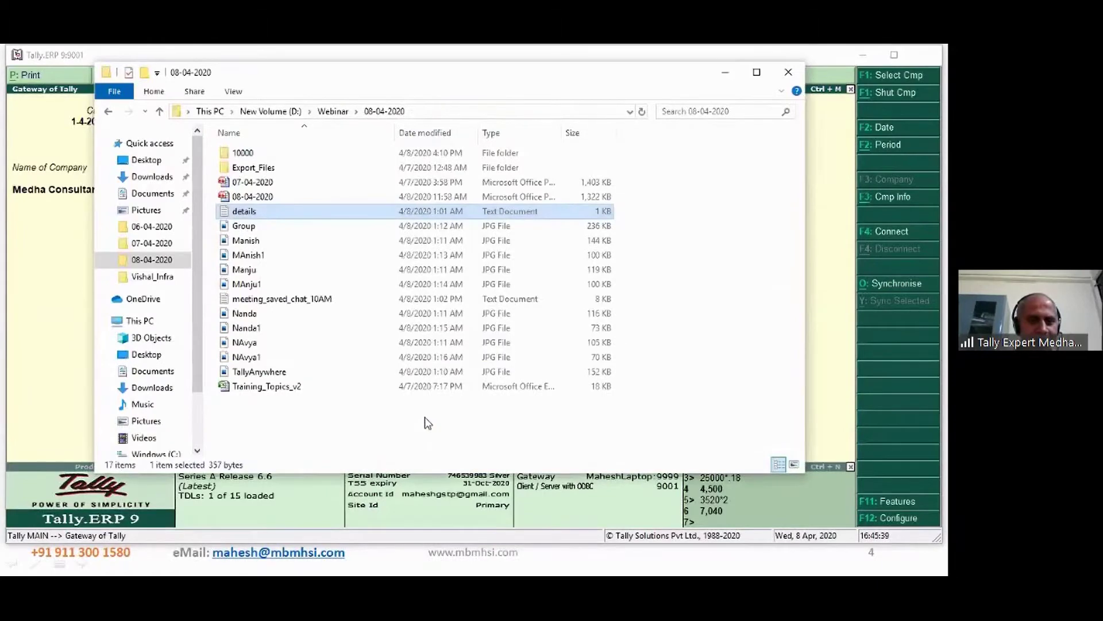
# In a new Explorer window, browse to D:\Tally.ERP9\Export_Files\GST_2019-20
pyautogui.press('Return')
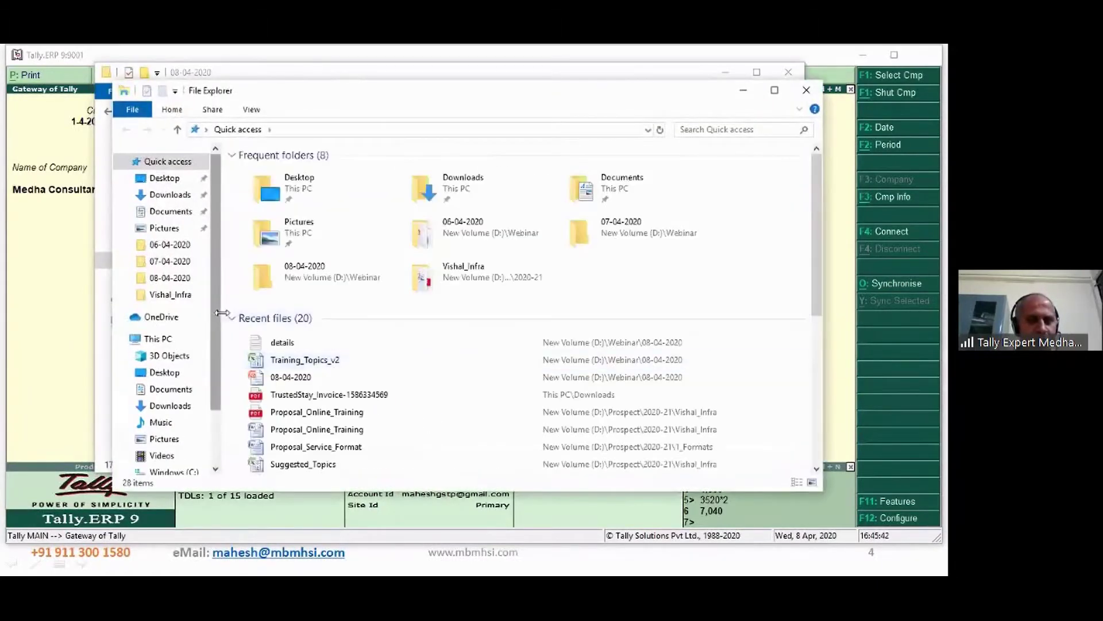
pyautogui.scroll(-2, 219, 385)
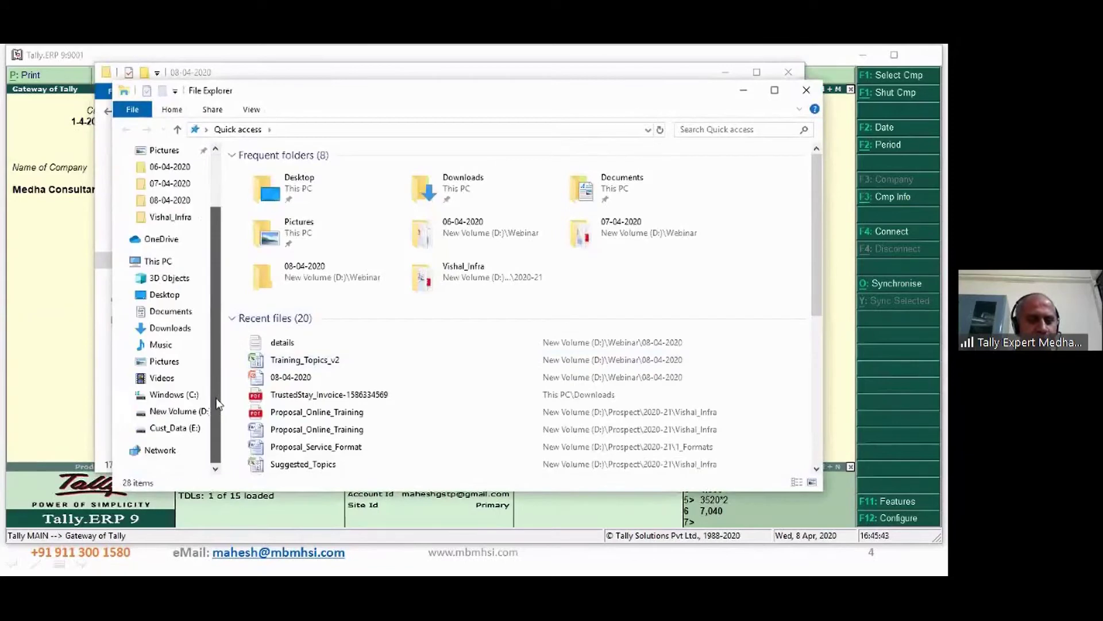
pyautogui.click(188, 416)
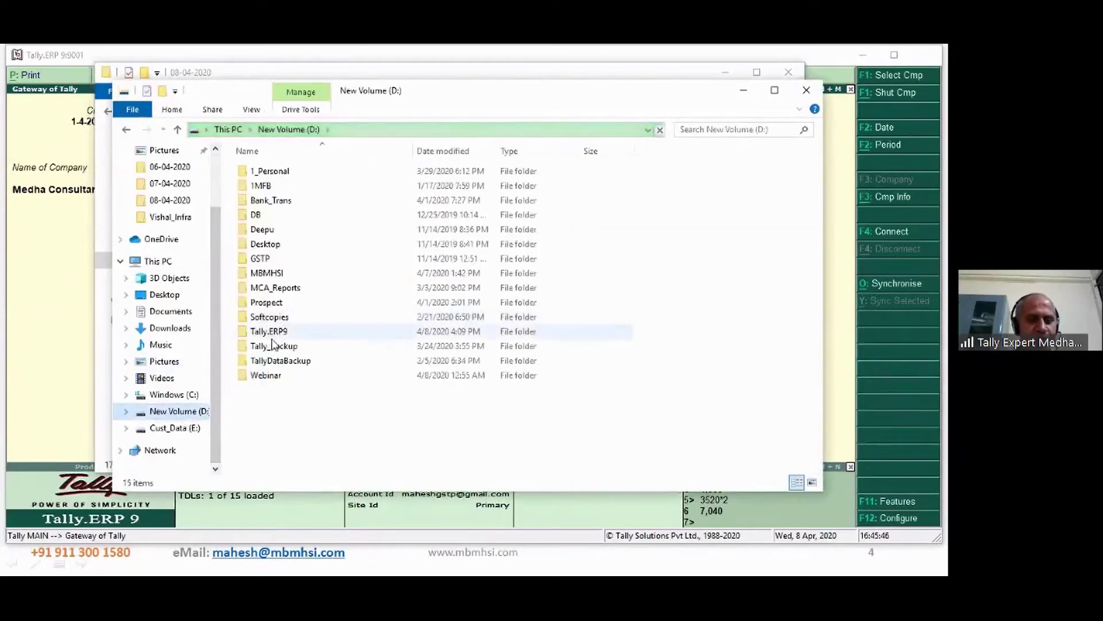
pyautogui.doubleClick(277, 336)
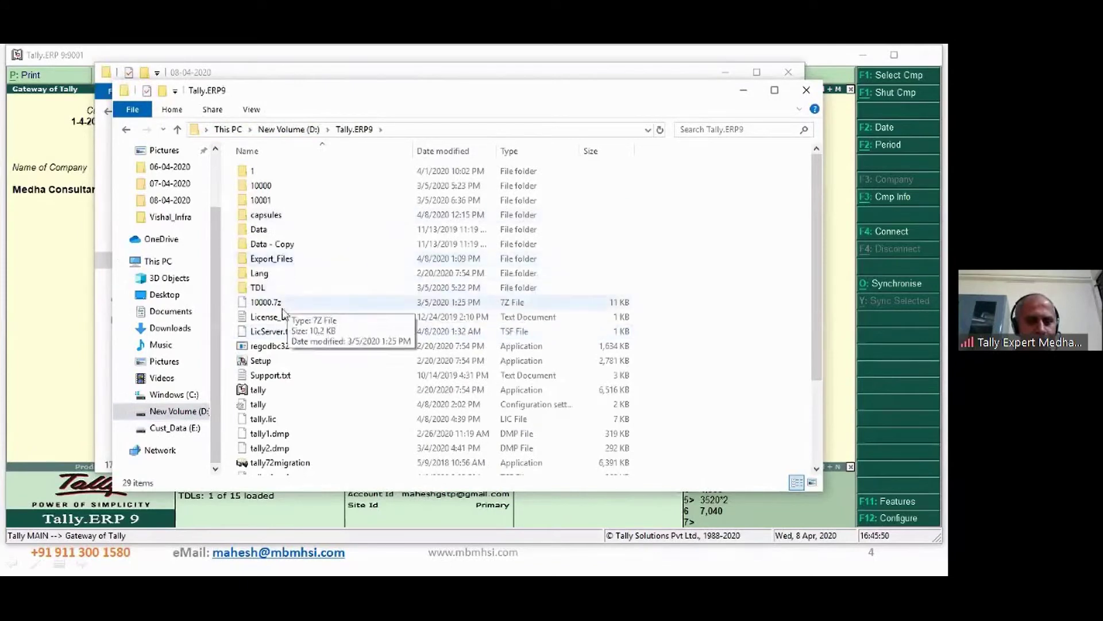
pyautogui.doubleClick(287, 259)
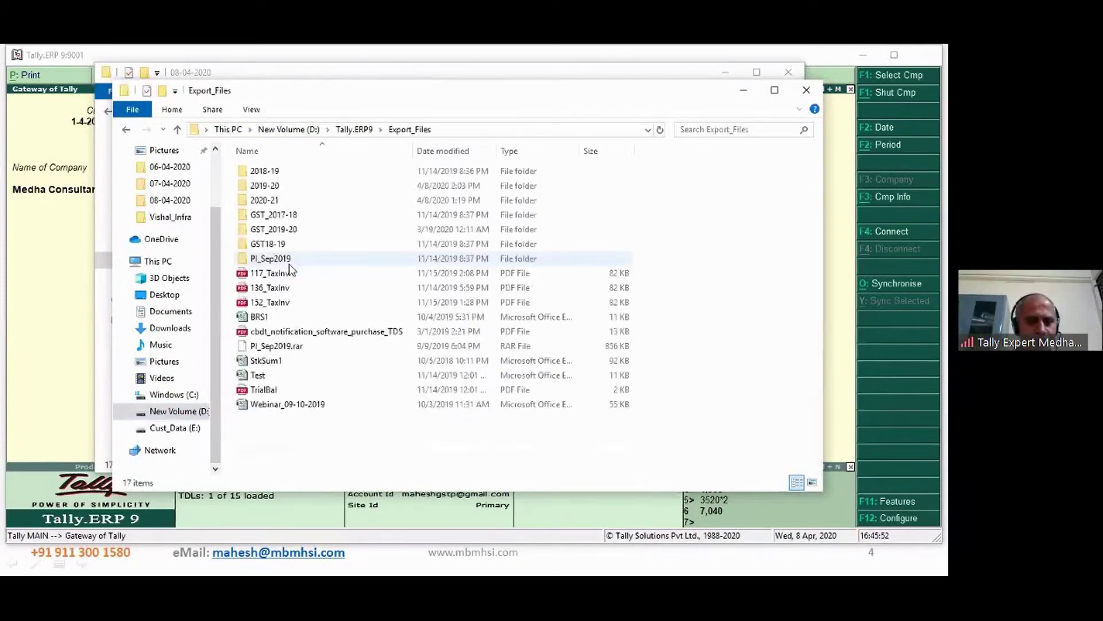
pyautogui.click(295, 231)
pyautogui.doubleClick(295, 231)
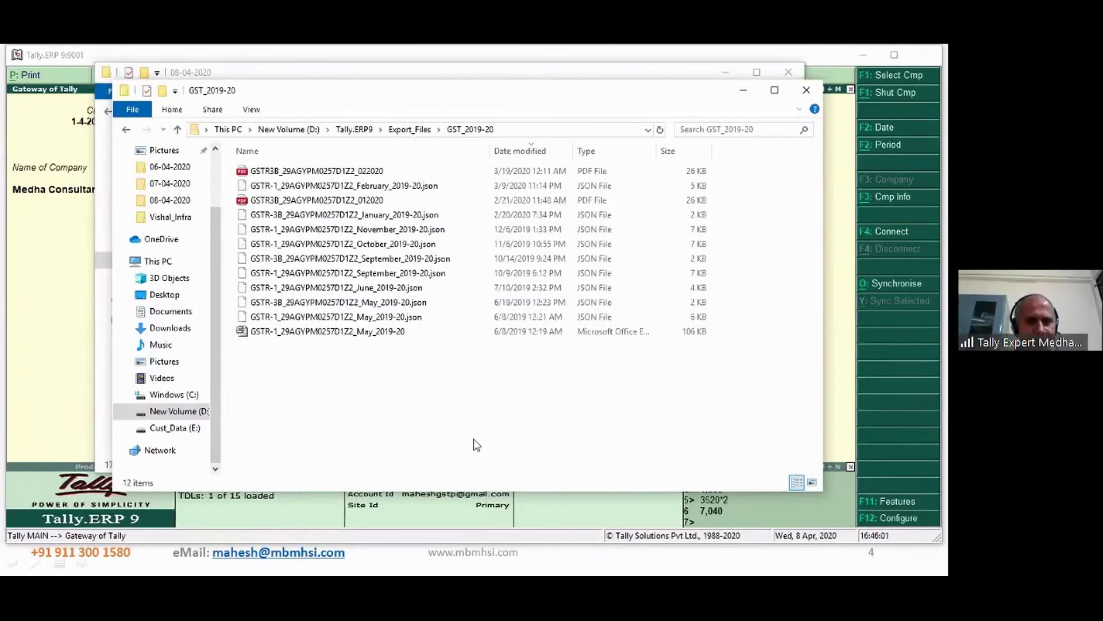
# Return to Export_Files, inspect the 136_TaxInv file, then go to the Documents folder
pyautogui.click(410, 130)
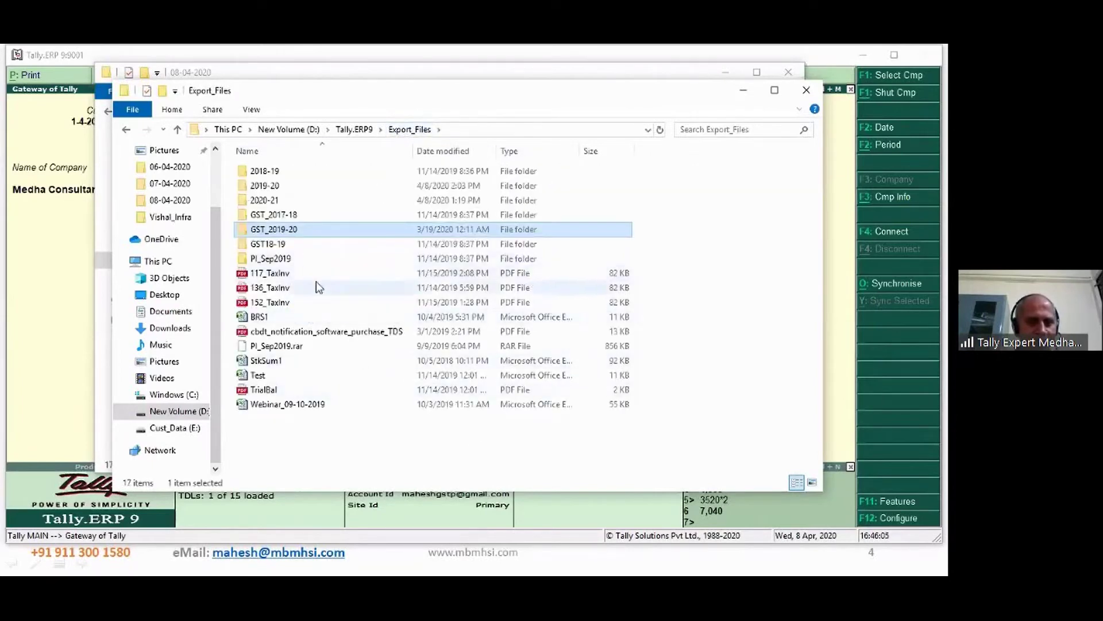
pyautogui.click(316, 287)
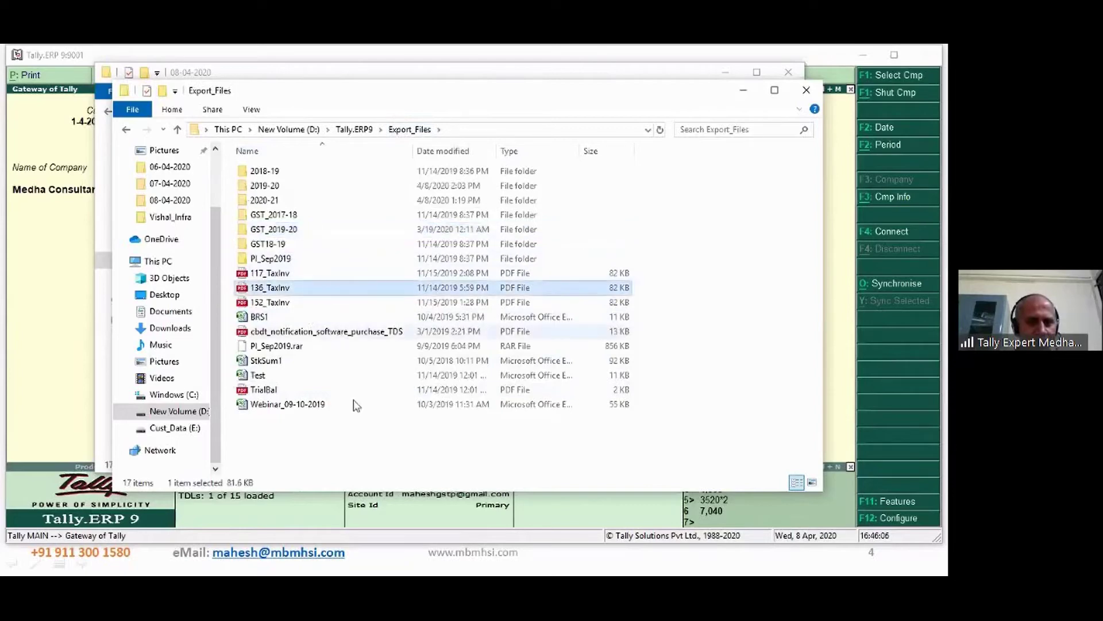
pyautogui.click(363, 442)
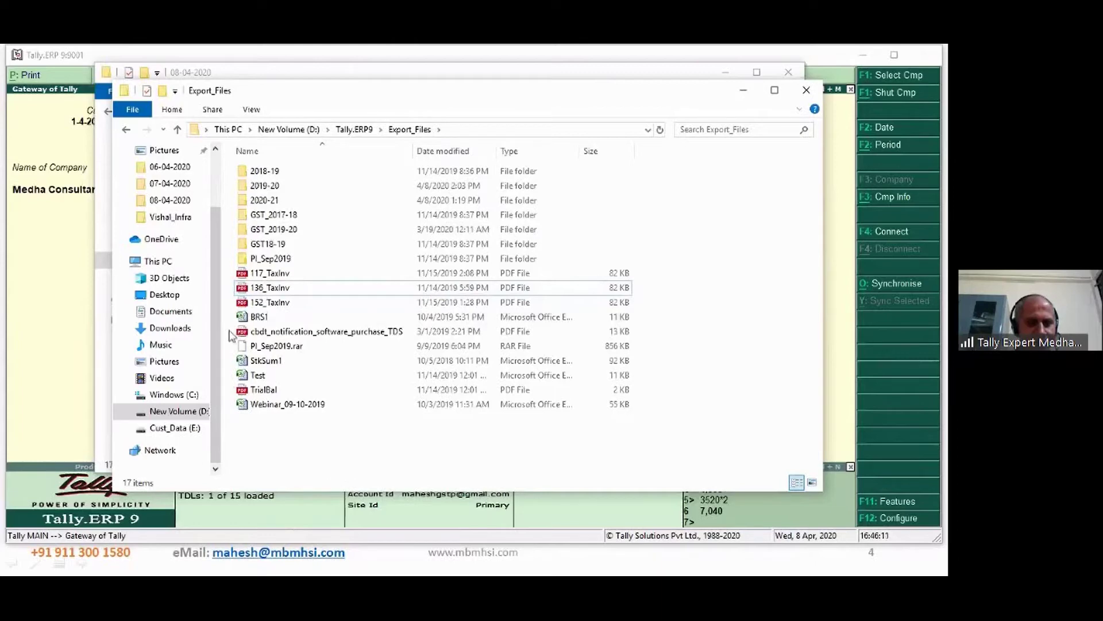
pyautogui.click(173, 314)
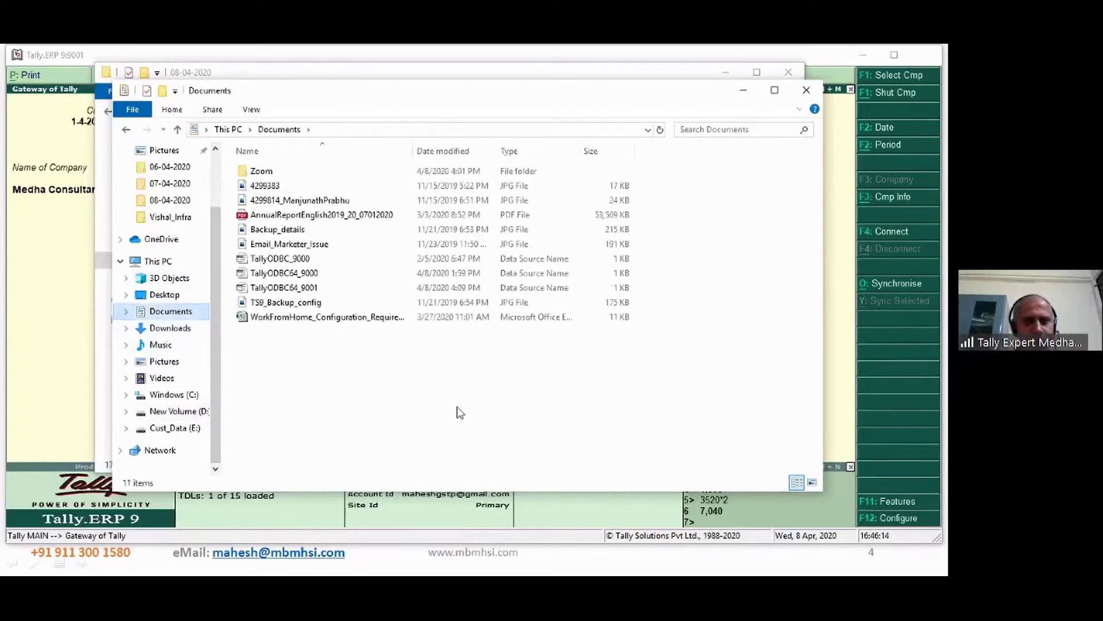
# In Downloads, sort files by type and copy the compressed returns_01012020_R2A zip
pyautogui.click(193, 331)
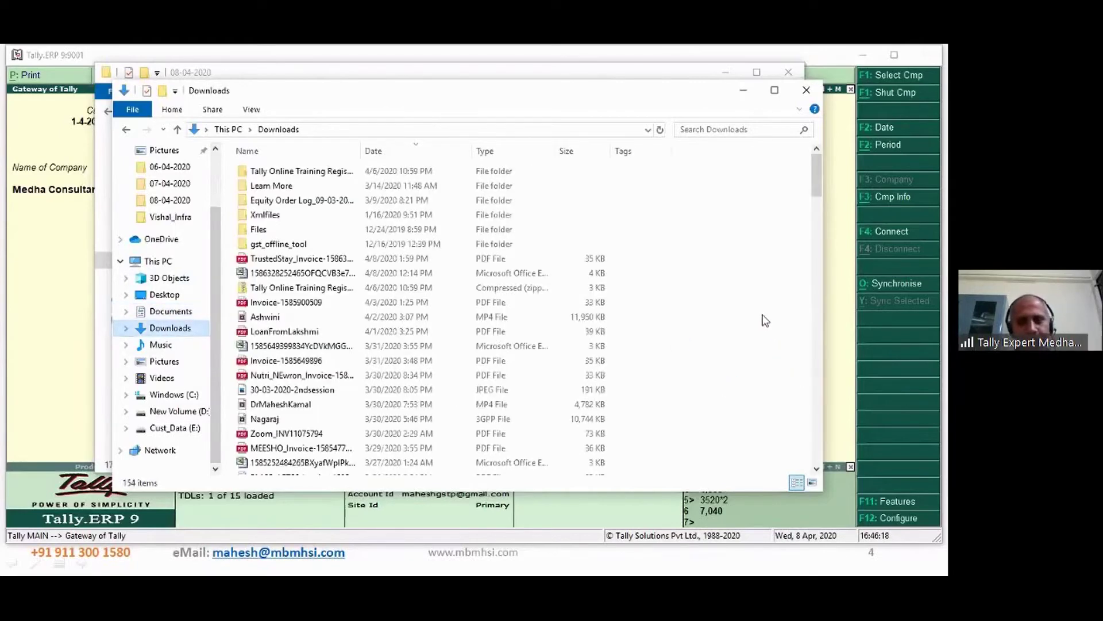
pyautogui.moveTo(820, 175); pyautogui.dragTo(818, 204)
pyautogui.click(520, 152)
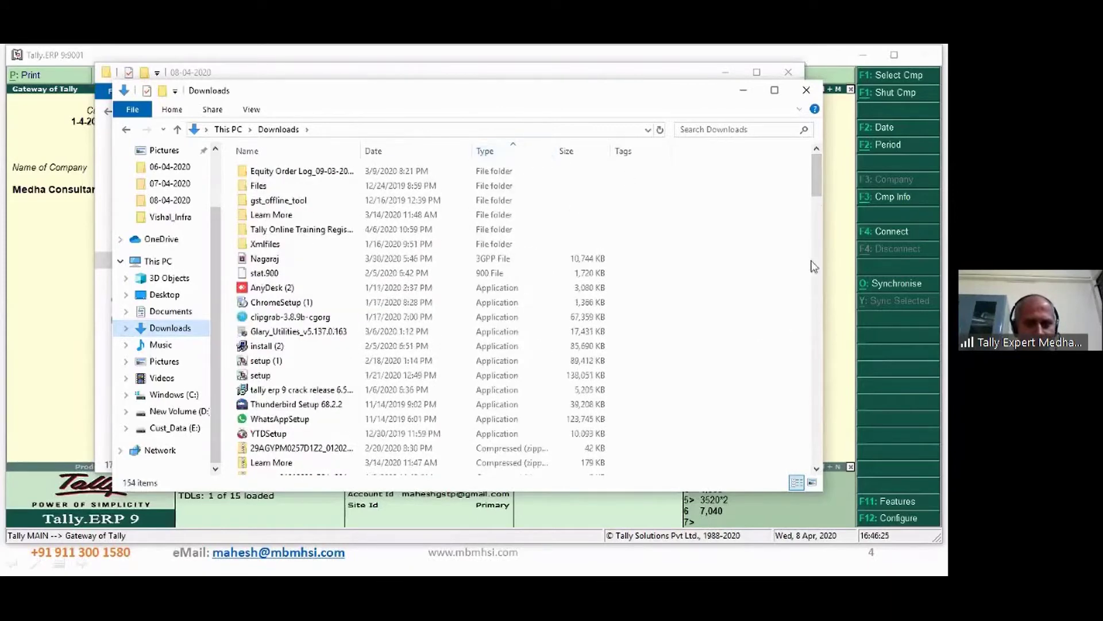
pyautogui.moveTo(815, 198); pyautogui.dragTo(815, 219)
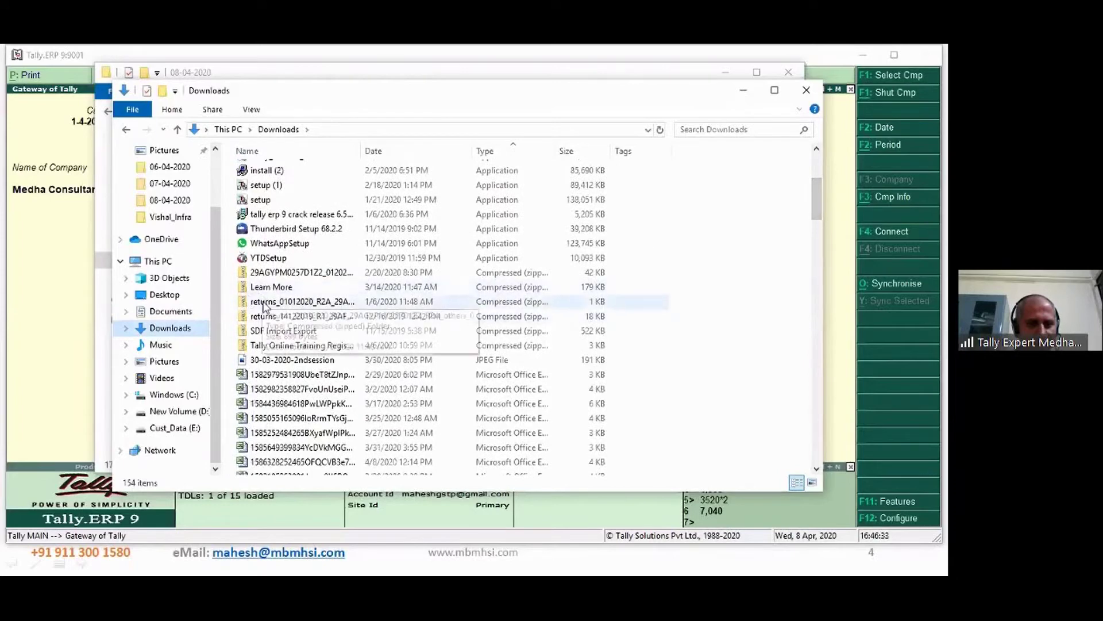
pyautogui.click(264, 304)
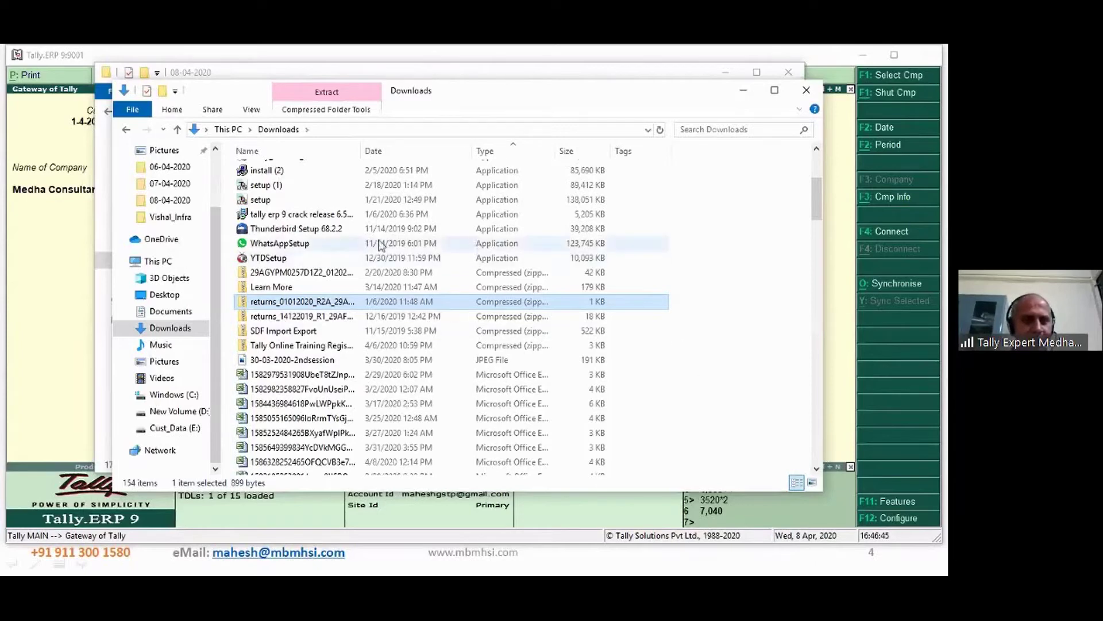
# Paste the returns zip into the 08-04-2020 webinar folder and bring Tally to the front
pyautogui.scroll(2, 215, 308)
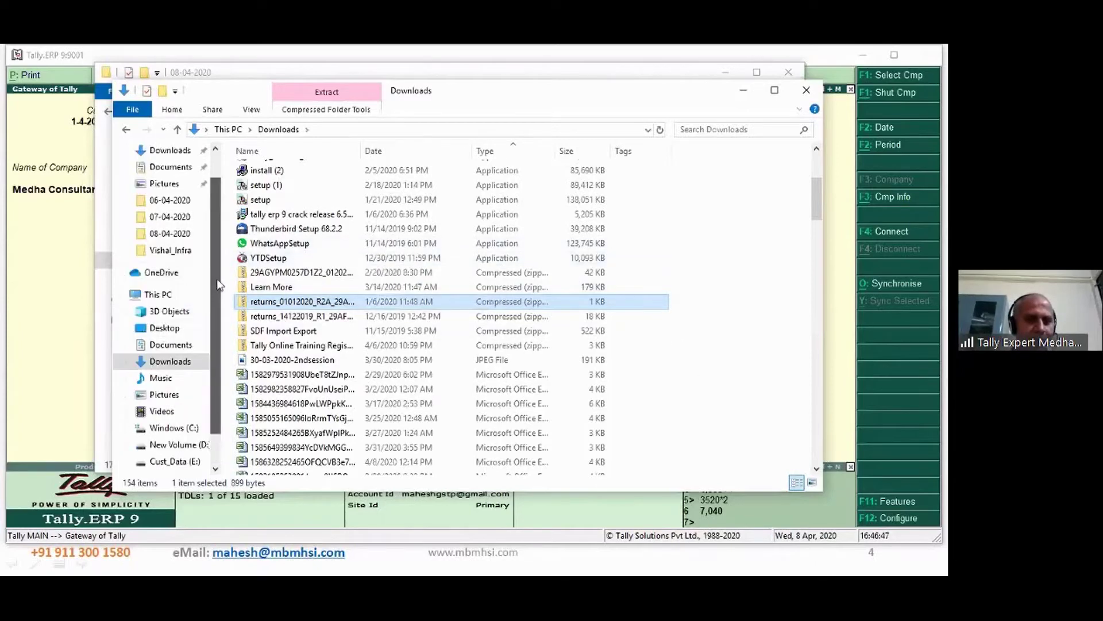
pyautogui.click(170, 234)
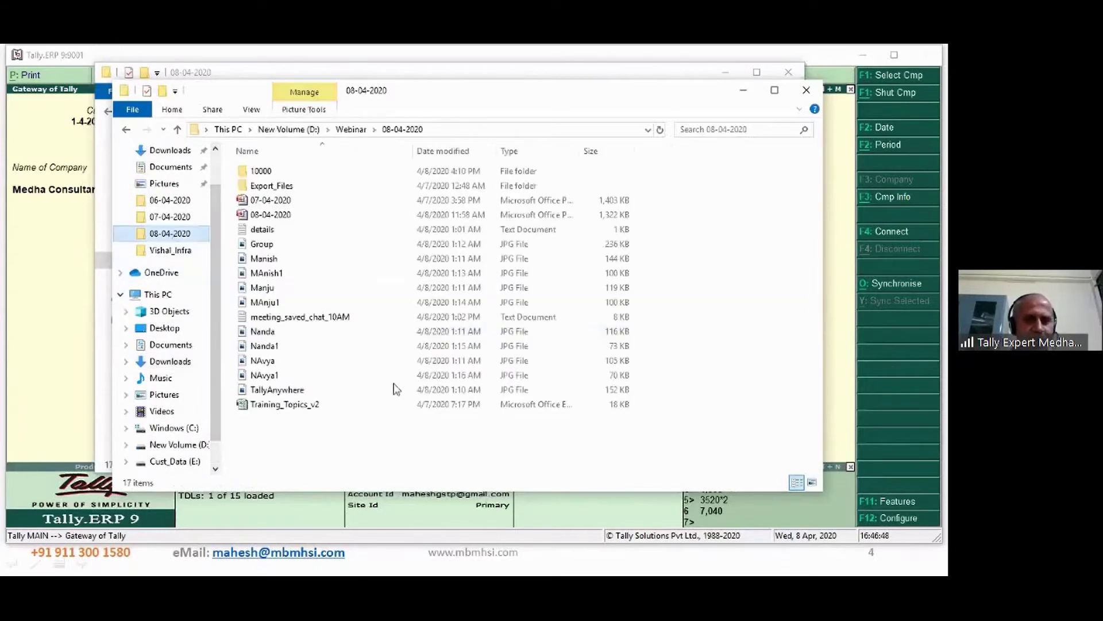
pyautogui.hotkey('ctrl', 'v')
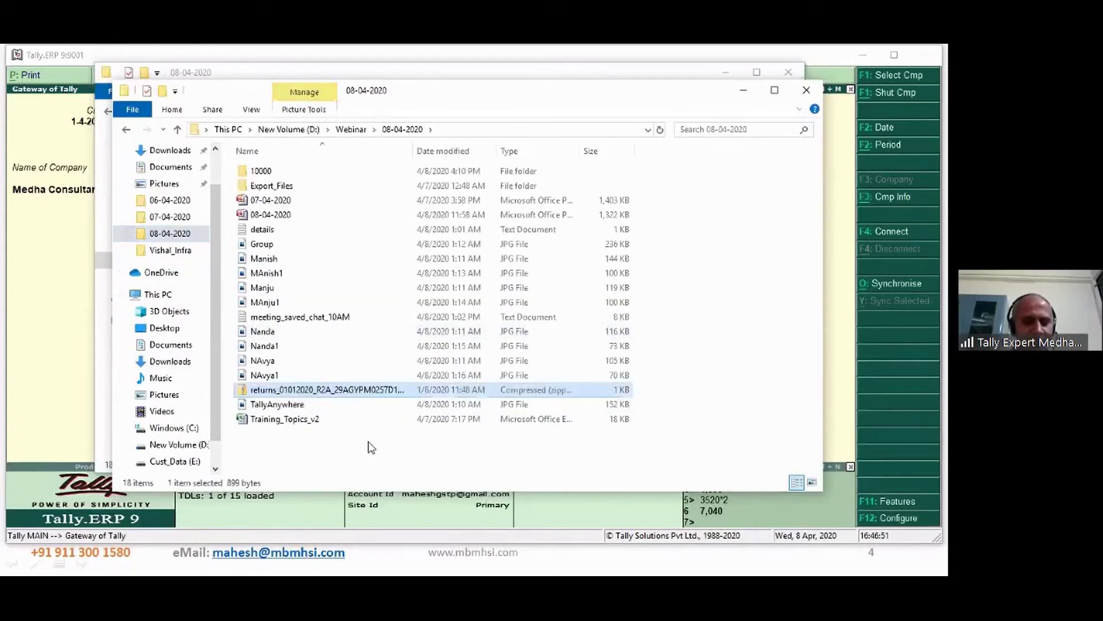
pyautogui.click(370, 448)
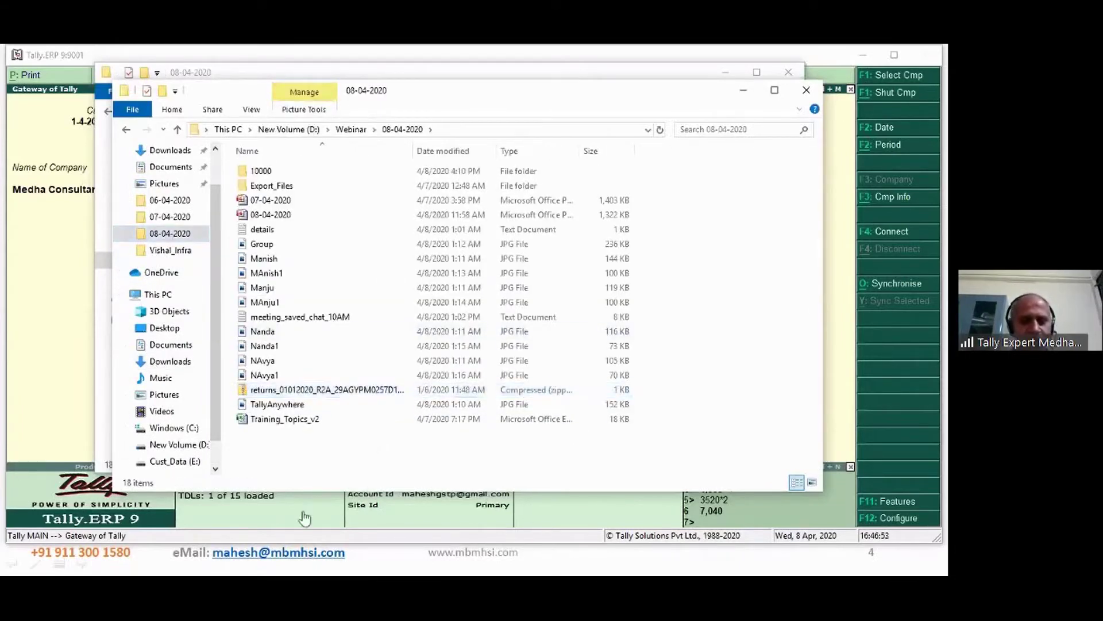
pyautogui.click(35, 431)
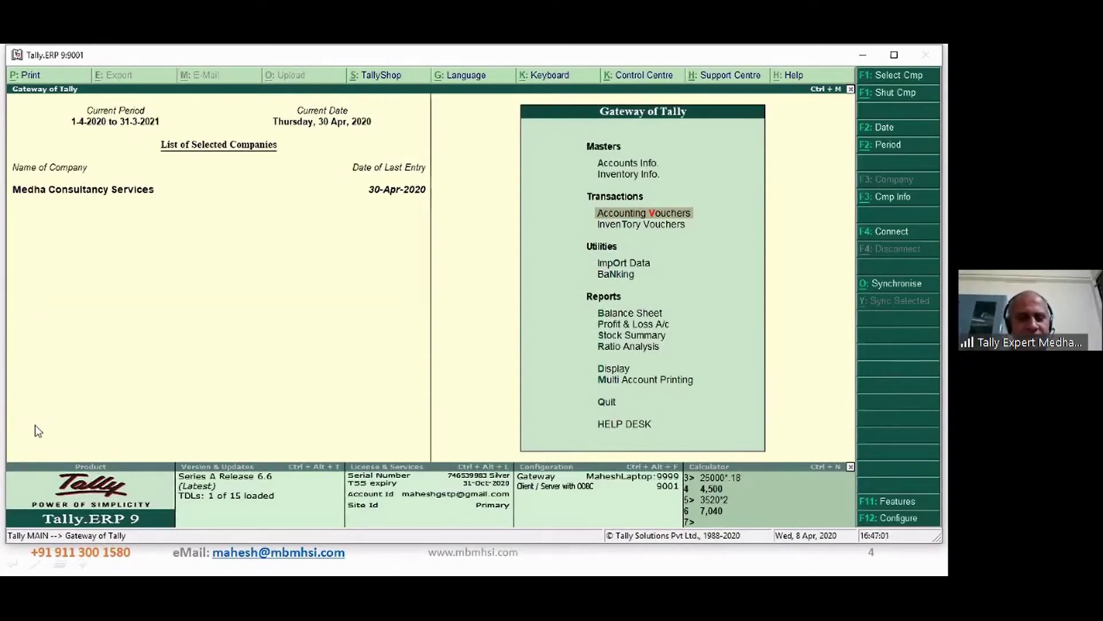
# Quit Tally.ERP 9 from Gateway of Tally, confirming Yes at the Quit prompt
pyautogui.press('Escape')
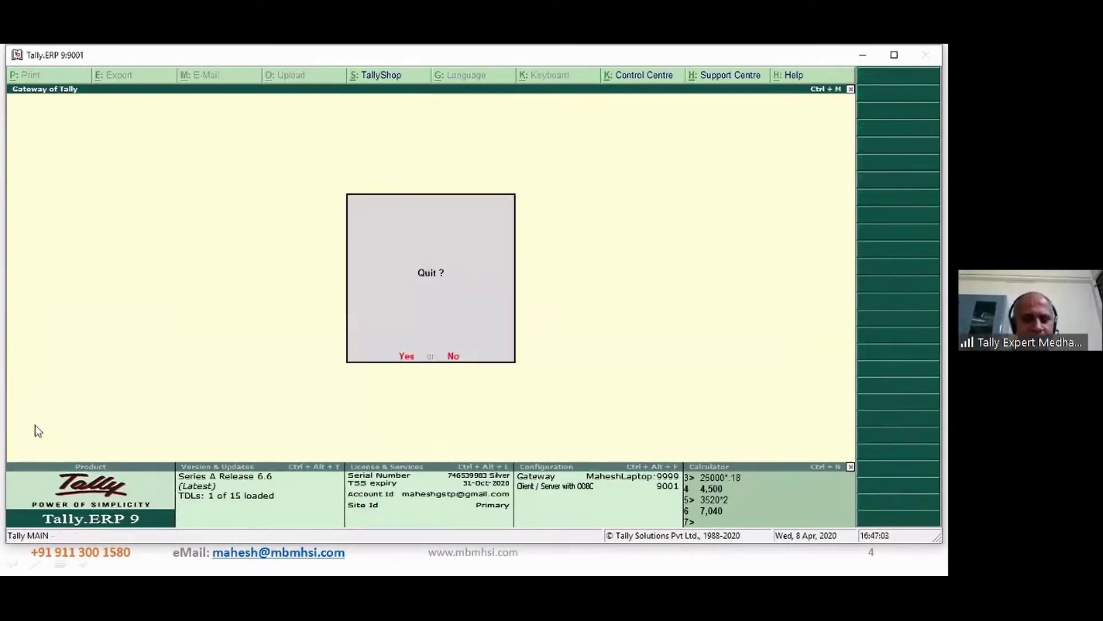
pyautogui.press('y')
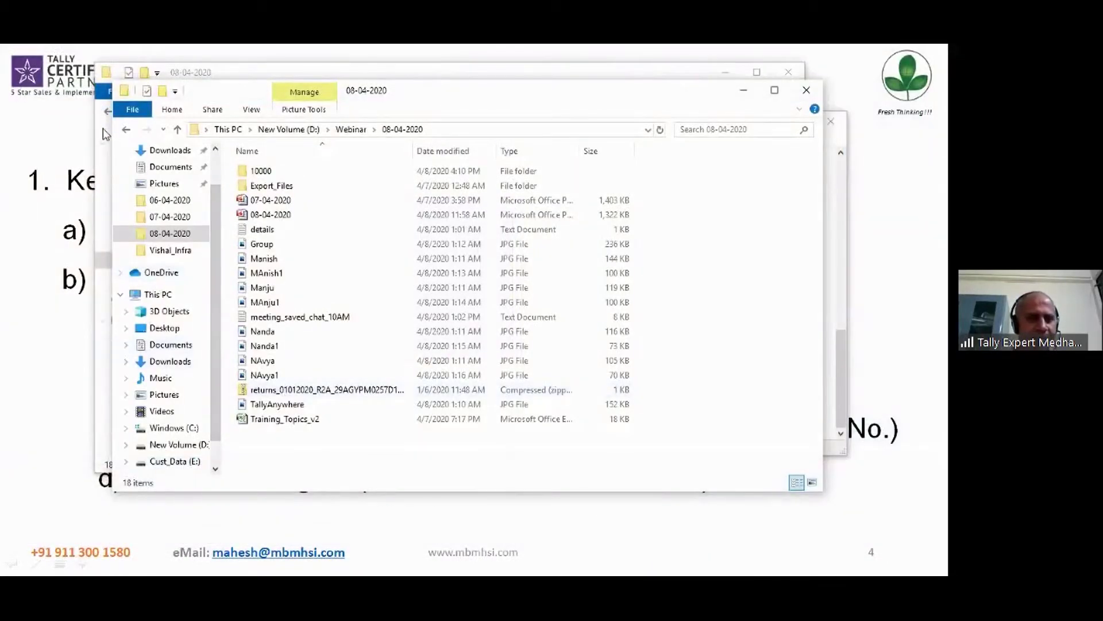
# Browse the Desktop folder in the older Explorer window, reversing its by-type sort
pyautogui.click(475, 67)
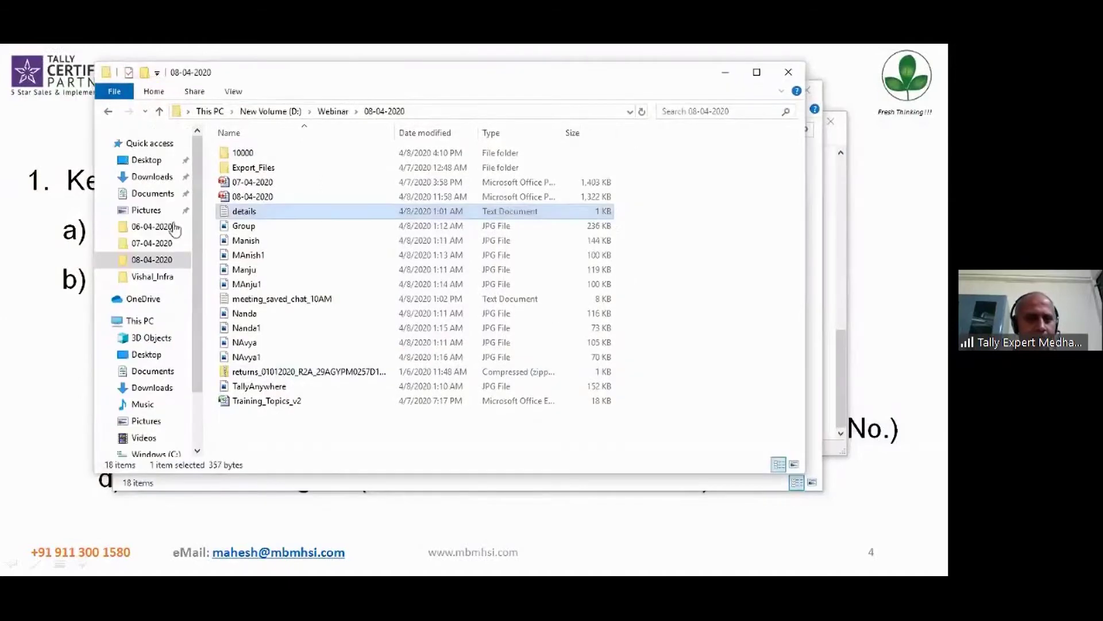
pyautogui.click(150, 161)
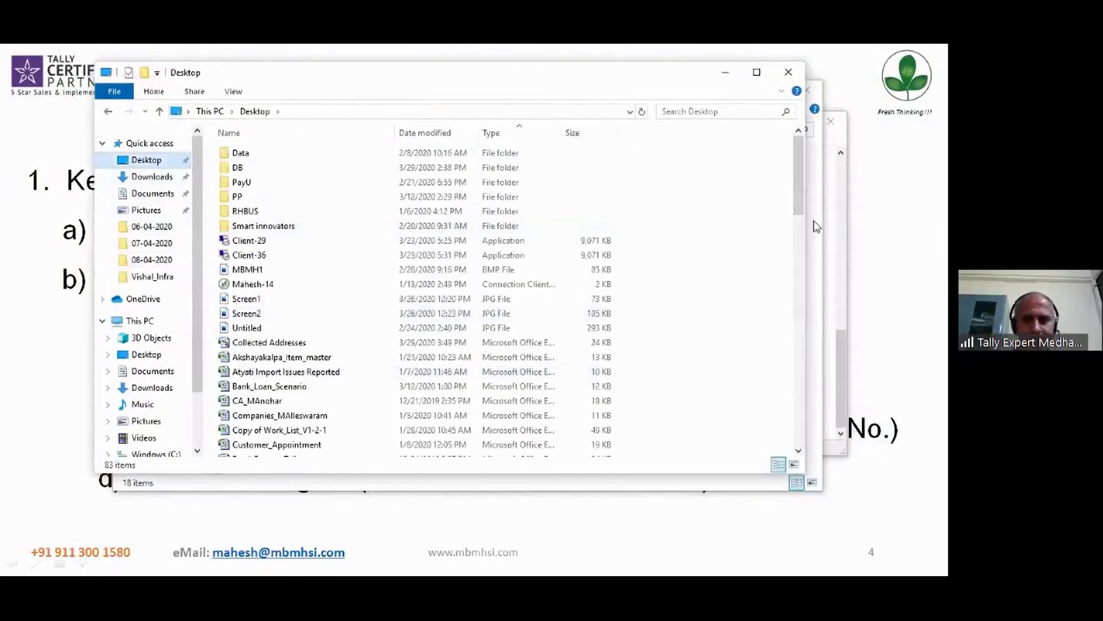
pyautogui.moveTo(799, 202)
pyautogui.mouseDown()
pyautogui.moveTo(820, 310)
pyautogui.moveTo(818, 450)
pyautogui.moveTo(805, 210)
pyautogui.mouseUp()
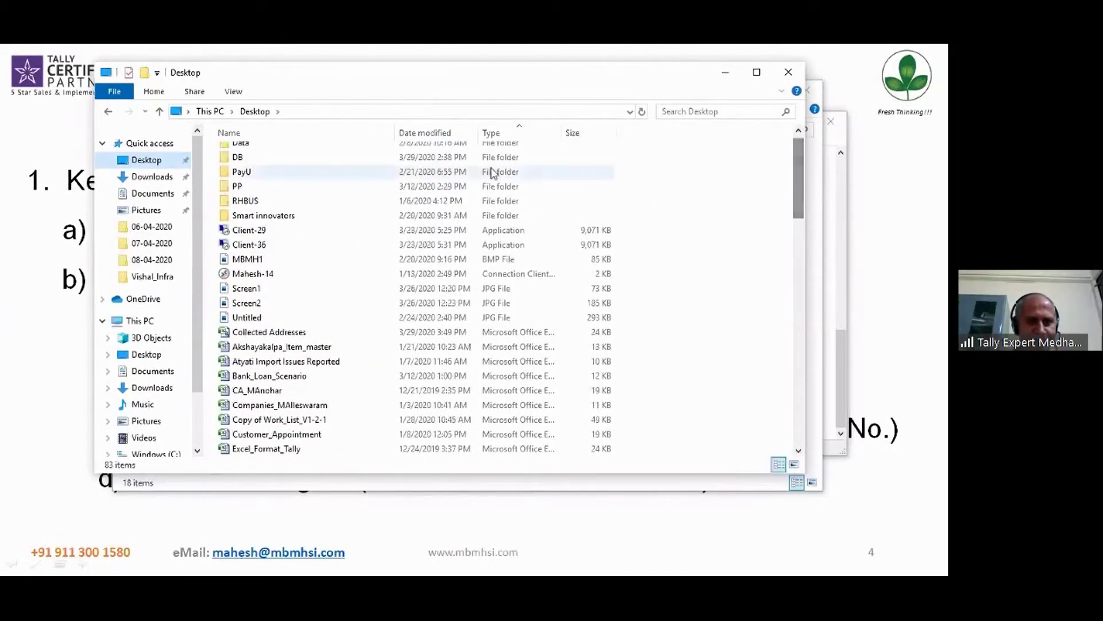
pyautogui.click(510, 135)
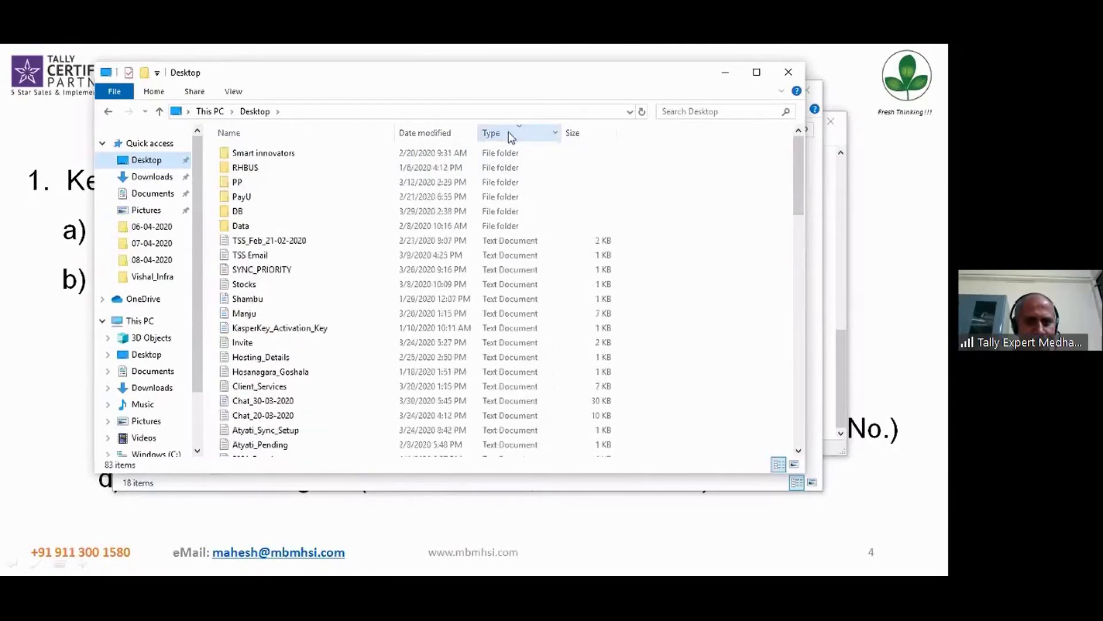
pyautogui.moveTo(794, 208); pyautogui.dragTo(810, 450)
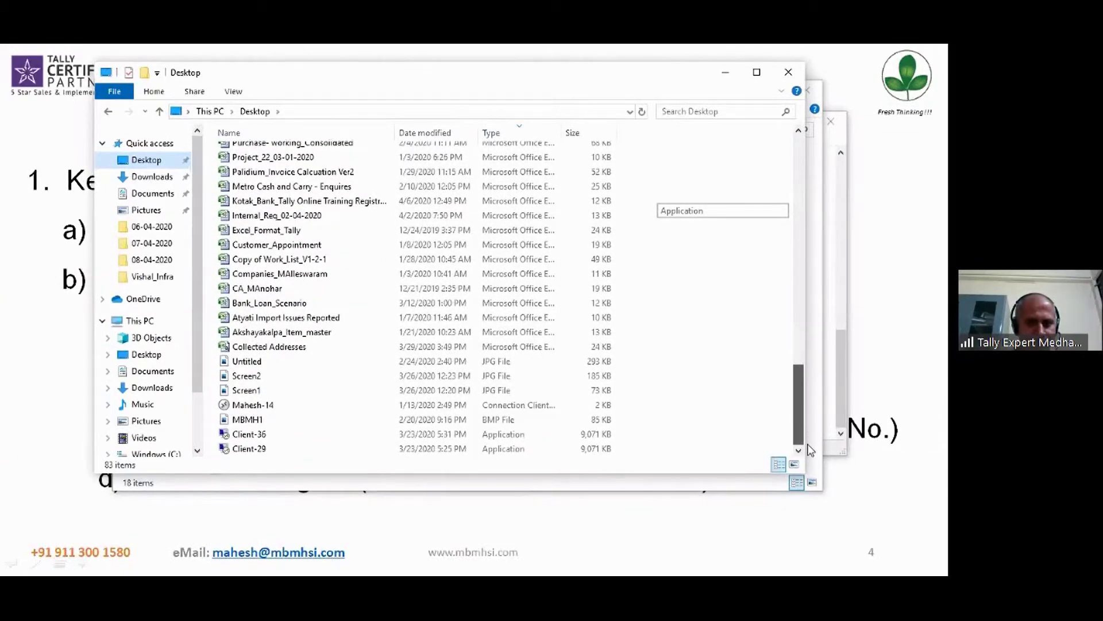
pyautogui.moveTo(810, 450); pyautogui.dragTo(798, 350)
pyautogui.scroll(4, 788, 293)
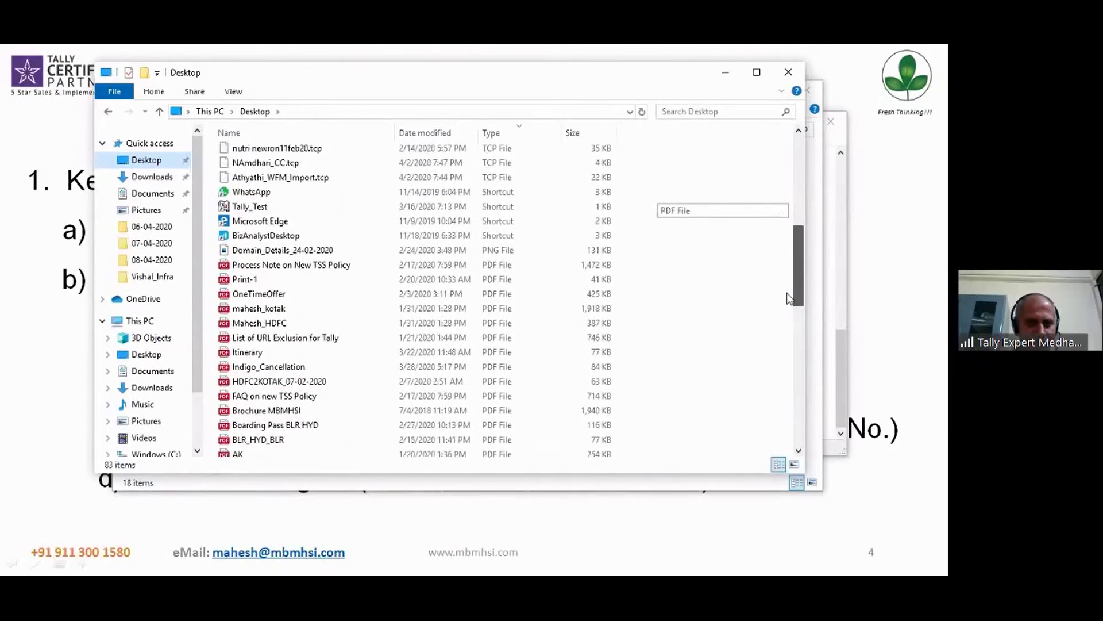
pyautogui.scroll(3, 788, 292)
pyautogui.scroll(1, 784, 265)
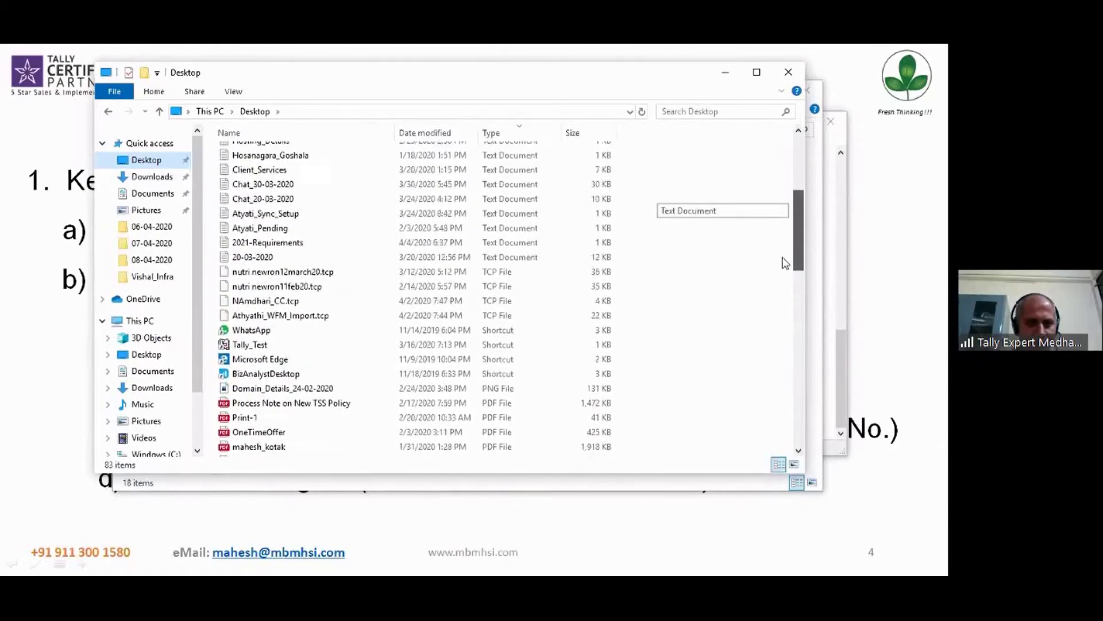
pyautogui.scroll(1, 784, 260)
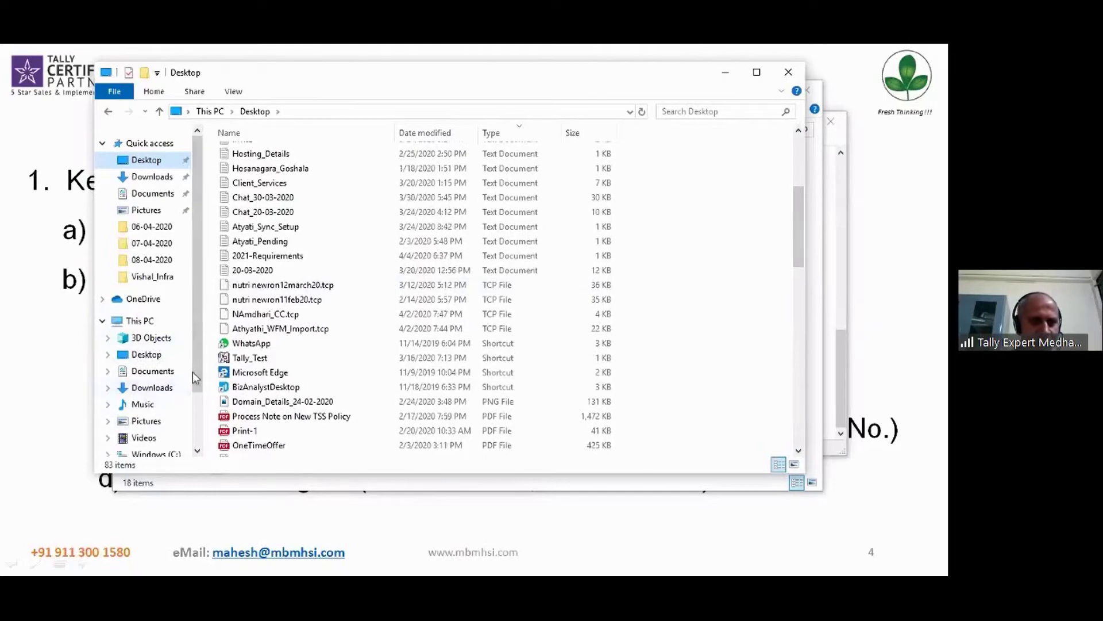
pyautogui.scroll(-2, 192, 411)
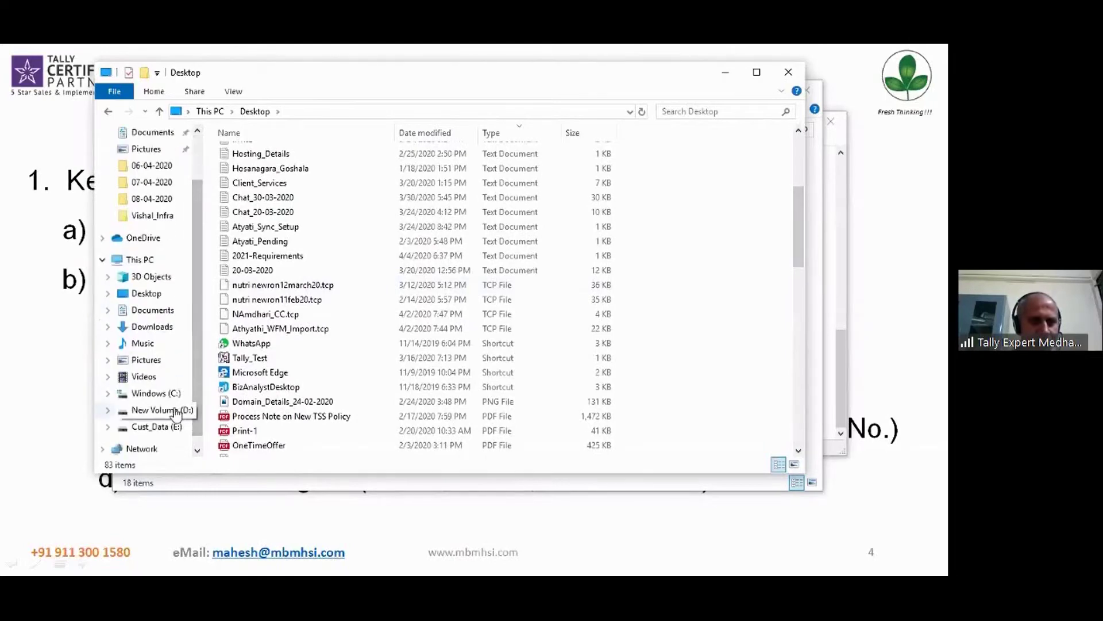
# Launch the tally application from D:\Tally.ERP9 on New Volume (D:)
pyautogui.click(178, 410)
pyautogui.doubleClick(252, 313)
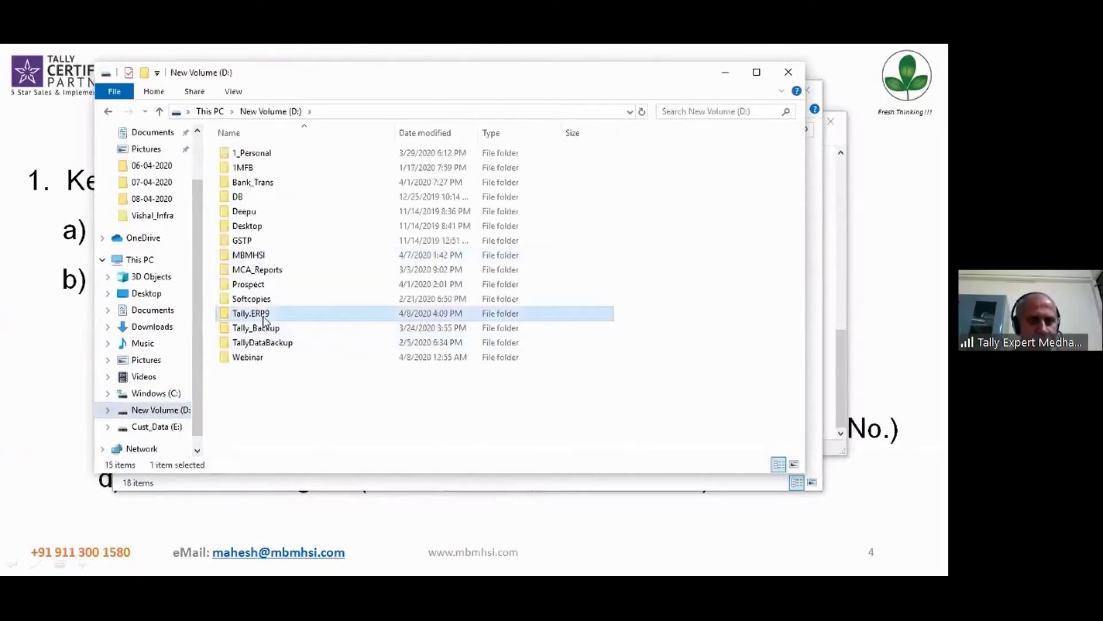
pyautogui.doubleClick(240, 372)
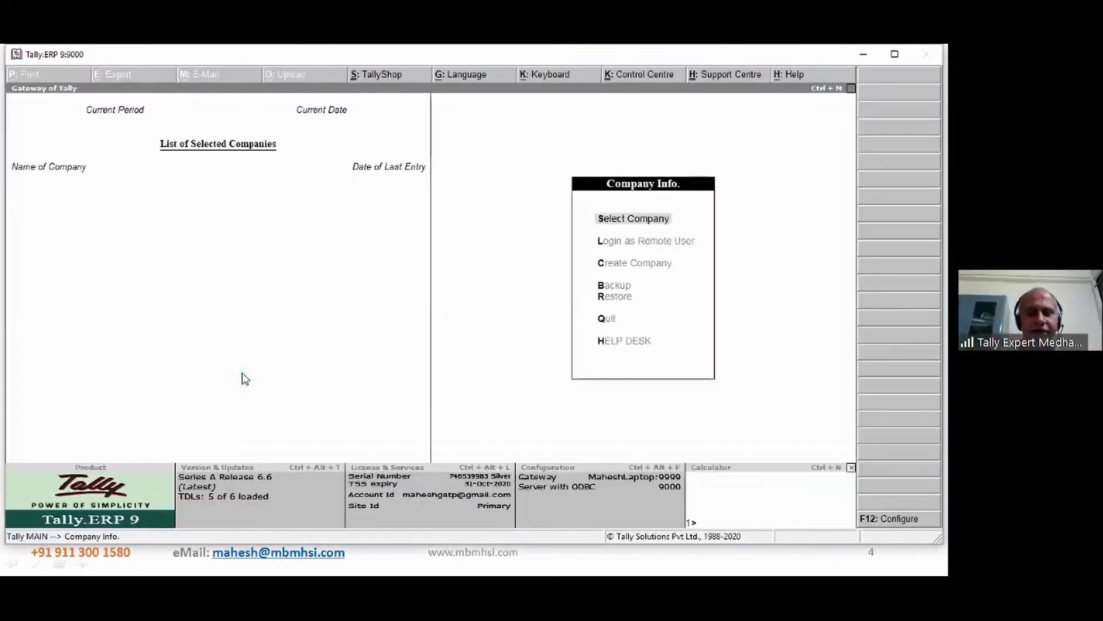
# Load MBMH Smart Innovators (19-20) from D:\Tally.ERP9\1 and log in with the user's credentials
pyautogui.press('Return')
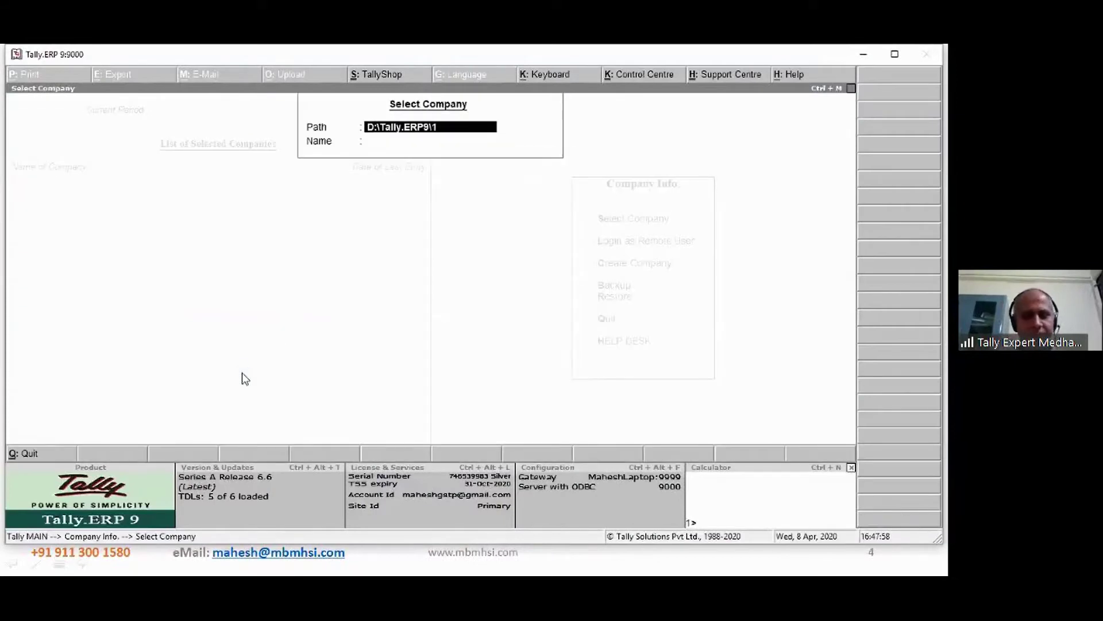
pyautogui.press('Return')
pyautogui.press('Down')
pyautogui.press('Return')
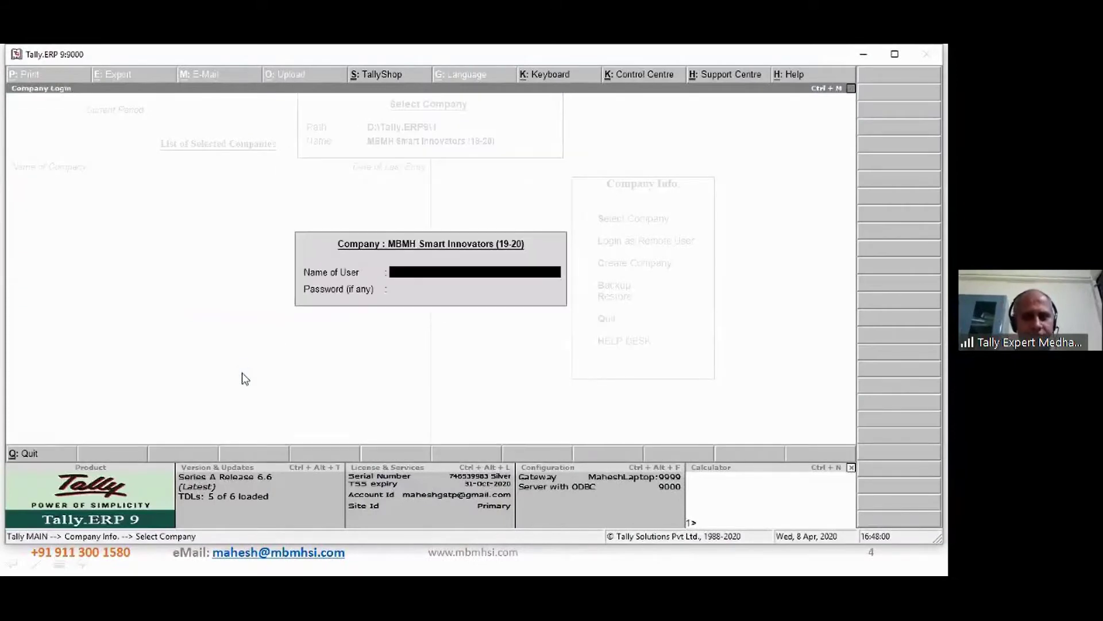
pyautogui.press('Return')
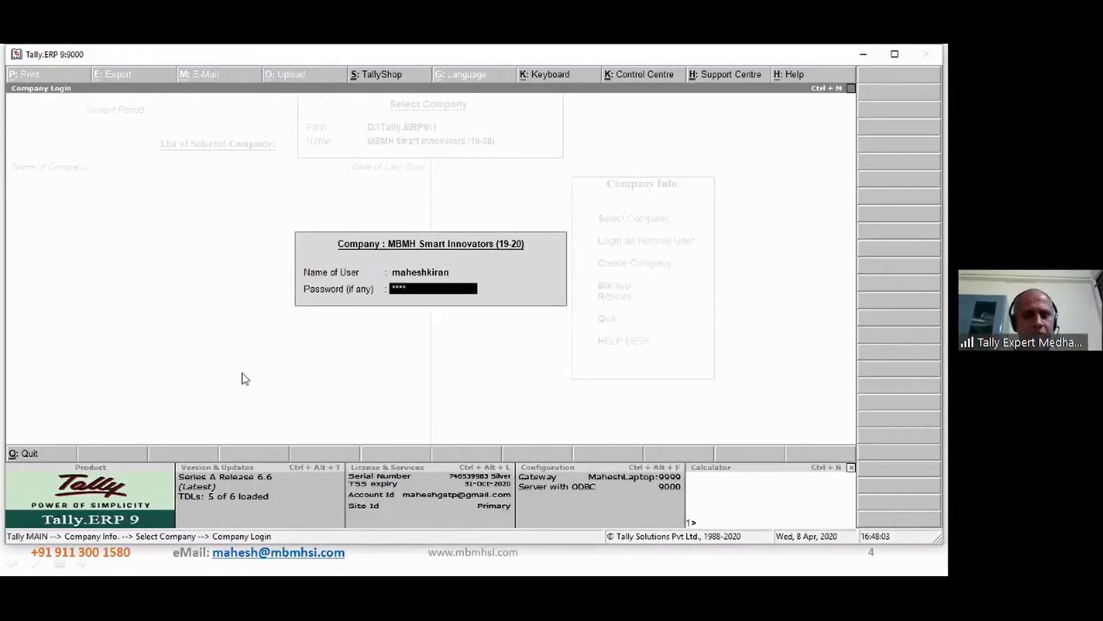
pyautogui.press('Return')
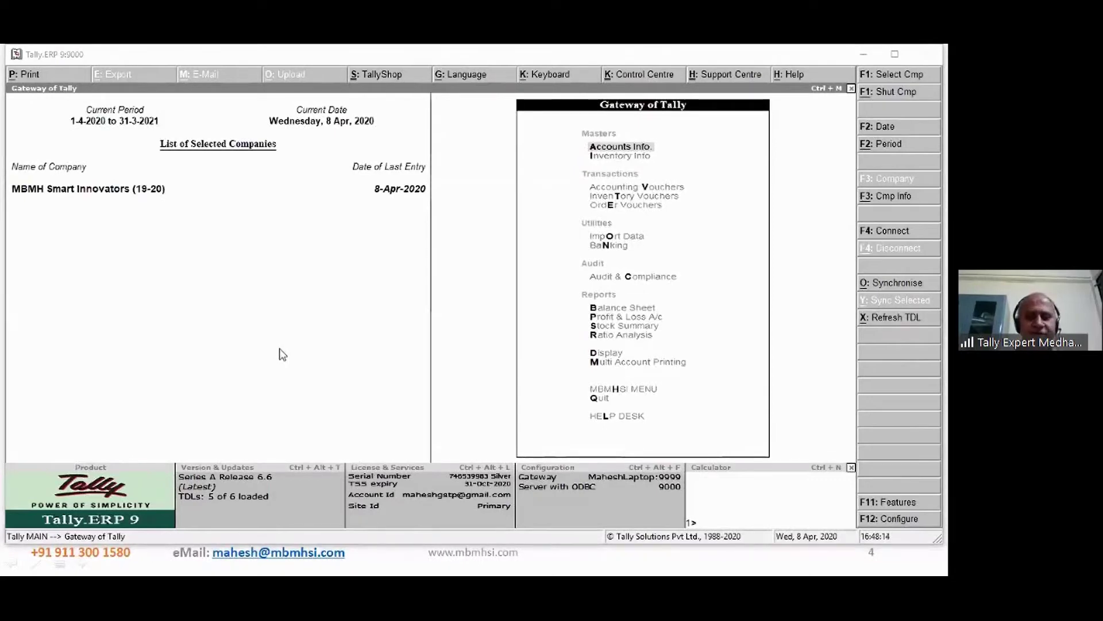
# Go through Display and Statutory Reports to the GST menu listing GSTR-1, GSTR-2 and GSTR-3B
pyautogui.click(612, 240)
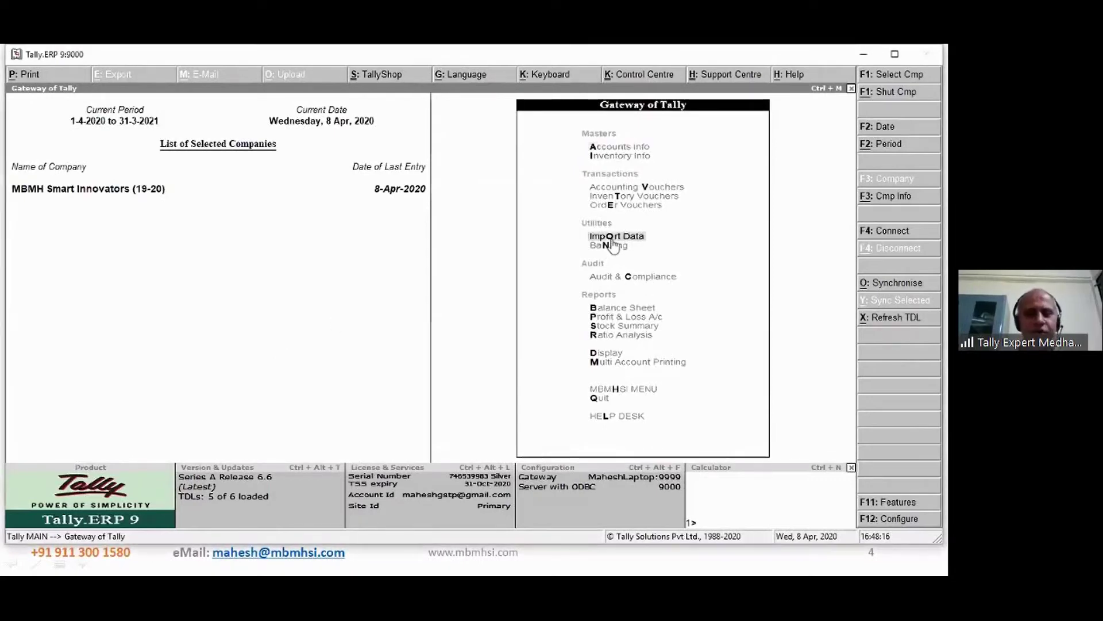
pyautogui.press('Down')
pyautogui.press('Down')
pyautogui.press('Down')
pyautogui.press('Down')
pyautogui.press('Down')
pyautogui.press('Down')
pyautogui.press('Down')
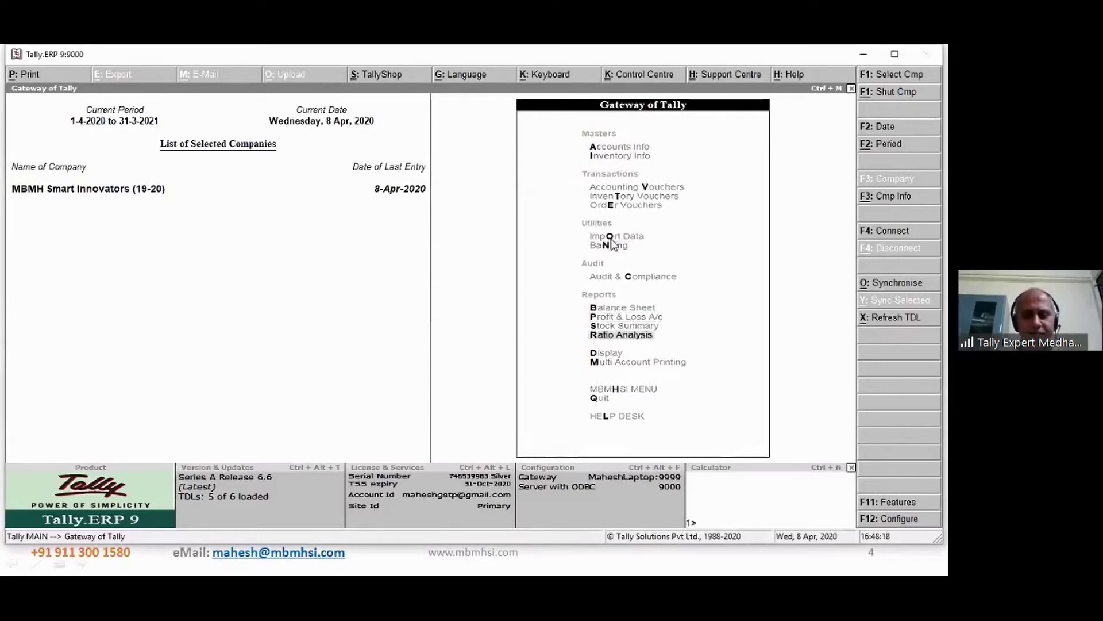
pyautogui.press('Return')
pyautogui.press('Down')
pyautogui.press('Down')
pyautogui.press('Down')
pyautogui.press('Down')
pyautogui.press('Down')
pyautogui.press('Down')
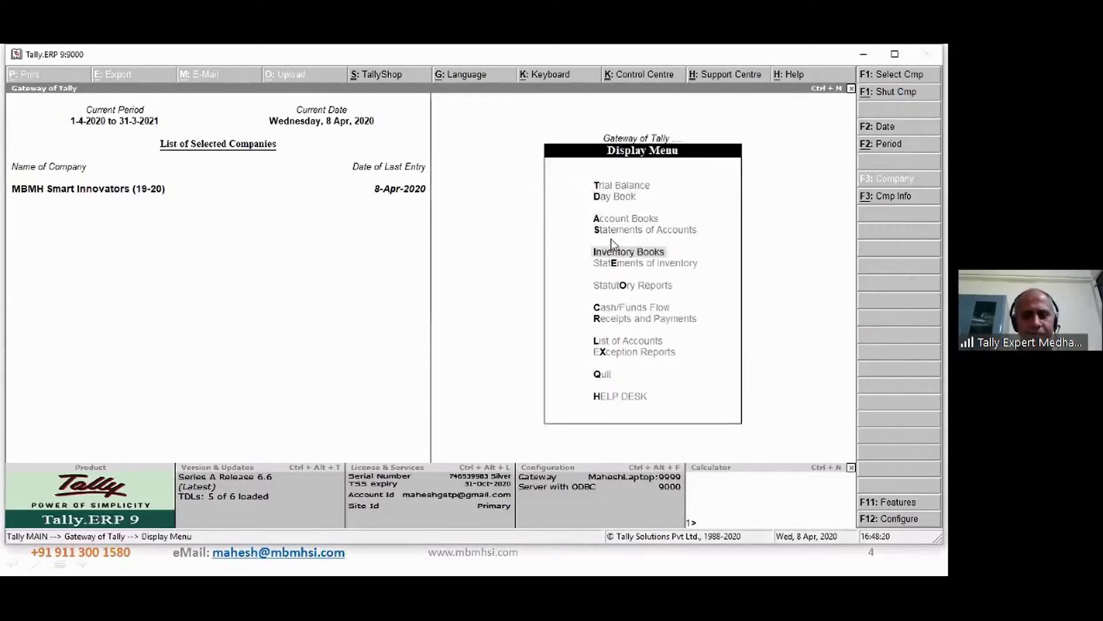
pyautogui.press('Return')
# Open GSTR-2, try a 1-1-2021 period, then cancel and back out to the GST menu
pyautogui.press('Return')
pyautogui.press('Down')
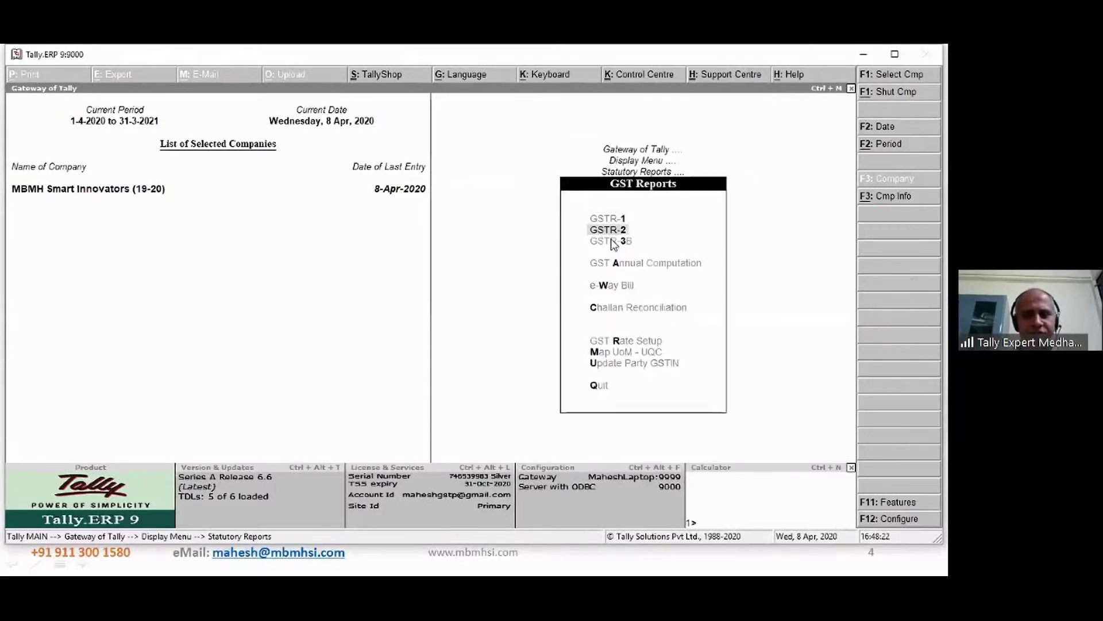
pyautogui.press('Return')
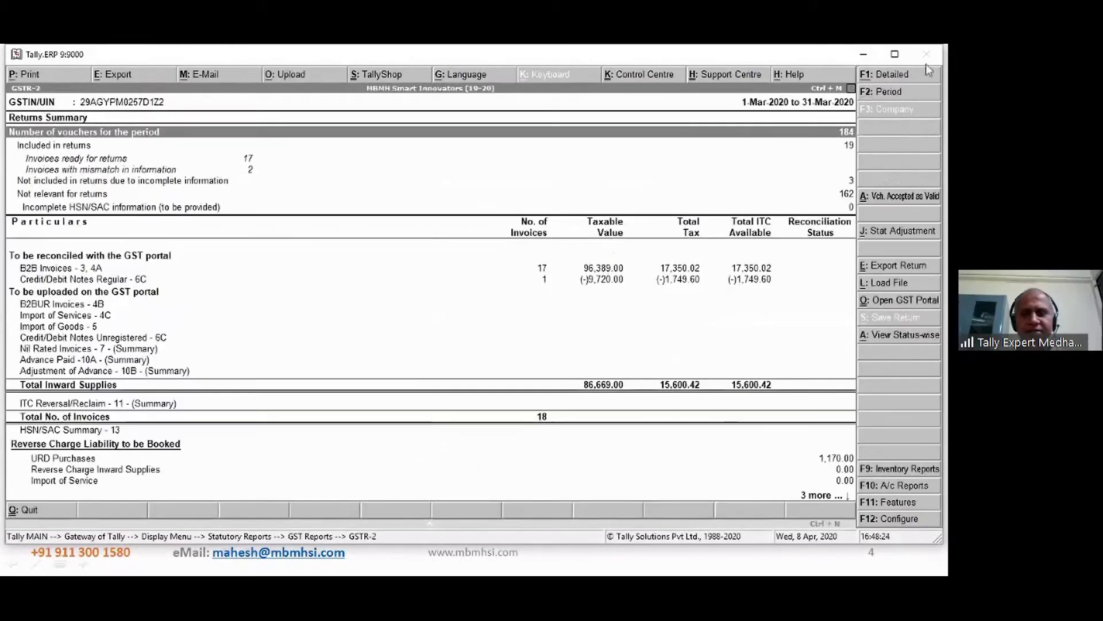
pyautogui.click(903, 93)
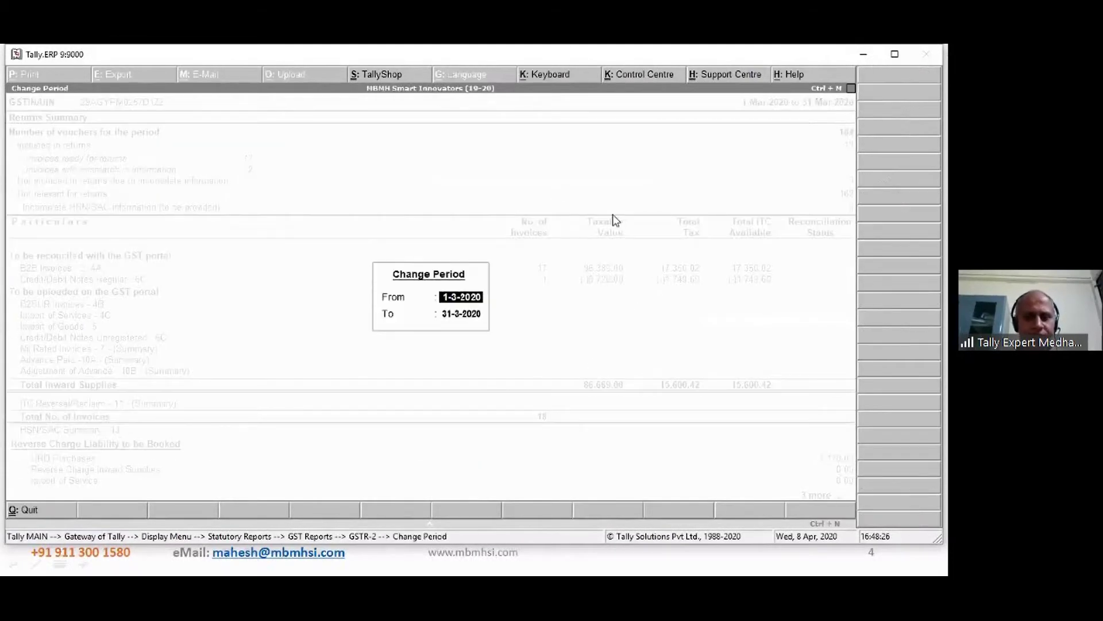
pyautogui.write('1-1-2021')
pyautogui.press('Return')
pyautogui.press('BackSpace')
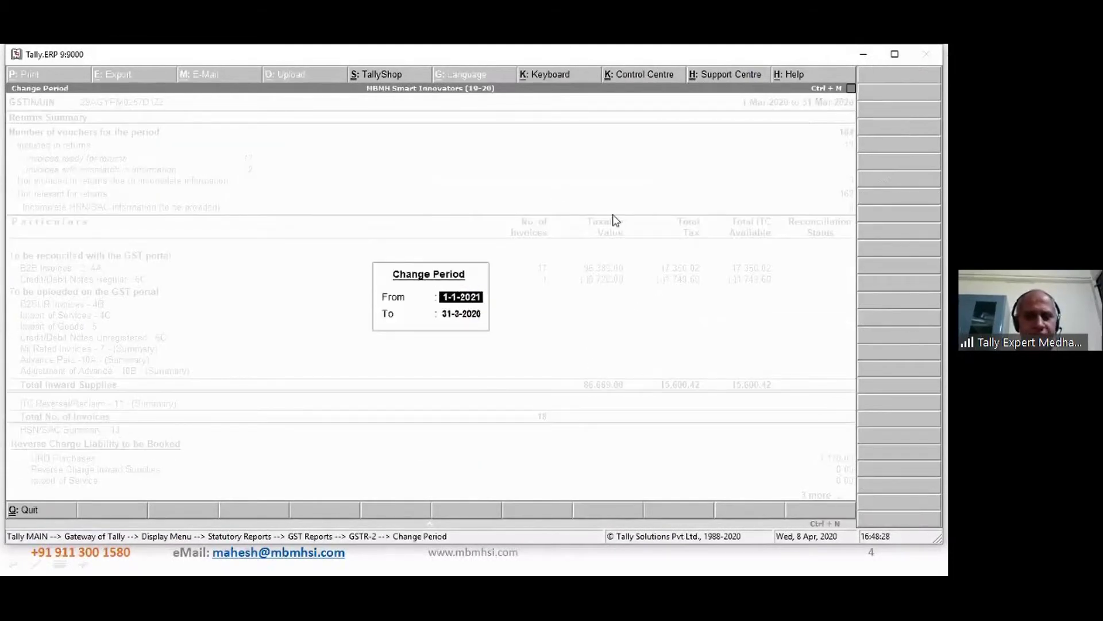
pyautogui.press('Escape')
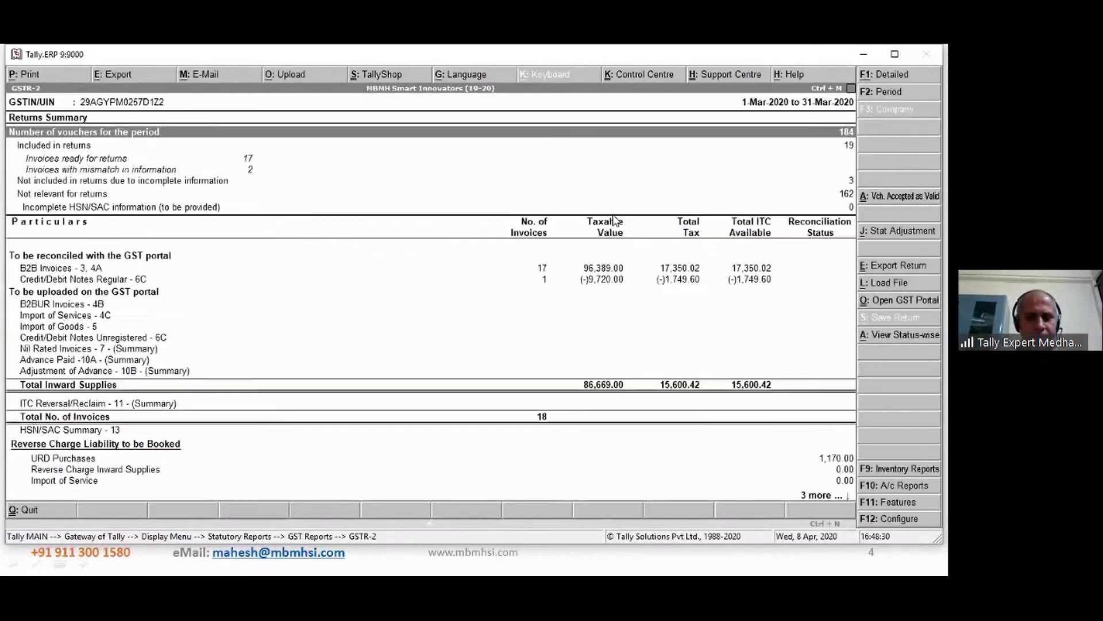
pyautogui.press('Escape')
pyautogui.press('Escape')
pyautogui.press('Escape')
pyautogui.press('Escape')
# Change the company period to 1-4-2019 through 31-3-2020 with Alt+F2
pyautogui.hotkey('alt', 'F2')
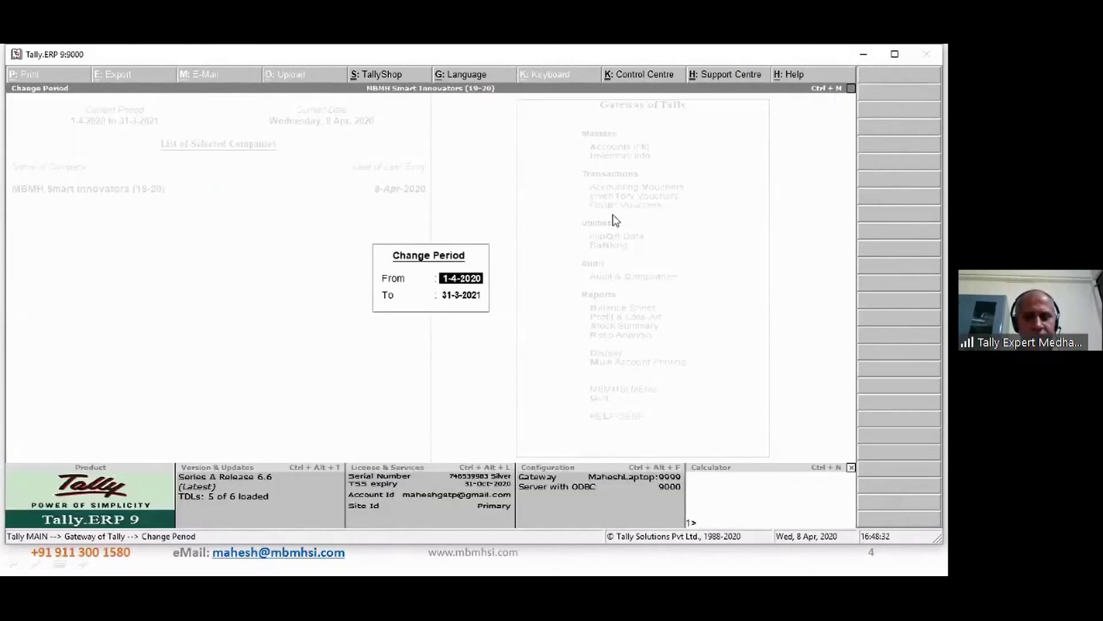
pyautogui.write('1 4 19')
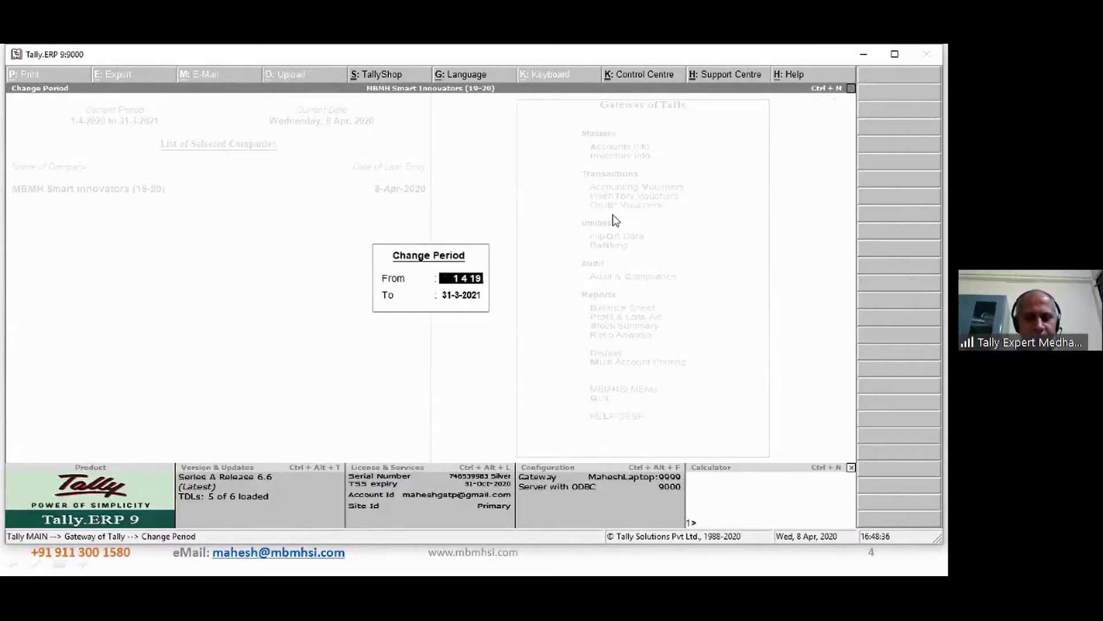
pyautogui.press('Return')
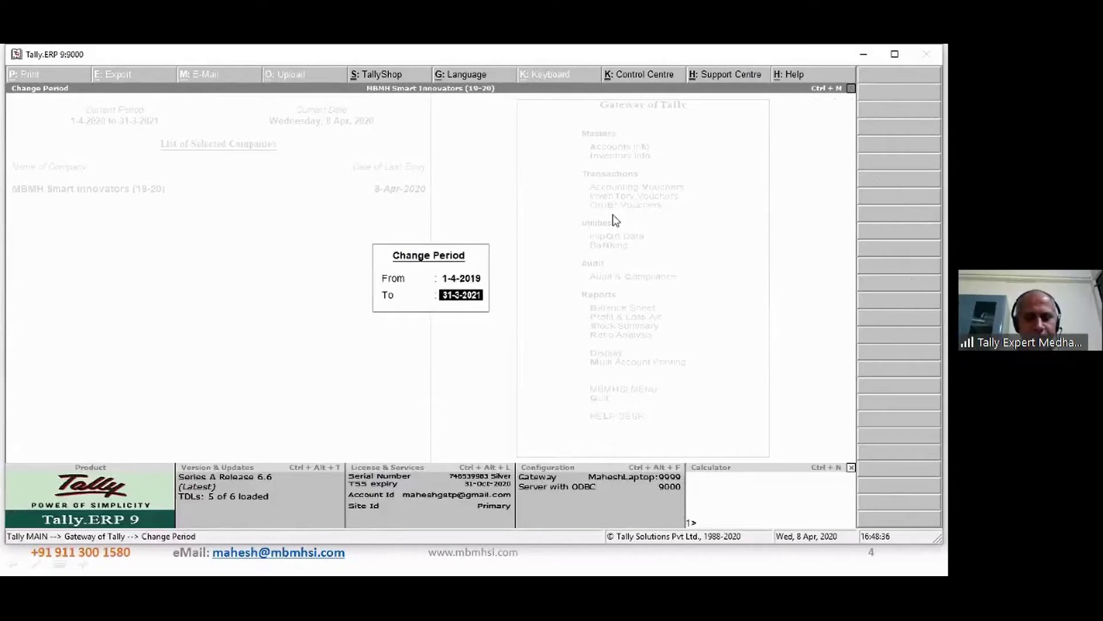
pyautogui.press('Return')
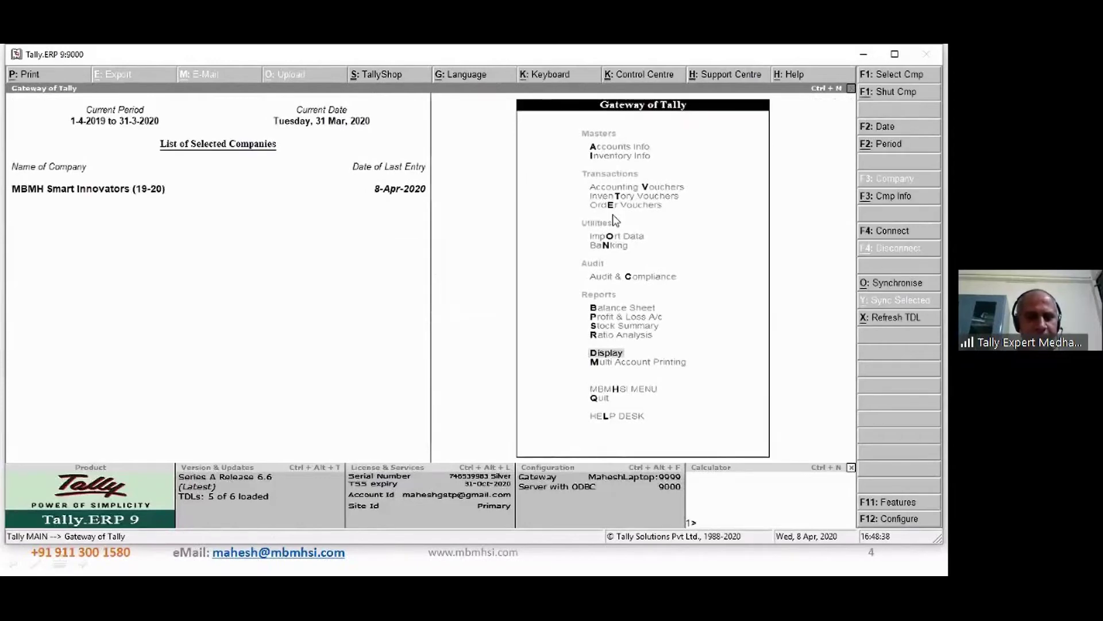
# Reopen GSTR-2 and set its period to 1-1-2020 through 31-1-2020
pyautogui.press('d')
pyautogui.press('o')
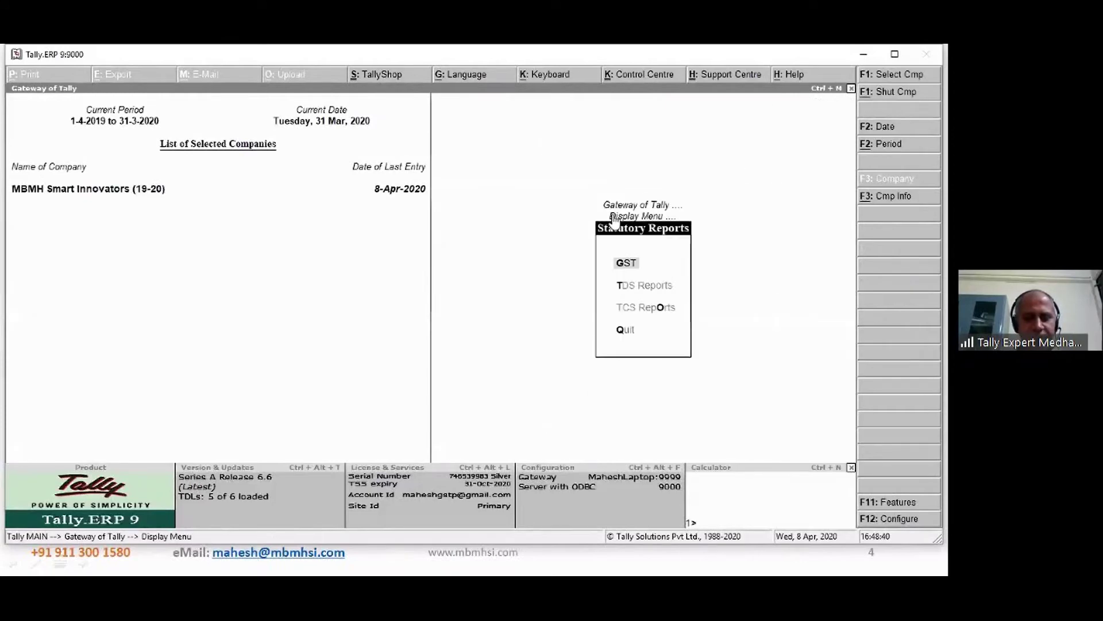
pyautogui.press('Return')
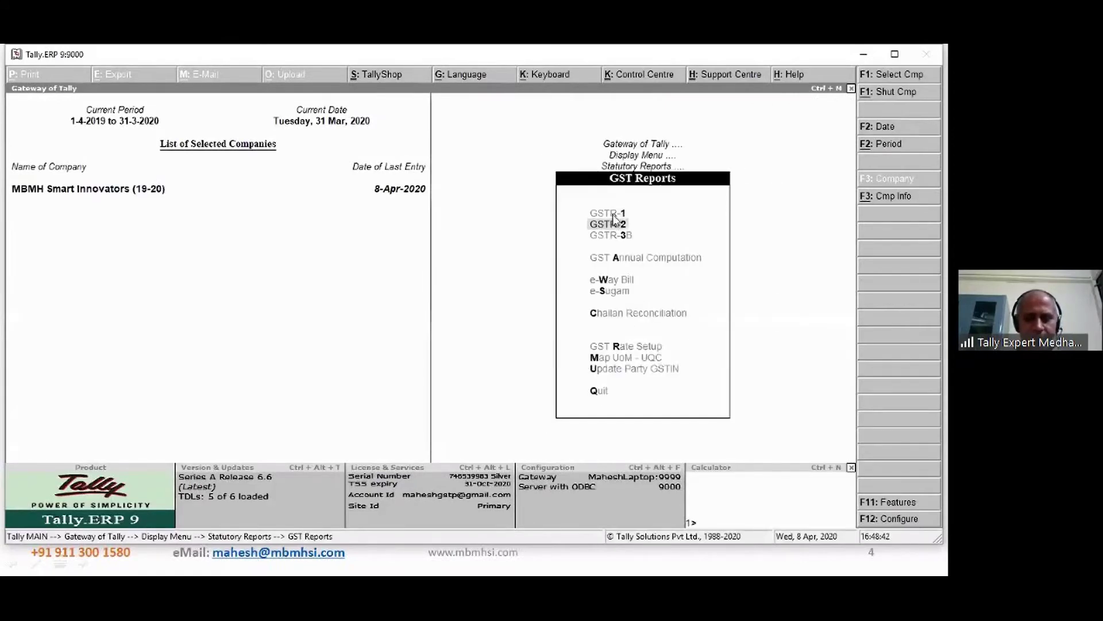
pyautogui.click(614, 223)
pyautogui.press('F2')
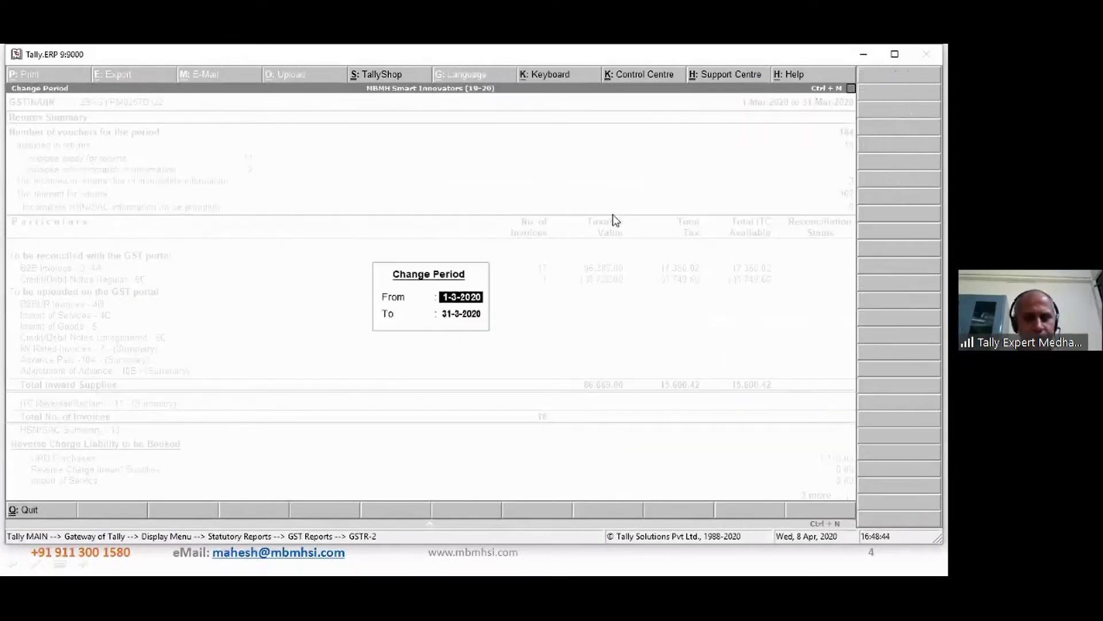
pyautogui.write('1-1')
pyautogui.press('Return')
pyautogui.write('jan')
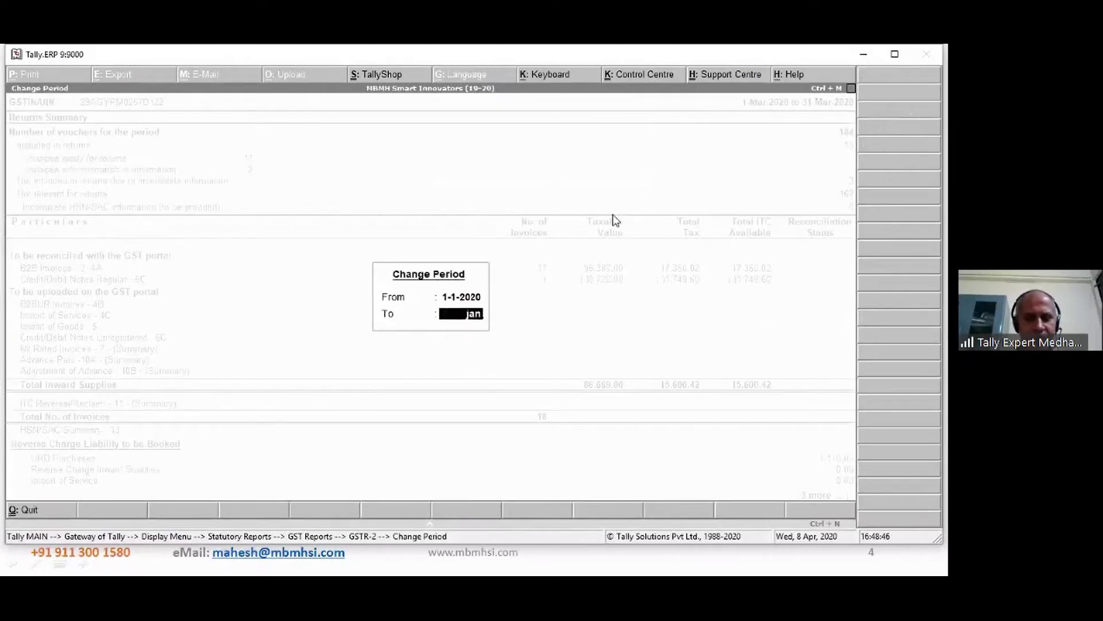
pyautogui.press('Return')
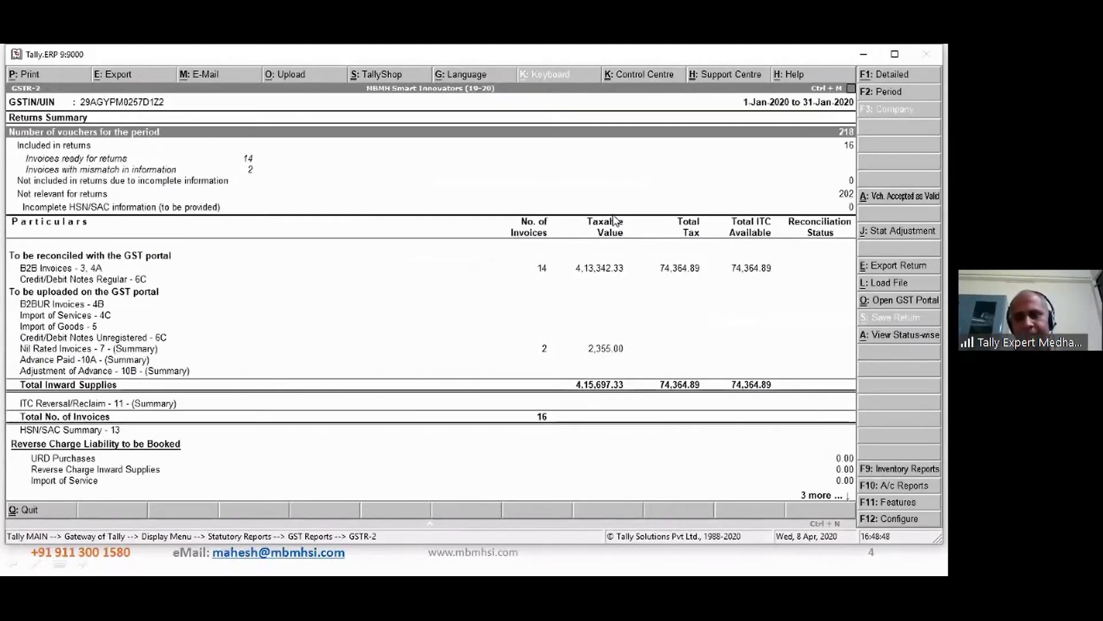
pyautogui.press('Down')
pyautogui.press('Down')
pyautogui.press('Down')
pyautogui.press('Down')
pyautogui.press('Down')
pyautogui.press('Down')
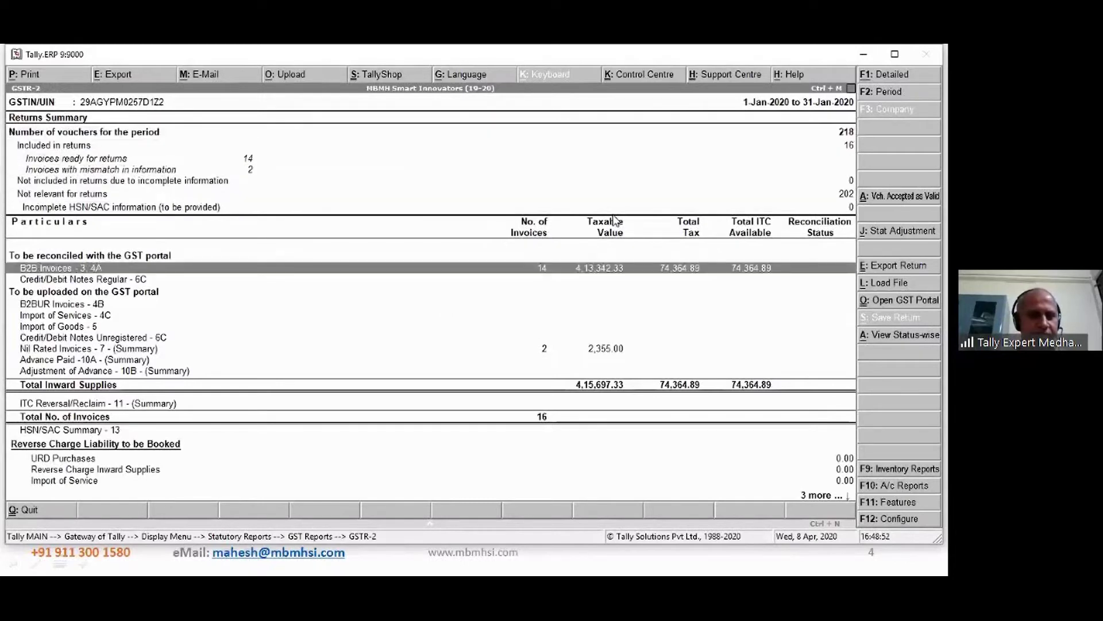
pyautogui.press('Return')
pyautogui.press('Down')
pyautogui.press('Down')
pyautogui.press('Down')
pyautogui.press('Down')
pyautogui.press('Down')
pyautogui.press('Down')
pyautogui.press('Down')
pyautogui.press('Down')
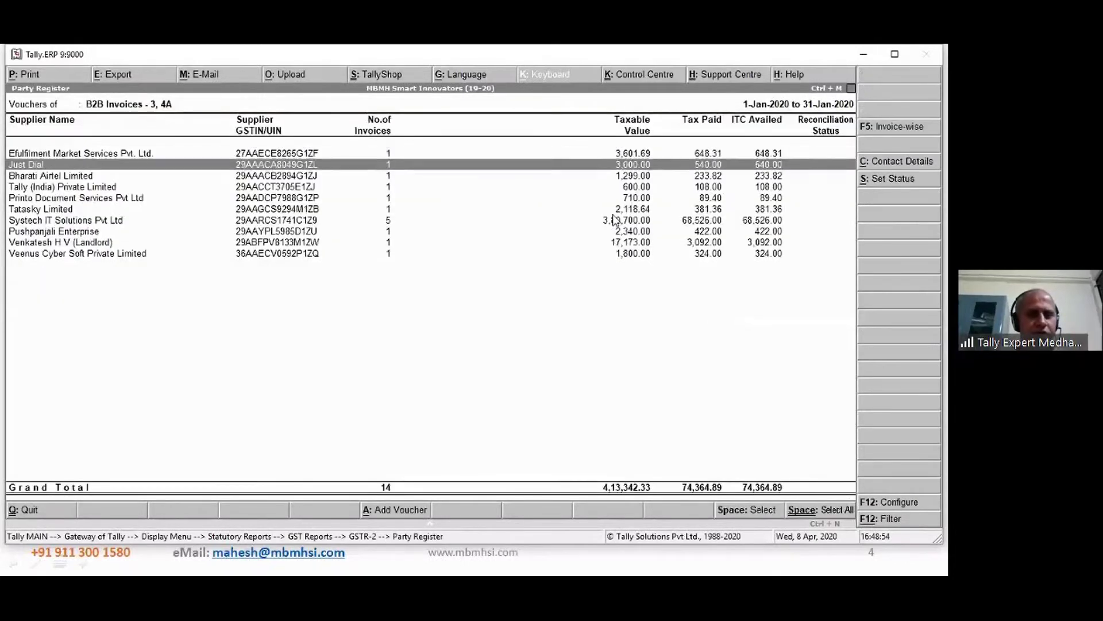
pyautogui.press('Down')
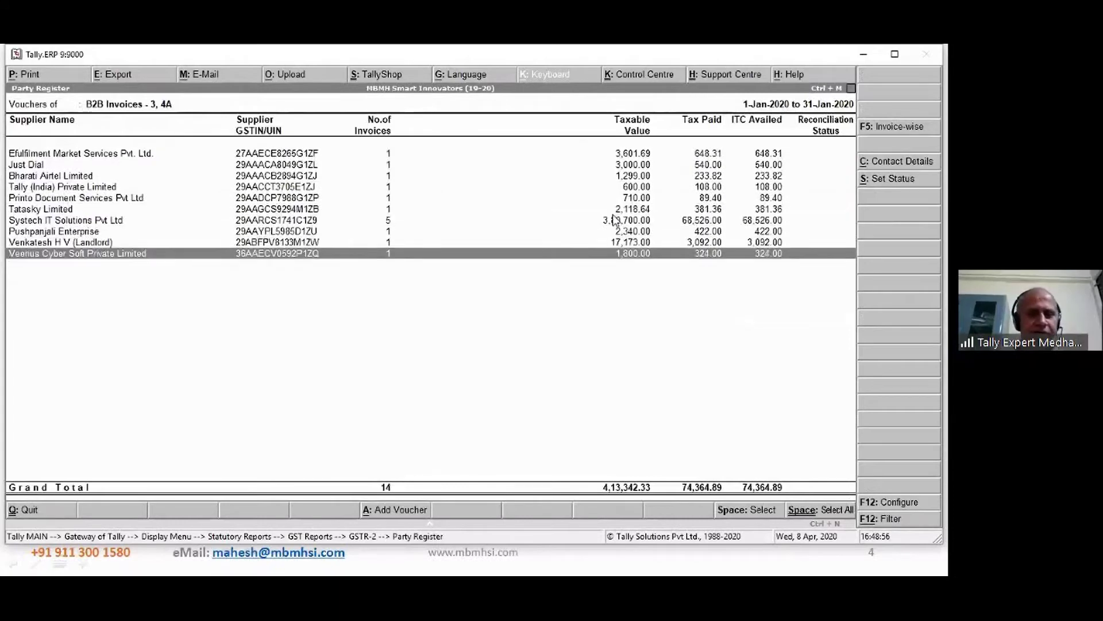
pyautogui.press('Up')
pyautogui.press('Up')
pyautogui.press('Up')
pyautogui.press('Up')
pyautogui.press('Up')
pyautogui.press('Up')
pyautogui.press('Up')
pyautogui.press('Up')
pyautogui.press('Up')
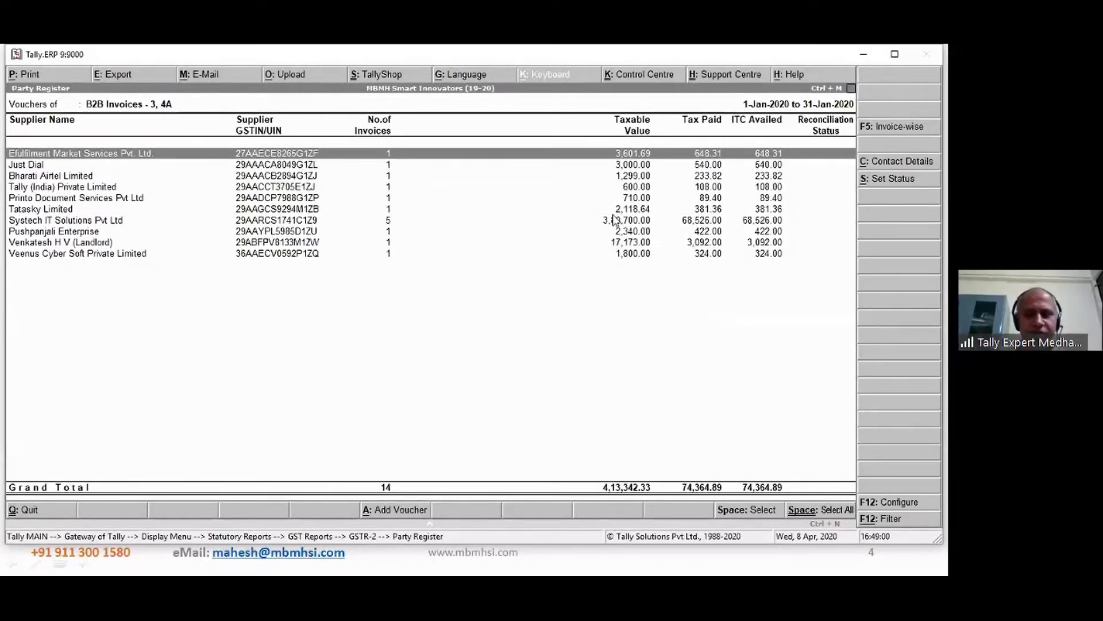
pyautogui.press('Escape')
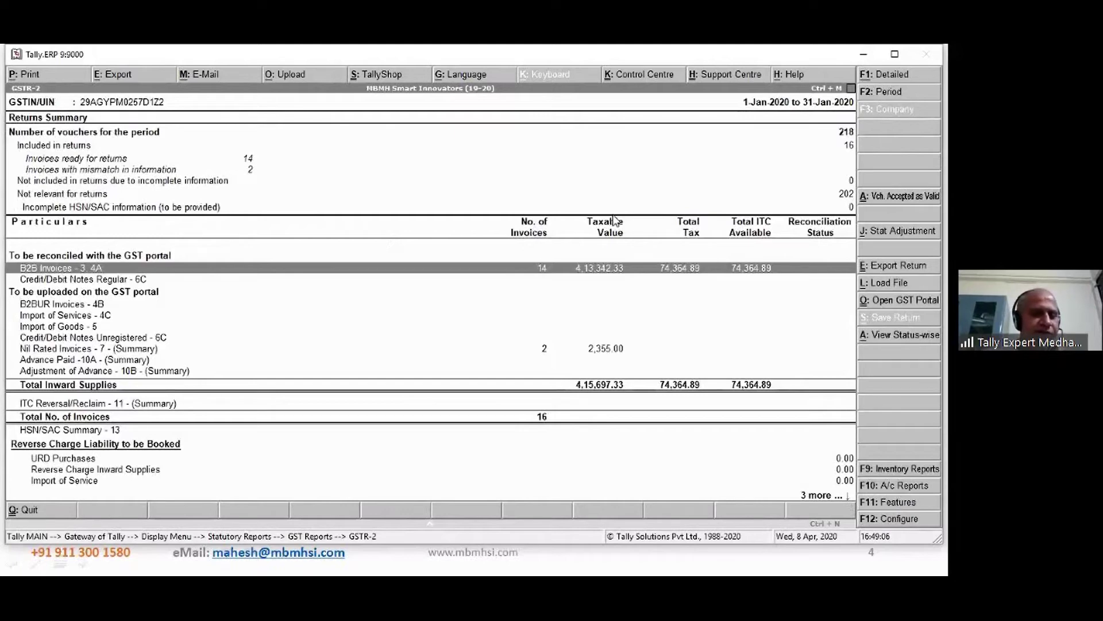
pyautogui.press('Return')
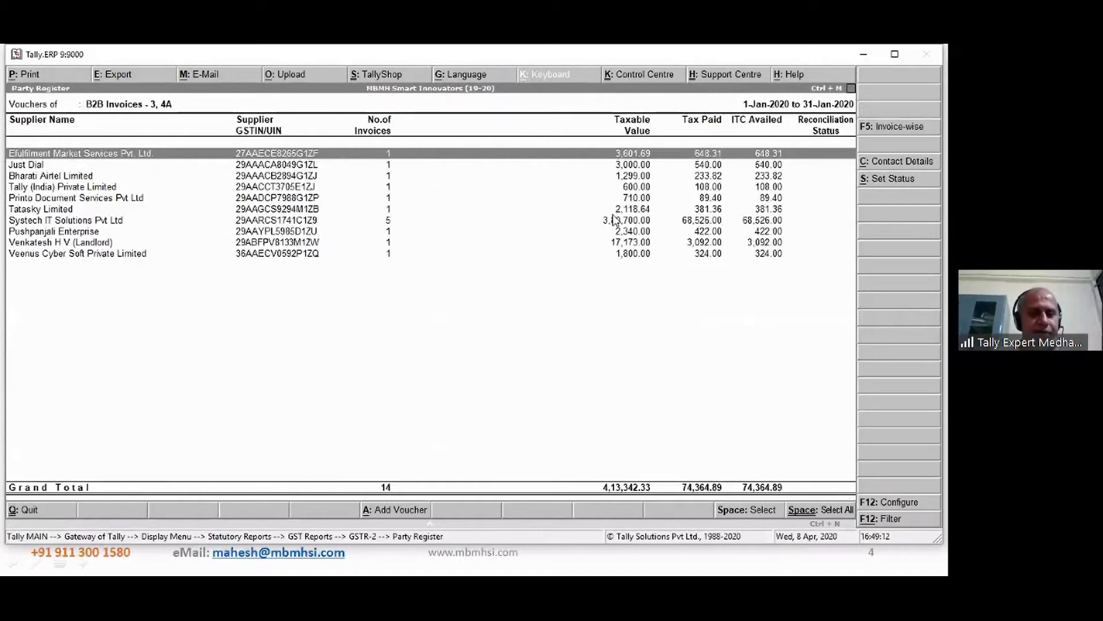
pyautogui.press('Escape')
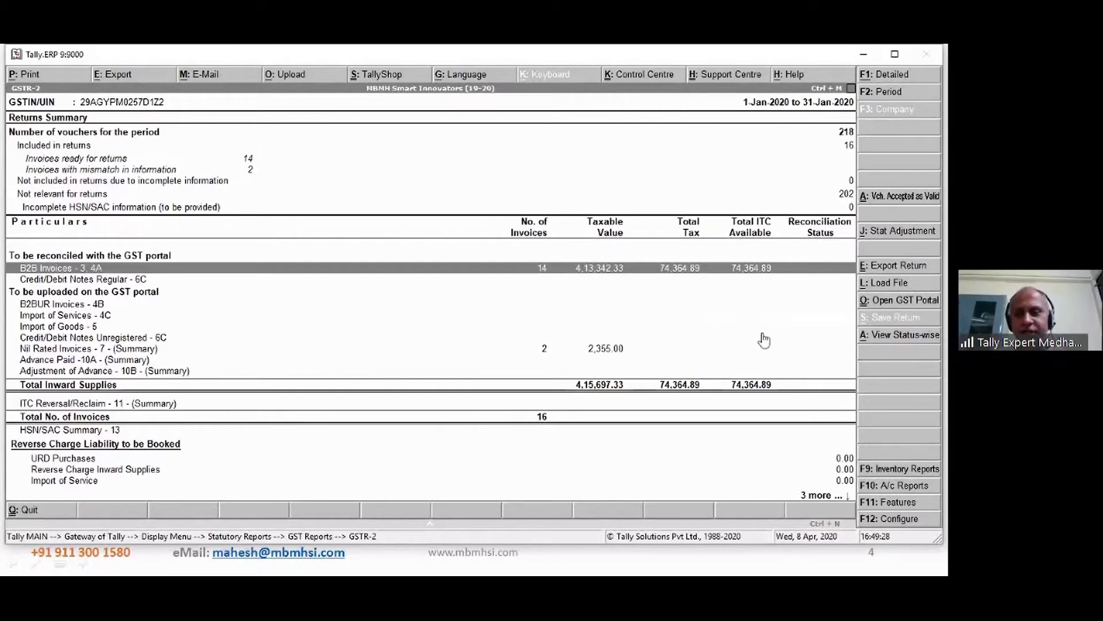
# Set the GSTR-2 Load File location to D:\Webinar\08-04-2020, copying the path from Explorer
pyautogui.click(889, 288)
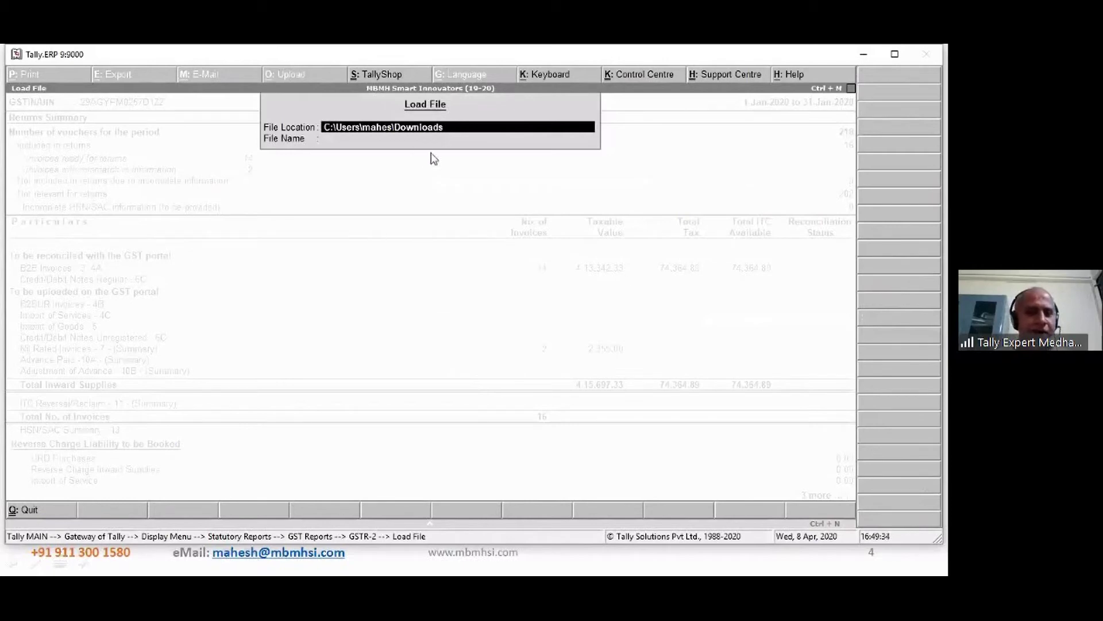
pyautogui.hotkey('alt', 'Tab')
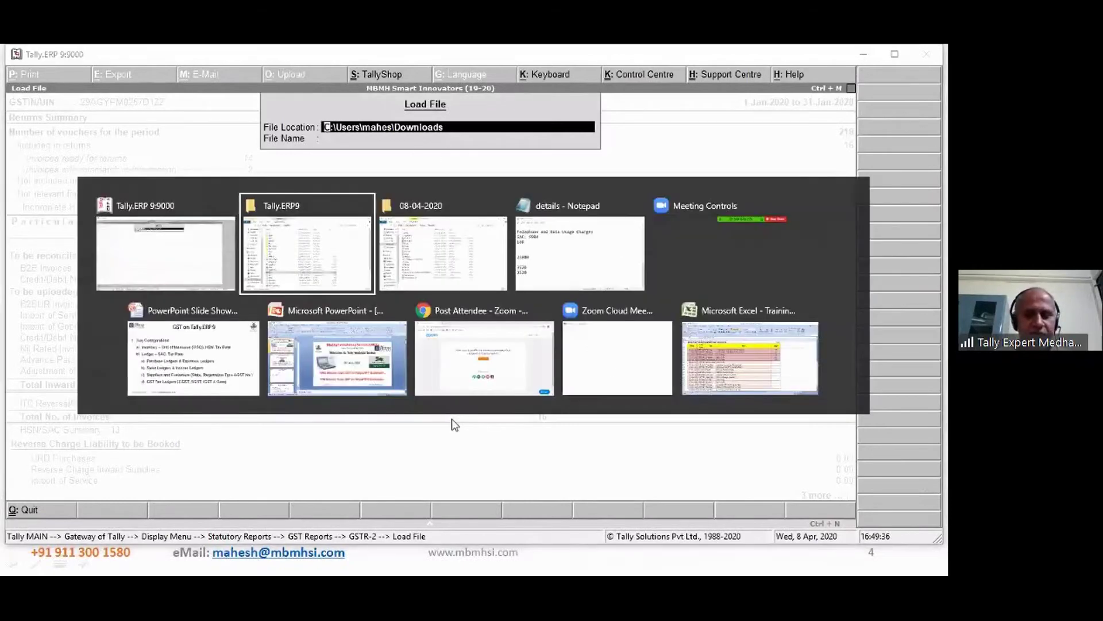
pyautogui.hotkey('alt', 'Tab')
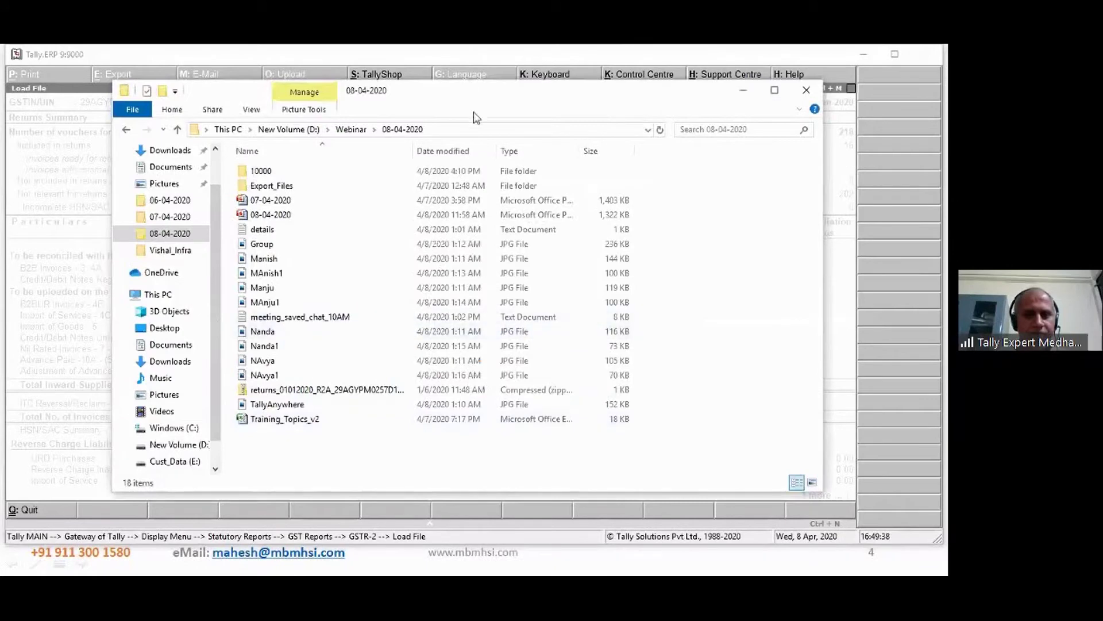
pyautogui.click(473, 130)
pyautogui.hotkey('alt', 'Tab')
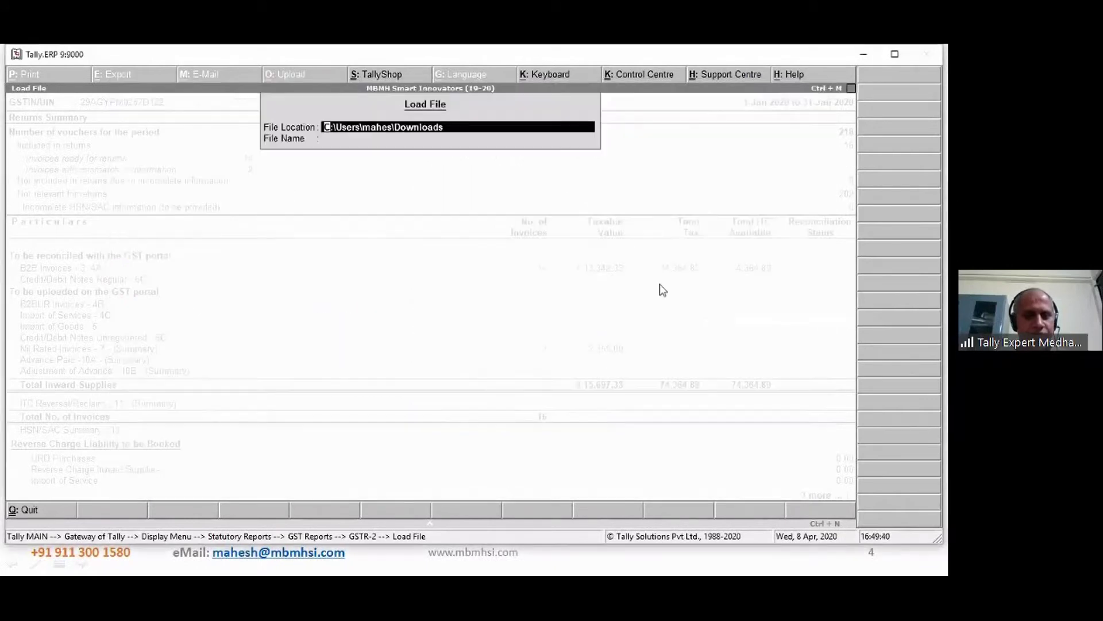
pyautogui.press('BackSpace')
pyautogui.hotkey('ctrl', 'alt', 'v')
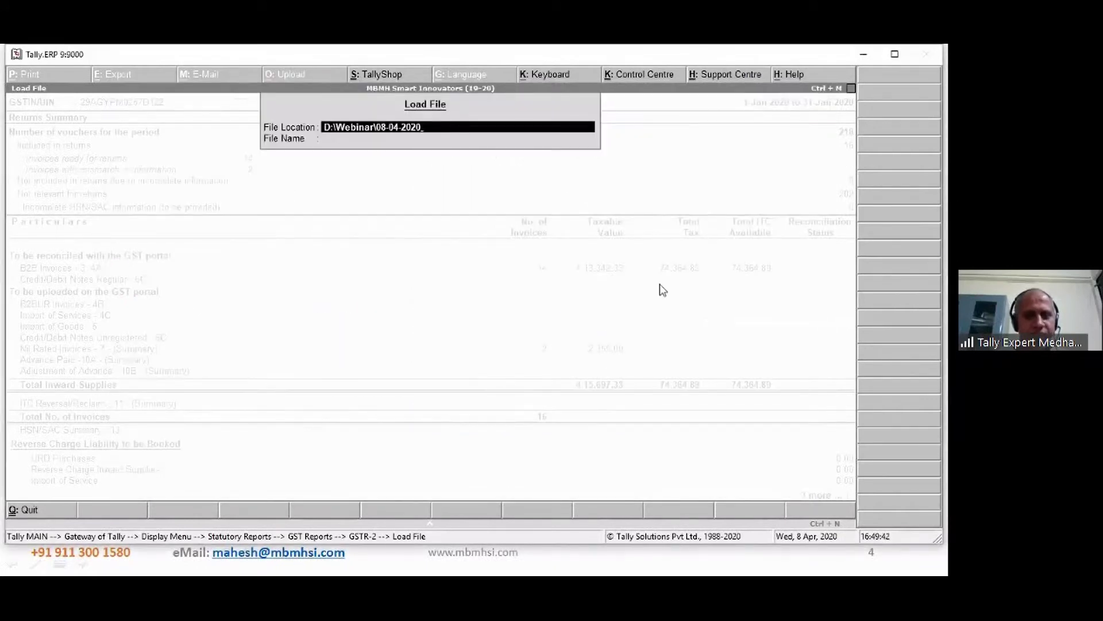
pyautogui.press('Return')
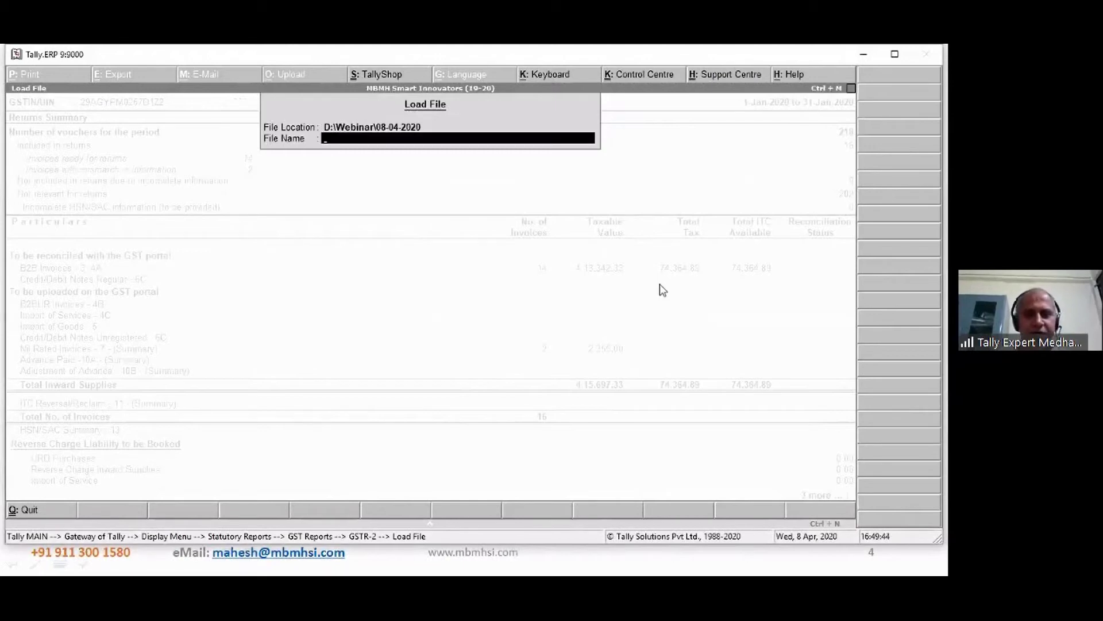
pyautogui.hotkey('alt', 'Tab')
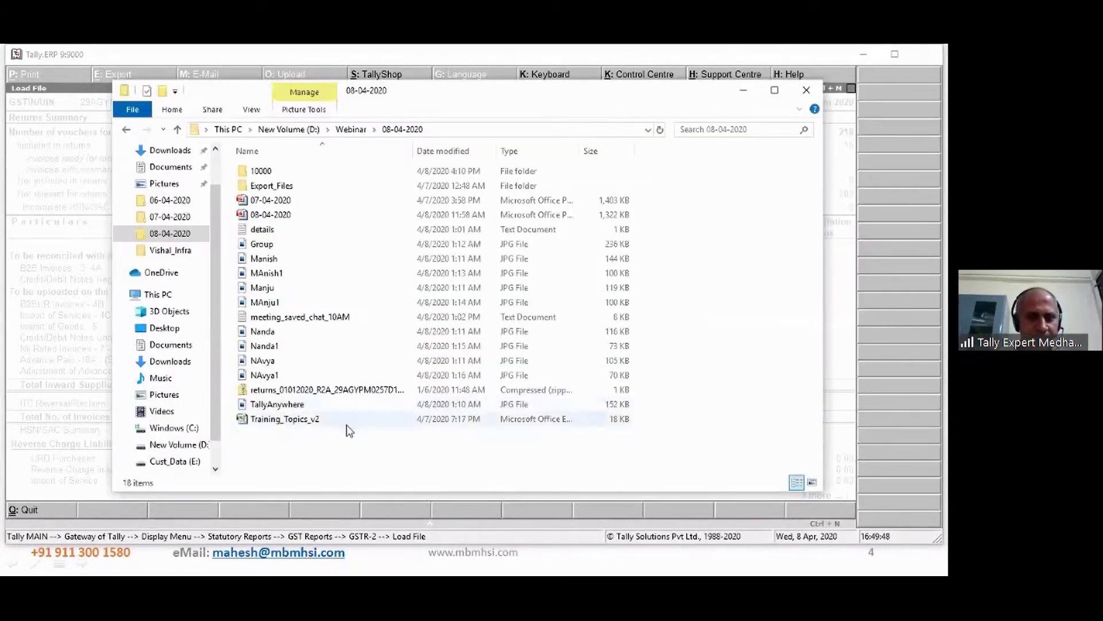
# Widen the Name column and sort the 08-04-2020 folder by date modified
pyautogui.click(366, 396)
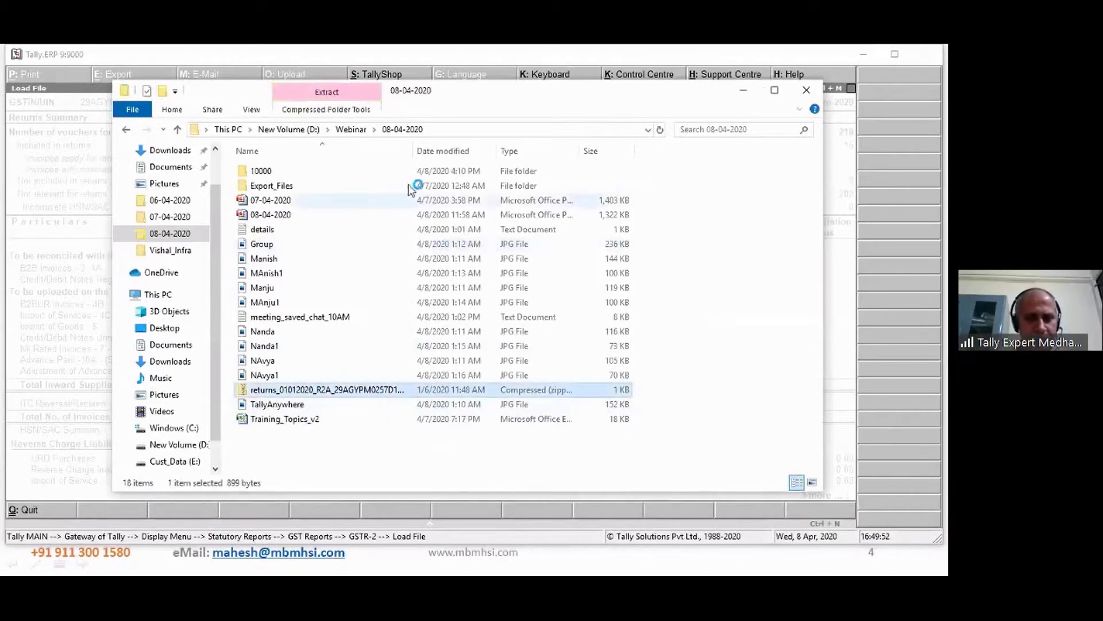
pyautogui.moveTo(415, 149); pyautogui.dragTo(447, 151)
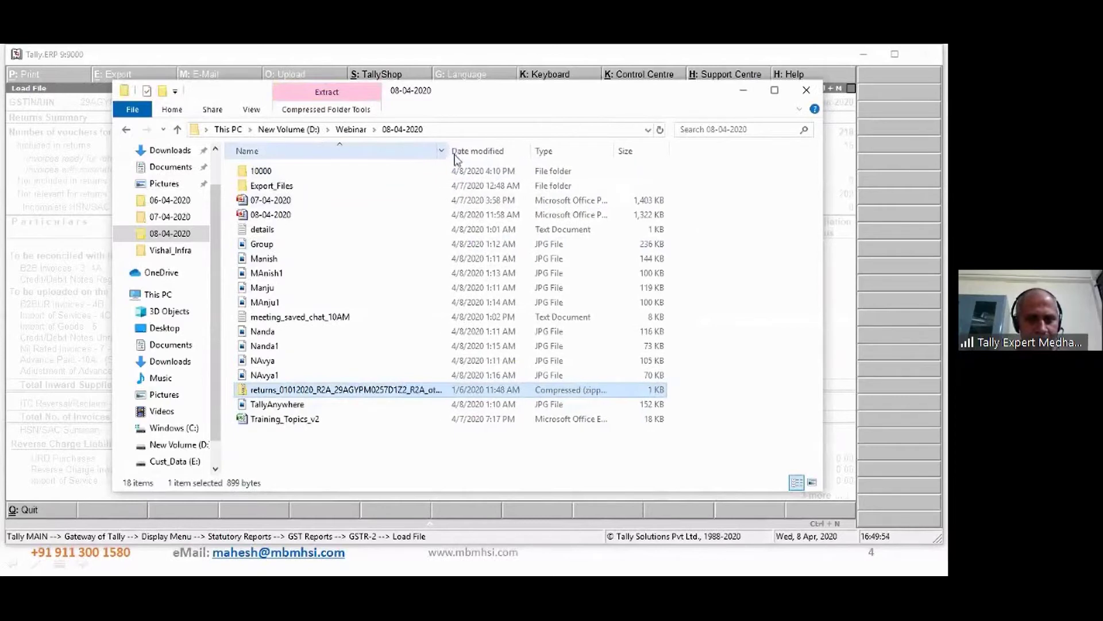
pyautogui.click(460, 151)
pyautogui.click(388, 459)
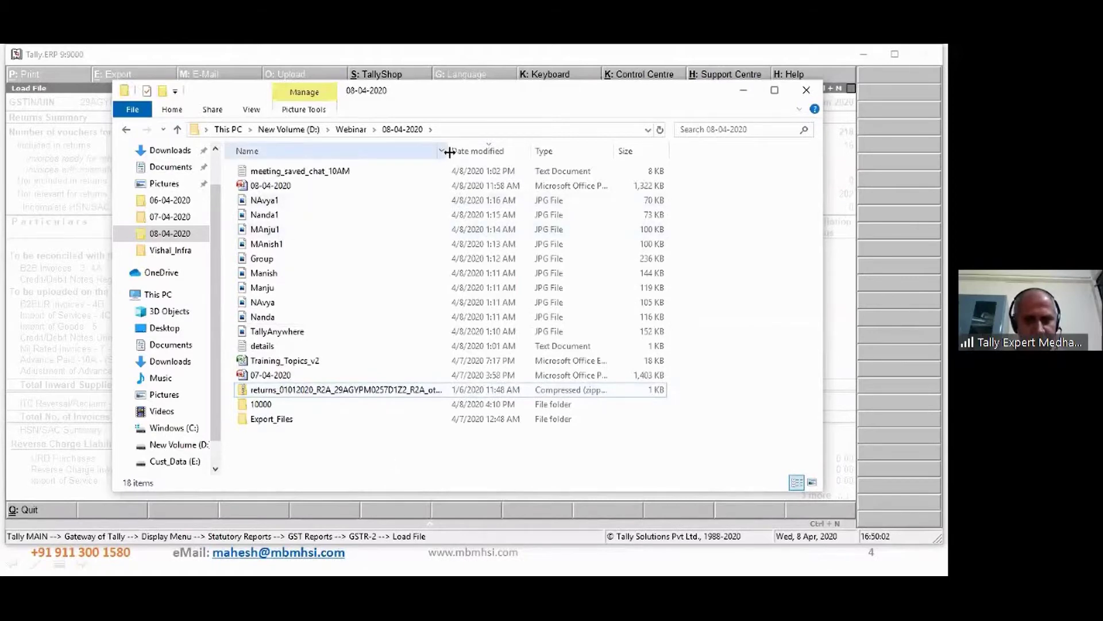
pyautogui.moveTo(447, 151); pyautogui.dragTo(492, 163)
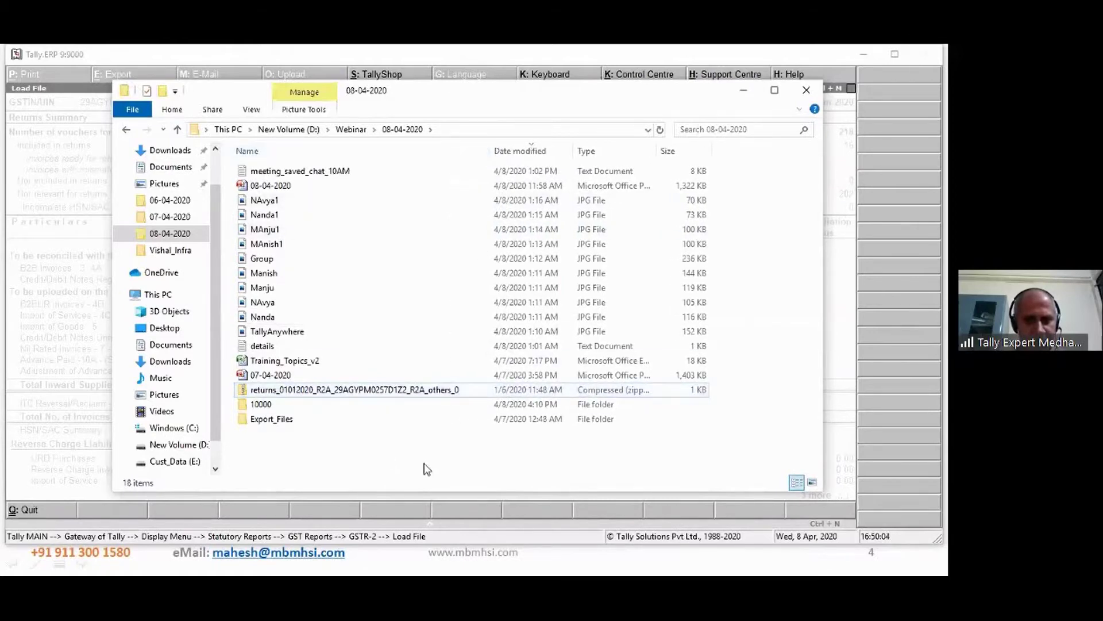
pyautogui.hotkey('alt', 'Tab')
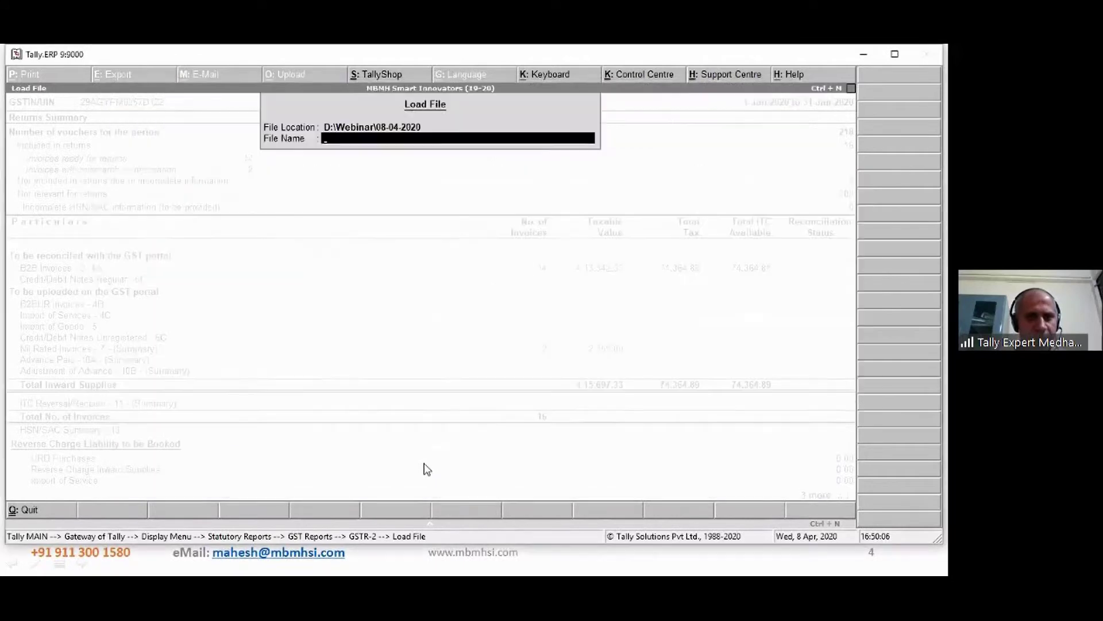
pyautogui.hotkey('alt', 'Tab')
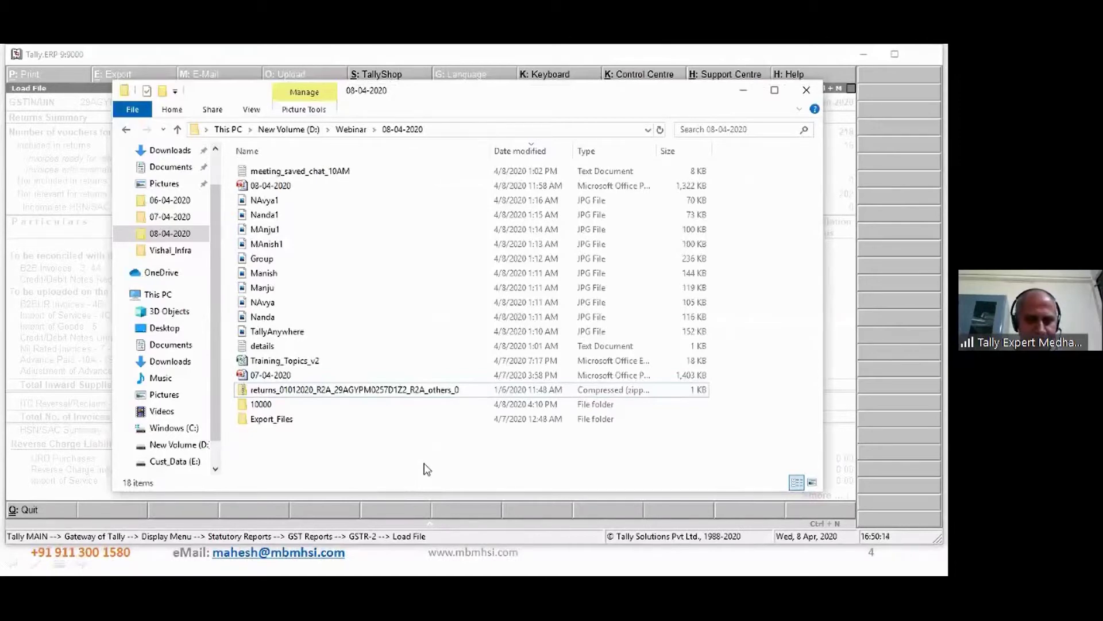
# Extract All from the returns_01012020_R2A zip into the suggested folder
pyautogui.click(383, 396)
pyautogui.rightClick(383, 396)
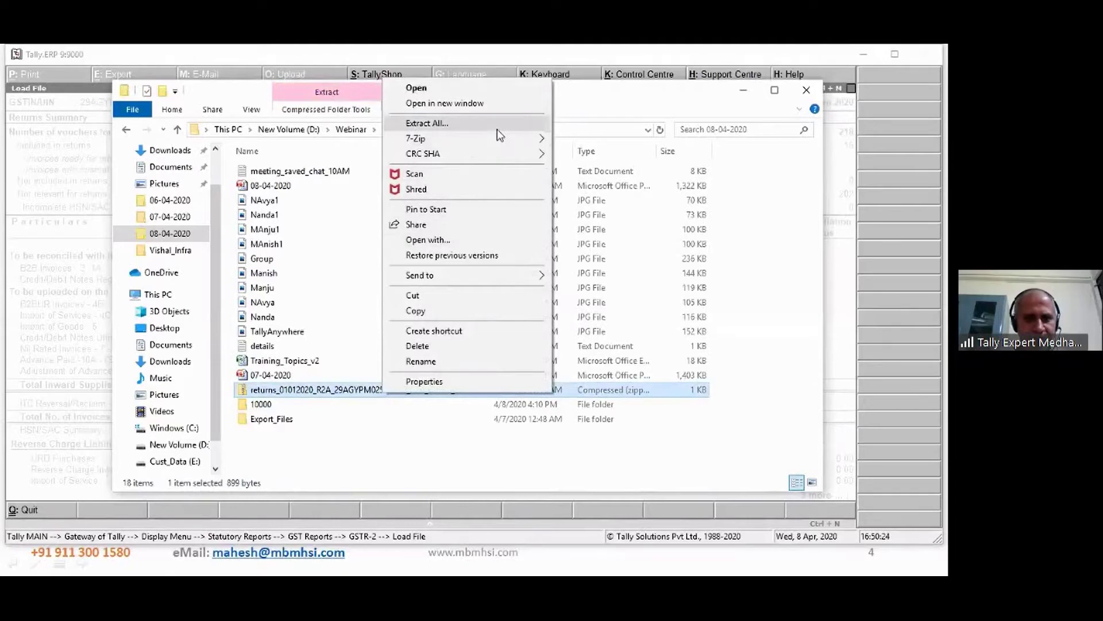
pyautogui.click(577, 446)
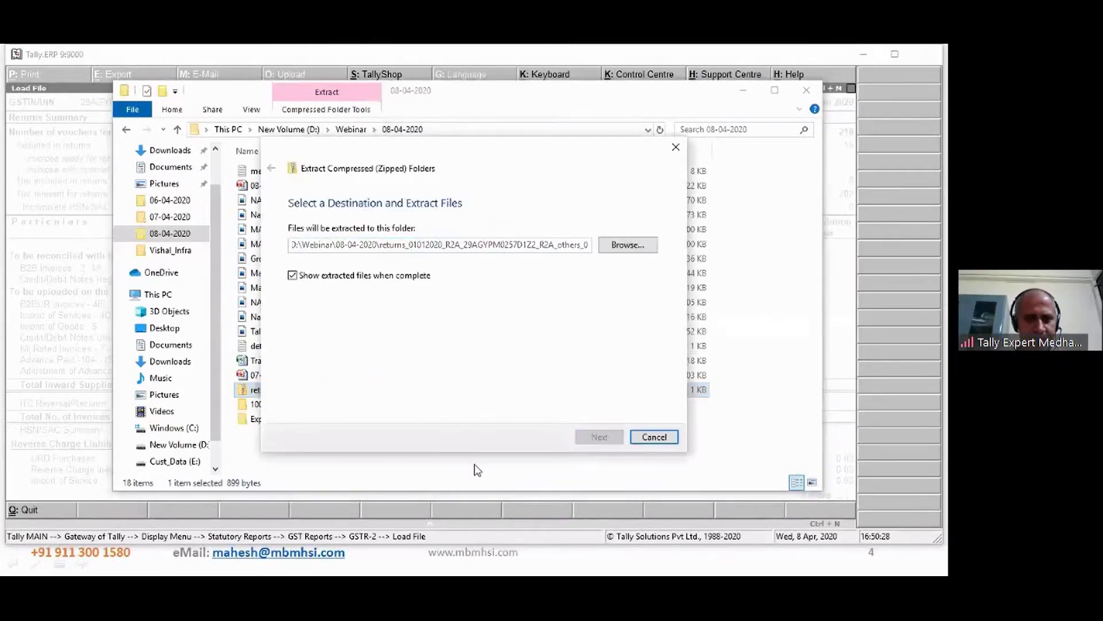
pyautogui.press('Return')
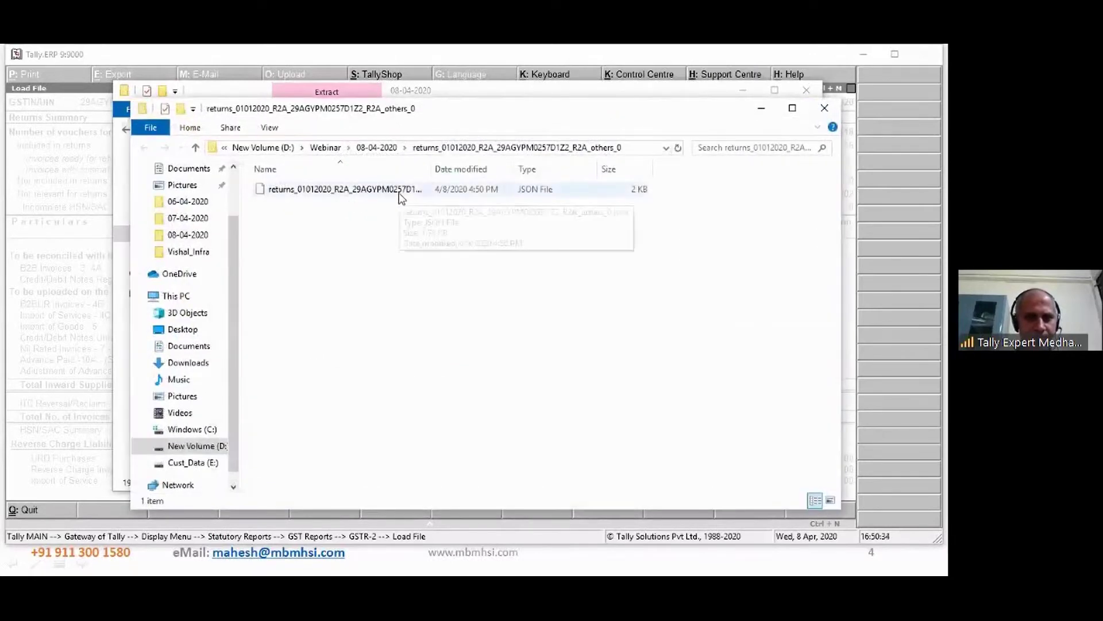
# Copy the extracted JSON file up into the 08-04-2020 folder beside the zip
pyautogui.click(402, 198)
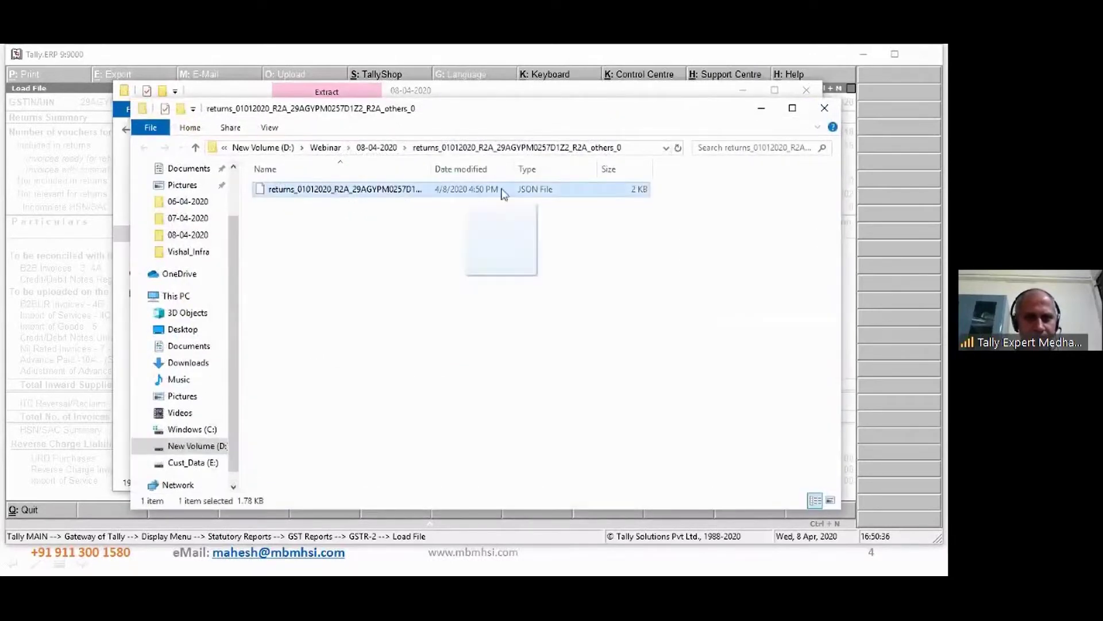
pyautogui.click(377, 148)
pyautogui.click(688, 451)
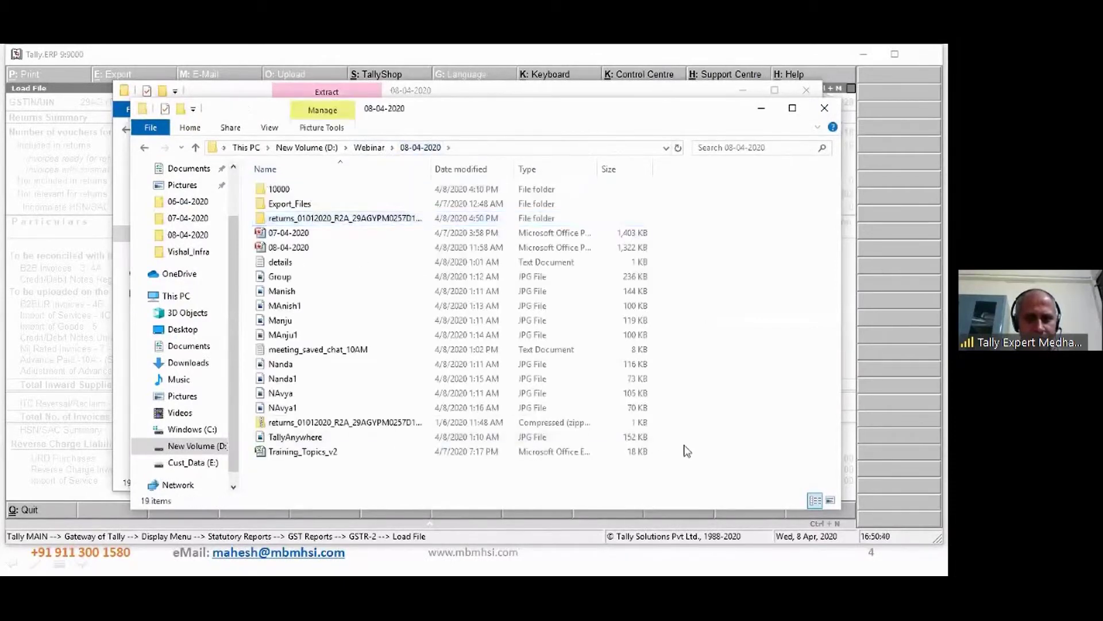
pyautogui.hotkey('ctrl', 'v')
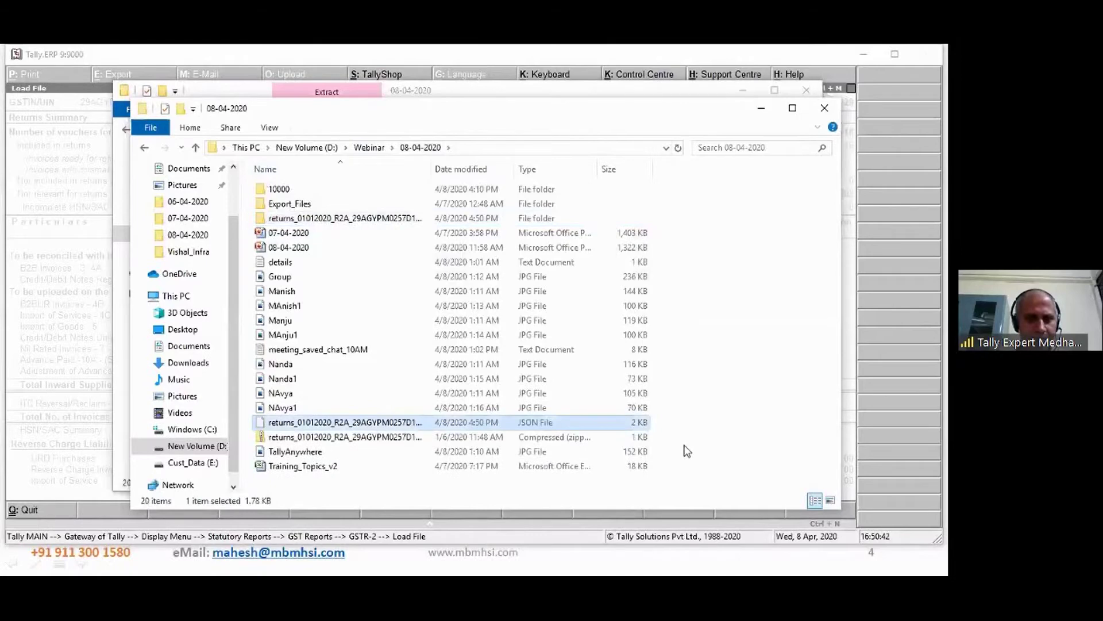
# Re-confirm the Load File location in Tally, then return to the 08-04-2020 folder
pyautogui.hotkey('alt', 'Tab')
pyautogui.hotkey('alt', 'Tab')
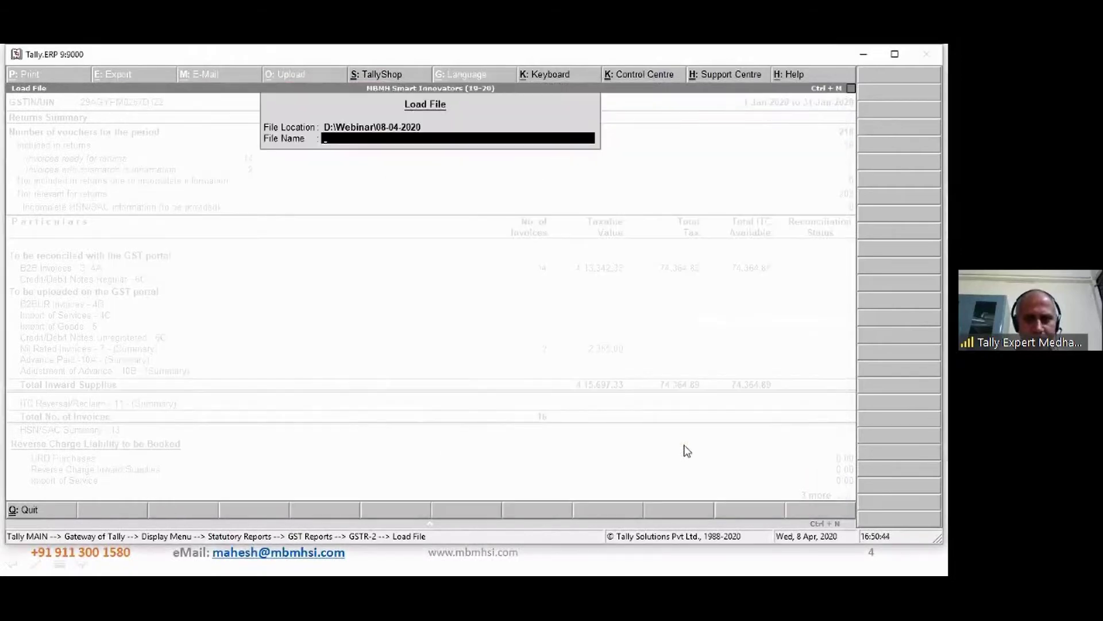
pyautogui.press('BackSpace')
pyautogui.press('Return')
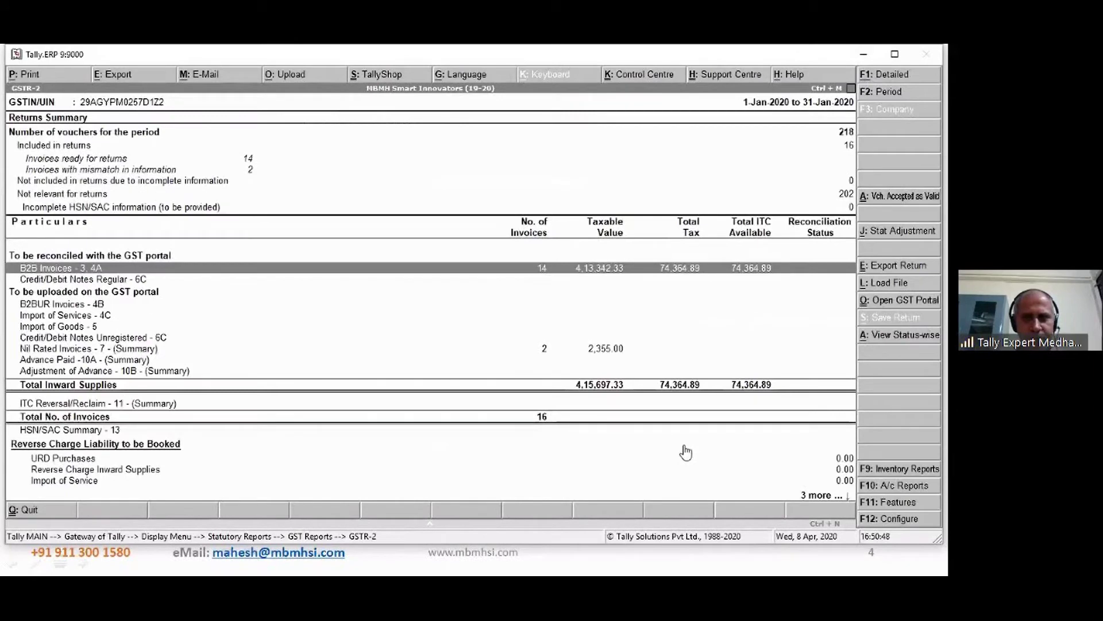
pyautogui.hotkey('alt', 'Tab')
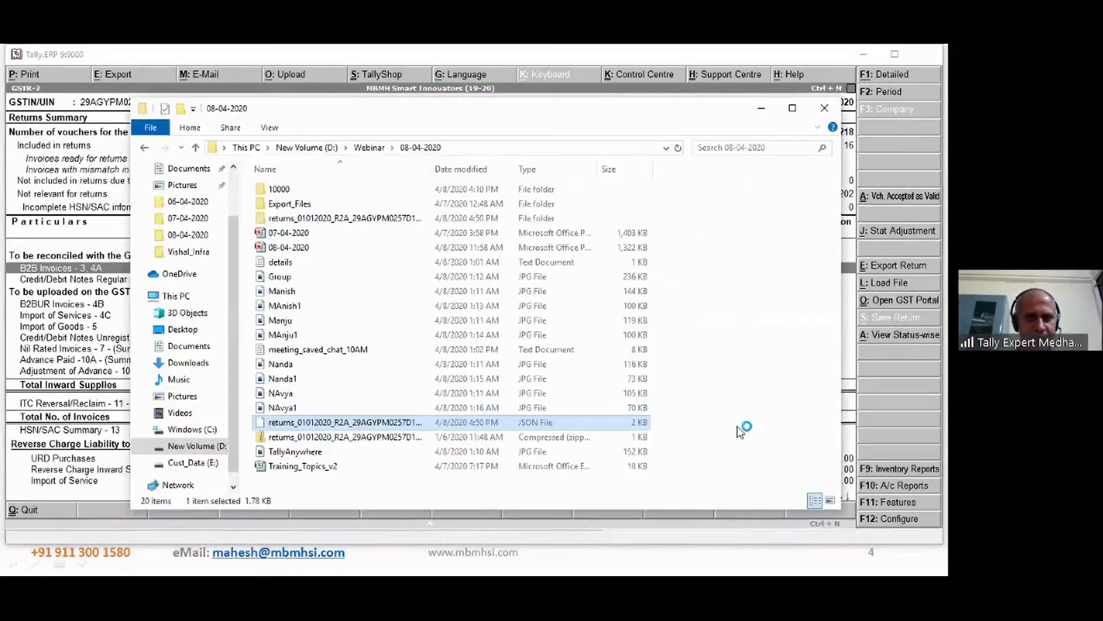
# Widen the Name column to show full file names, then close the 08-04-2020 folder window
pyautogui.click(744, 434)
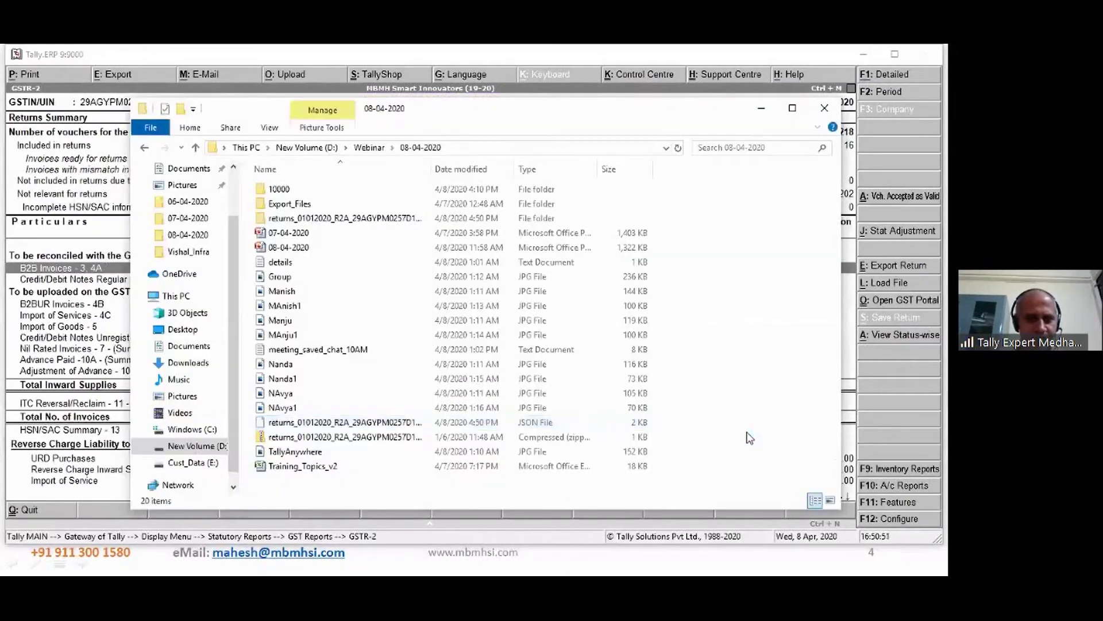
pyautogui.click(356, 437)
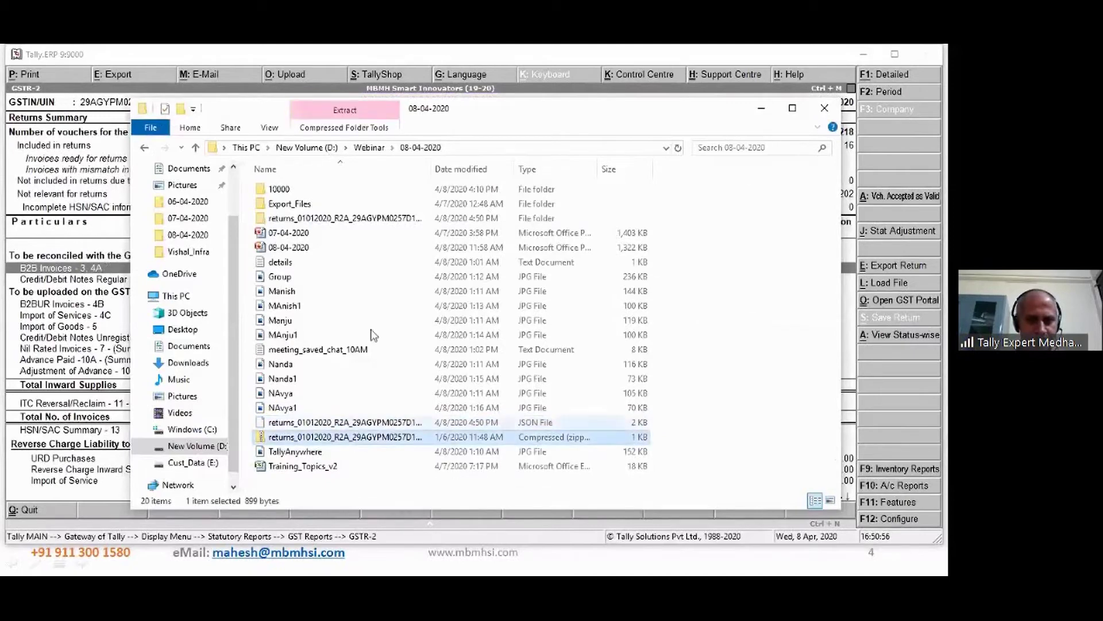
pyautogui.moveTo(467, 174); pyautogui.dragTo(518, 174)
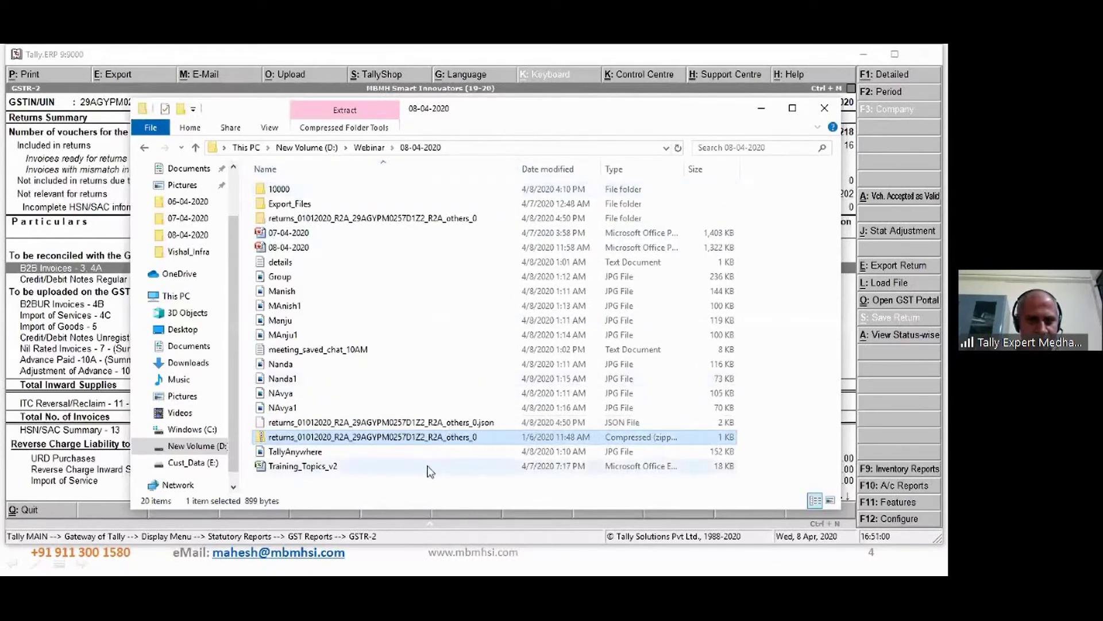
pyautogui.click(405, 485)
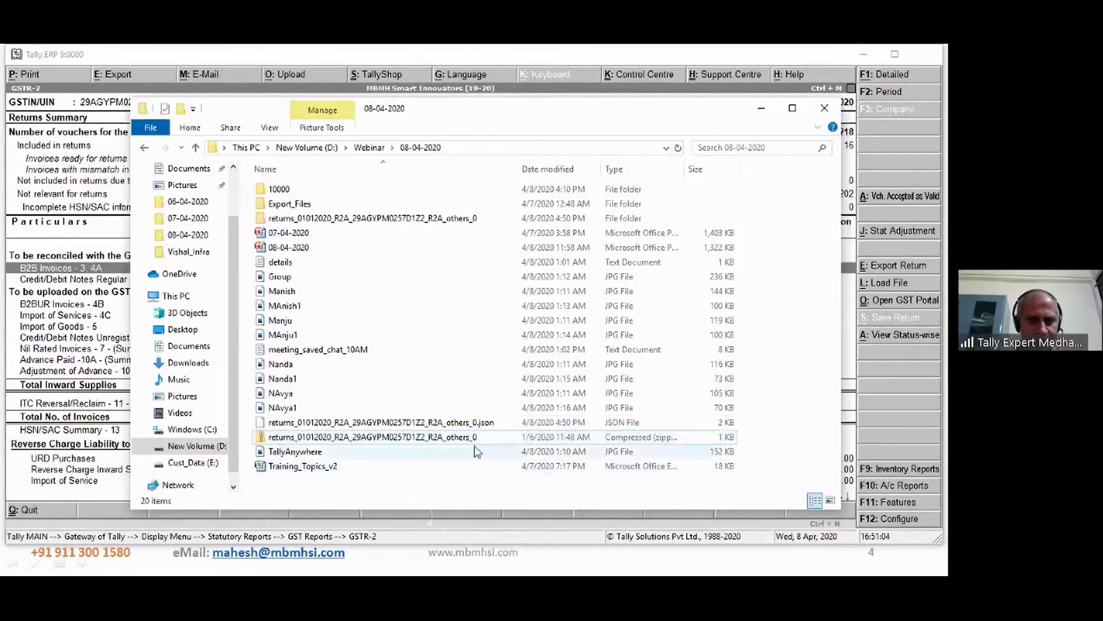
pyautogui.click(517, 151)
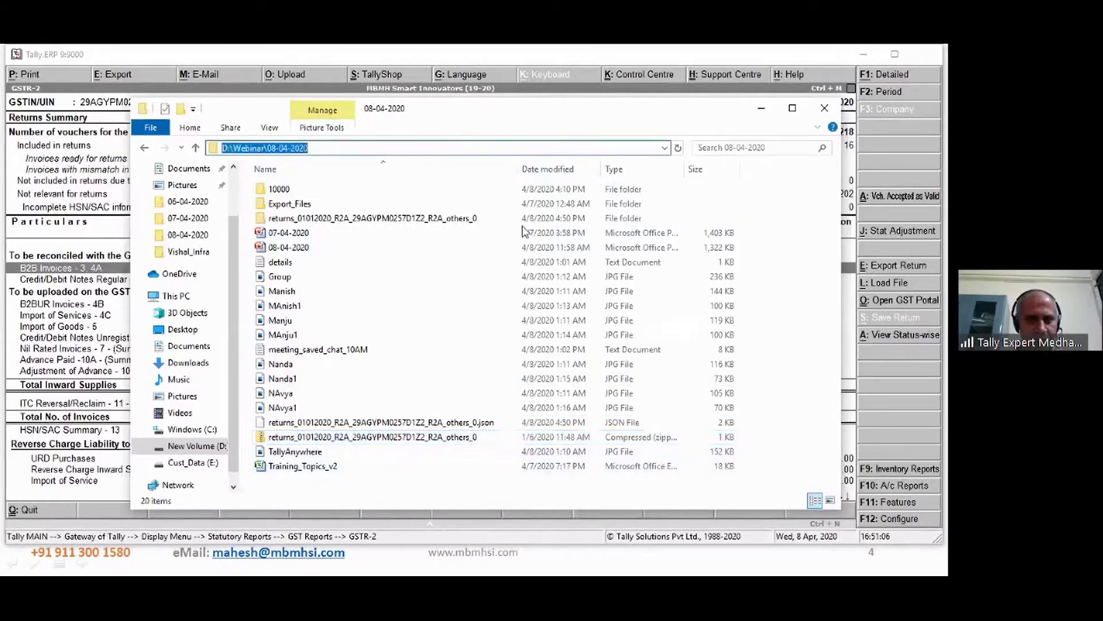
pyautogui.hotkey('alt', 'F4')
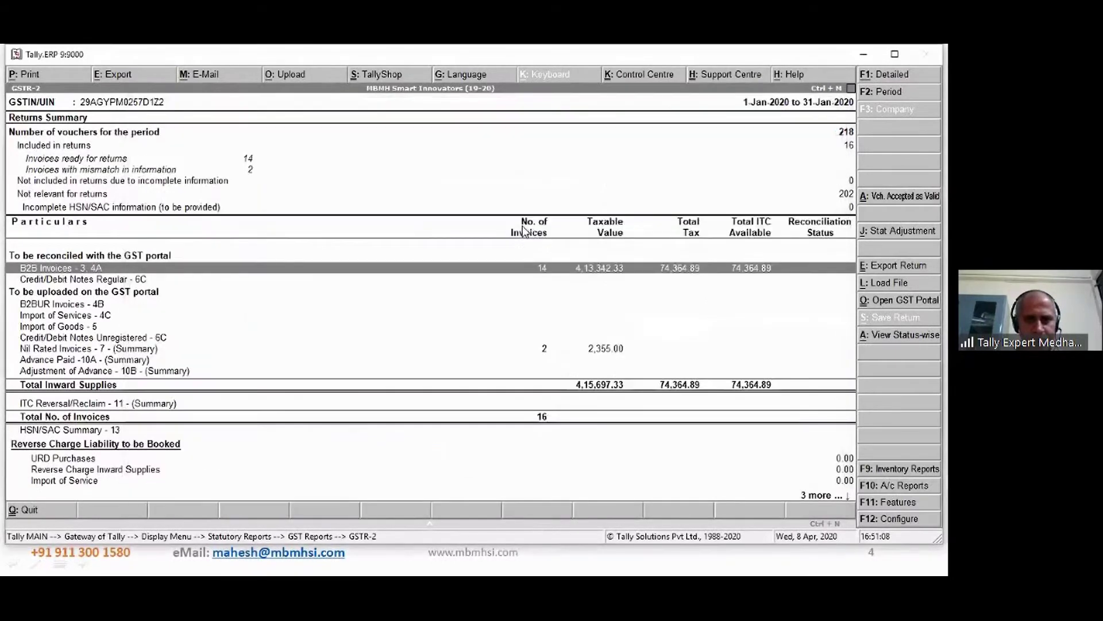
pyautogui.click(897, 290)
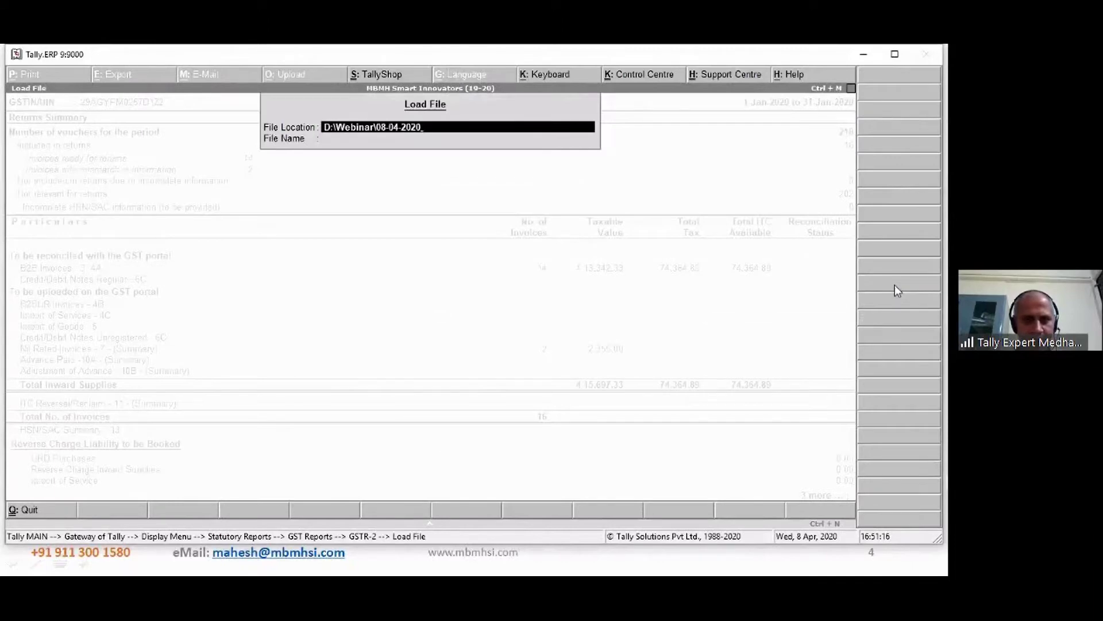
pyautogui.press('Return')
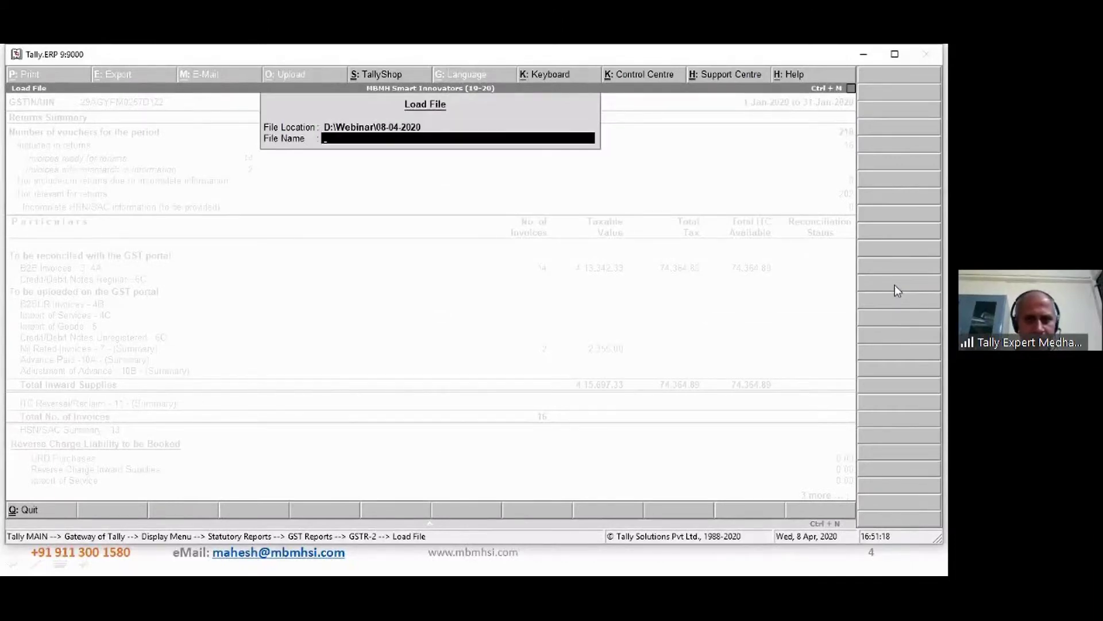
pyautogui.press('Escape')
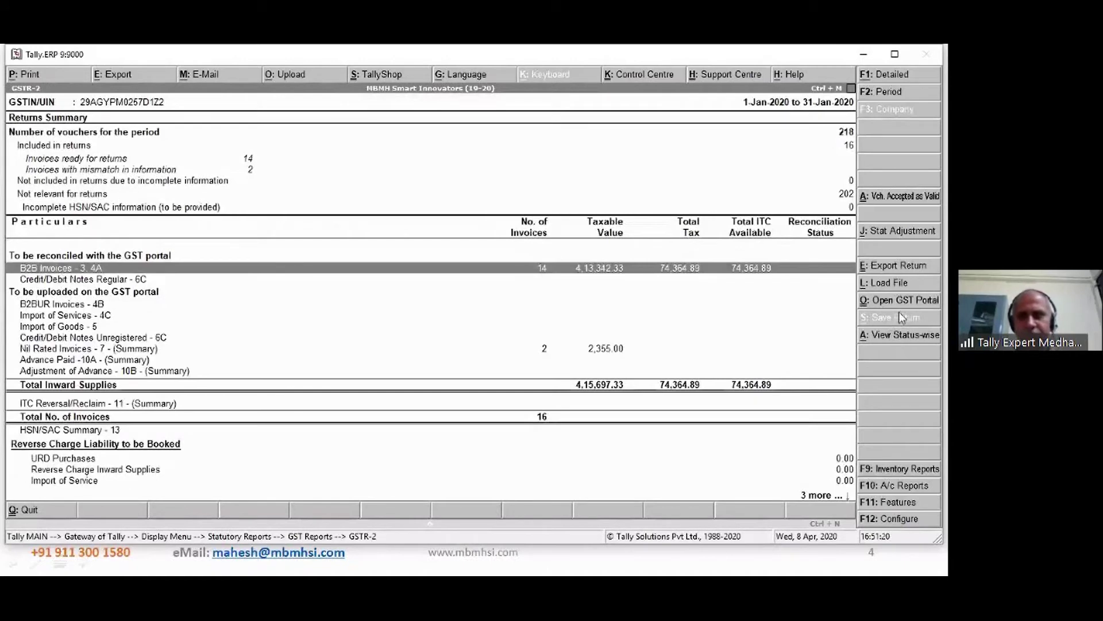
# Log in to the GST portal with the taxpayer's username, password and the captcha code
pyautogui.click(905, 302)
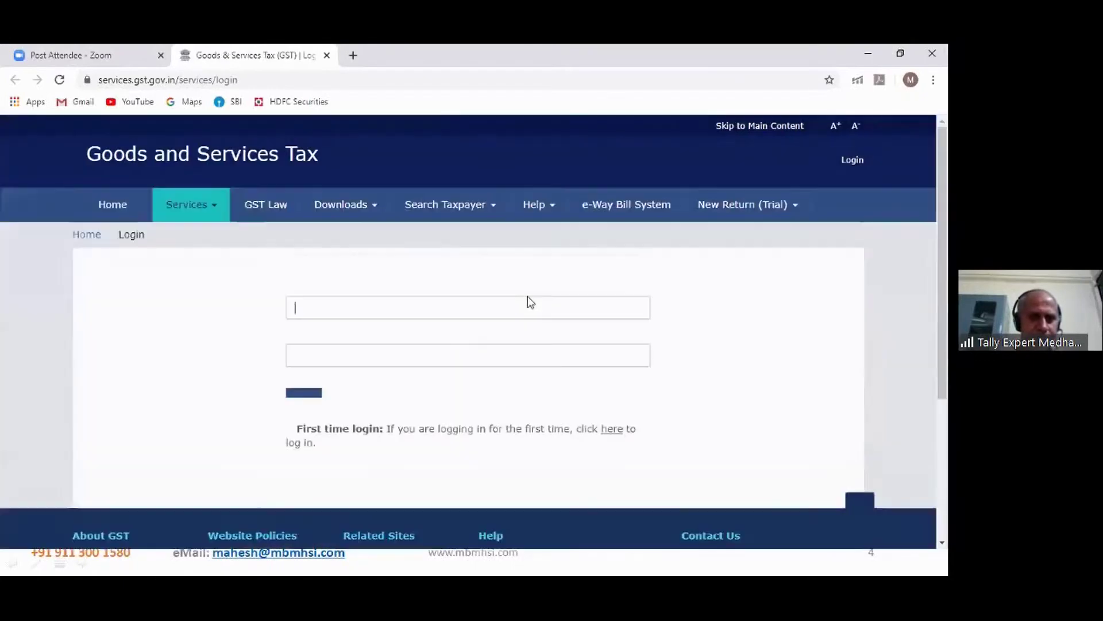
pyautogui.write('M')
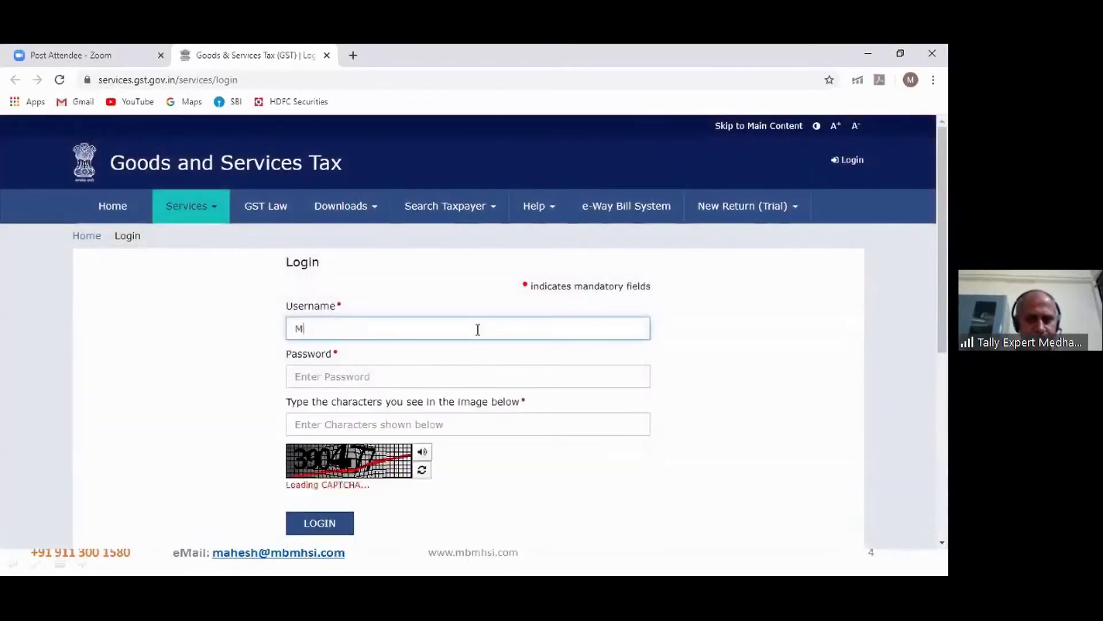
pyautogui.write('bmhsmait')
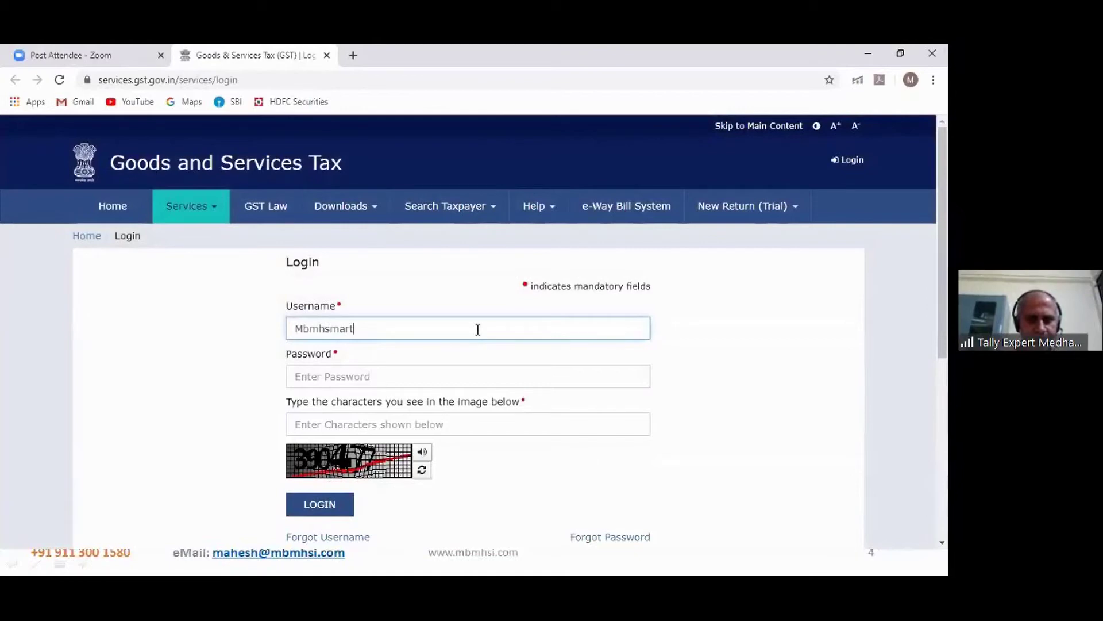
pyautogui.write('_123')
pyautogui.press('Tab')
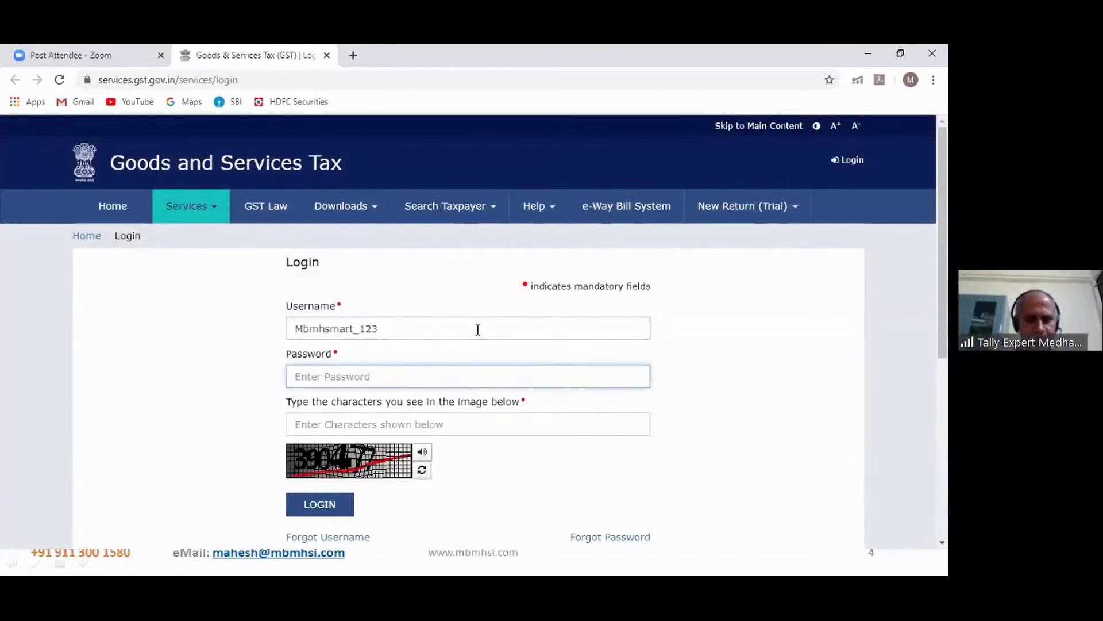
pyautogui.write('•••••')
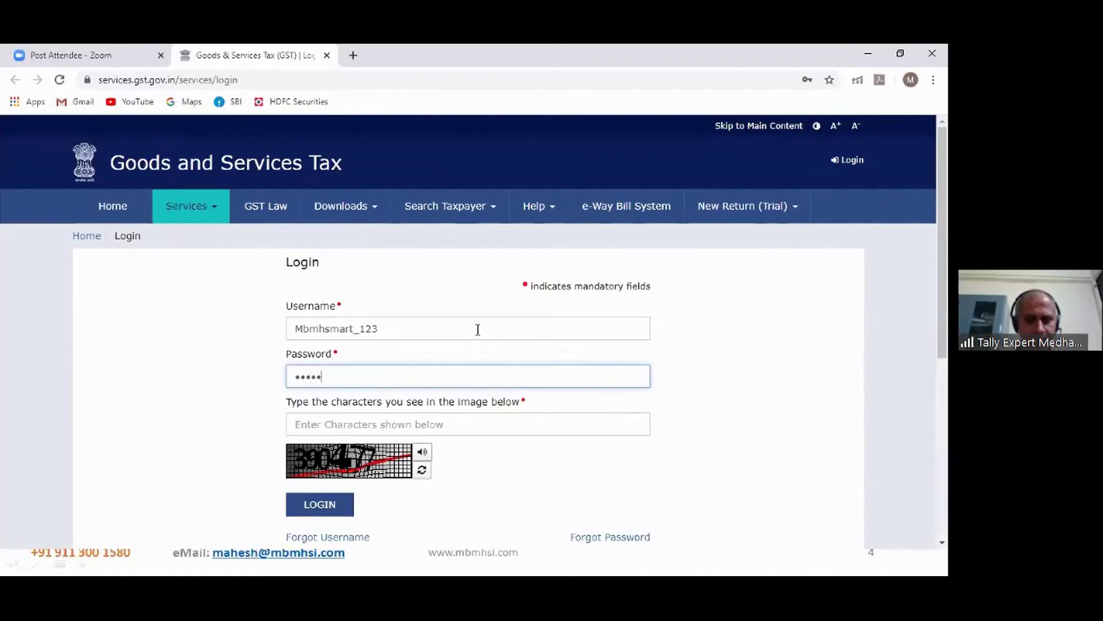
pyautogui.write('•••••••••')
pyautogui.press('Tab')
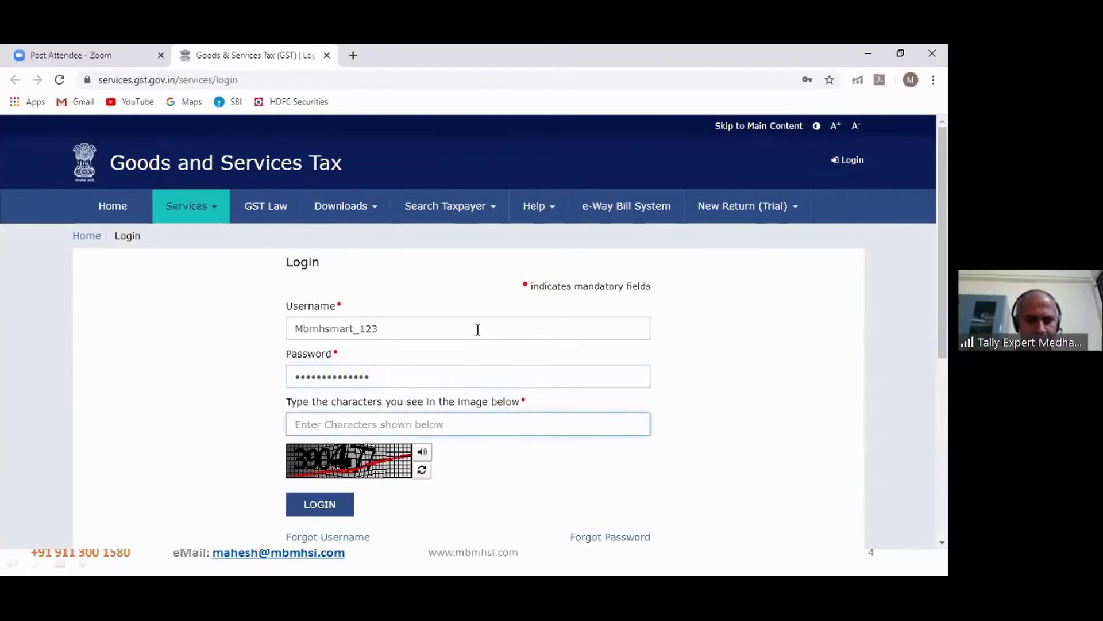
pyautogui.write('390477')
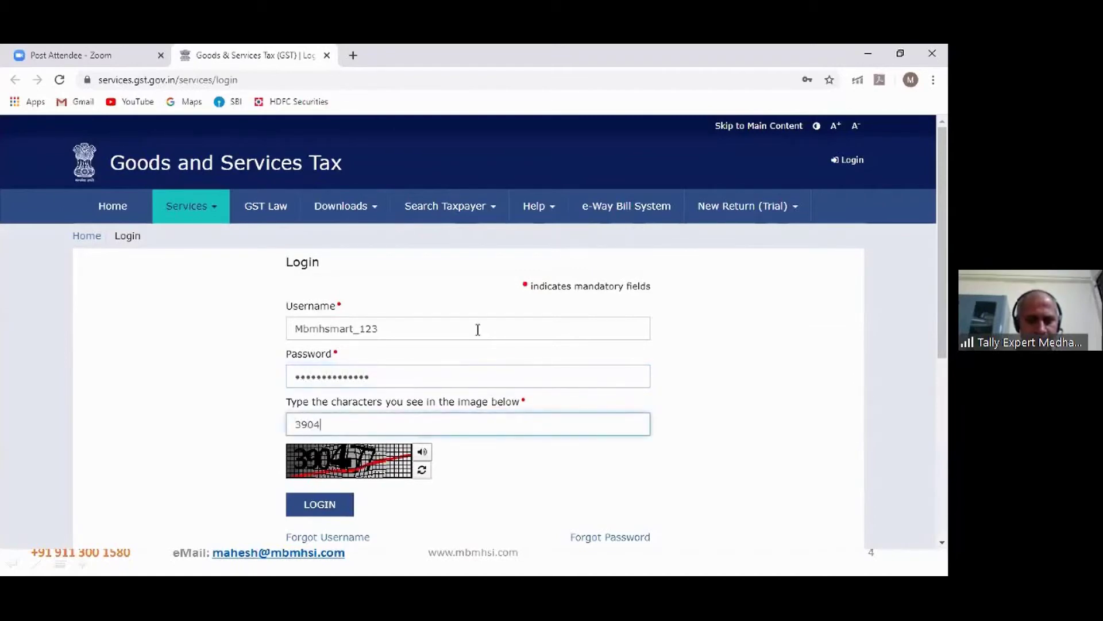
pyautogui.click(326, 508)
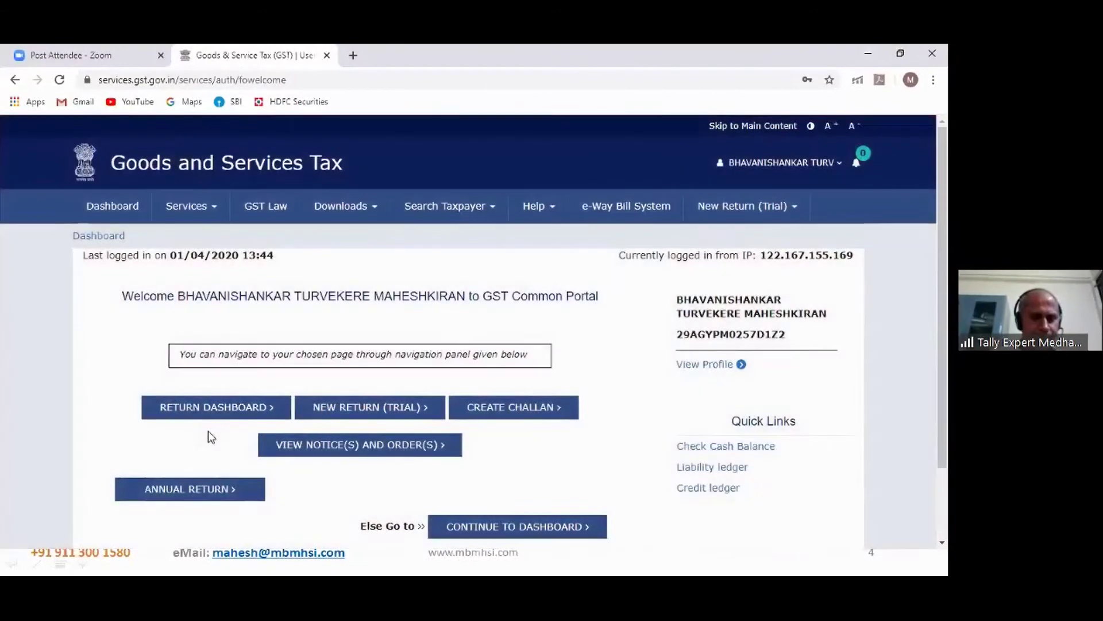
# Search the Returns Dashboard for the January 2019-20 return period
pyautogui.click(219, 412)
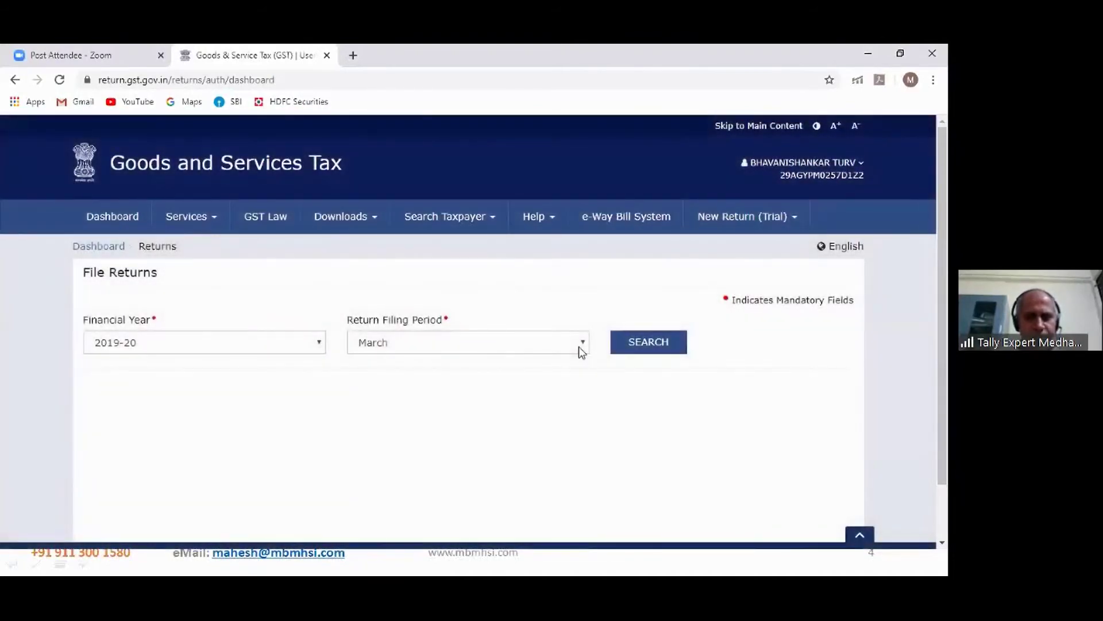
pyautogui.click(582, 348)
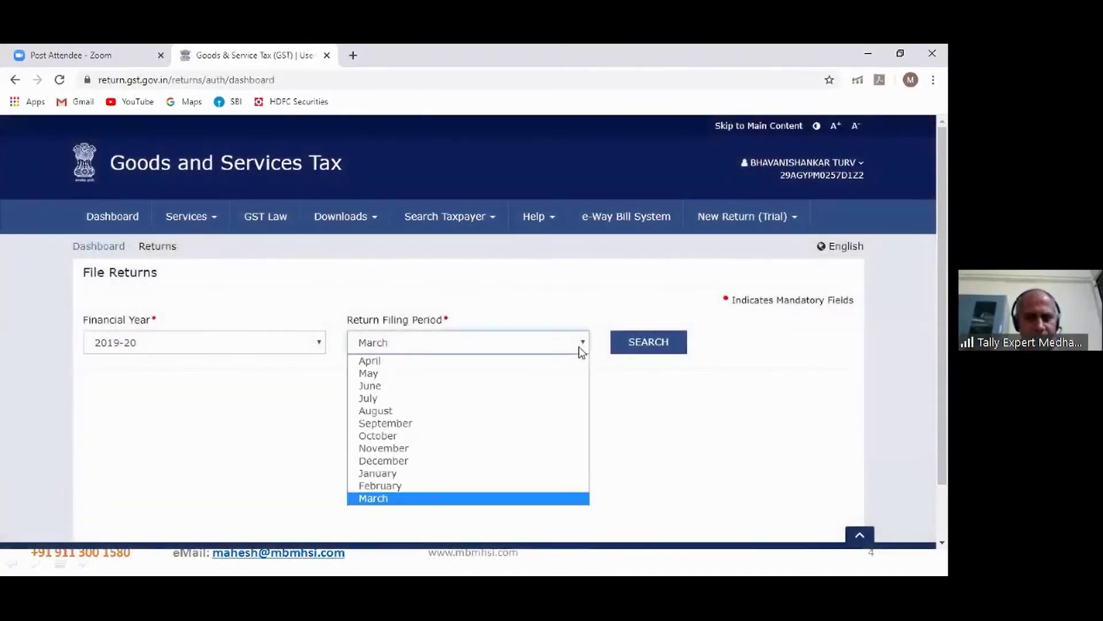
pyautogui.click(430, 474)
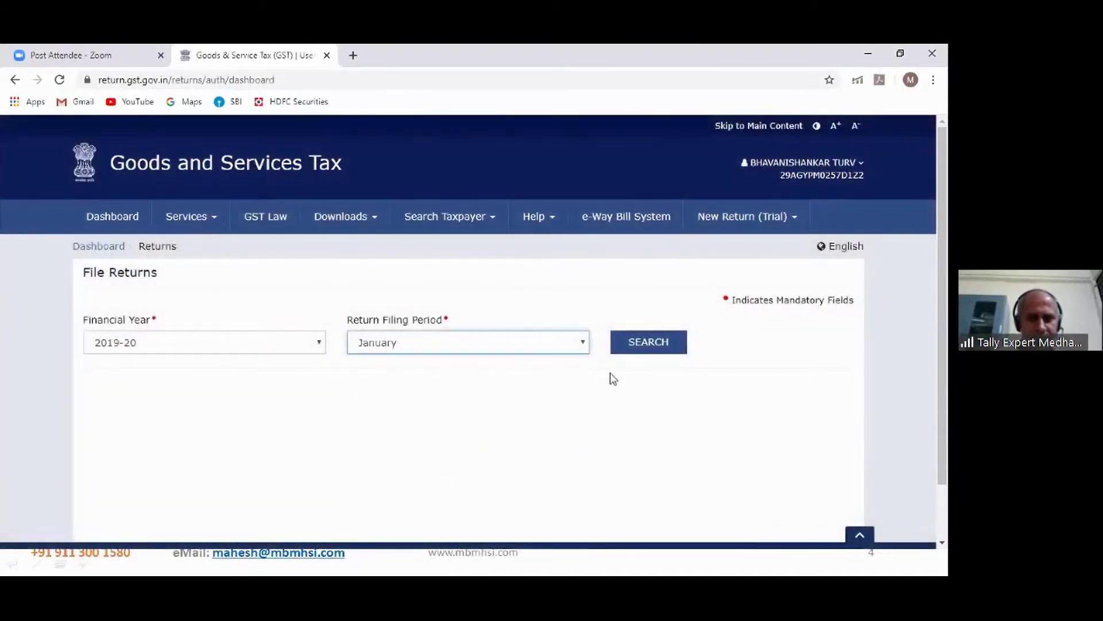
pyautogui.click(648, 343)
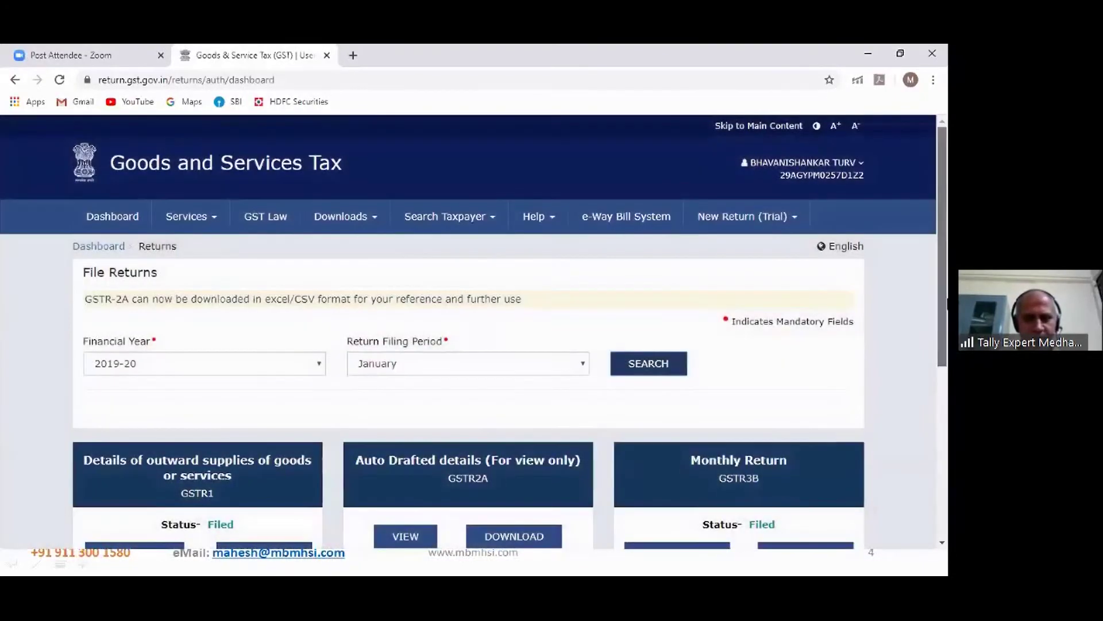
pyautogui.scroll(-2, 942, 235)
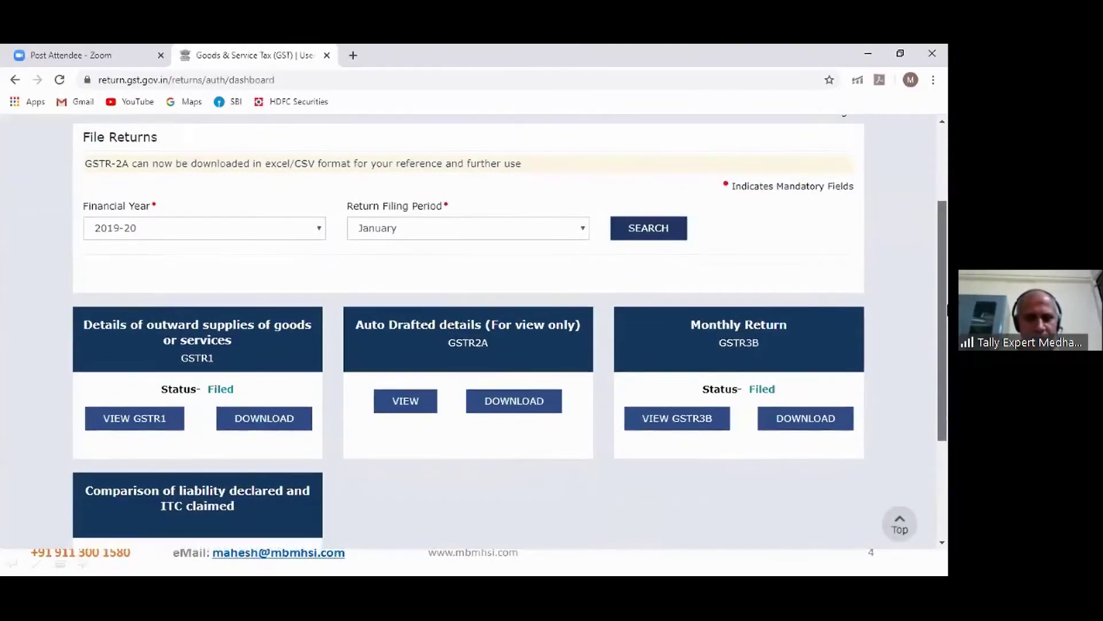
# Request the GSTR2A offline download as a JSON file, then return to Tally
pyautogui.click(508, 409)
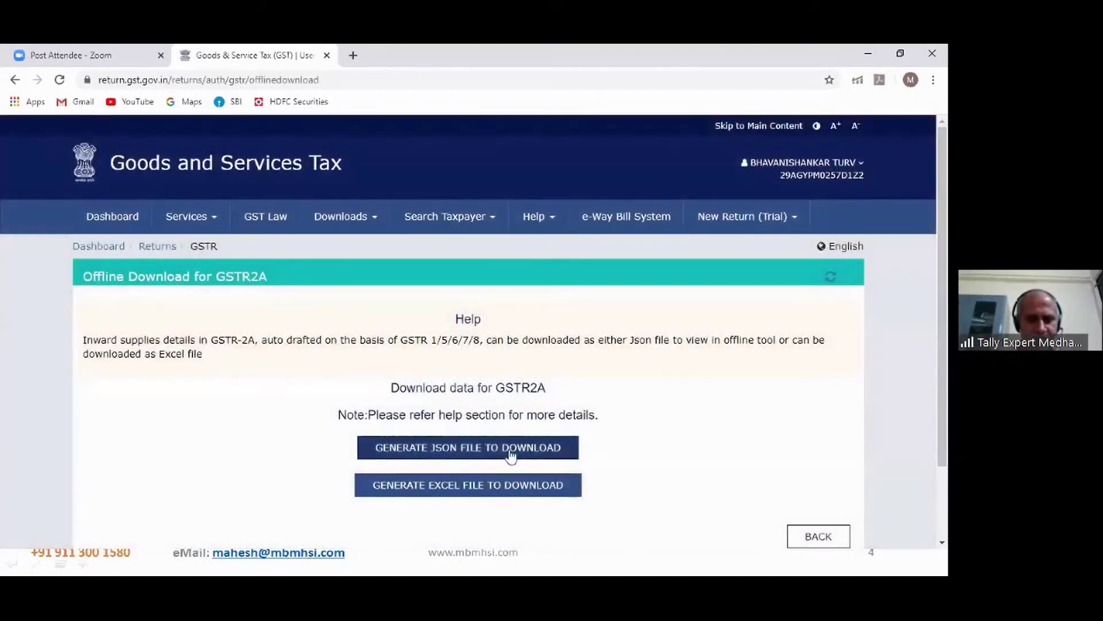
pyautogui.click(510, 454)
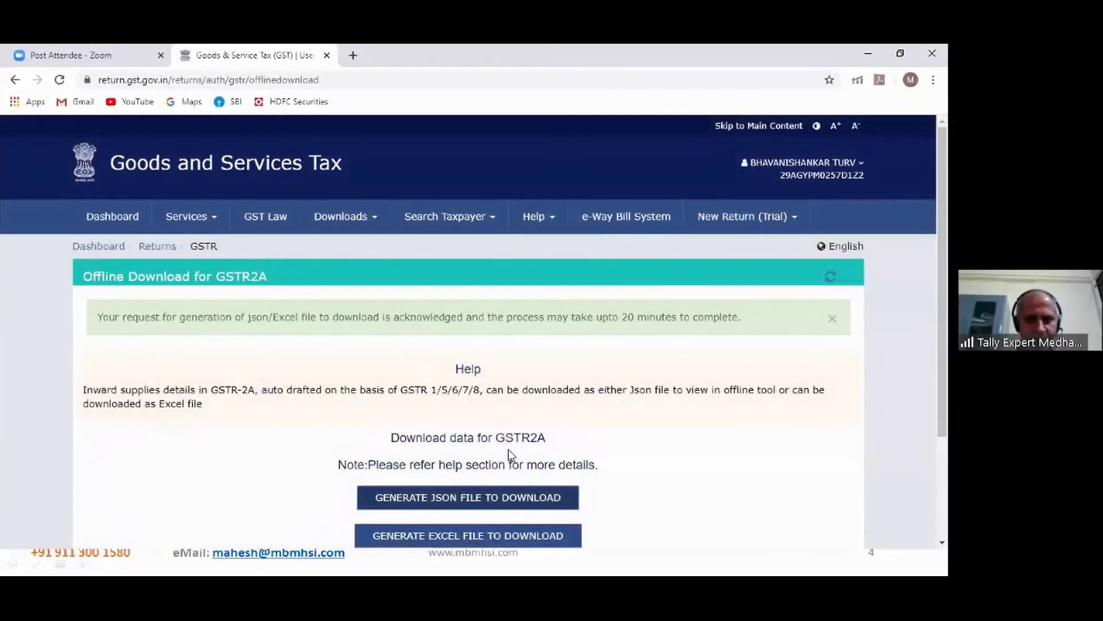
pyautogui.moveTo(946, 283); pyautogui.dragTo(948, 368)
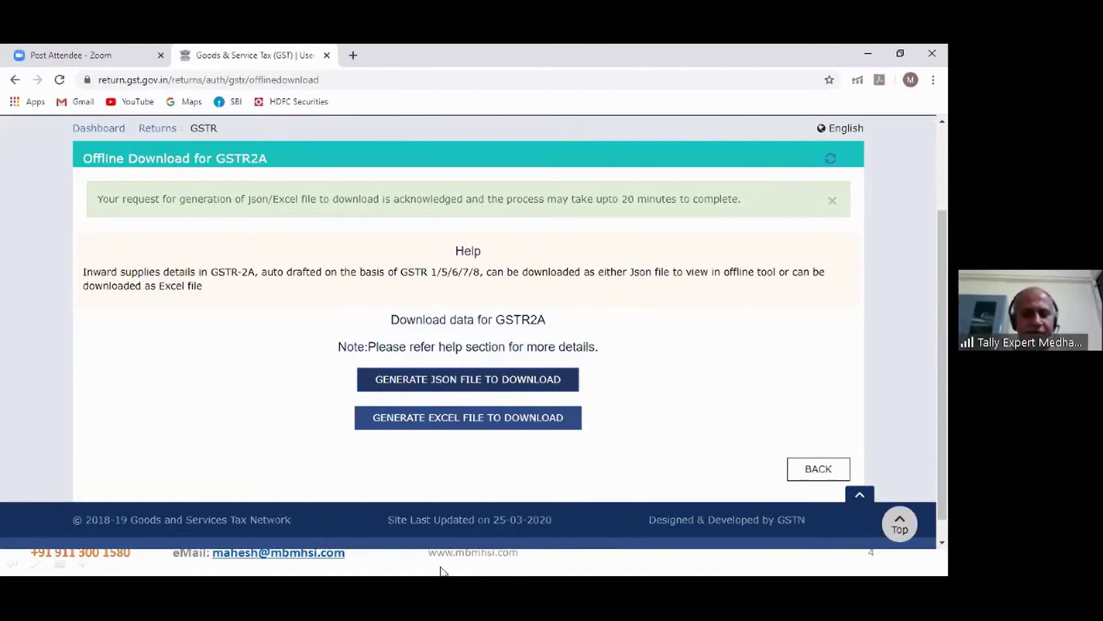
pyautogui.hotkey('alt', 'Tab')
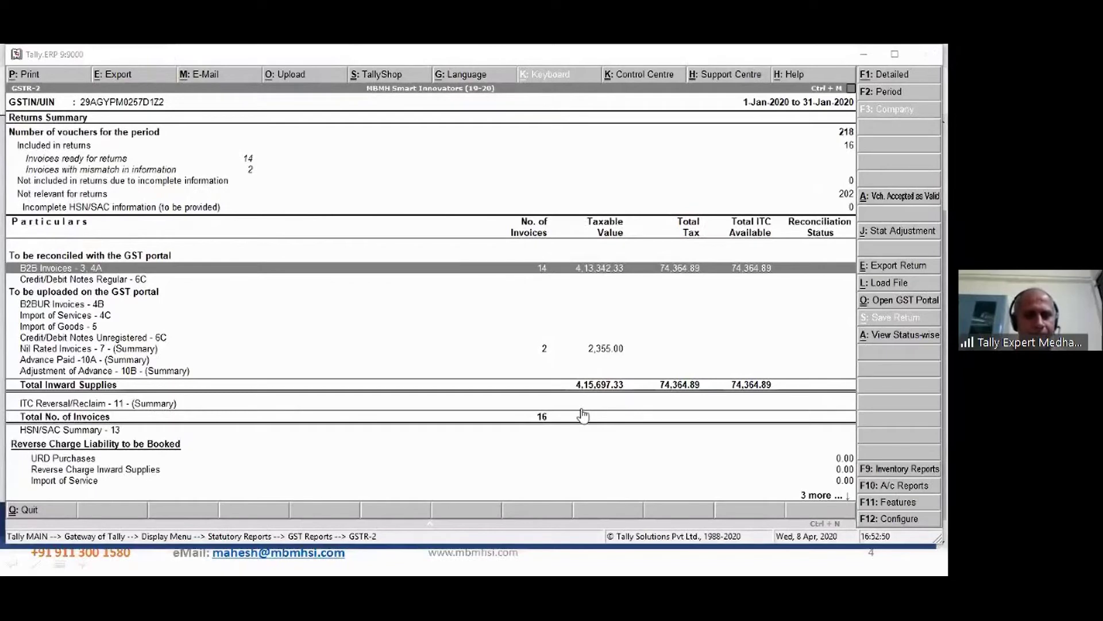
# Escape from the GSTR-2 report to the Gateway of Tally and minimize Tally
pyautogui.click(508, 447)
pyautogui.press('Escape')
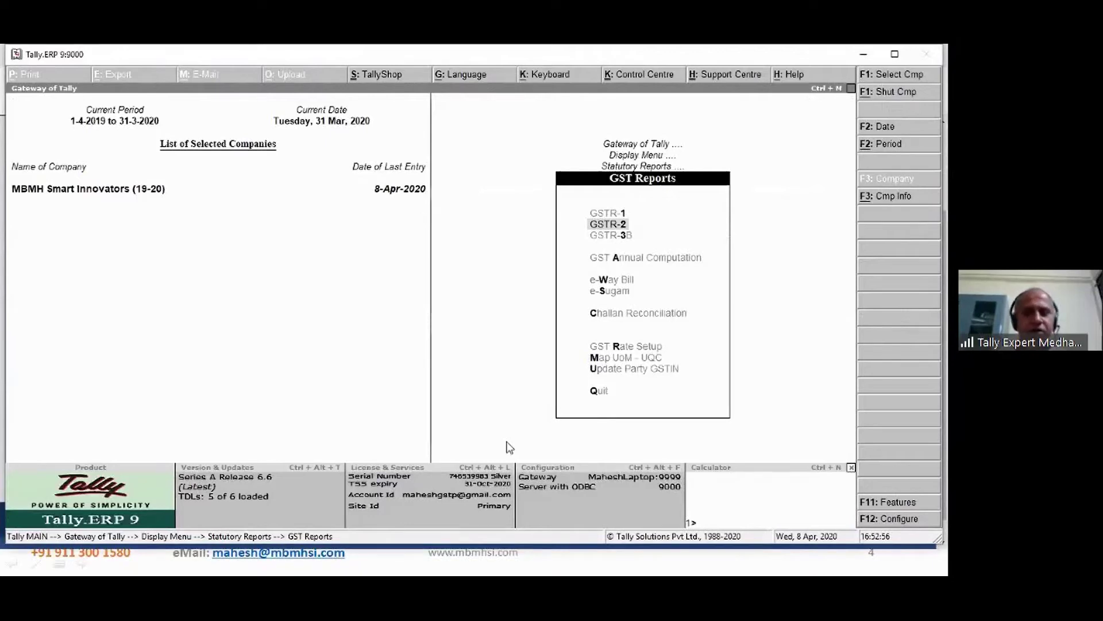
pyautogui.press('Escape')
pyautogui.press('Escape')
pyautogui.press('Escape')
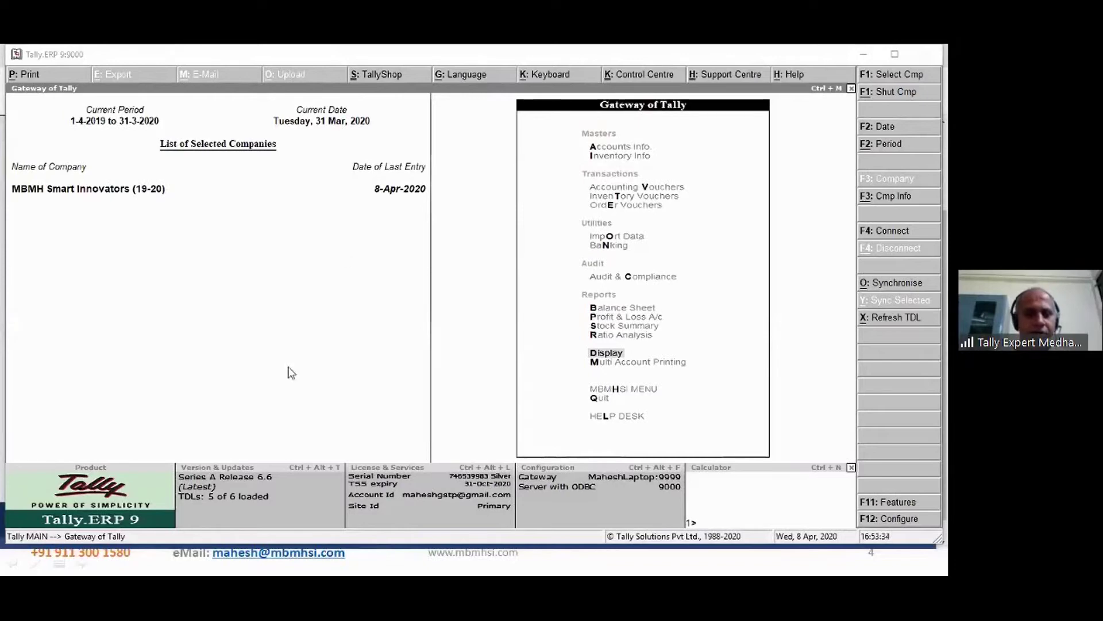
pyautogui.click(863, 55)
pyautogui.hotkey('alt', 'Tab')
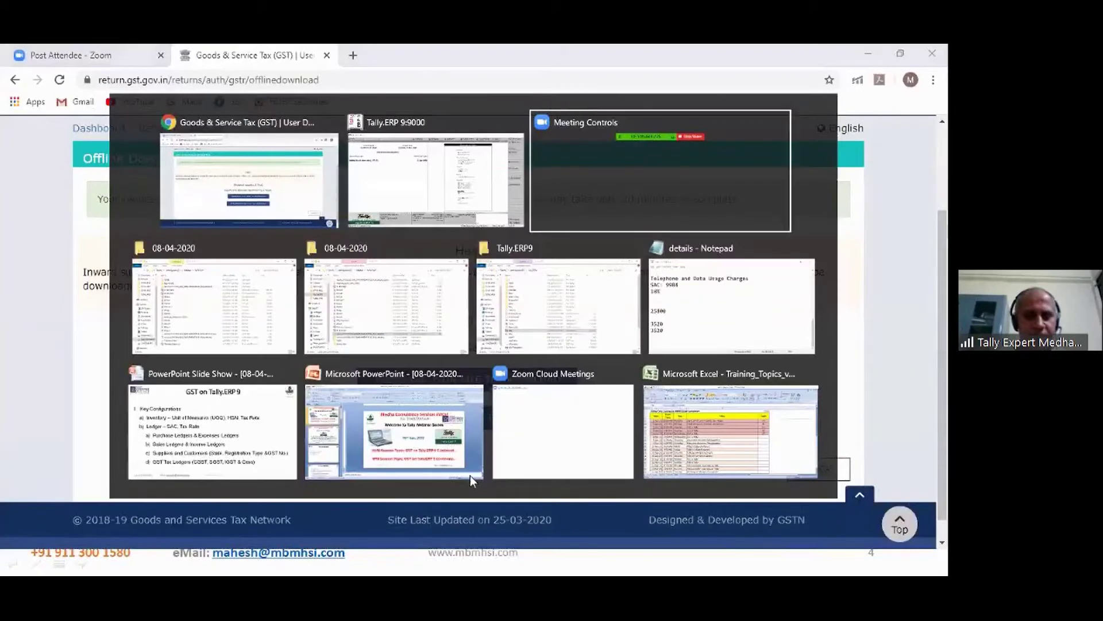
# Launch a second Tally instance from the Tally_Test shortcut in Explorer's Desktop folder
pyautogui.press('Tab')
pyautogui.press('Tab')
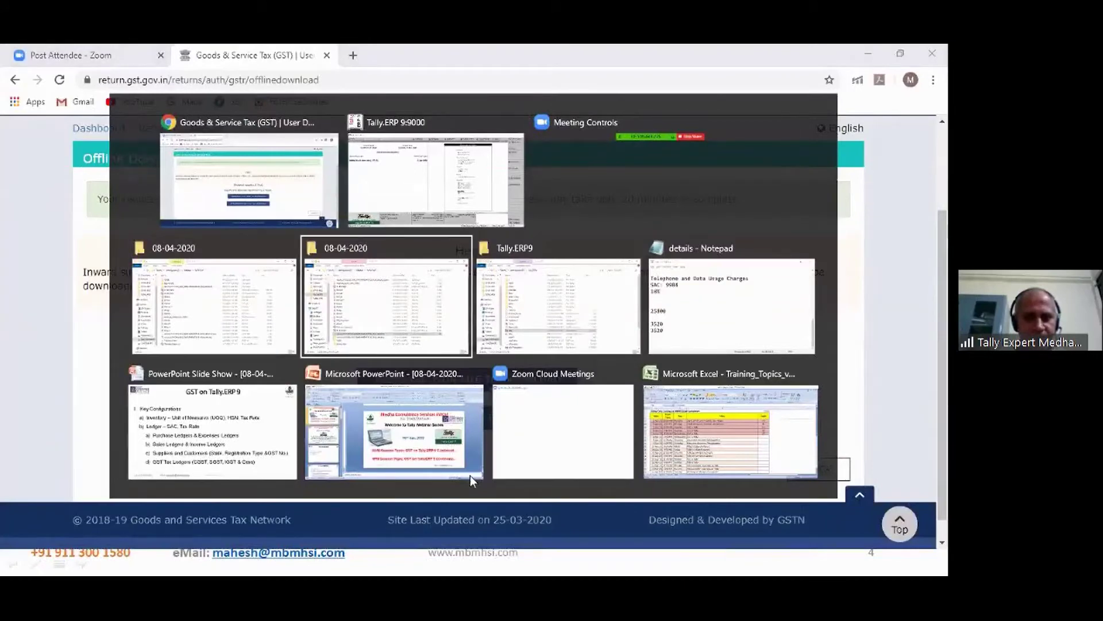
pyautogui.press('Tab')
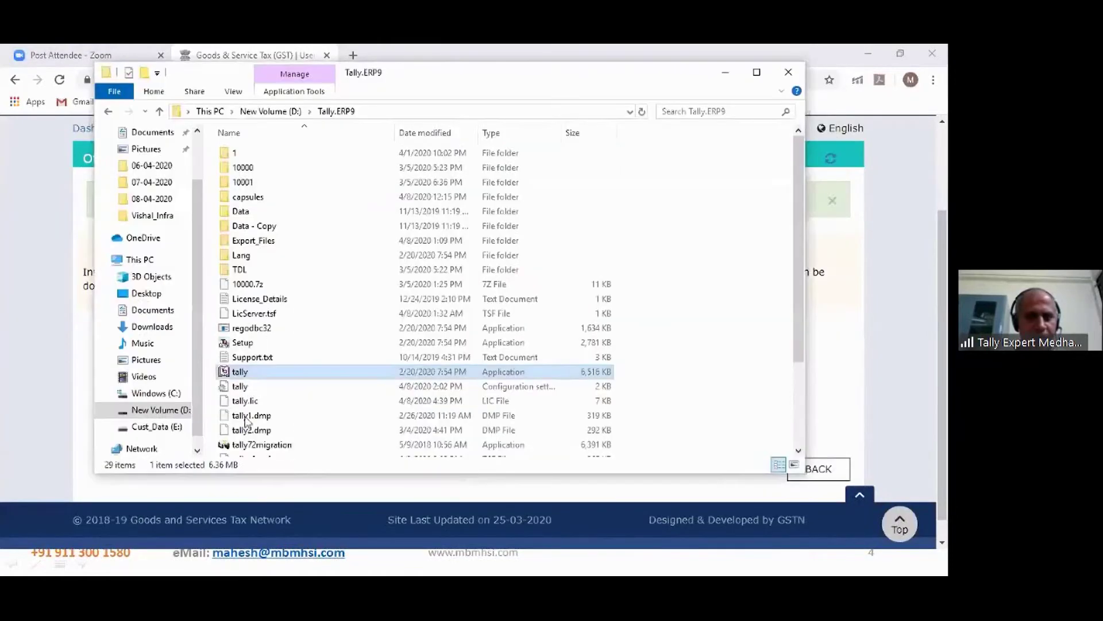
pyautogui.moveTo(195, 215); pyautogui.dragTo(192, 153)
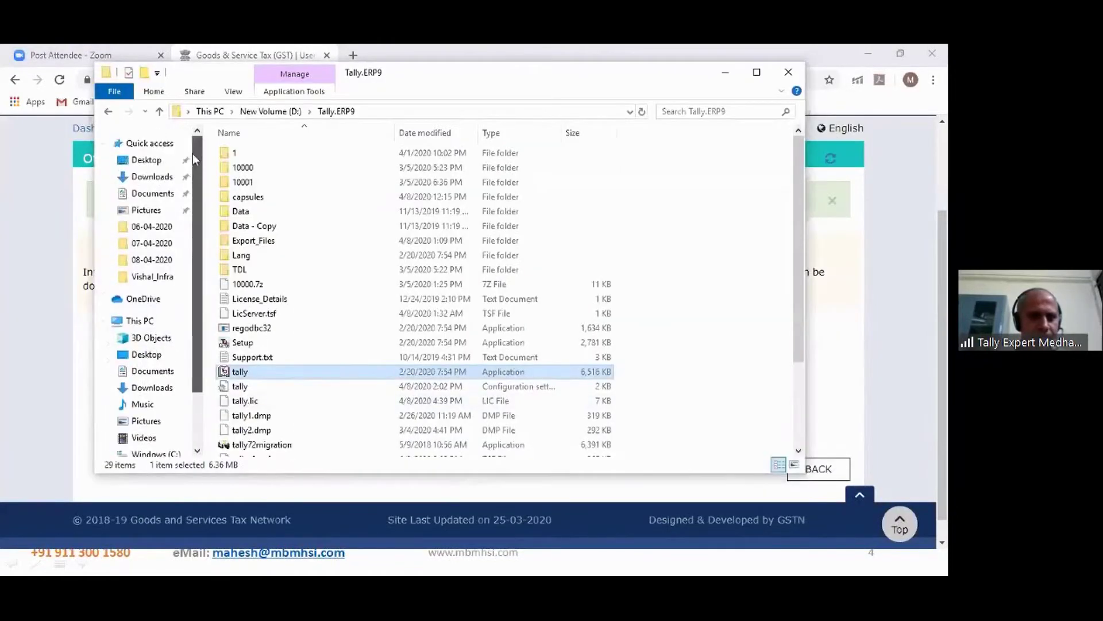
pyautogui.click(133, 162)
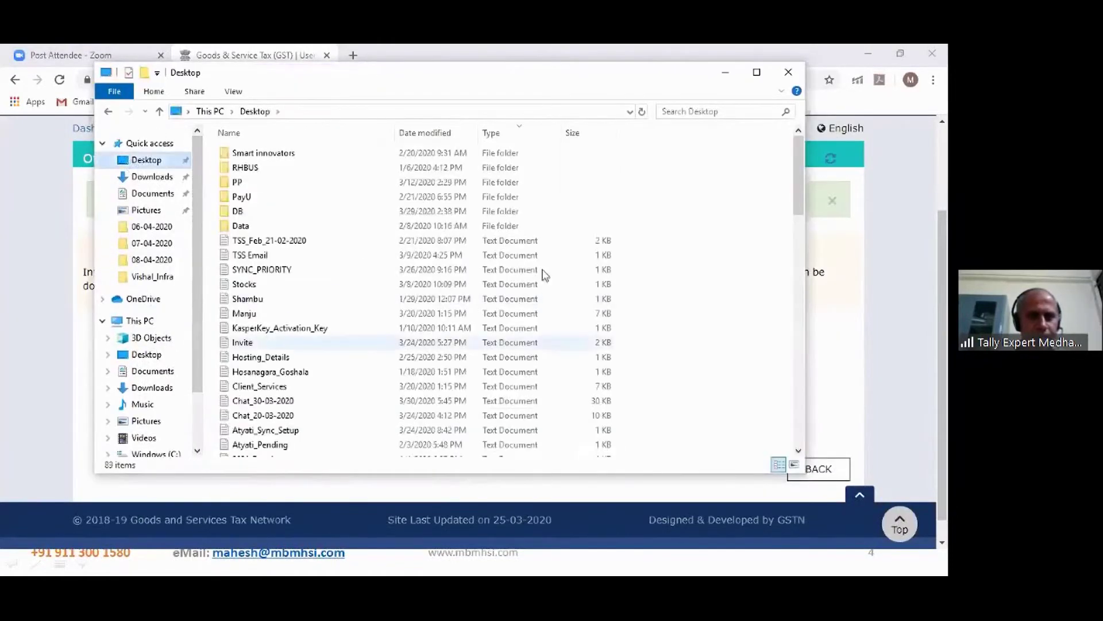
pyautogui.scroll(-7, 800, 247)
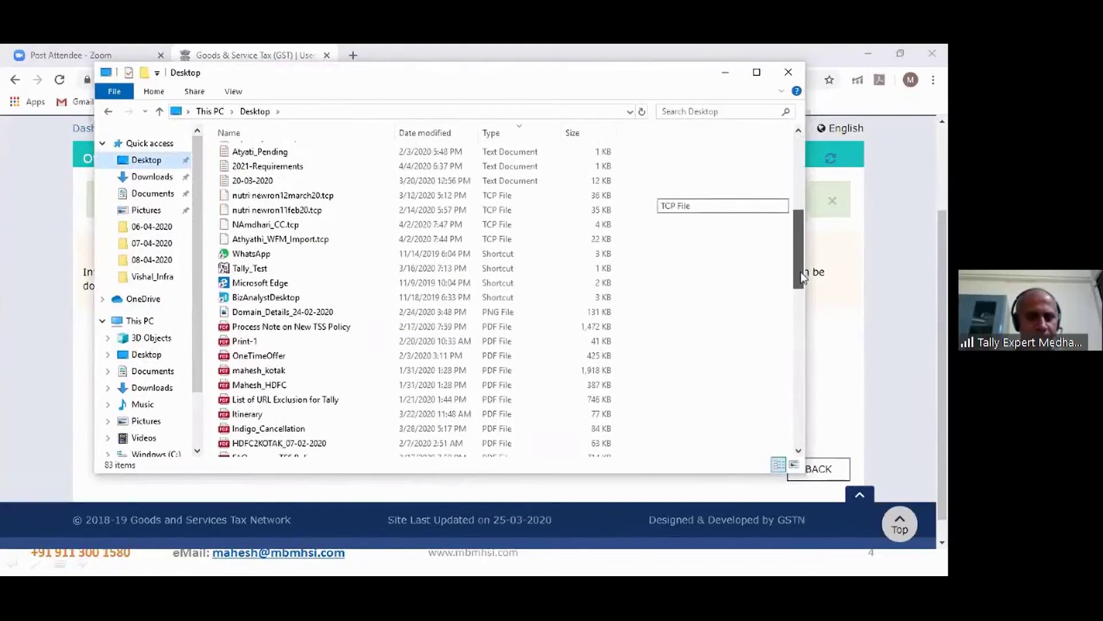
pyautogui.doubleClick(284, 274)
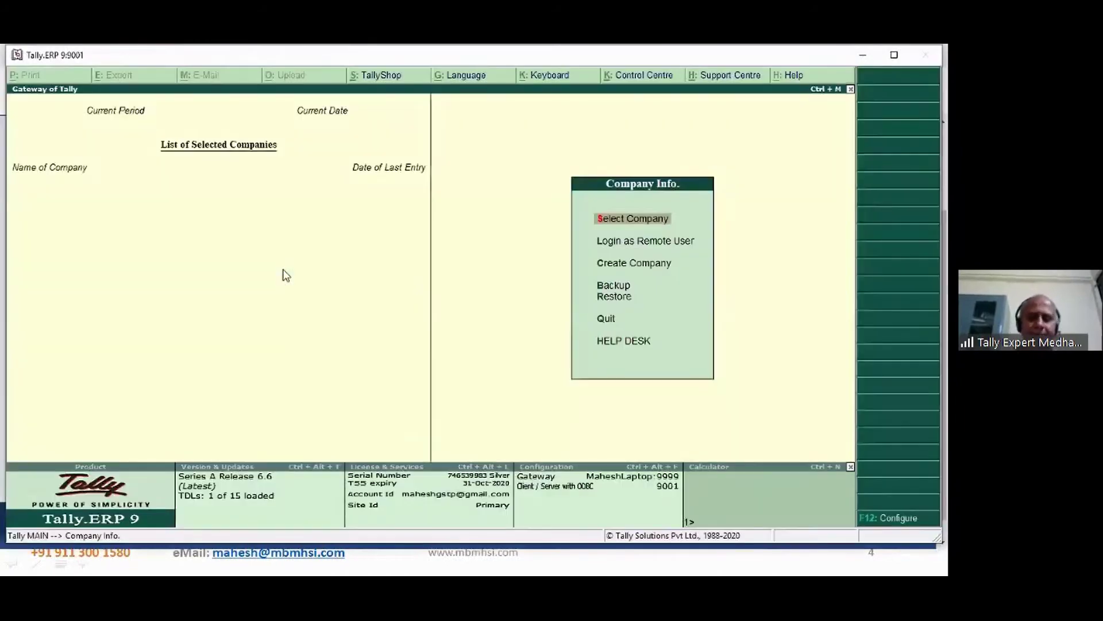
# Load Medha Consultancy Services from the D:\Webinar\08-04-2020 data path
pyautogui.press('Return')
pyautogui.press('BackSpace')
pyautogui.press('BackSpace')
pyautogui.press('BackSpace')
pyautogui.press('BackSpace')
pyautogui.press('BackSpace')
pyautogui.press('BackSpace')
pyautogui.press('BackSpace')
pyautogui.press('BackSpace')
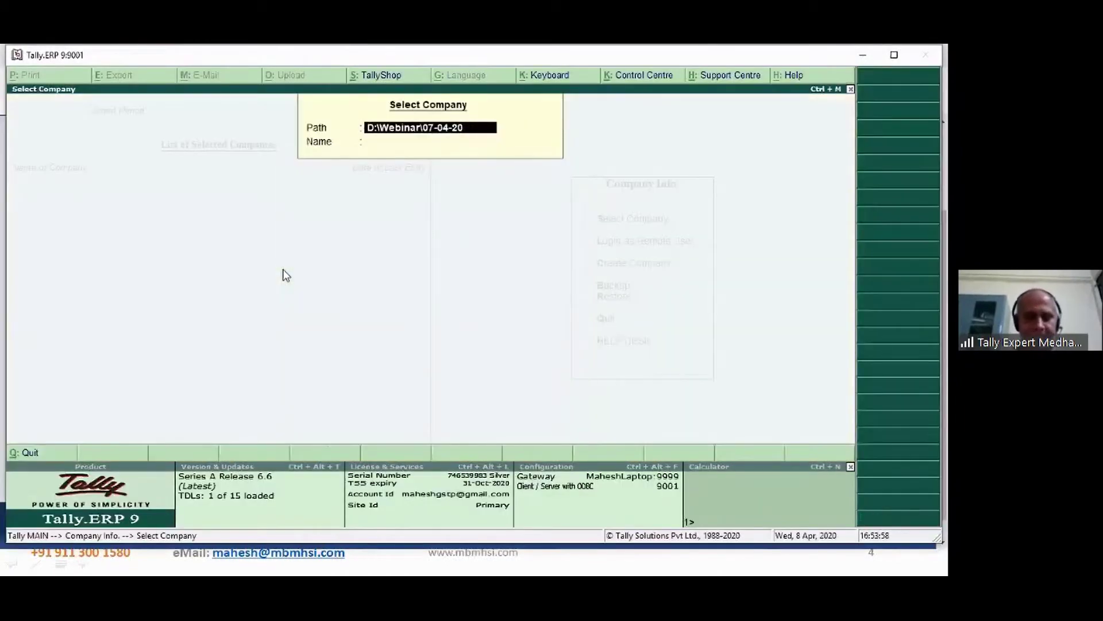
pyautogui.write('8')
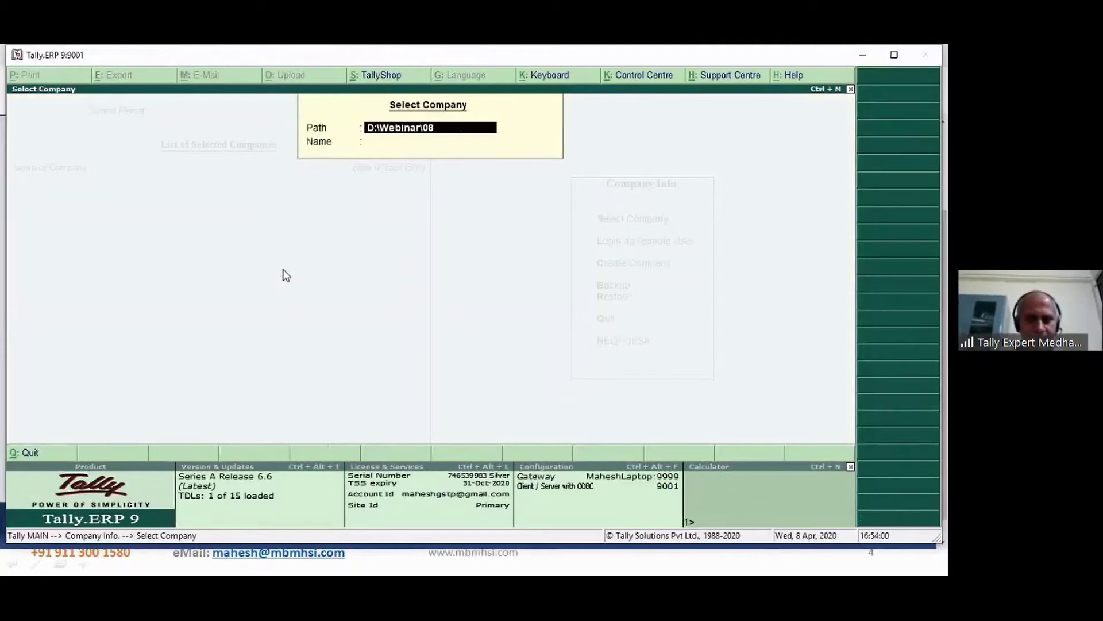
pyautogui.write('-04-2020')
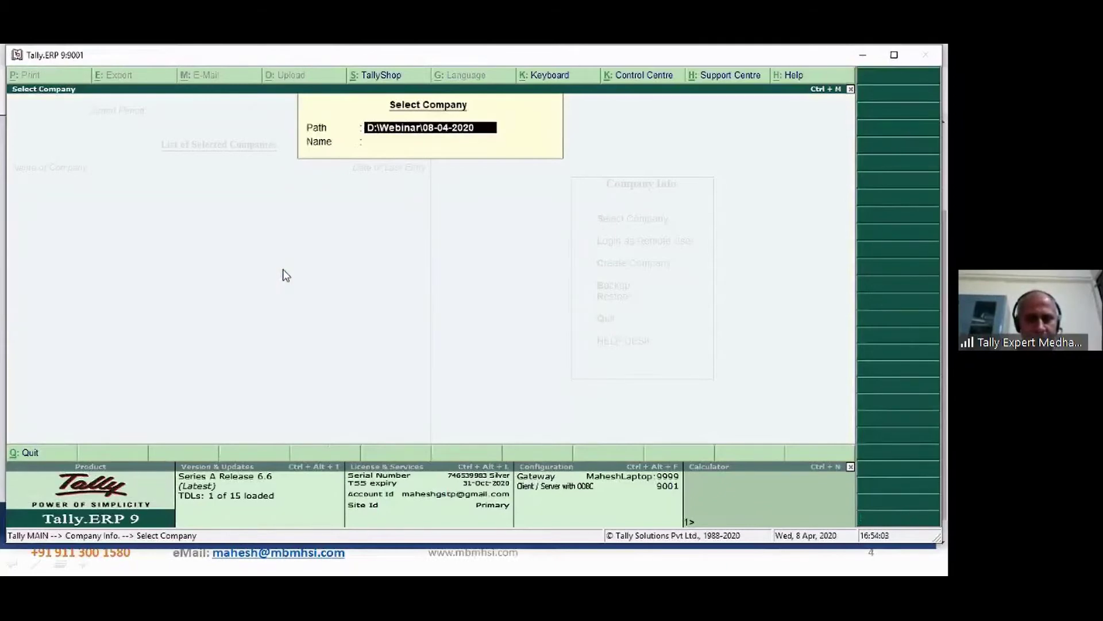
pyautogui.press('Return')
pyautogui.press('Return')
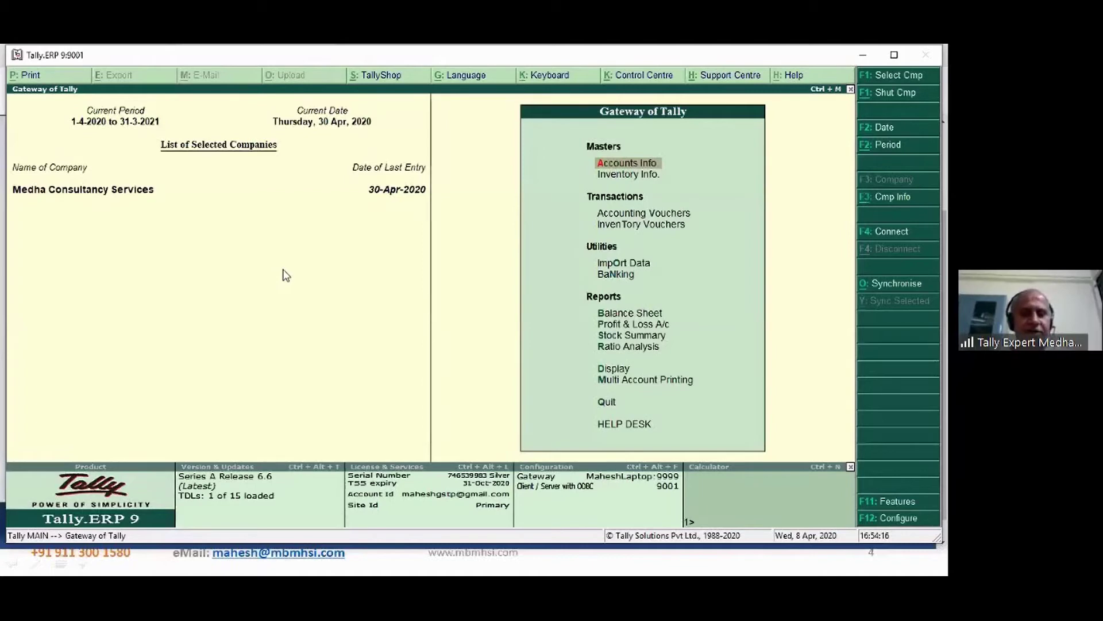
# Open the April 2020 GSTR-1 via Display > Statutory Reports > GST and pick Incomplete/Mismatch vouchers
pyautogui.press('d')
pyautogui.press('o')
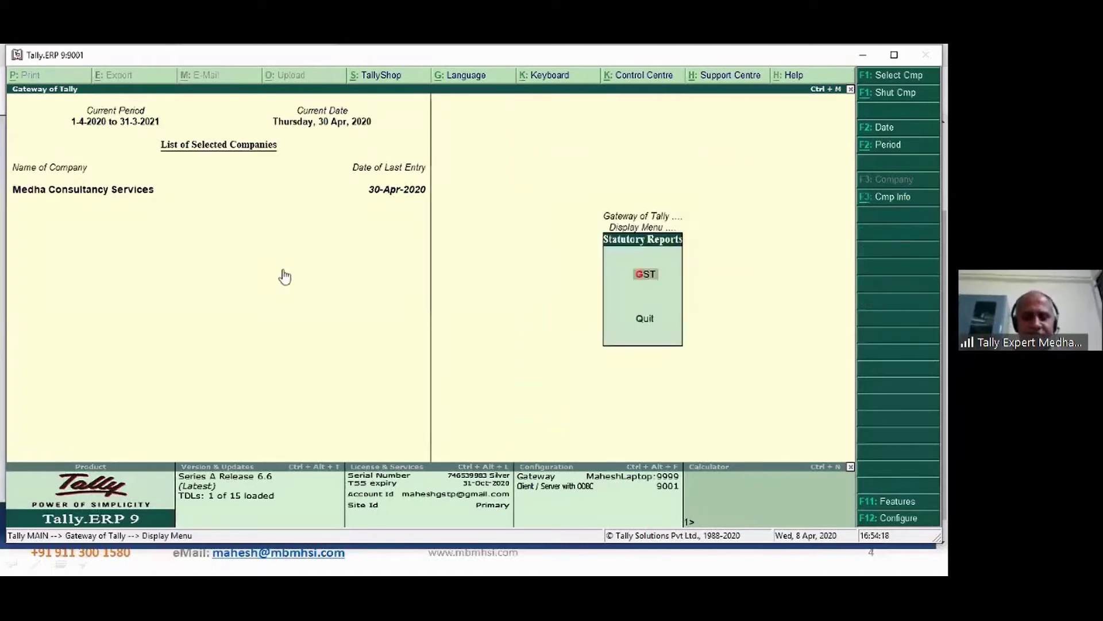
pyautogui.press('Return')
pyautogui.press('Return')
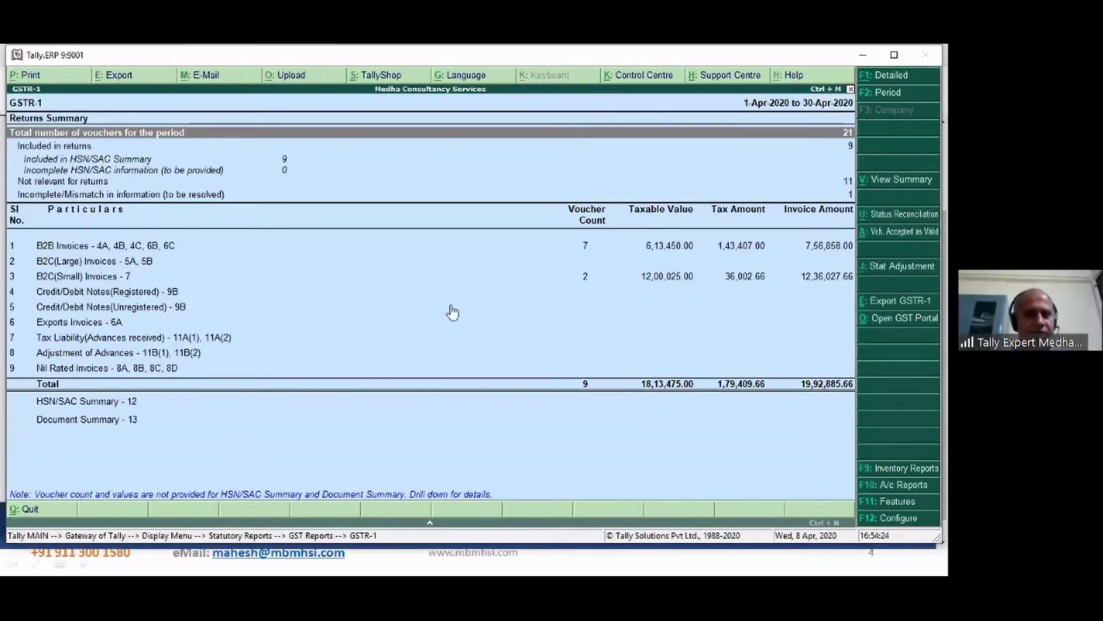
pyautogui.click(208, 195)
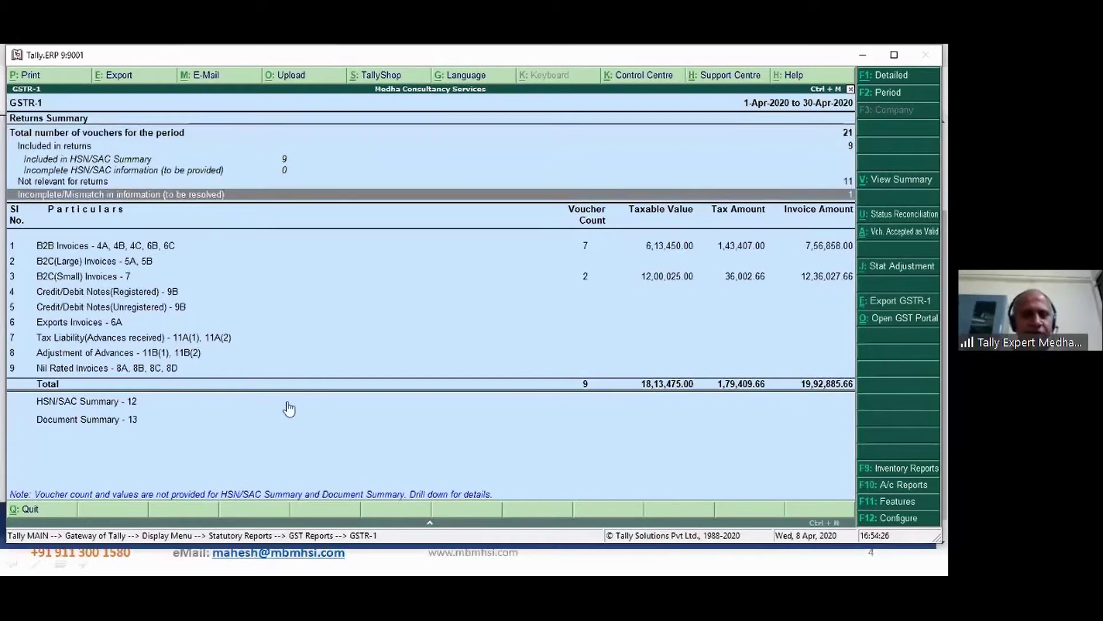
# Inspect the missing-information exception's resolution screen, then escape back to the April 2020 GSTR-1 summary
pyautogui.press('Return')
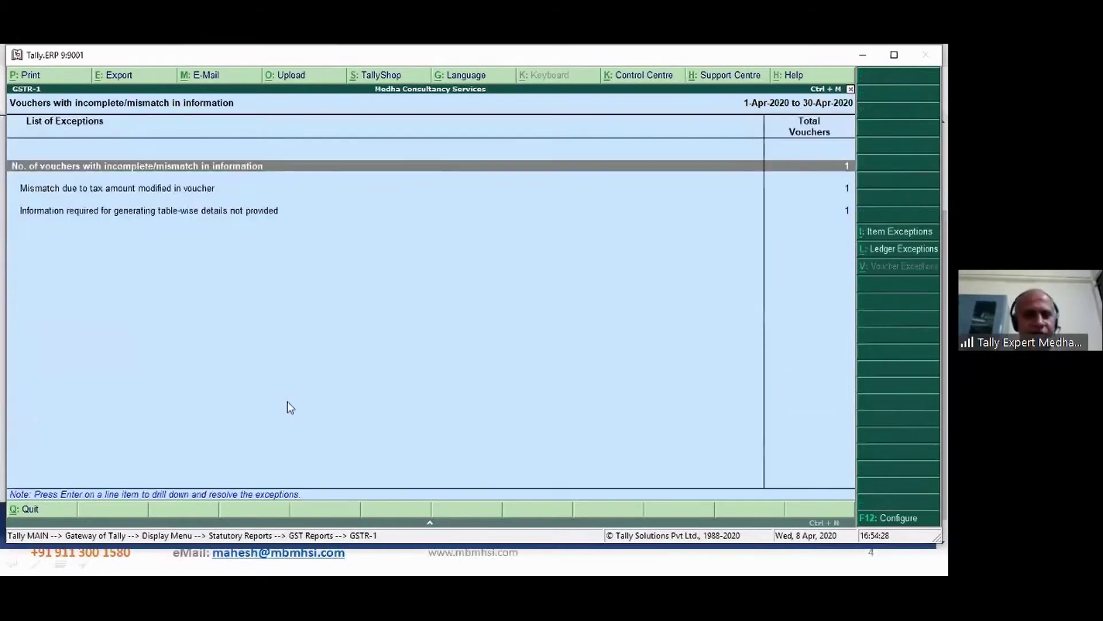
pyautogui.press('Down')
pyautogui.press('Down')
pyautogui.press('Return')
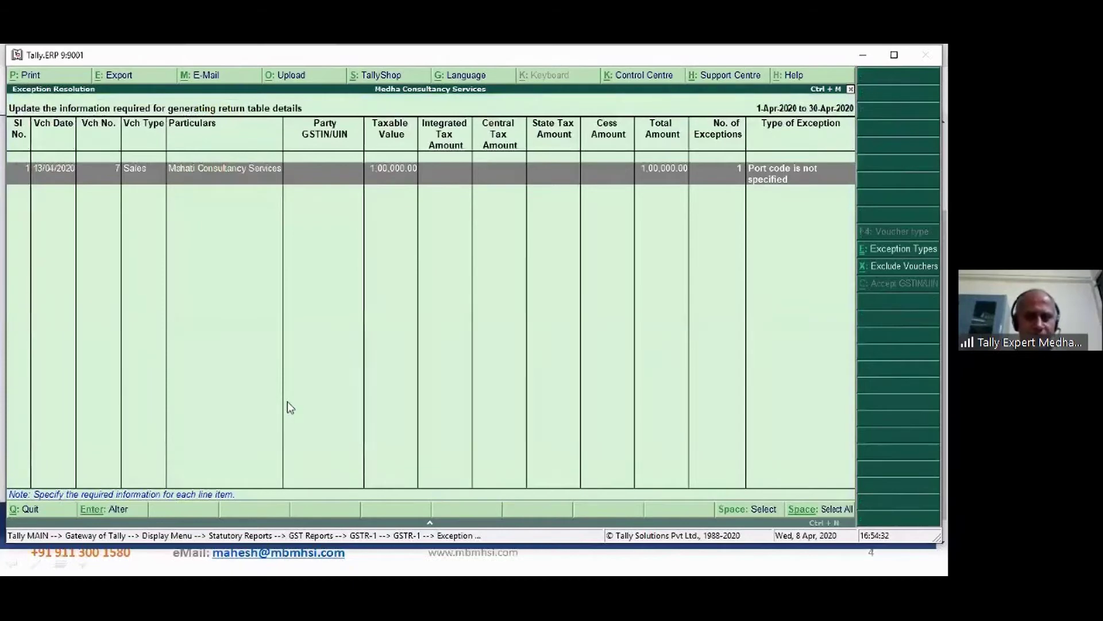
pyautogui.press('Escape')
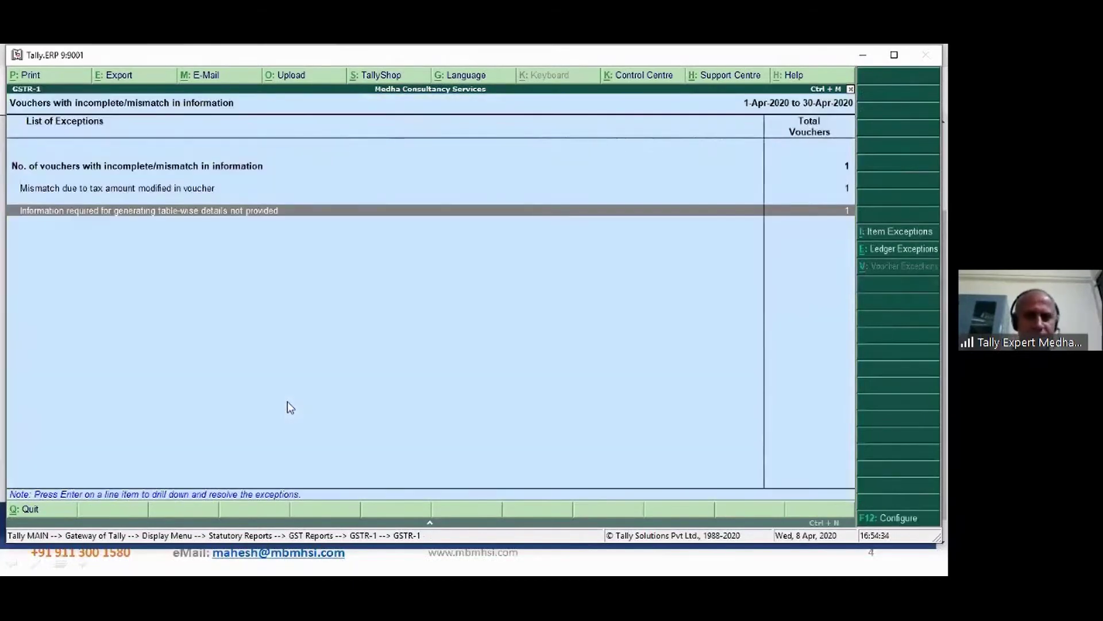
pyautogui.press('Escape')
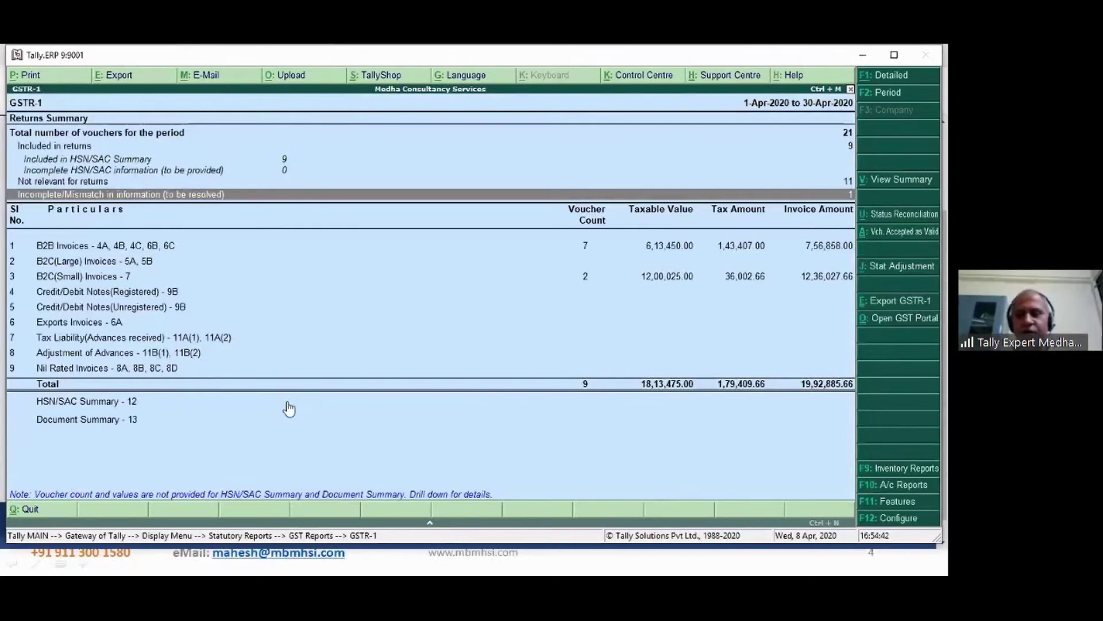
# Export GSTR-1 to Excel at the default location and file name, with document summary set to Yes
pyautogui.click(889, 301)
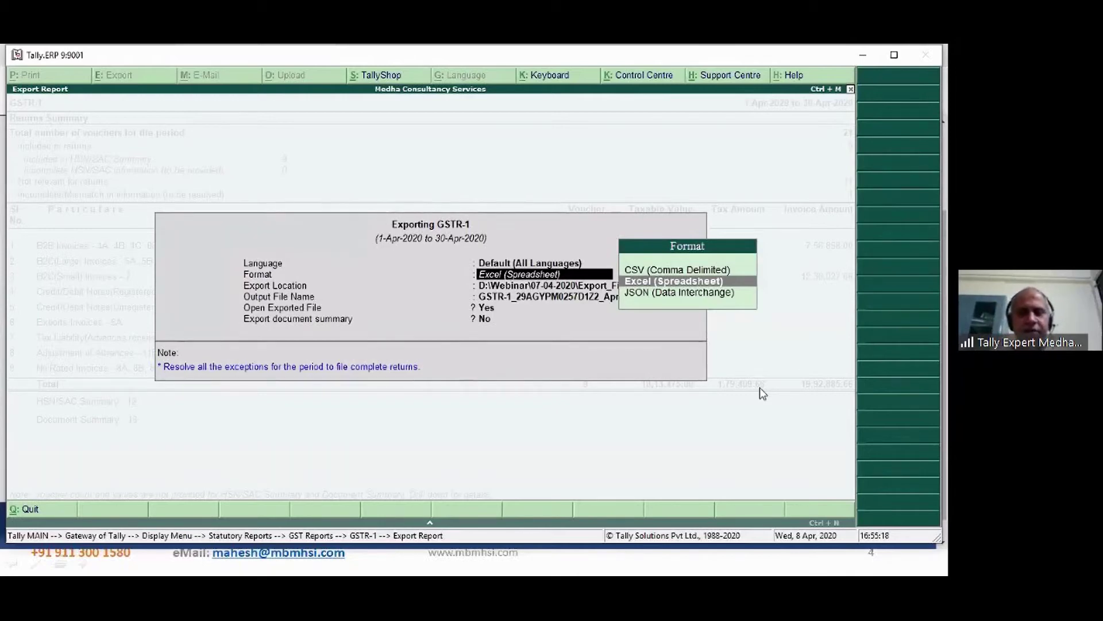
pyautogui.press('Return')
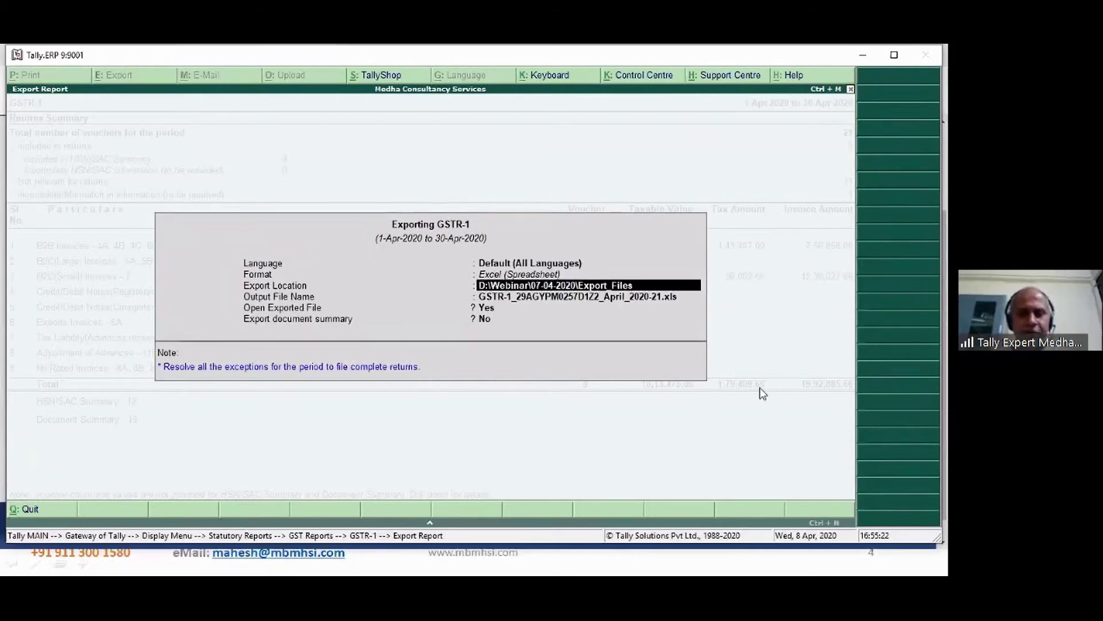
pyautogui.press('Return')
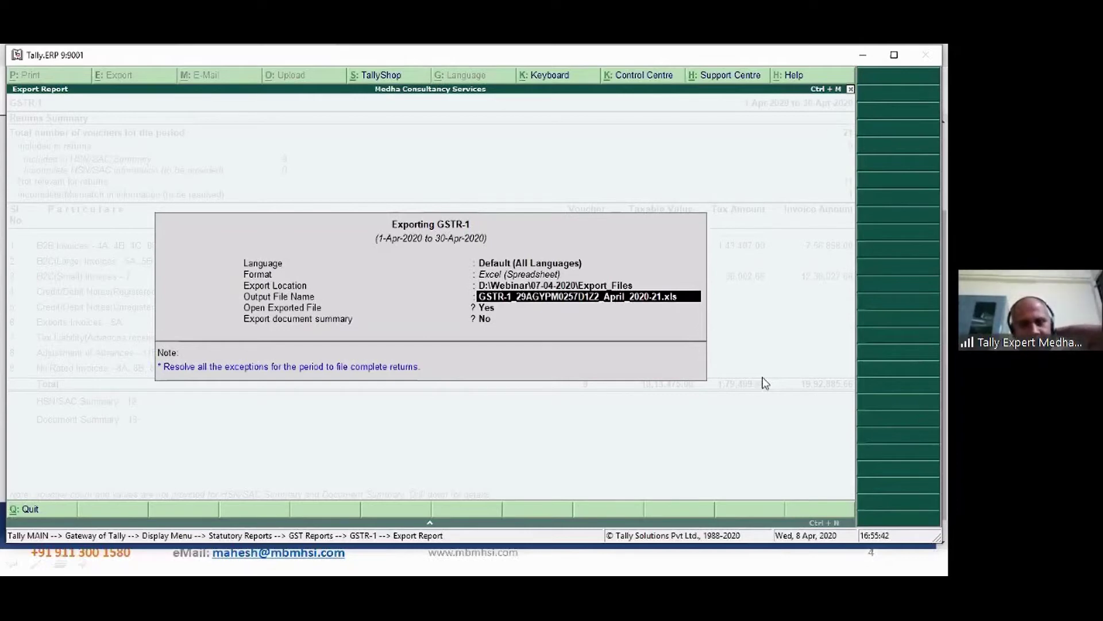
pyautogui.press('Return')
pyautogui.press('Return')
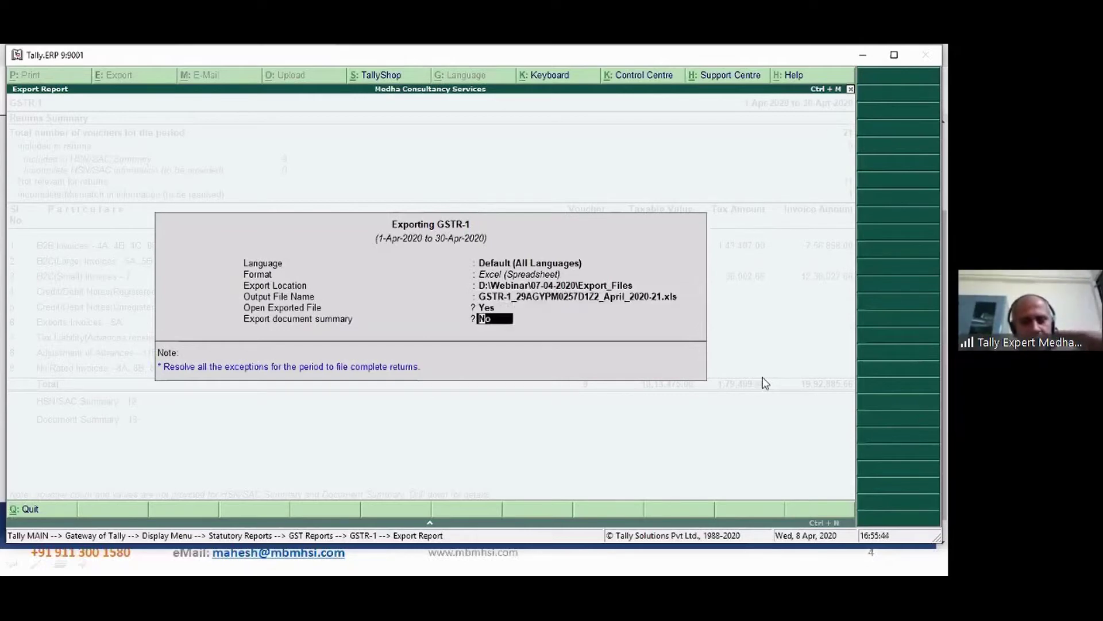
pyautogui.press('y')
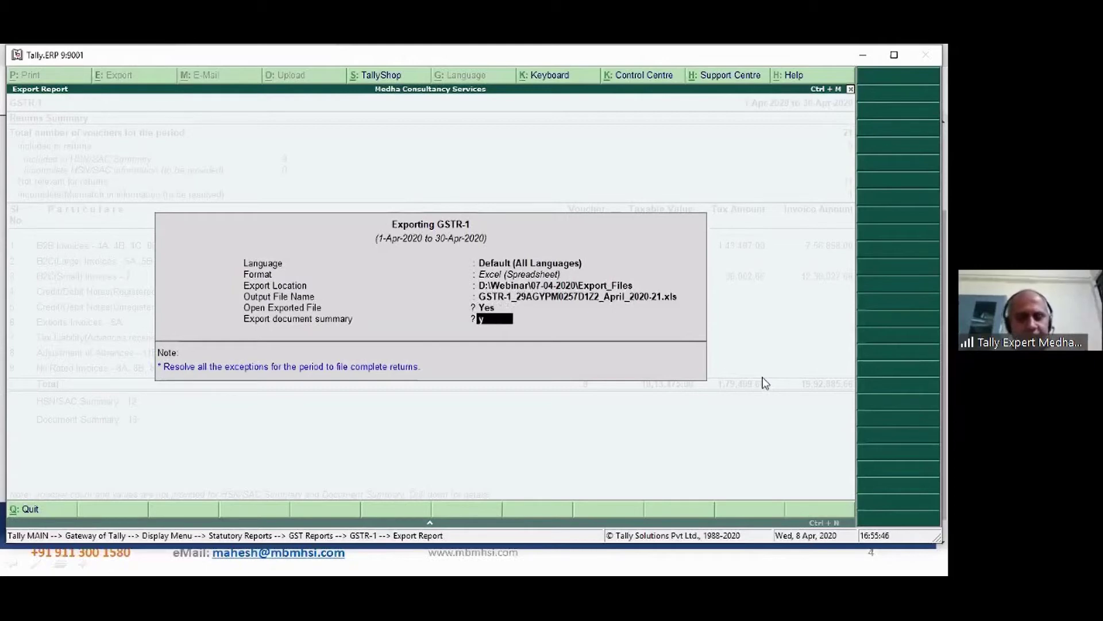
pyautogui.press('Return')
pyautogui.press('Return')
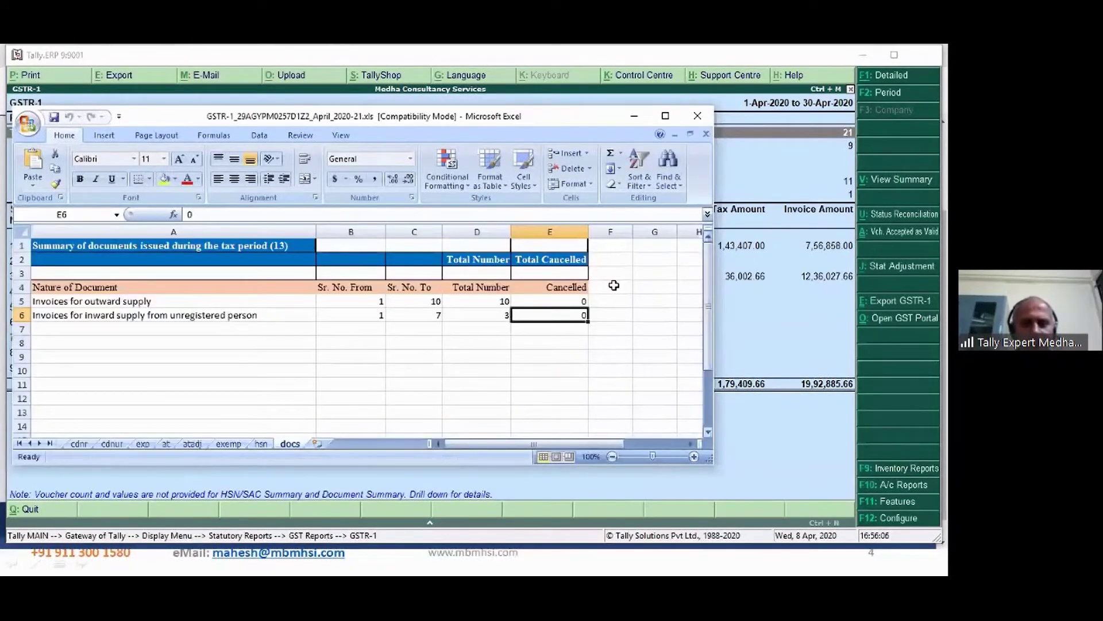
# Maximize the exported workbook and view the Help Instruction sheet, then the b2b sheet
pyautogui.click(665, 116)
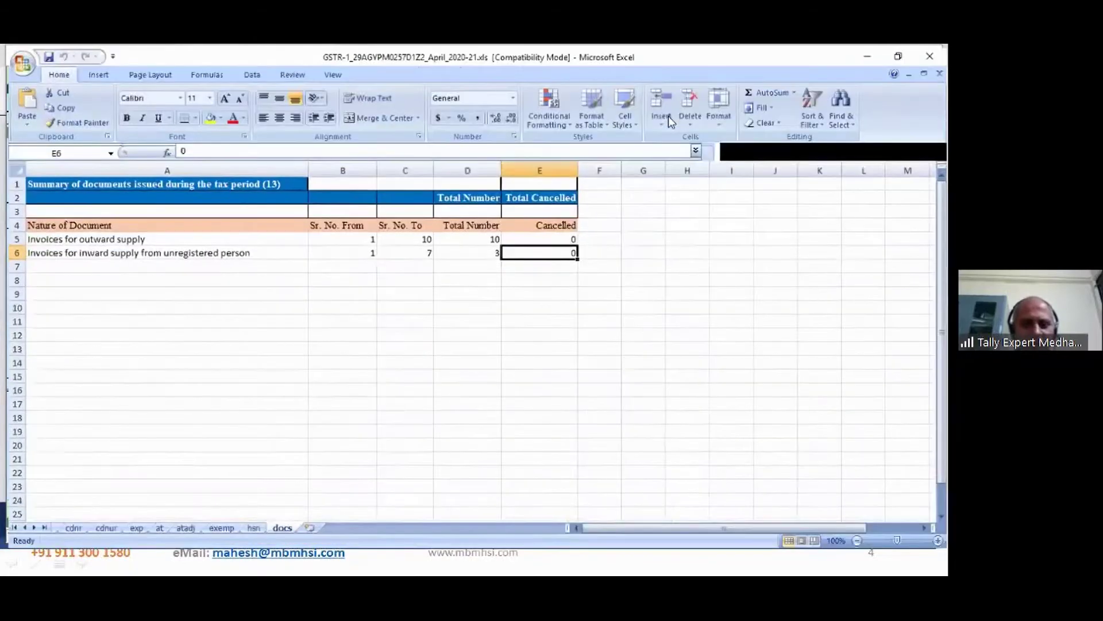
pyautogui.click(7, 529)
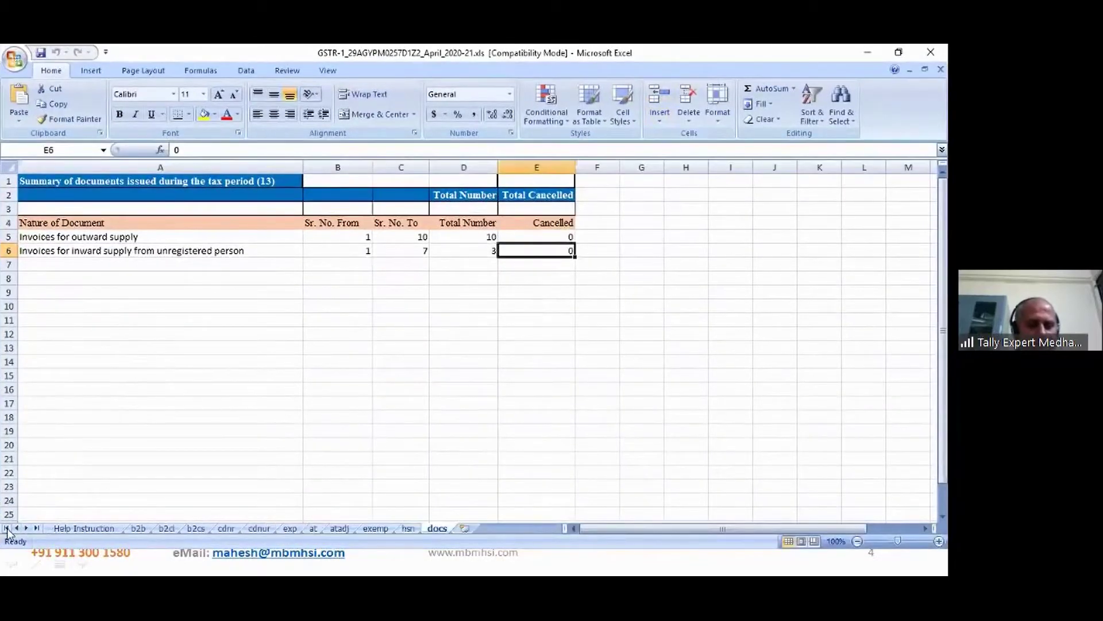
pyautogui.click(97, 528)
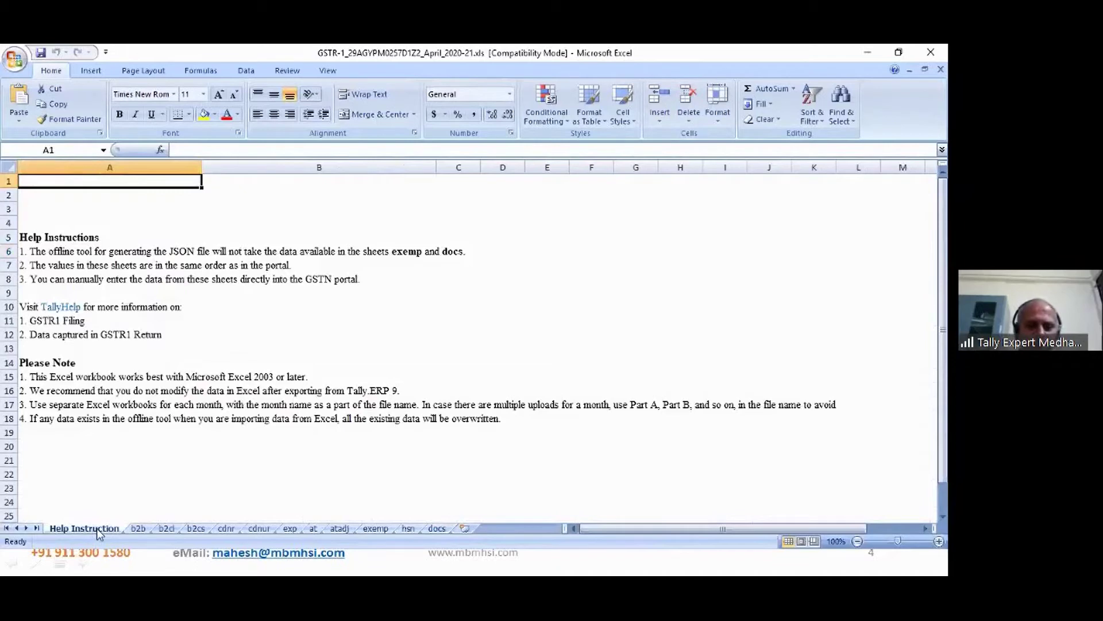
pyautogui.click(140, 528)
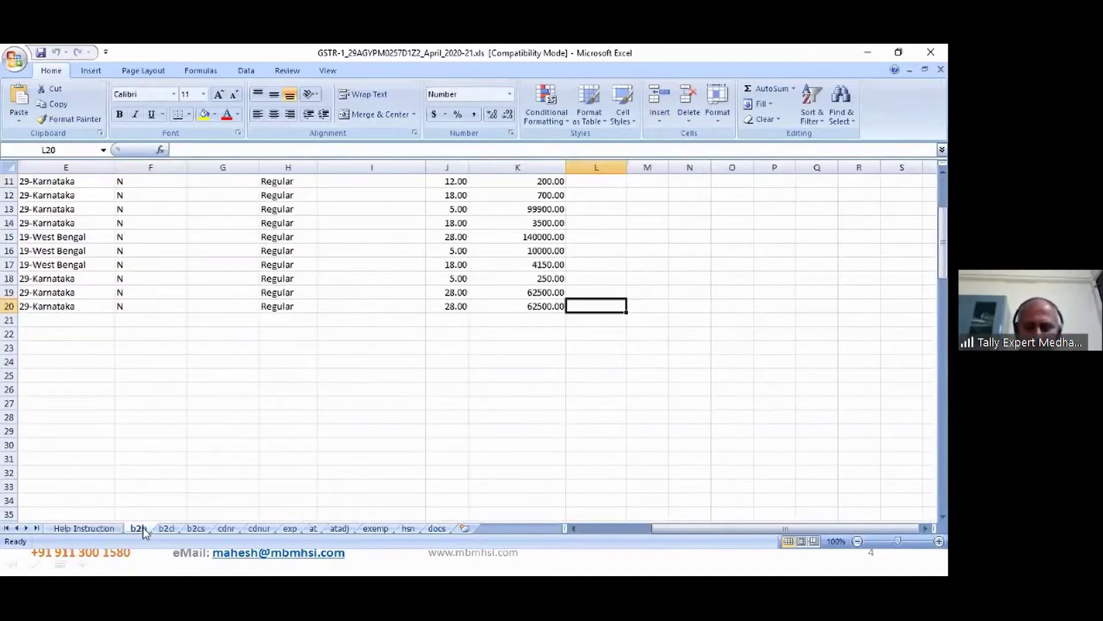
# Check the first b2b invoice row's date, value, E-Commerce GSTIN and Cess Amount
pyautogui.hotkey('ctrl', 'Home')
pyautogui.press('Down')
pyautogui.press('Down')
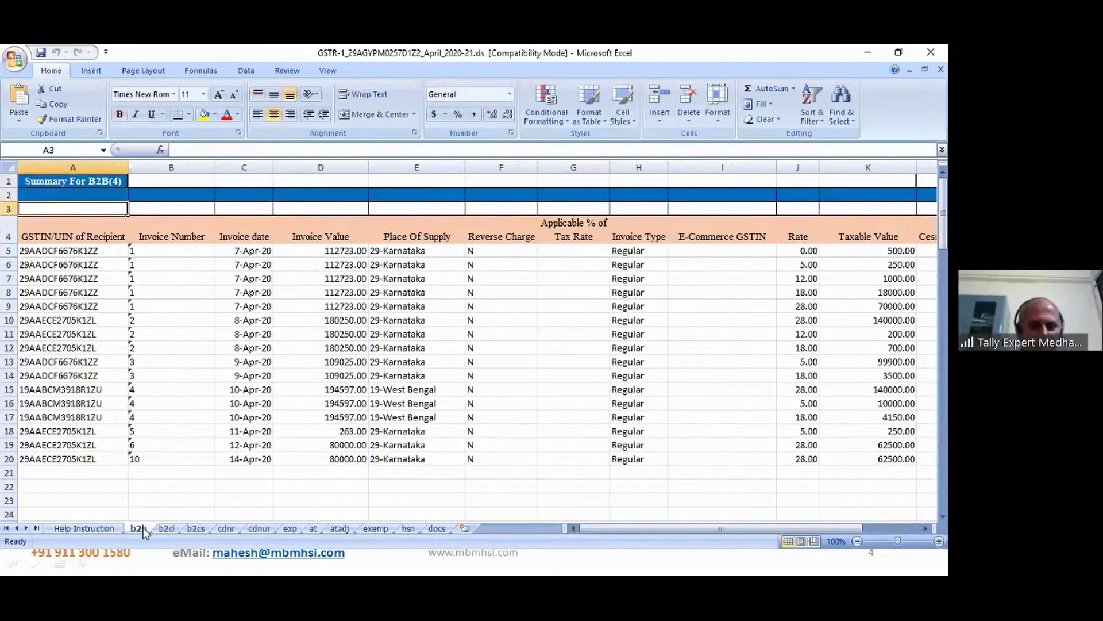
pyautogui.press('Down')
pyautogui.press('Down')
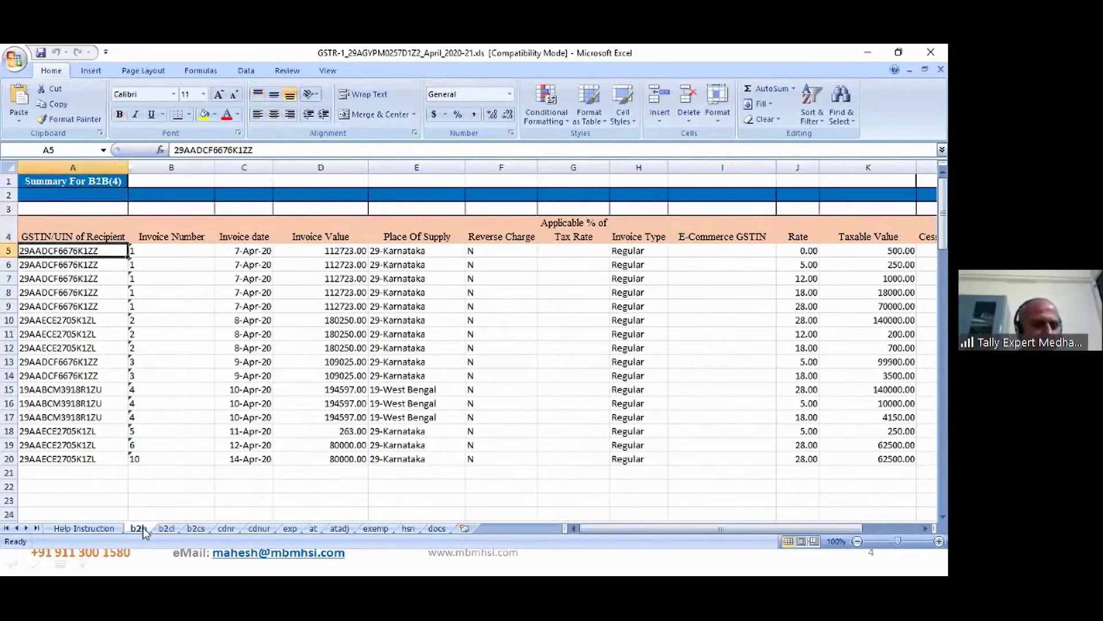
pyautogui.press('Right')
pyautogui.press('Right')
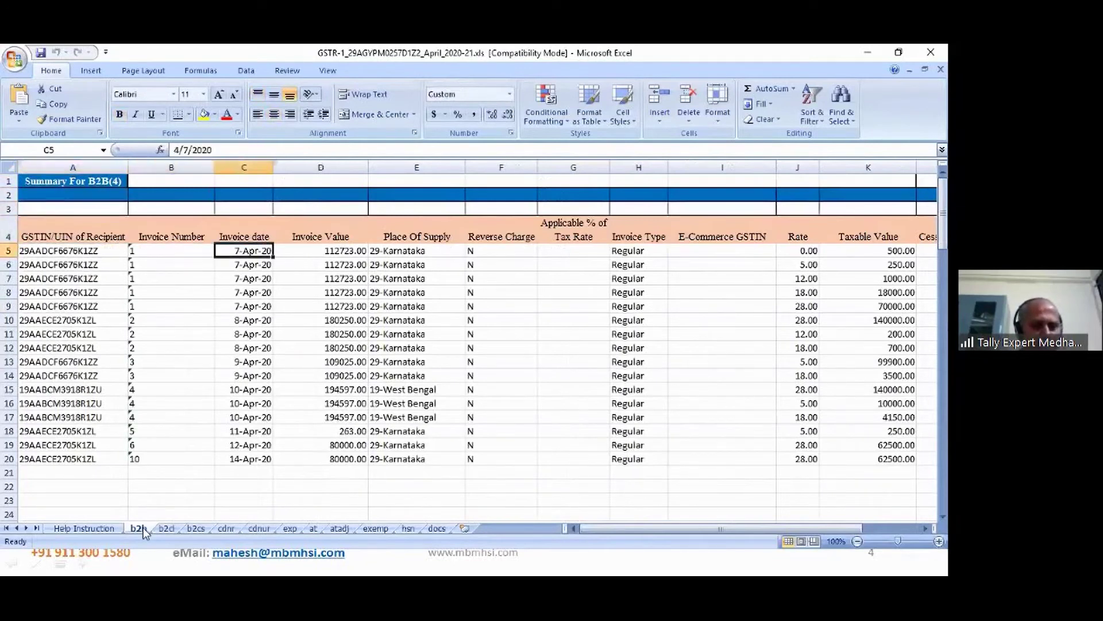
pyautogui.press('Right')
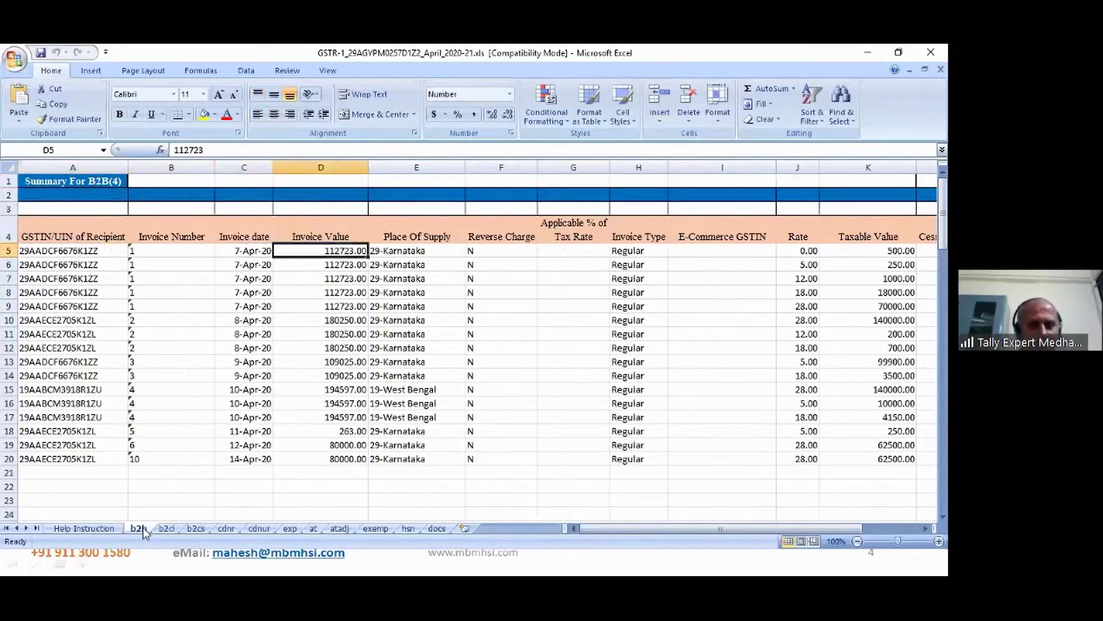
pyautogui.press('Right')
pyautogui.press('Right')
pyautogui.press('Right')
pyautogui.press('Right')
pyautogui.press('Right')
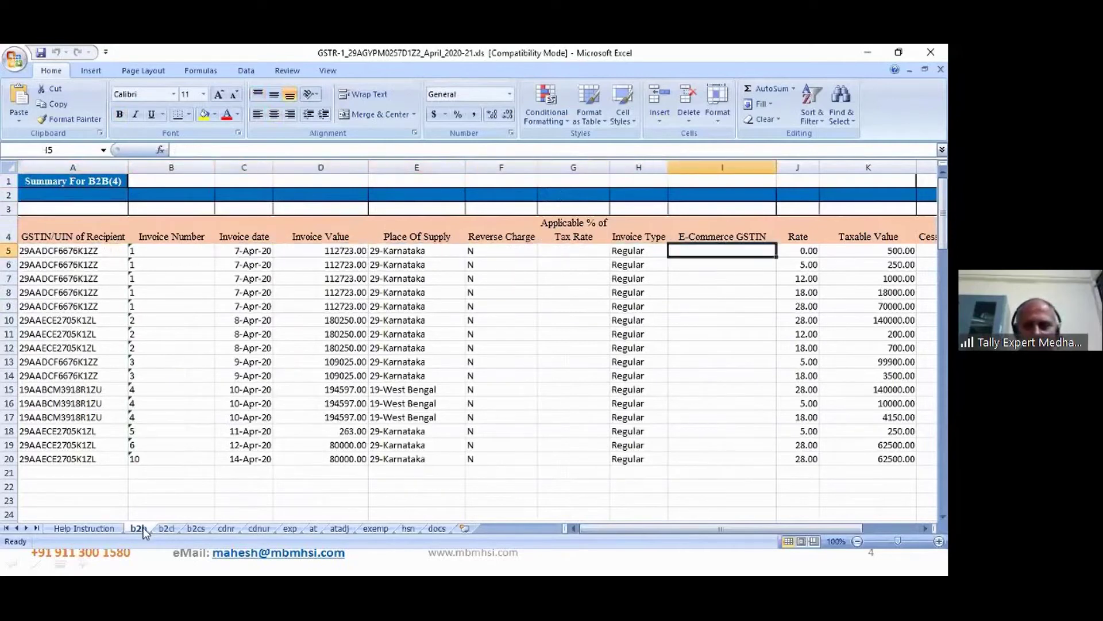
pyautogui.press('Right')
pyautogui.press('Right')
pyautogui.press('Right')
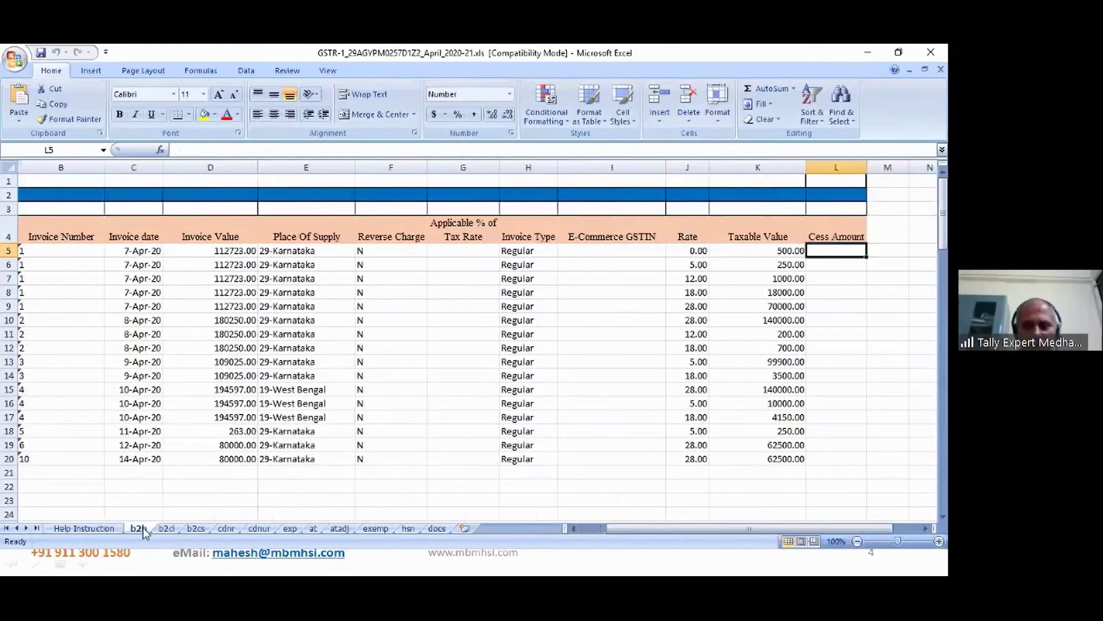
pyautogui.press('Left')
pyautogui.press('Home')
# Check the recipient GSTINs and invoice details down to the last b2b invoice row
pyautogui.press('Down')
pyautogui.press('Down')
pyautogui.press('Down')
pyautogui.press('Down')
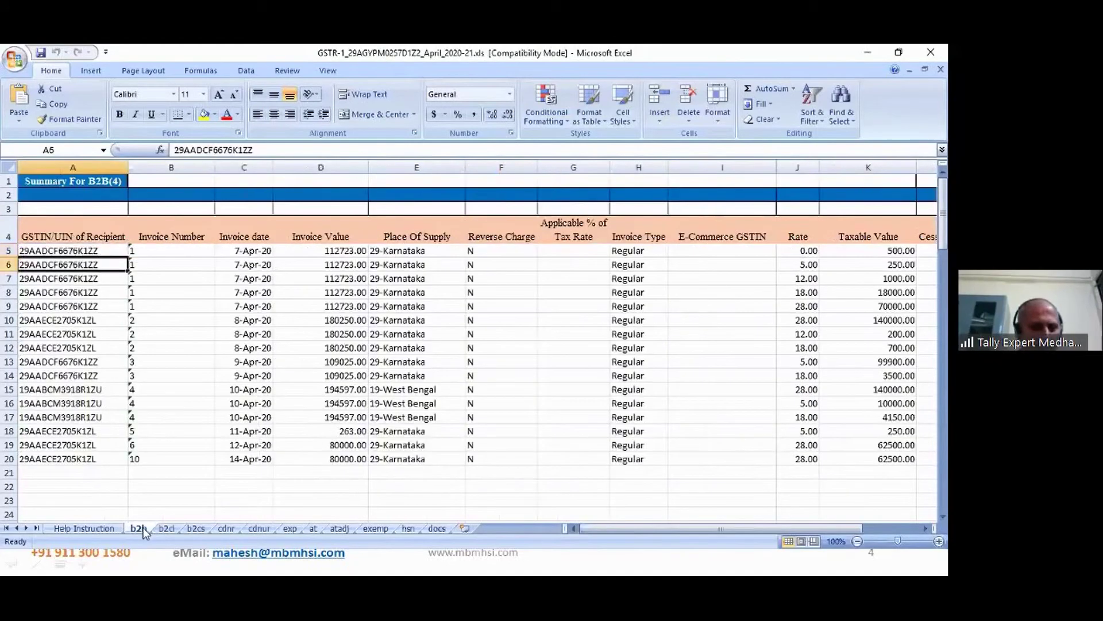
pyautogui.press('Right')
pyautogui.press('Right')
pyautogui.press('Right')
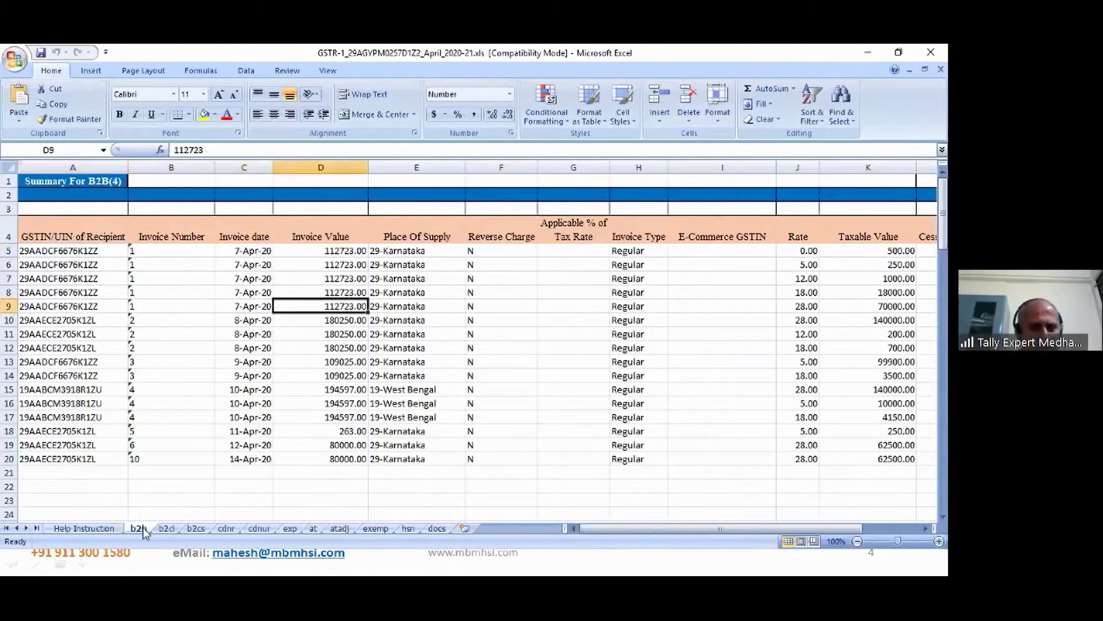
pyautogui.press('Up')
pyautogui.press('Up')
pyautogui.press('Up')
pyautogui.press('Up')
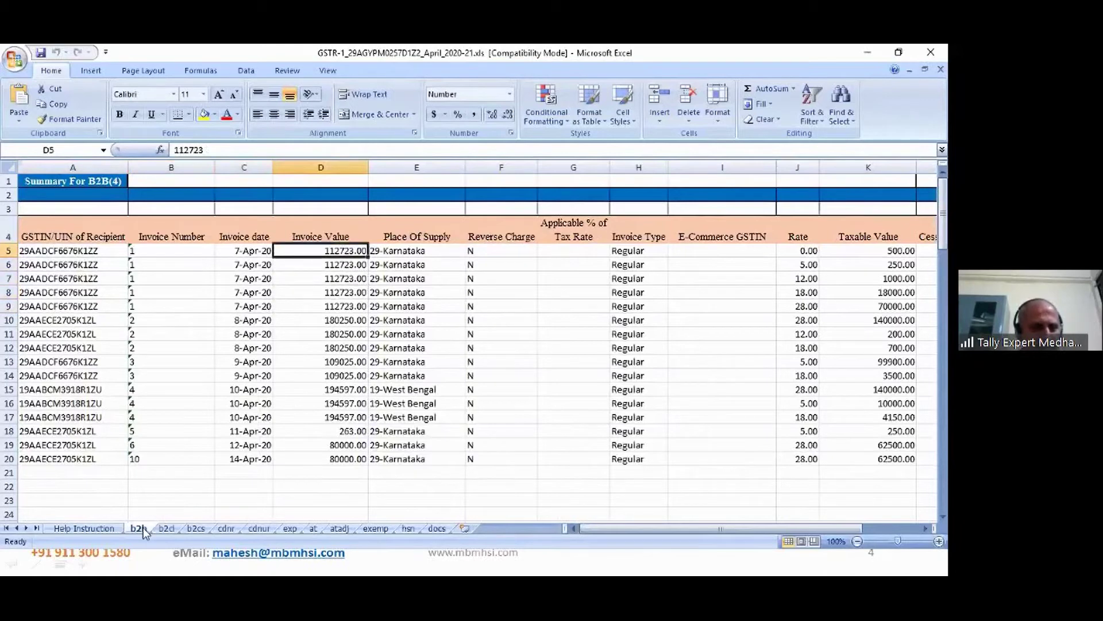
pyautogui.press('Left')
pyautogui.press('Left')
pyautogui.press('Left')
pyautogui.press('Down')
pyautogui.press('Down')
pyautogui.press('Down')
pyautogui.press('Down')
pyautogui.press('Down')
pyautogui.press('Down')
pyautogui.press('Down')
pyautogui.press('Down')
pyautogui.press('Down')
pyautogui.press('Down')
pyautogui.press('Down')
pyautogui.press('Down')
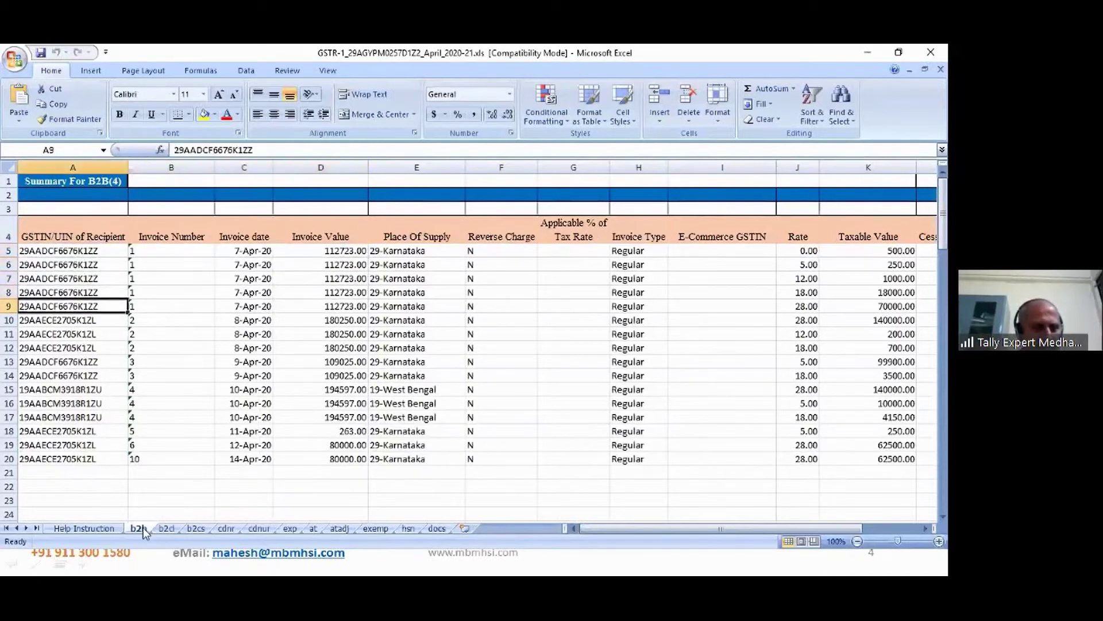
pyautogui.press('Down')
pyautogui.press('Down')
pyautogui.press('Down')
pyautogui.press('Up')
pyautogui.press('Up')
pyautogui.press('Up')
pyautogui.press('Up')
pyautogui.press('Up')
pyautogui.press('Up')
pyautogui.press('Up')
pyautogui.press('Up')
pyautogui.press('Up')
pyautogui.press('Up')
pyautogui.press('Up')
pyautogui.press('Up')
pyautogui.press('Up')
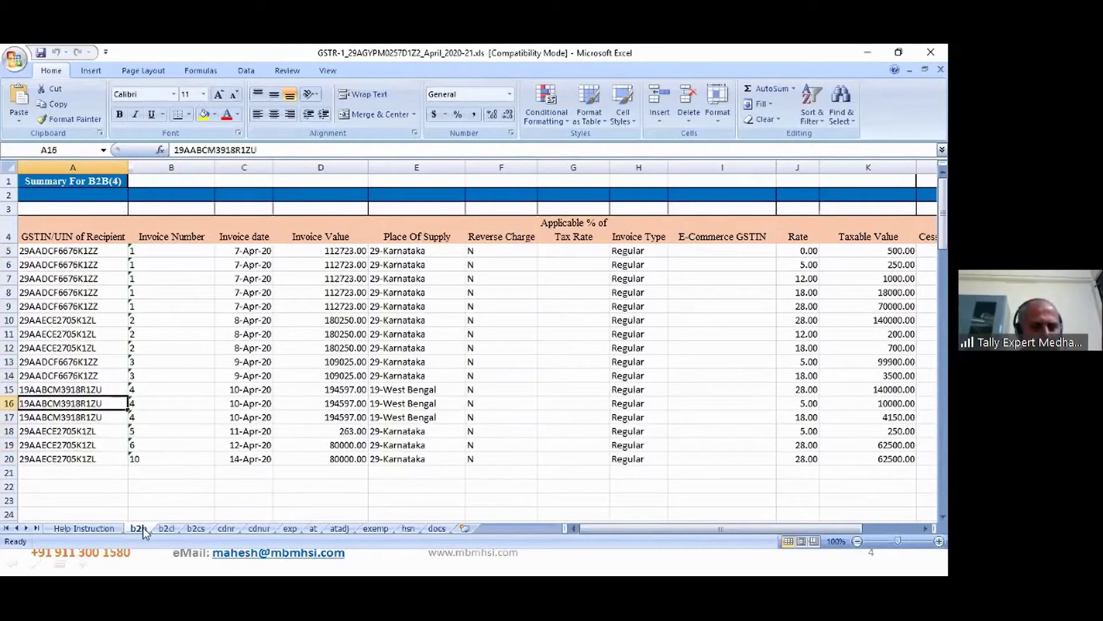
pyautogui.press('Up')
pyautogui.press('Up')
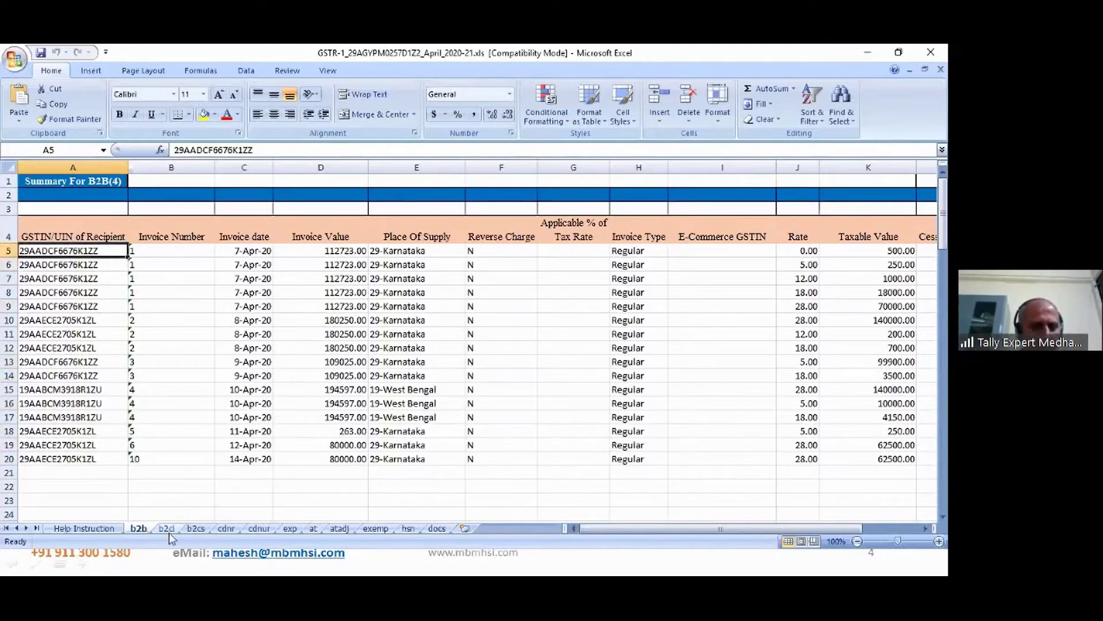
# Review the b2cl sheet and the b2cs rows' taxable values
pyautogui.click(167, 528)
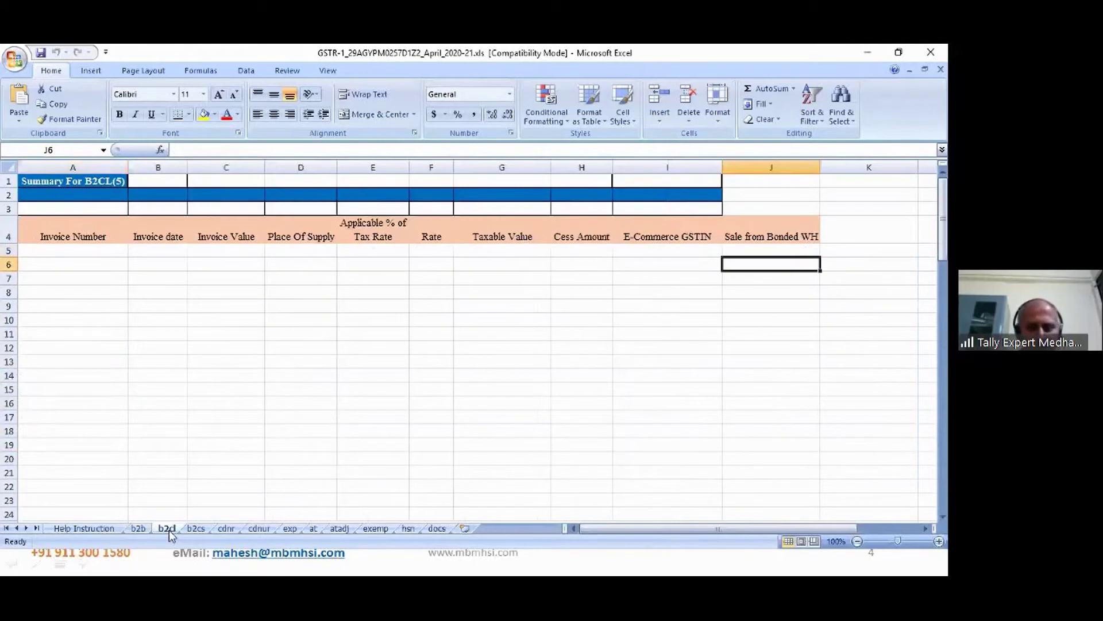
pyautogui.hotkey('ctrl', 'Home')
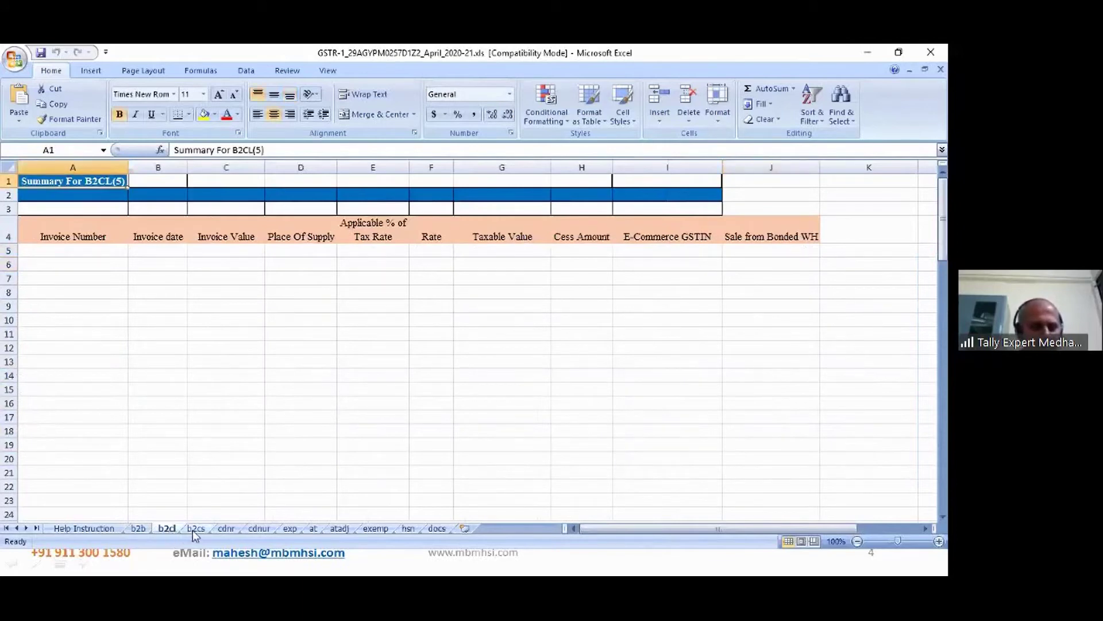
pyautogui.click(196, 528)
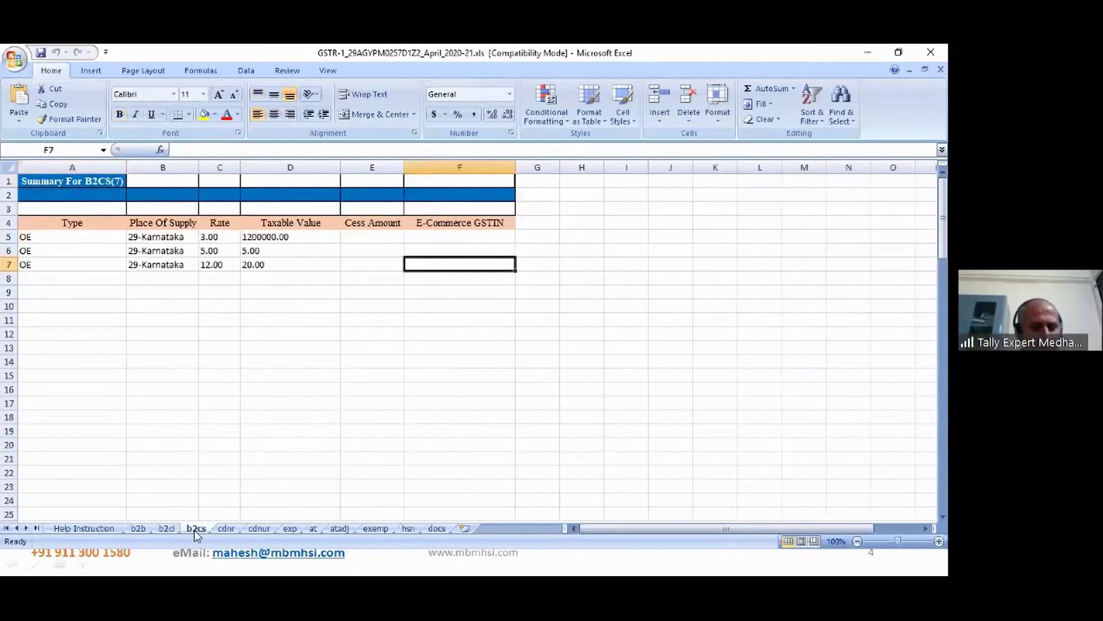
pyautogui.press('Down')
pyautogui.press('Down')
pyautogui.press('Down')
pyautogui.press('Down')
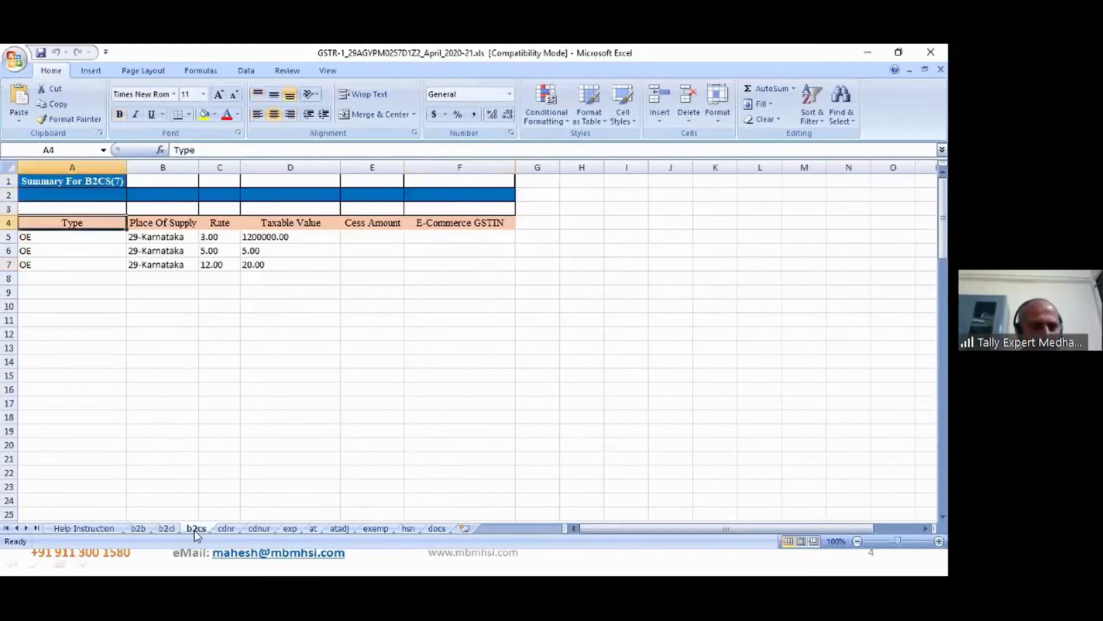
pyautogui.press('Right')
pyautogui.press('Right')
pyautogui.press('Right')
pyautogui.press('Down')
pyautogui.press('Down')
pyautogui.press('Left')
pyautogui.press('Left')
pyautogui.press('Left')
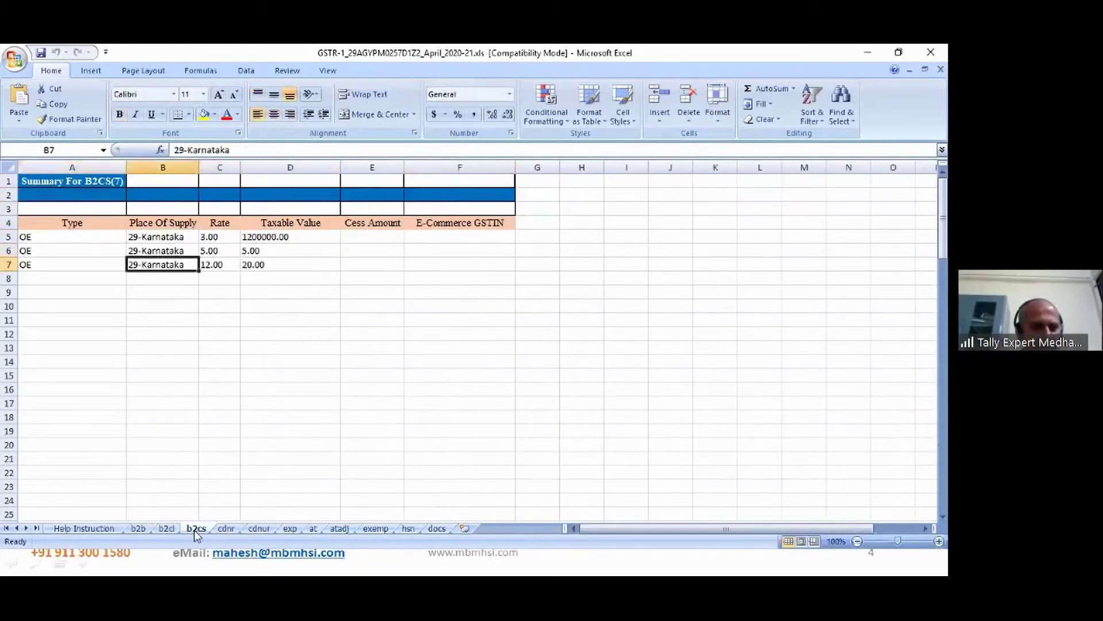
# Flip through the cdnr, cdnur, exp, at, atadj, exemp and hsn sheets, checking HSN codes A6–A11
pyautogui.click(226, 529)
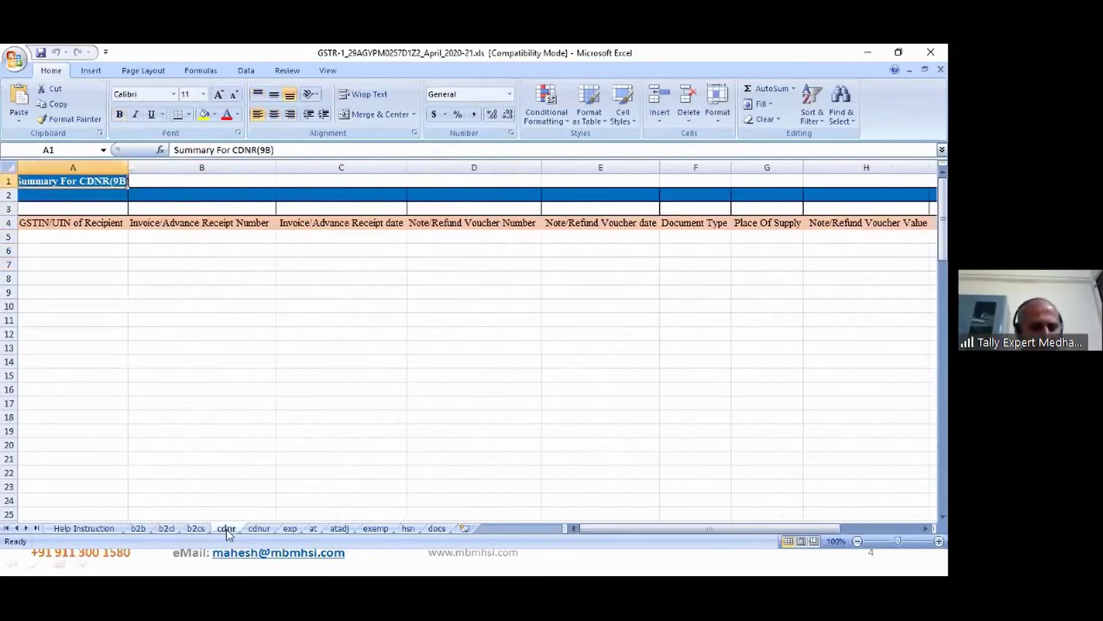
pyautogui.click(259, 530)
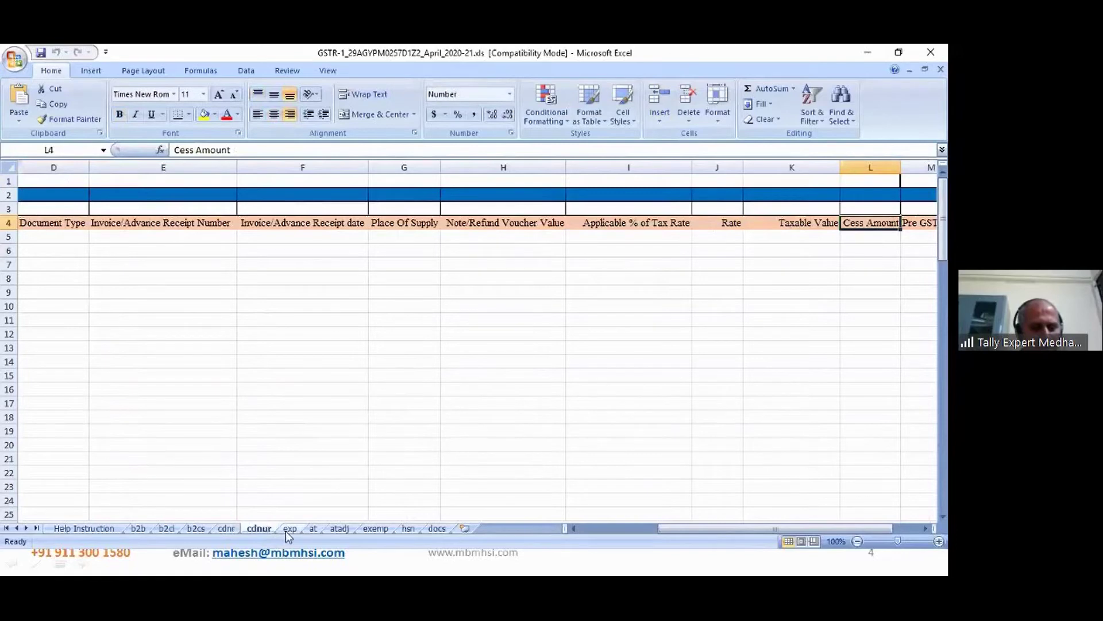
pyautogui.click(285, 531)
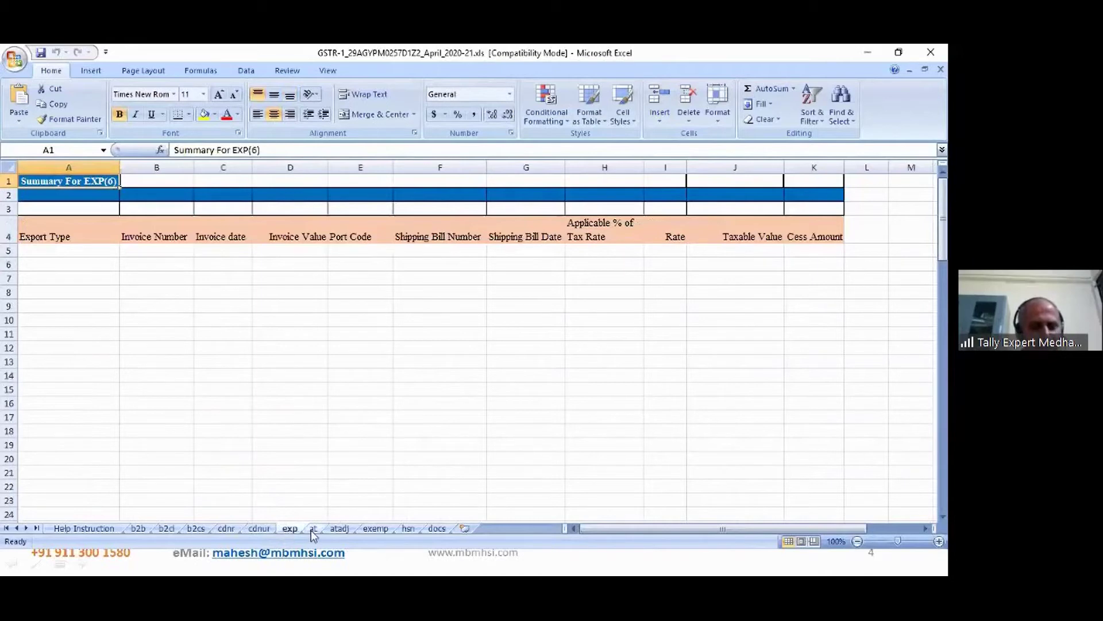
pyautogui.click(312, 529)
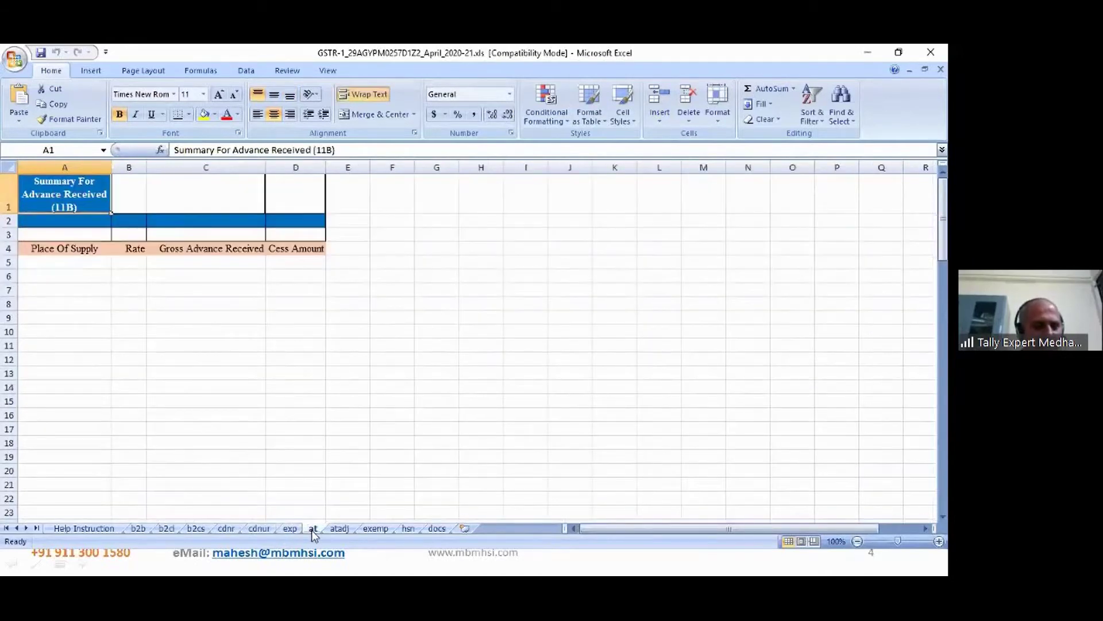
pyautogui.click(340, 529)
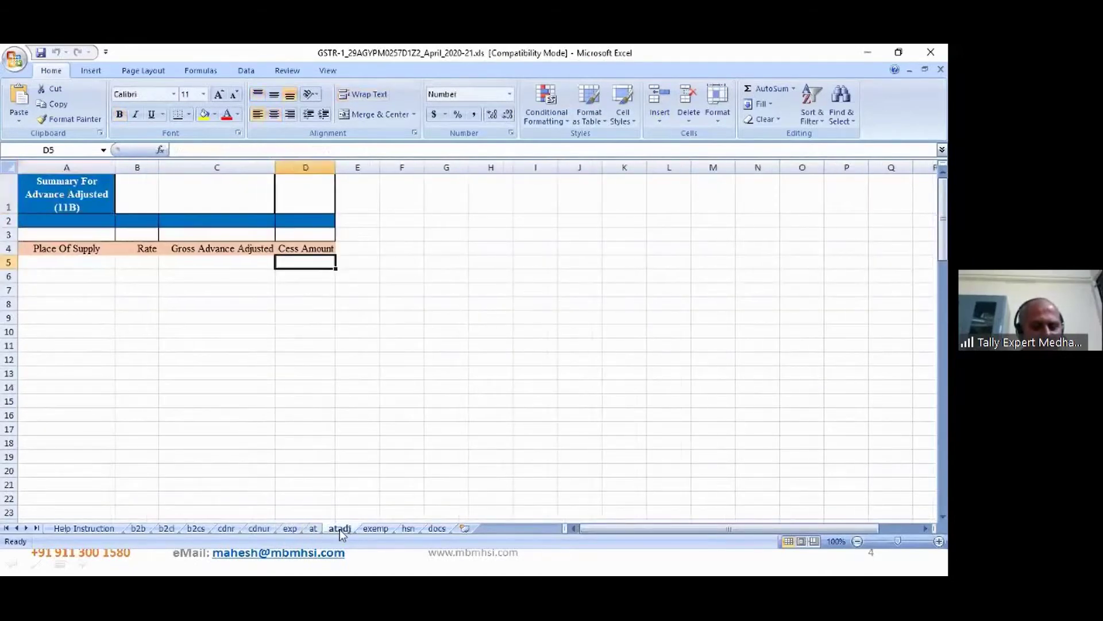
pyautogui.click(373, 529)
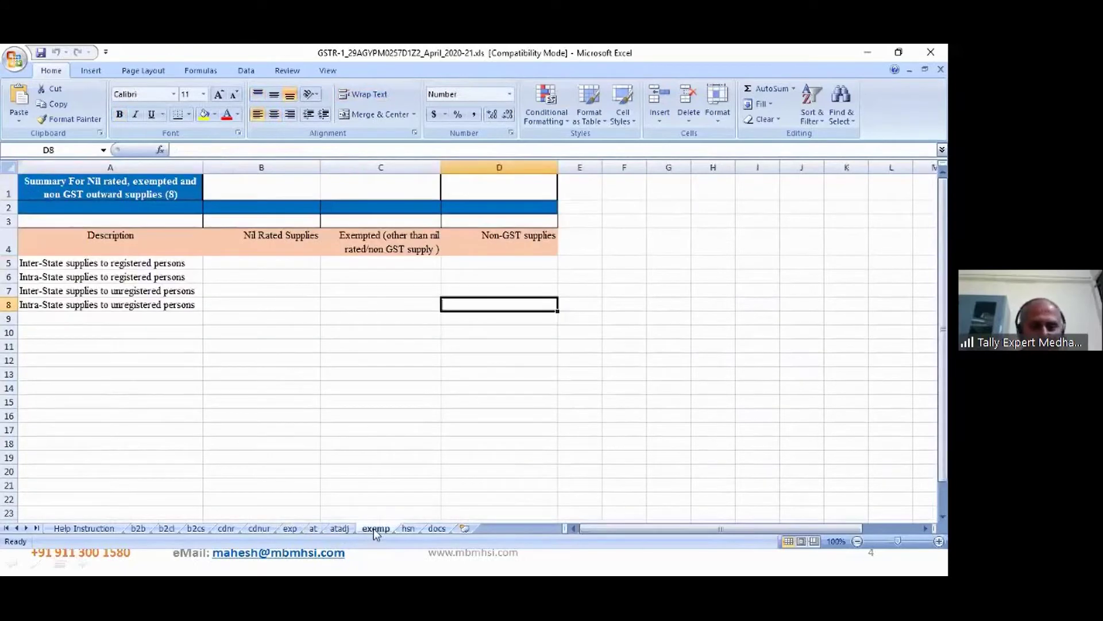
pyautogui.click(404, 529)
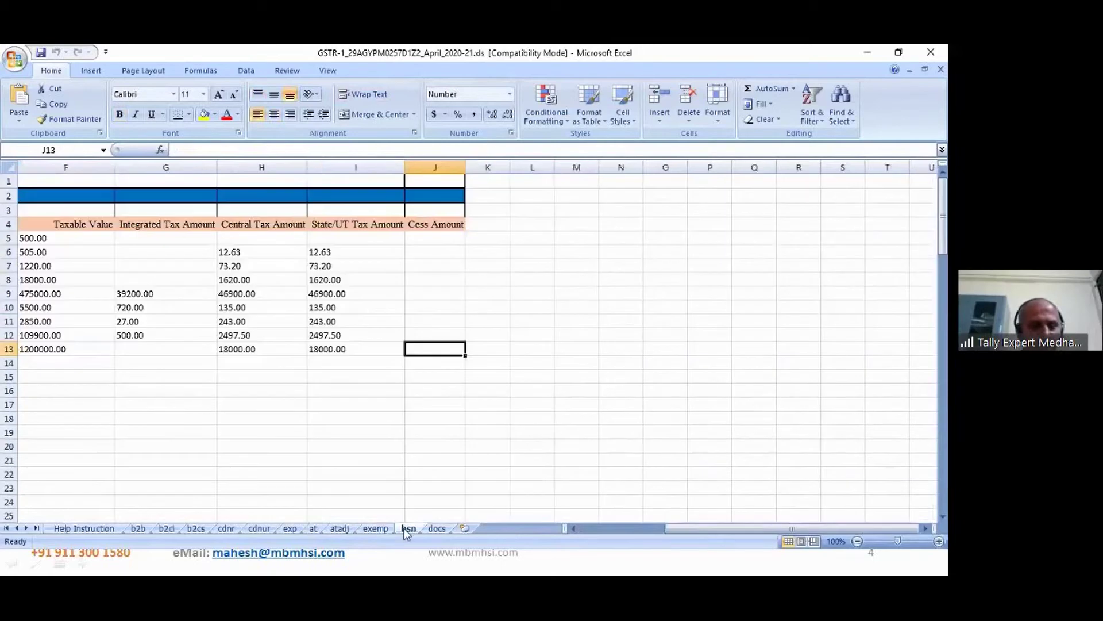
pyautogui.click(595, 526)
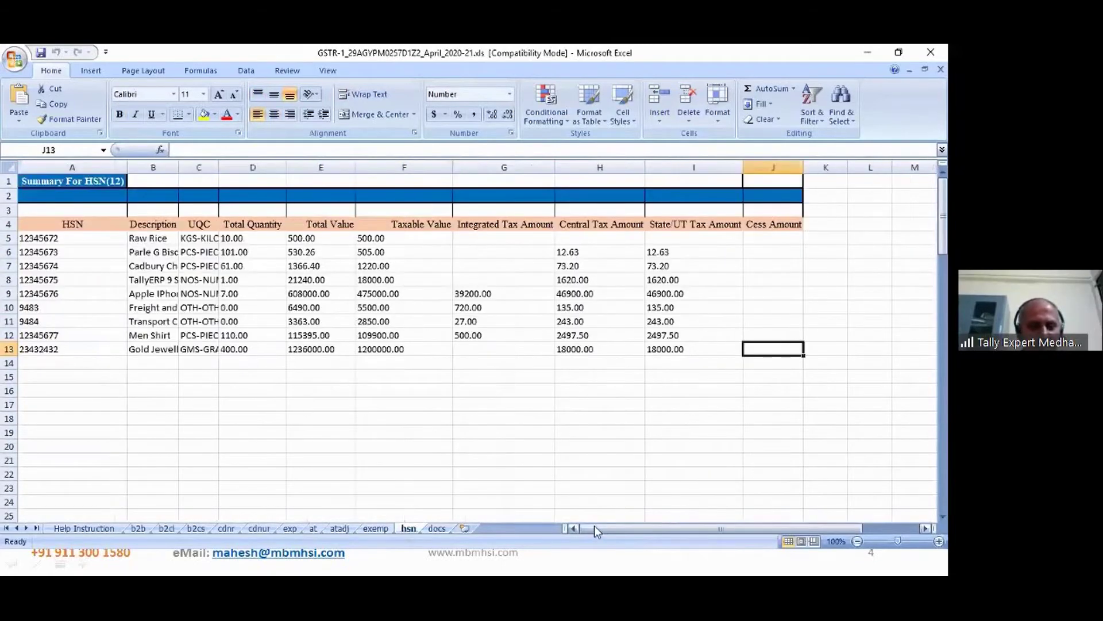
pyautogui.moveTo(38, 252); pyautogui.dragTo(44, 317)
pyautogui.click(70, 378)
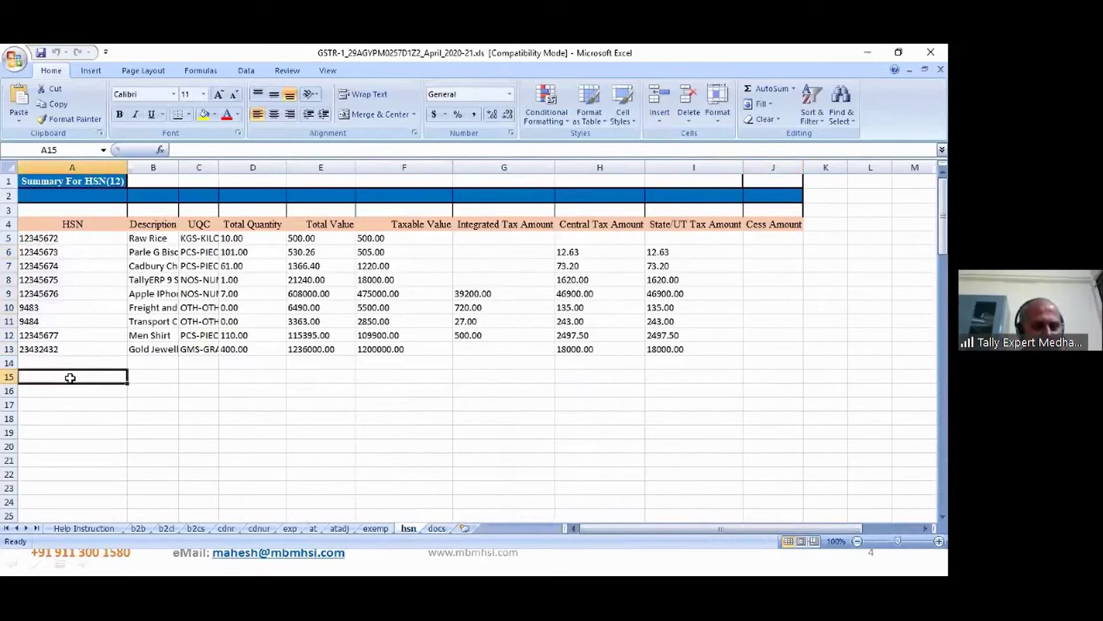
# Check the docs sheet: outward invoices 1–10 totalling 10, inward unregistered 1–7 totalling 3
pyautogui.click(437, 528)
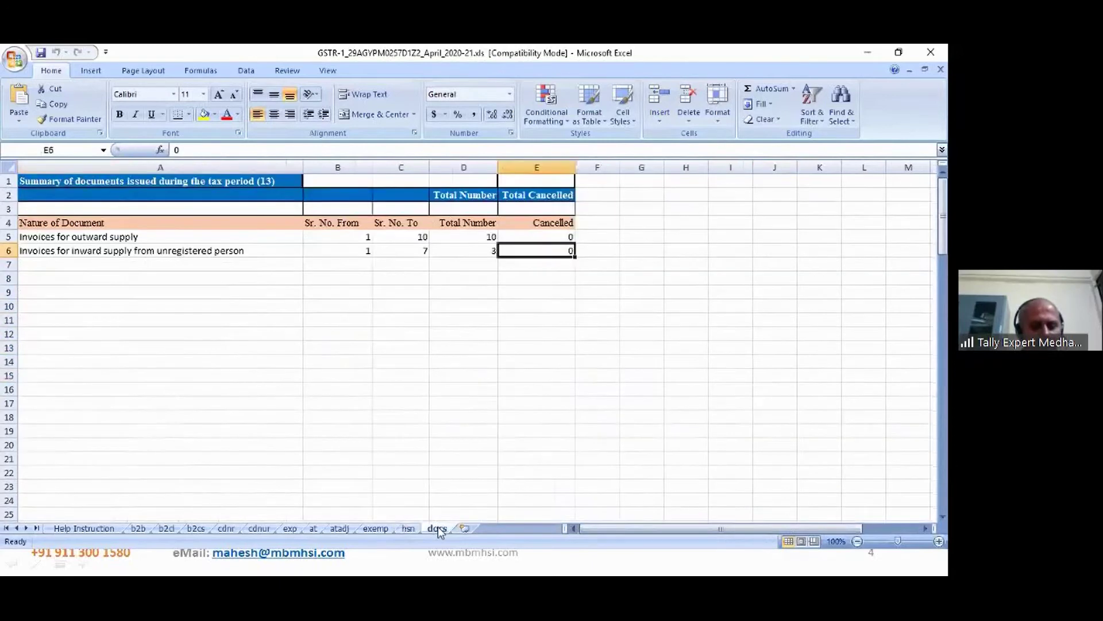
pyautogui.click(41, 239)
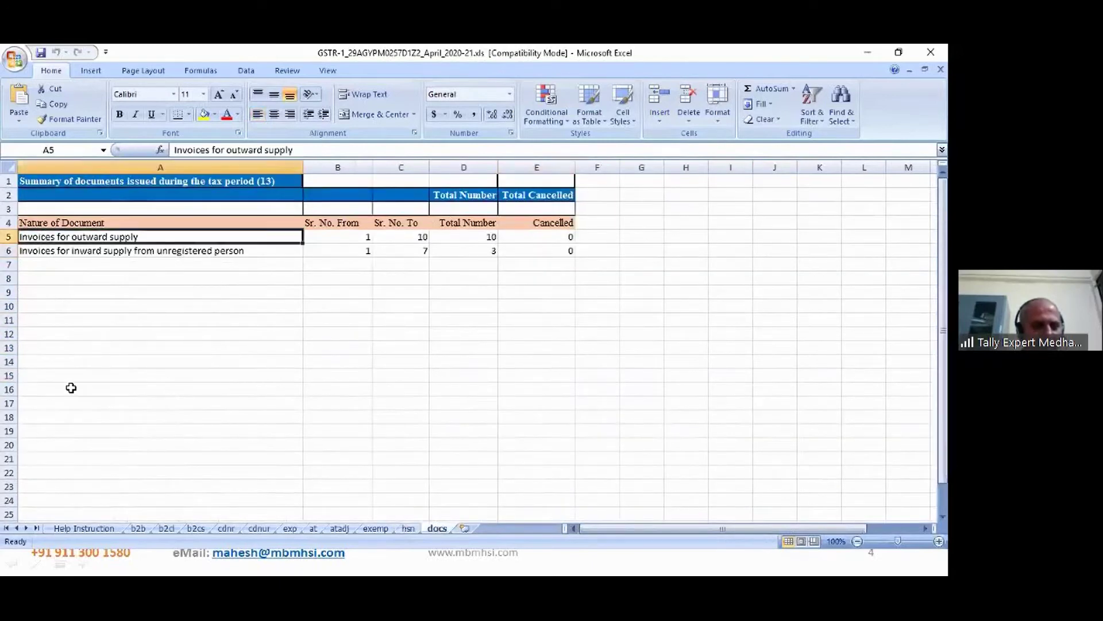
pyautogui.press('Right')
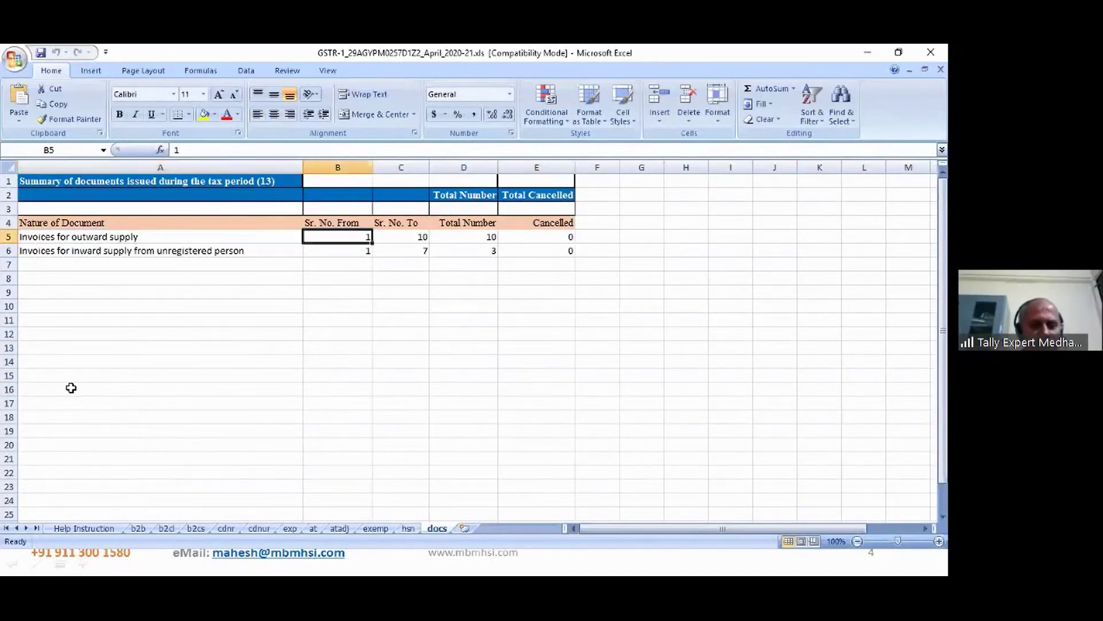
pyautogui.press('Right')
pyautogui.press('Right')
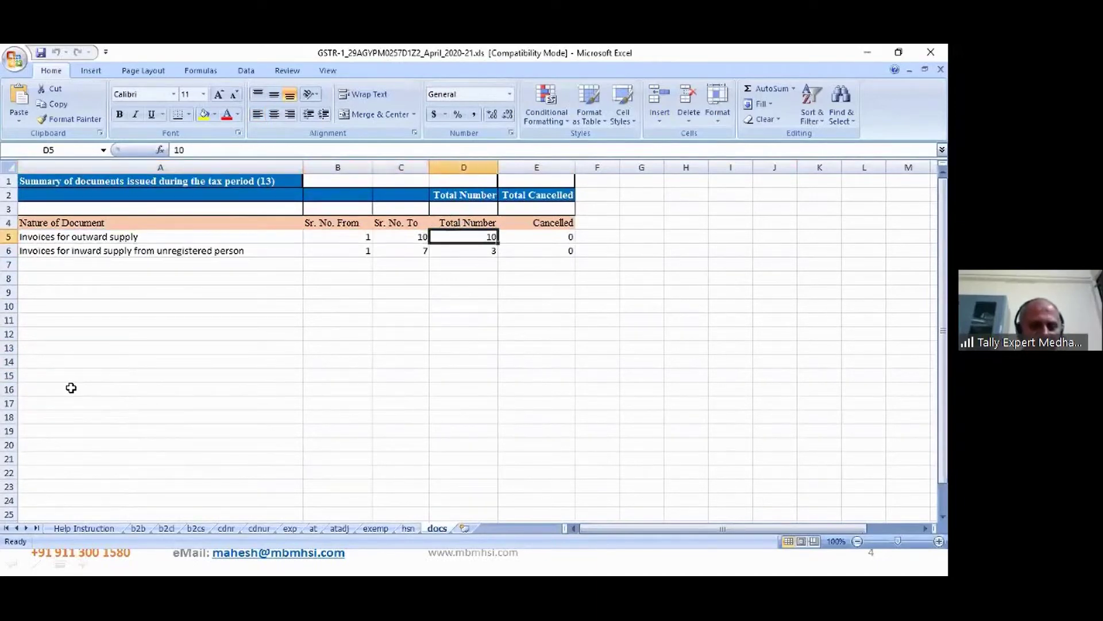
pyautogui.press('Left')
pyautogui.press('Left')
pyautogui.press('Left')
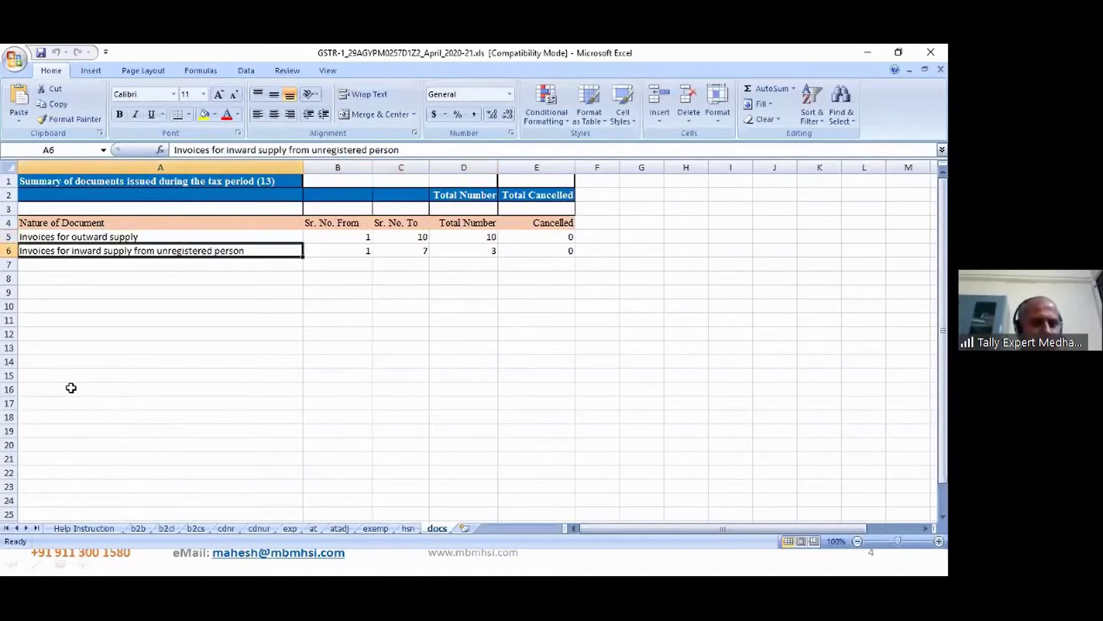
pyautogui.press('Right')
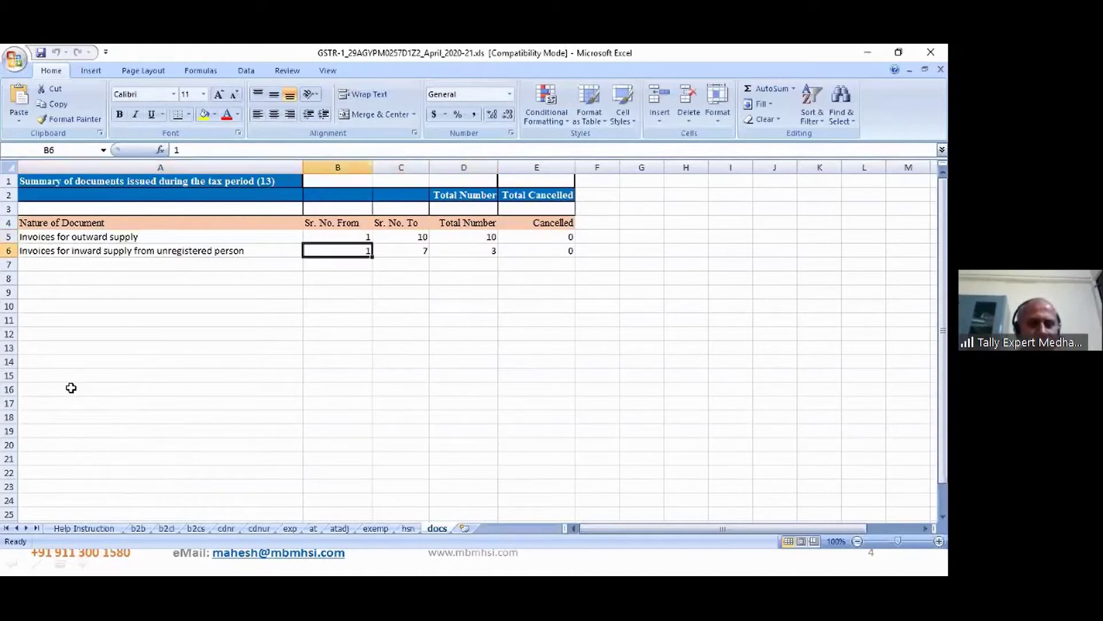
pyautogui.press('Right')
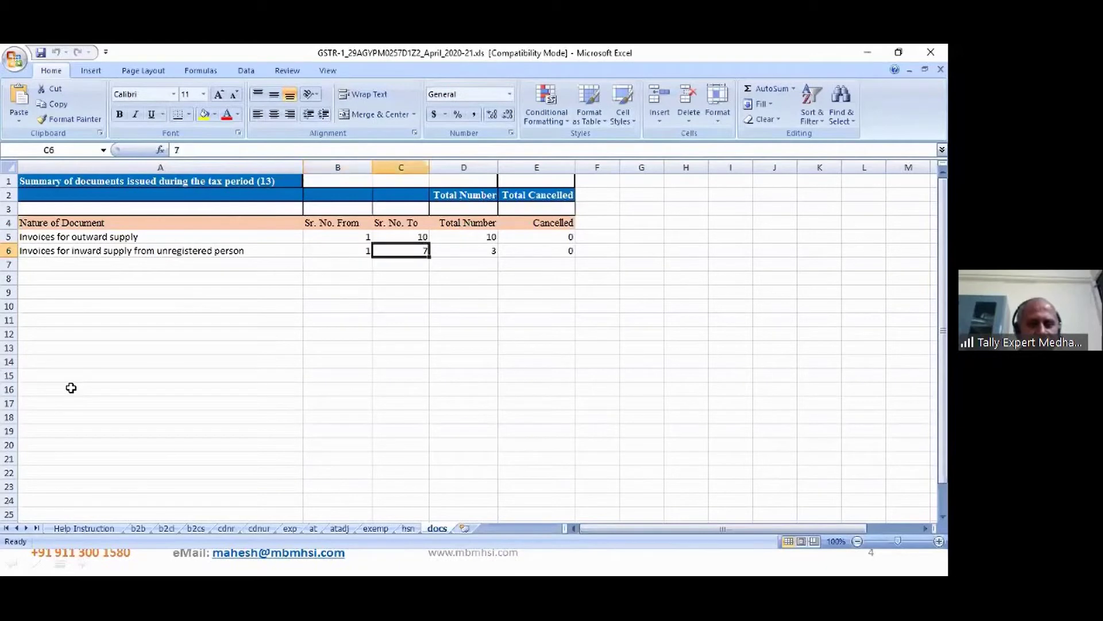
pyautogui.press('Right')
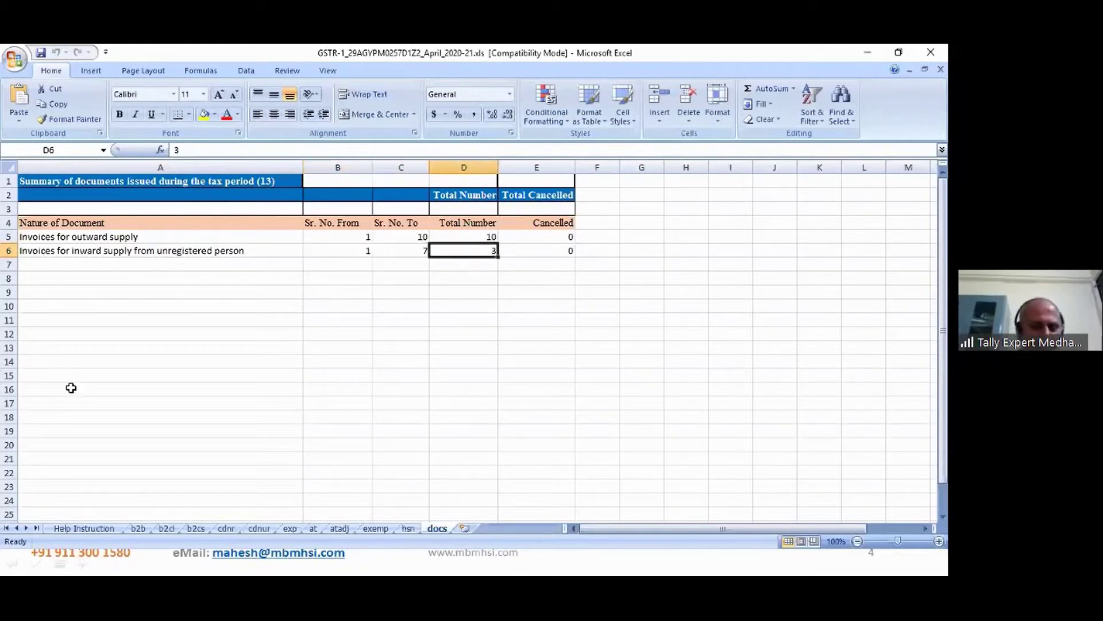
pyautogui.press('Left')
pyautogui.press('Left')
pyautogui.press('Left')
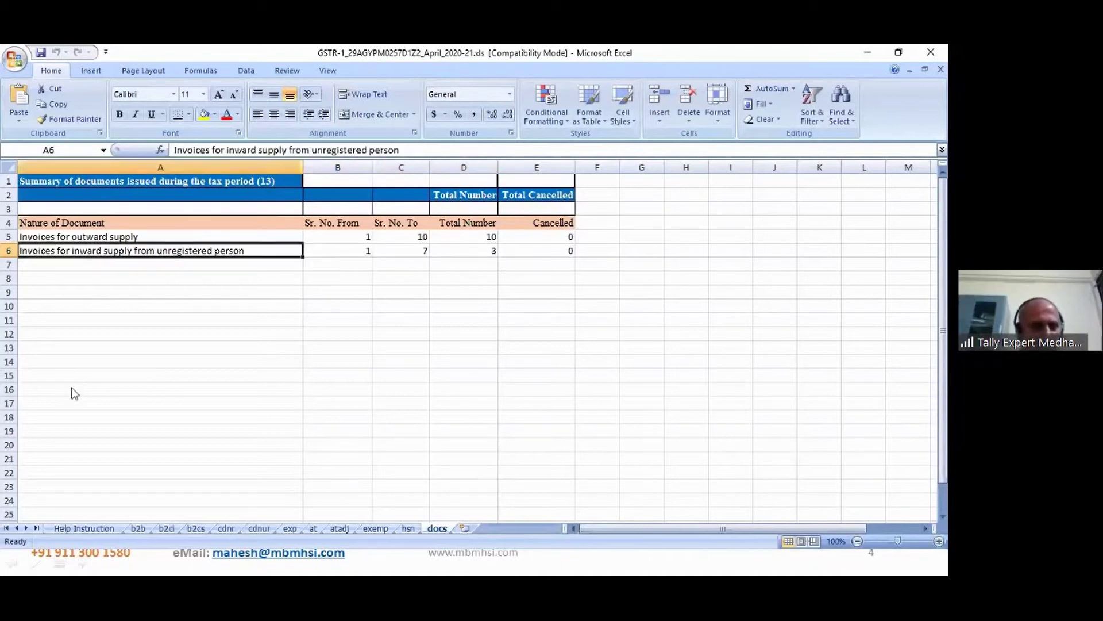
pyautogui.press('Up')
pyautogui.press('Up')
pyautogui.press('Up')
pyautogui.press('Up')
pyautogui.press('Up')
pyautogui.press('Down')
pyautogui.press('Down')
pyautogui.press('Down')
pyautogui.press('Down')
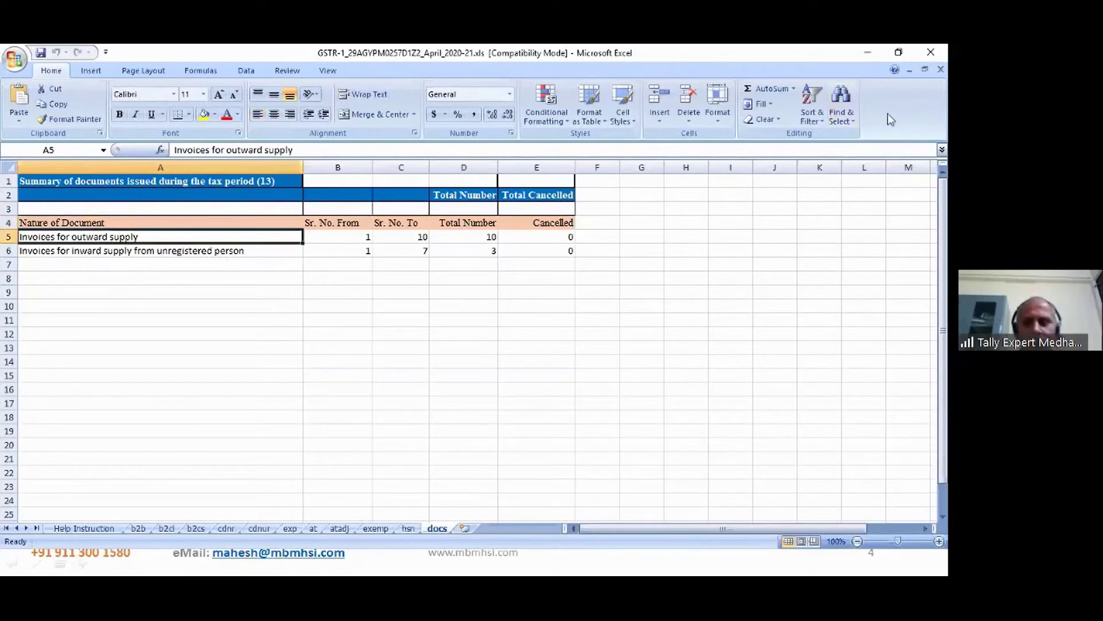
# Close the Excel workbook and set Tally's April 2020 GSTR-1 export to JSON (Data Interchange)
pyautogui.click(940, 70)
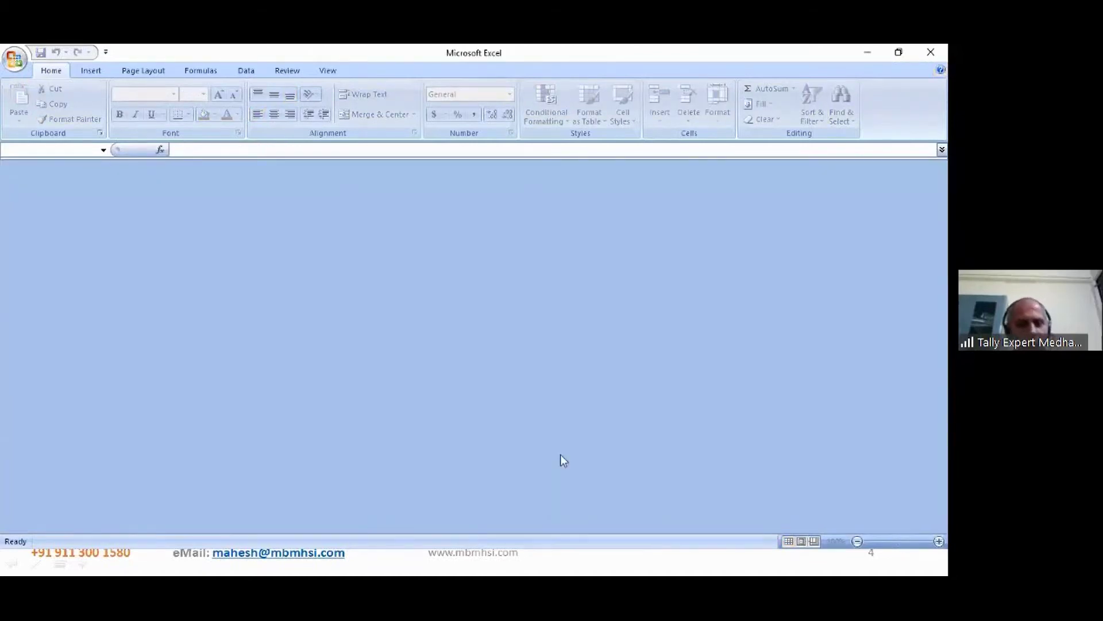
pyautogui.hotkey('alt', 'Tab')
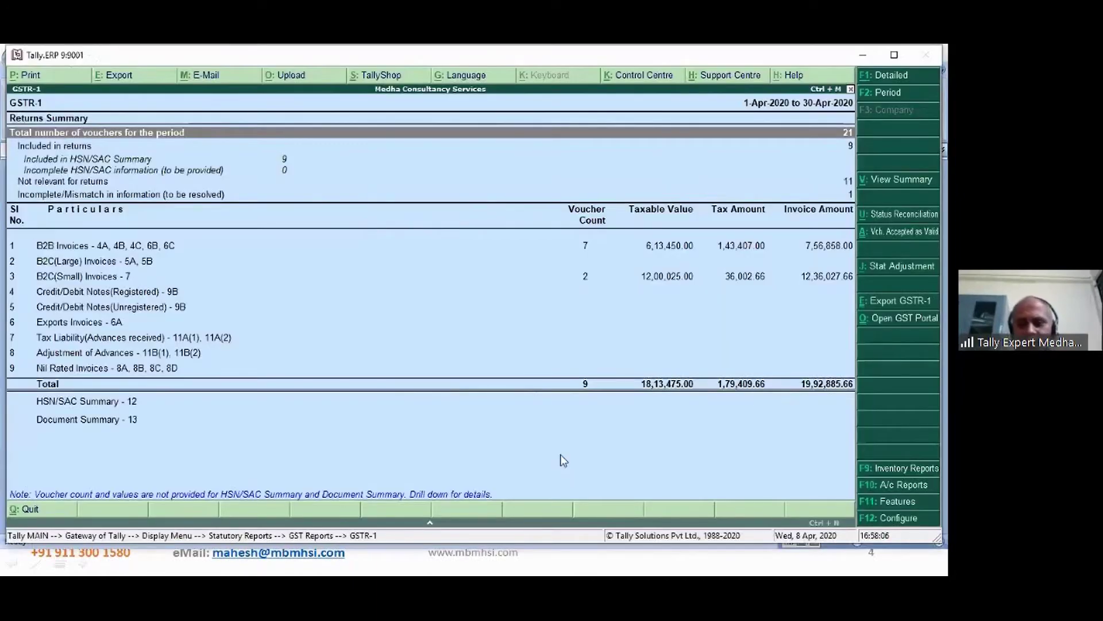
pyautogui.click(896, 305)
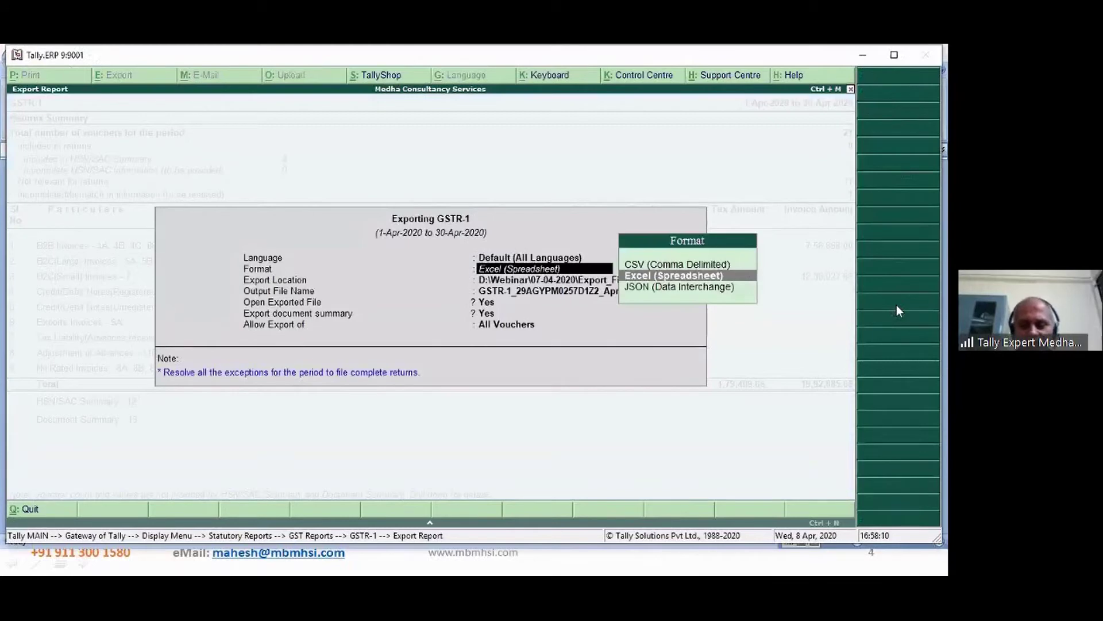
pyautogui.press('Down')
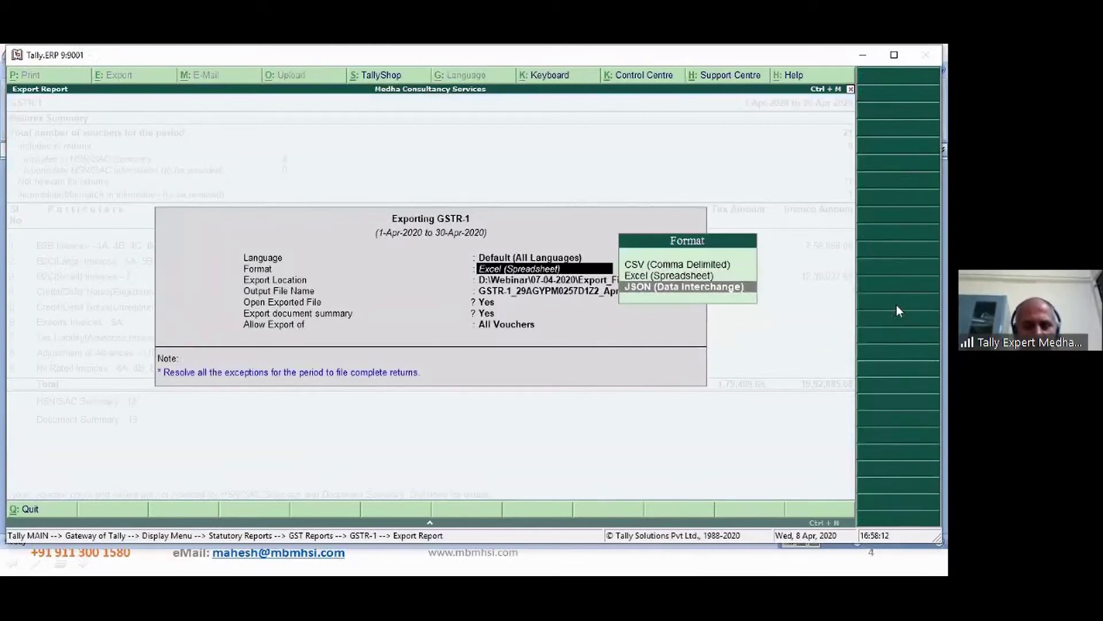
pyautogui.press('Return')
pyautogui.press('Return')
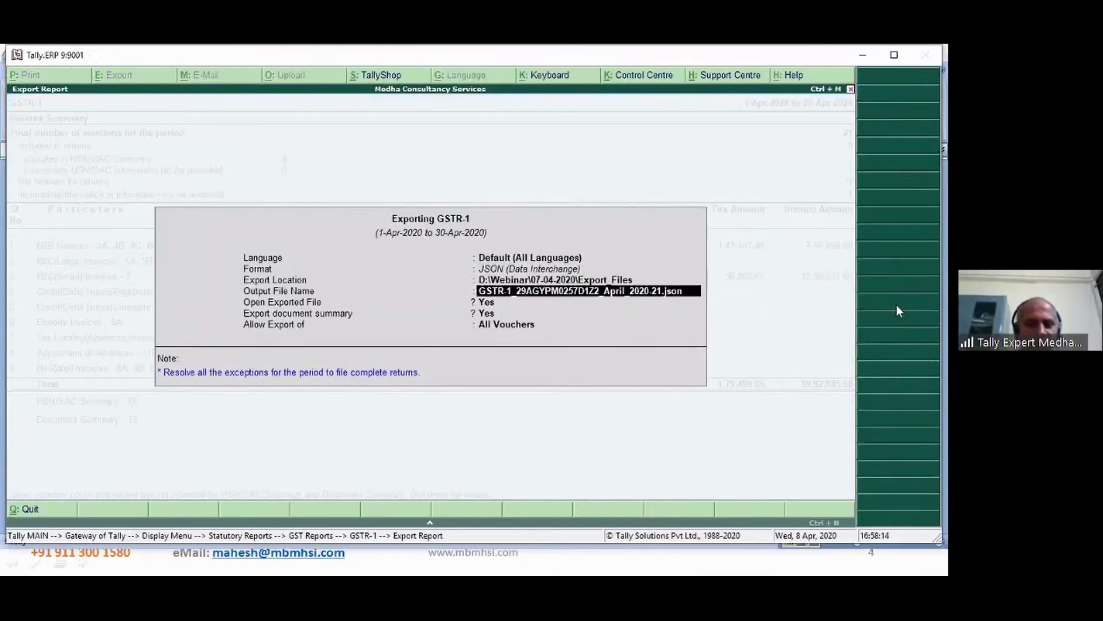
pyautogui.press('Return')
pyautogui.press('Return')
pyautogui.press('Return')
pyautogui.press('Return')
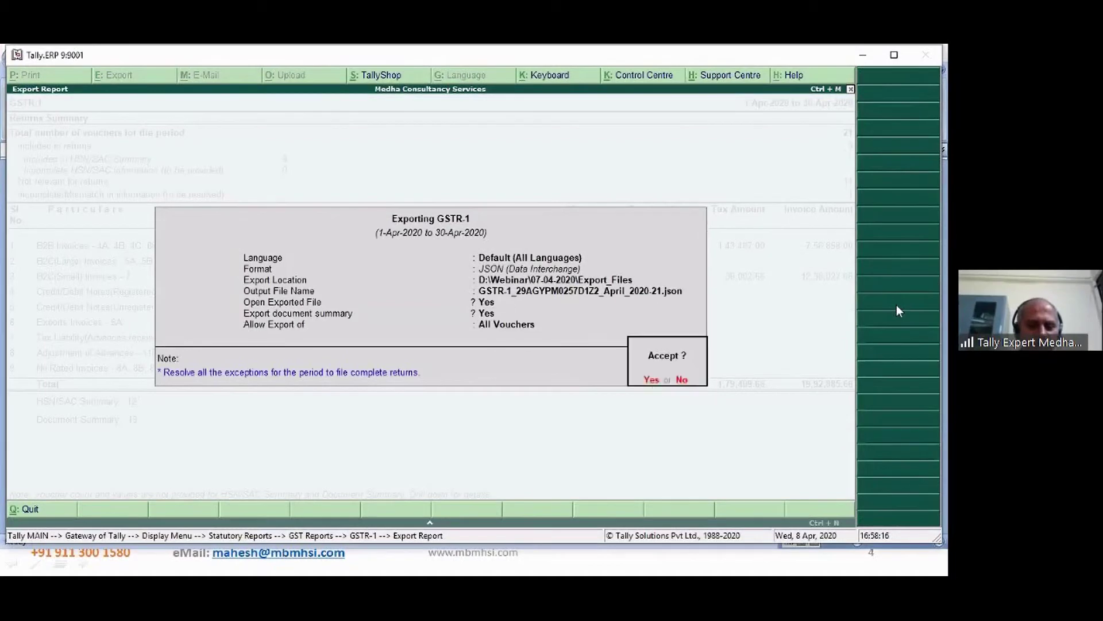
pyautogui.press('Return')
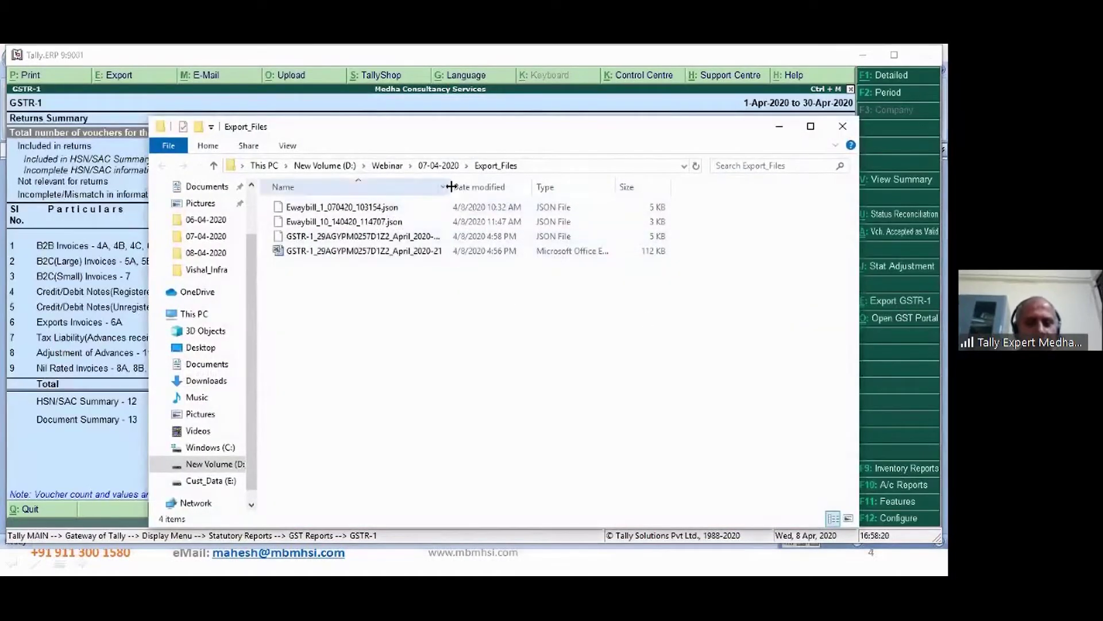
# Widen the Name column in Export_Files and select GSTR-1_…_April_2020-21.json
pyautogui.moveTo(451, 186)
pyautogui.mouseDown()
pyautogui.moveTo(499, 187)
pyautogui.moveTo(469, 187)
pyautogui.mouseUp()
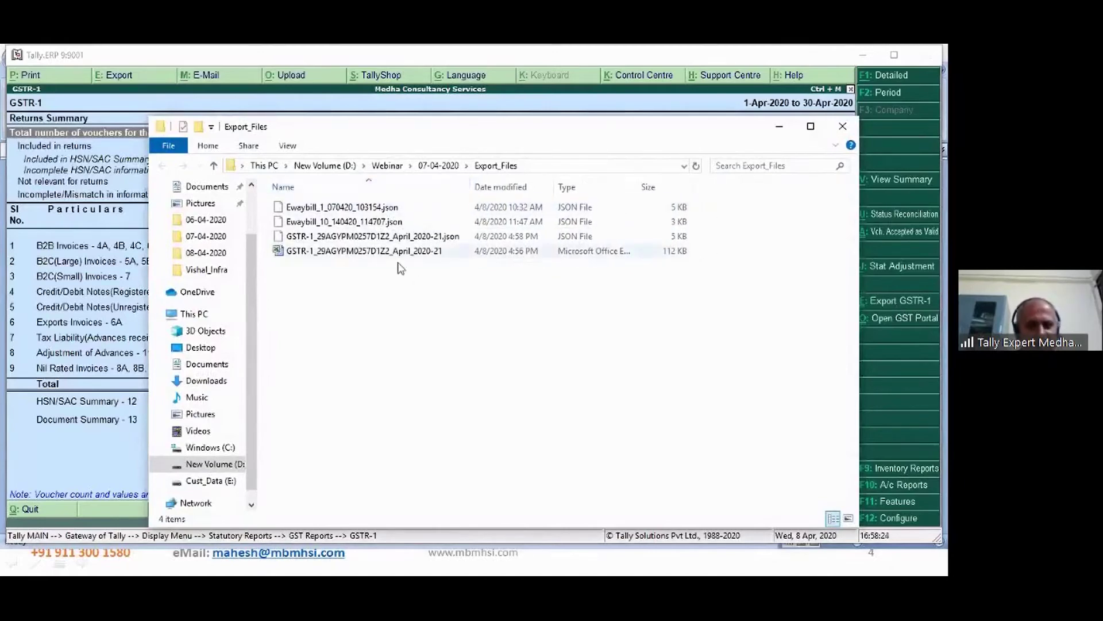
pyautogui.click(411, 238)
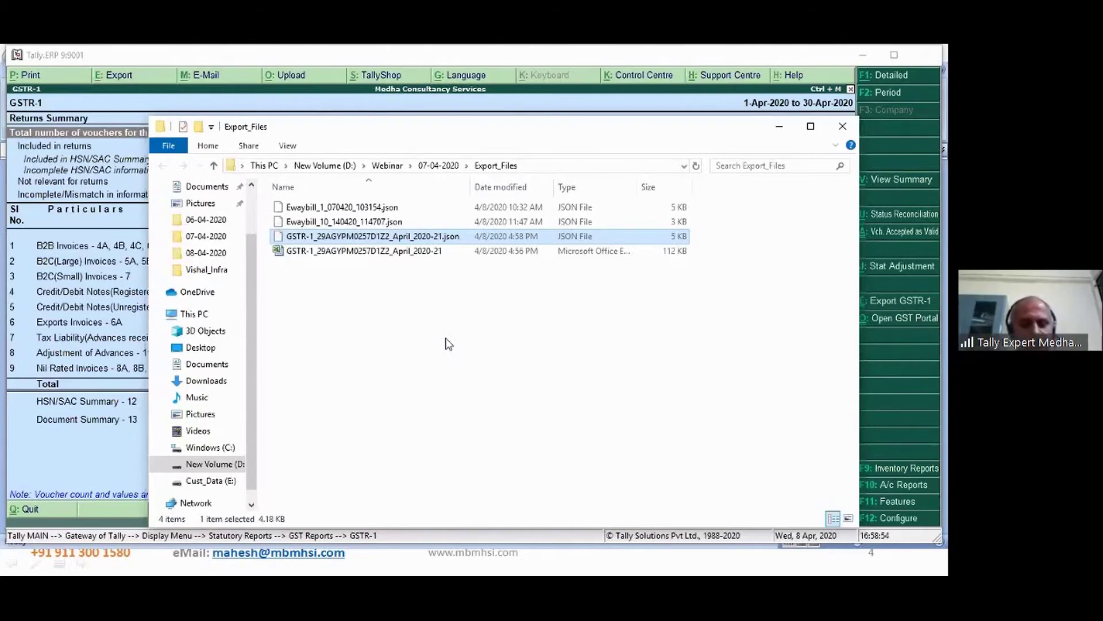
pyautogui.hotkey('alt', 'Tab')
pyautogui.press('Tab')
pyautogui.press('Tab')
pyautogui.press('Escape')
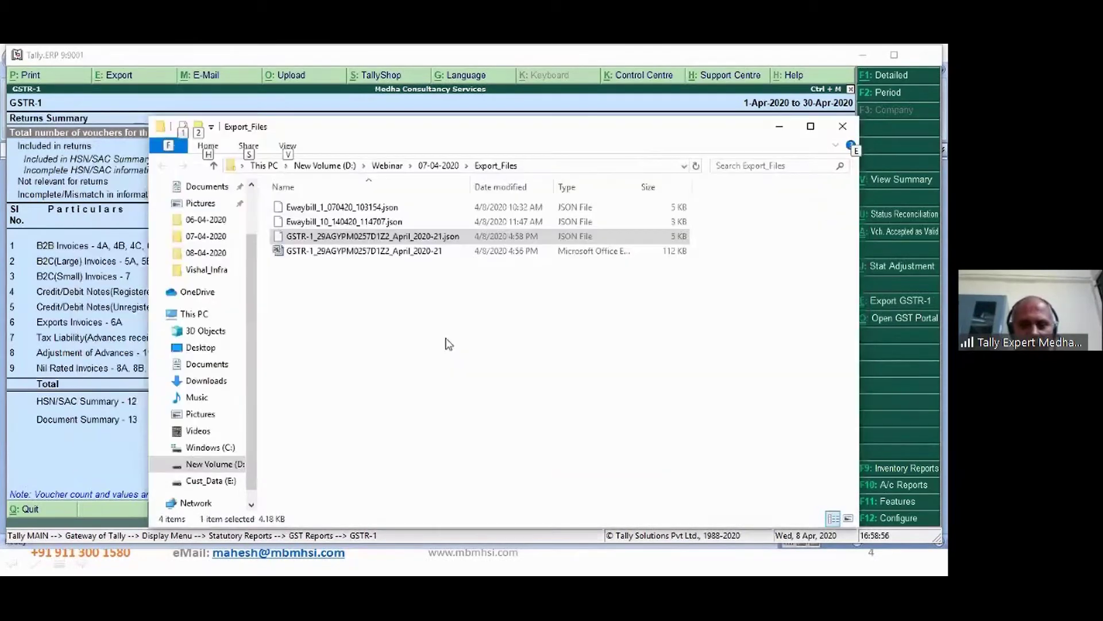
# Generate the GSTR-2A Excel file on the GST portal, try downloading it, and close the failed download page
pyautogui.hotkey('alt', 'Tab')
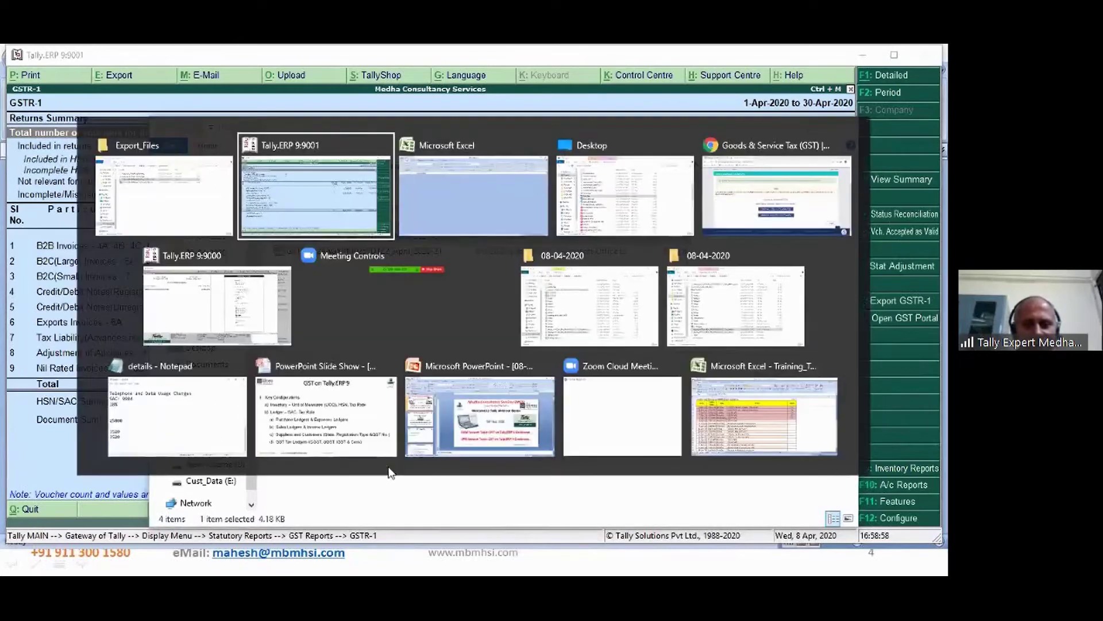
pyautogui.press('Tab')
pyautogui.press('Tab')
pyautogui.press('Tab')
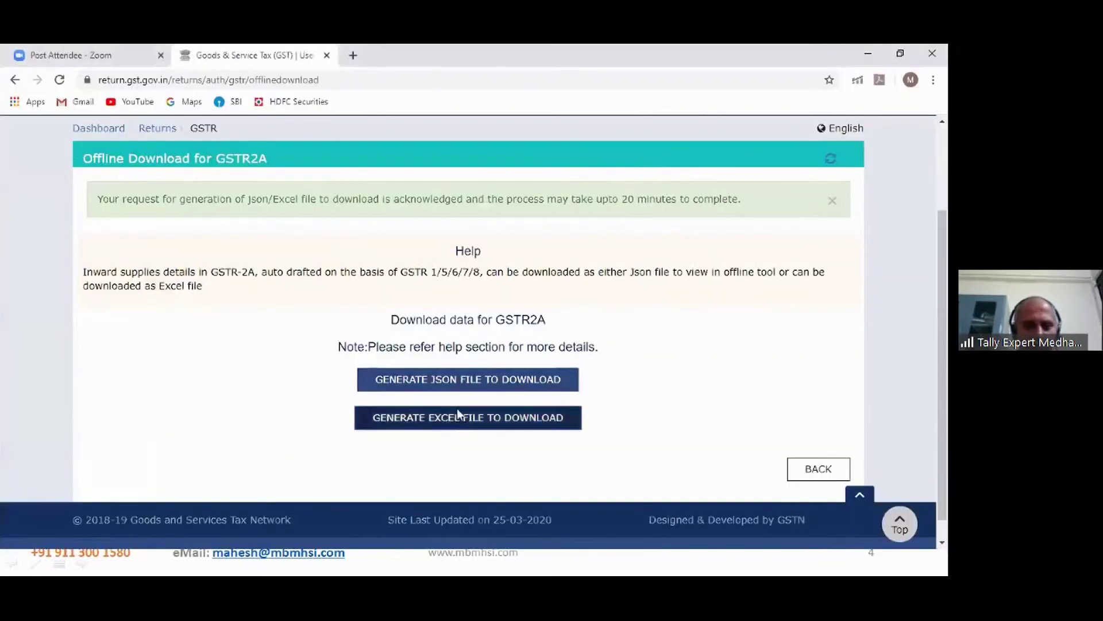
pyautogui.click(457, 410)
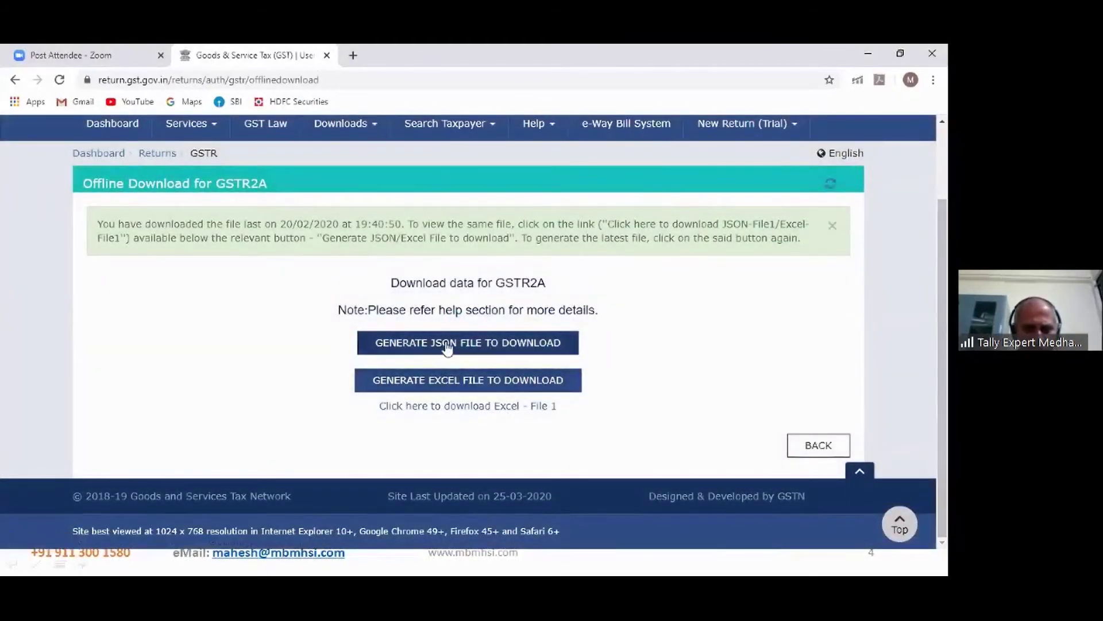
pyautogui.click(447, 407)
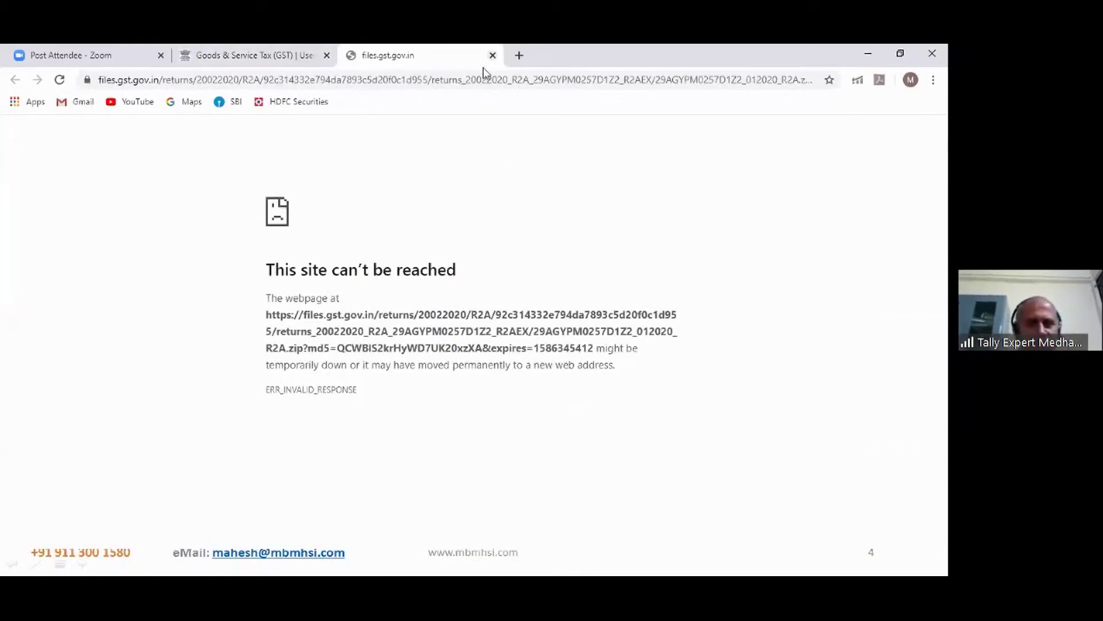
pyautogui.hotkey('ctrl', 'w')
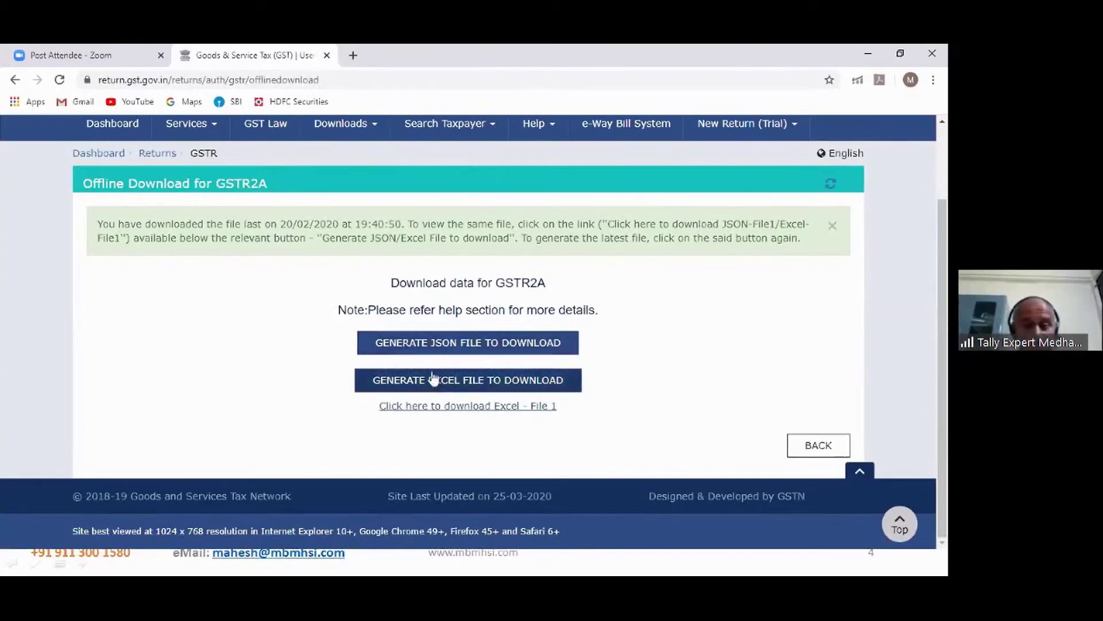
# Request the GSTR-2A data as an Excel file again, then return to File Returns for March 2019-20
pyautogui.click(443, 350)
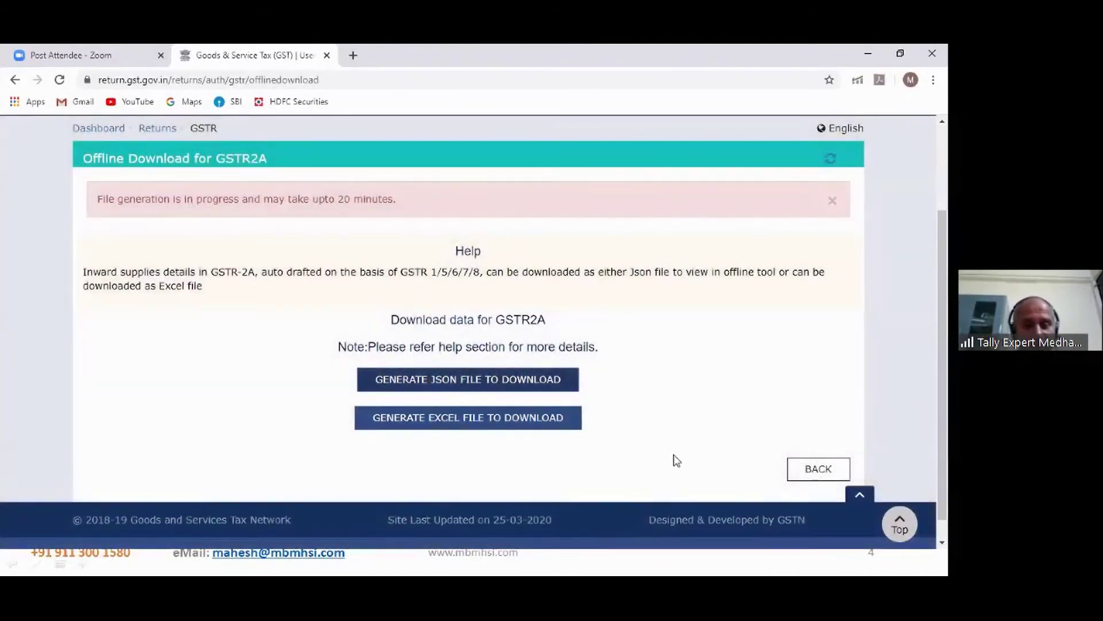
pyautogui.click(535, 427)
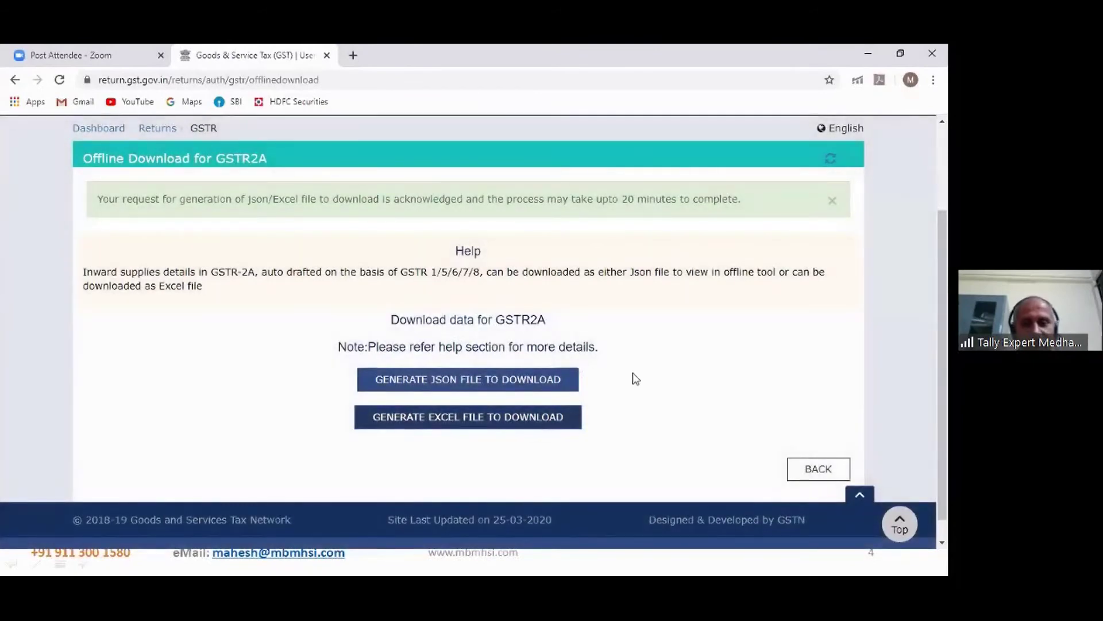
pyautogui.scroll(1, 946, 247)
pyautogui.scroll(2, 946, 247)
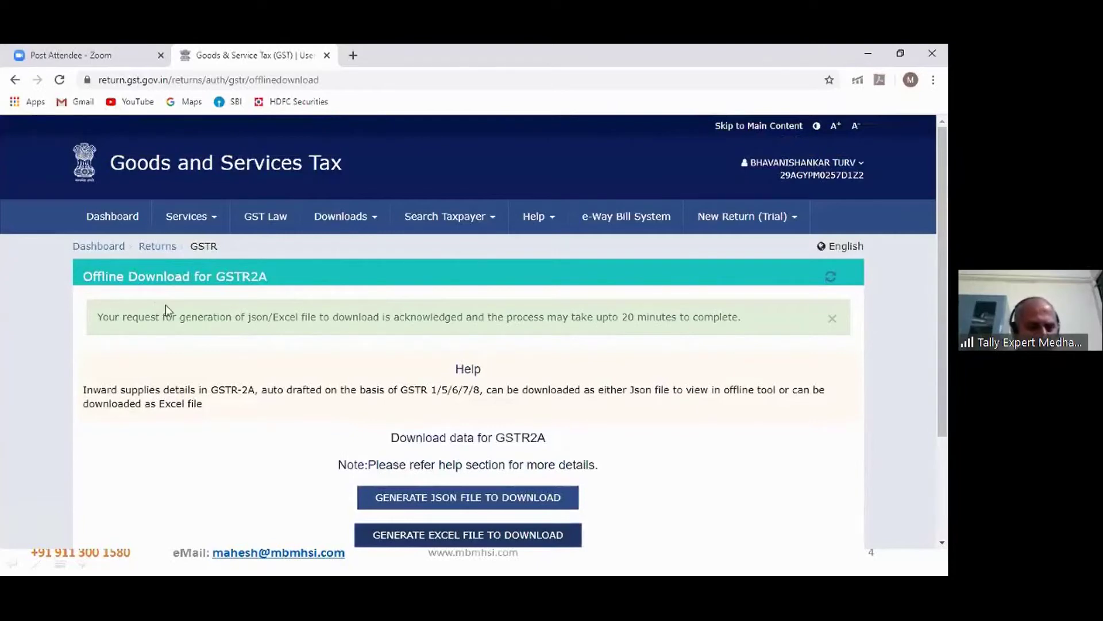
pyautogui.click(148, 250)
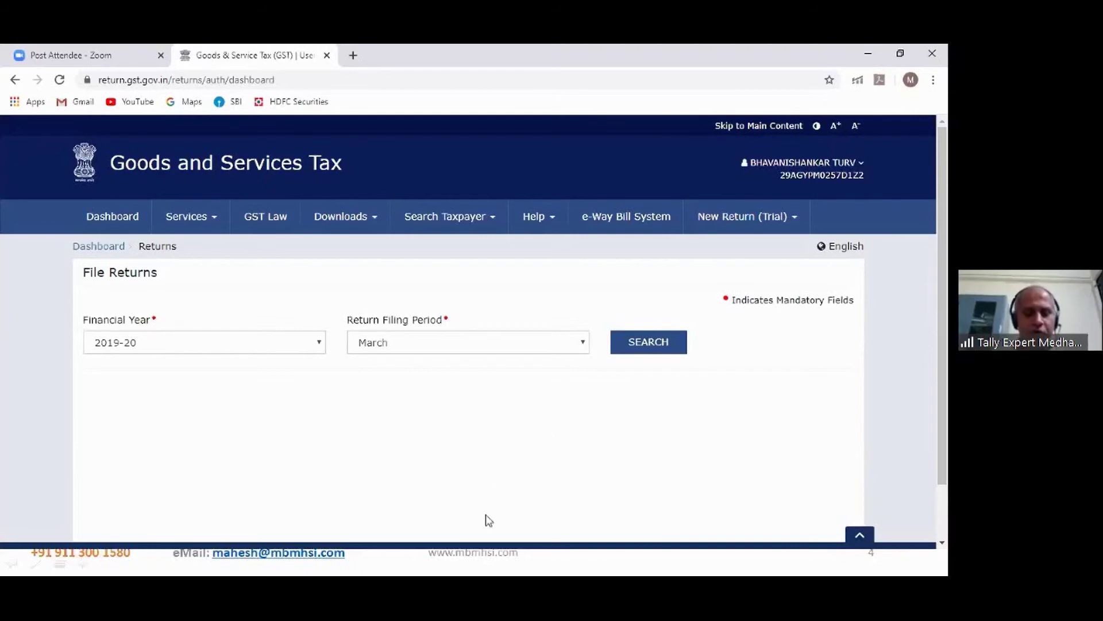
# Review Tally's March 2020 GSTR-1 (184 vouchers, 2,67,715.94 taxable) via Display > Statutory Reports > GST Reports
pyautogui.hotkey('alt', 'Tab')
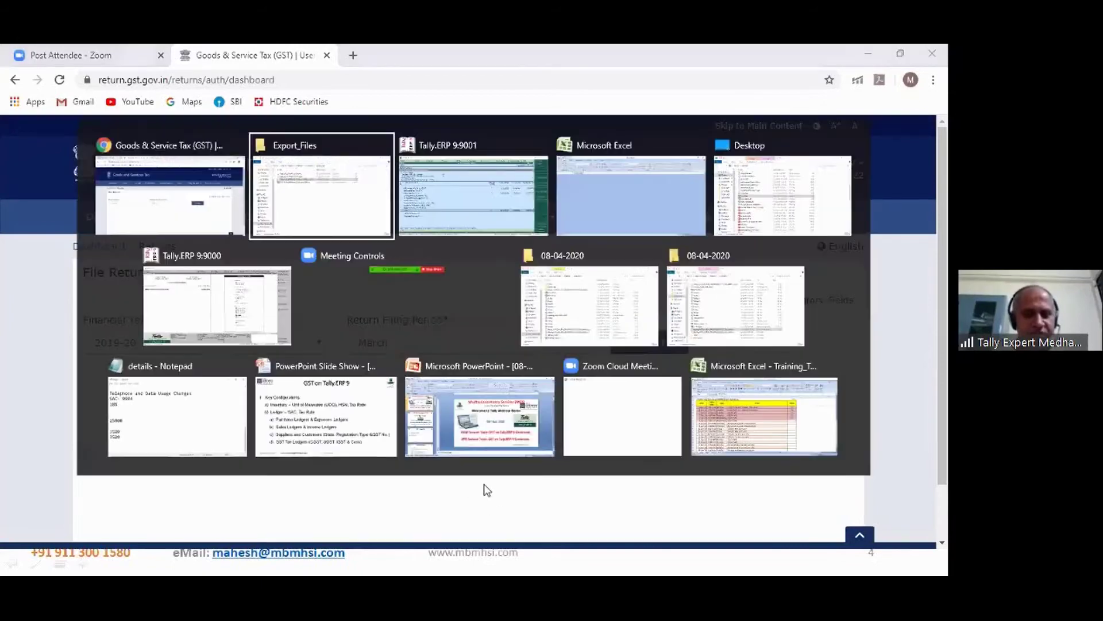
pyautogui.hotkey('alt', 'Tab')
pyautogui.hotkey('alt', 'Tab')
pyautogui.hotkey('alt', 'Tab')
pyautogui.hotkey('alt', 'Tab')
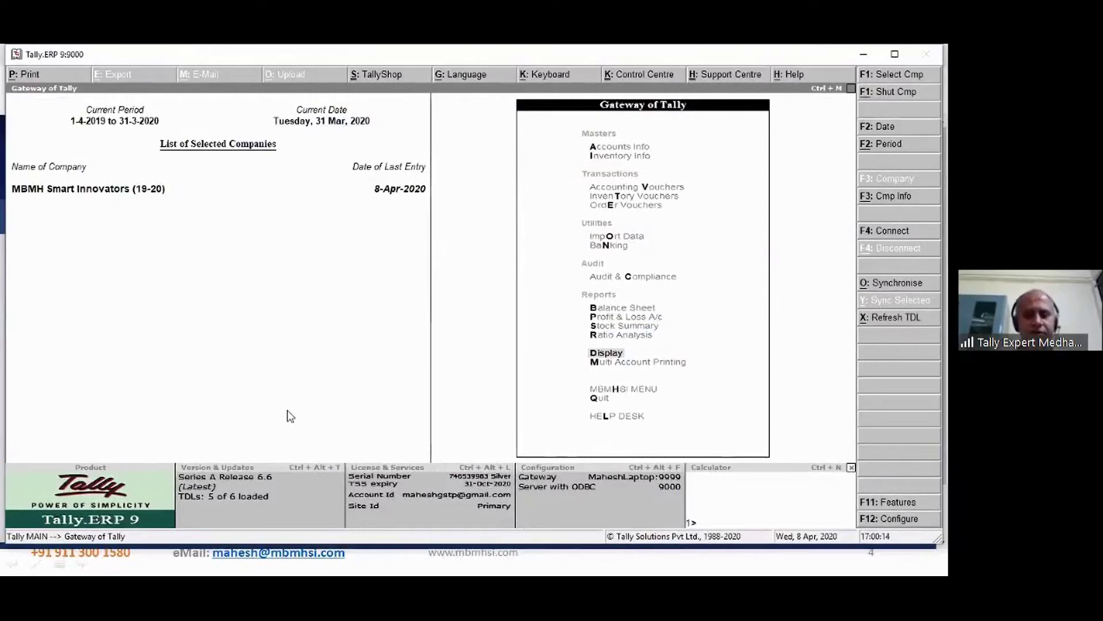
pyautogui.click(616, 356)
pyautogui.press('Down')
pyautogui.press('Down')
pyautogui.press('Down')
pyautogui.press('Down')
pyautogui.press('Down')
pyautogui.press('Down')
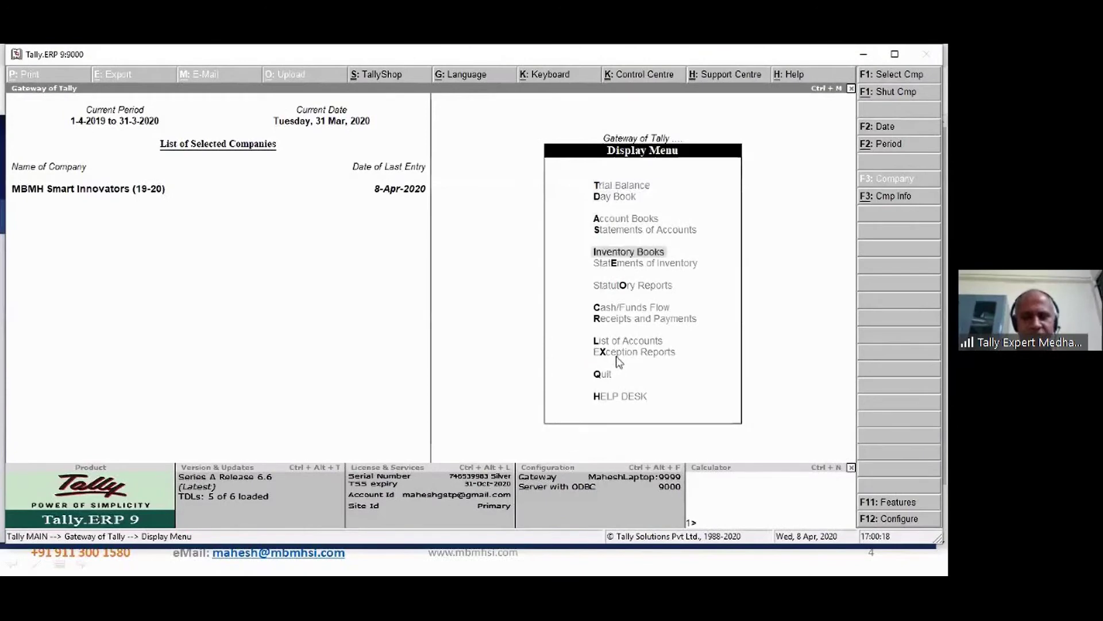
pyautogui.press('Return')
pyautogui.press('Return')
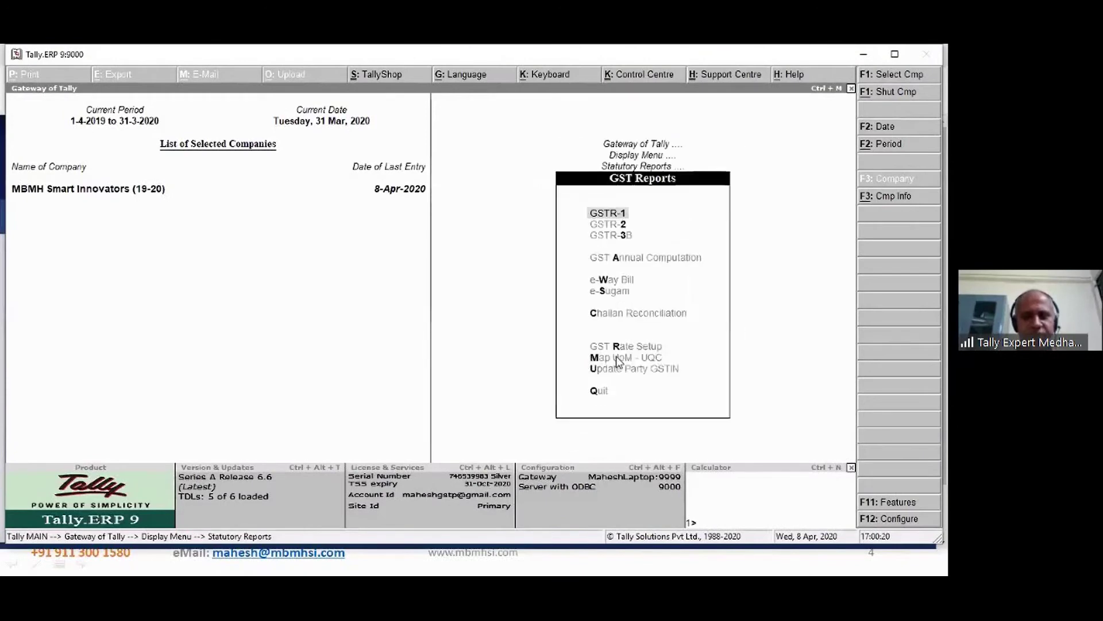
pyautogui.press('Return')
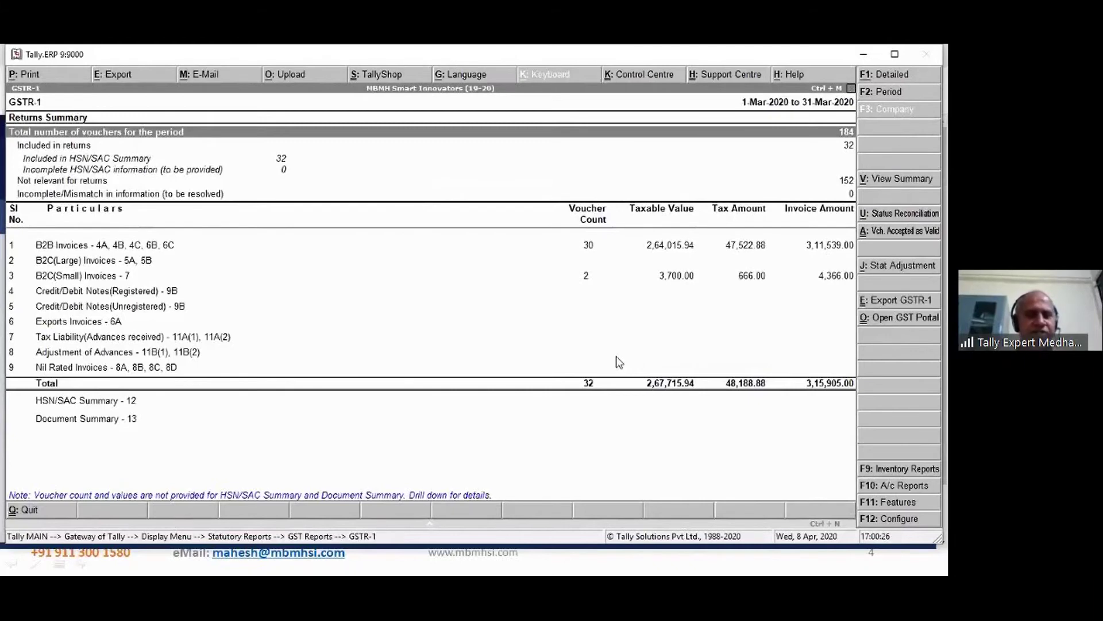
pyautogui.press('Down')
pyautogui.press('Down')
pyautogui.press('Down')
pyautogui.press('Down')
pyautogui.press('Down')
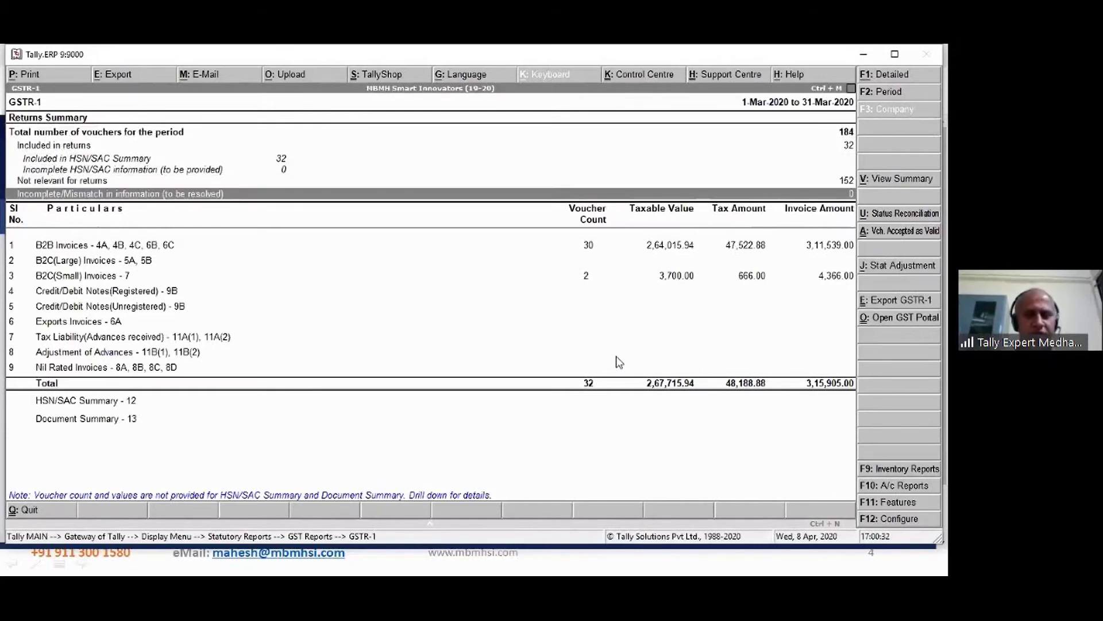
pyautogui.press('Escape')
pyautogui.press('Escape')
pyautogui.press('Escape')
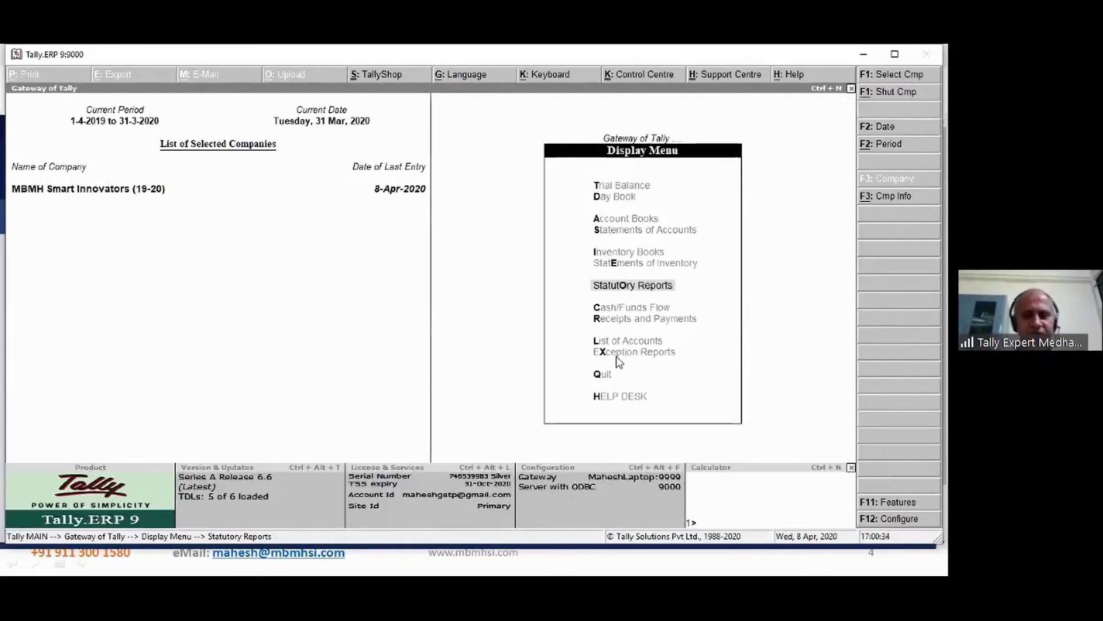
# Browse the March 2020 sales vouchers, totalling 3,15,905.00, in the Sales Register
pyautogui.press('a')
pyautogui.press('s')
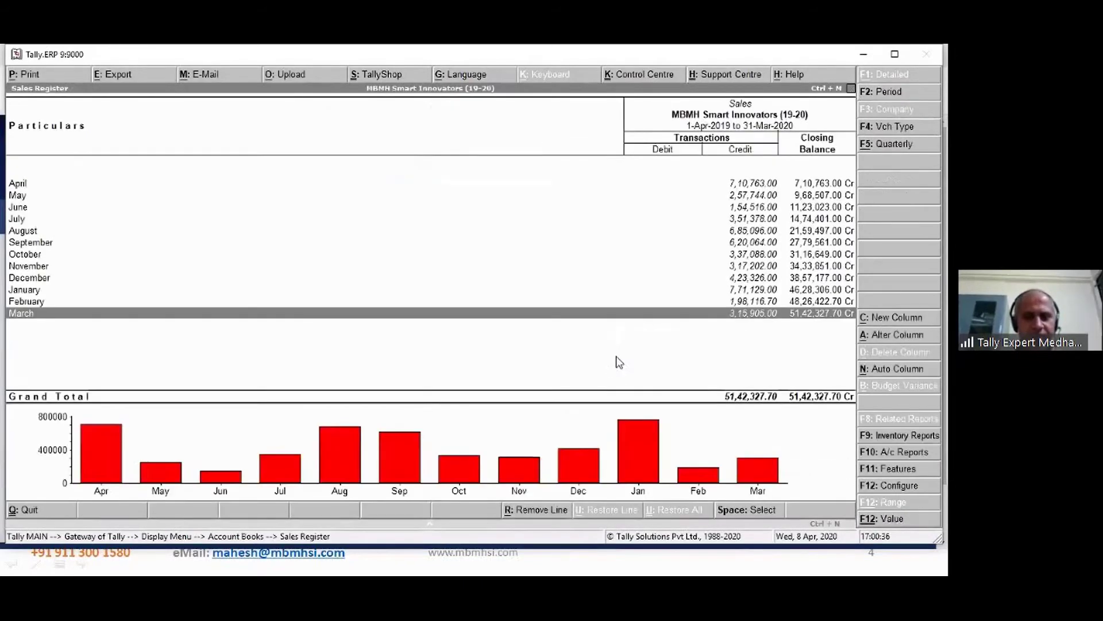
pyautogui.press('Return')
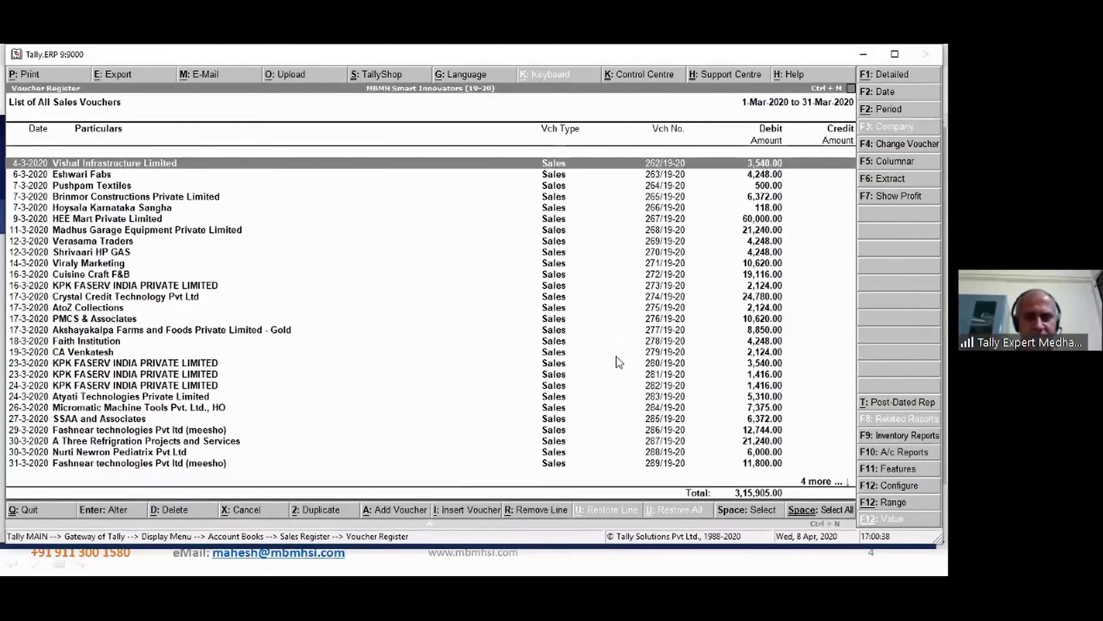
pyautogui.press('pagedown')
pyautogui.press('pagedown')
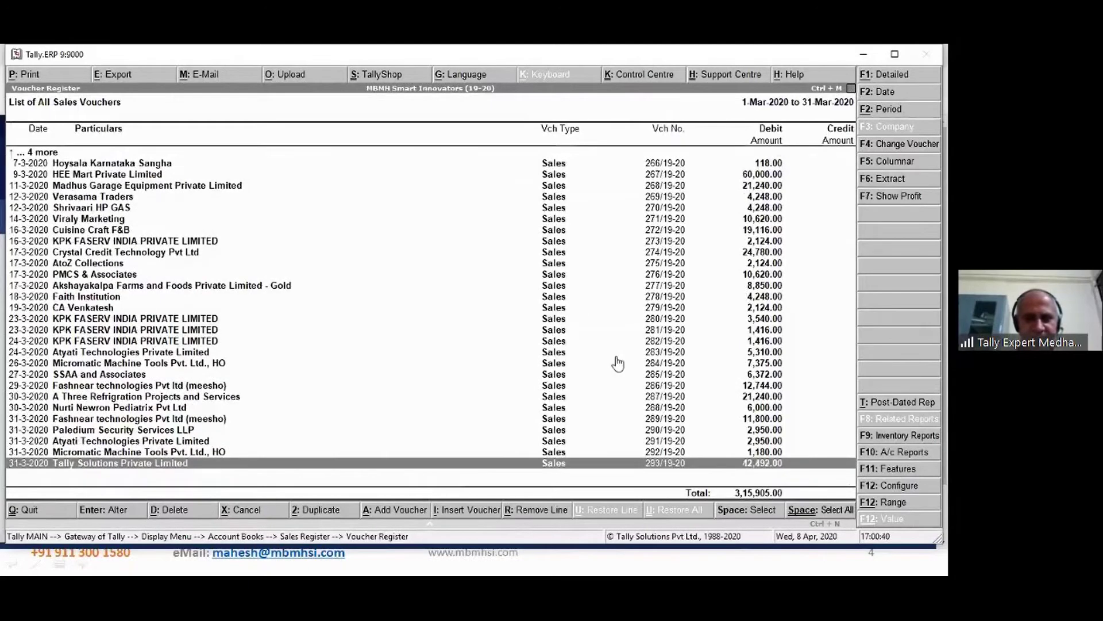
pyautogui.press('pageup')
pyautogui.press('pageup')
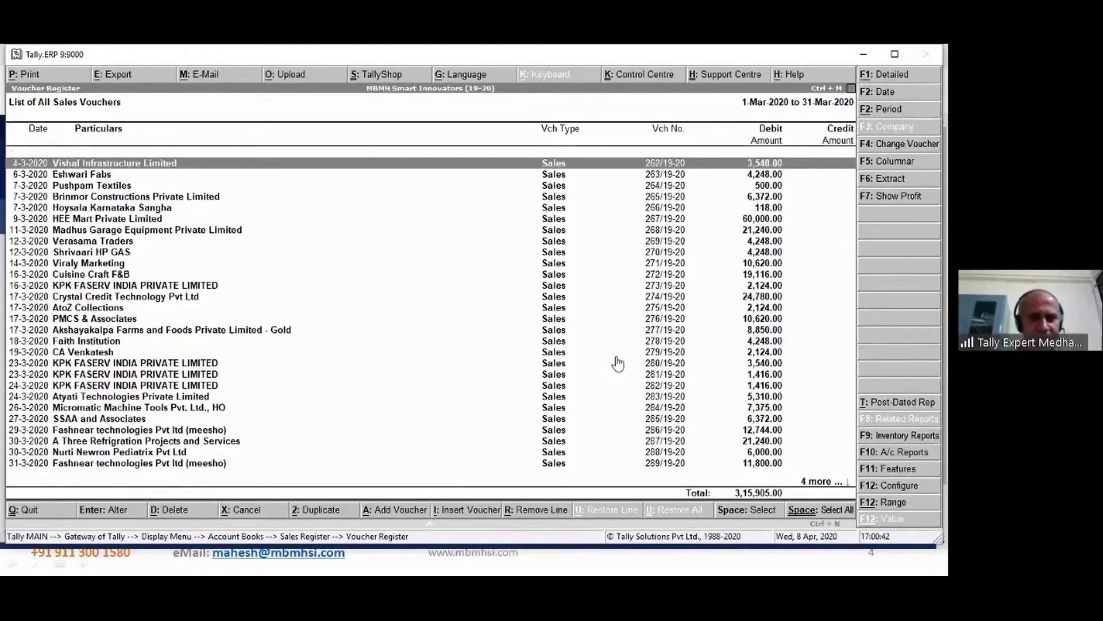
pyautogui.press('Escape')
pyautogui.press('Escape')
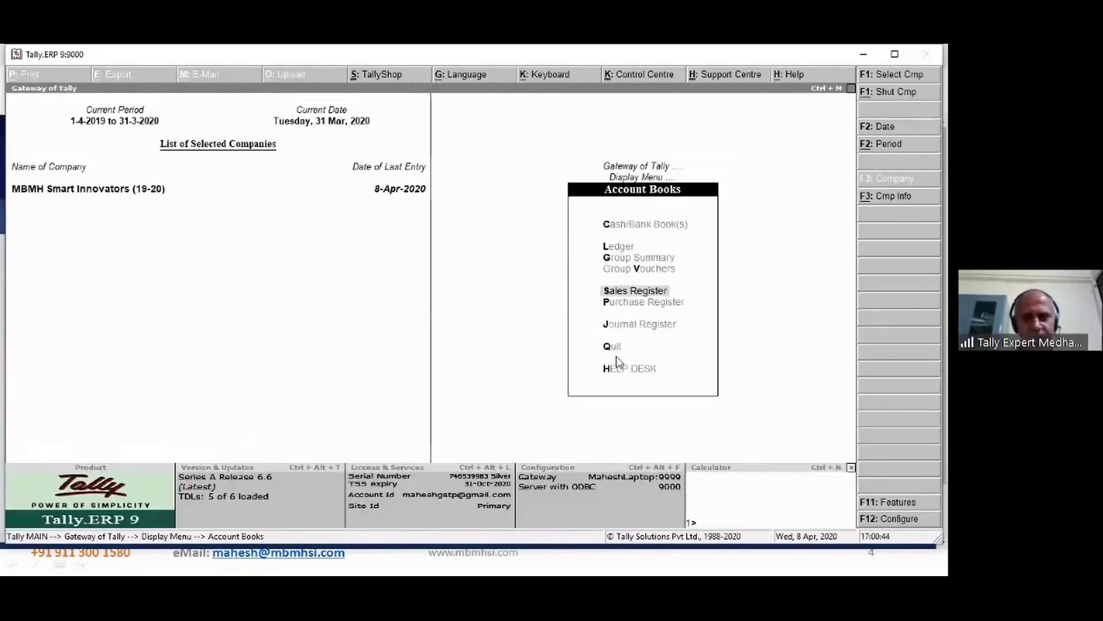
pyautogui.press('Escape')
# Go back to Statutory Reports > GST Reports in the Display Menu
pyautogui.press('Down')
pyautogui.press('Down')
pyautogui.press('Down')
pyautogui.press('Down')
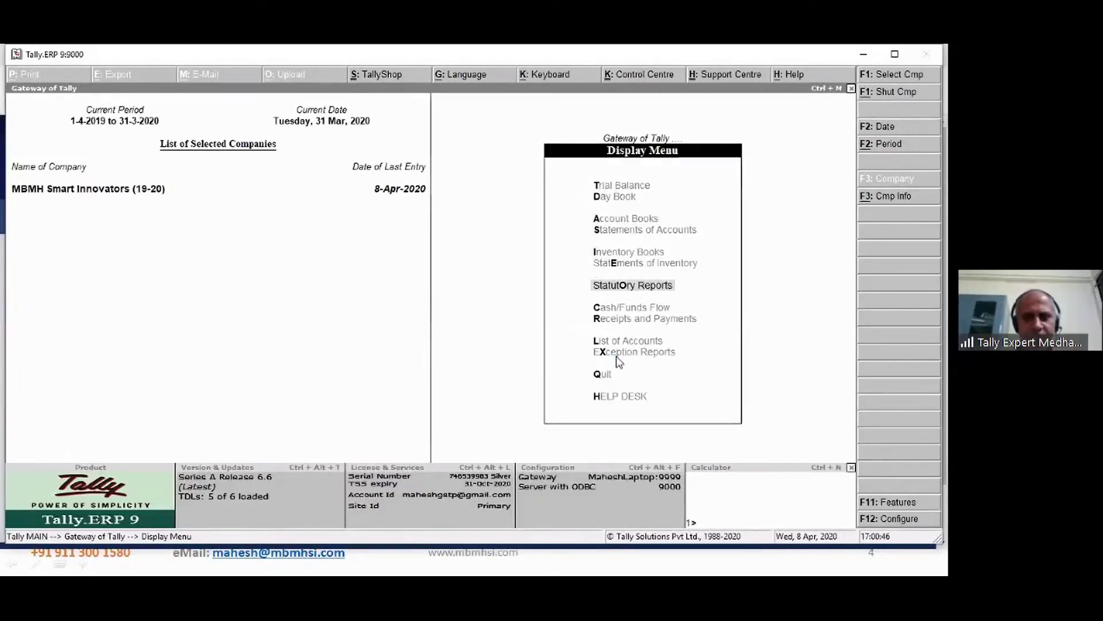
pyautogui.press('Return')
pyautogui.press('Return')
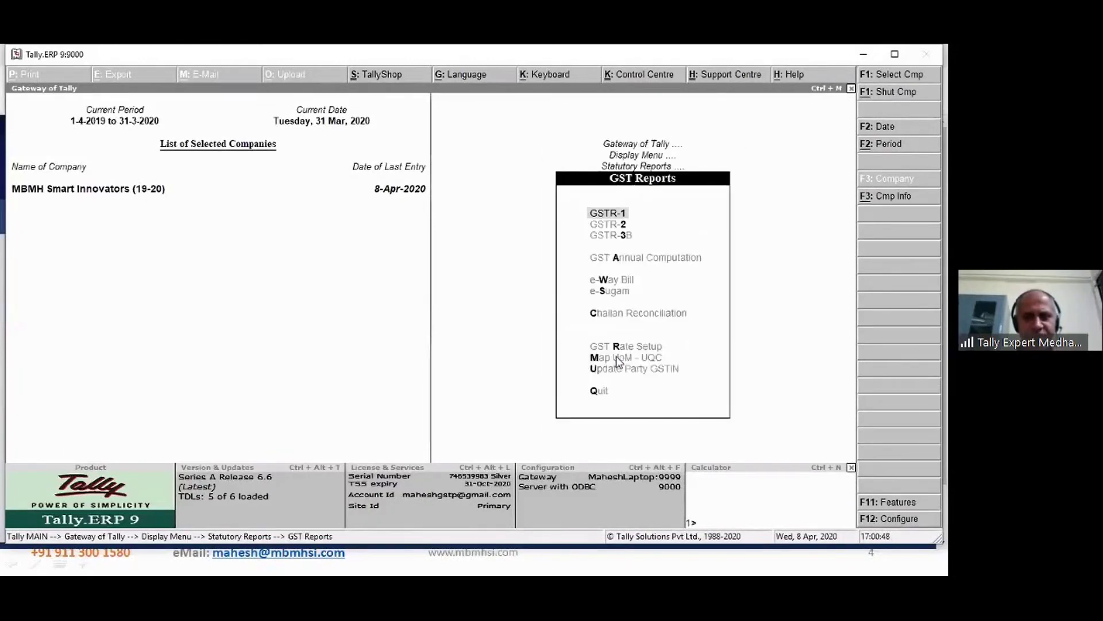
pyautogui.press('Return')
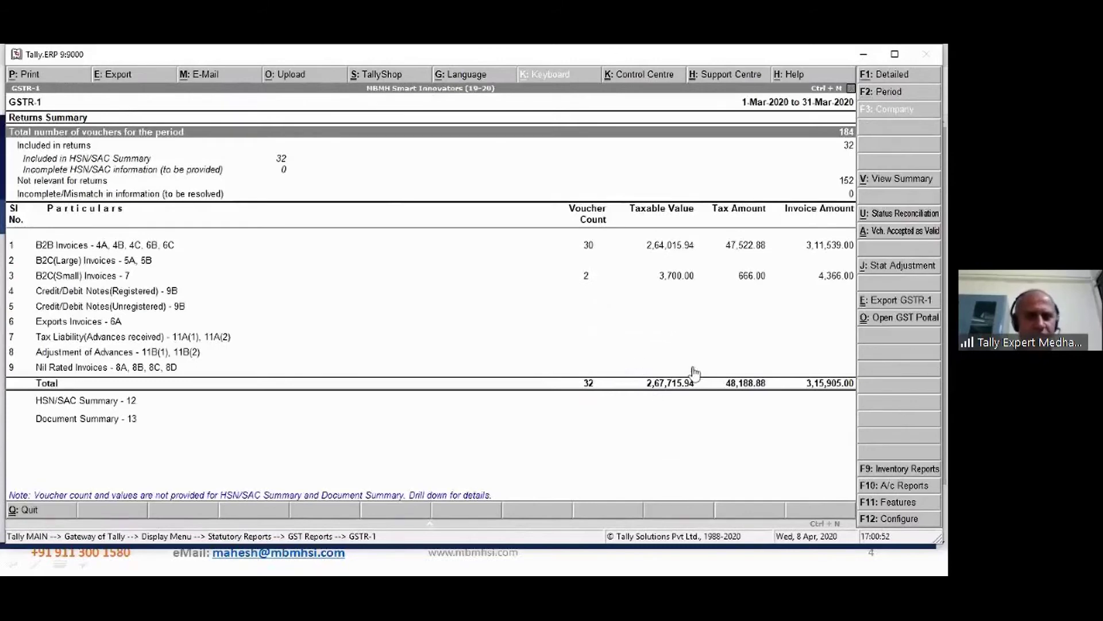
# Start the March GSTR-1 JSON export and browse File Explorer to D:\Webinar\08-04-2020
pyautogui.click(901, 301)
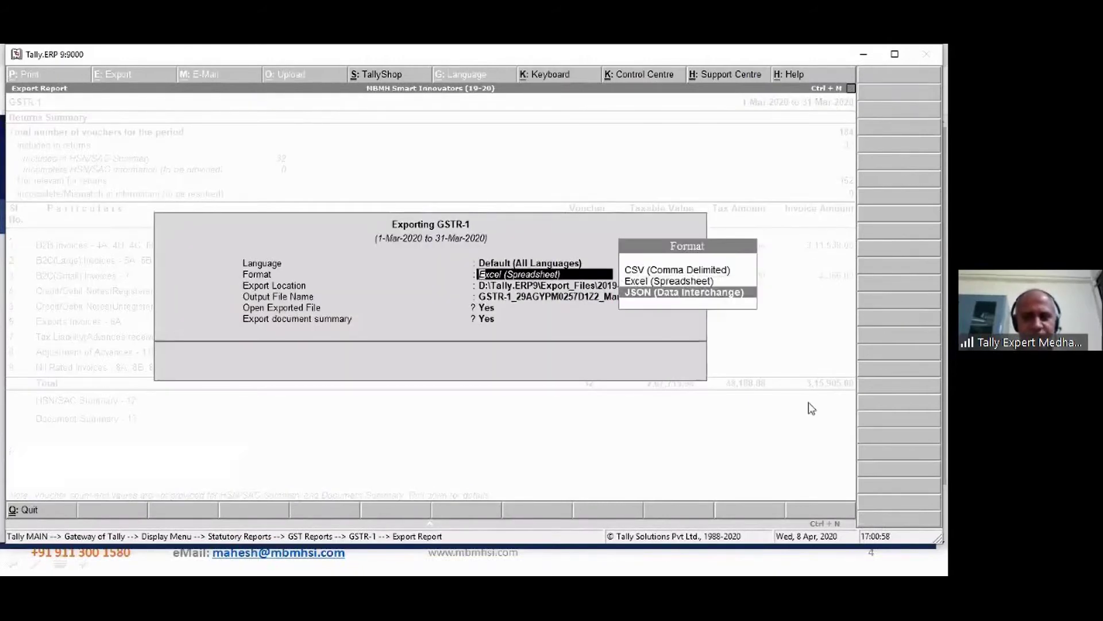
pyautogui.press('Return')
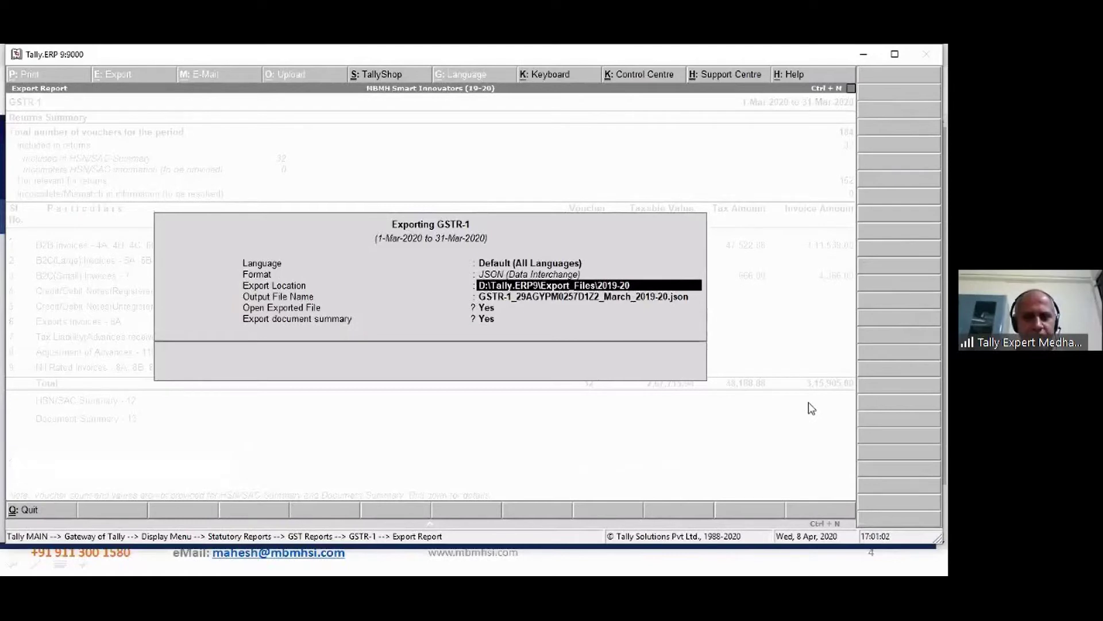
pyautogui.hotkey('alt', 'Tab')
pyautogui.hotkey('alt', 'Tab')
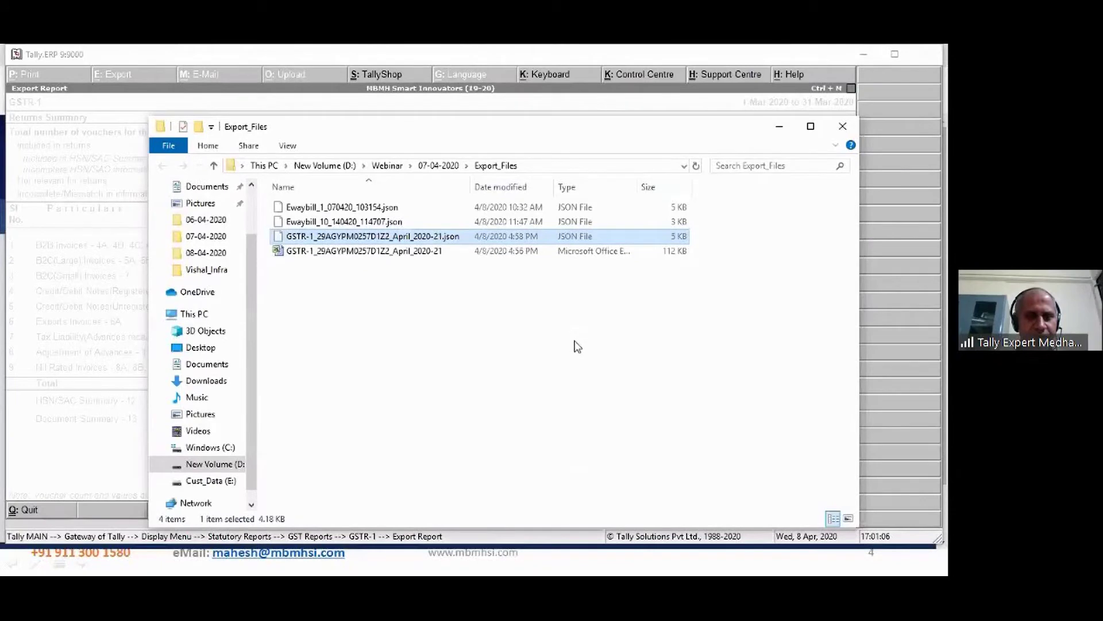
pyautogui.click(577, 346)
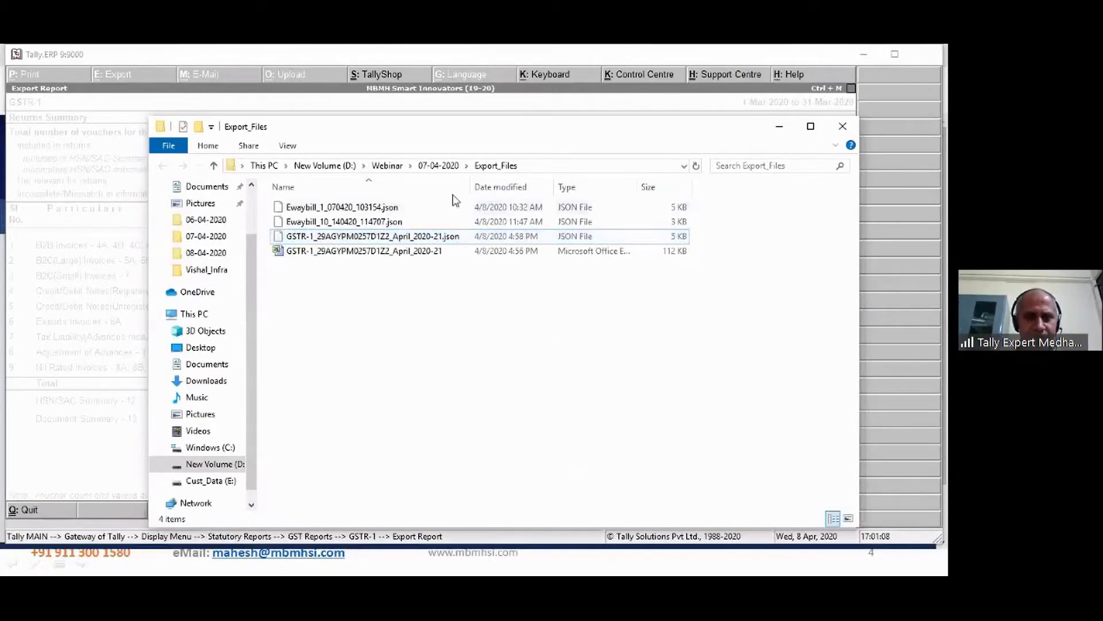
pyautogui.click(443, 167)
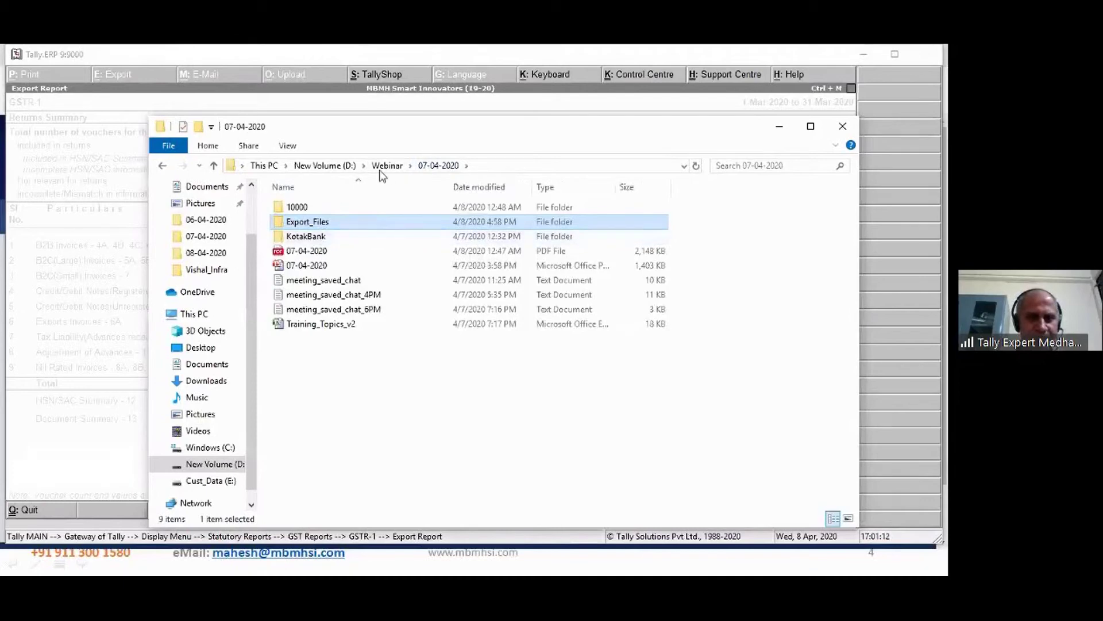
pyautogui.click(380, 168)
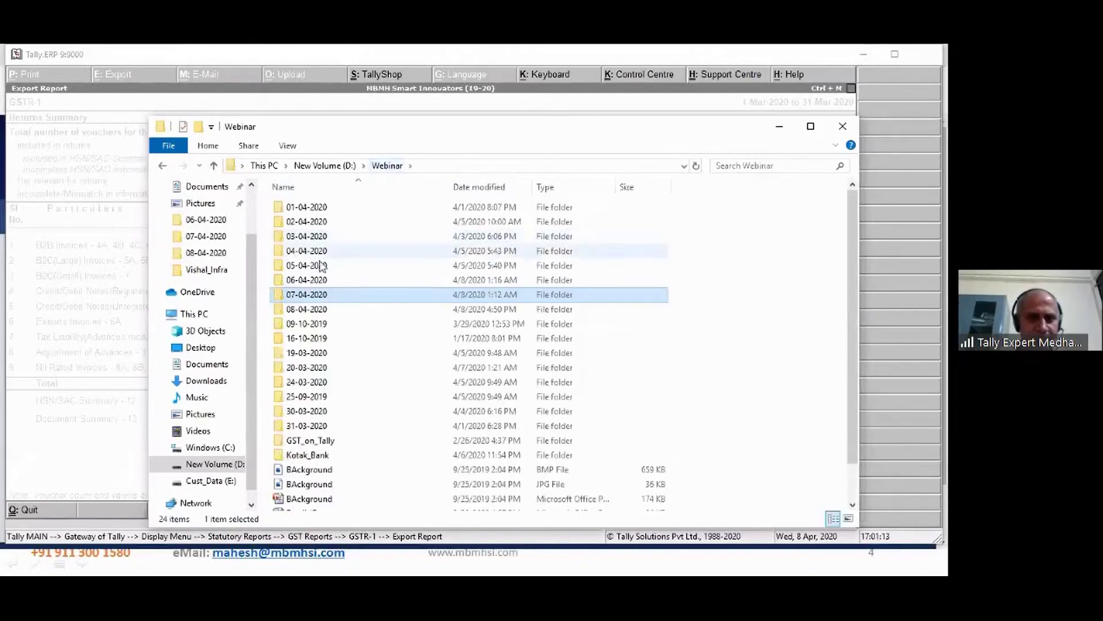
pyautogui.doubleClick(305, 311)
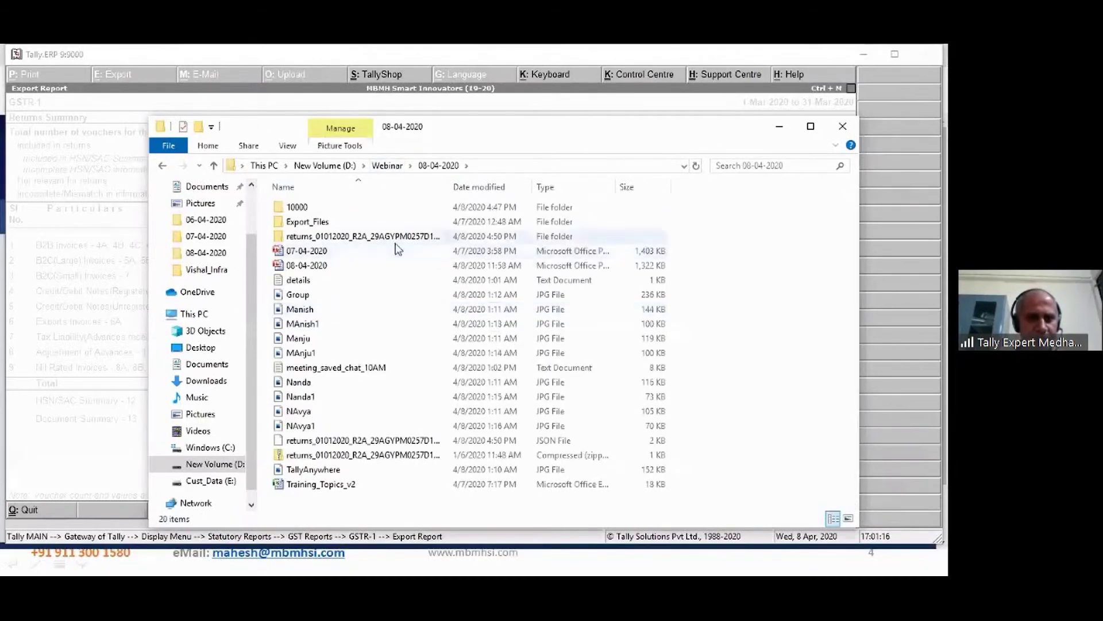
# Set D:\Webinar\08-04-2020 as the export location and export the March GSTR-1 JSON
pyautogui.click(505, 167)
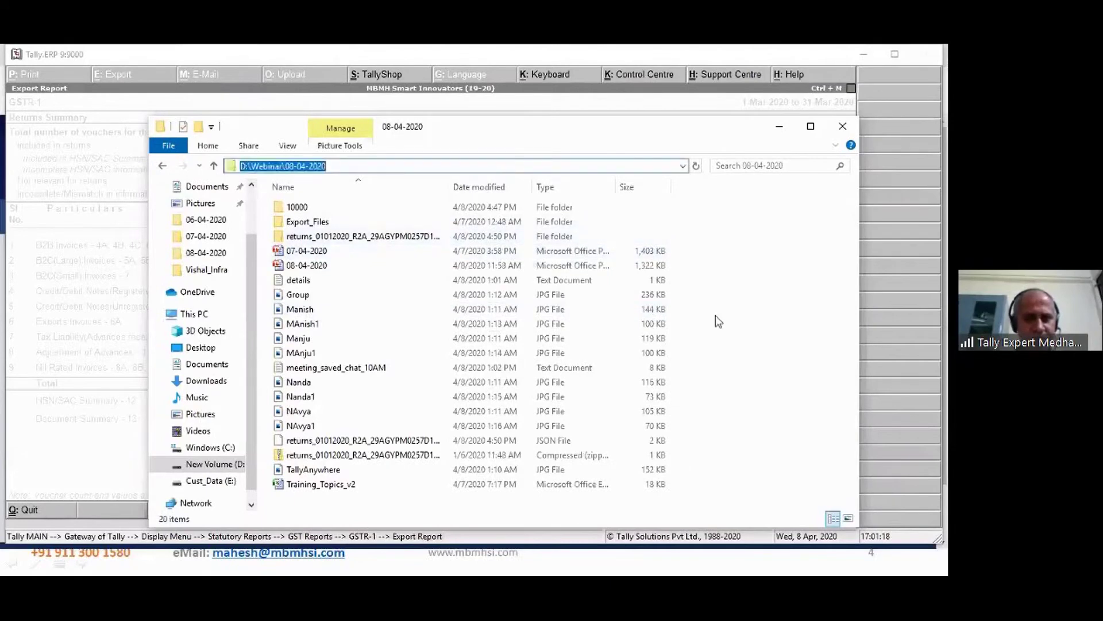
pyautogui.hotkey('alt', 'Tab')
pyautogui.hotkey('ctrl', 'alt', 'v')
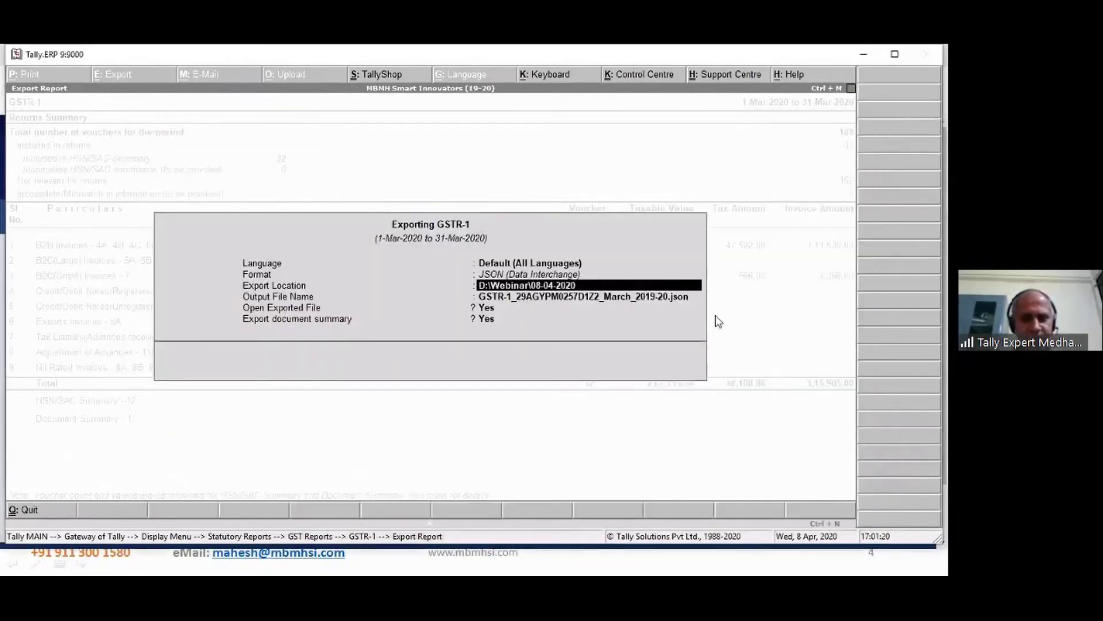
pyautogui.press('Return')
pyautogui.press('Return')
pyautogui.press('Return')
pyautogui.press('Return')
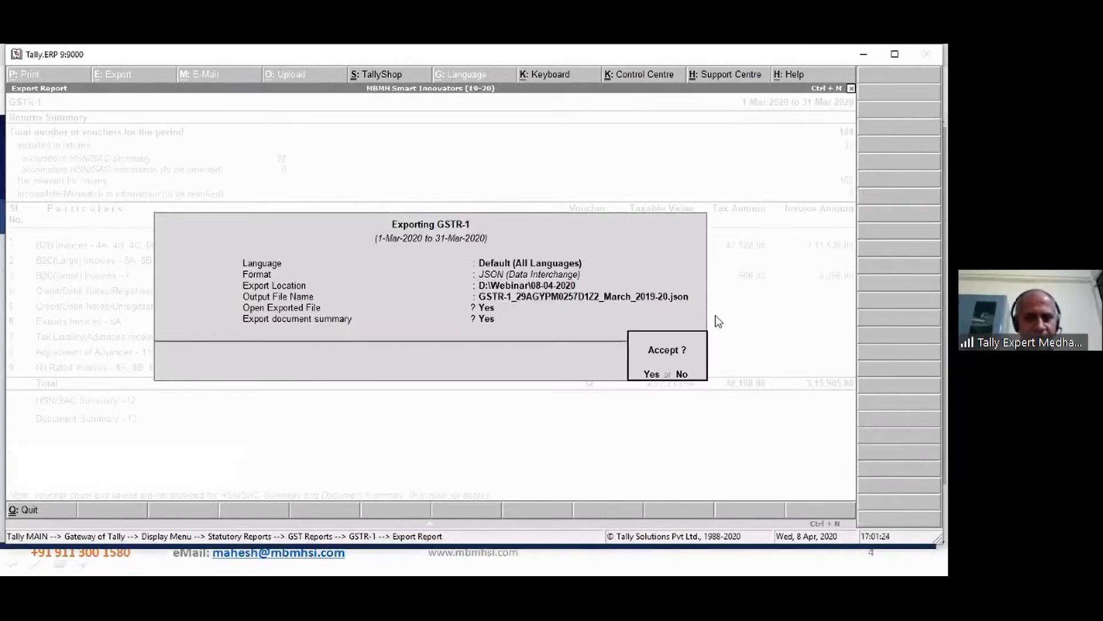
pyautogui.press('Return')
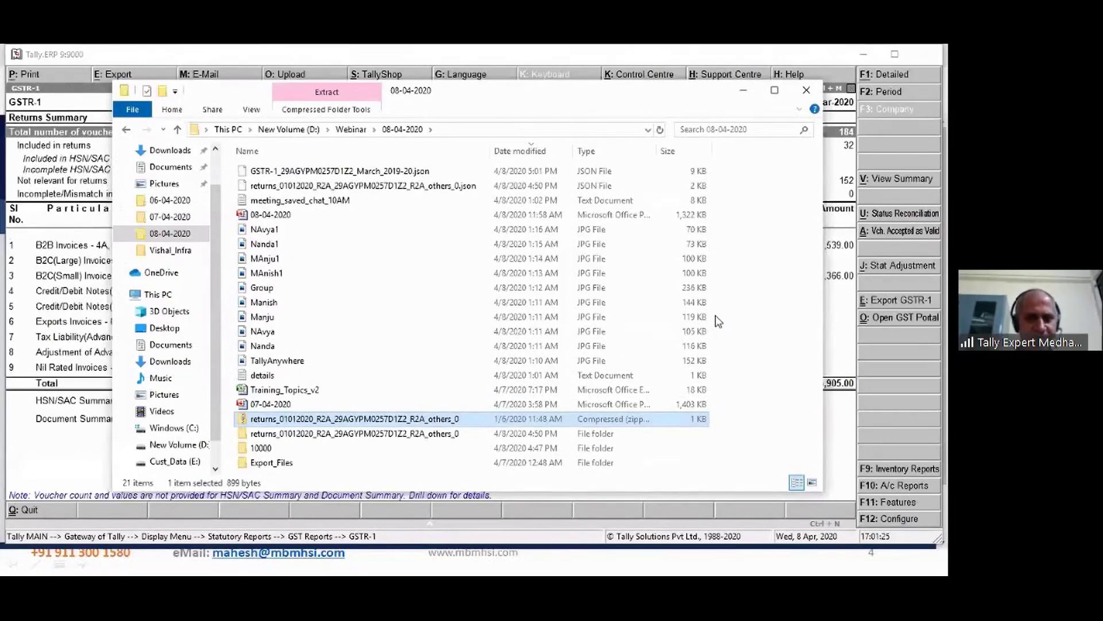
# Confirm GSTR-1_…_March_2019-20.json is in the 08-04-2020 folder, then go to the GST portal
pyautogui.click(408, 172)
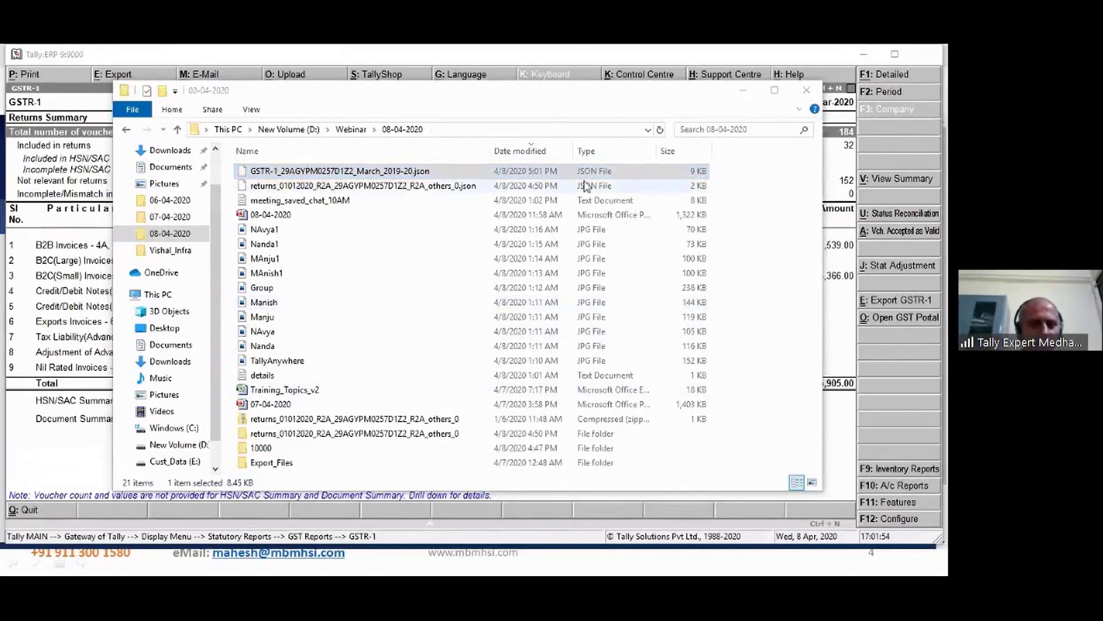
pyautogui.click(350, 177)
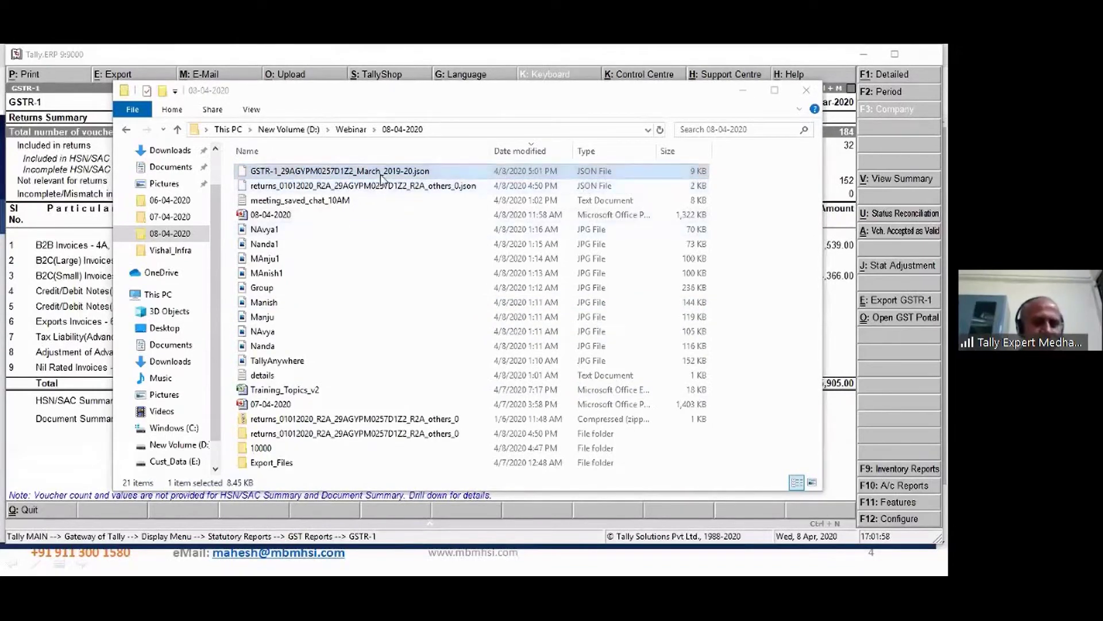
pyautogui.click(441, 129)
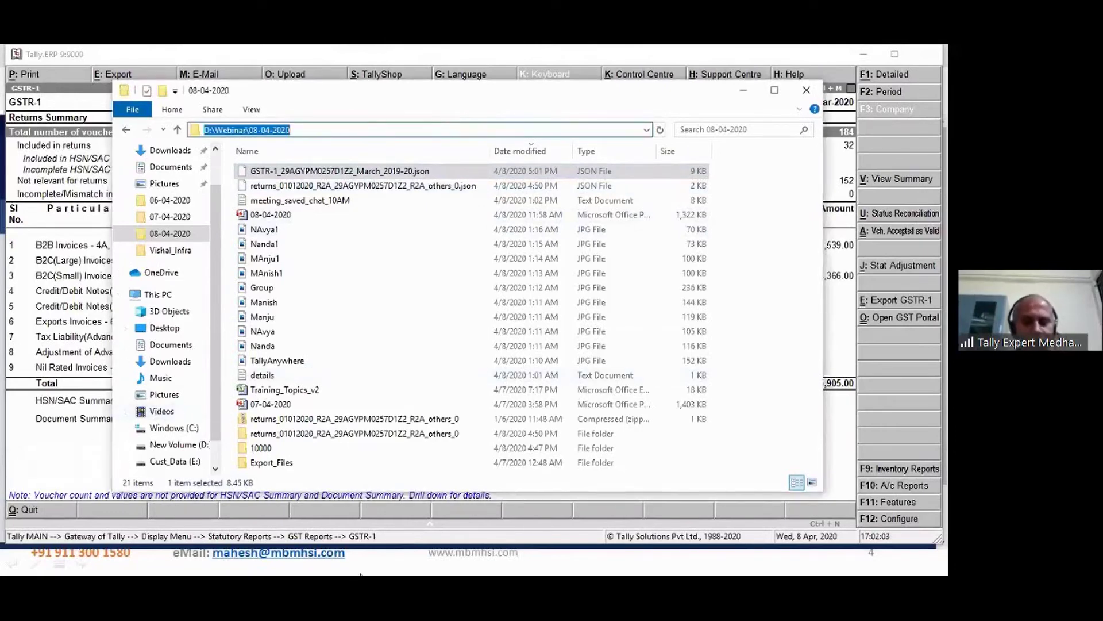
pyautogui.hotkey('alt', 'Tab')
pyautogui.hotkey('alt', 'Tab')
pyautogui.hotkey('alt', 'Tab')
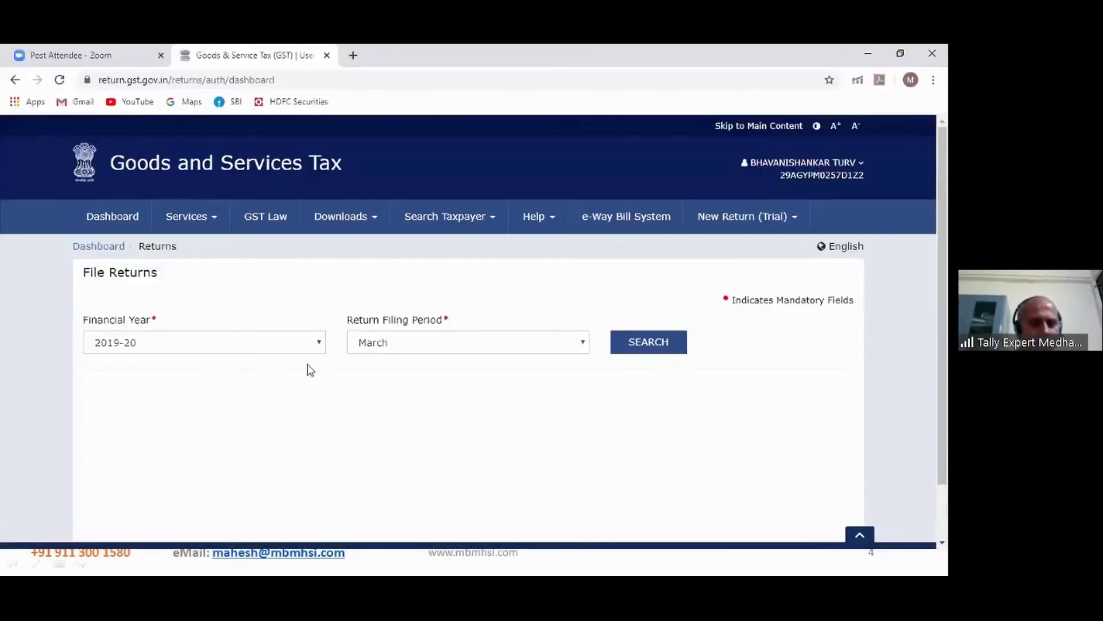
# Search returns for financial year 2019-20, period March, and choose PREPARE OFFLINE under GSTR1
pyautogui.click(385, 344)
pyautogui.click(371, 499)
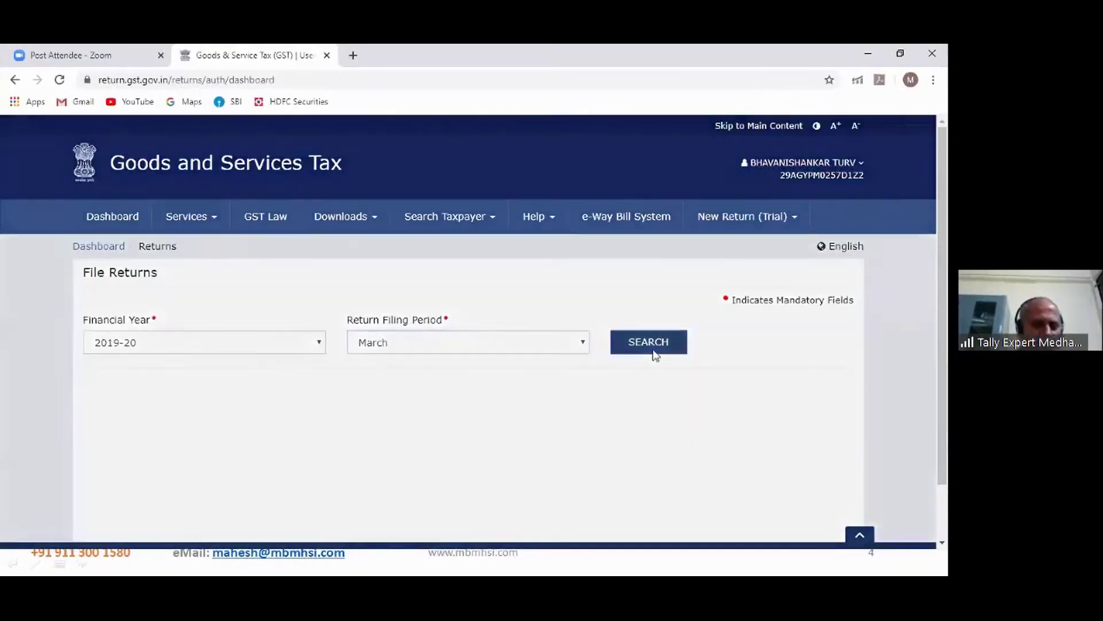
pyautogui.click(653, 350)
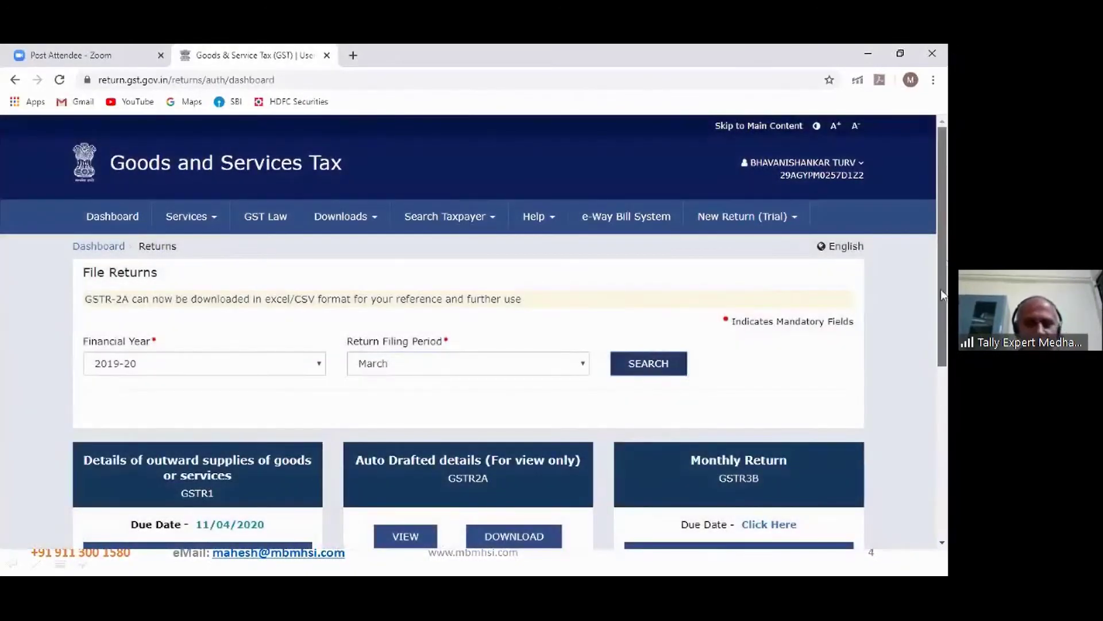
pyautogui.moveTo(940, 289); pyautogui.dragTo(943, 427)
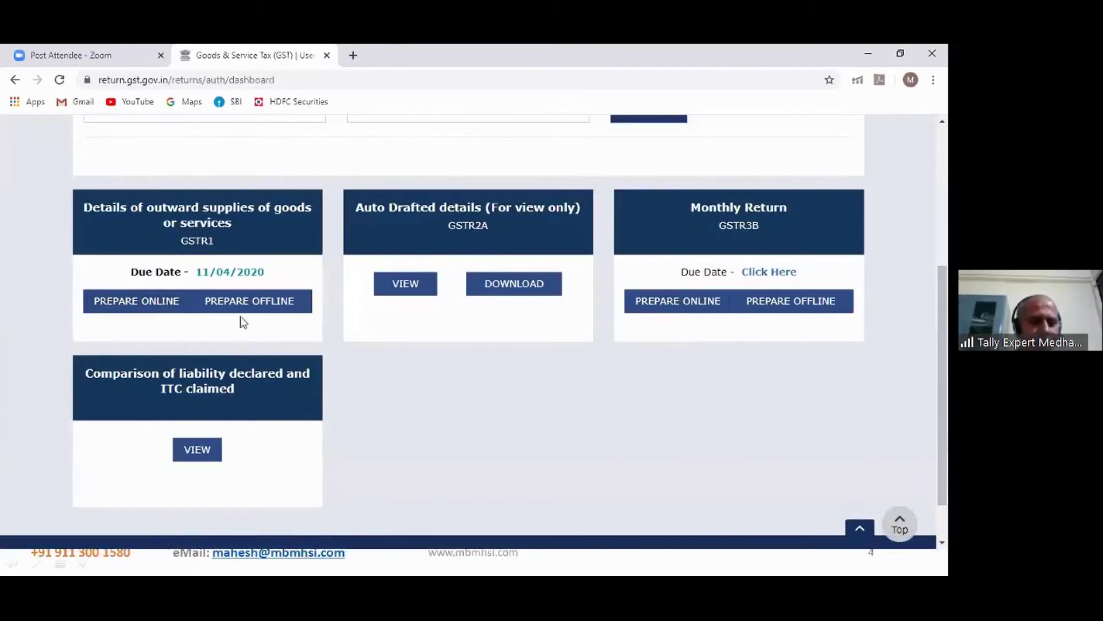
pyautogui.click(251, 303)
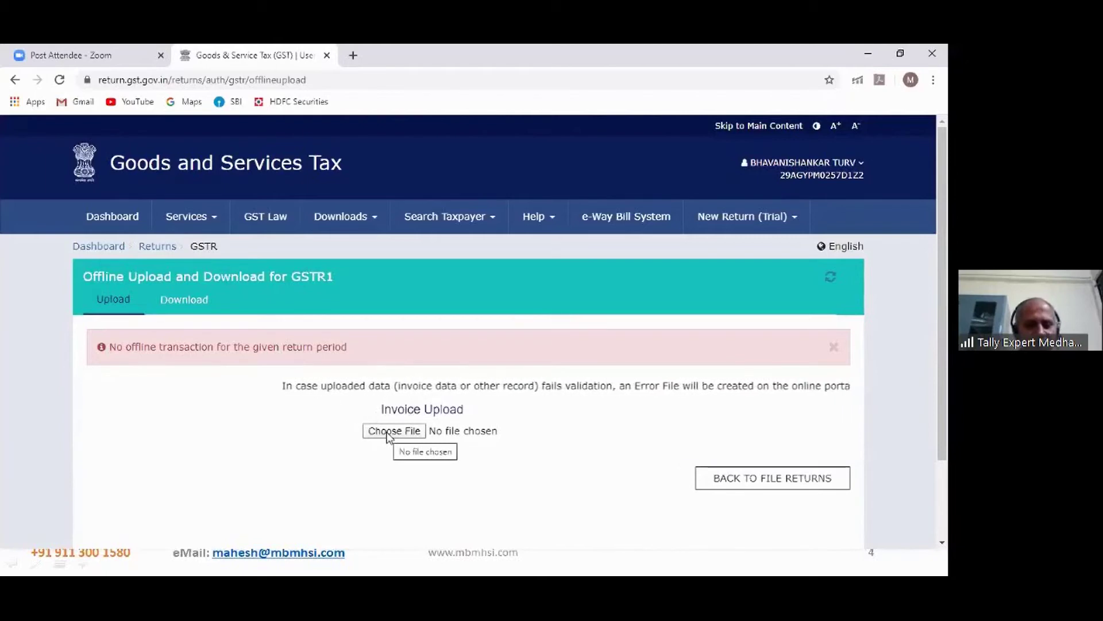
# Upload the GSTR-1 March JSON file from the 08-04-2020 folder, using Details view to identify it
pyautogui.click(388, 431)
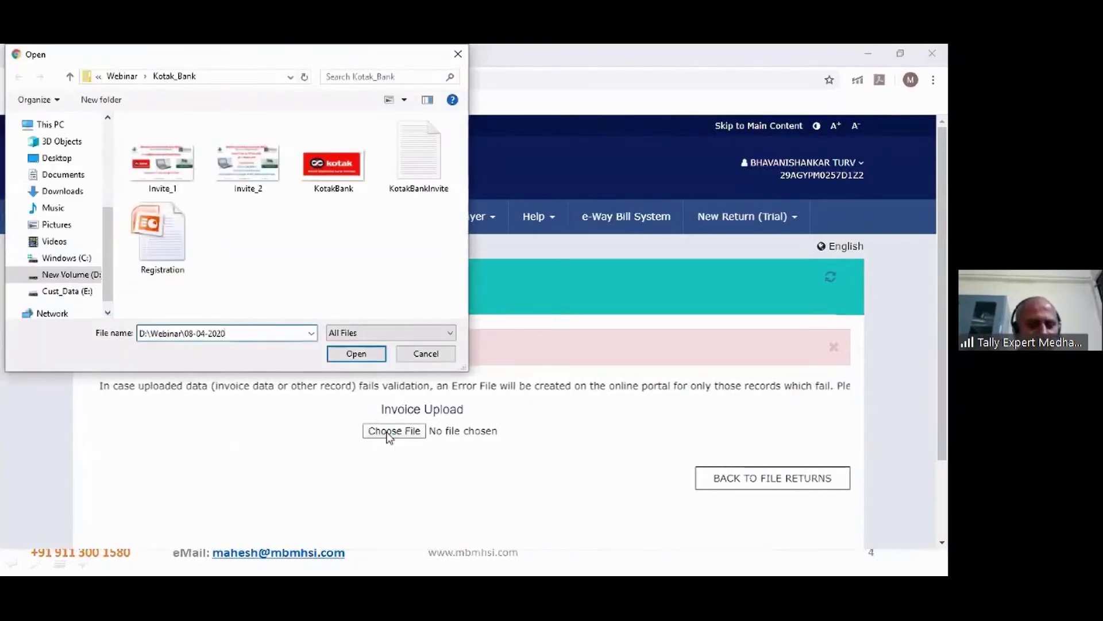
pyautogui.press('Return')
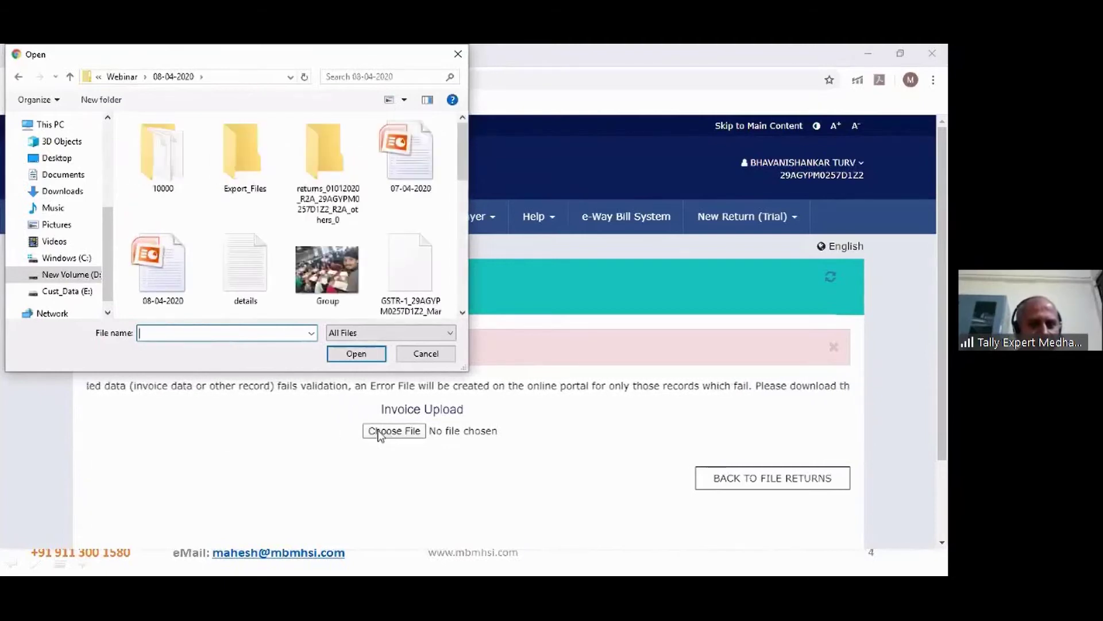
pyautogui.click(402, 101)
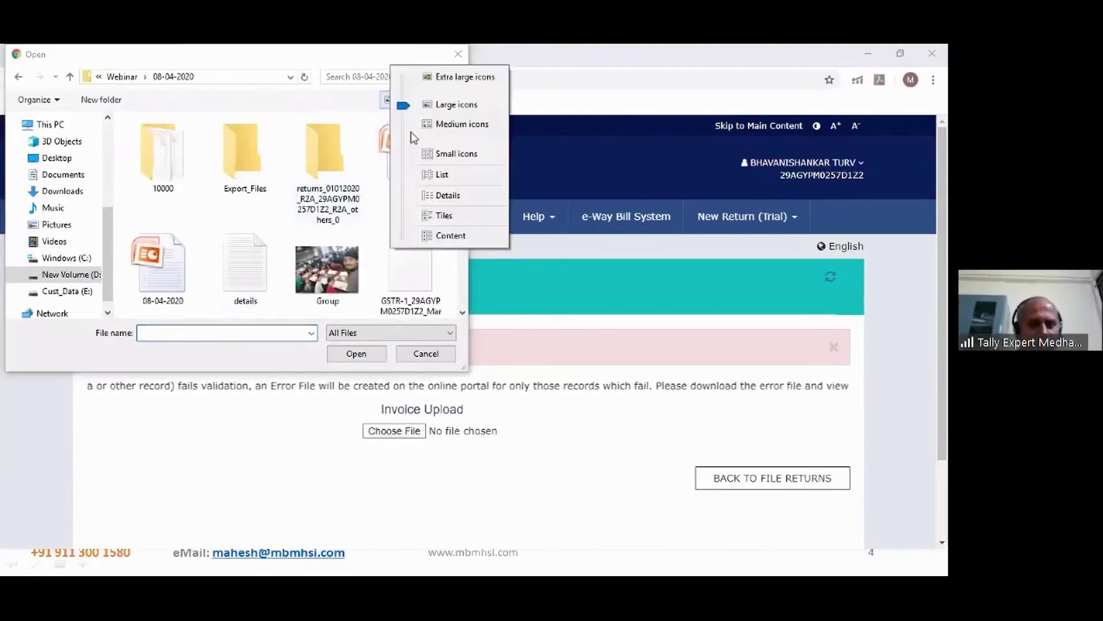
pyautogui.click(434, 200)
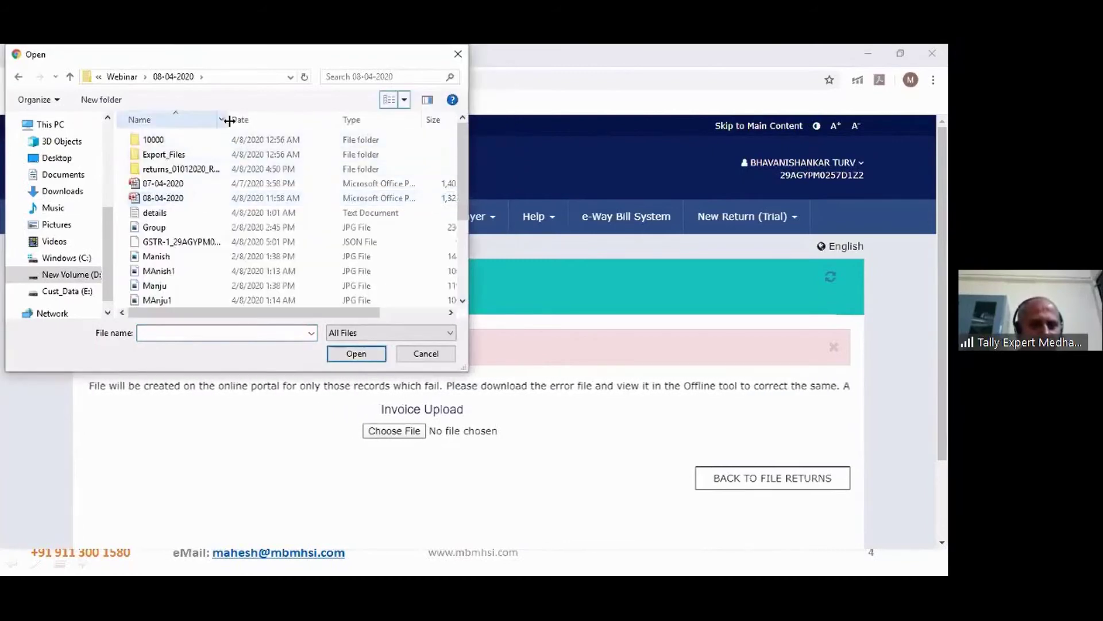
pyautogui.moveTo(229, 121); pyautogui.dragTo(353, 148)
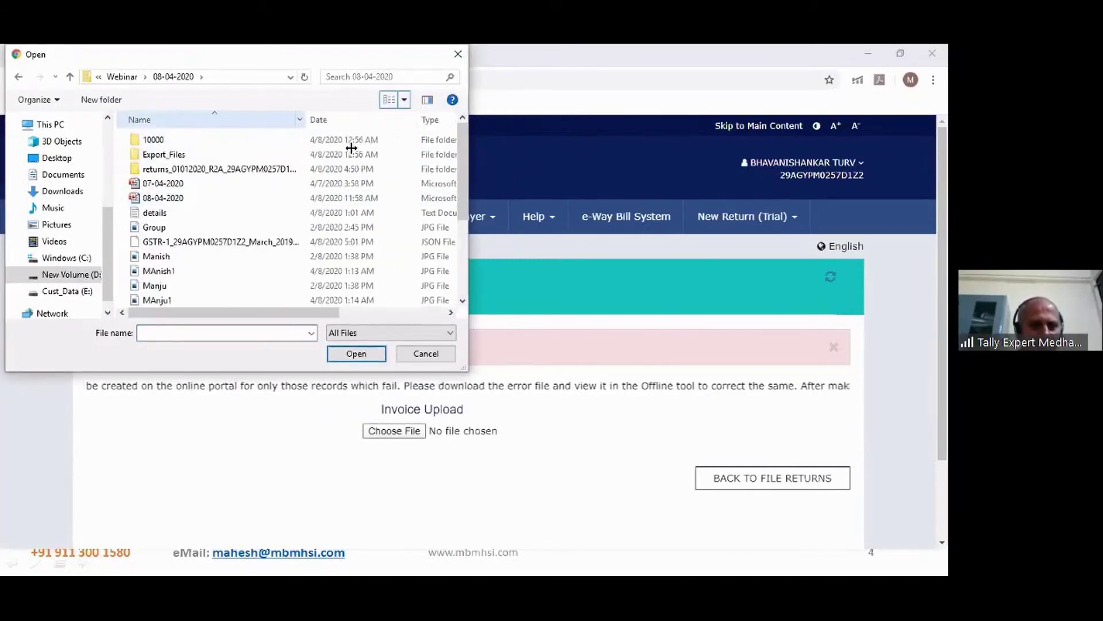
pyautogui.click(251, 246)
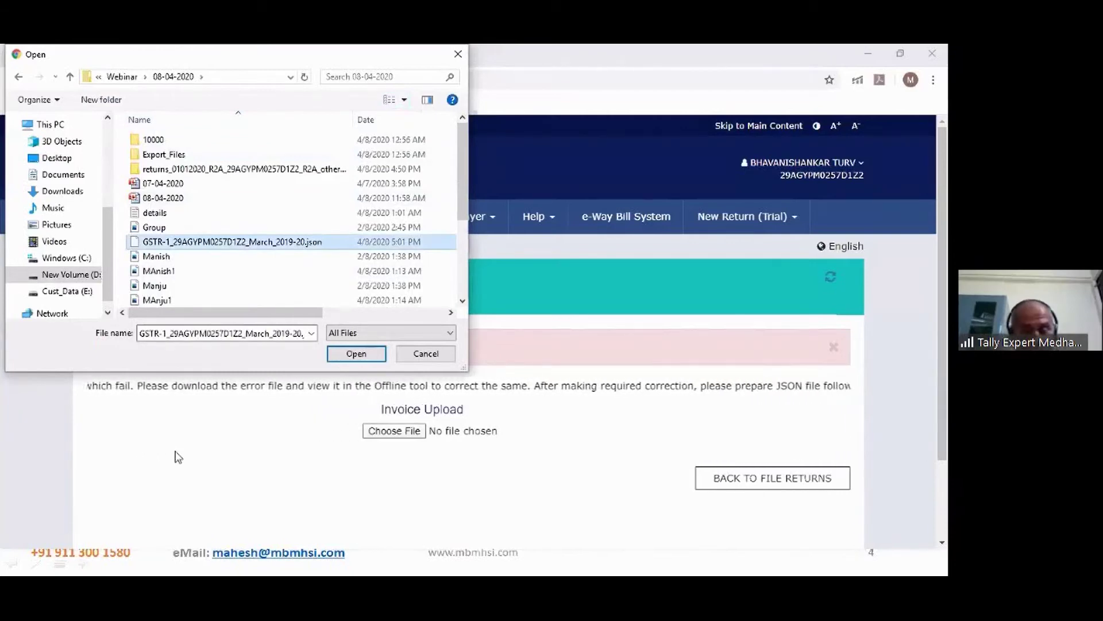
pyautogui.click(357, 354)
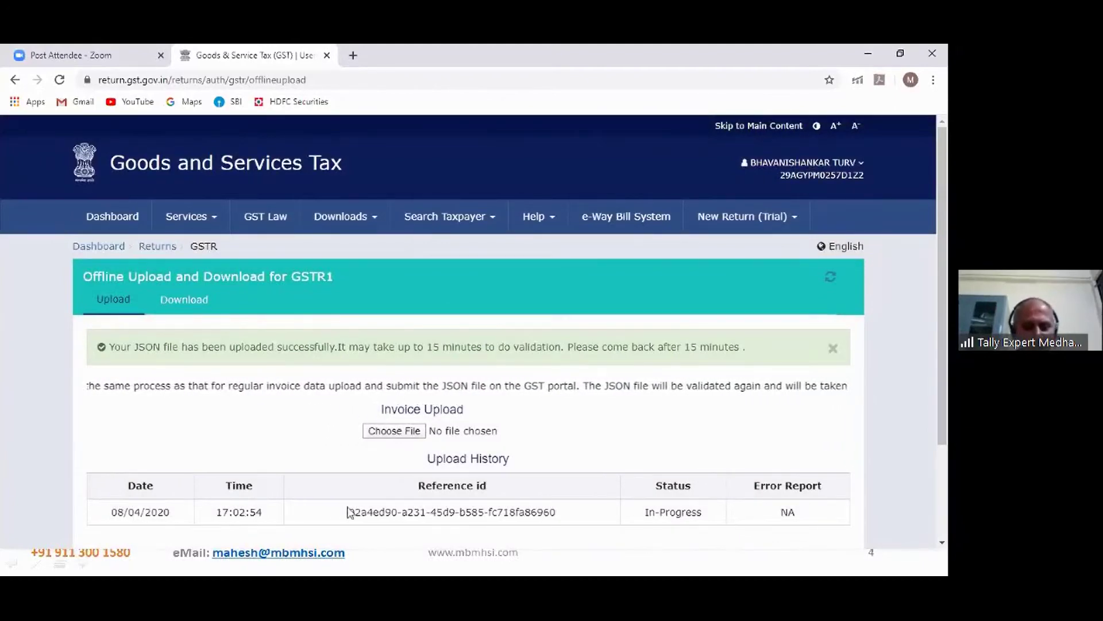
# Point out the upload's reference ID and NA error report, refresh to Processed, and return to File Returns
pyautogui.moveTo(353, 509); pyautogui.dragTo(550, 509)
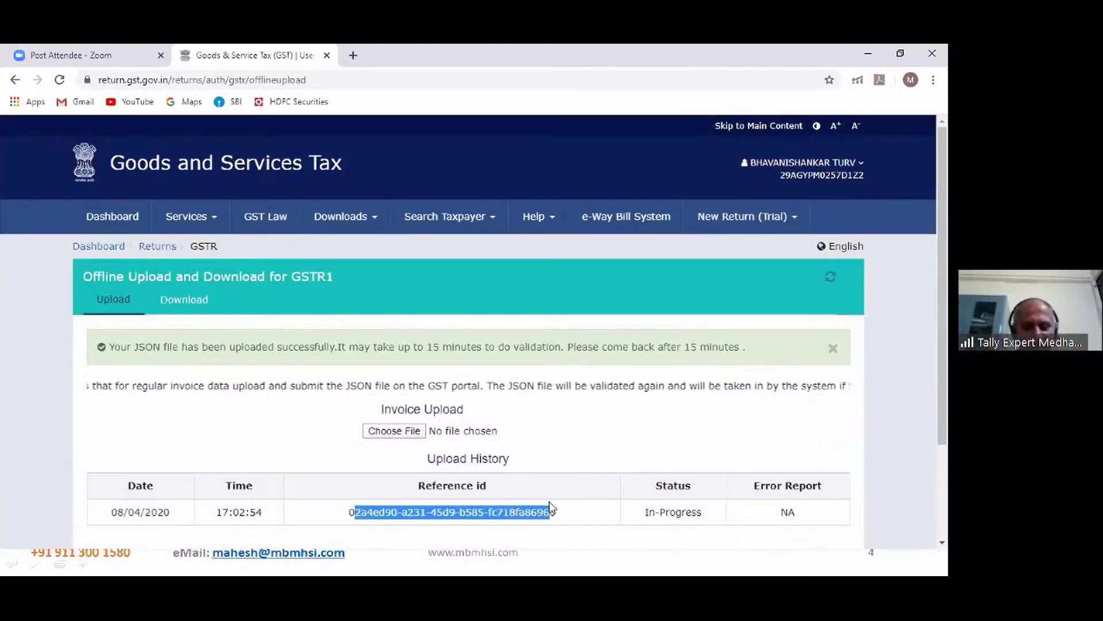
pyautogui.click(556, 511)
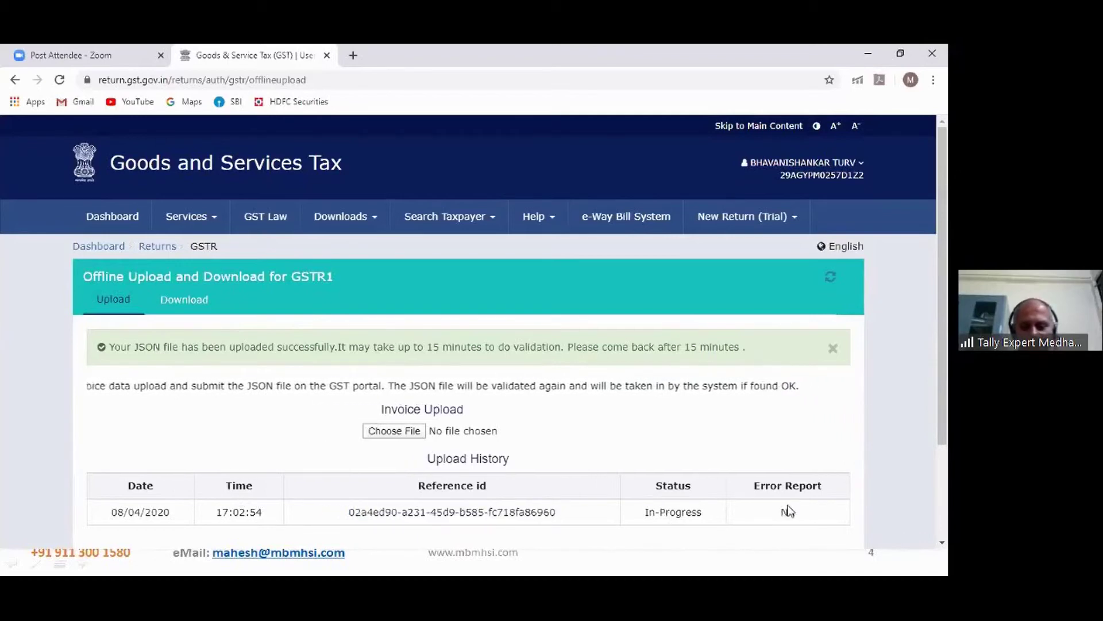
pyautogui.moveTo(795, 510); pyautogui.dragTo(782, 512)
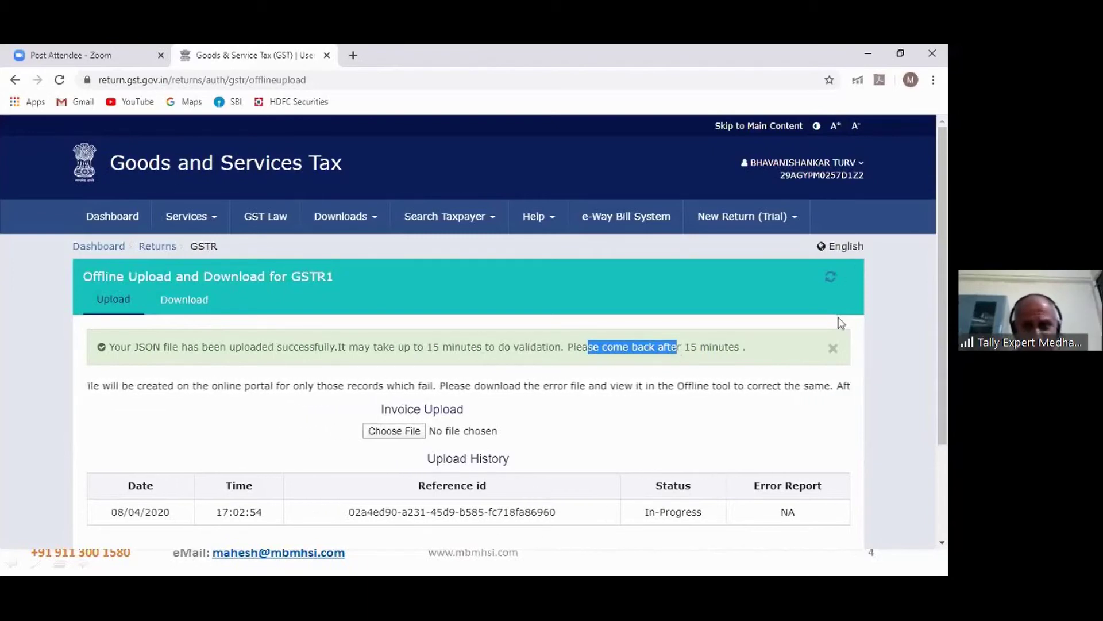
pyautogui.click(831, 279)
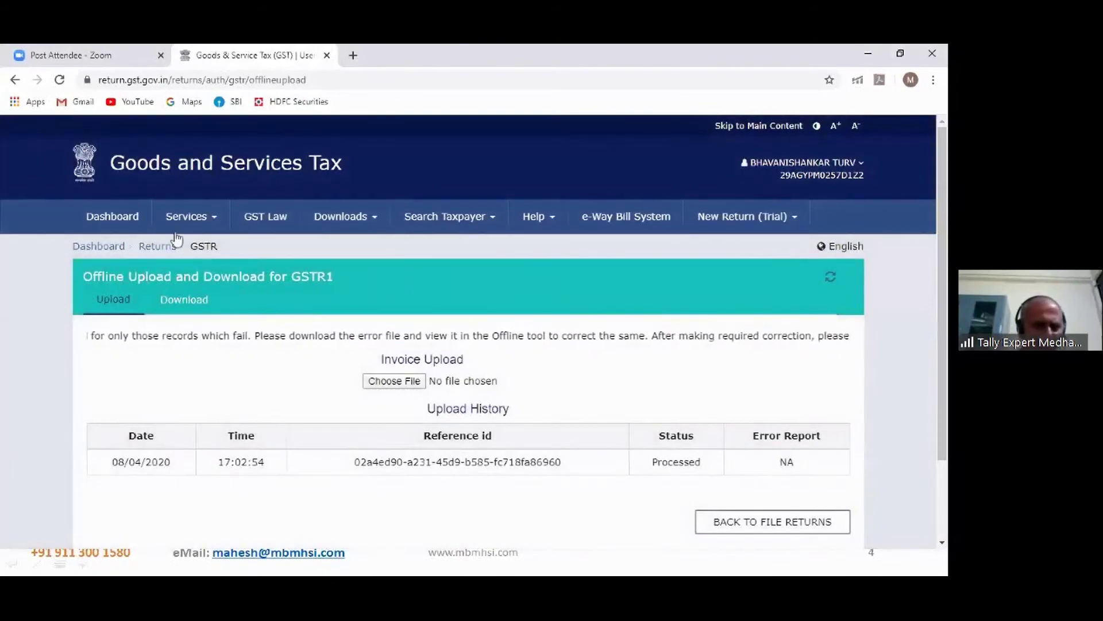
pyautogui.click(155, 246)
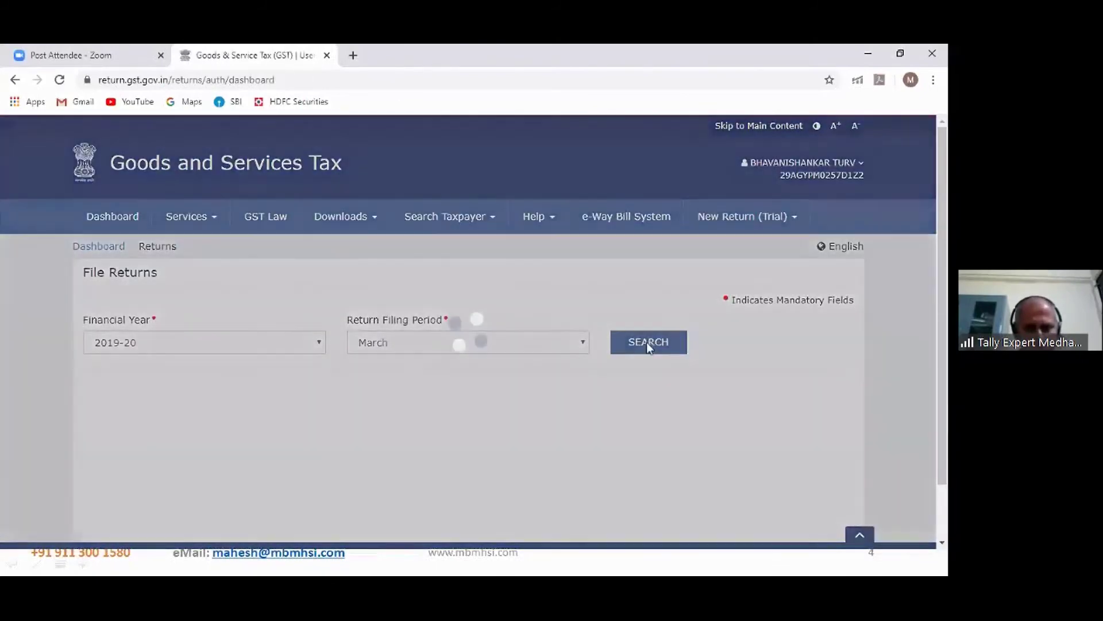
# Search the March 2019-20 returns and open the GSTR-1 online details page, showing Not Filed
pyautogui.click(647, 343)
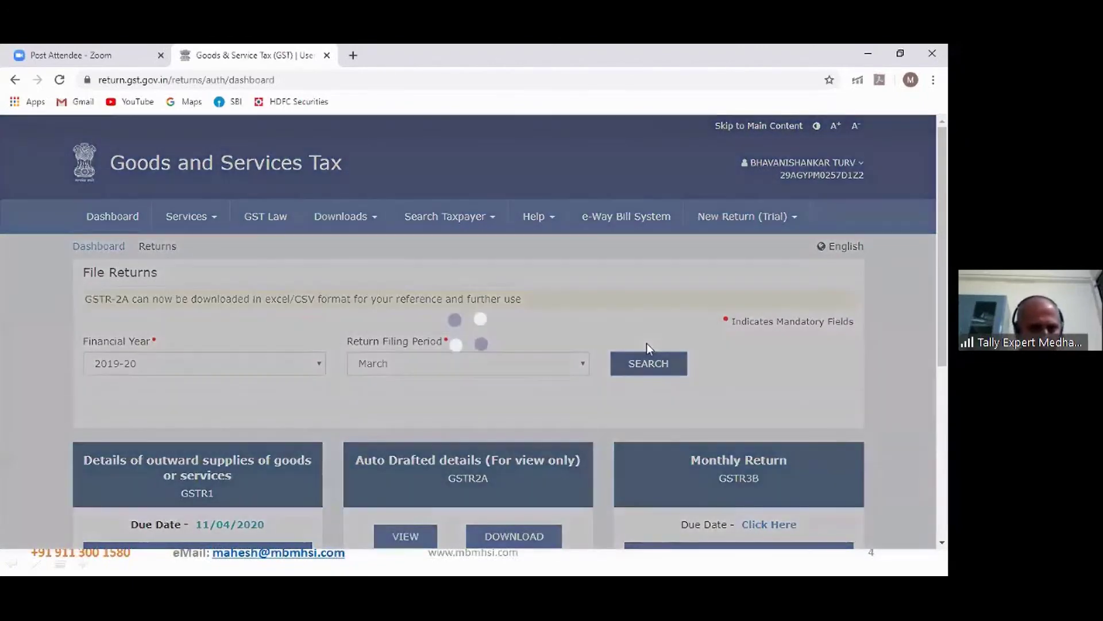
pyautogui.scroll(-3, 907, 394)
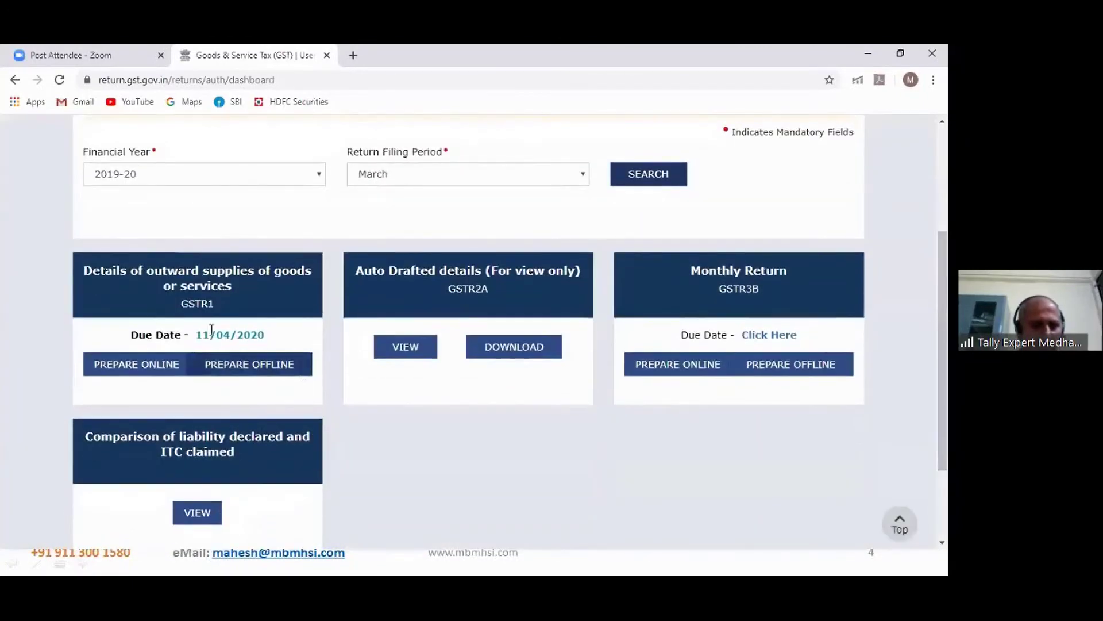
pyautogui.click(210, 291)
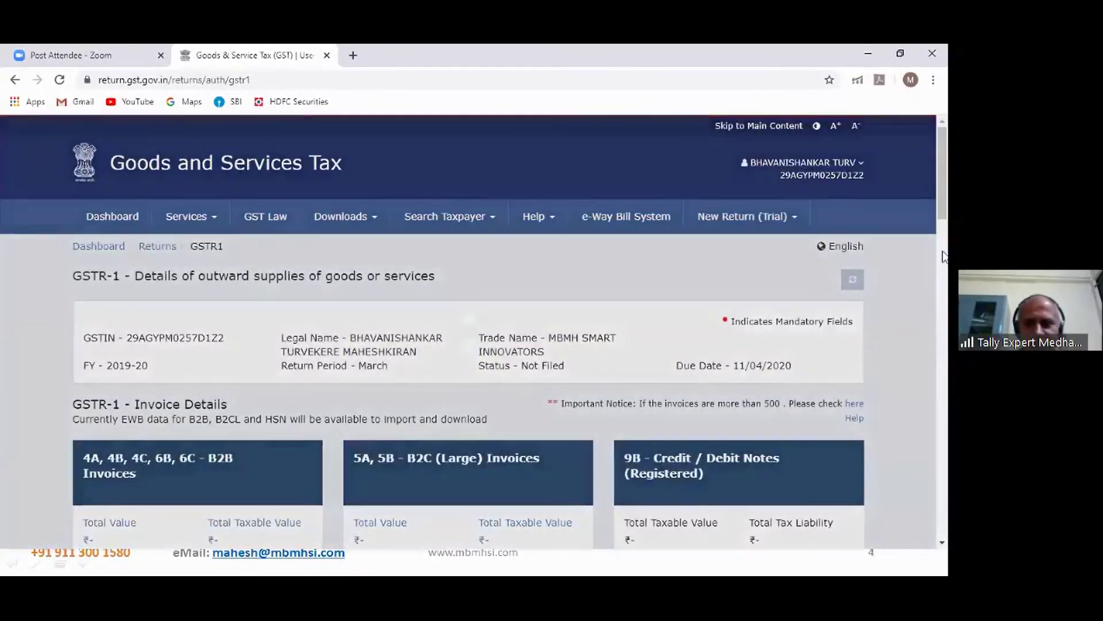
pyautogui.scroll(-4, 946, 250)
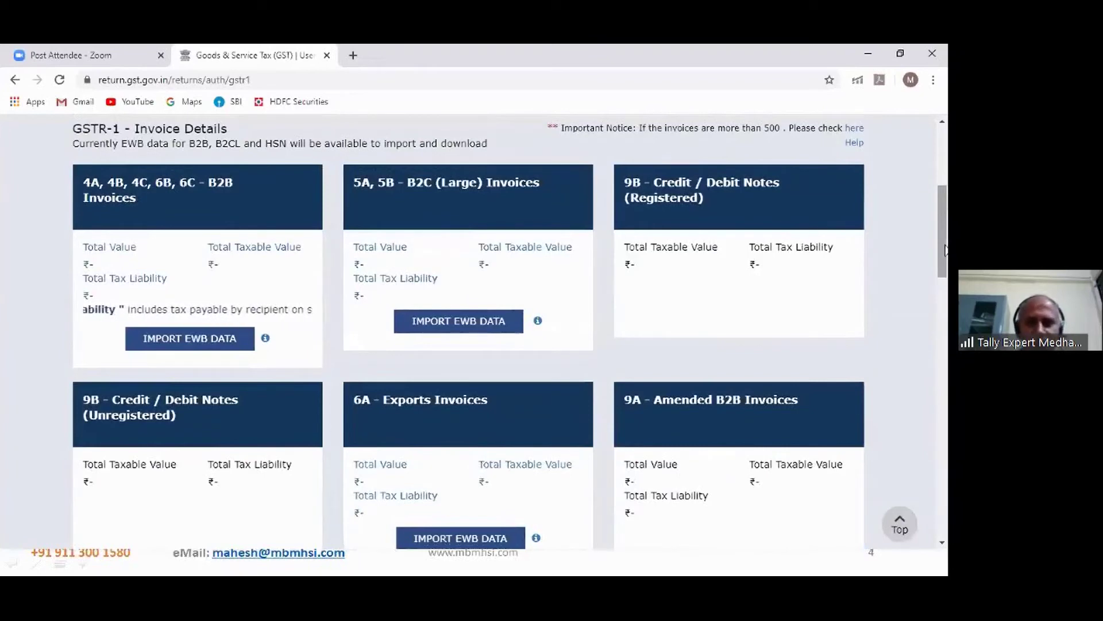
pyautogui.scroll(3, 945, 250)
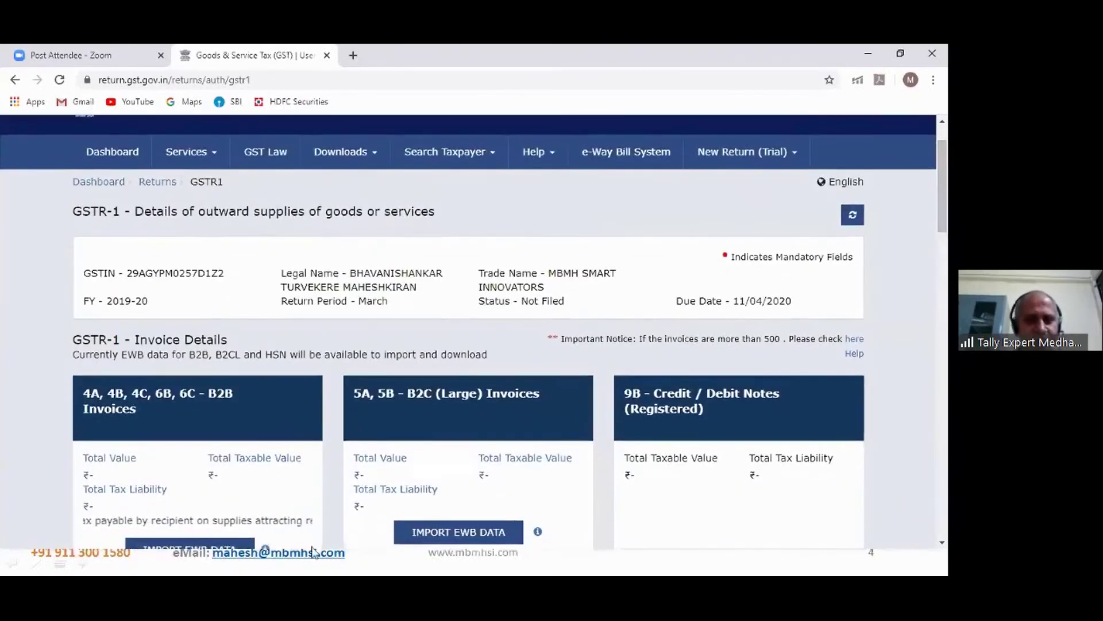
# Close the first Tally instance and return to the GSTR-1 report in Tally.ERP 9:9001
pyautogui.hotkey('alt', 'Tab')
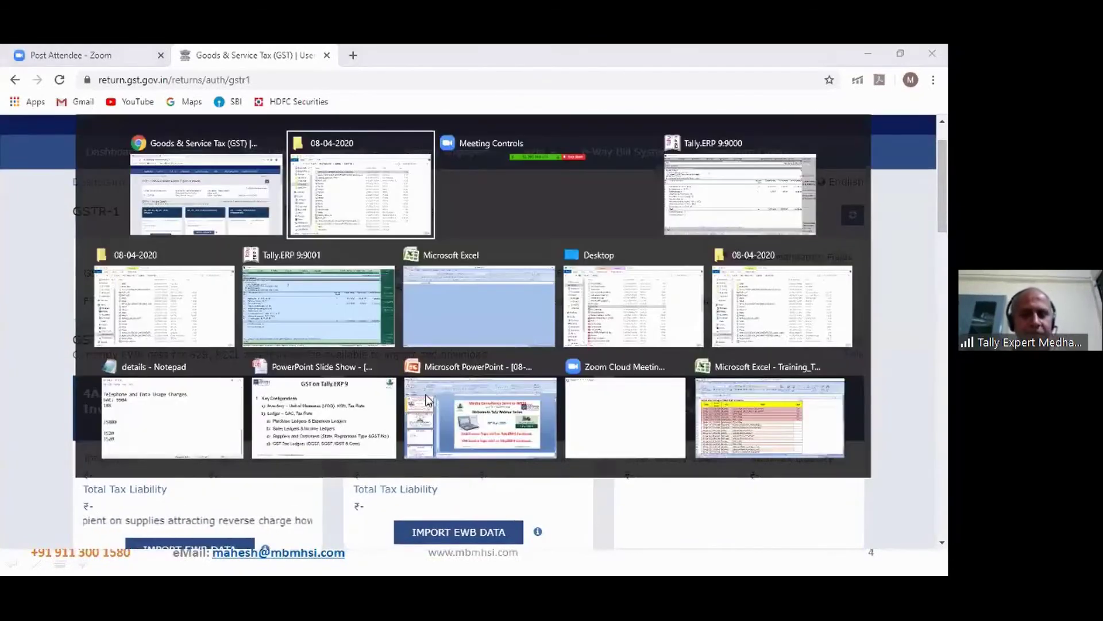
pyautogui.hotkey('alt', 'Tab')
pyautogui.hotkey('alt', 'Tab')
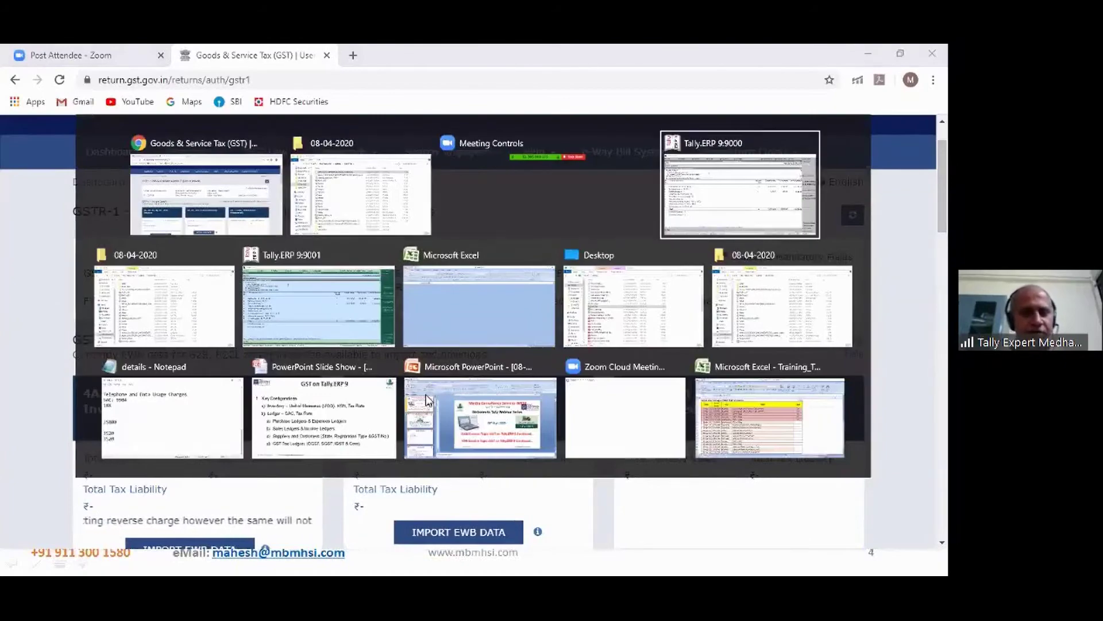
pyautogui.press('Escape')
pyautogui.press('Escape')
pyautogui.press('Escape')
pyautogui.press('Escape')
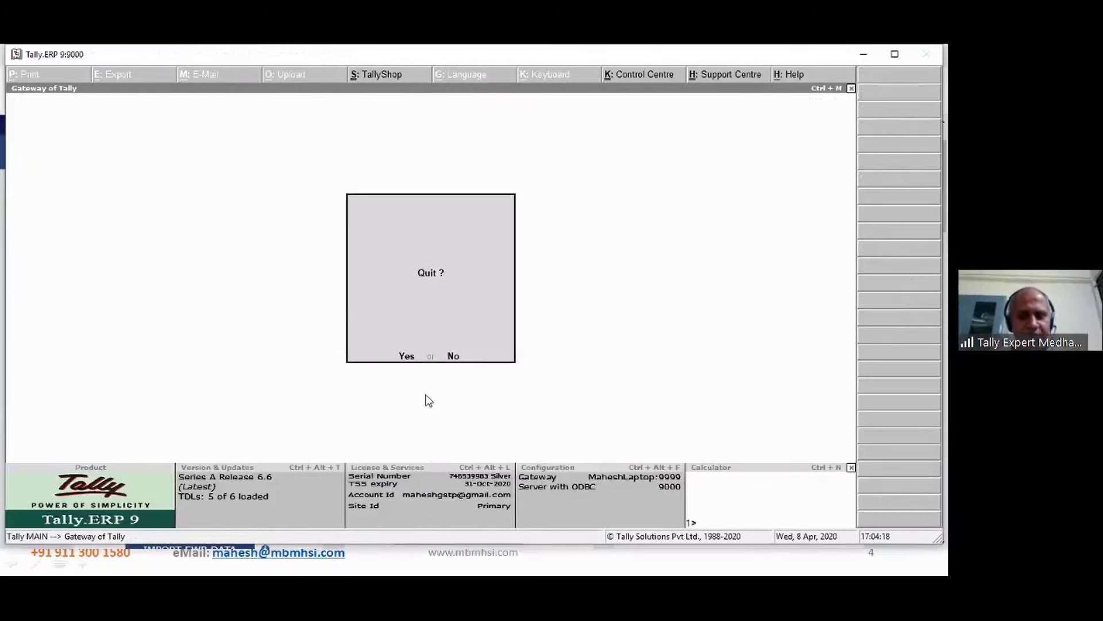
pyautogui.hotkey('alt', 'Tab')
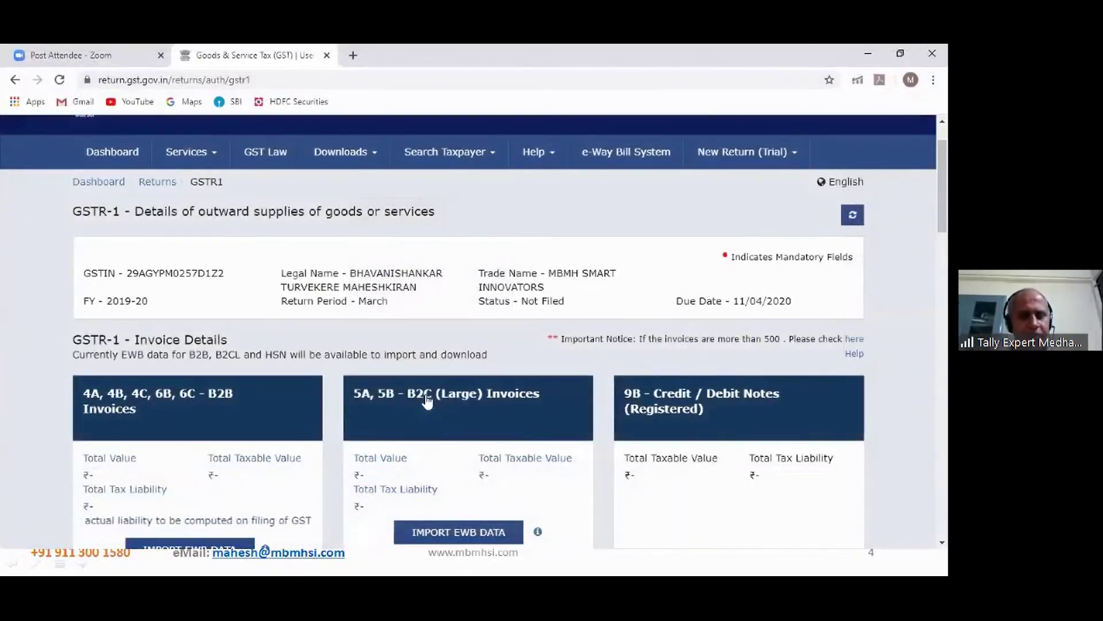
pyautogui.hotkey('alt', 'Tab')
pyautogui.hotkey('alt', 'Tab')
pyautogui.hotkey('alt', 'Tab')
pyautogui.hotkey('alt', 'Tab')
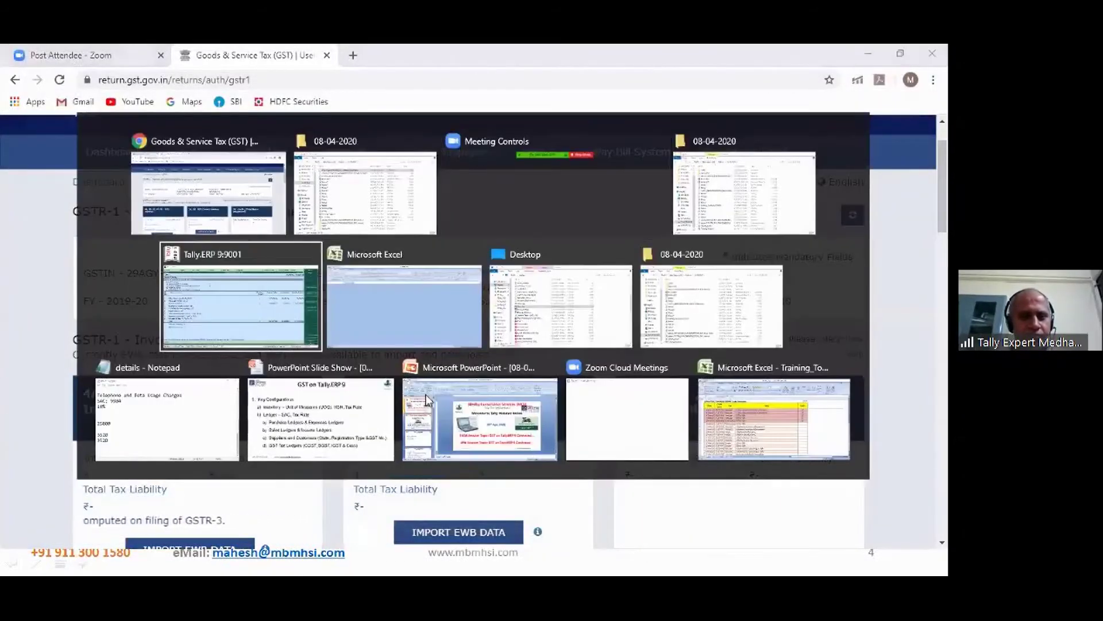
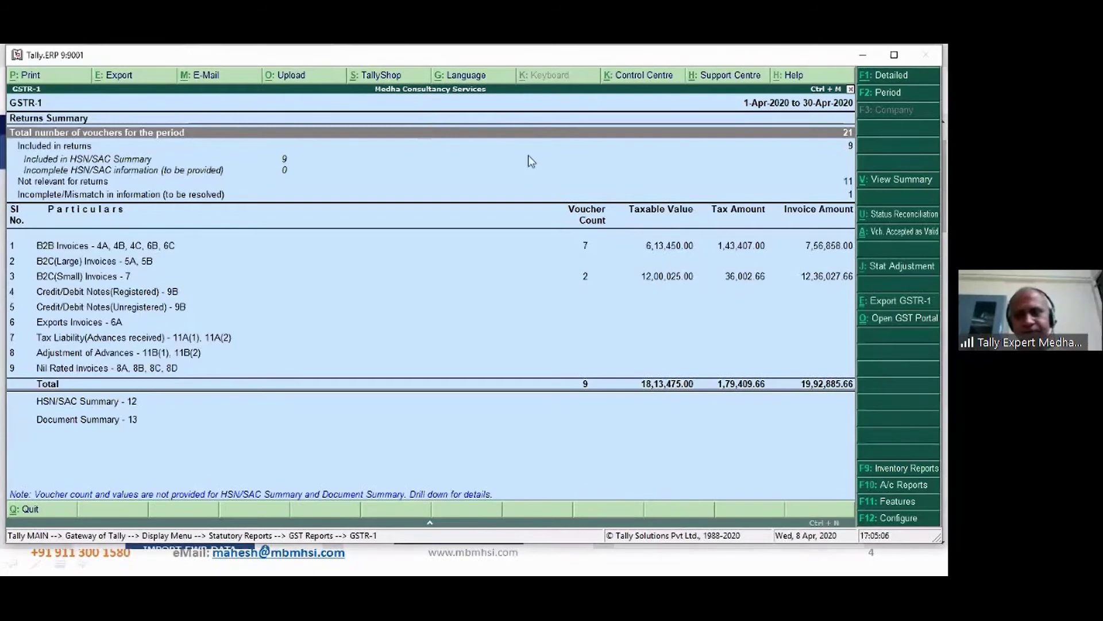
# Leave GSTR-1 and bring up the April 2020 GSTR-3B summary (taxable value 18,13,475.00)
pyautogui.click(564, 369)
pyautogui.press('Escape')
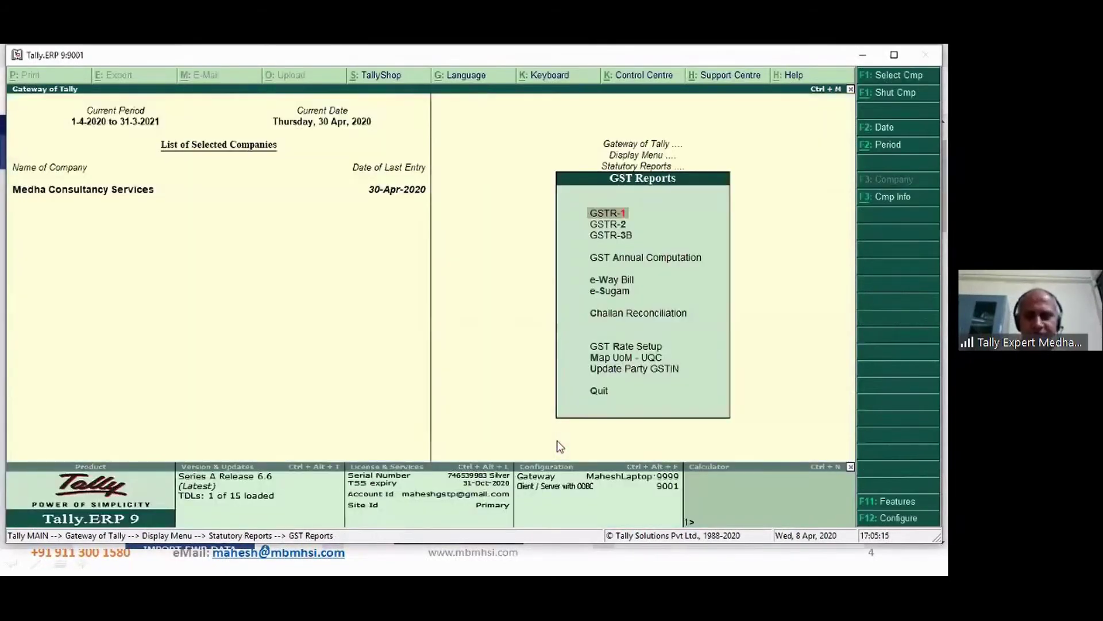
pyautogui.press('Down')
pyautogui.press('Down')
pyautogui.press('Return')
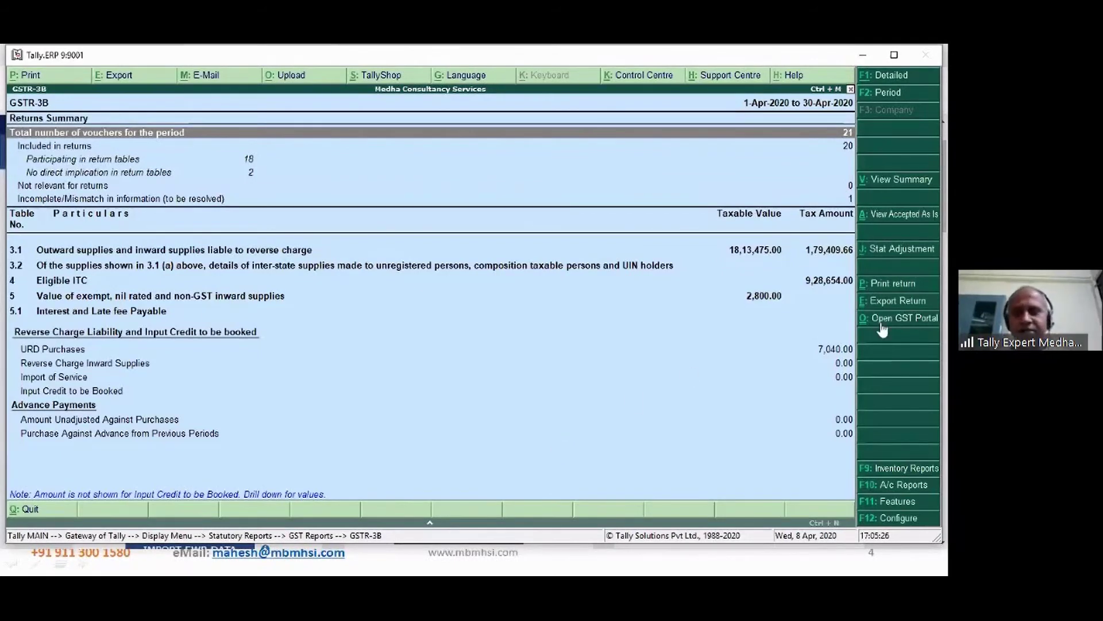
# Export the April 2020 GSTR-3B return in JSON (Data Interchange) format with default settings
pyautogui.click(896, 308)
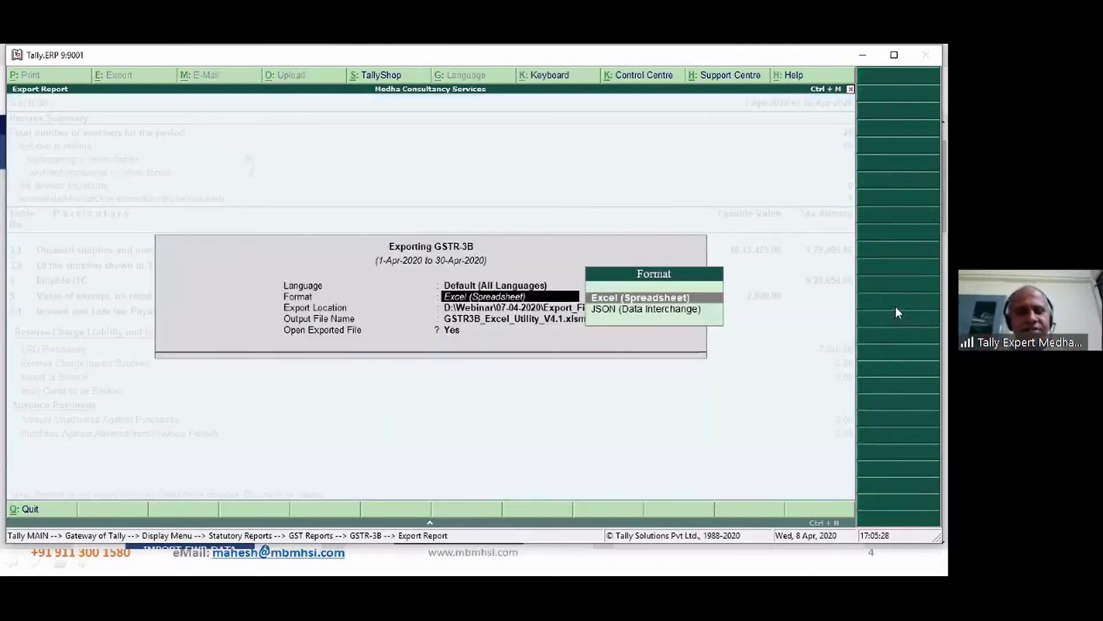
pyautogui.press('Down')
pyautogui.press('Up')
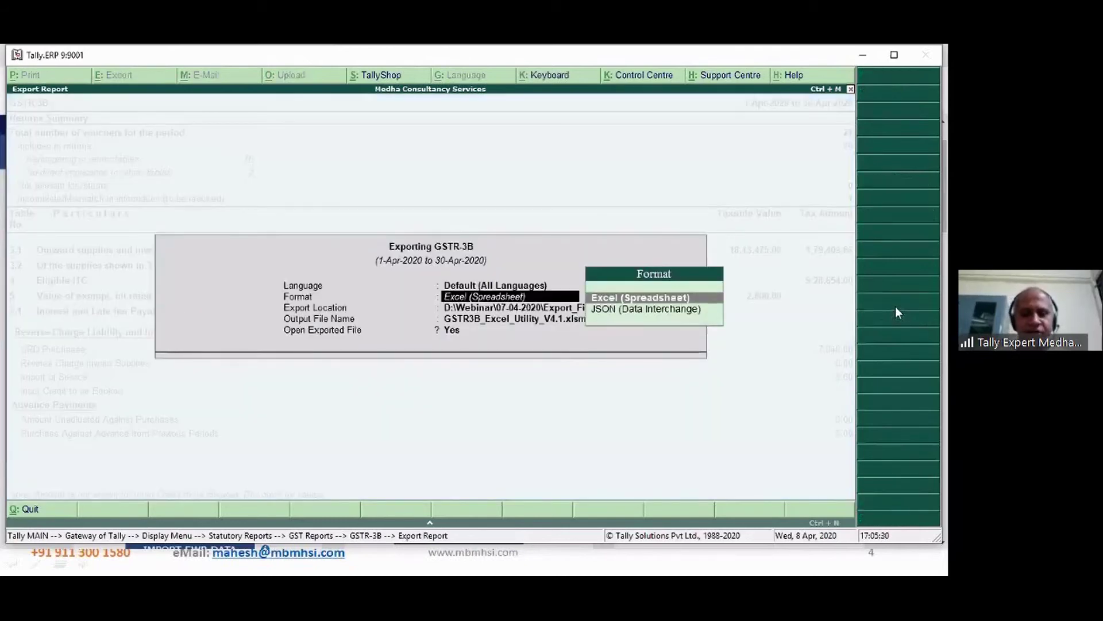
pyautogui.press('Down')
pyautogui.press('Return')
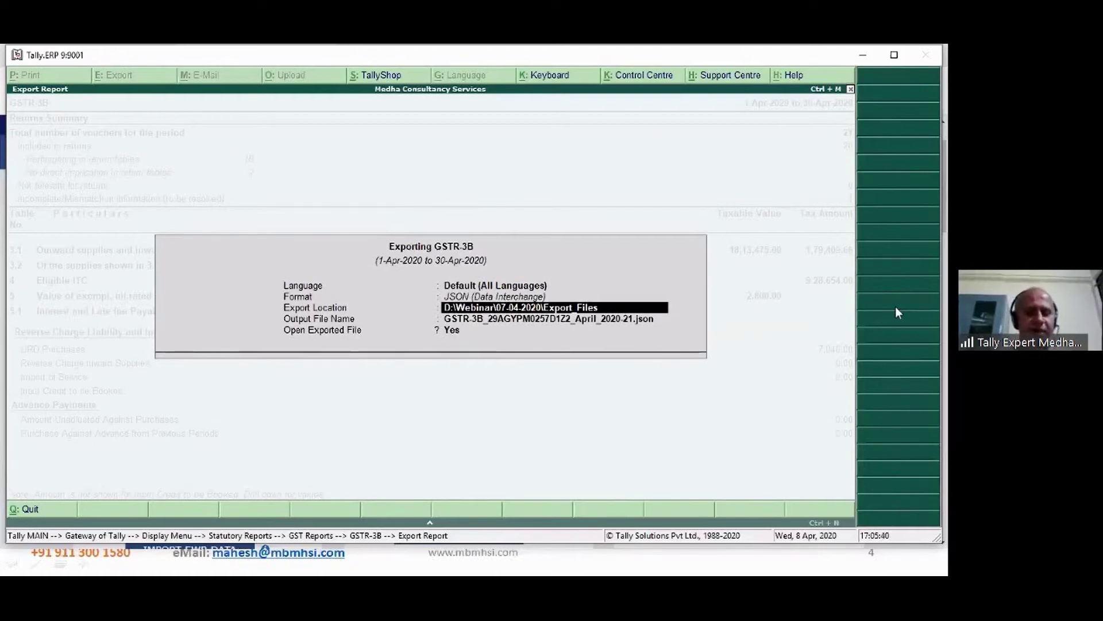
pyautogui.press('Return')
pyautogui.press('Return')
pyautogui.press('Return')
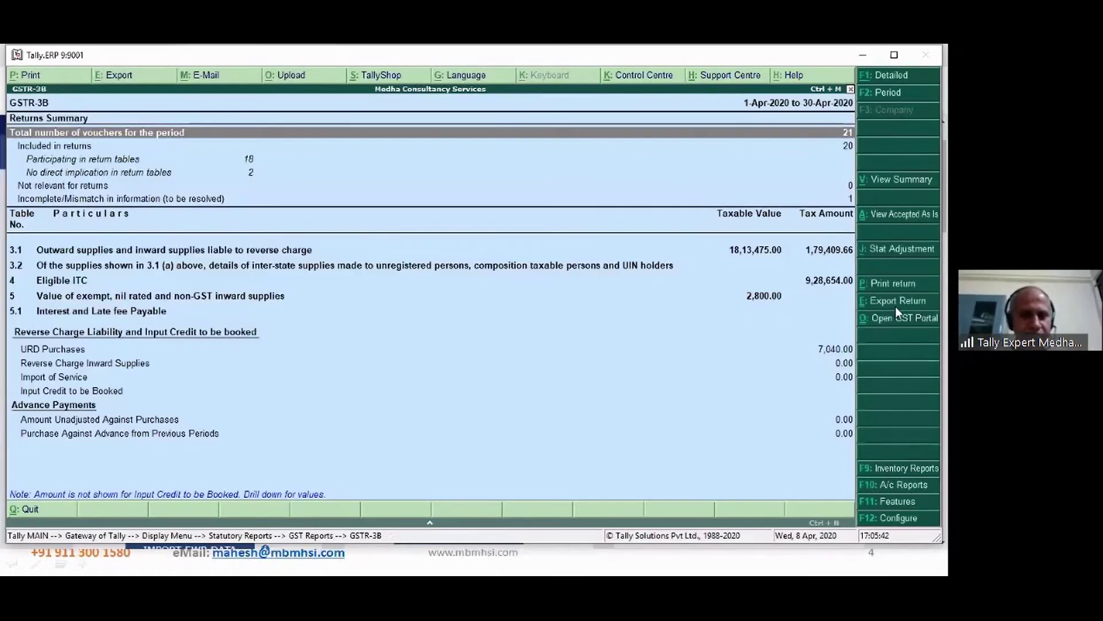
# Leave GSTR-3B and select GST Annual Computation in the GST Reports menu
pyautogui.press('Escape')
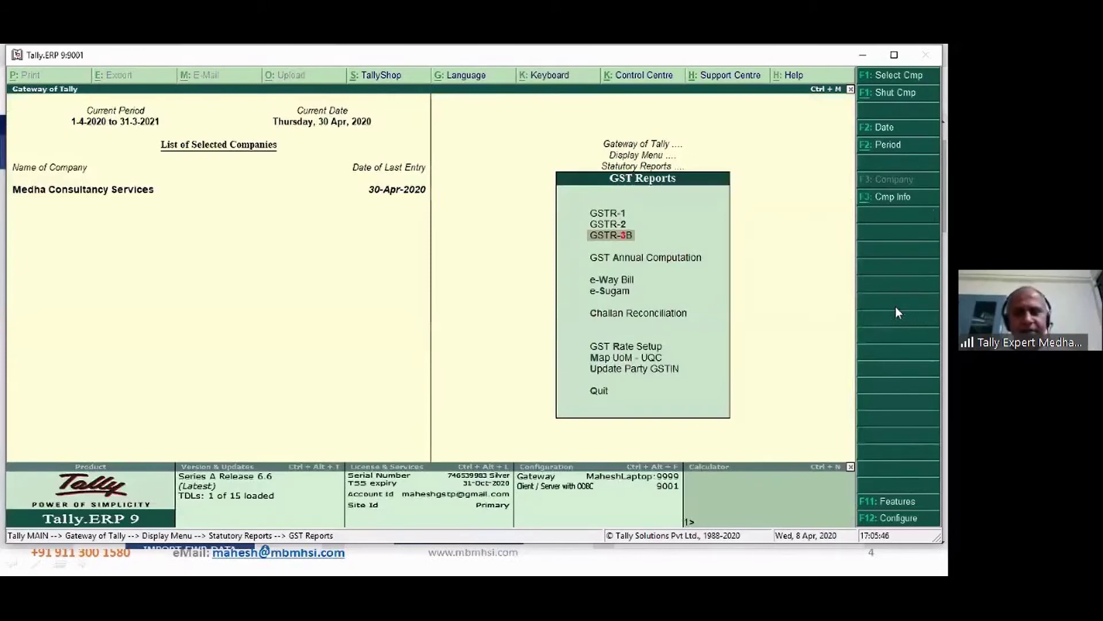
pyautogui.press('Down')
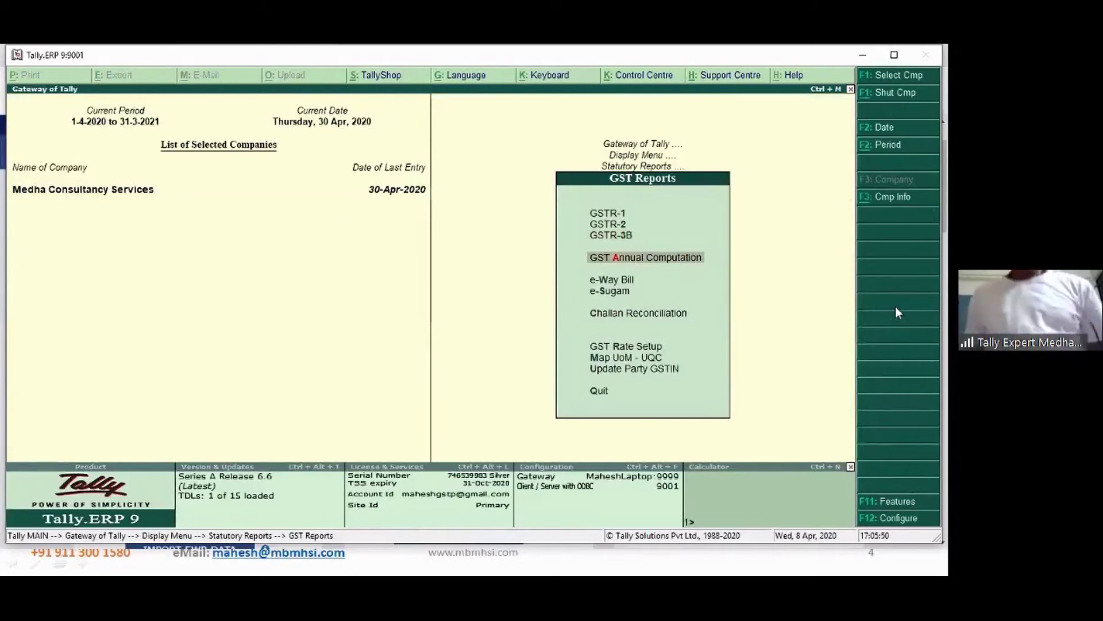
pyautogui.press('Return')
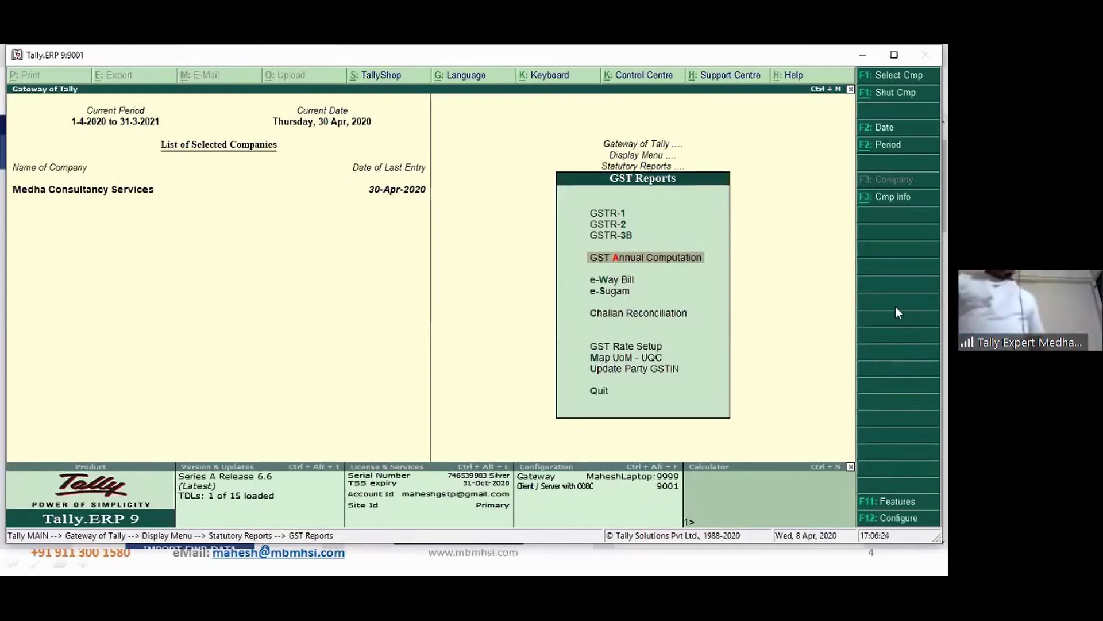
pyautogui.press('Return')
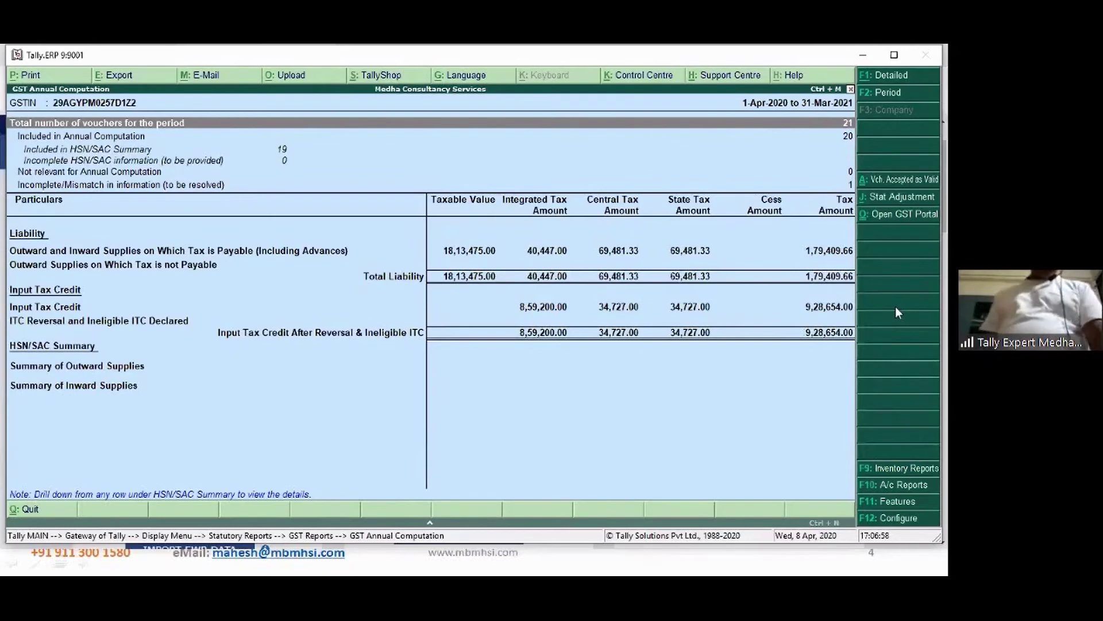
pyautogui.press('Escape')
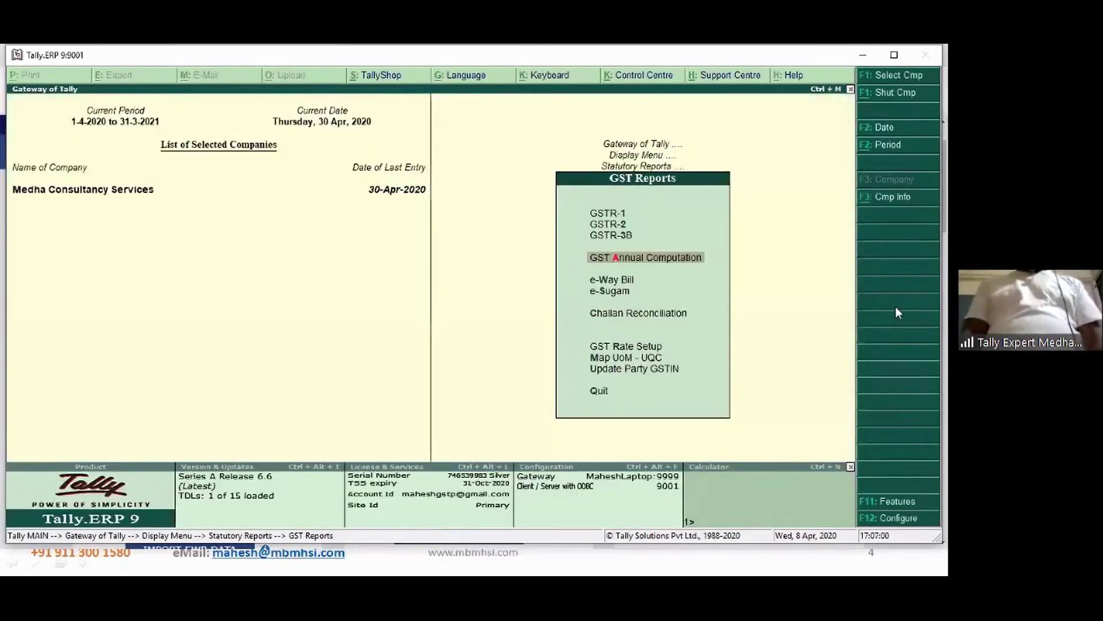
# Open the e-Way Bill options and briefly view the Export for e-Way Bill status
pyautogui.press('Down')
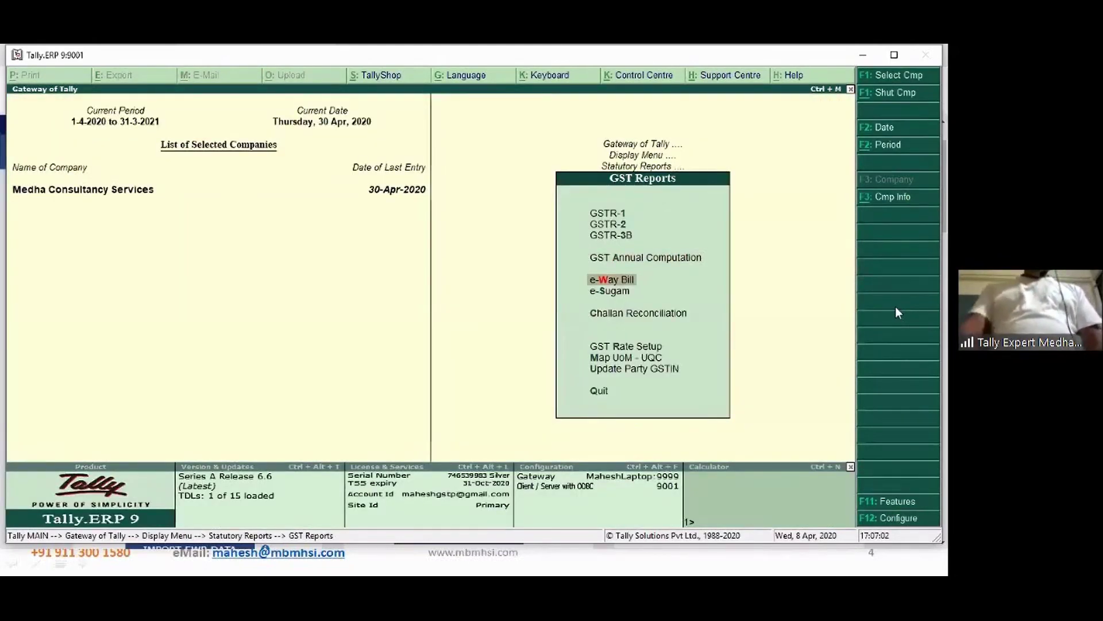
pyautogui.press('Return')
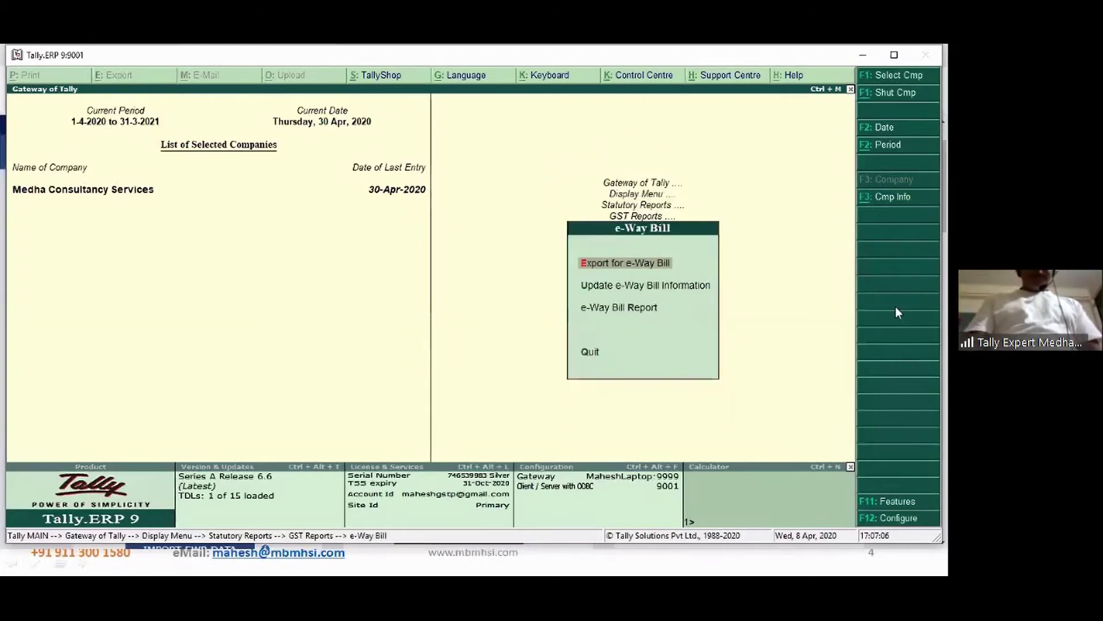
pyautogui.press('Return')
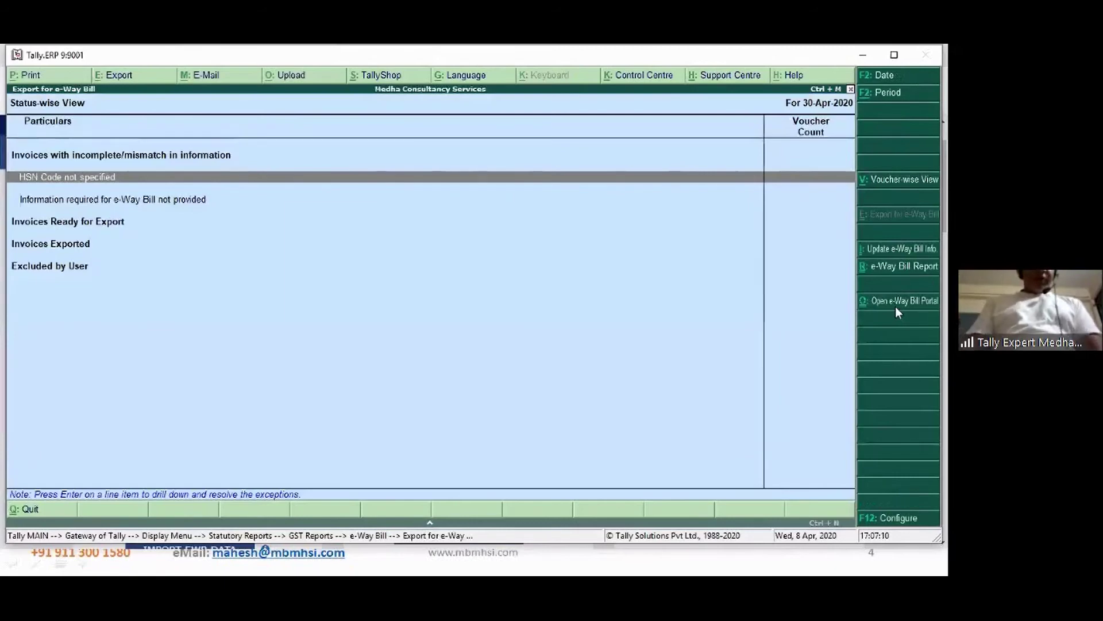
pyautogui.press('Escape')
# Review Update e-Way Bill Information for Extrude Hone India Pvt Ltd, 1-Apr to 30-Apr-2020, then exit
pyautogui.press('Down')
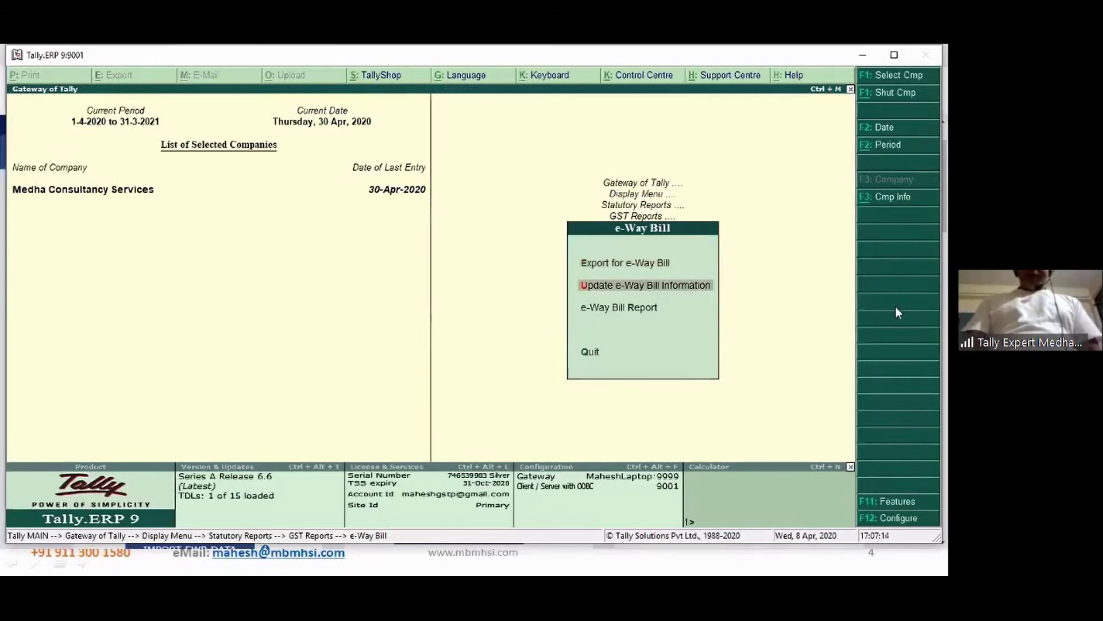
pyautogui.press('Return')
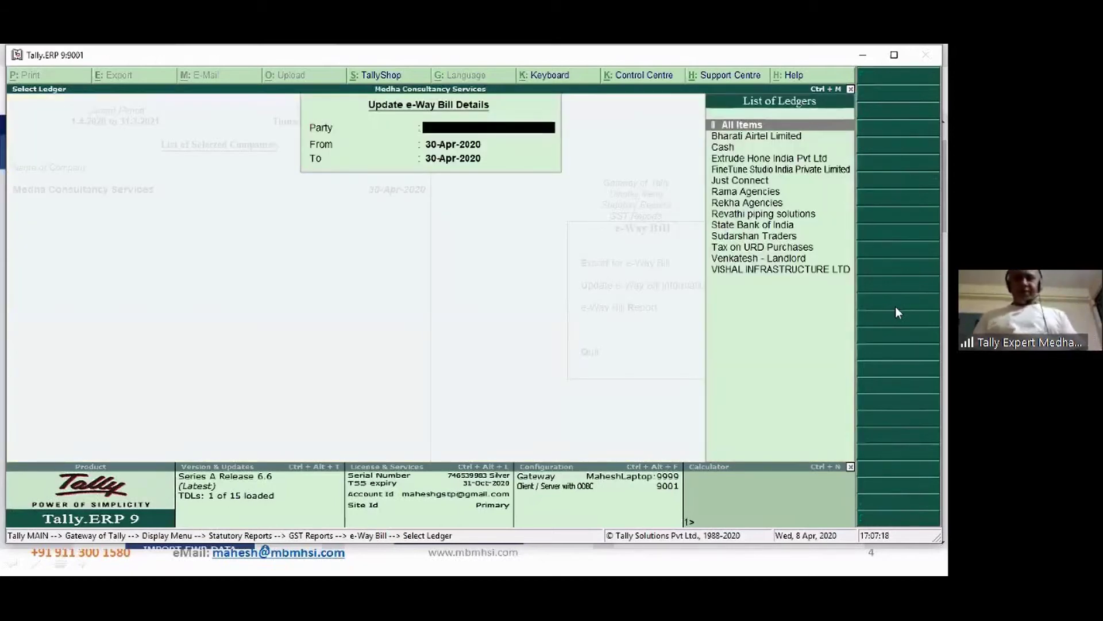
pyautogui.press('Down')
pyautogui.press('Down')
pyautogui.press('Down')
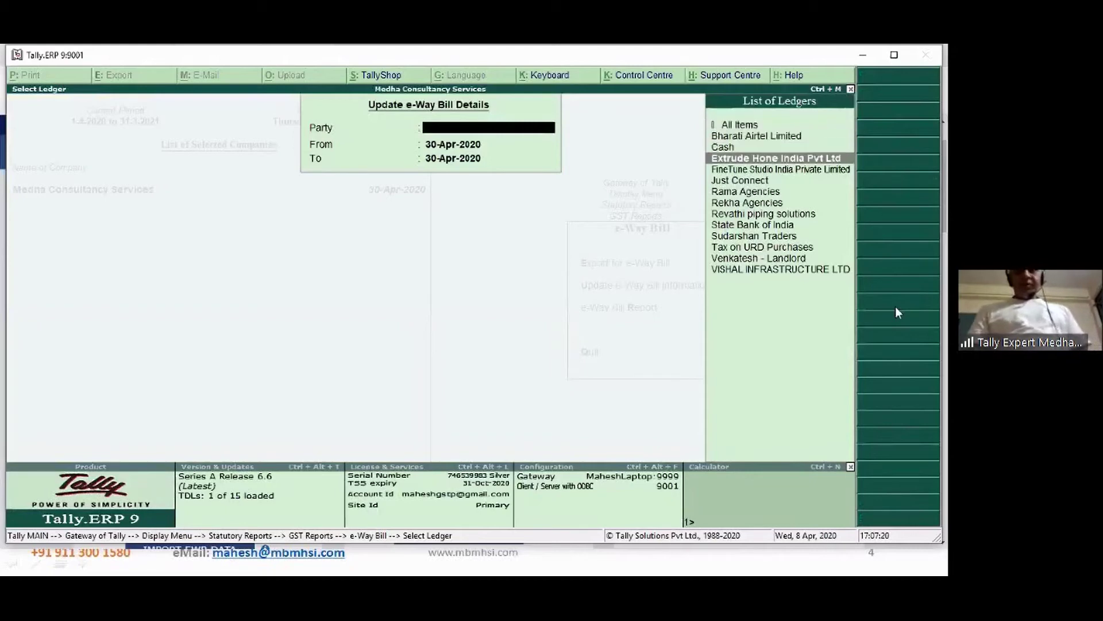
pyautogui.press('Return')
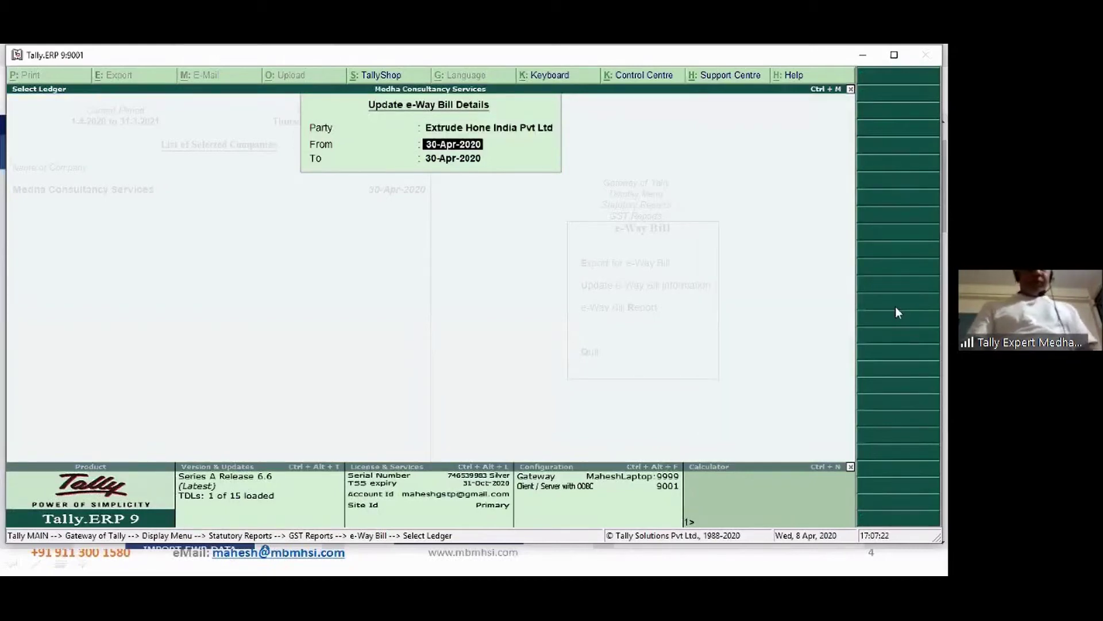
pyautogui.write('1')
pyautogui.press('Return')
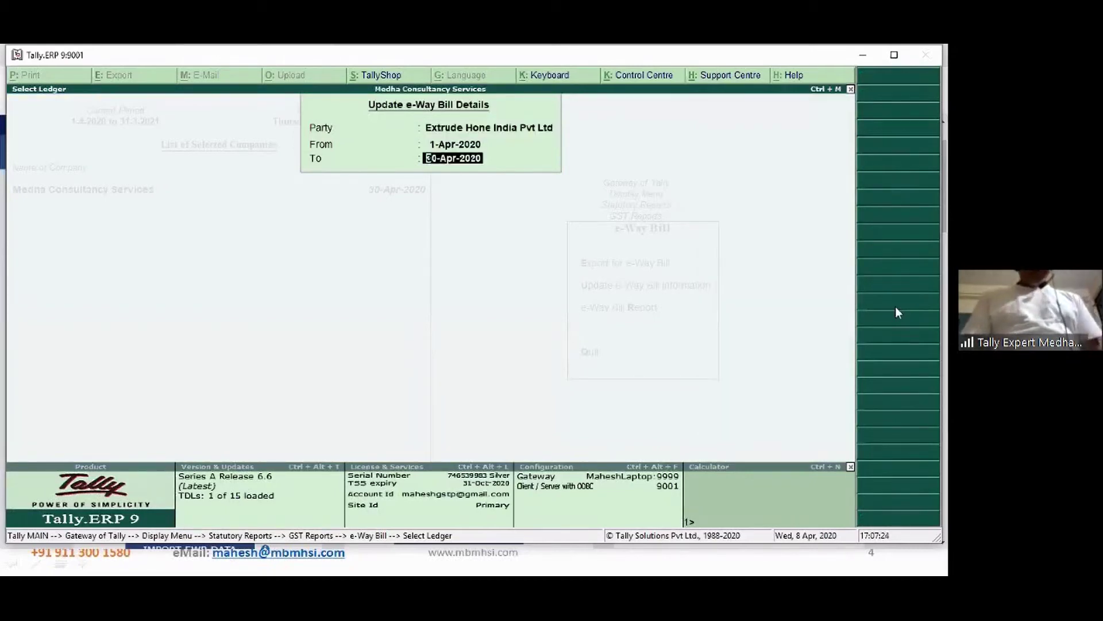
pyautogui.press('Return')
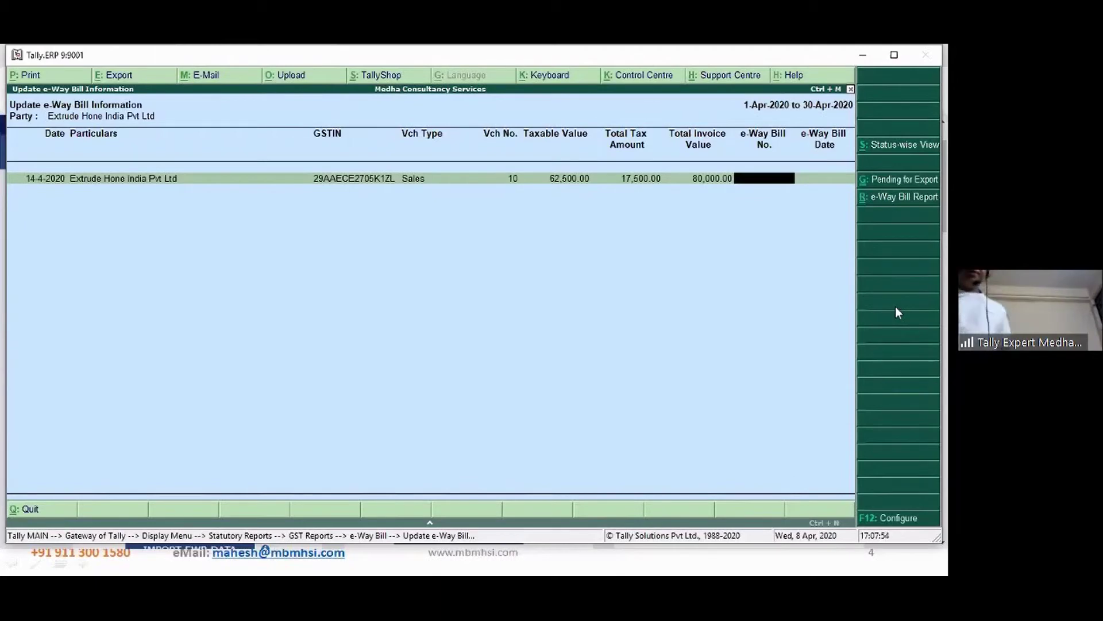
pyautogui.press('Escape')
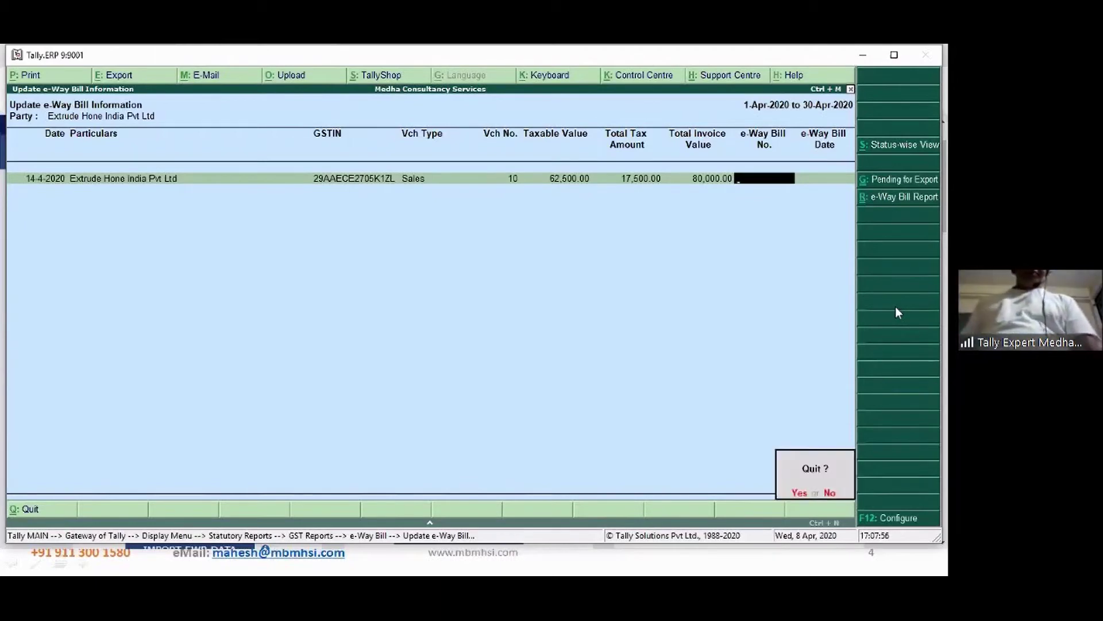
pyautogui.press('y')
pyautogui.press('Escape')
pyautogui.press('Escape')
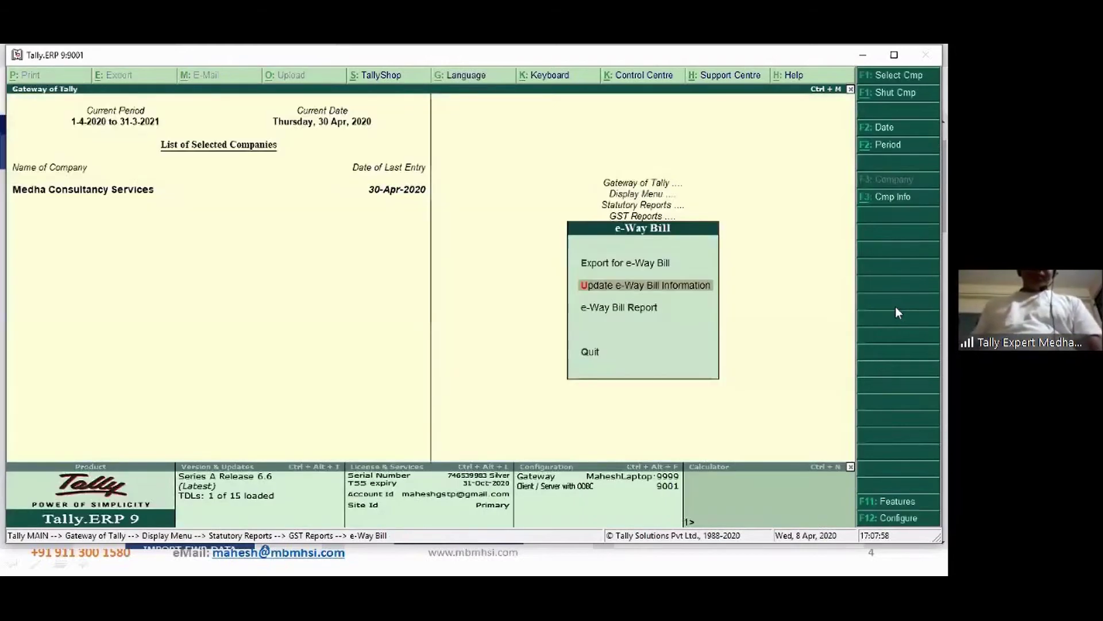
# View the e-Way Bill Report and go back to the GST reports list
pyautogui.press('Down')
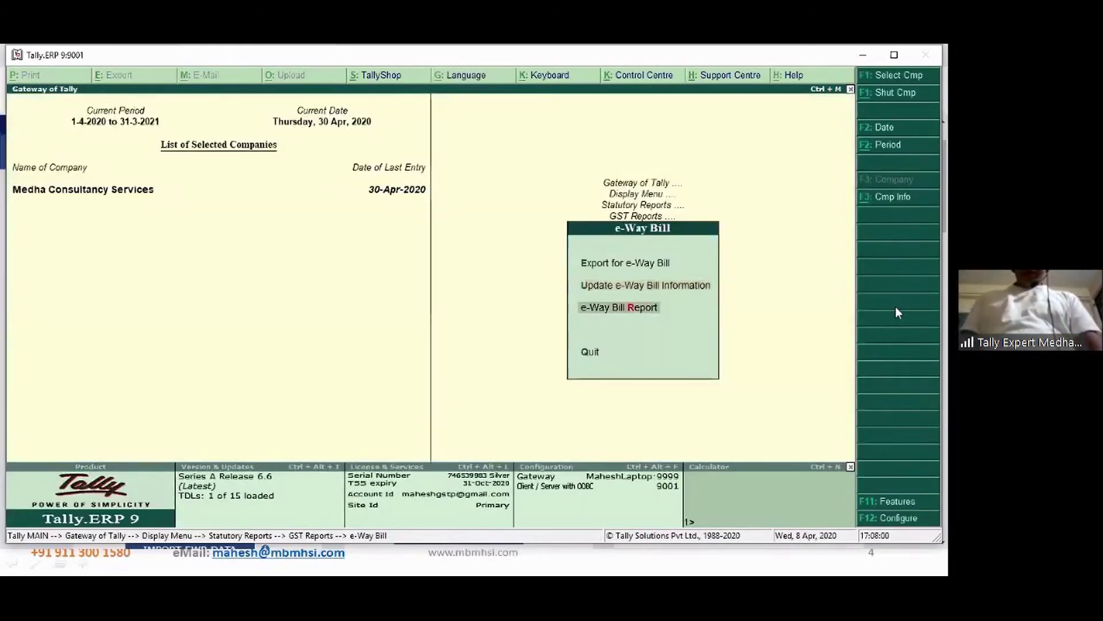
pyautogui.press('Return')
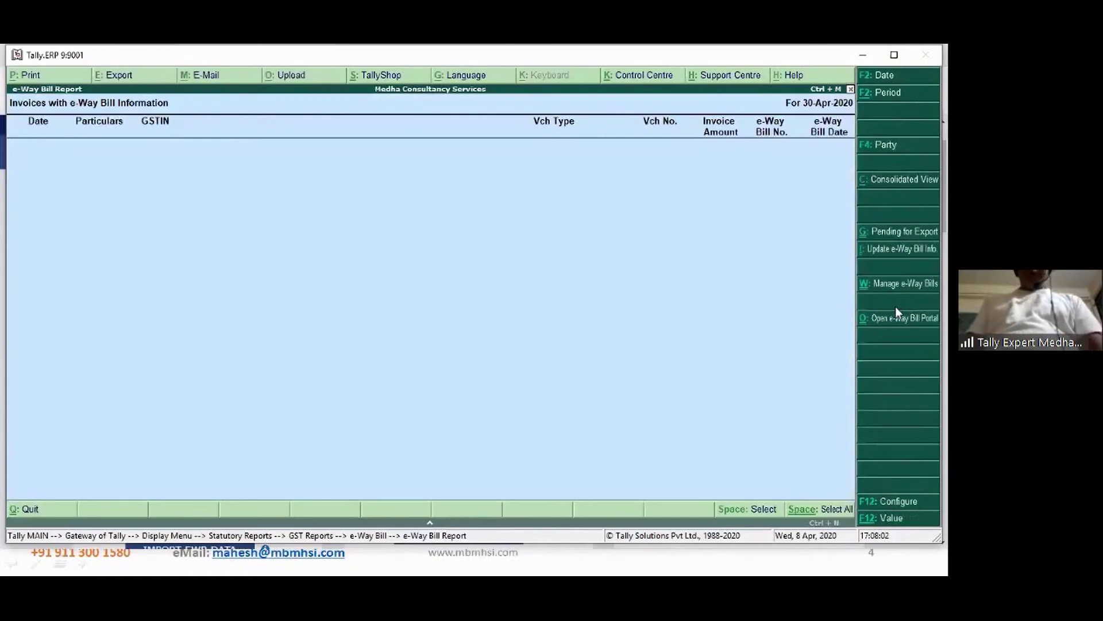
pyautogui.press('Escape')
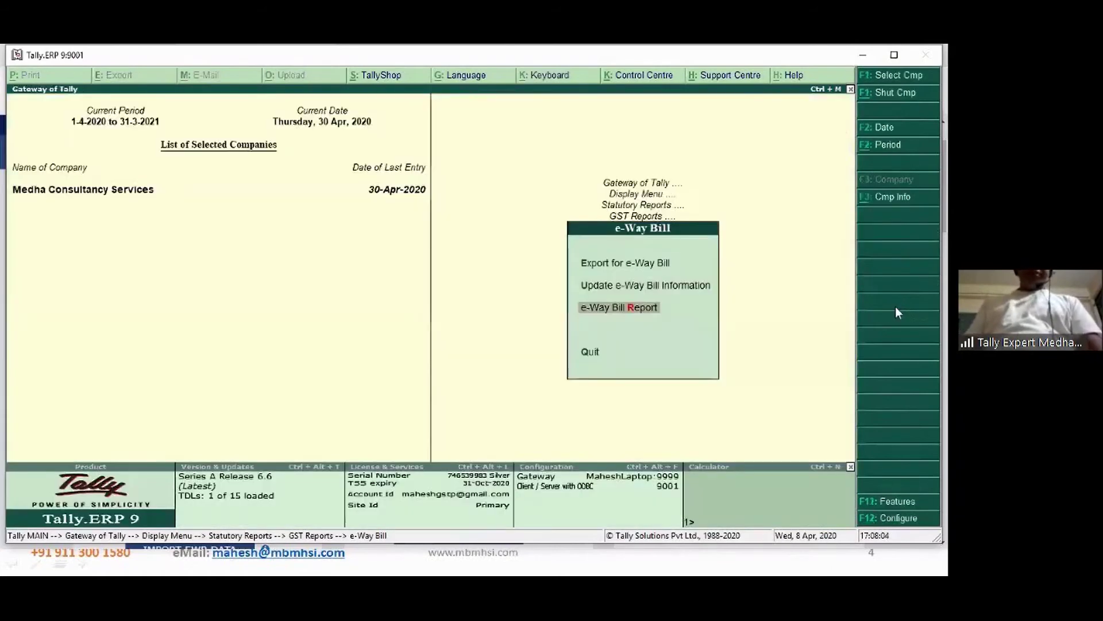
pyautogui.press('Escape')
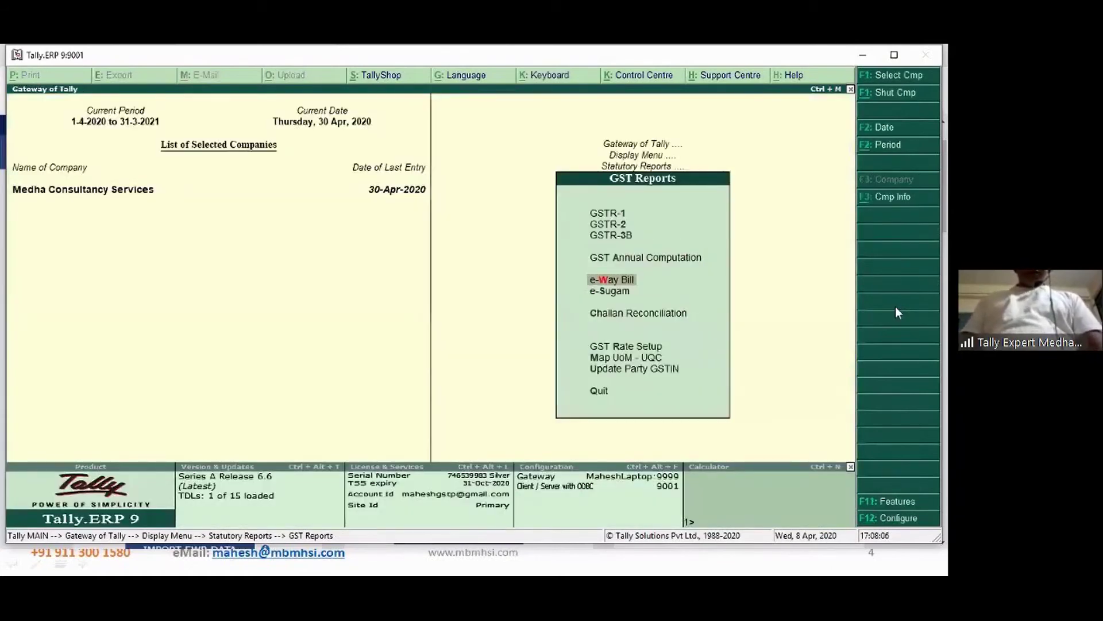
# Open the Challan Reconciliation report for April 2020
pyautogui.press('Down')
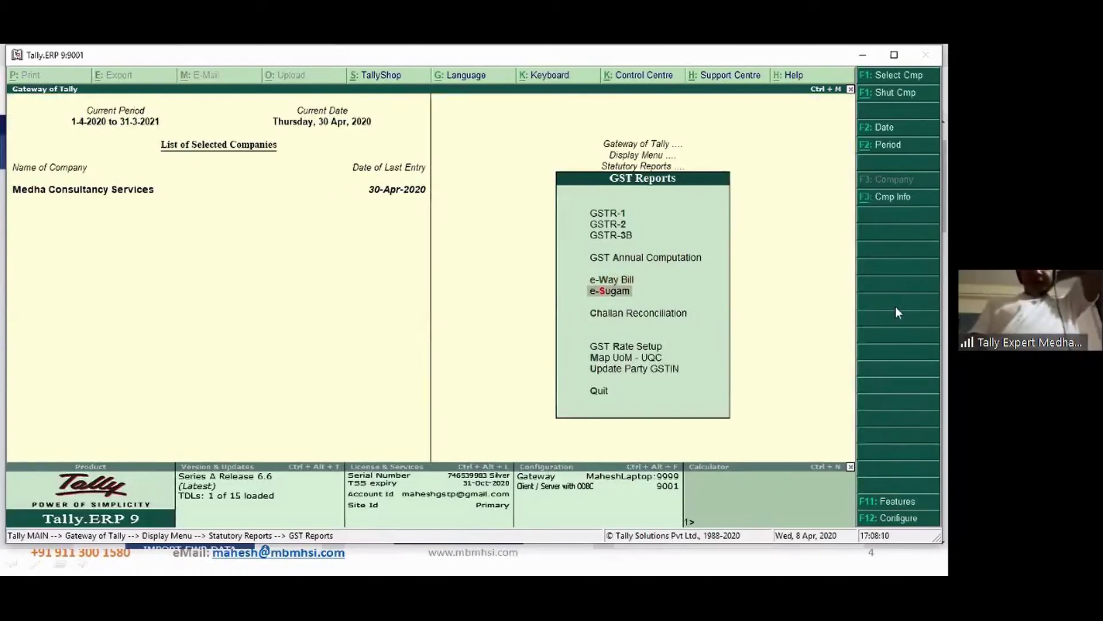
pyautogui.press('Down')
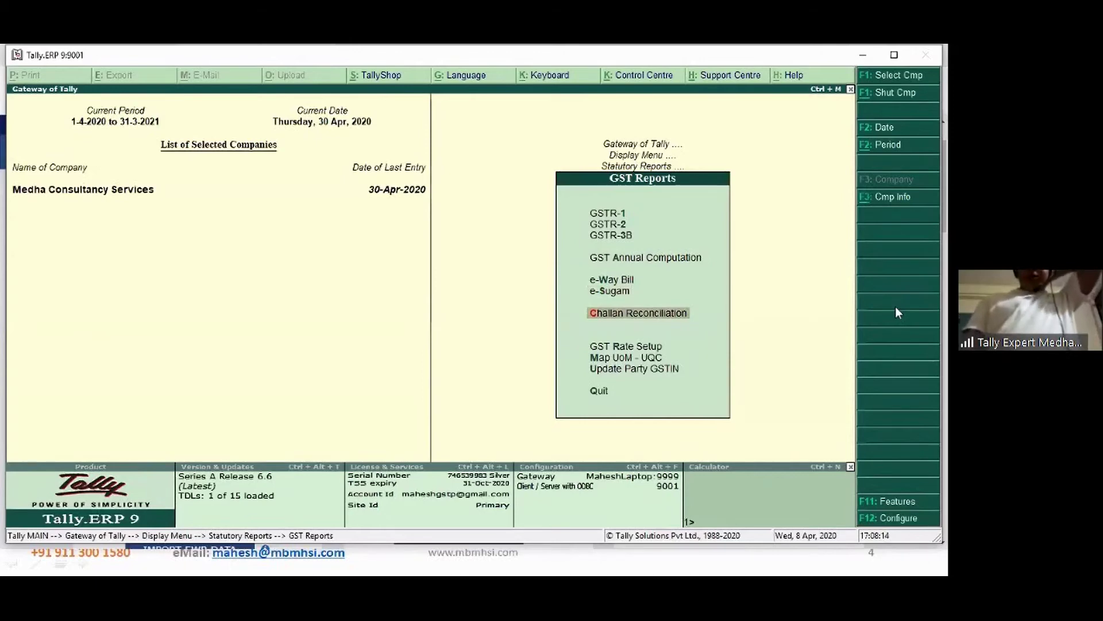
pyautogui.press('Return')
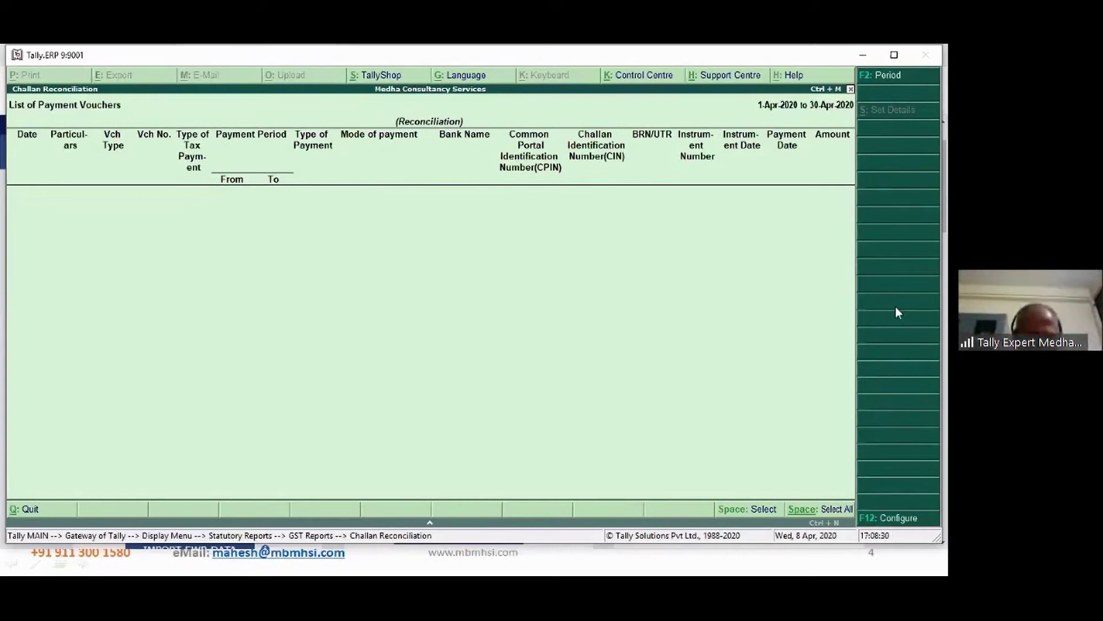
# Return to the Gateway of Tally and start a Payment voucher dated 16-May-2020
pyautogui.press('Escape')
pyautogui.press('Escape')
pyautogui.press('Escape')
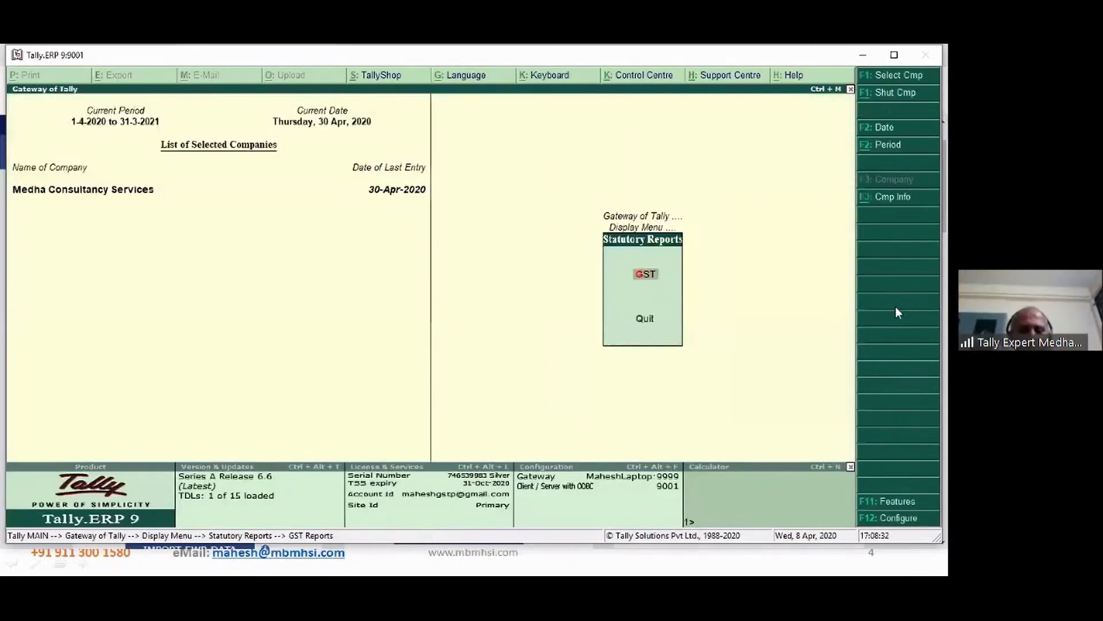
pyautogui.press('Escape')
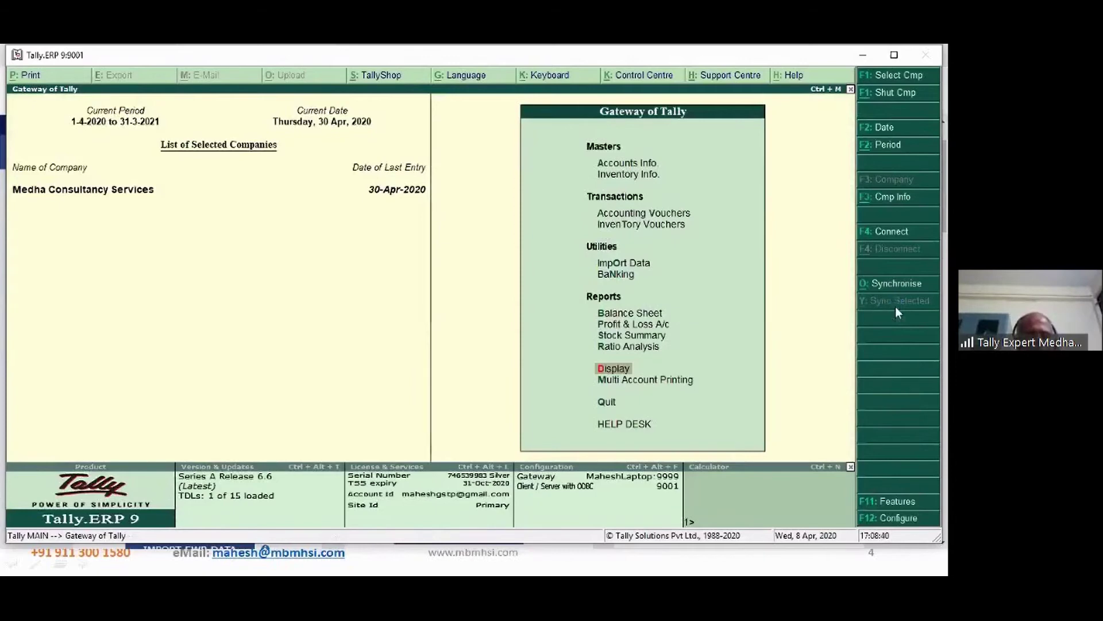
pyautogui.press('v')
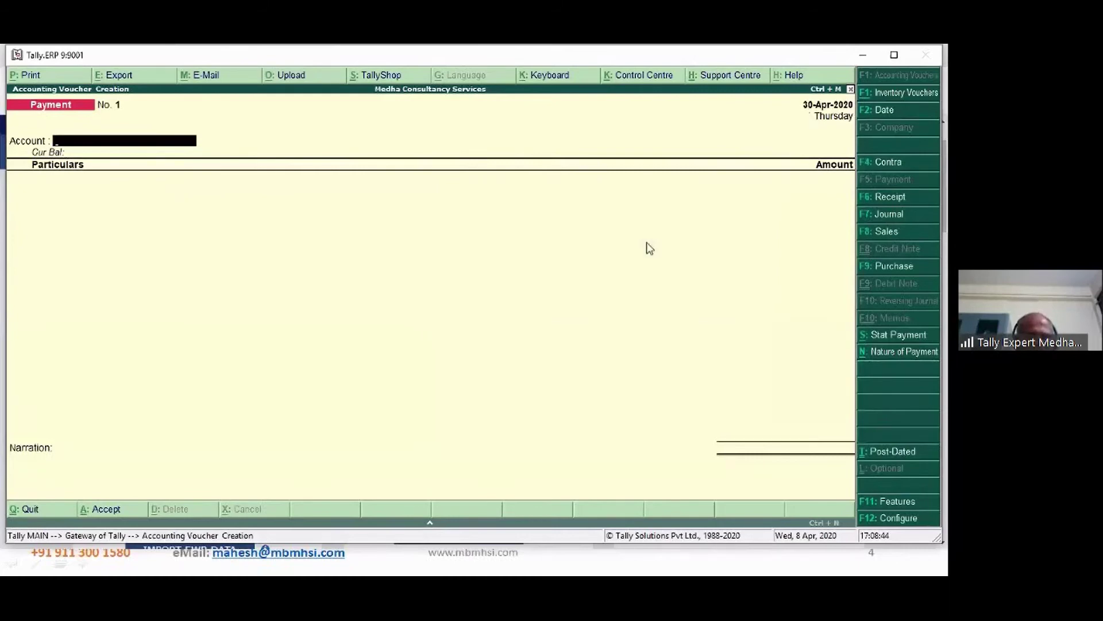
pyautogui.press('F2')
pyautogui.write('16-5')
pyautogui.press('Return')
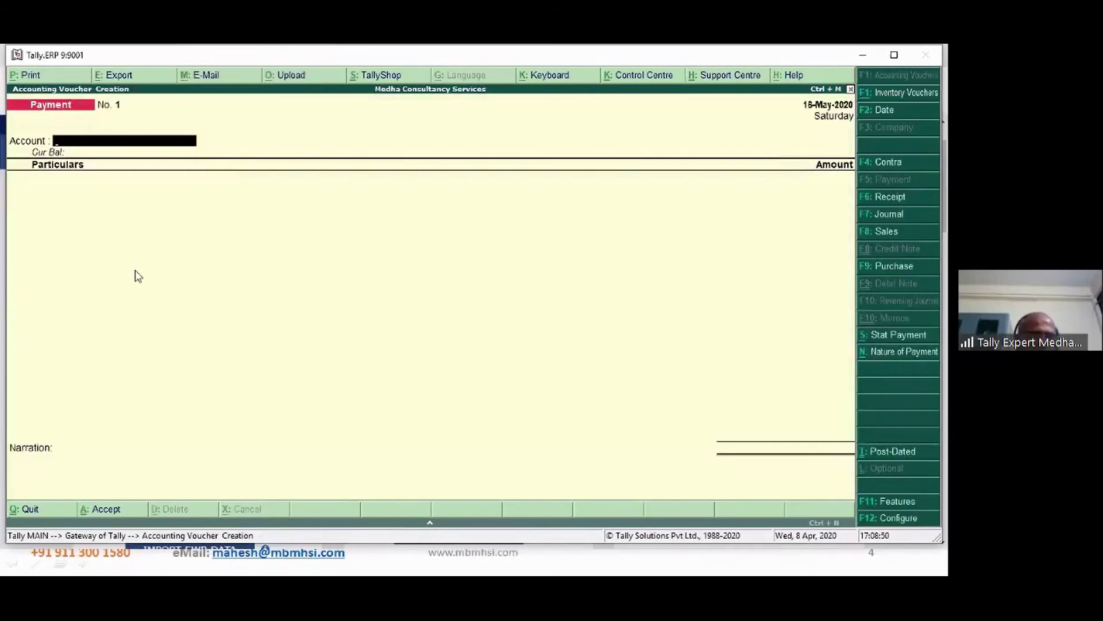
# Mark the voucher as a GST statutory payment, type Regular, for 1-Apr to 30-Apr-2020
pyautogui.click(893, 338)
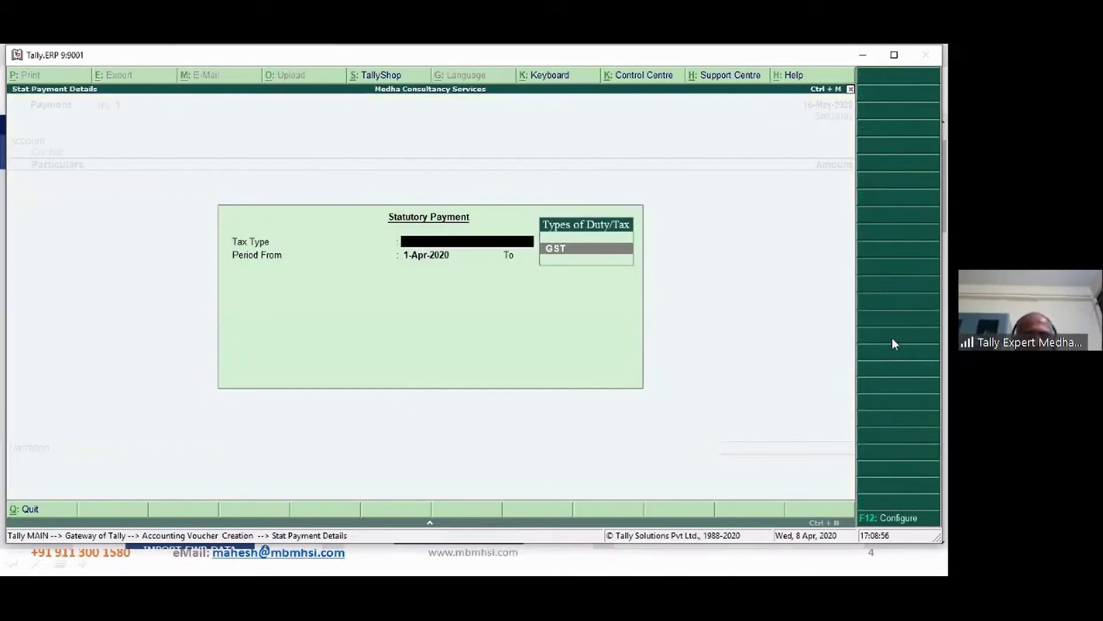
pyautogui.press('Return')
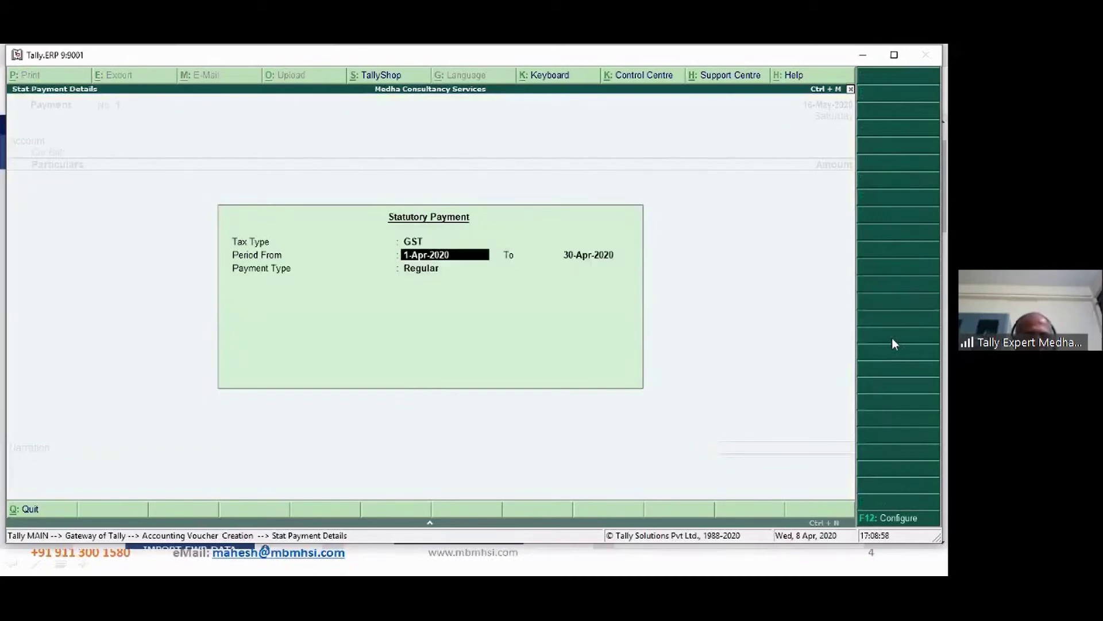
pyautogui.press('Return')
pyautogui.press('Return')
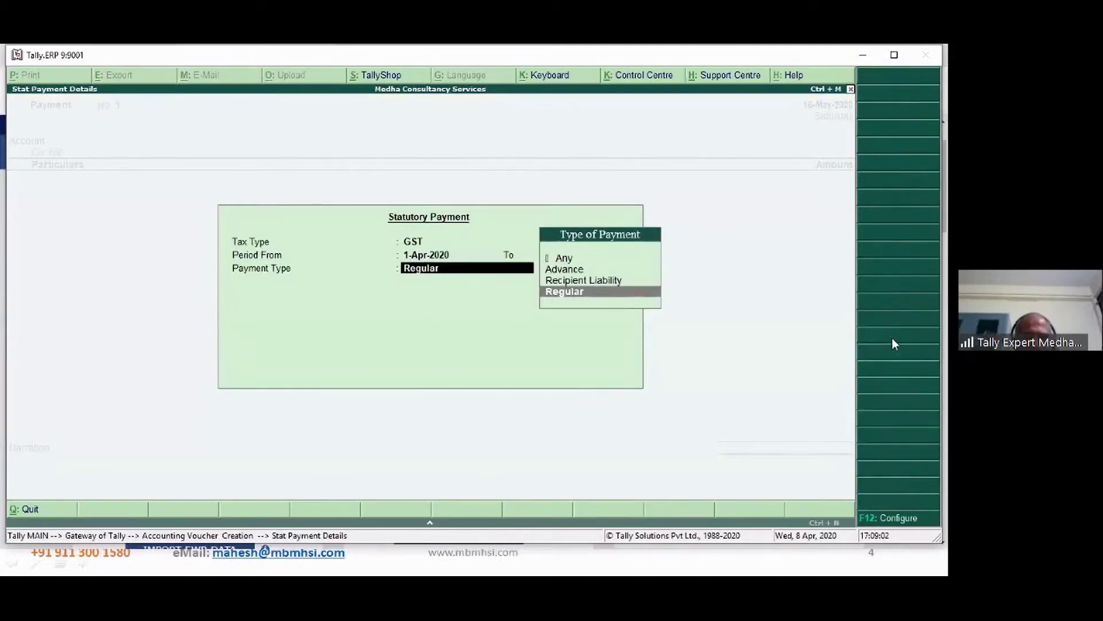
pyautogui.press('Up')
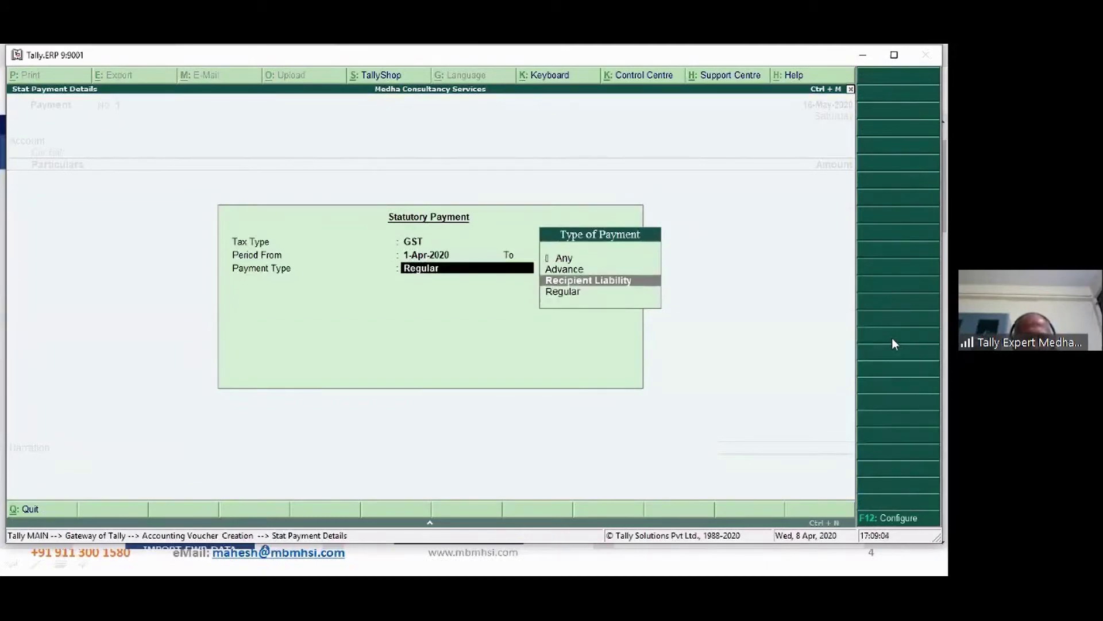
pyautogui.press('Up')
pyautogui.press('Up')
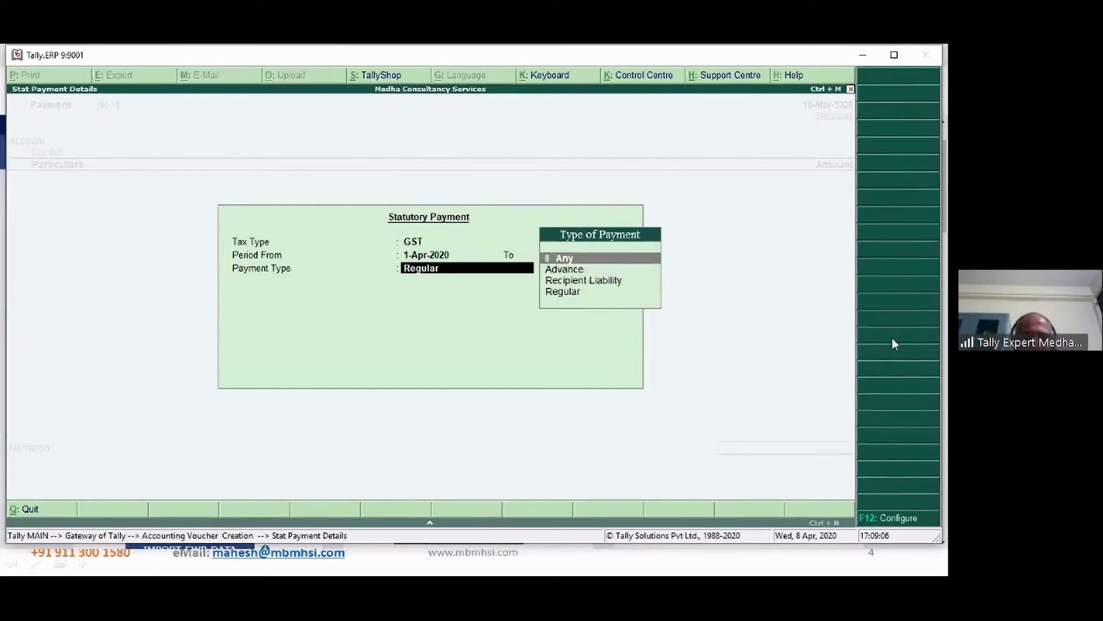
pyautogui.press('Down')
pyautogui.press('Down')
pyautogui.press('Down')
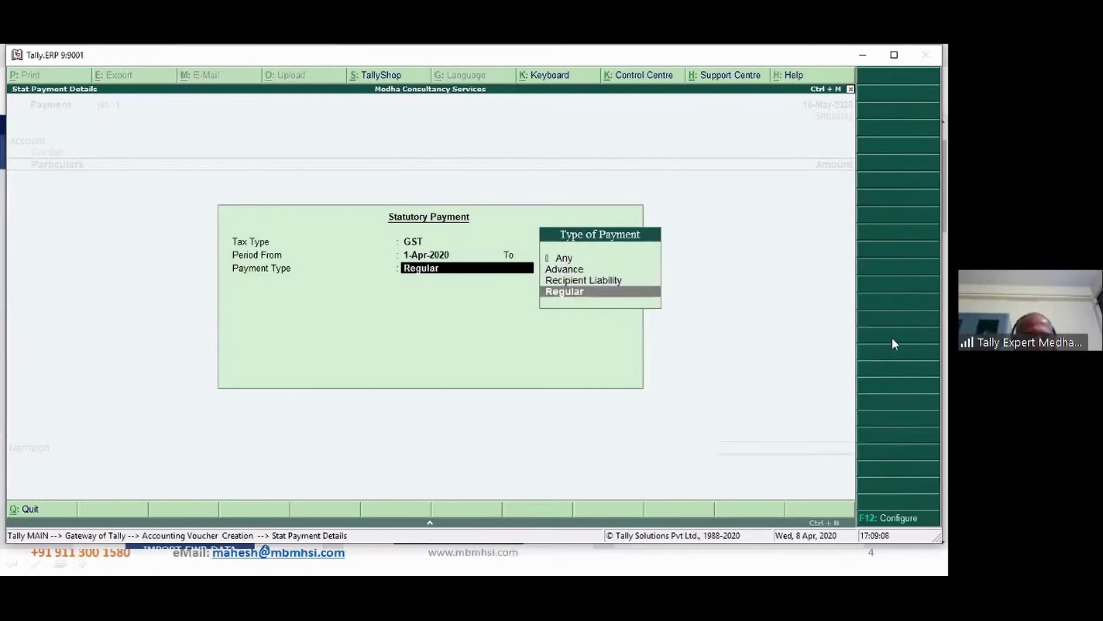
pyautogui.press('Return')
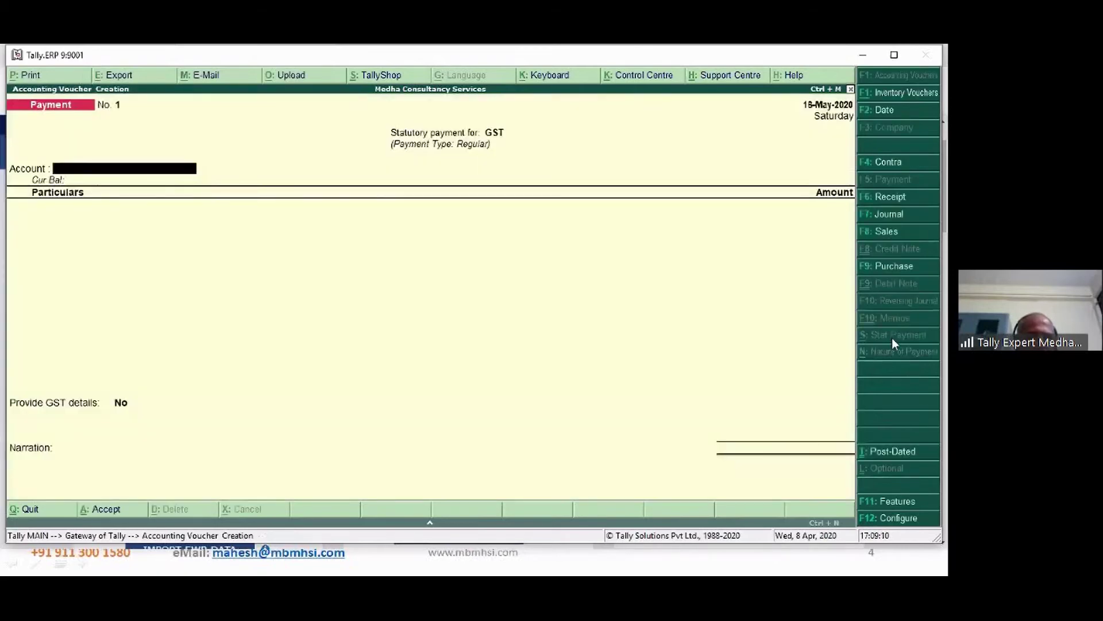
# Pay from State Bank of India, debiting Outout CGST 10,000
pyautogui.write('St')
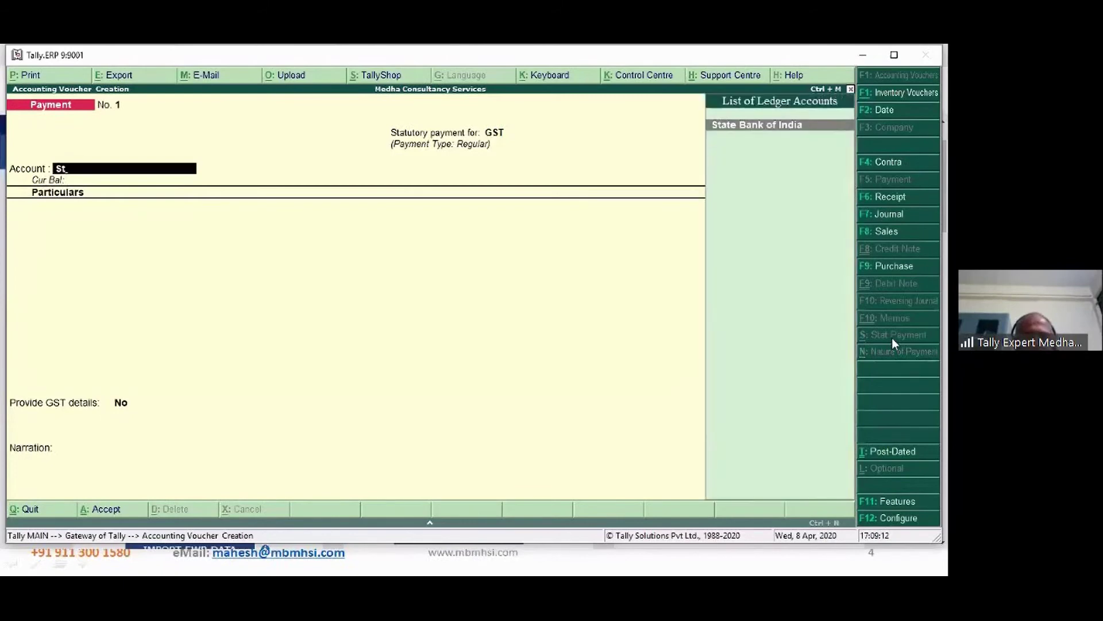
pyautogui.press('Return')
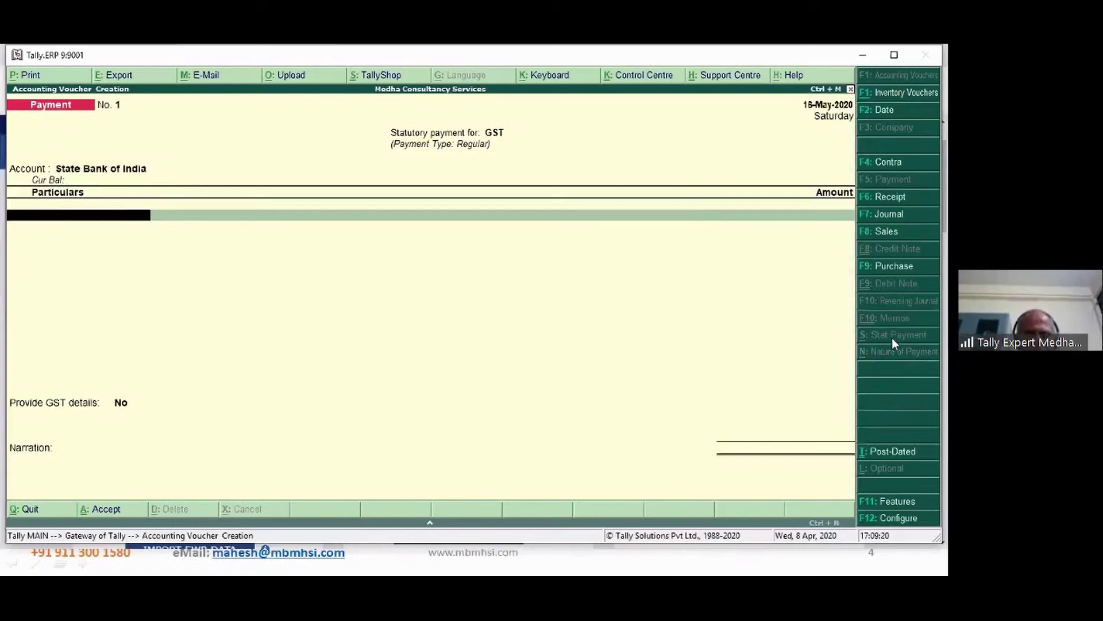
pyautogui.write('C')
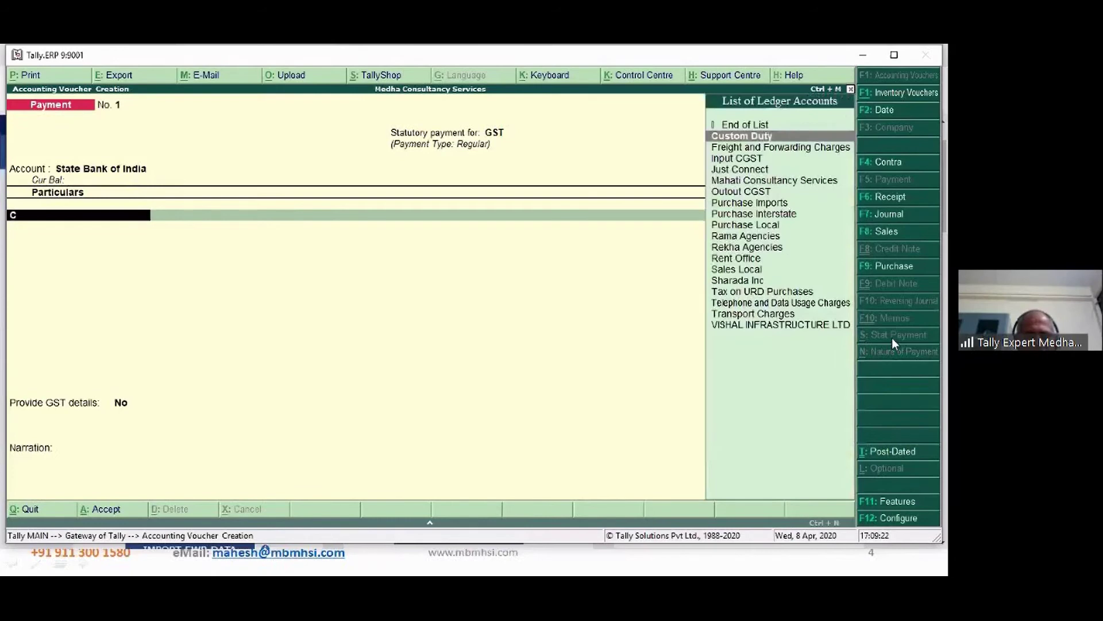
pyautogui.press('Up')
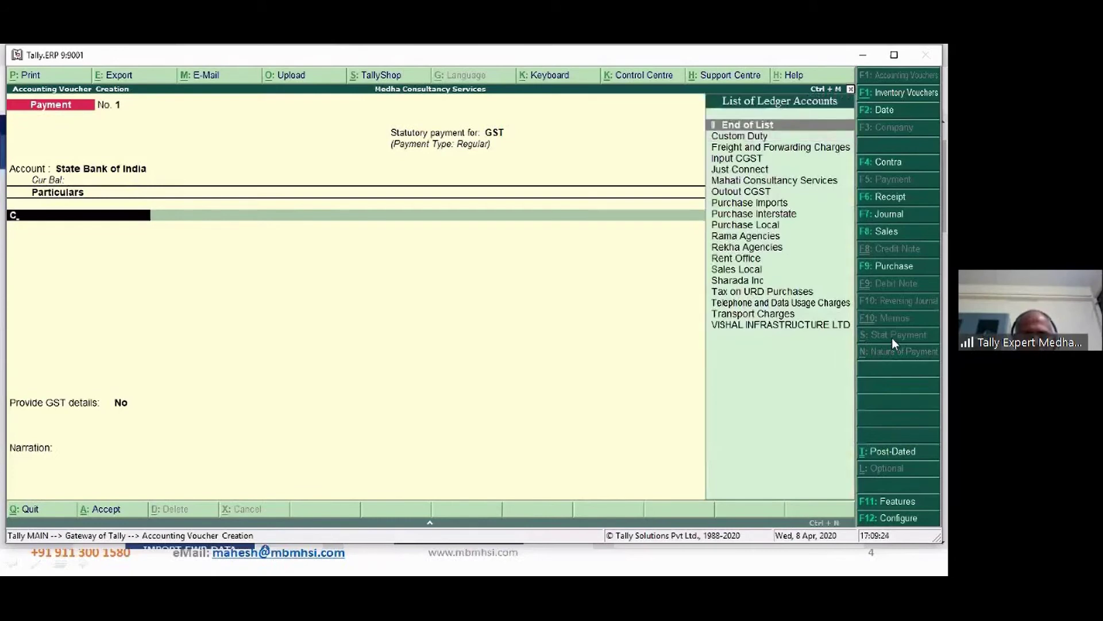
pyautogui.press('Down')
pyautogui.press('Down')
pyautogui.press('Down')
pyautogui.press('Down')
pyautogui.press('Down')
pyautogui.press('Down')
pyautogui.press('Down')
pyautogui.press('Down')
pyautogui.press('Down')
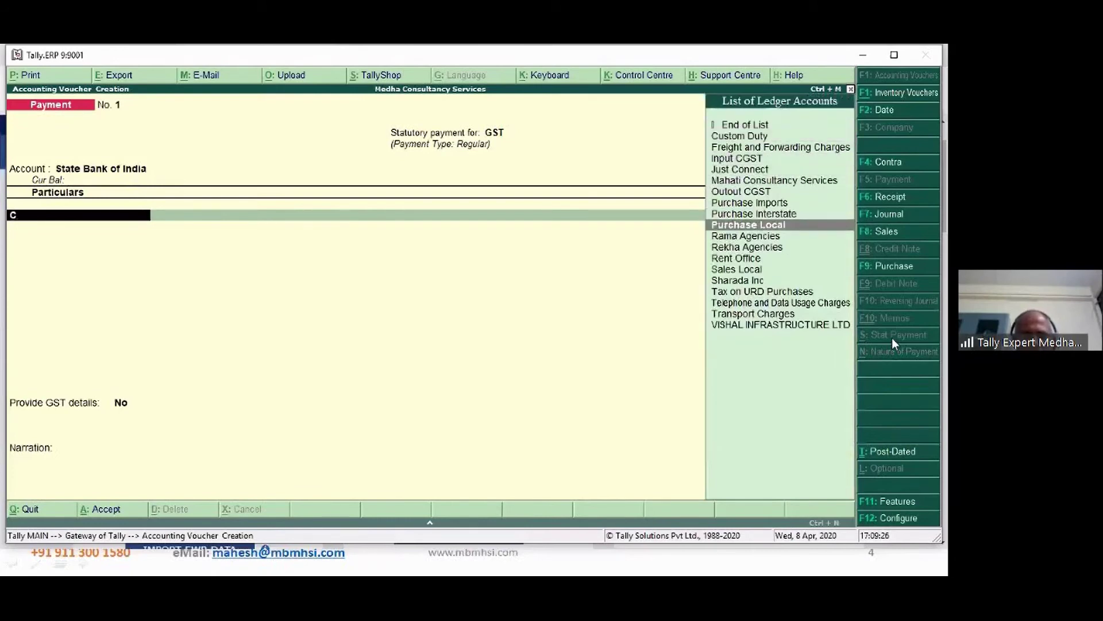
pyautogui.press('Up')
pyautogui.press('Up')
pyautogui.press('Up')
pyautogui.press('Return')
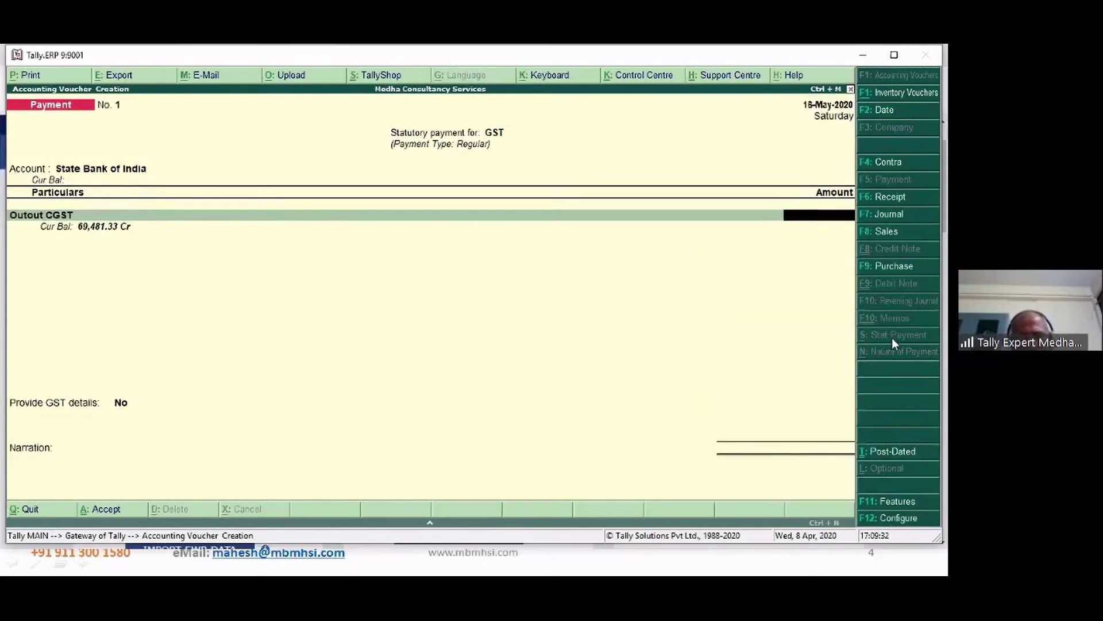
pyautogui.write('10000')
pyautogui.press('Return')
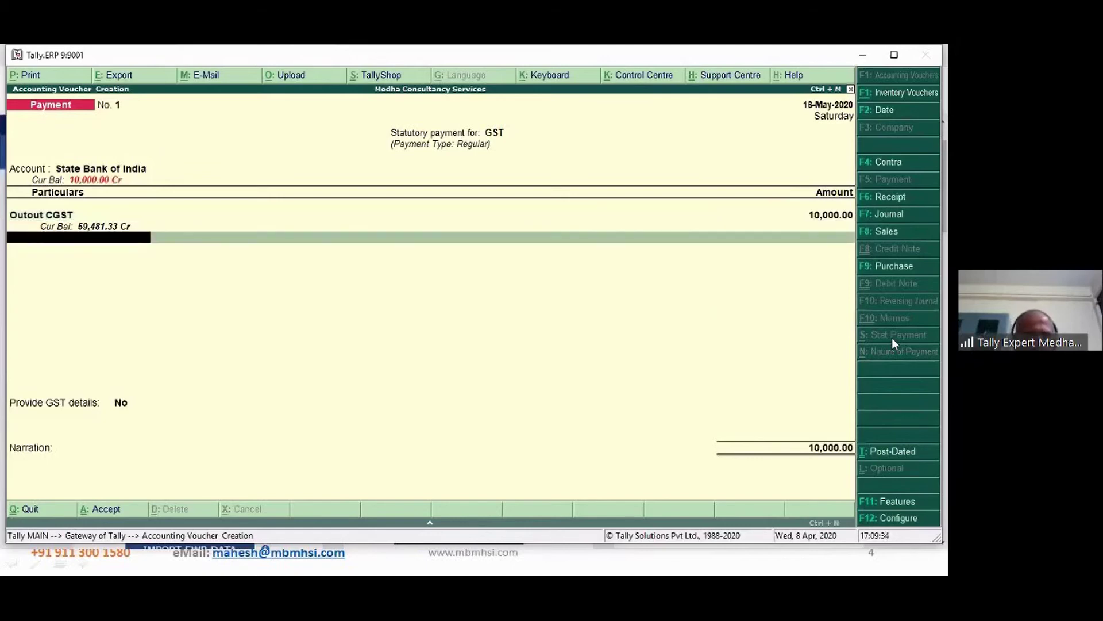
# Add Output SGST 10,000 and Output IGST 5,000 to the payment
pyautogui.write('Out')
pyautogui.press('Down')
pyautogui.press('Down')
pyautogui.press('Down')
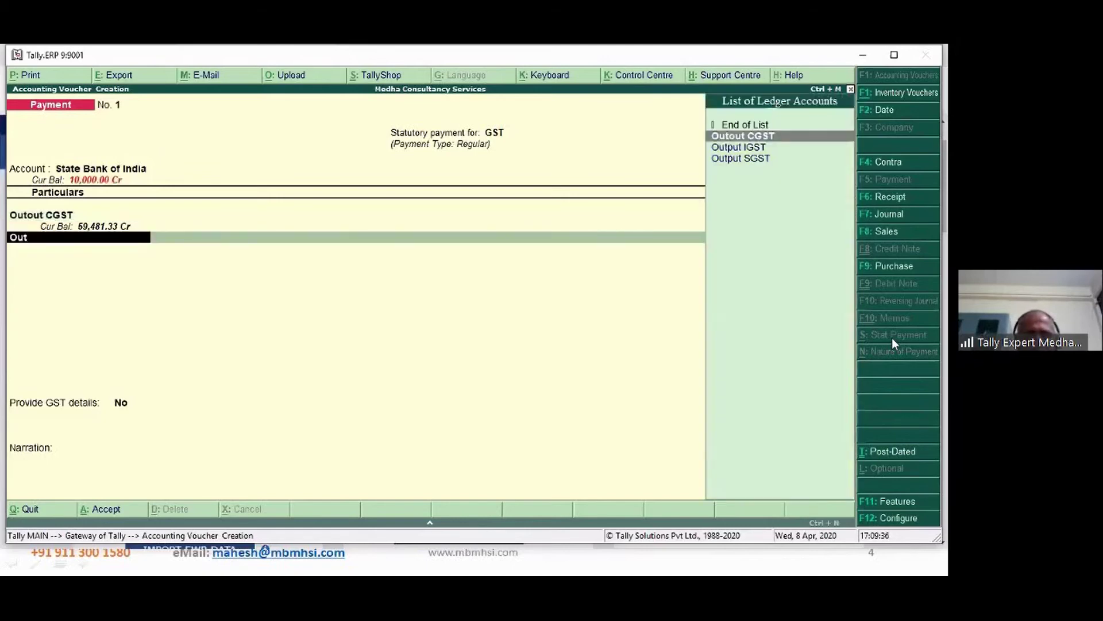
pyautogui.press('Return')
pyautogui.write('10000')
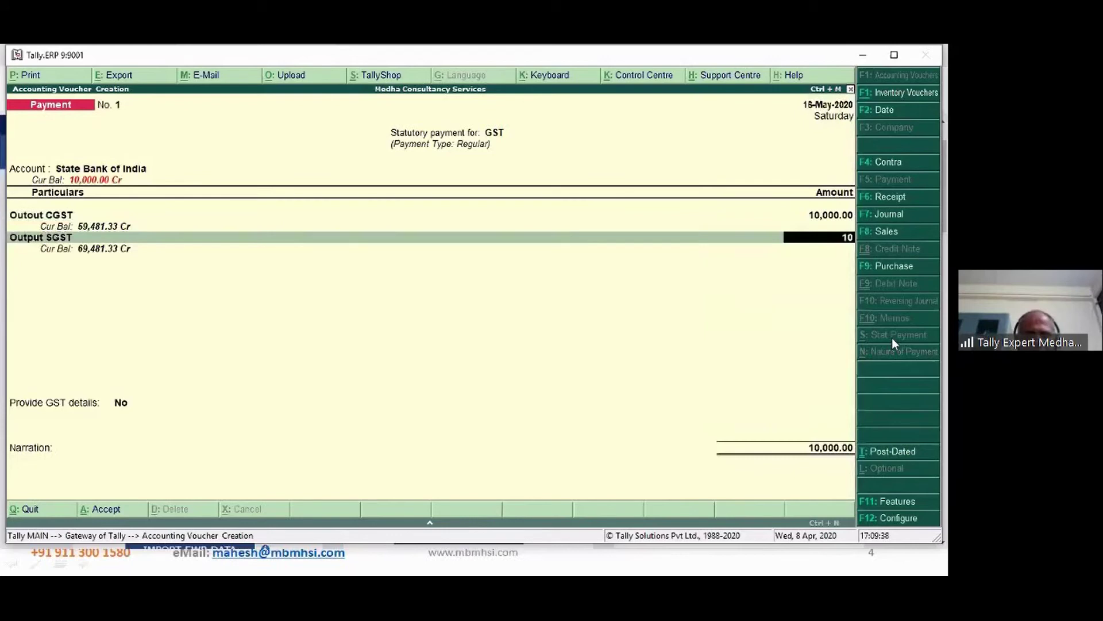
pyautogui.press('Return')
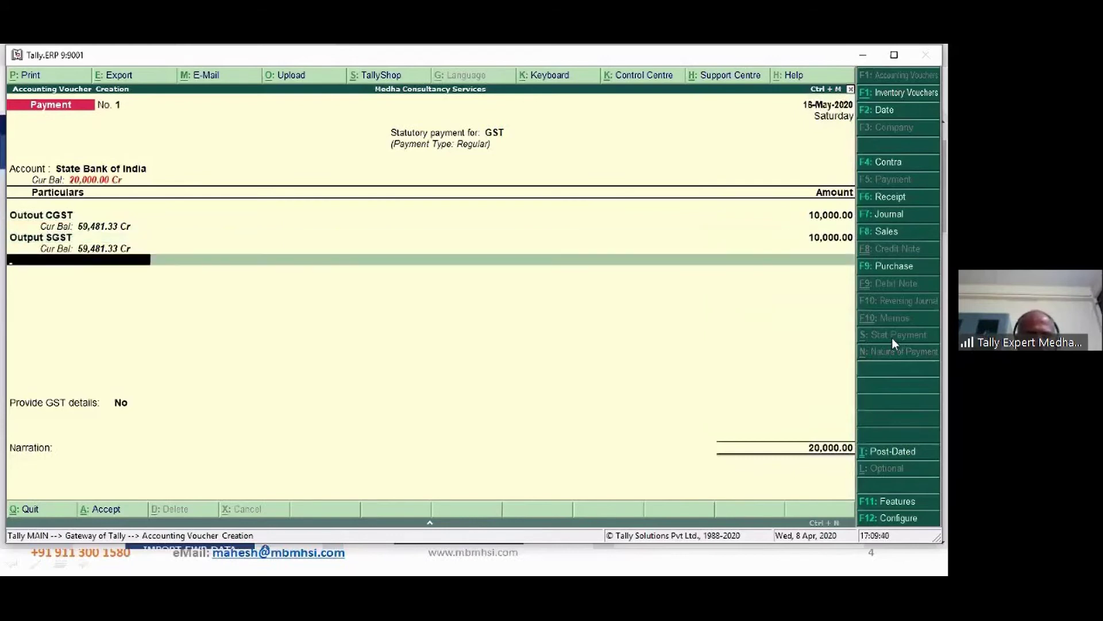
pyautogui.write('Out')
pyautogui.press('Down')
pyautogui.press('Down')
pyautogui.press('Return')
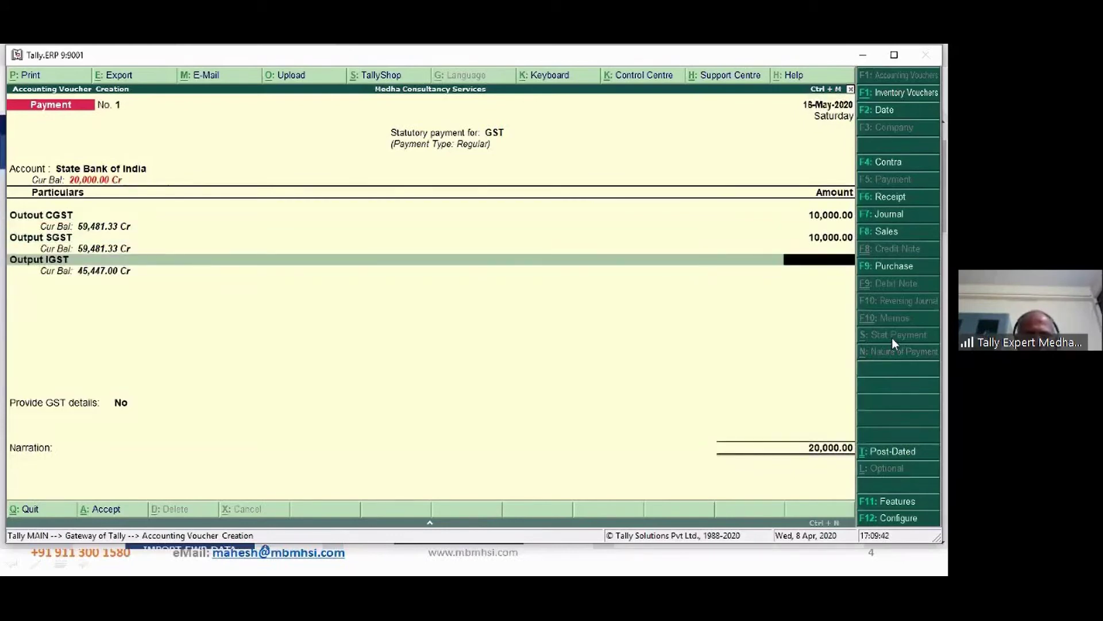
pyautogui.write('5000')
pyautogui.press('Return')
# Set GST details to Yes and choose NEFT/RTGS as the mode of payment
pyautogui.press('Return')
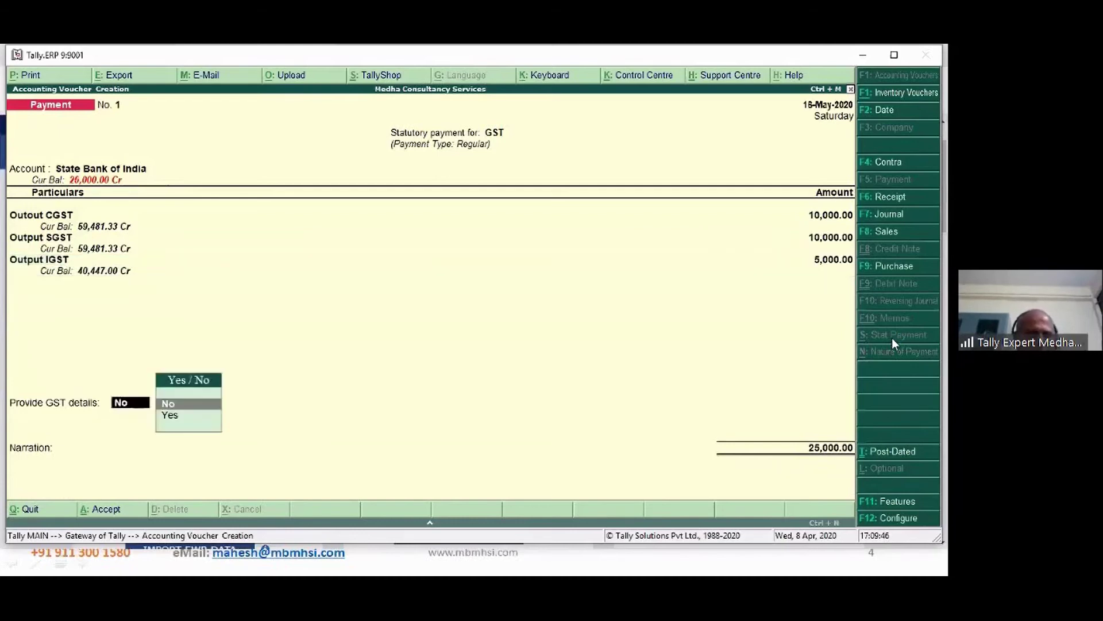
pyautogui.press('Down')
pyautogui.press('Return')
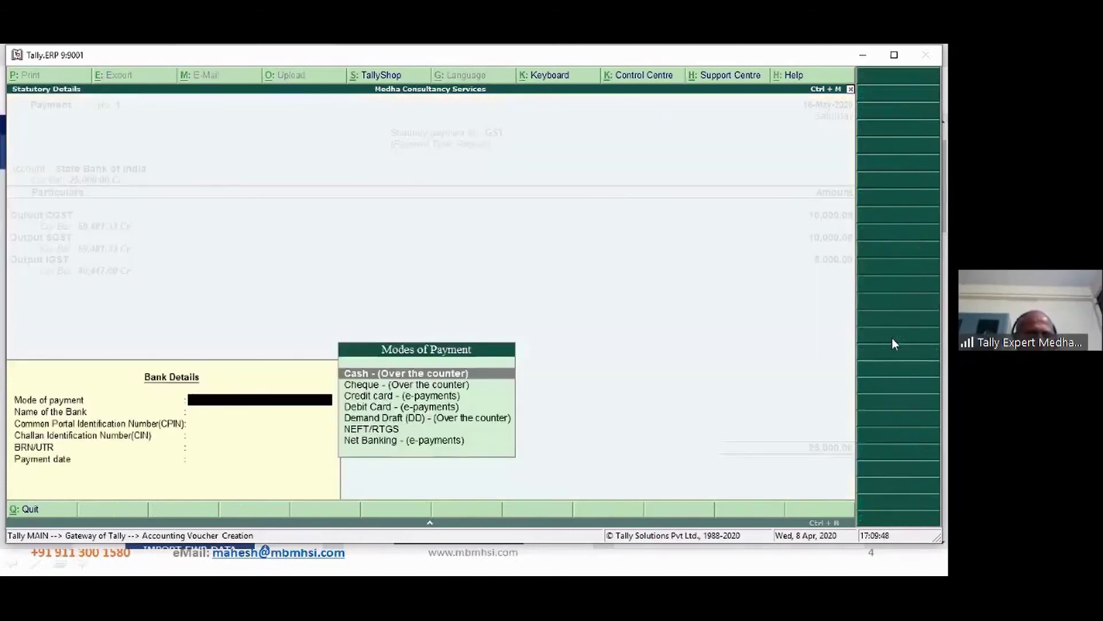
pyautogui.press('Escape')
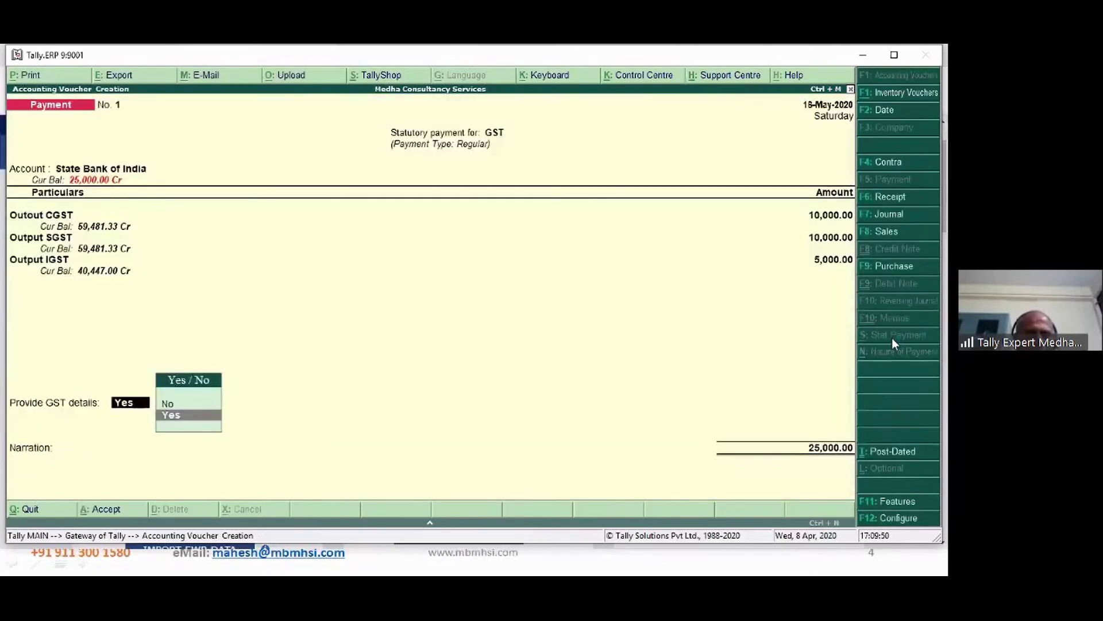
pyautogui.press('Return')
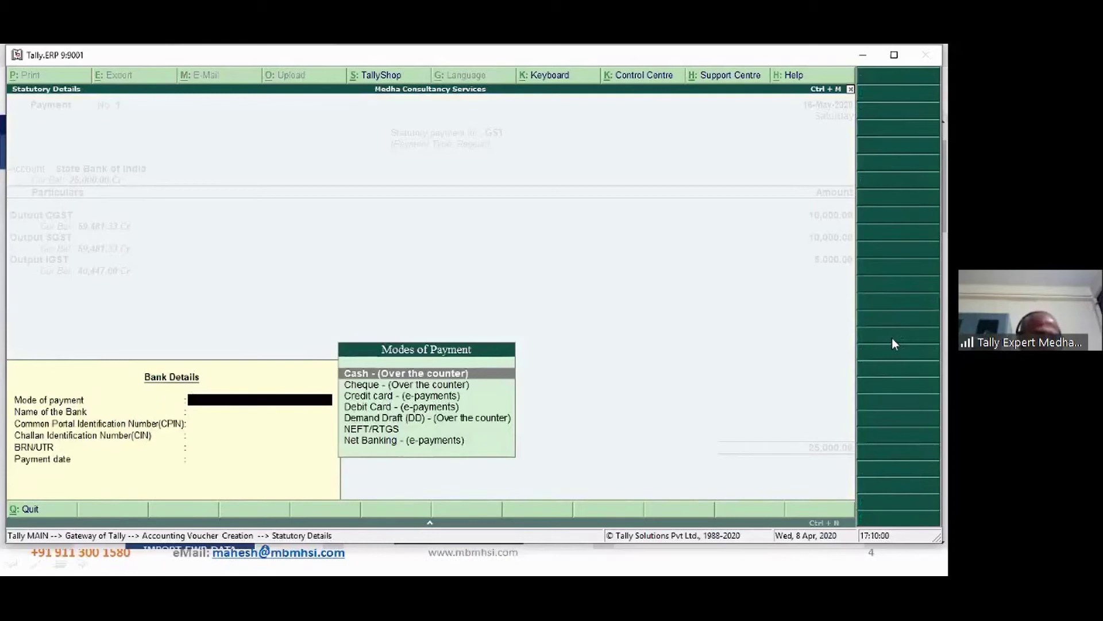
pyautogui.press('Down')
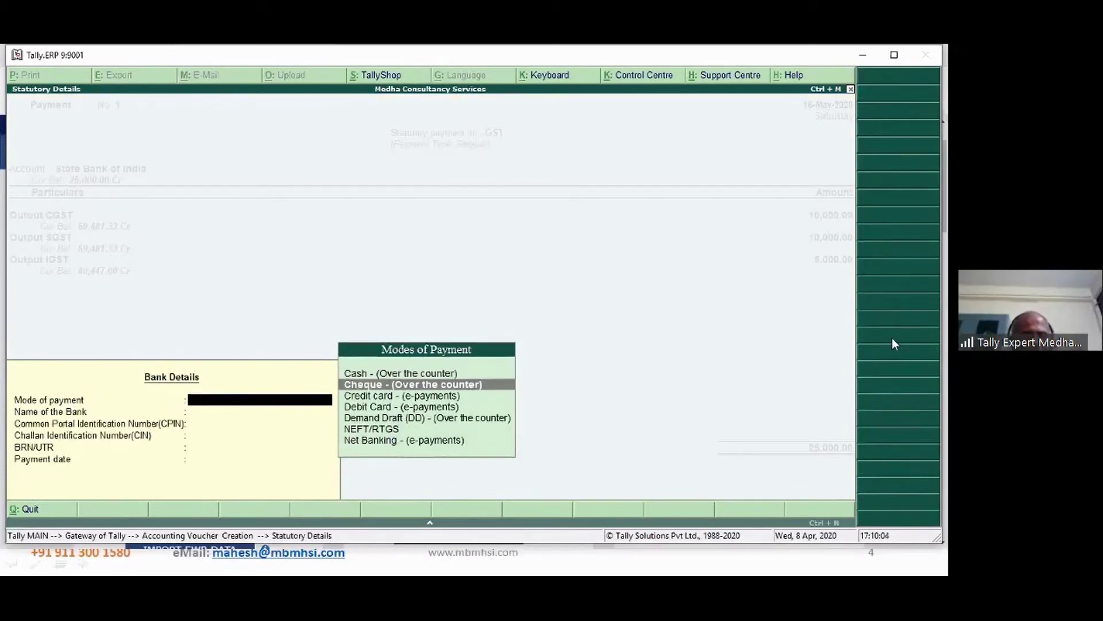
pyautogui.press('Down')
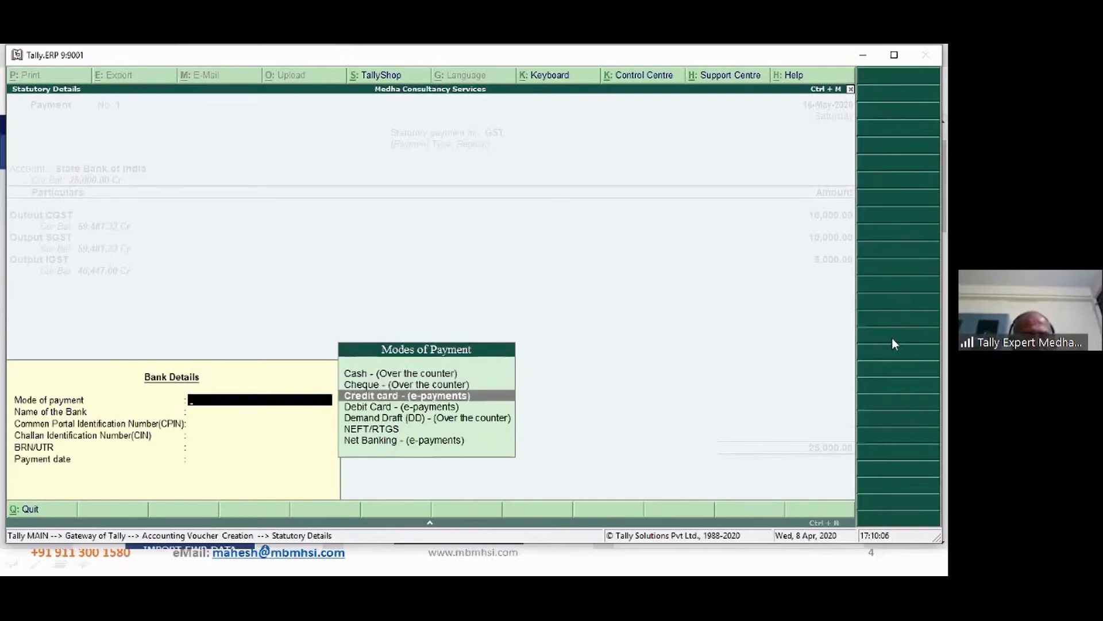
pyautogui.press('Down')
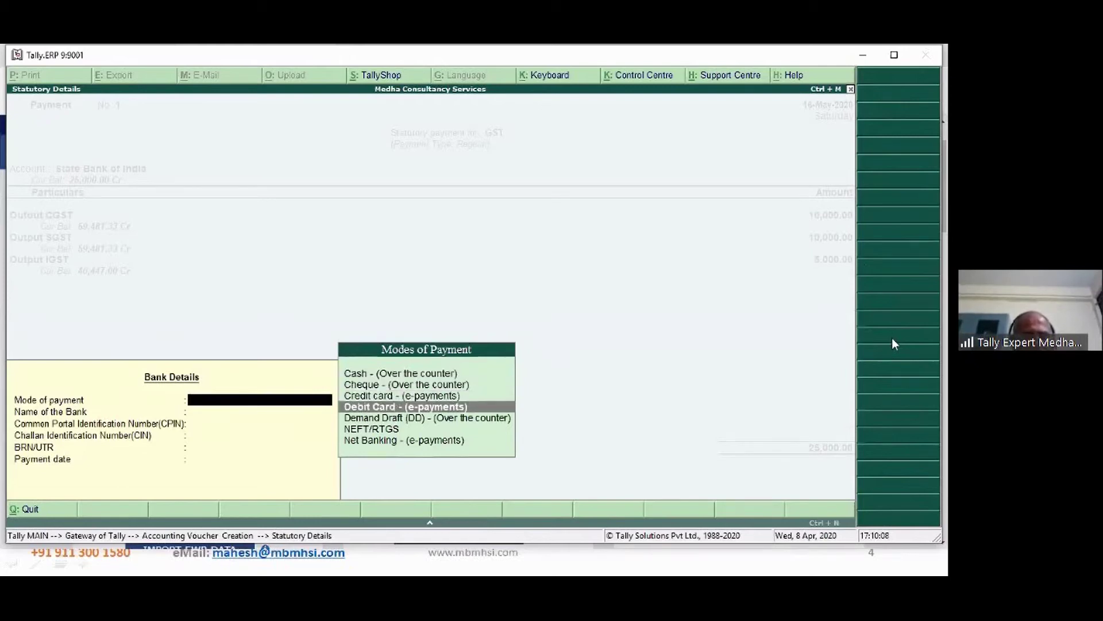
pyautogui.press('Down')
pyautogui.press('Down')
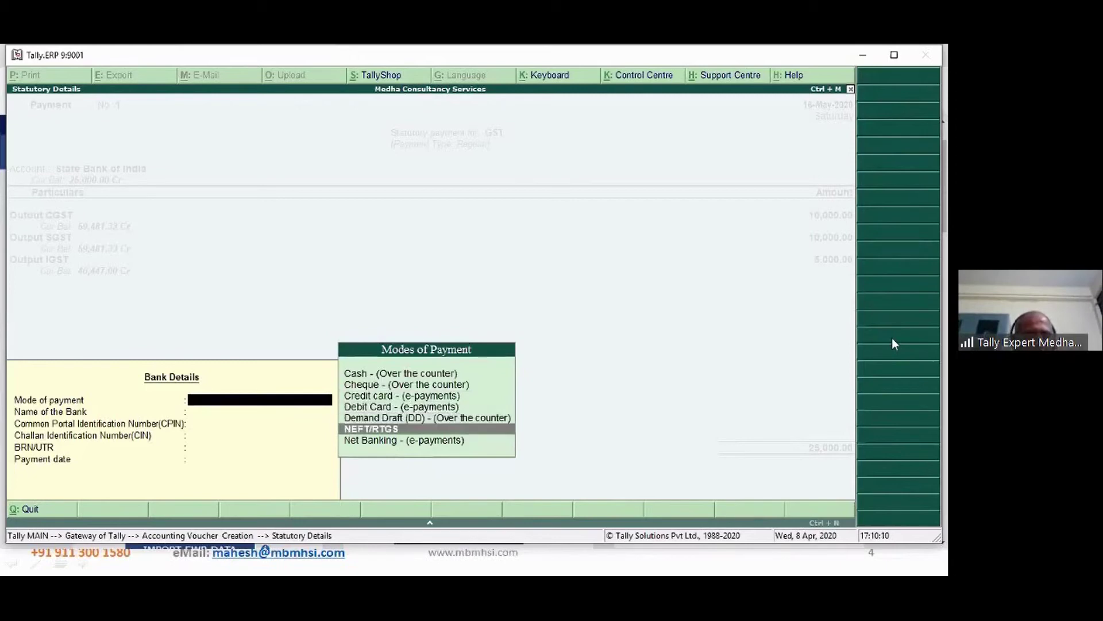
pyautogui.press('Down')
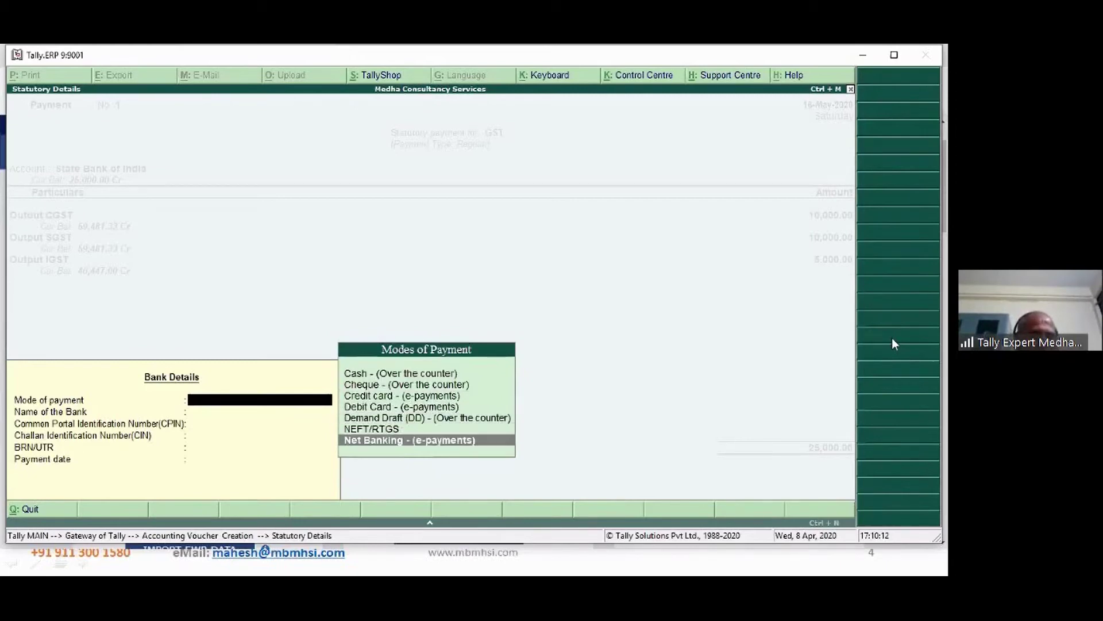
pyautogui.press('Up')
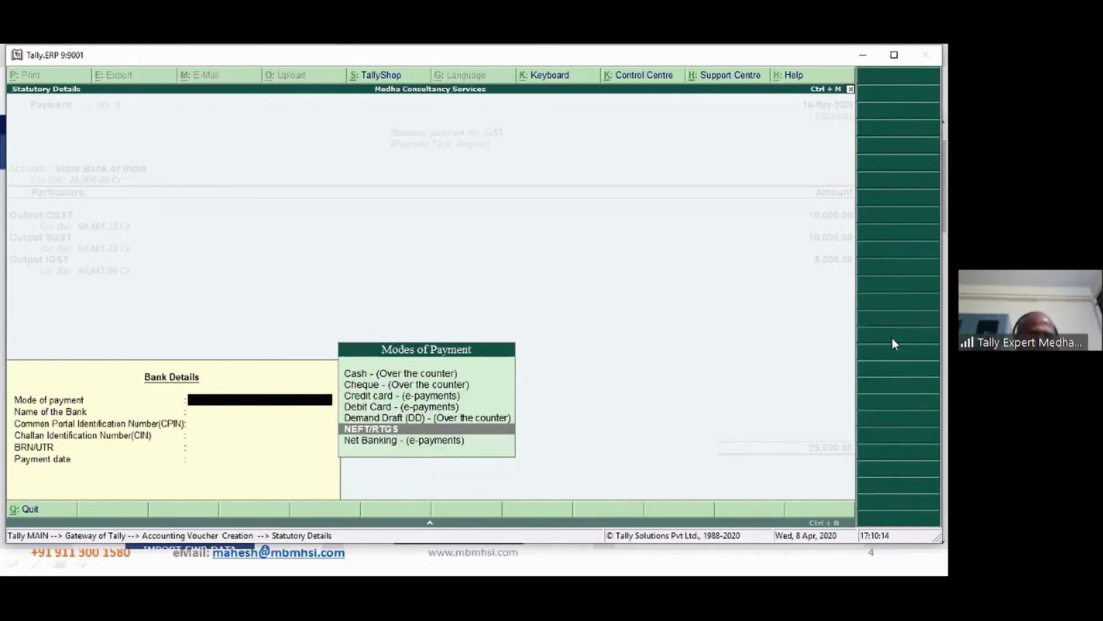
pyautogui.press('Return')
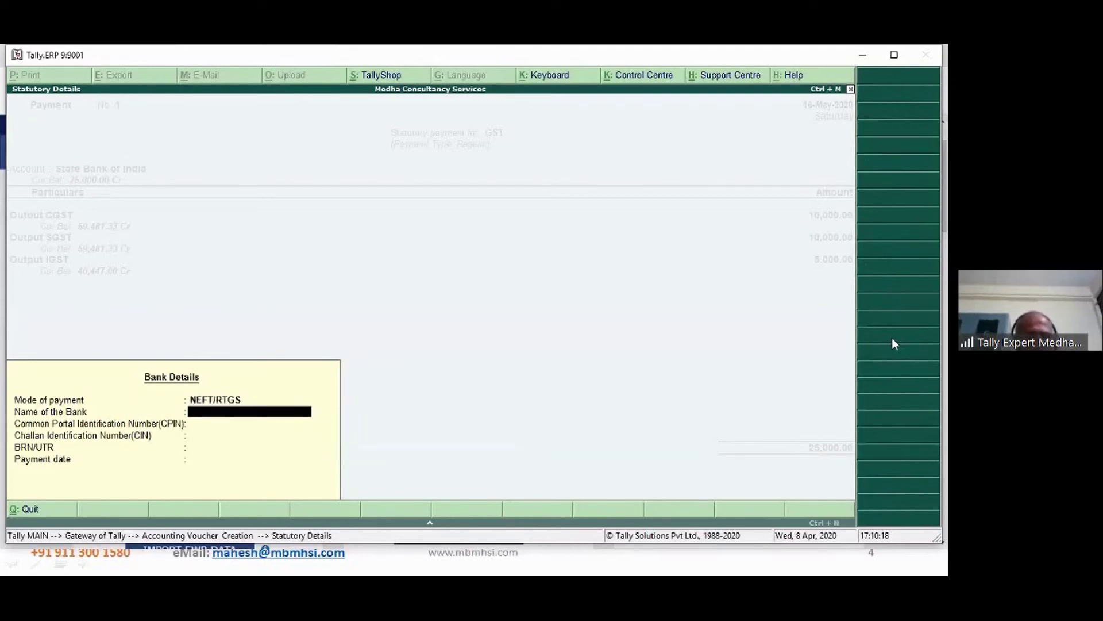
# Enter bank name State Bank of India plus the CPIN, CIN and BRN/UTR references
pyautogui.write('State Bank of India')
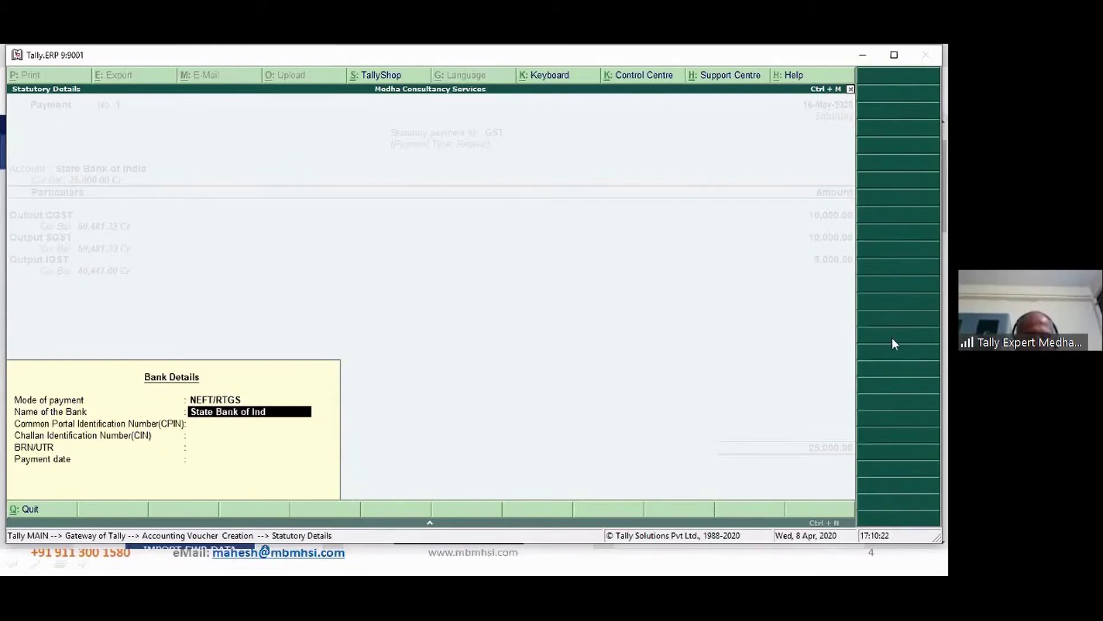
pyautogui.press('Return')
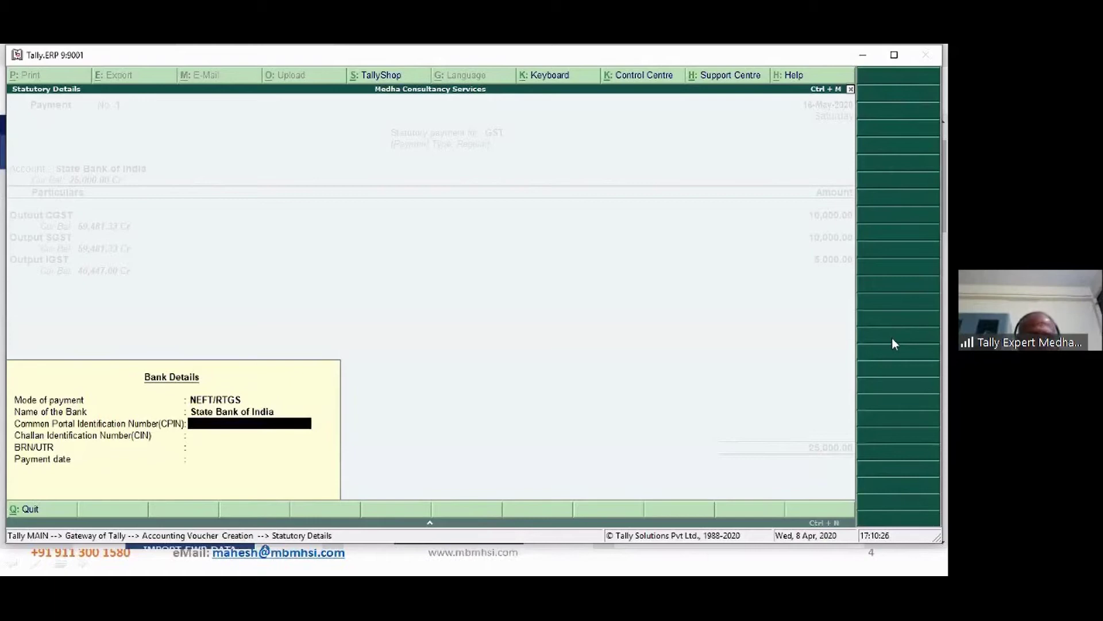
pyautogui.write('SBIN')
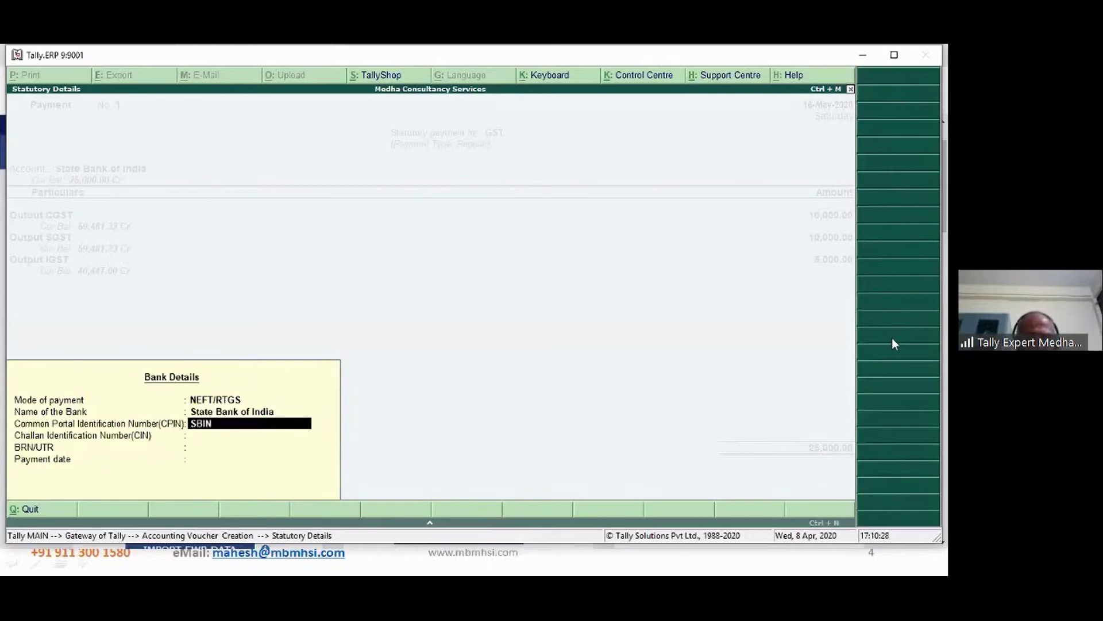
pyautogui.write('0007080')
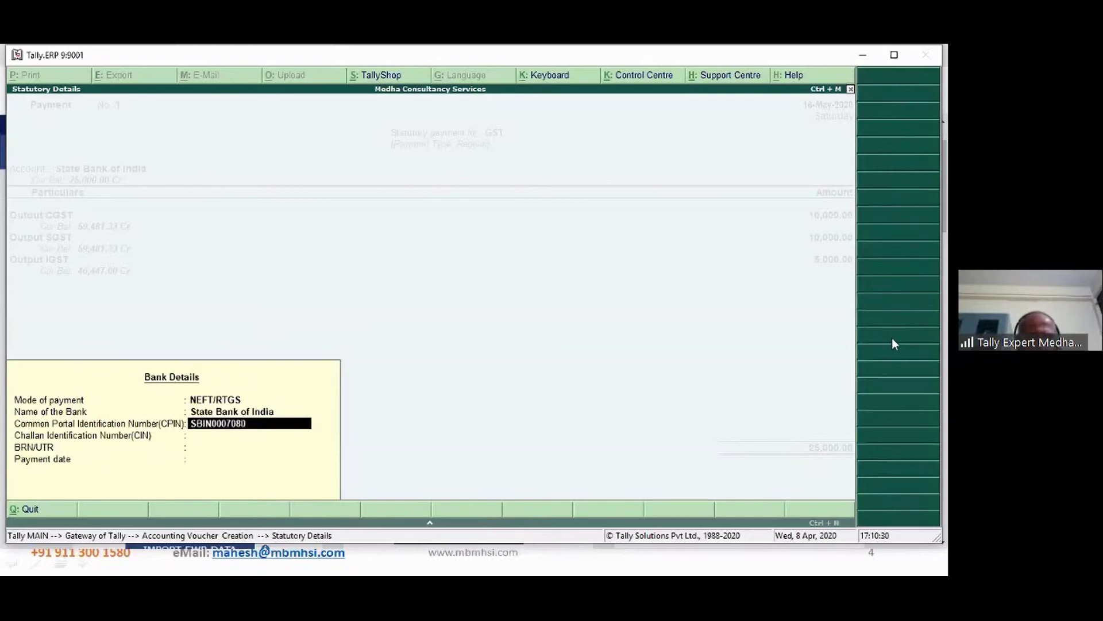
pyautogui.press('Return')
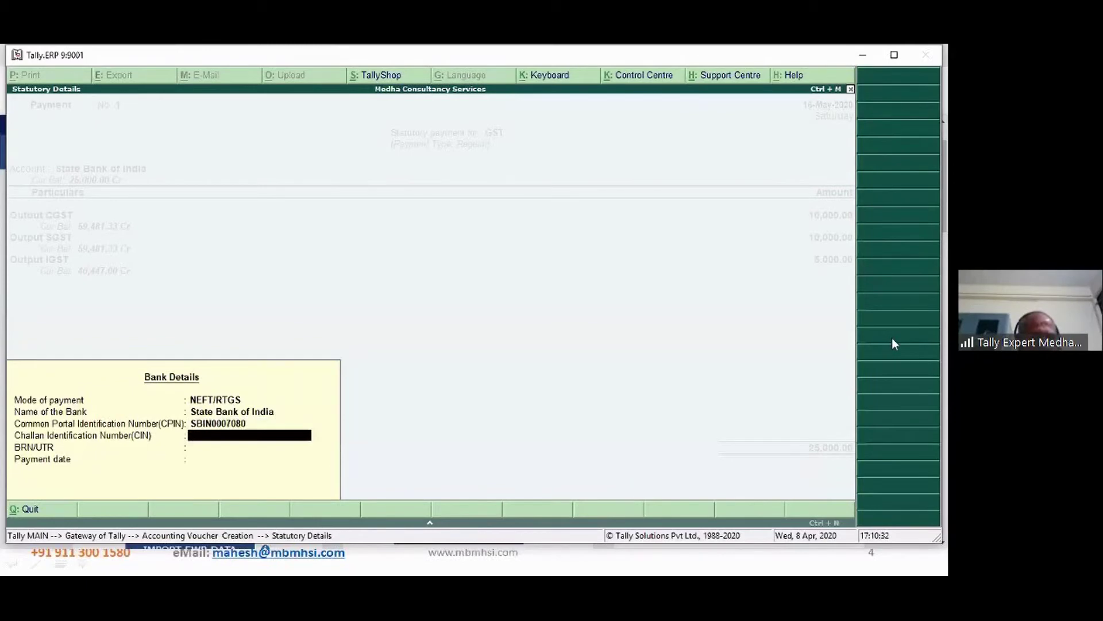
pyautogui.write('3434343')
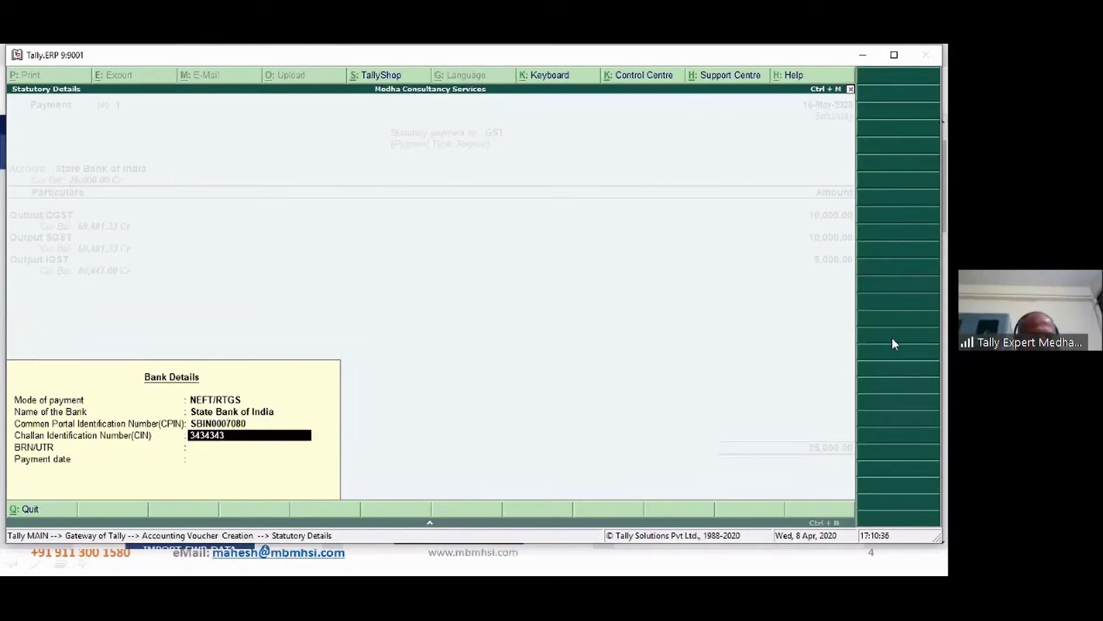
pyautogui.press('Return')
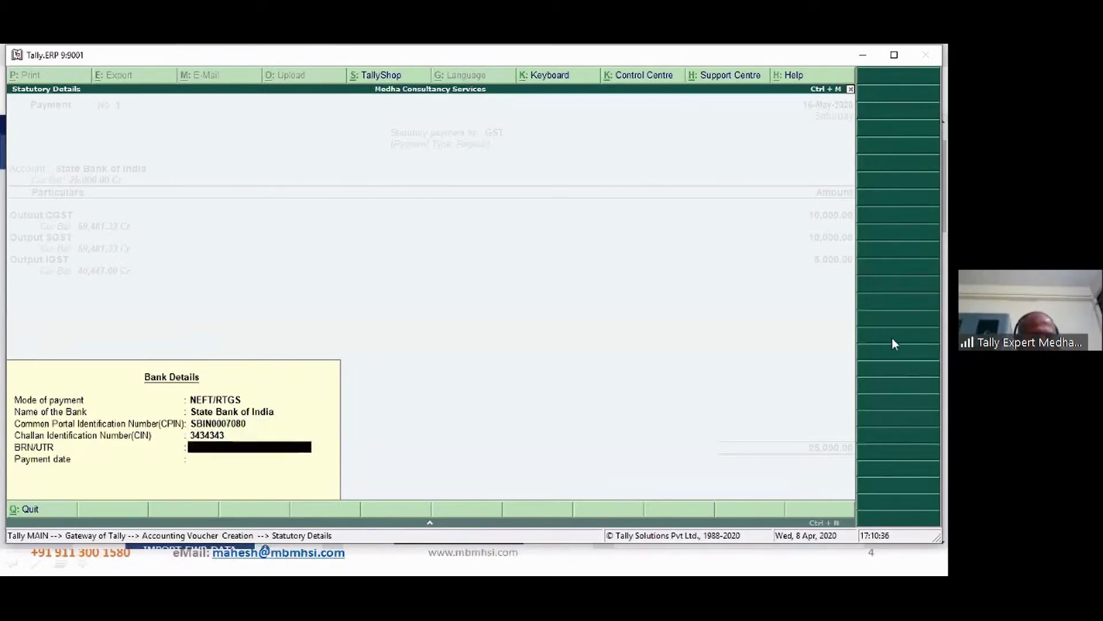
pyautogui.write('34454564')
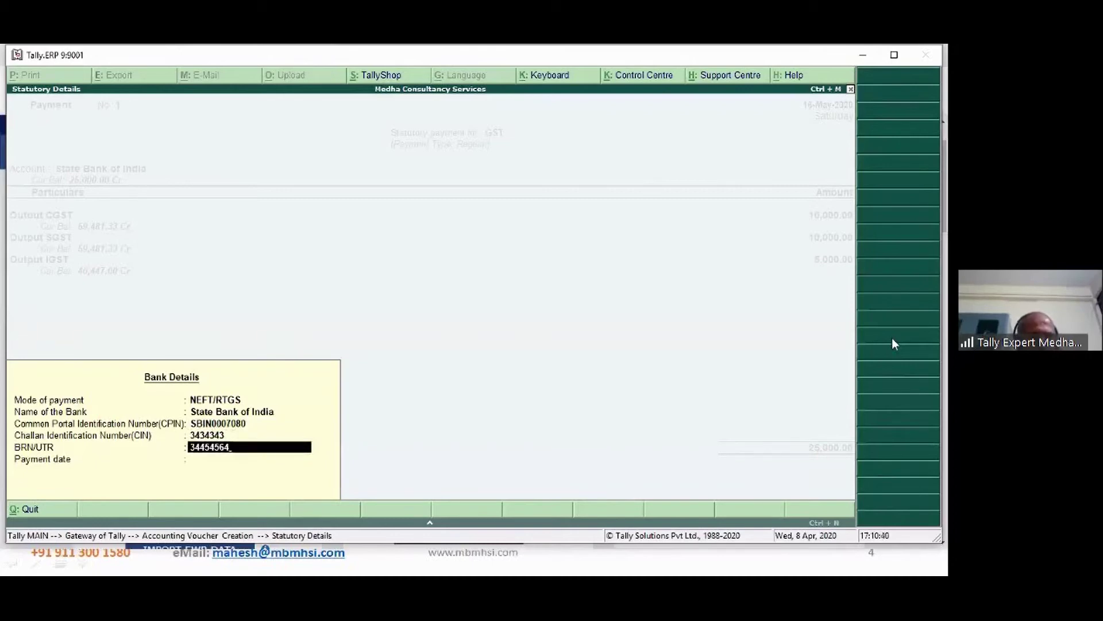
pyautogui.press('Return')
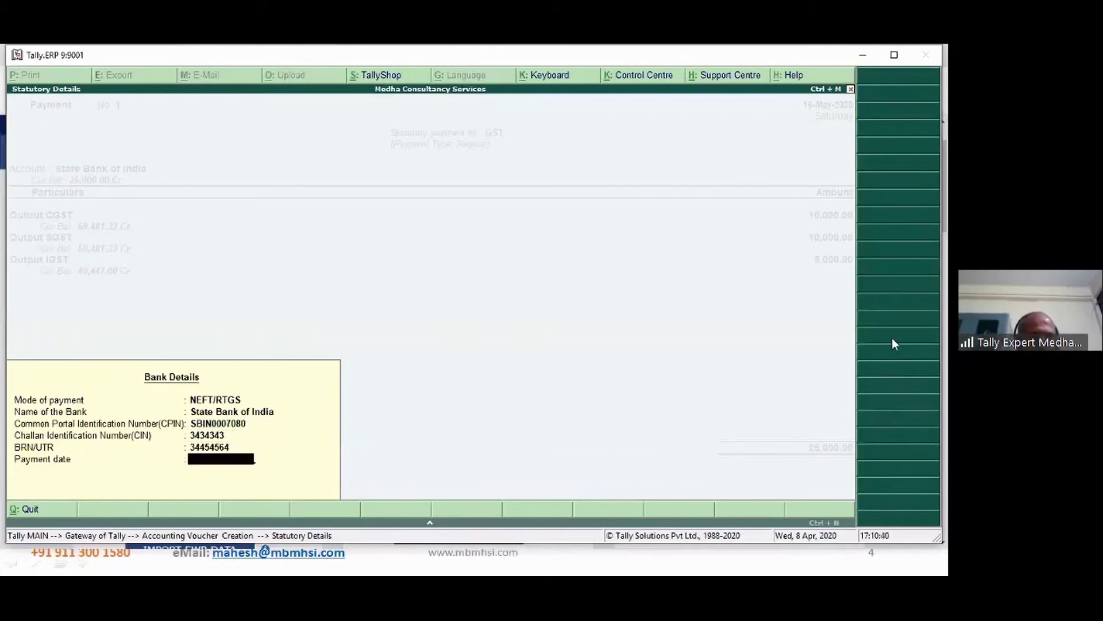
pyautogui.press('Return')
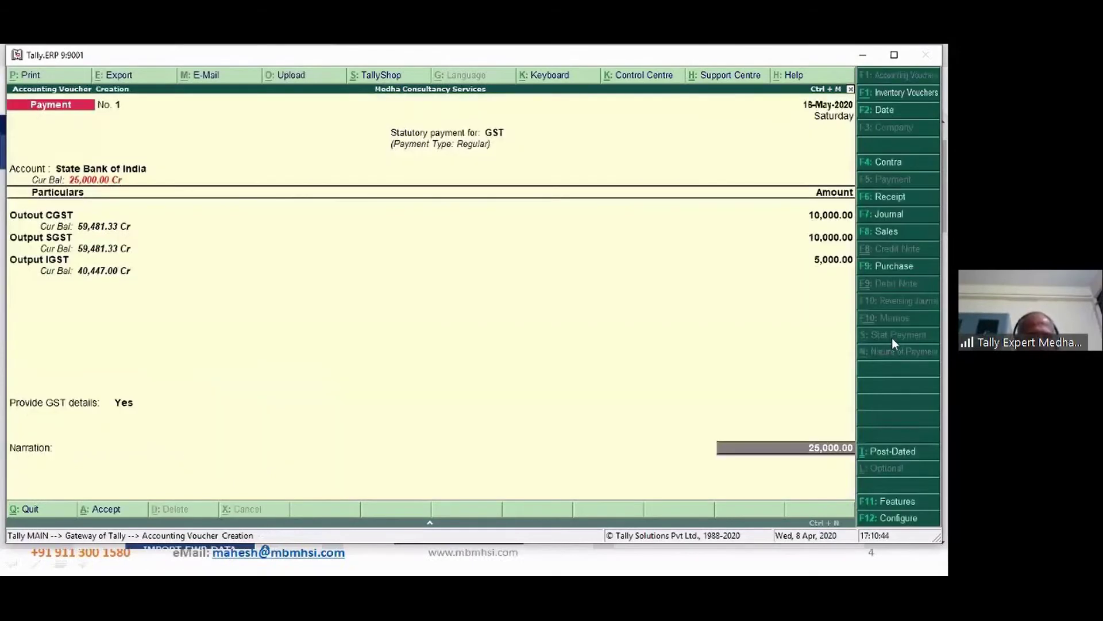
# Allocate Output CGST 10,000 by e-Fund Transfer with its instrument number
pyautogui.press('Return')
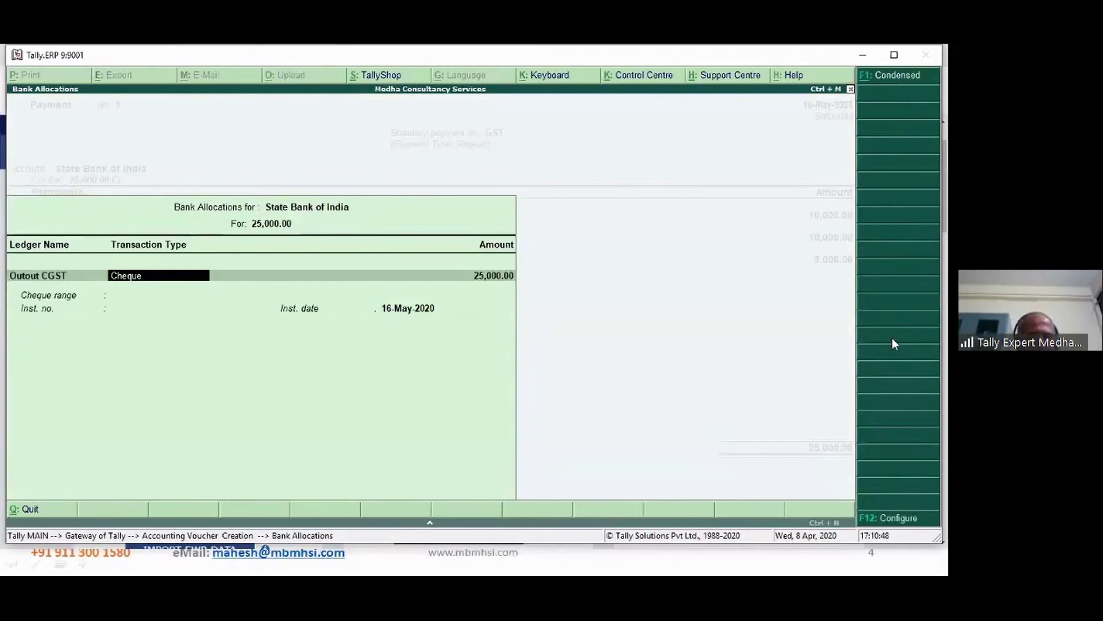
pyautogui.write('e')
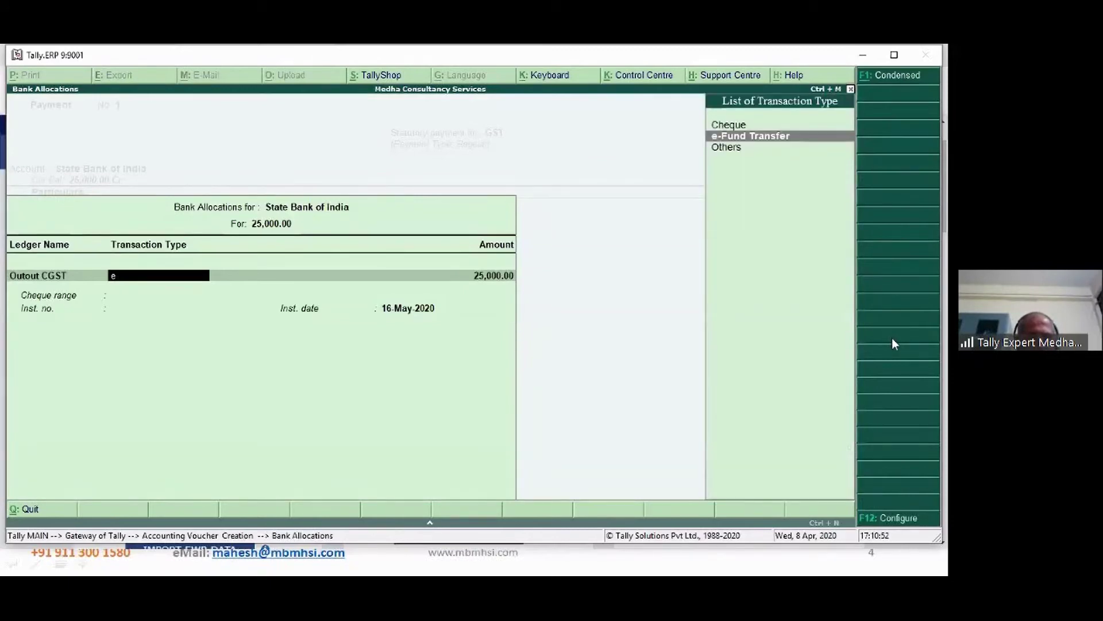
pyautogui.press('Return')
pyautogui.write('10,')
pyautogui.write('000')
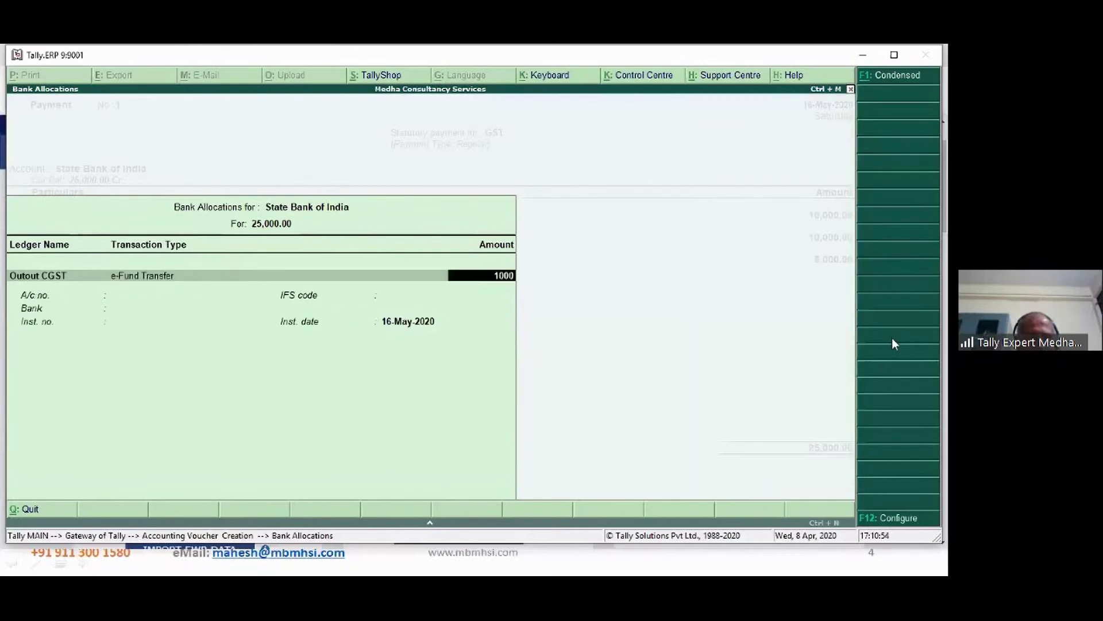
pyautogui.press('Return')
pyautogui.press('Return')
pyautogui.press('Return')
pyautogui.press('Return')
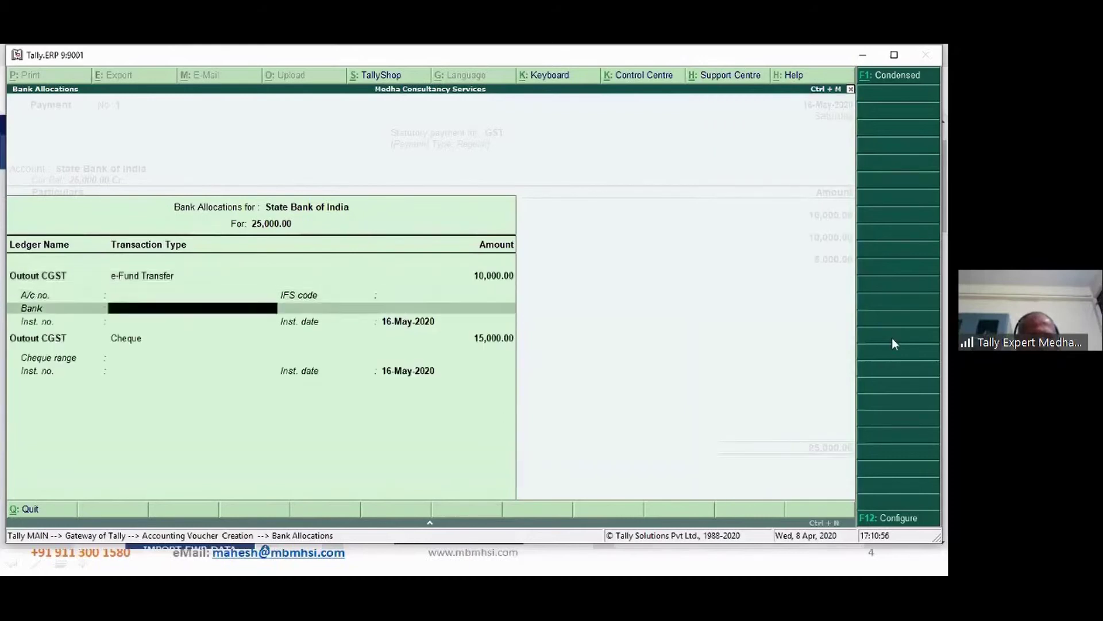
pyautogui.write('3443534543543')
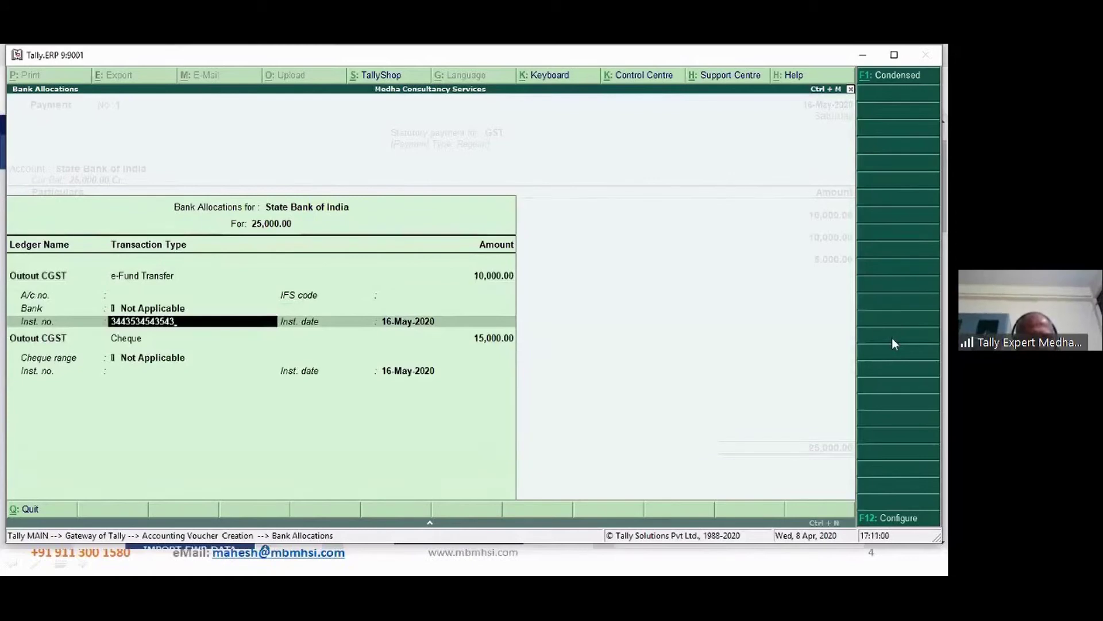
pyautogui.press('Return')
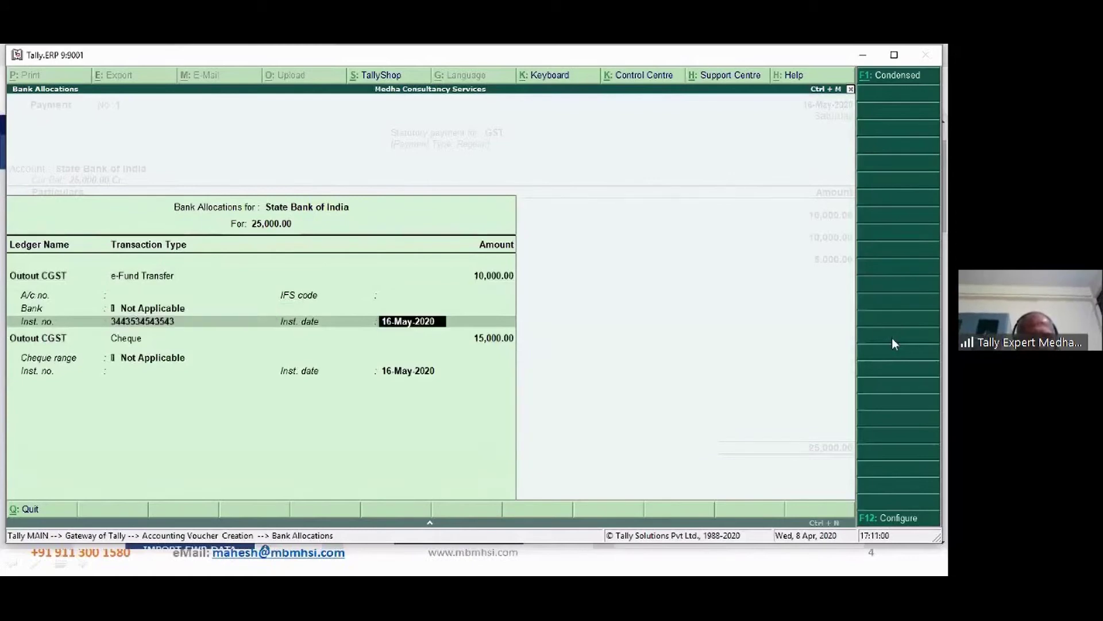
pyautogui.press('Return')
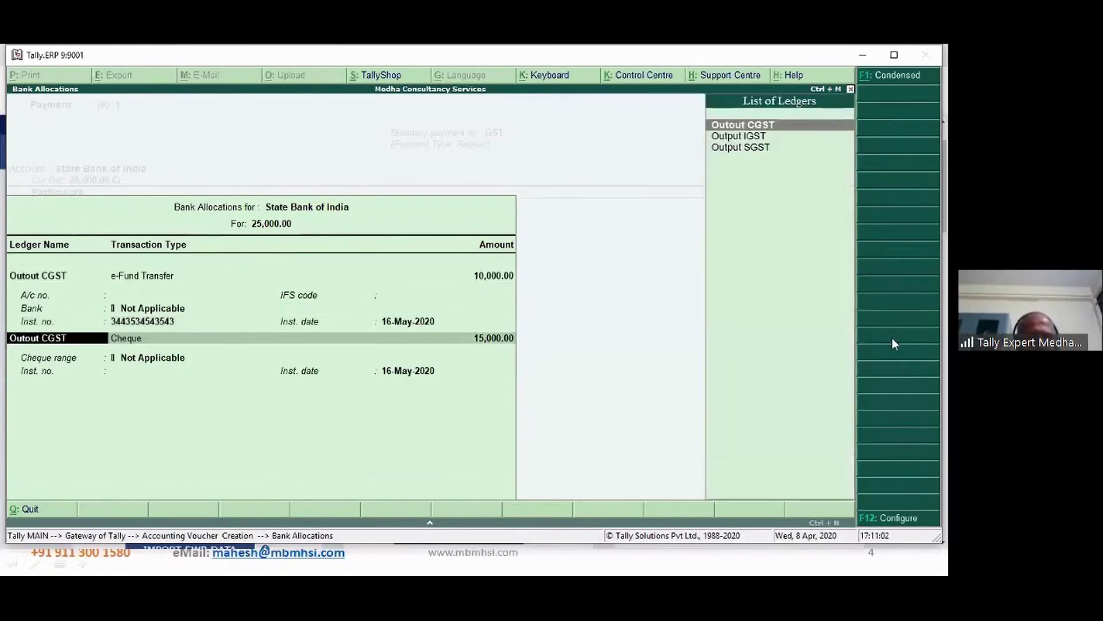
# Add an Output SGST bank allocation using e-Fund Transfer
pyautogui.press('Down')
pyautogui.press('Down')
pyautogui.press('Return')
pyautogui.press('Down')
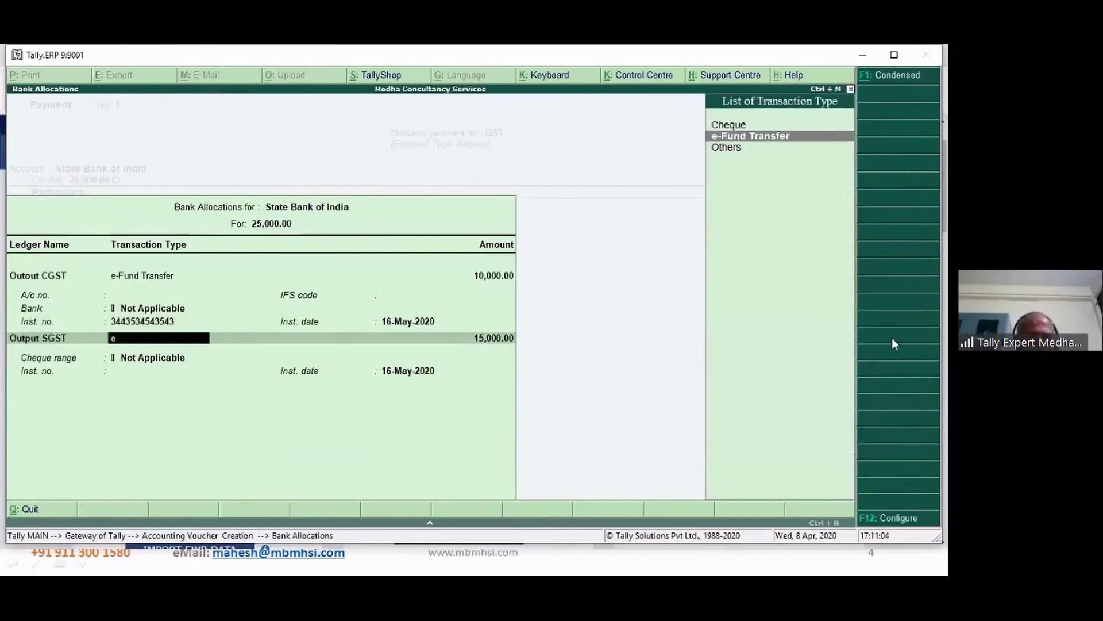
pyautogui.press('Return')
pyautogui.press('Return')
pyautogui.press('Return')
pyautogui.press('Return')
pyautogui.press('Return')
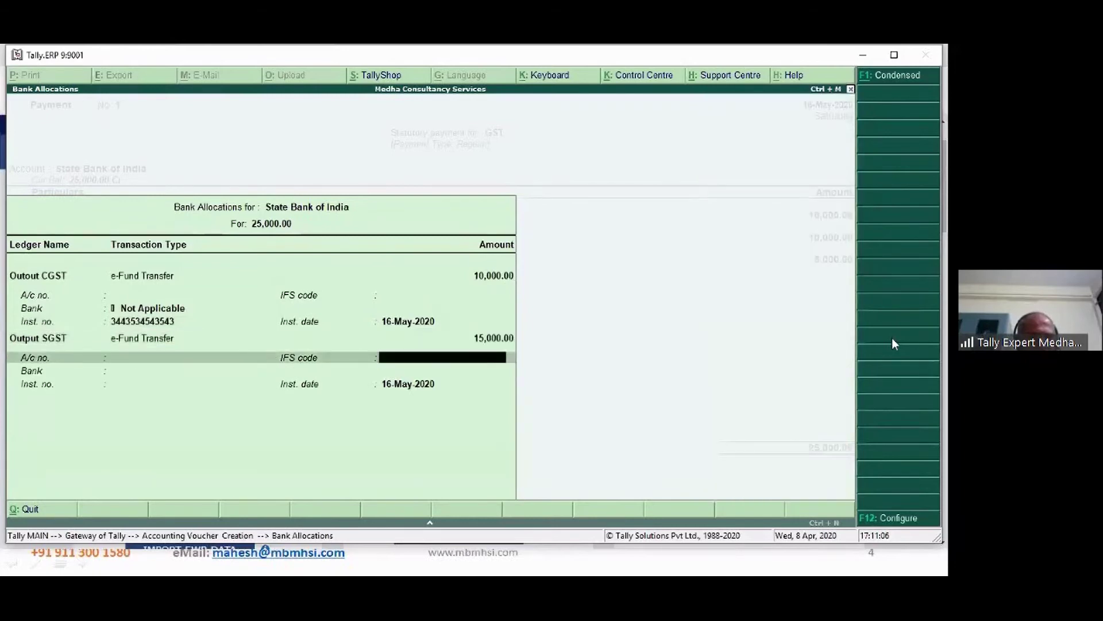
pyautogui.hotkey('ctrl', 'v')
pyautogui.press('Return')
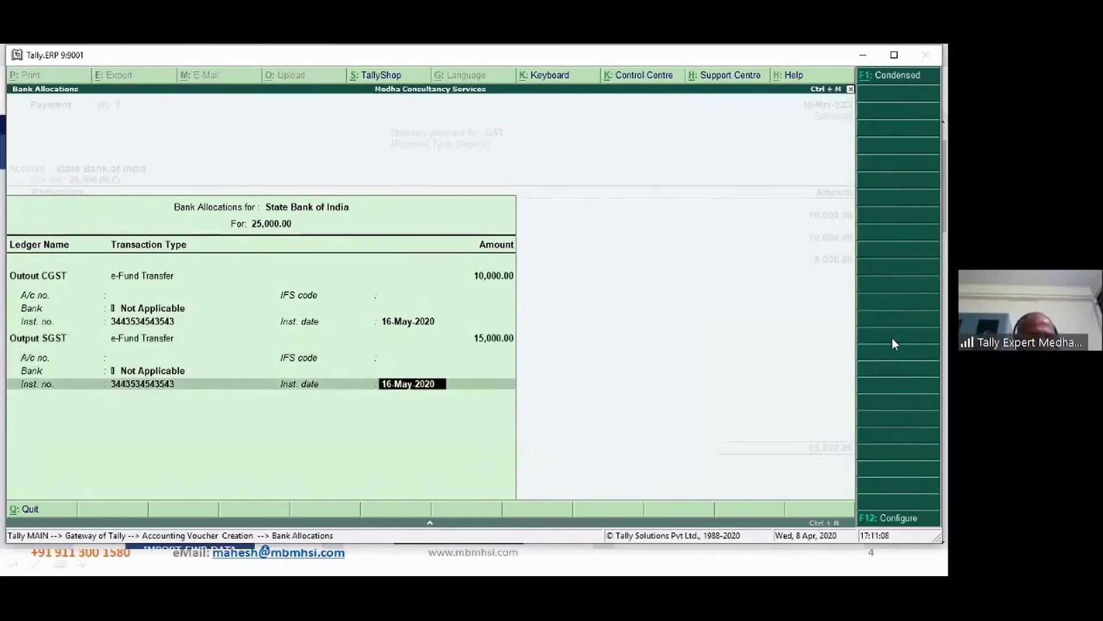
pyautogui.press('Return')
pyautogui.press('BackSpace')
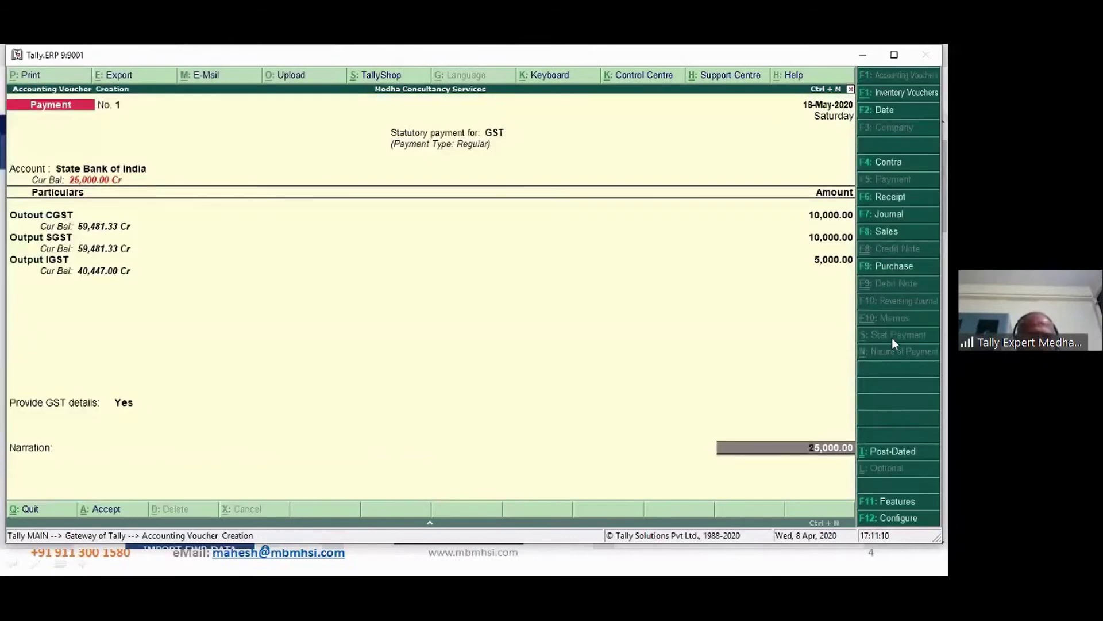
# Set SGST to 10,000, add the IGST e-Fund Transfer row, and save with narration 'Being GST paid'
pyautogui.press('Return')
pyautogui.press('Return')
pyautogui.press('Return')
pyautogui.press('Return')
pyautogui.press('Return')
pyautogui.press('Return')
pyautogui.press('Return')
pyautogui.press('Return')
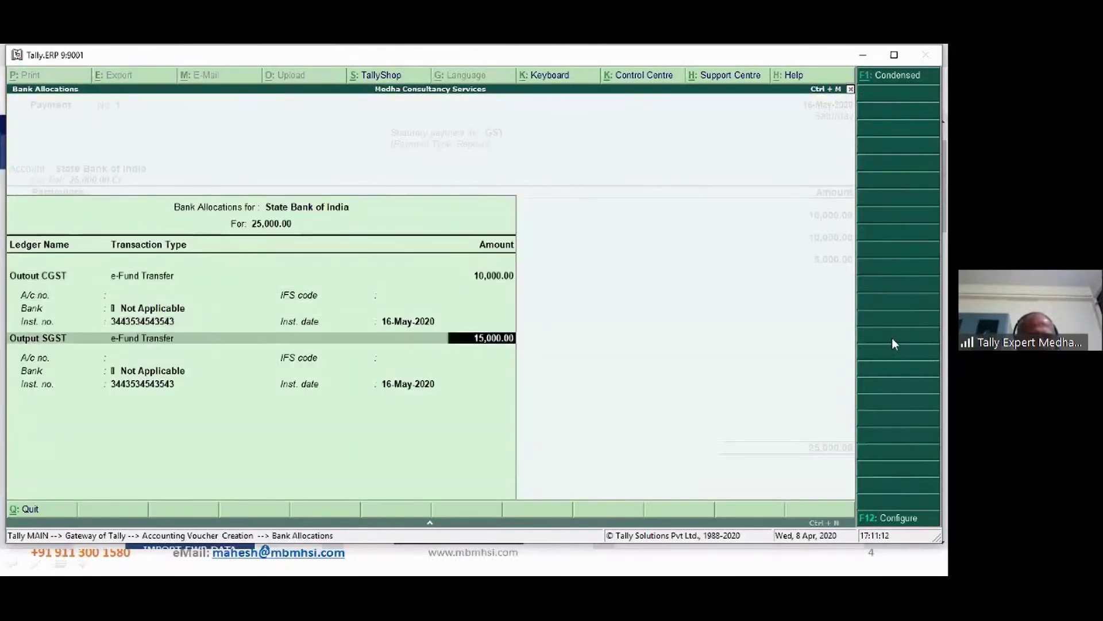
pyautogui.write('10,000')
pyautogui.press('Return')
pyautogui.press('Return')
pyautogui.press('Return')
pyautogui.press('Return')
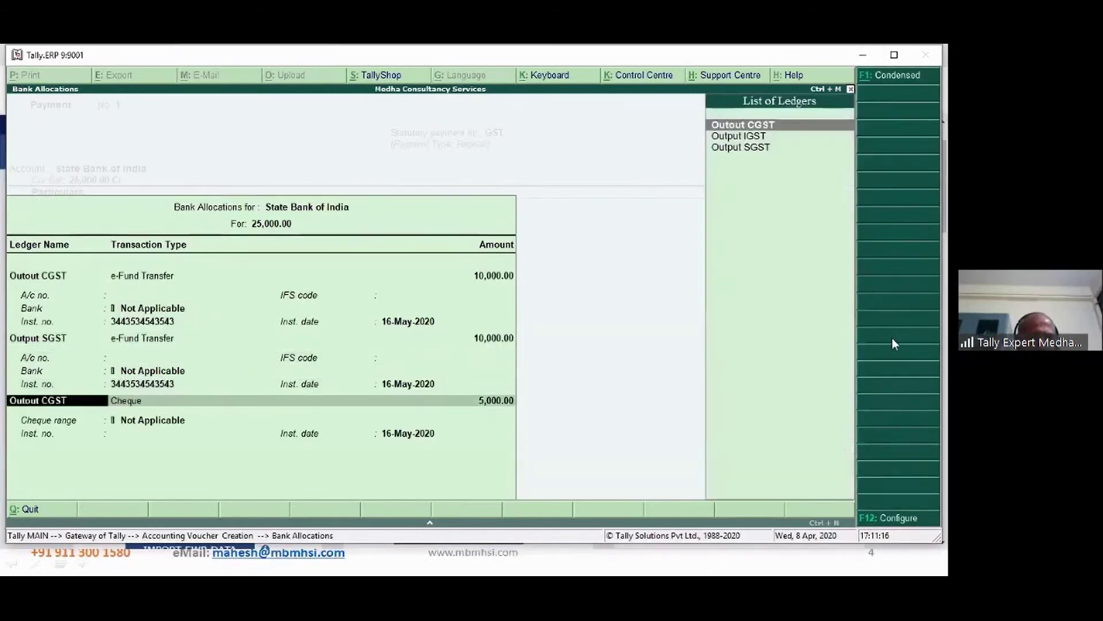
pyautogui.press('Down')
pyautogui.press('Return')
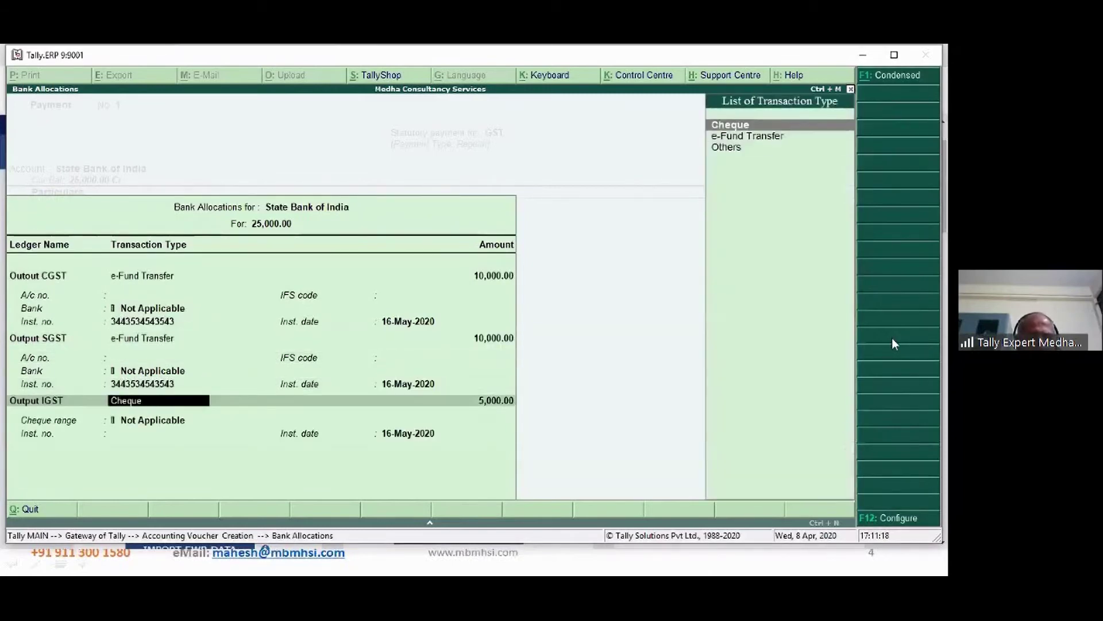
pyautogui.press('Down')
pyautogui.press('Return')
pyautogui.press('Return')
pyautogui.press('Return')
pyautogui.press('Return')
pyautogui.press('Return')
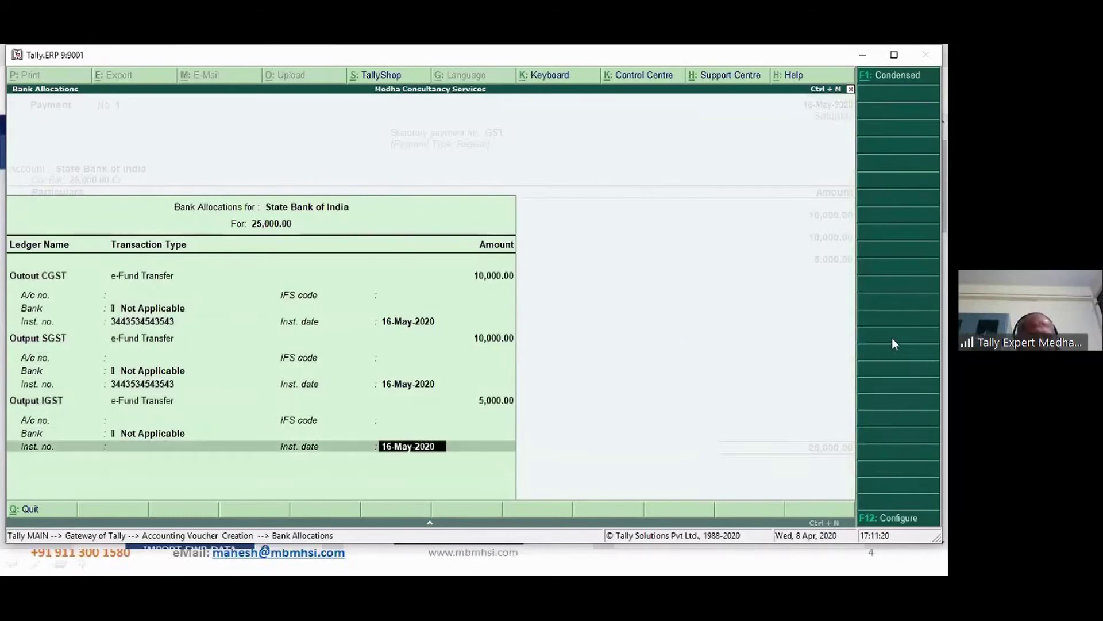
pyautogui.press('BackSpace')
pyautogui.hotkey('ctrl', 'alt', 'v')
pyautogui.press('Return')
pyautogui.press('Return')
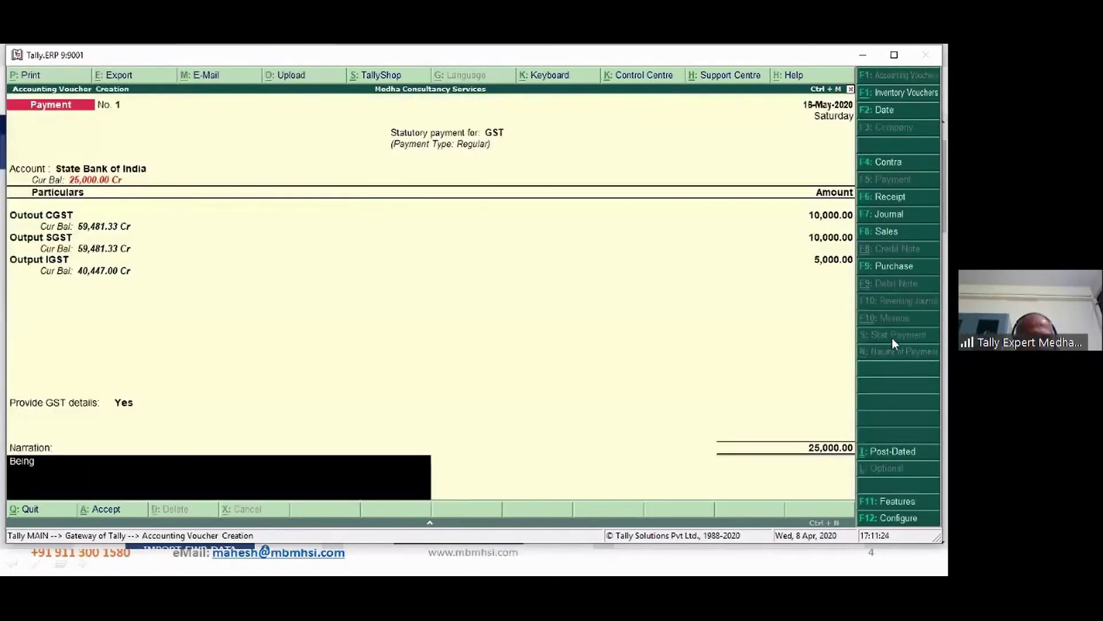
pyautogui.press('Return')
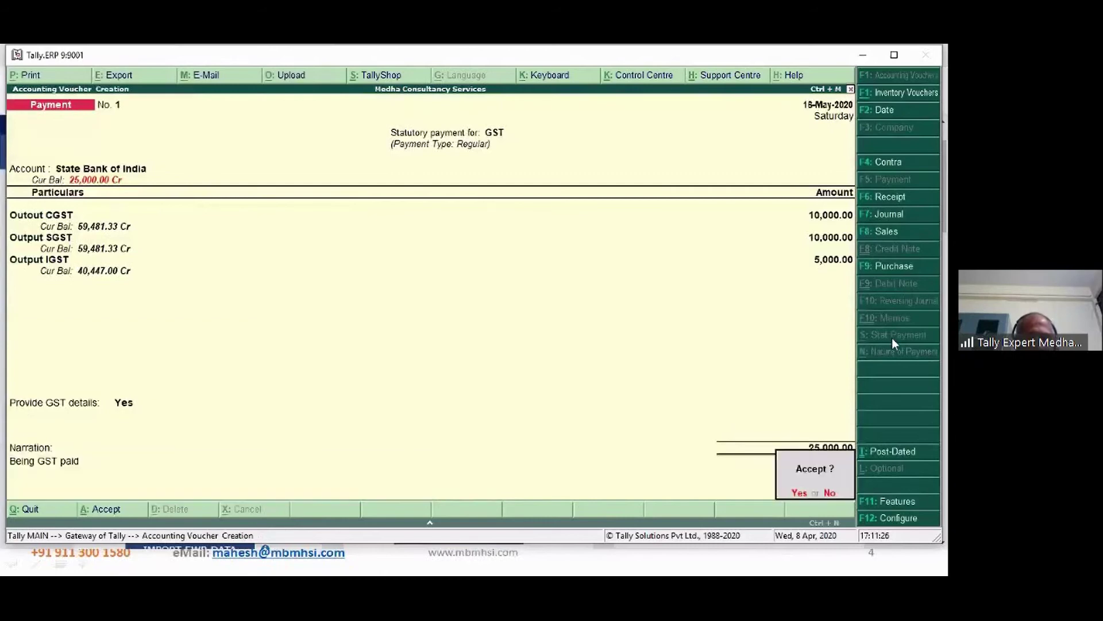
# Save GST Payment voucher No. 1, reopen it, show its print preview, then close it
pyautogui.press('Return')
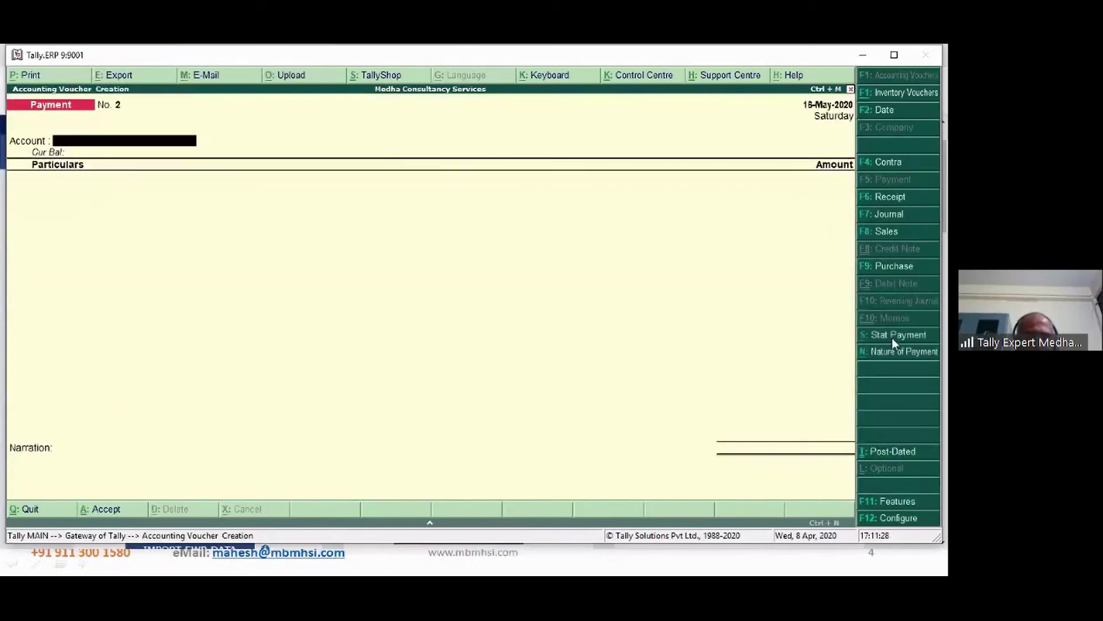
pyautogui.press('pageup')
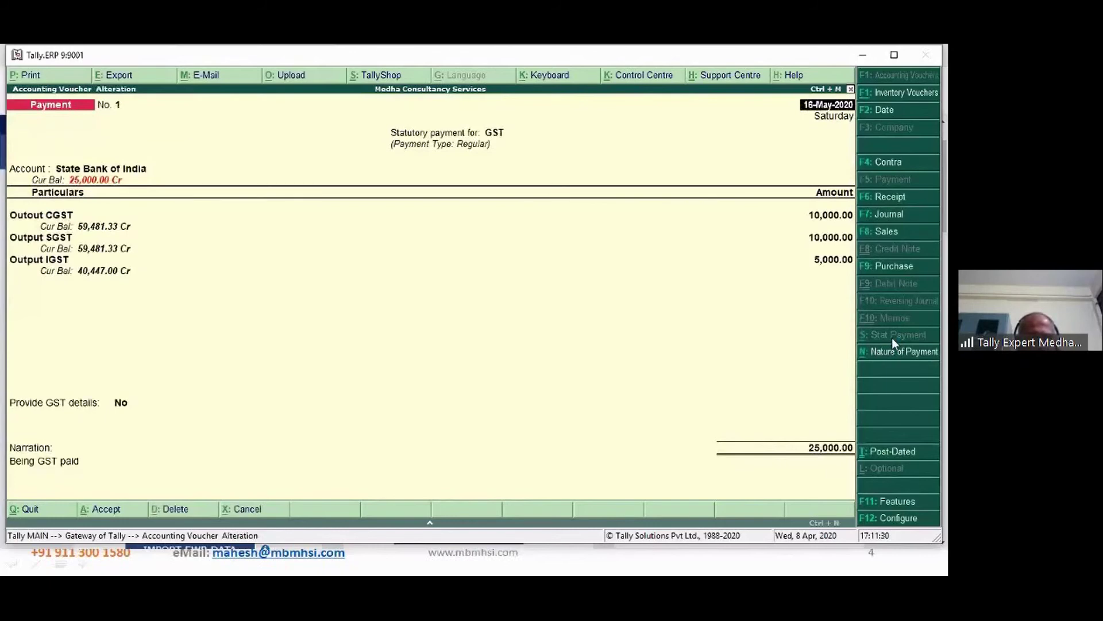
pyautogui.hotkey('alt', 'p')
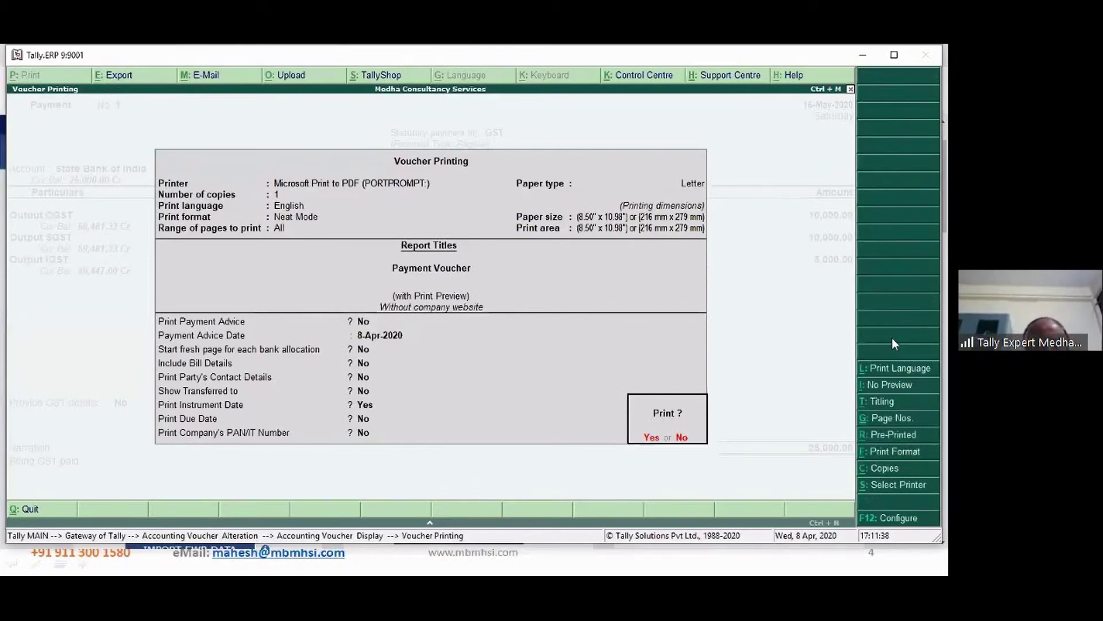
pyautogui.press('n')
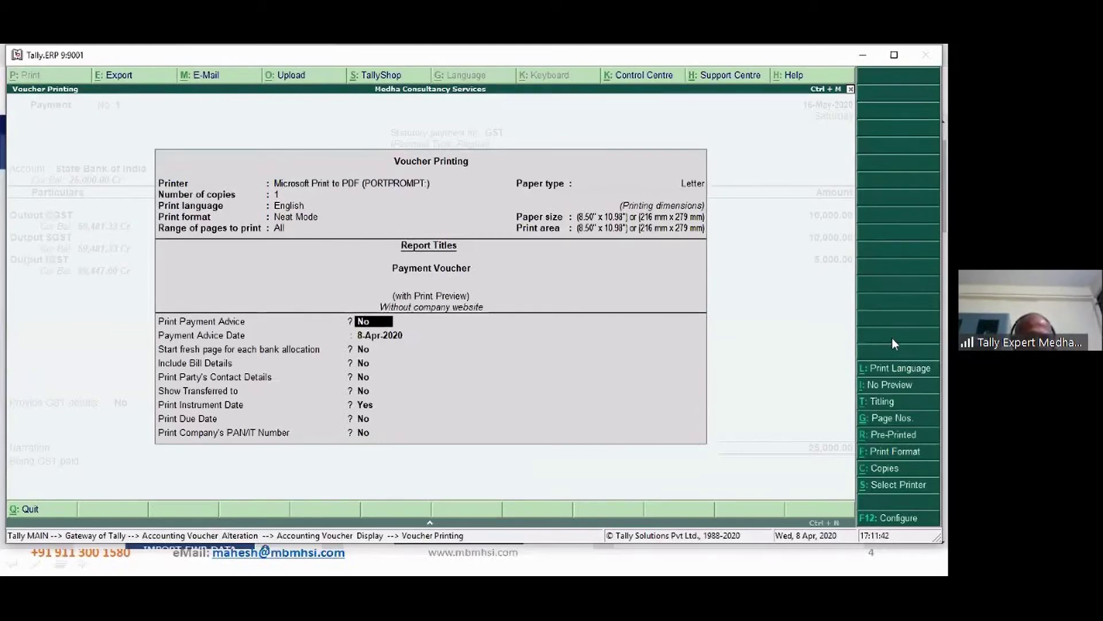
pyautogui.press('Return')
pyautogui.press('y')
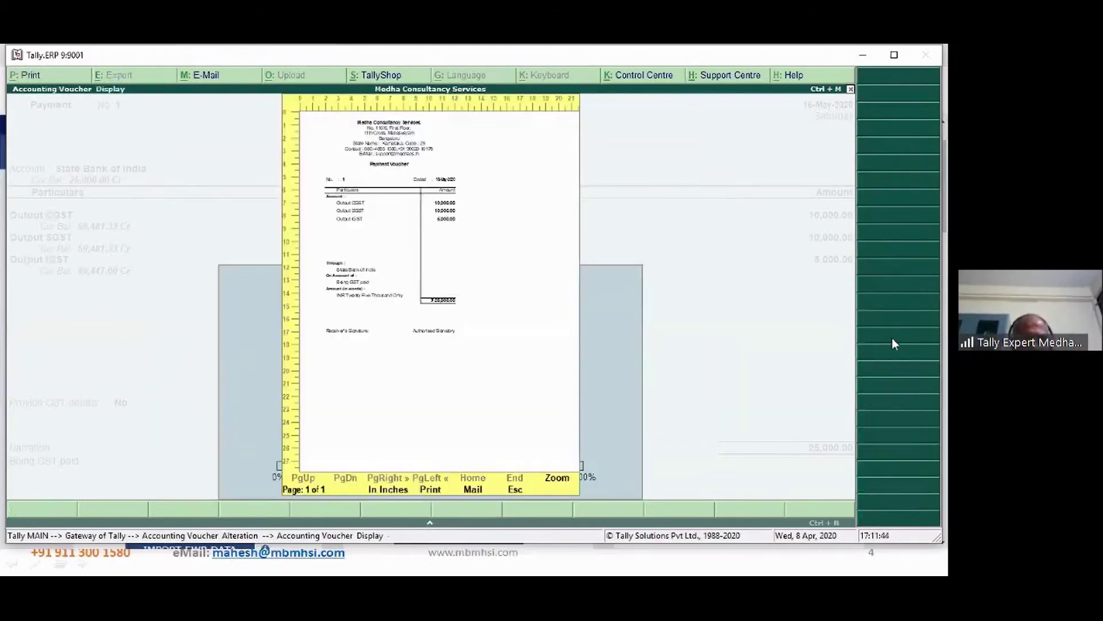
pyautogui.press('Escape')
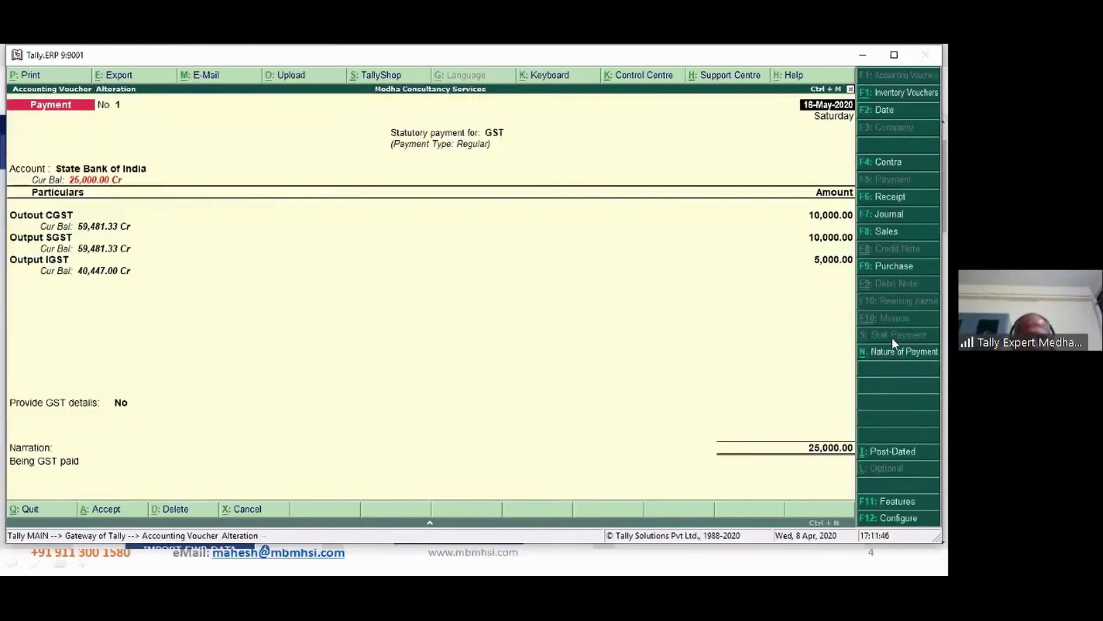
# Turn on Print Payment Advice and set fresh page and bill details to Yes
pyautogui.hotkey('alt', 'p')
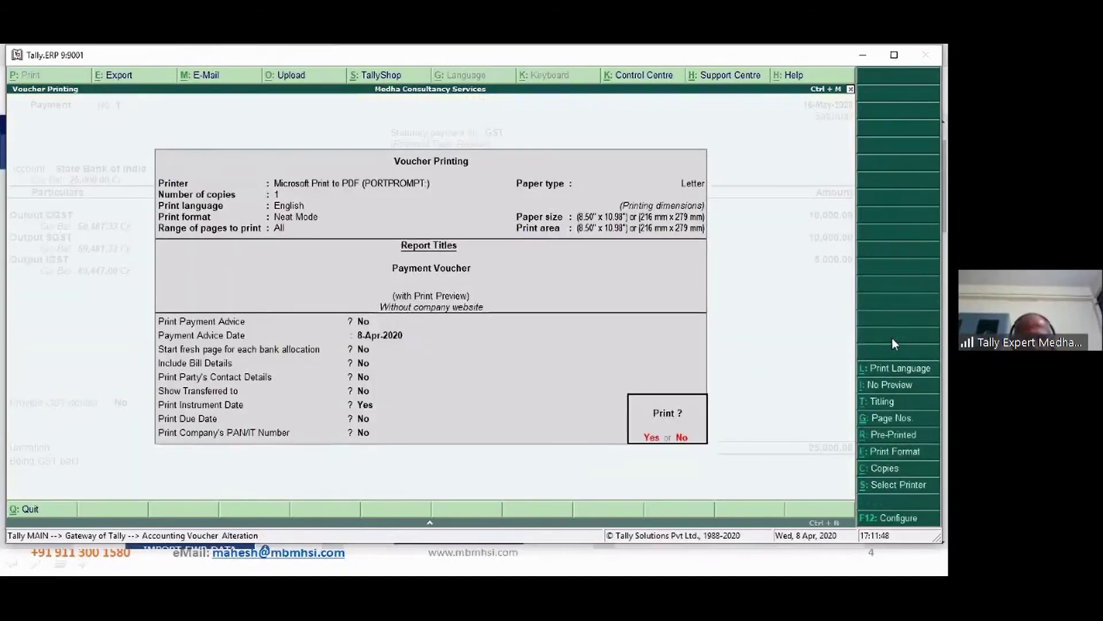
pyautogui.press('n')
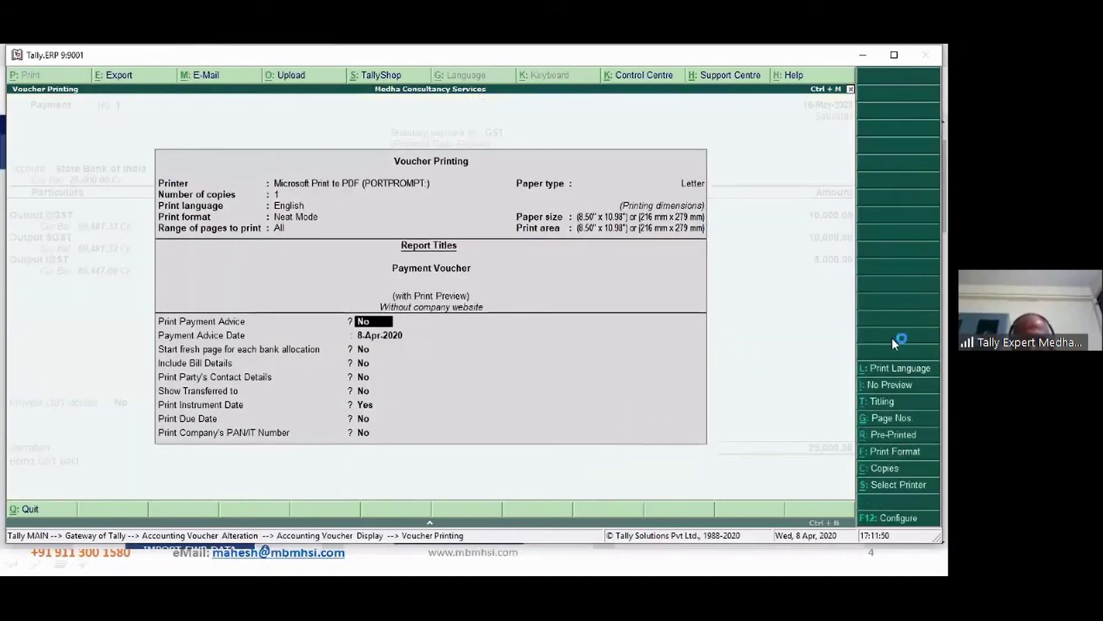
pyautogui.press('Return')
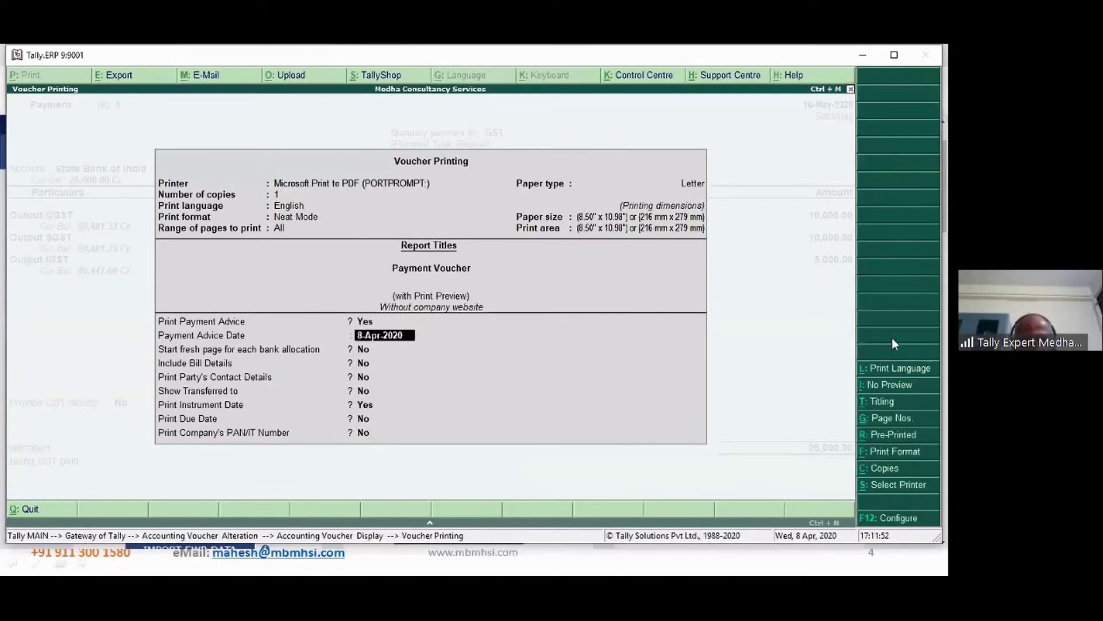
pyautogui.press('Return')
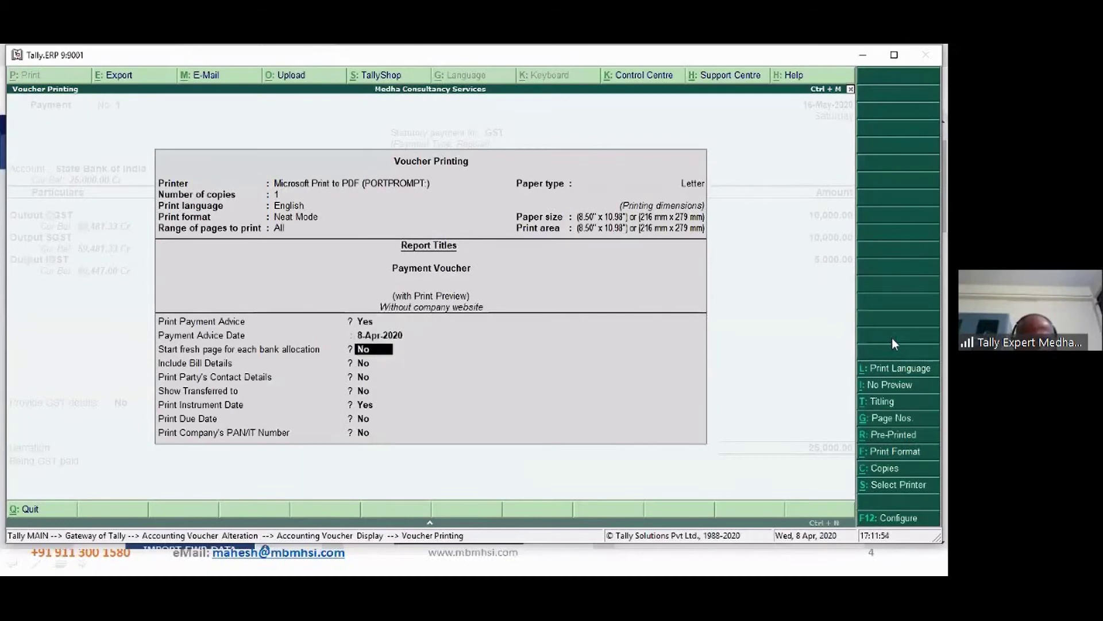
pyautogui.press('Return')
pyautogui.press('Return')
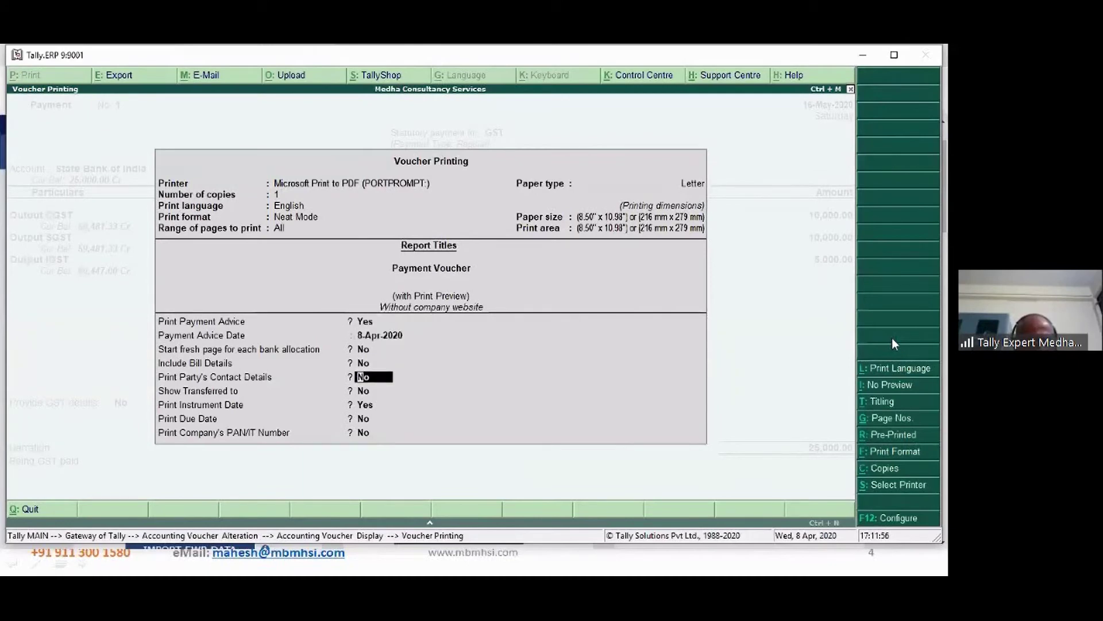
pyautogui.press('Up')
pyautogui.press('Up')
pyautogui.press('y')
pyautogui.press('y')
pyautogui.press('y')
pyautogui.press('y')
pyautogui.press('y')
pyautogui.press('y')
pyautogui.press('y')
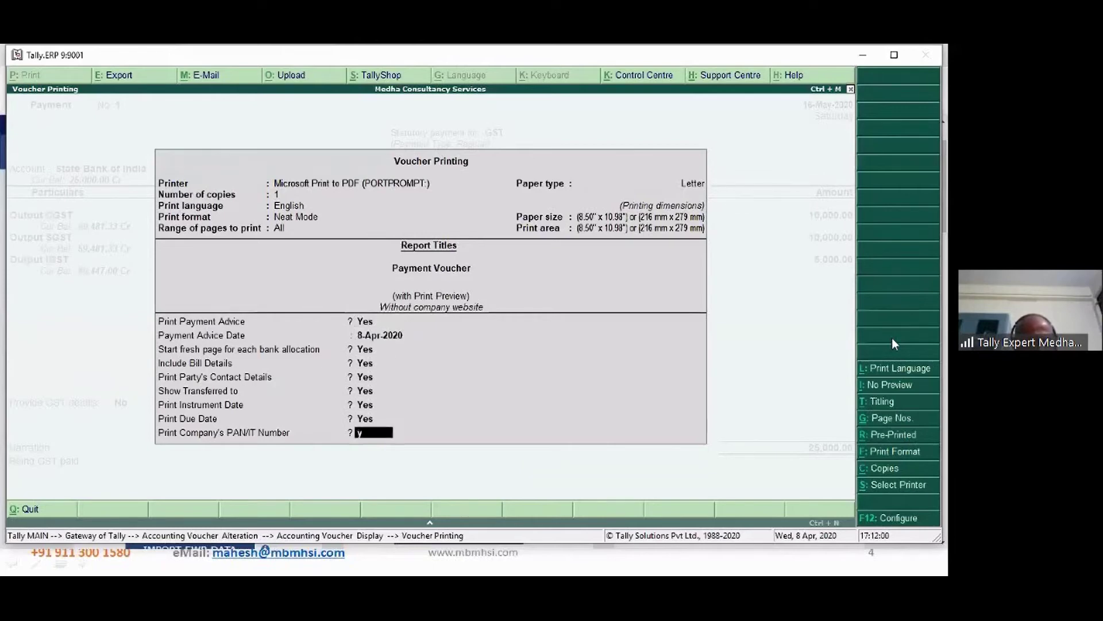
pyautogui.press('Return')
pyautogui.press('Return')
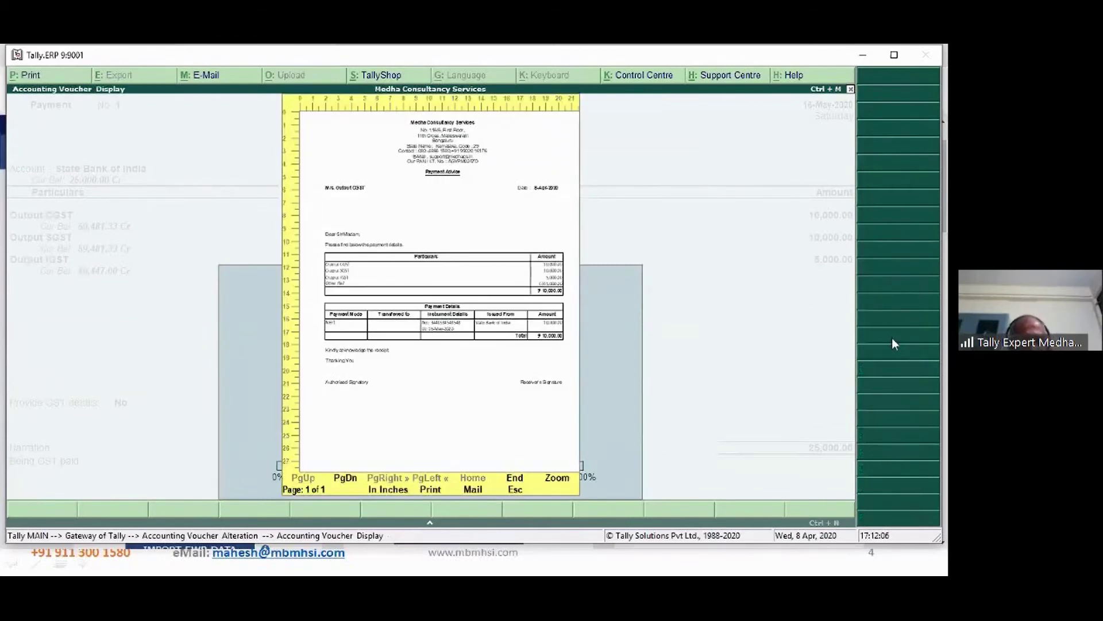
# Page through the full-width Output CGST, SGST and IGST payment advice previews
pyautogui.hotkey('alt', 'z')
pyautogui.press('Down')
pyautogui.press('Down')
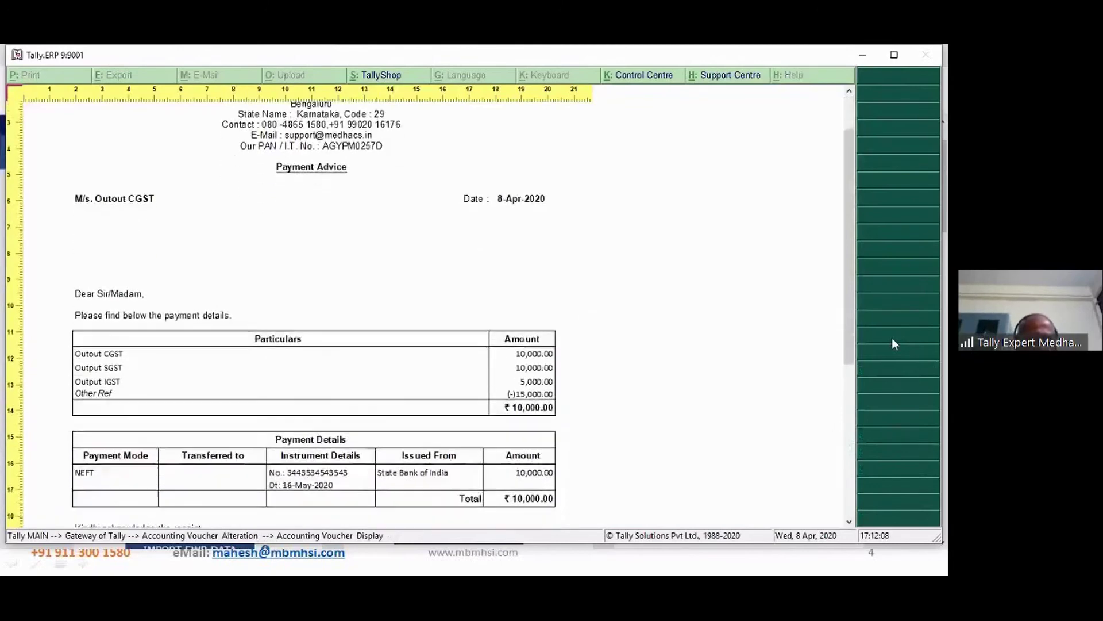
pyautogui.press('Down')
pyautogui.press('pagedown')
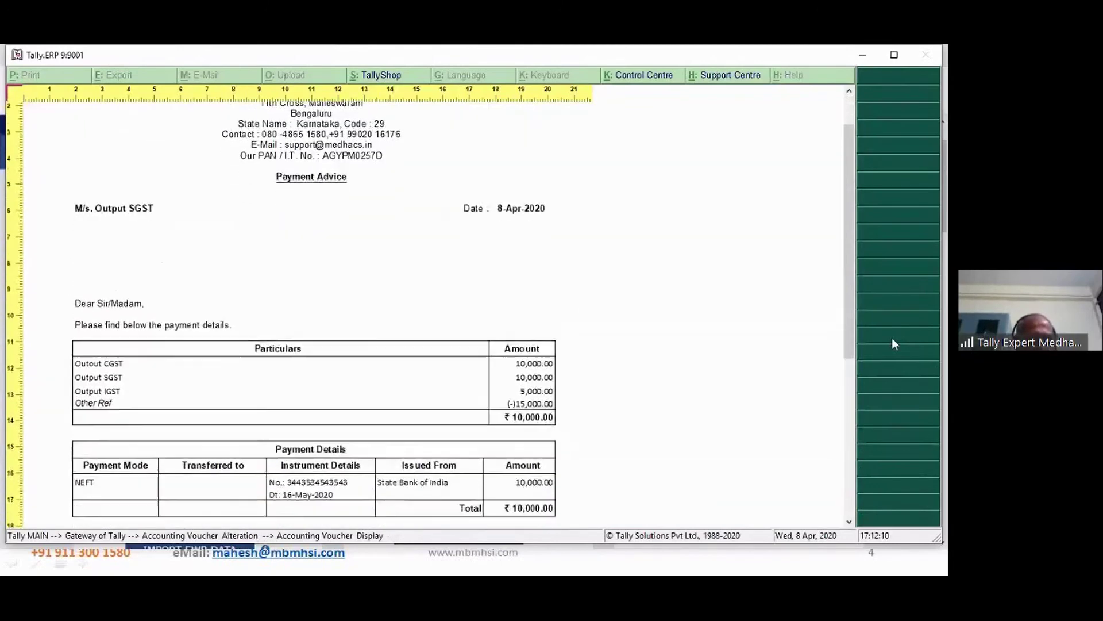
pyautogui.press('Down')
pyautogui.press('Down')
pyautogui.press('Down')
pyautogui.press('Down')
pyautogui.press('Down')
pyautogui.press('Down')
pyautogui.press('Down')
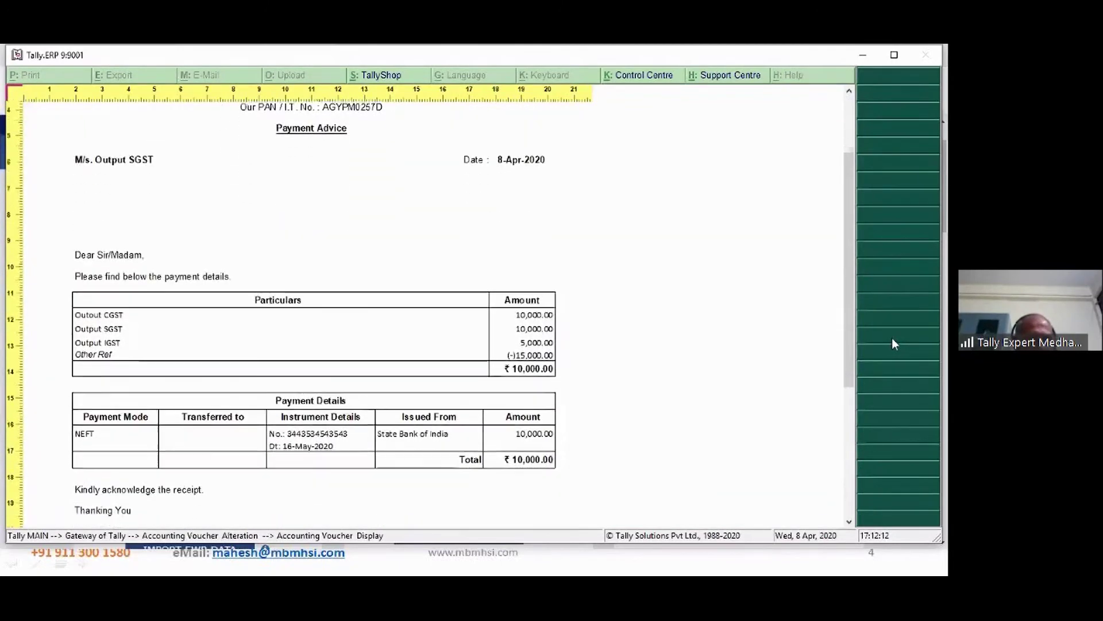
pyautogui.press('pagedown')
pyautogui.press('Down')
pyautogui.press('Down')
pyautogui.press('Down')
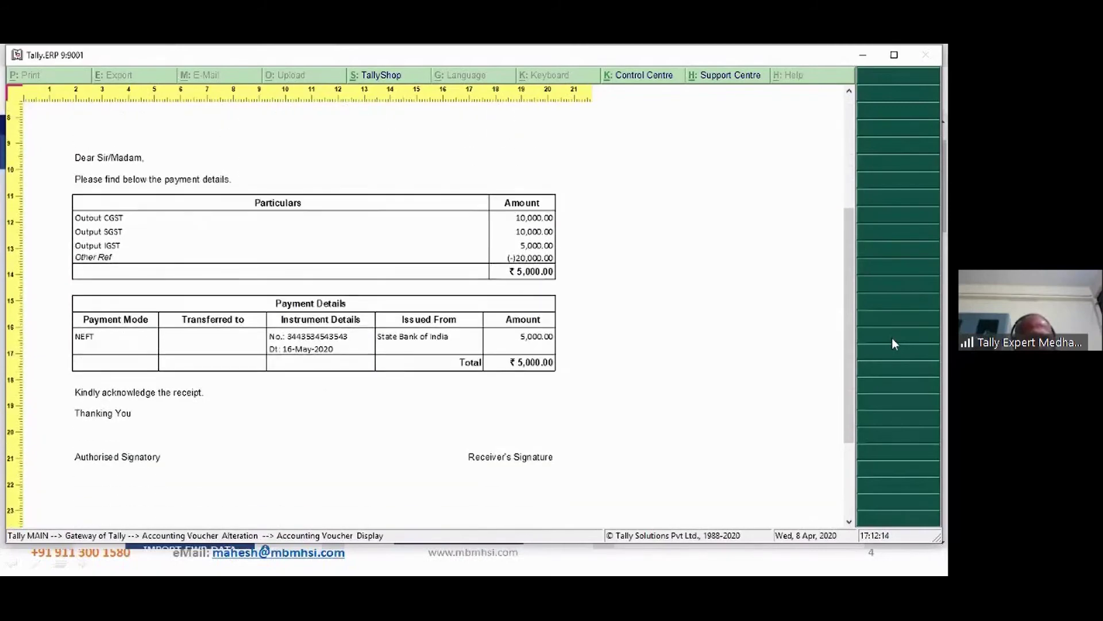
pyautogui.press('Up')
pyautogui.press('pageup')
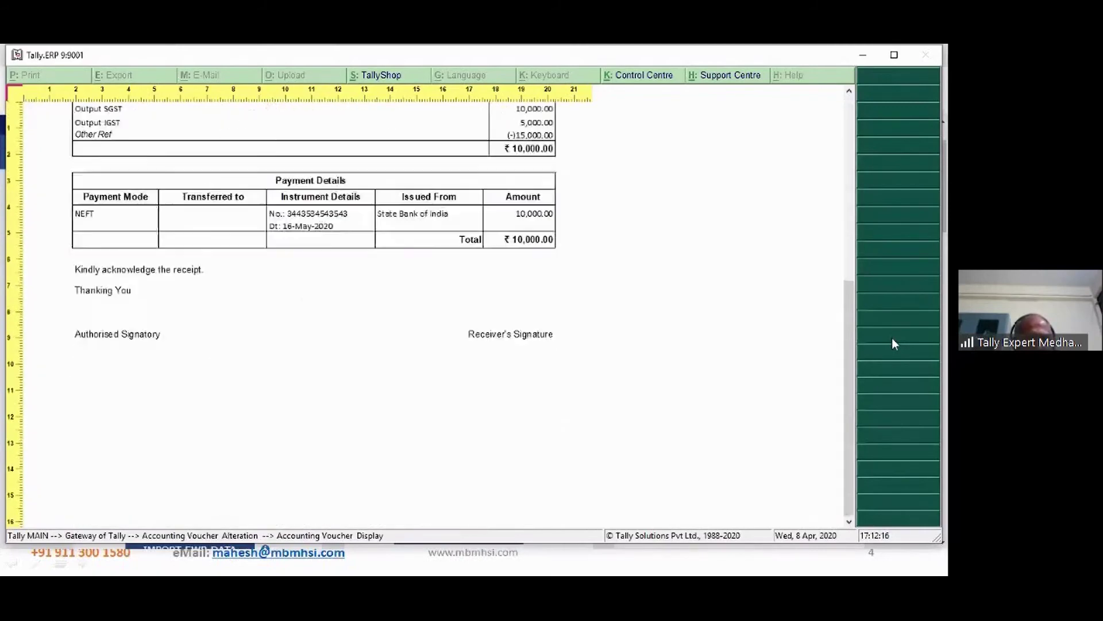
pyautogui.press('Up')
pyautogui.press('Up')
pyautogui.press('Up')
pyautogui.press('Up')
pyautogui.press('Up')
pyautogui.press('Up')
pyautogui.press('Escape')
# Close the preview and quit Payment voucher No. 1, confirming back to the Gateway of Tally
pyautogui.press('Escape')
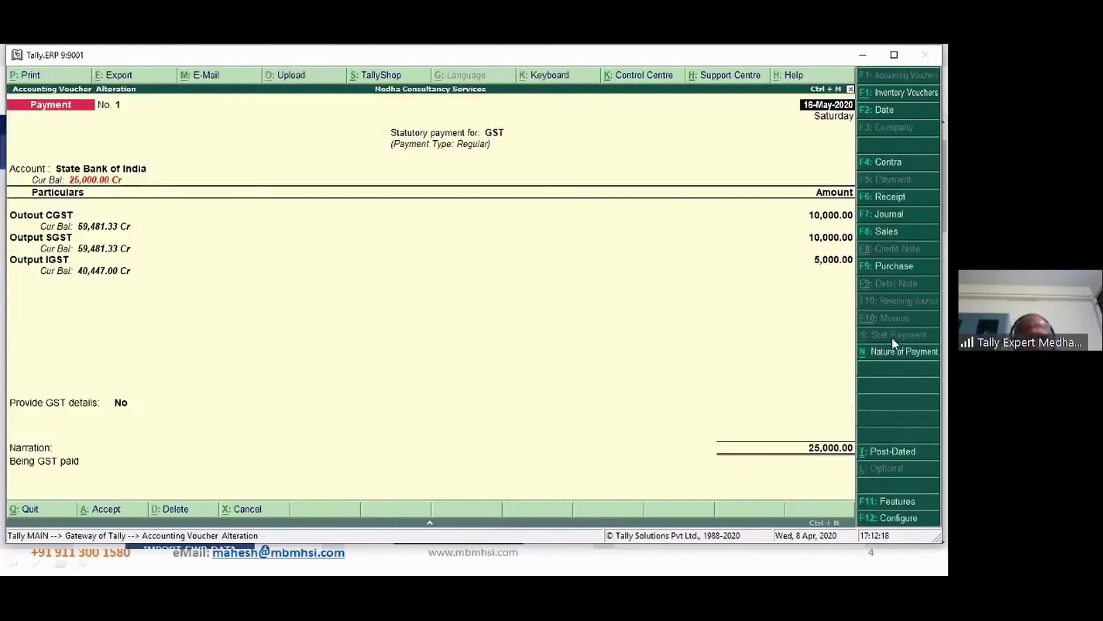
pyautogui.press('Escape')
pyautogui.press('Return')
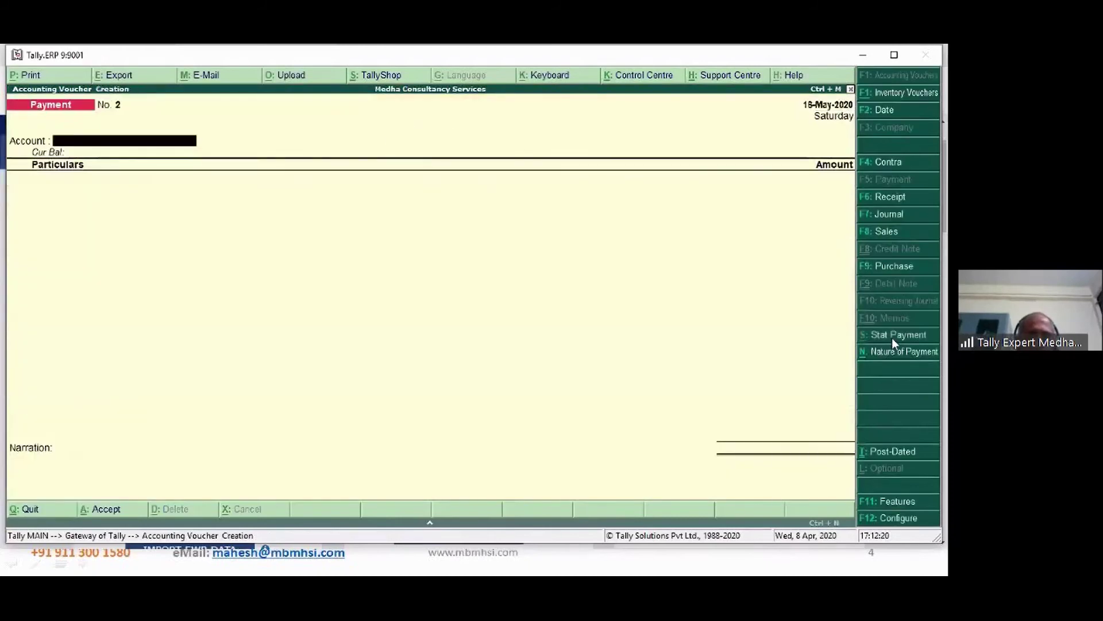
pyautogui.press('Escape')
pyautogui.press('Return')
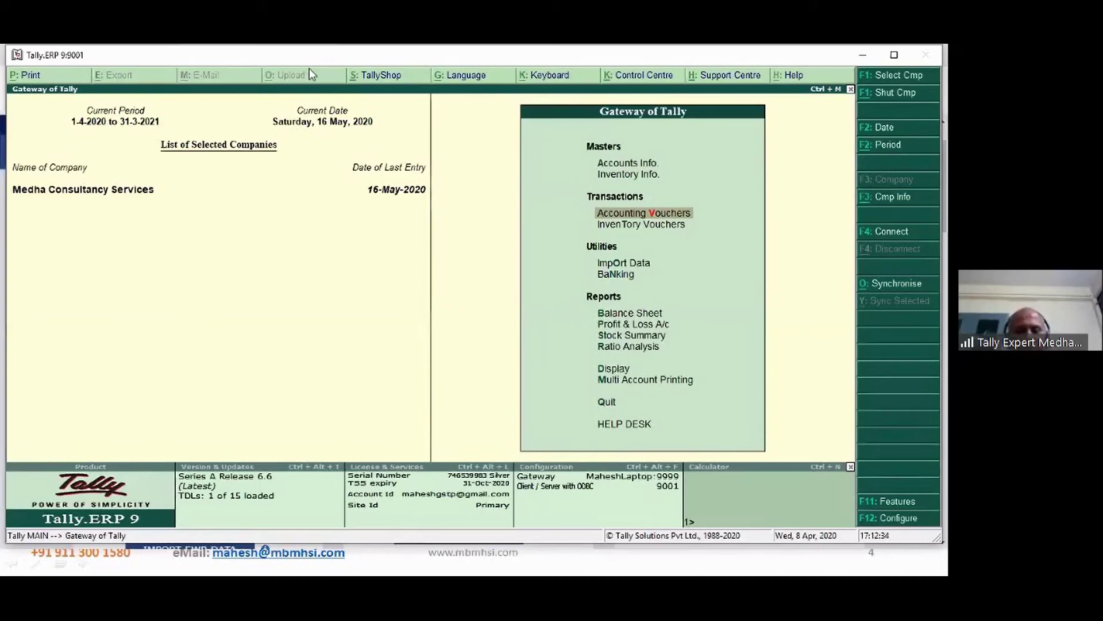
pyautogui.hotkey('alt', 'Tab')
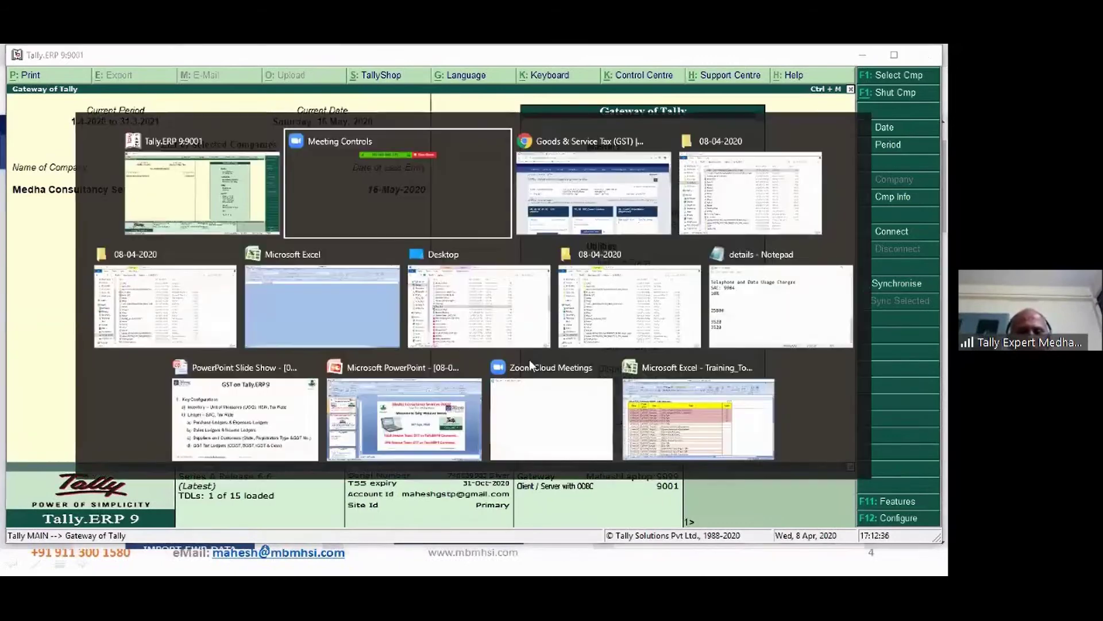
# Open the March 2019-20 GSTR1 return on the portal and view its 30 B2B invoices of ₹3,11,539.00
pyautogui.hotkey('alt', 'Tab')
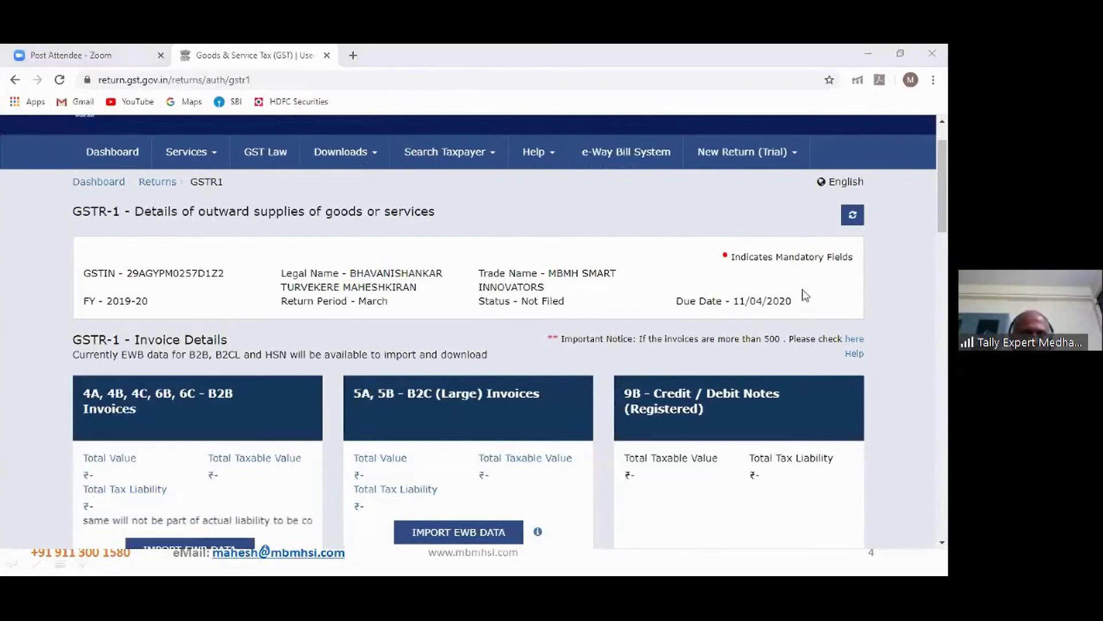
pyautogui.click(158, 182)
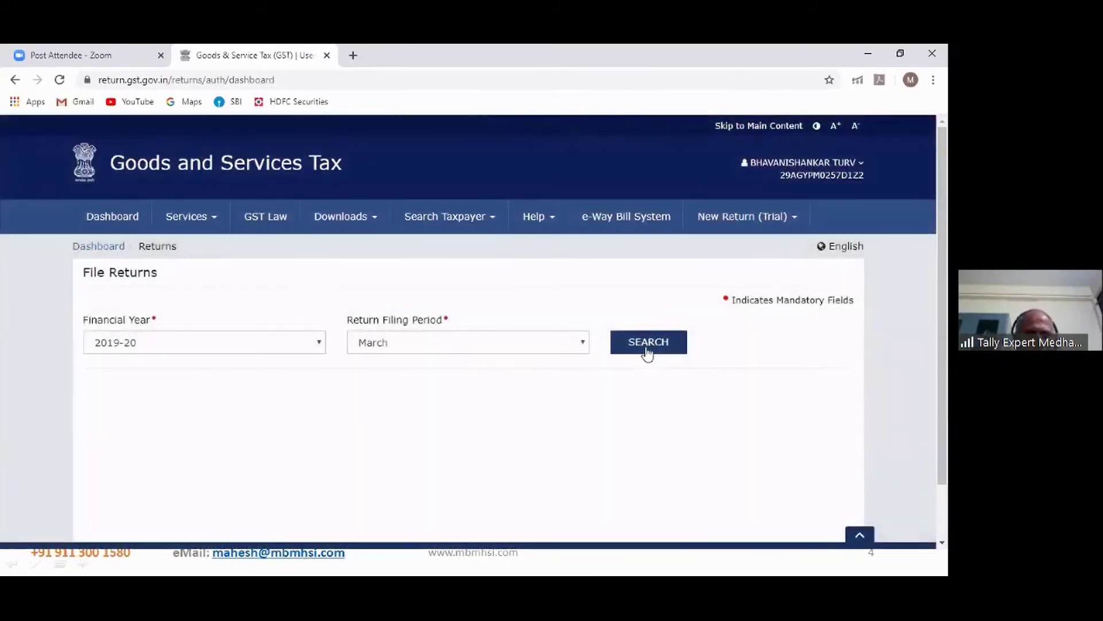
pyautogui.click(647, 347)
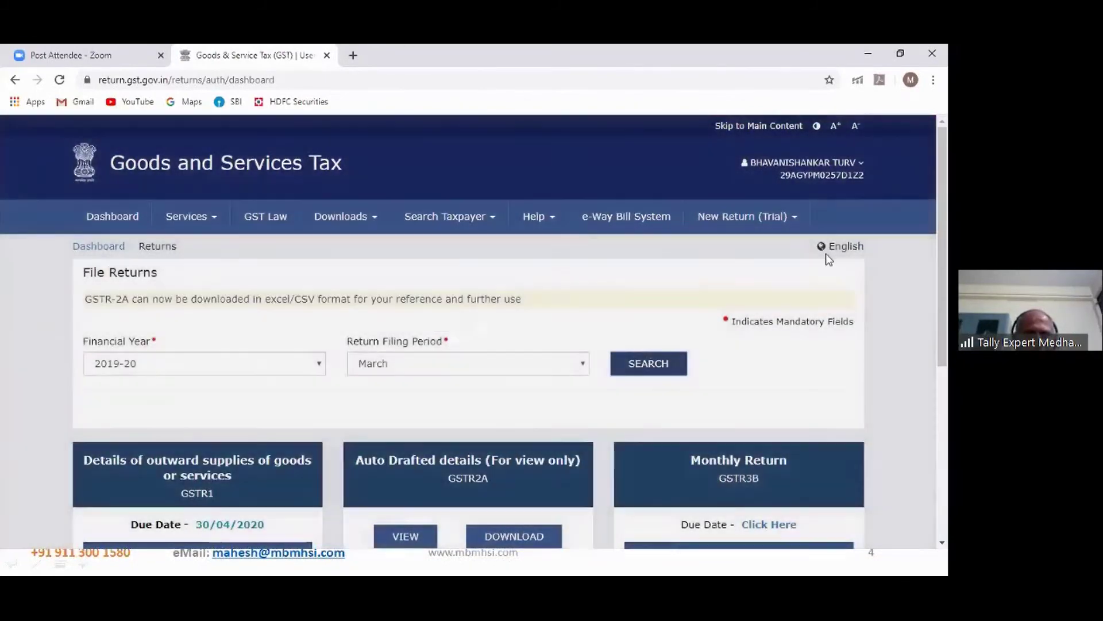
pyautogui.scroll(-3, 947, 248)
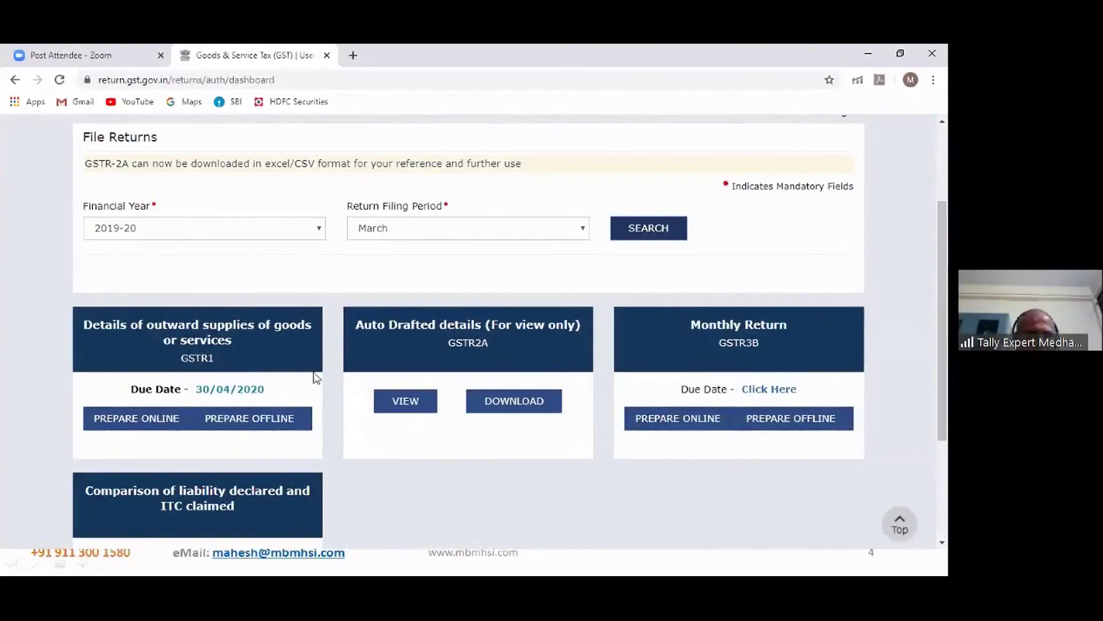
pyautogui.click(195, 350)
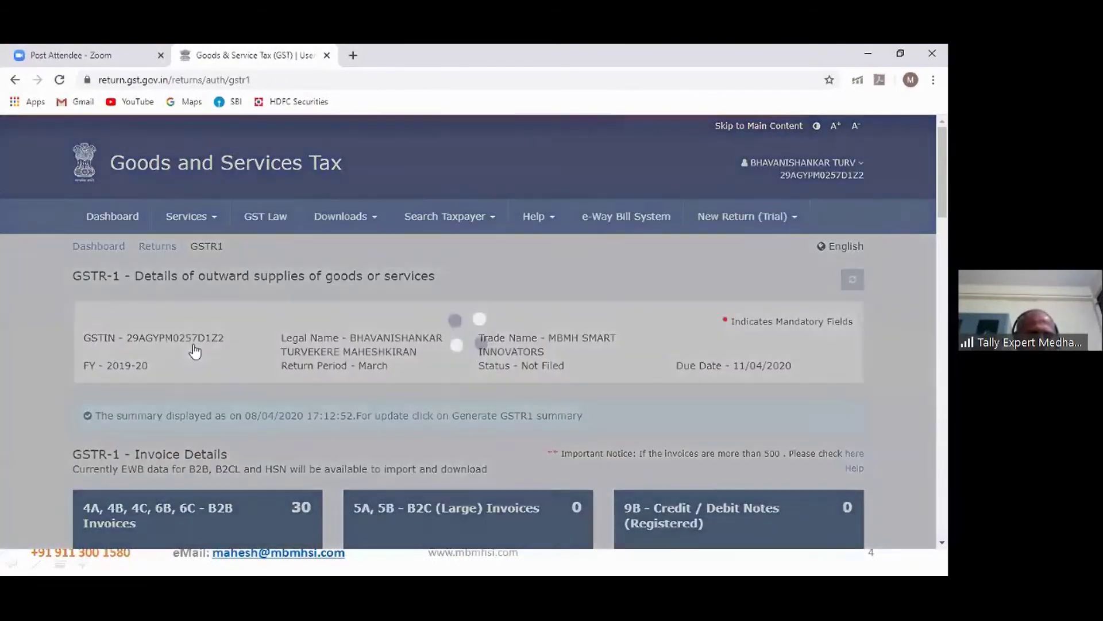
pyautogui.scroll(-4, 946, 254)
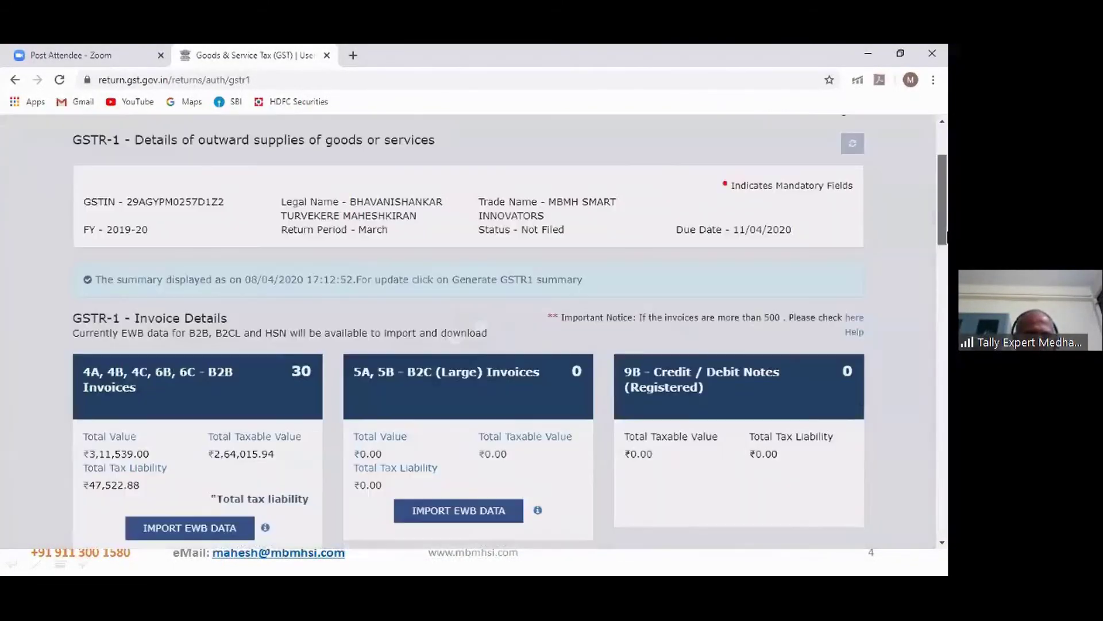
pyautogui.scroll(-2, 948, 255)
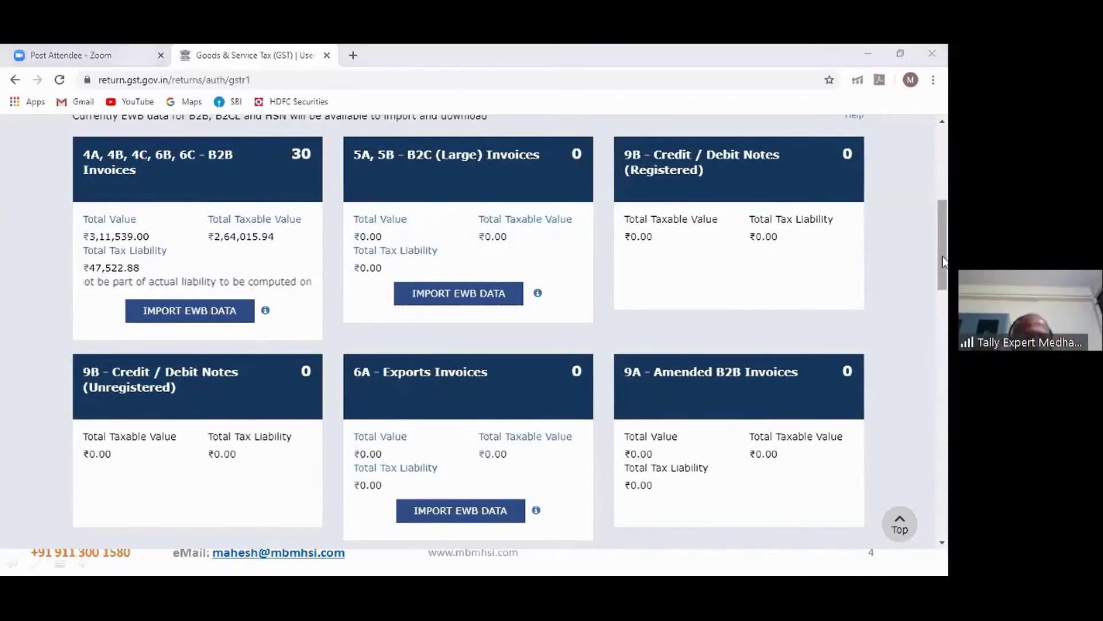
pyautogui.hotkey('alt', 'Tab')
pyautogui.hotkey('alt', 'Tab')
pyautogui.hotkey('alt', 'Tab')
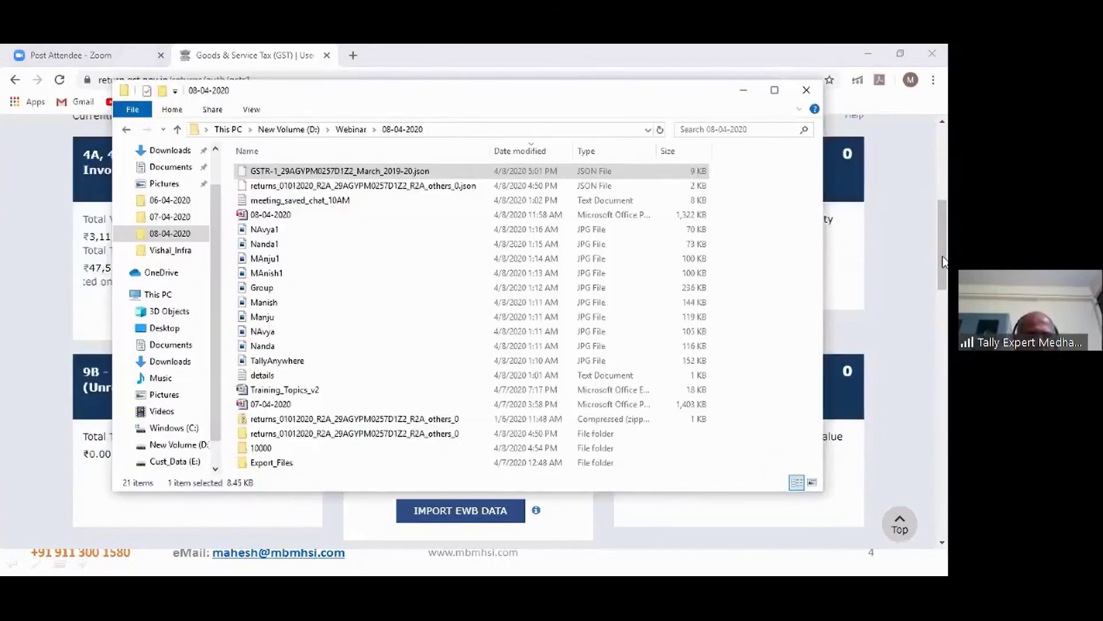
pyautogui.hotkey('alt', 'Tab')
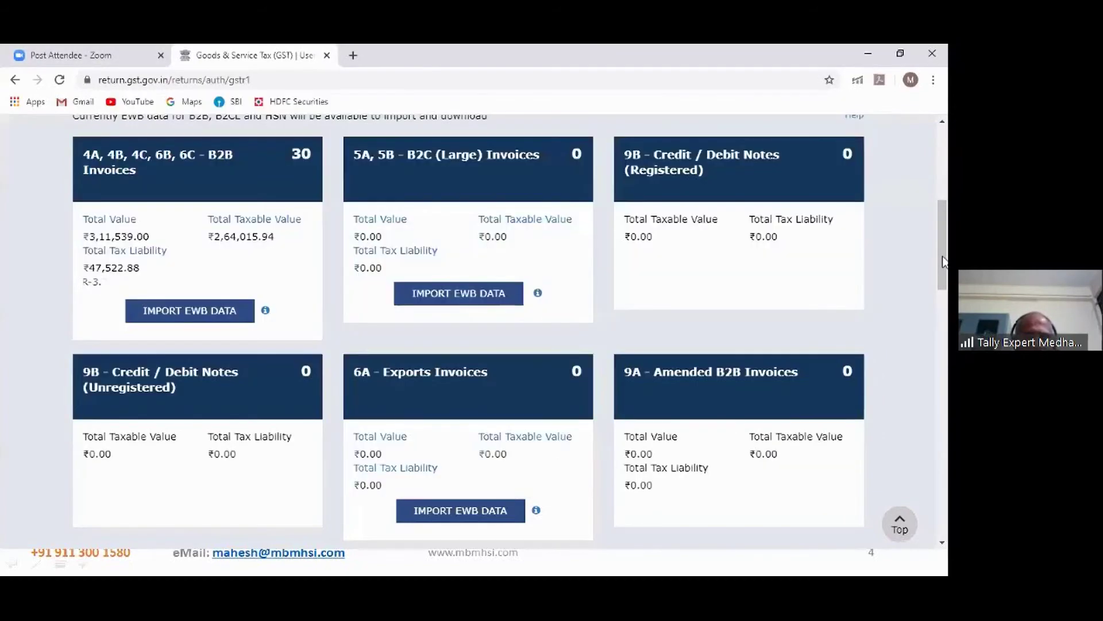
# Launch the tally application from the Tally.ERP9 folder on New Volume (D:)
pyautogui.hotkey('alt', 'Tab')
pyautogui.hotkey('alt', 'Tab')
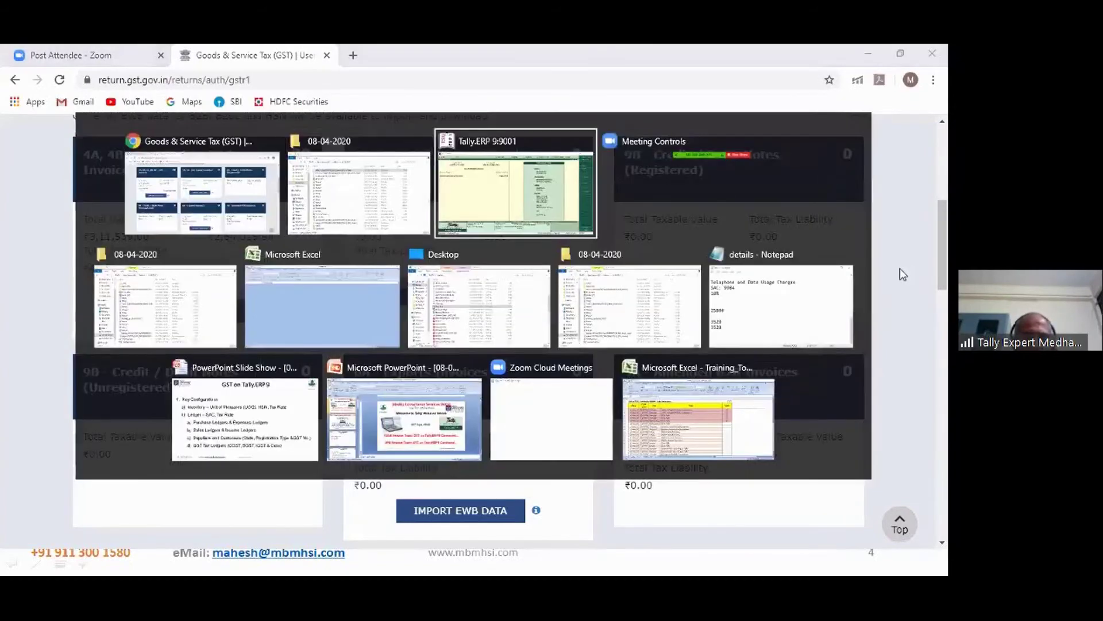
pyautogui.hotkey('alt', 'Tab')
pyautogui.hotkey('alt', 'Tab')
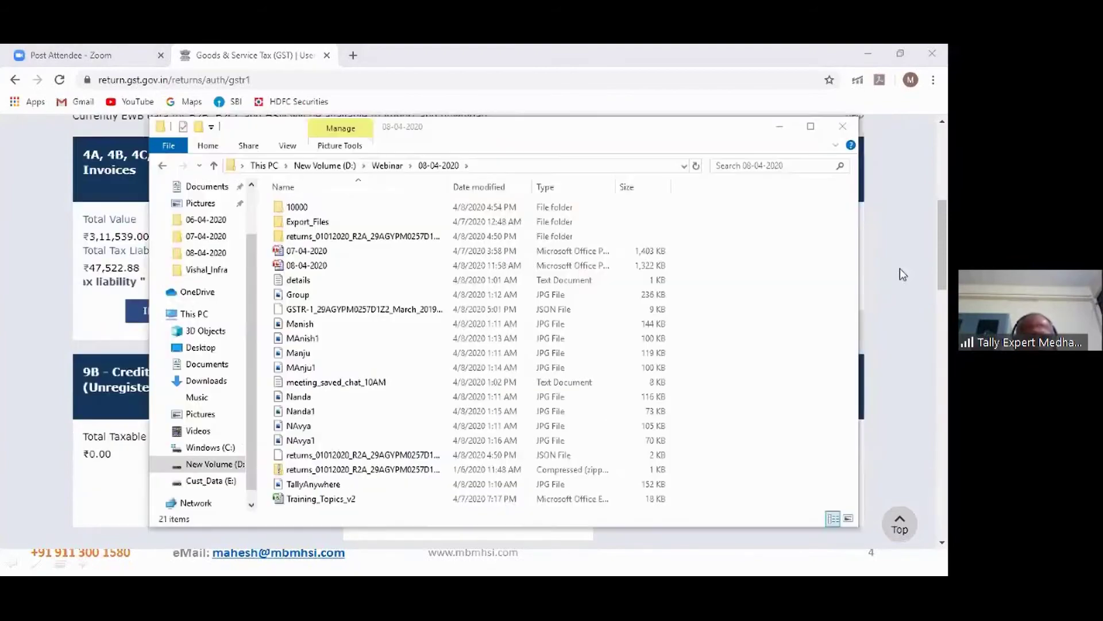
pyautogui.click(233, 464)
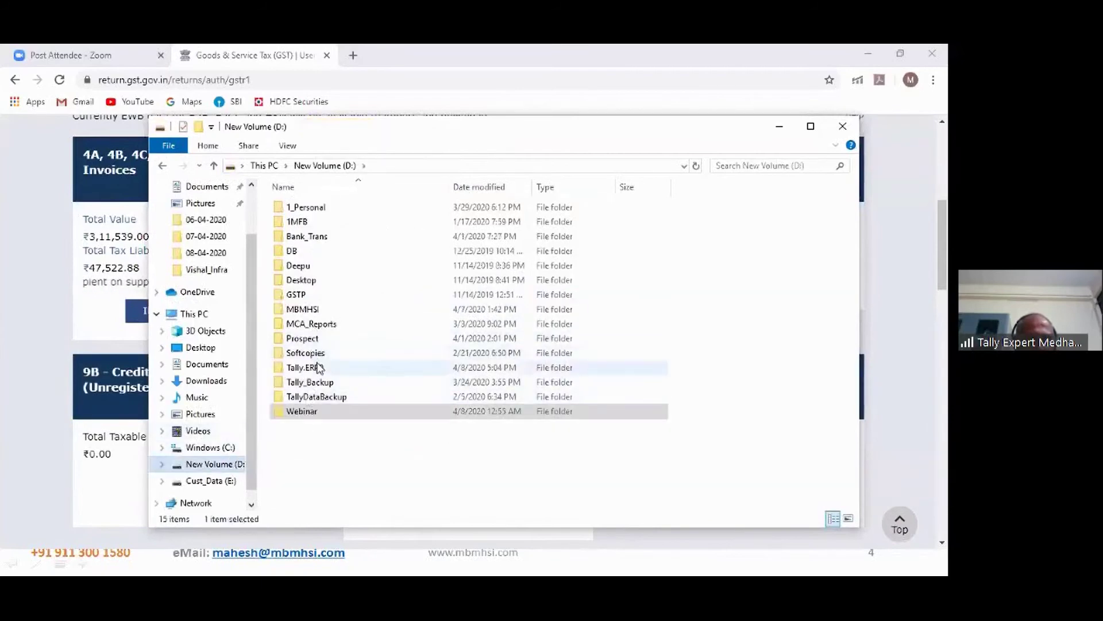
pyautogui.doubleClick(318, 368)
pyautogui.doubleClick(313, 425)
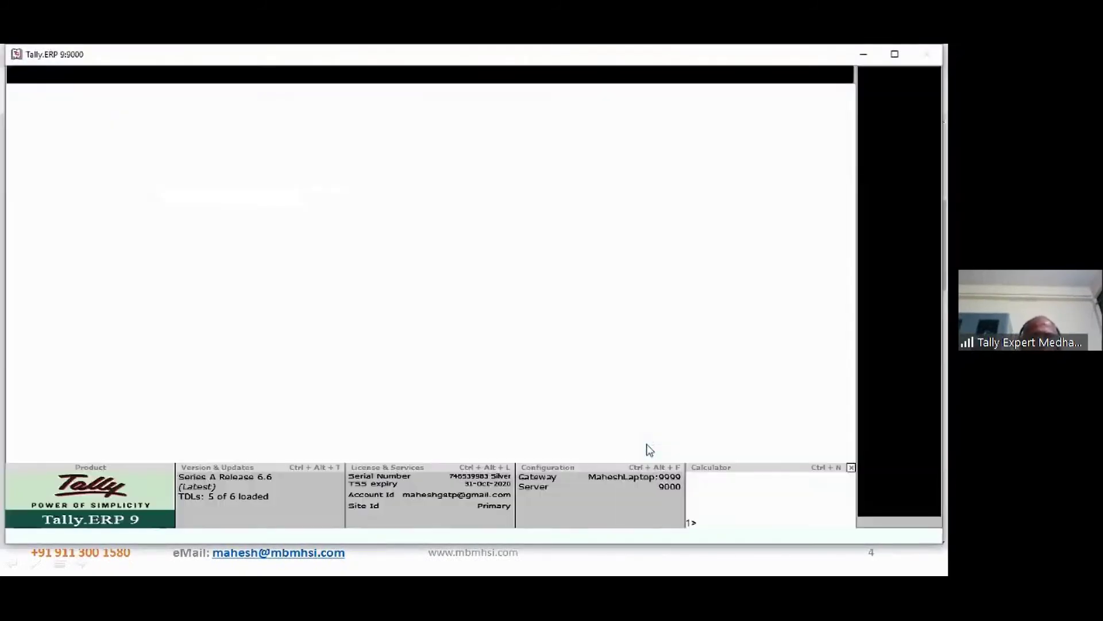
# Load the MBMH Smart Innovators company and log in with the user name and password
pyautogui.press('Return')
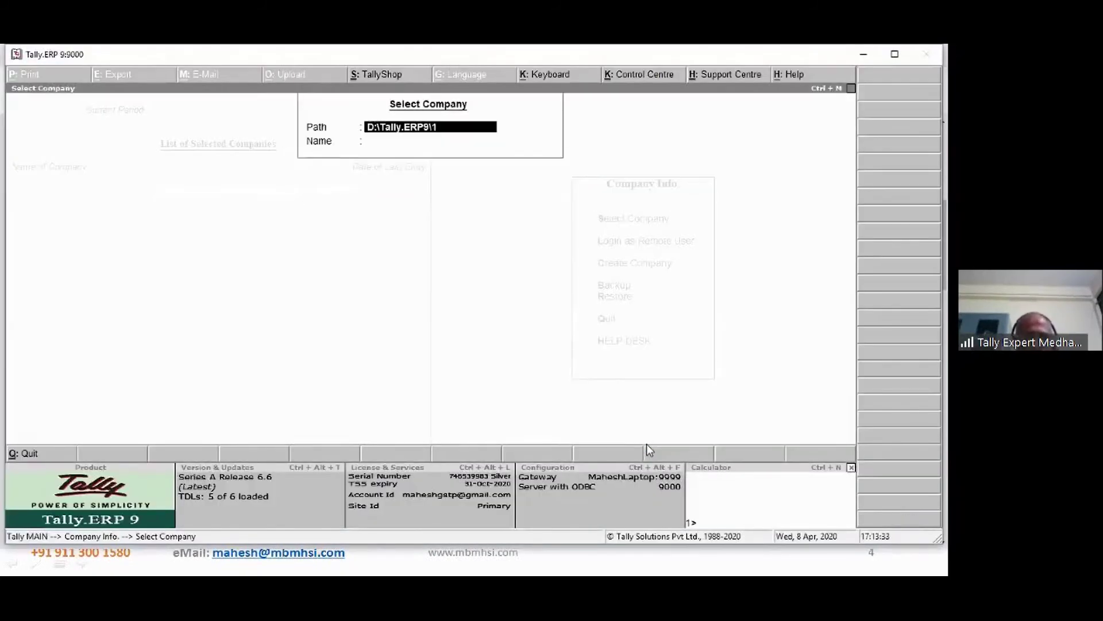
pyautogui.press('Down')
pyautogui.press('Return')
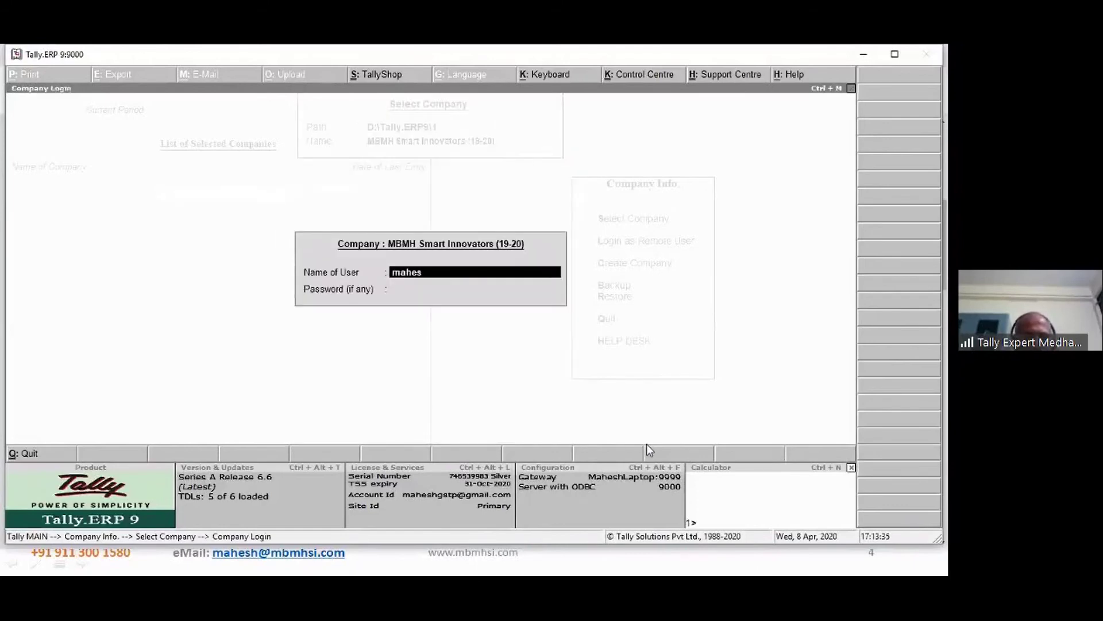
pyautogui.press('Return')
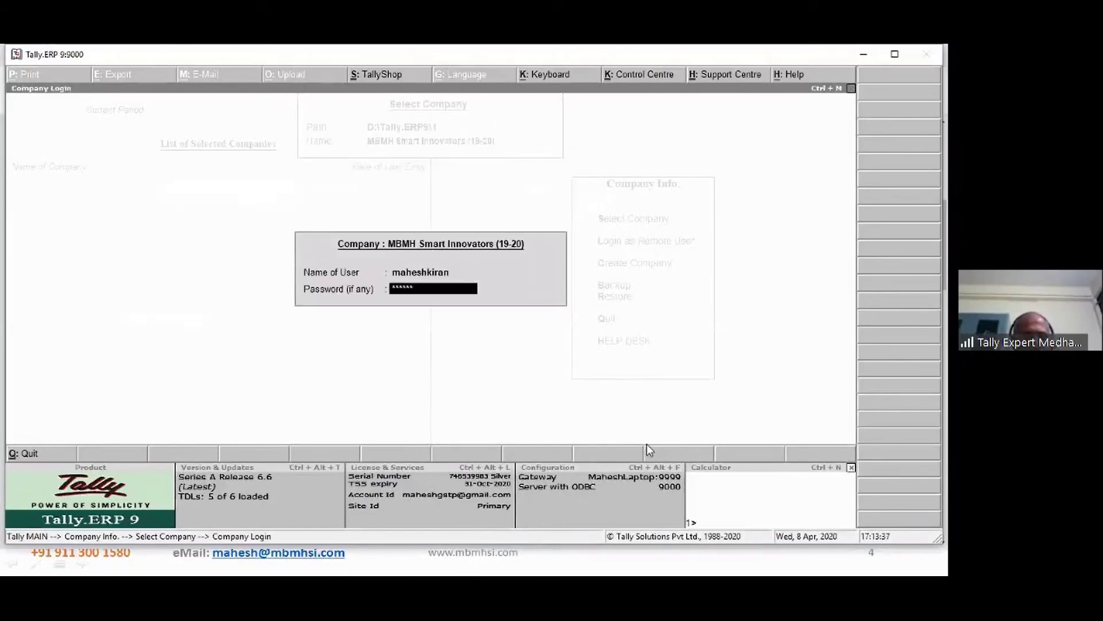
pyautogui.press('Return')
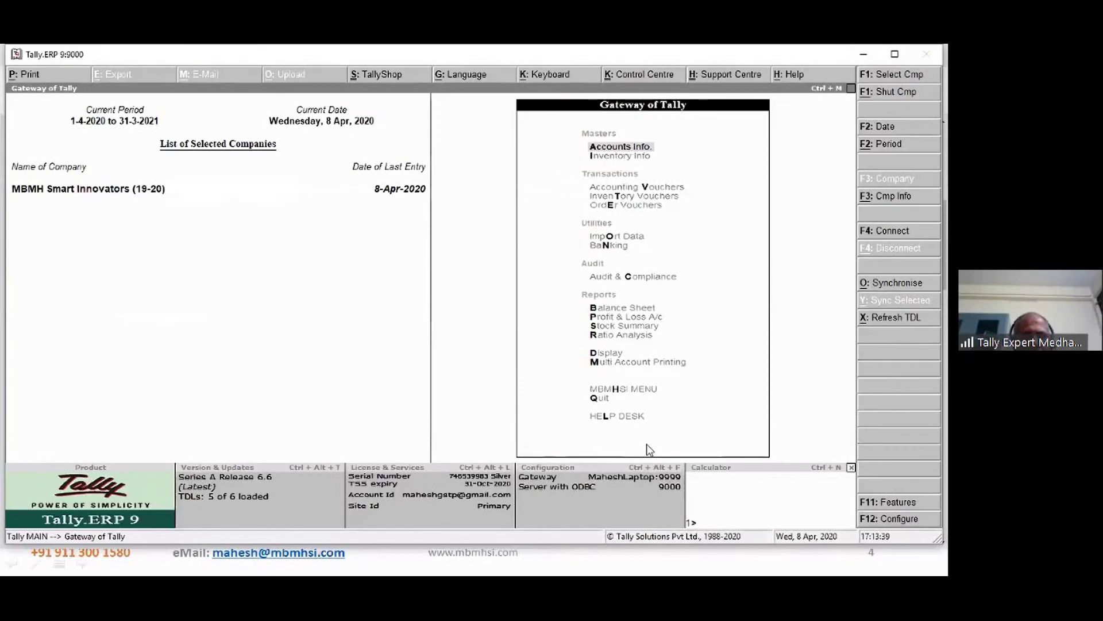
# Open the GSTR-1 report via Display > Statutory Reports > GST Reports and select B2B Invoices
pyautogui.press('d')
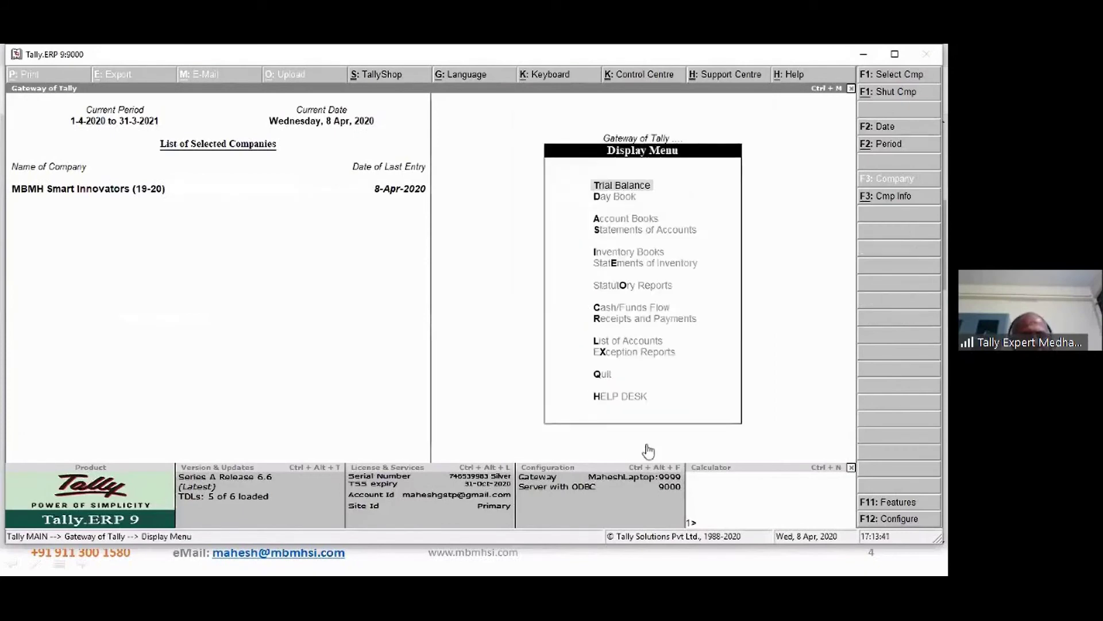
pyautogui.press('a')
pyautogui.press('Escape')
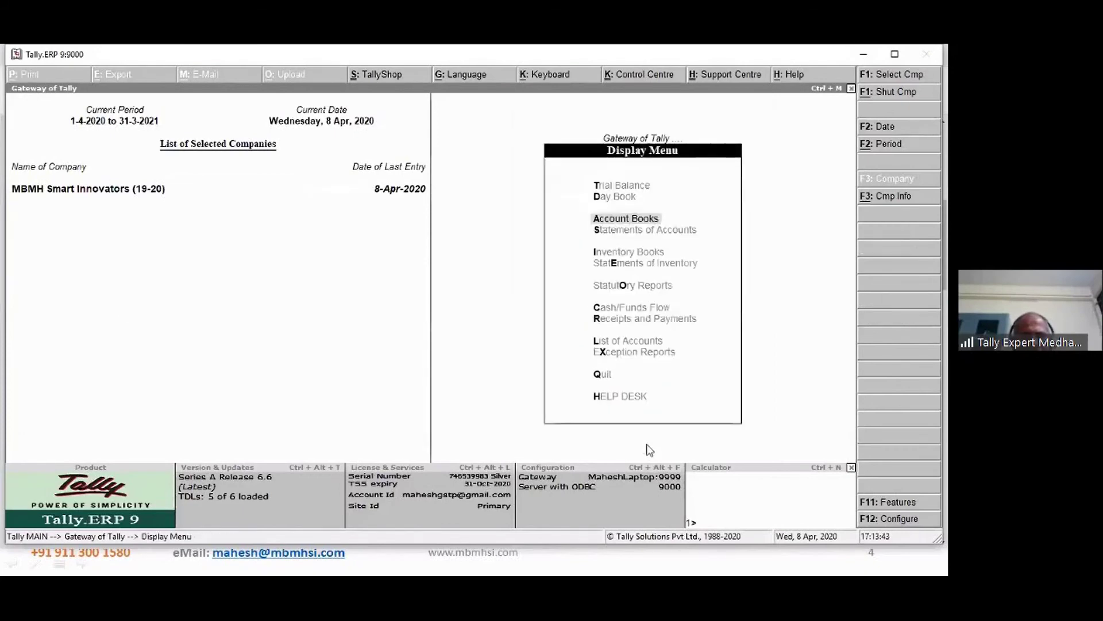
pyautogui.press('o')
pyautogui.press('g')
pyautogui.press('Return')
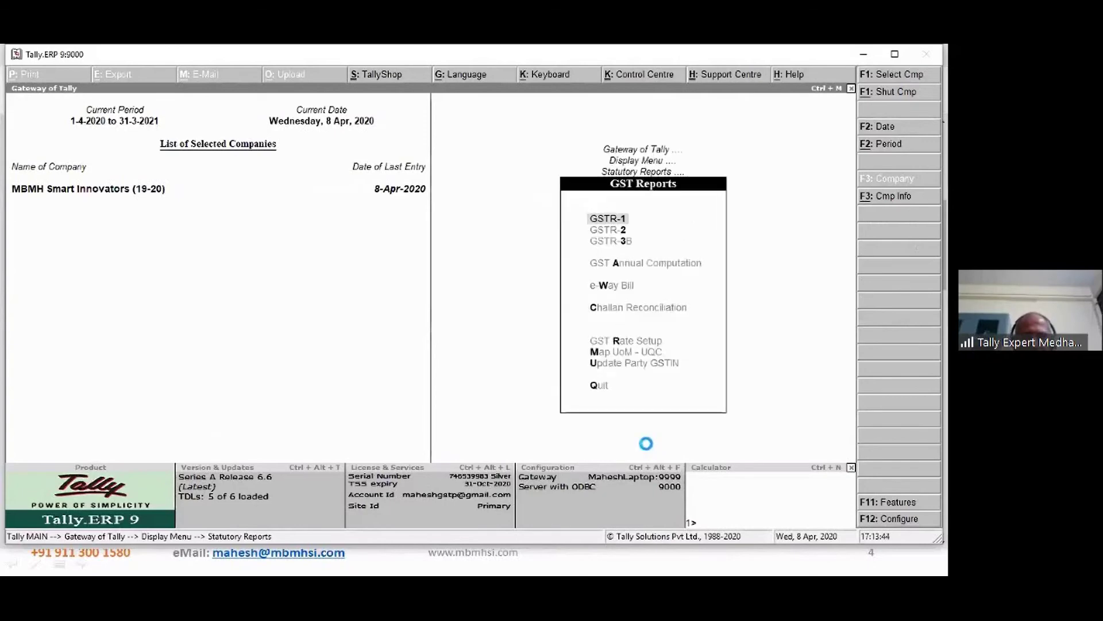
pyautogui.press('Down')
pyautogui.press('Down')
pyautogui.press('Down')
pyautogui.press('Down')
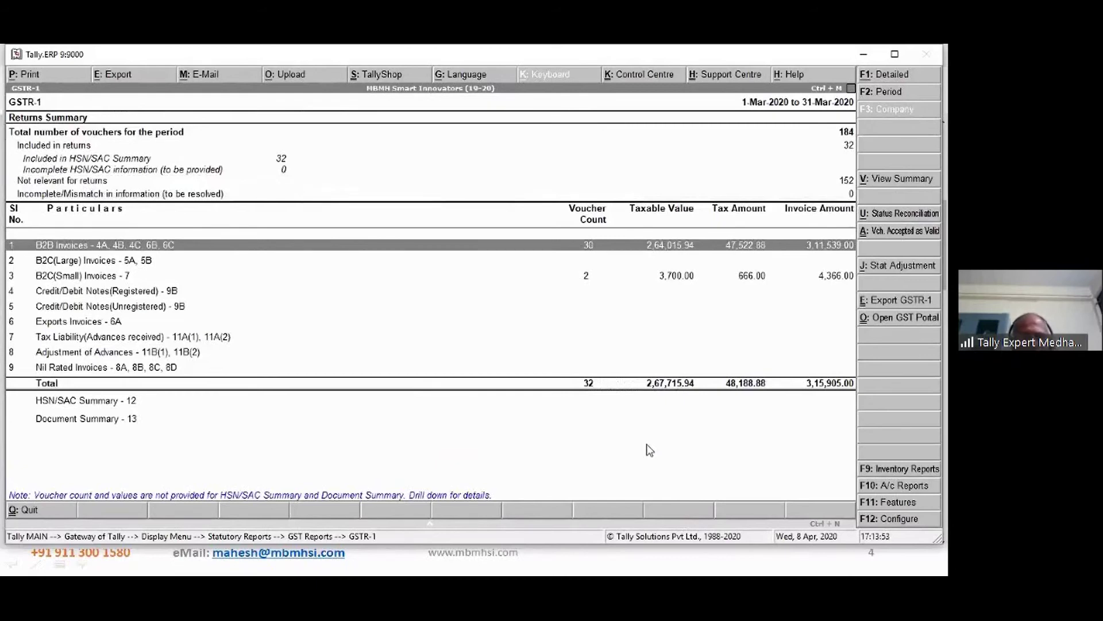
# Compare Tally's GSTR-1 totals with the portal's 30 B2B invoices of ₹3,11,539.00, scrolling through its cards
pyautogui.hotkey('alt', 'Tab')
pyautogui.hotkey('alt', 'Tab')
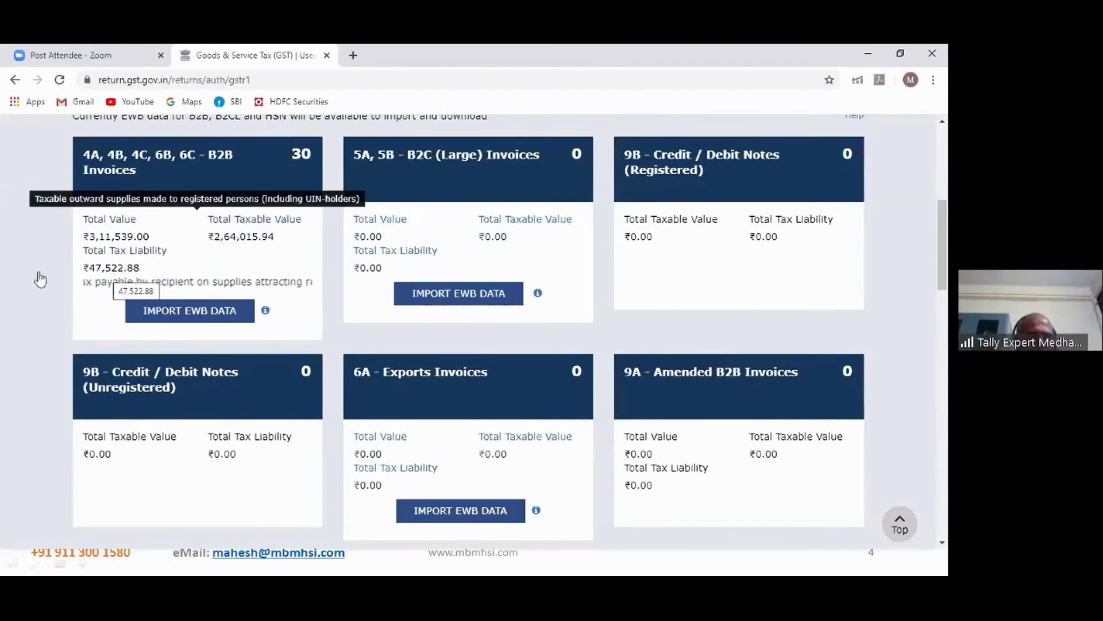
pyautogui.hotkey('alt', 'Tab')
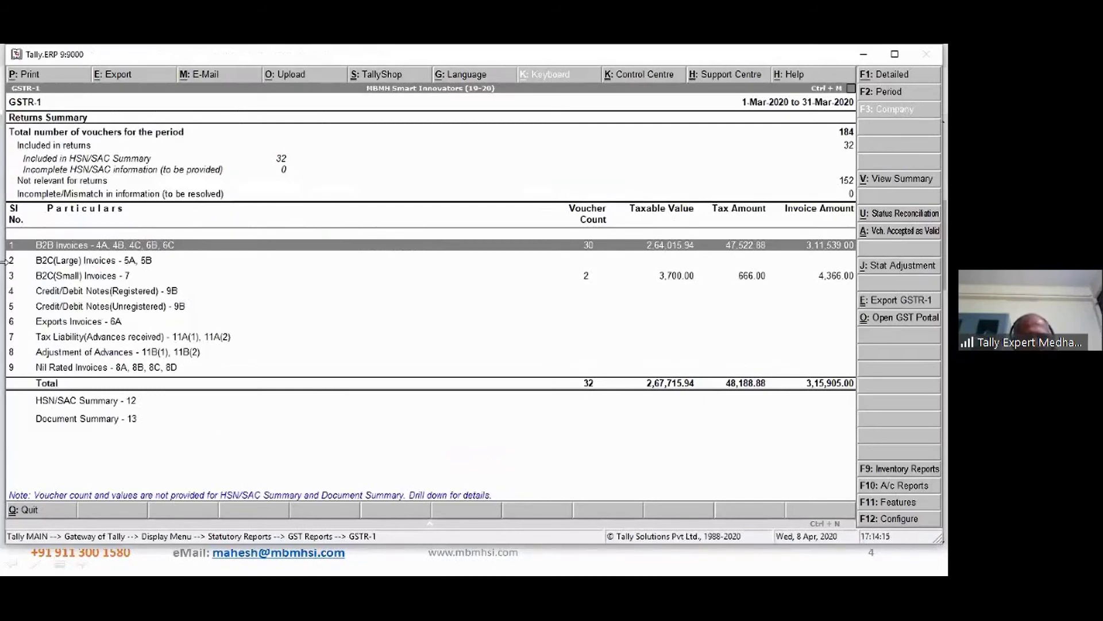
pyautogui.hotkey('alt', 'Tab')
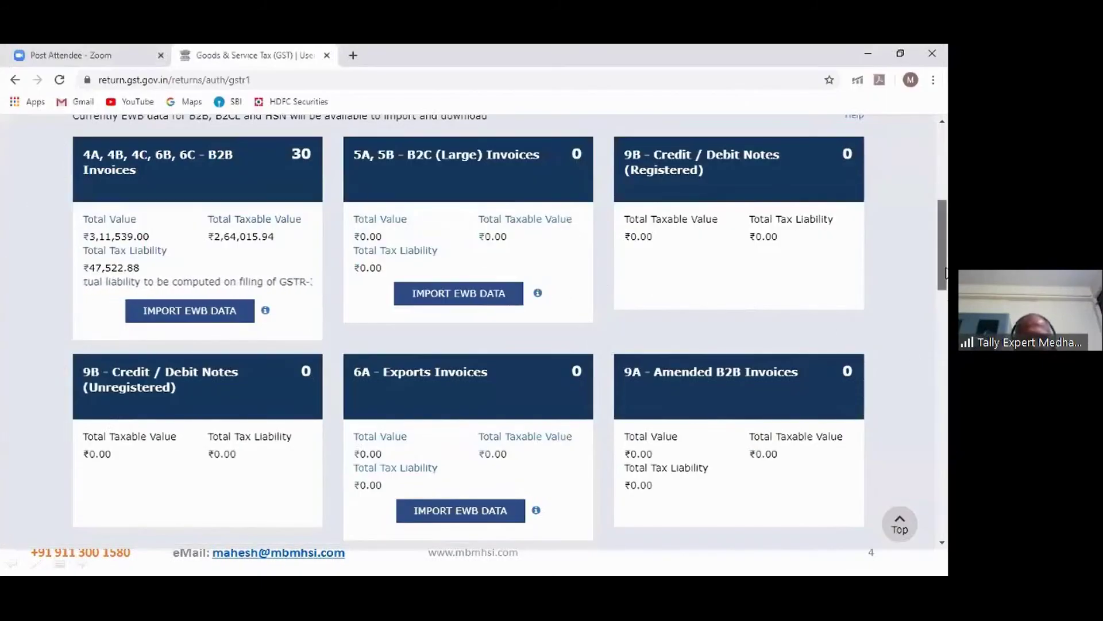
pyautogui.scroll(-5, 947, 303)
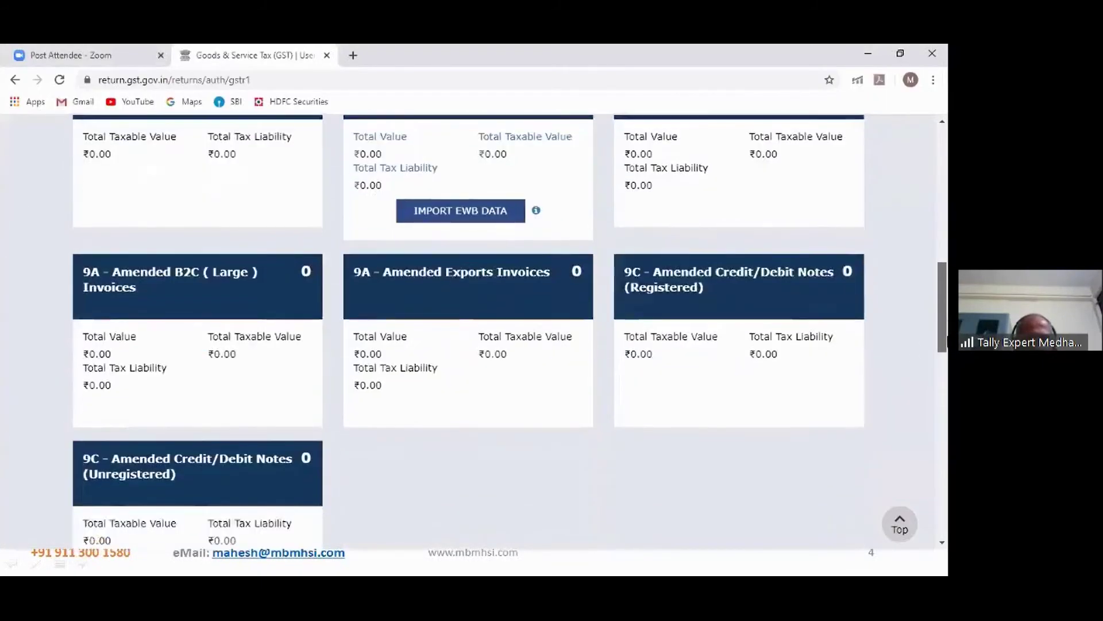
pyautogui.moveTo(947, 339); pyautogui.dragTo(947, 431)
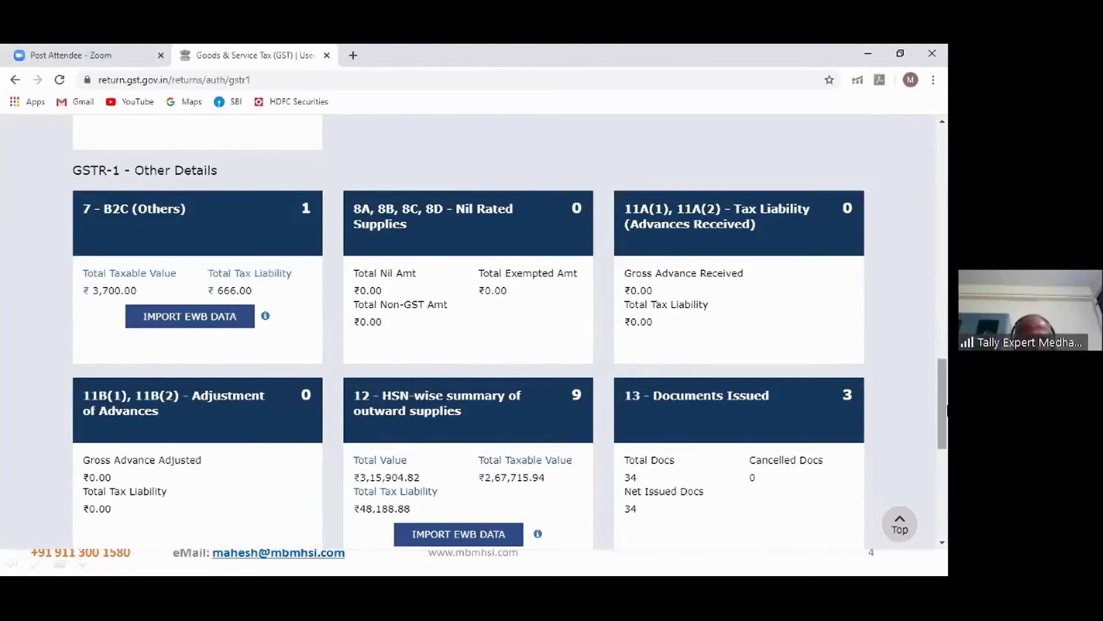
pyautogui.moveTo(947, 405); pyautogui.dragTo(947, 228)
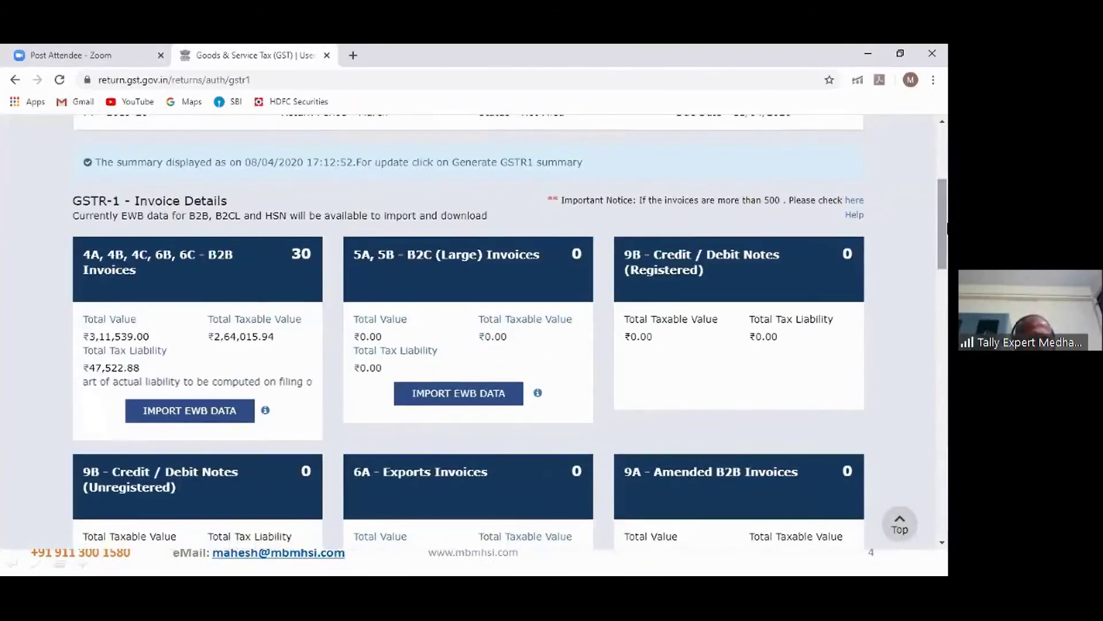
# Open the B2B receiver-wise summary and highlight the first receiver's 5,400.00 taxable value, central and state tax
pyautogui.click(177, 287)
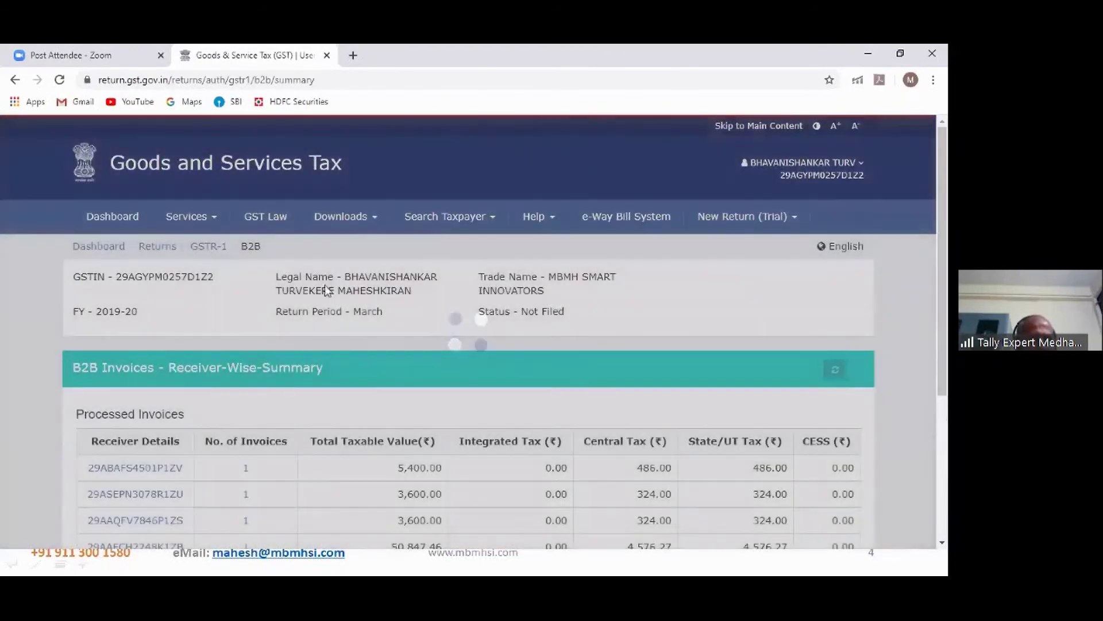
pyautogui.scroll(-2, 362, 342)
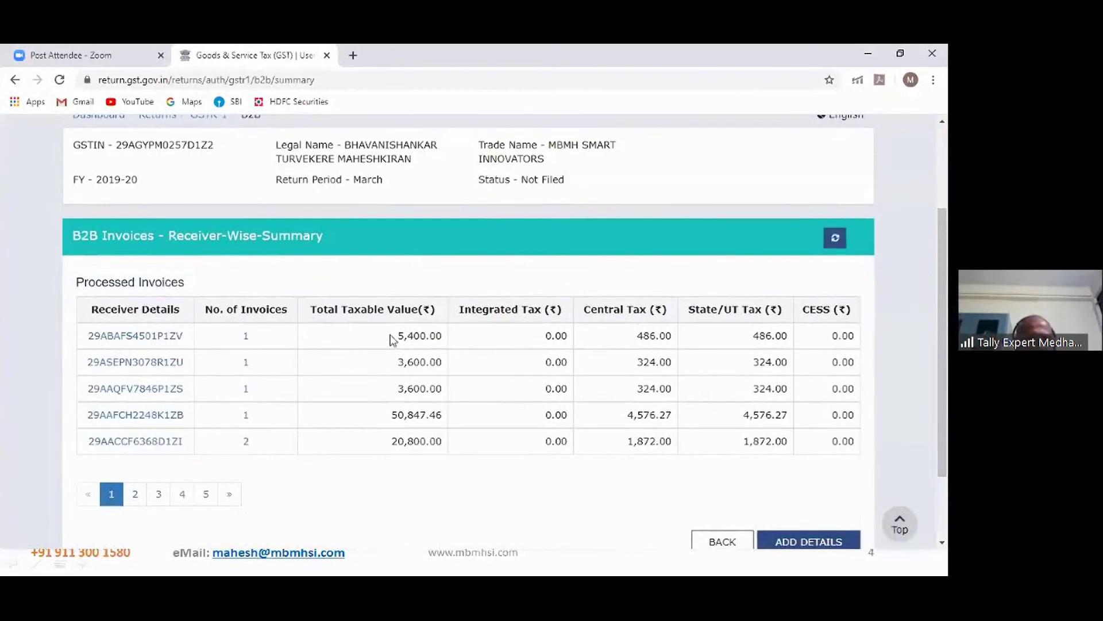
pyautogui.moveTo(390, 339); pyautogui.dragTo(444, 341)
pyautogui.click(534, 339)
pyautogui.moveTo(632, 338); pyautogui.dragTo(667, 339)
pyautogui.click(705, 345)
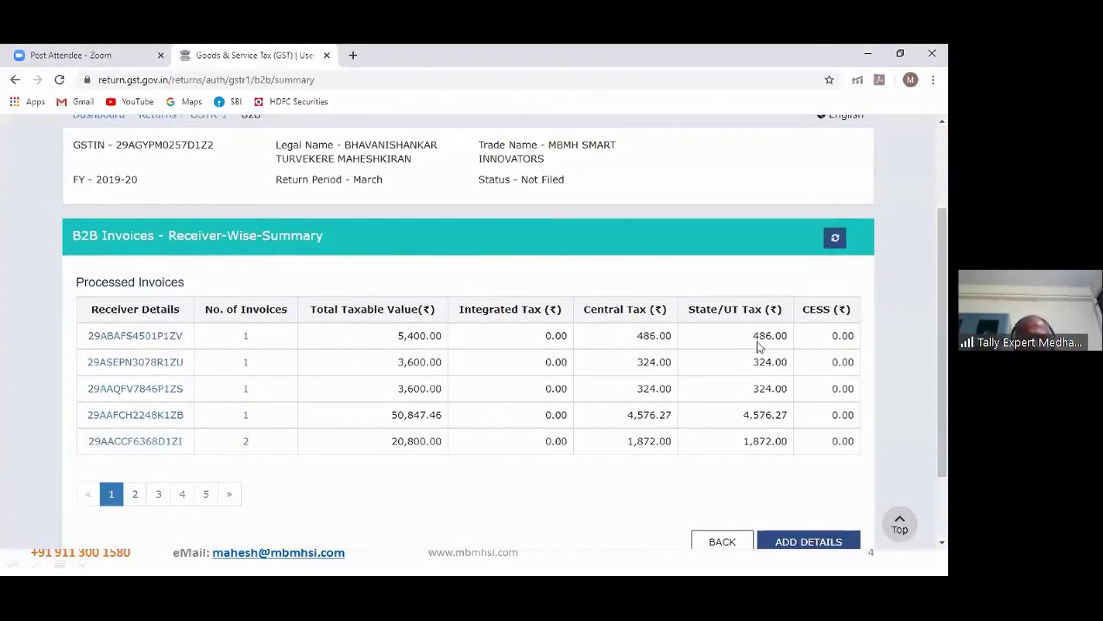
pyautogui.moveTo(754, 342); pyautogui.dragTo(784, 344)
pyautogui.click(741, 373)
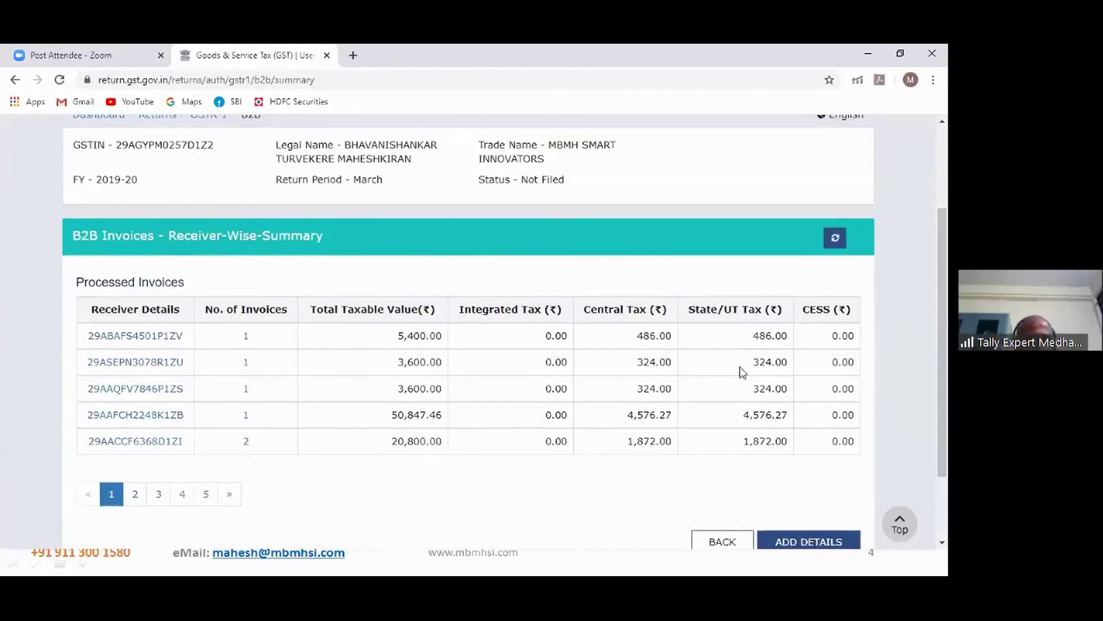
# Step through receiver pages 2 to 5, then return to page 1
pyautogui.click(136, 497)
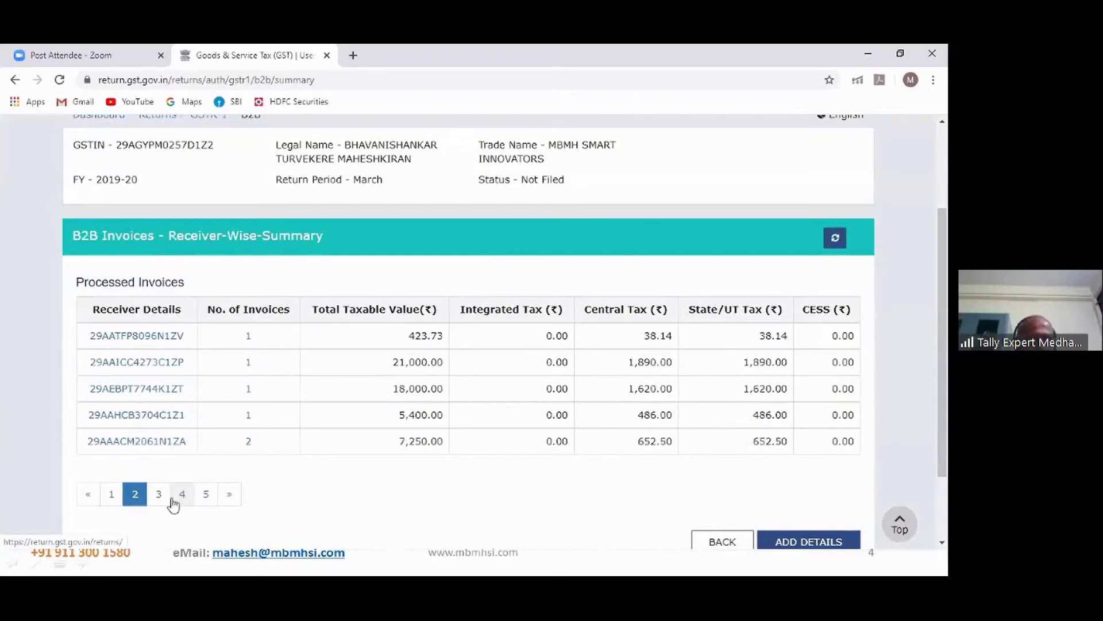
pyautogui.click(160, 498)
pyautogui.click(181, 497)
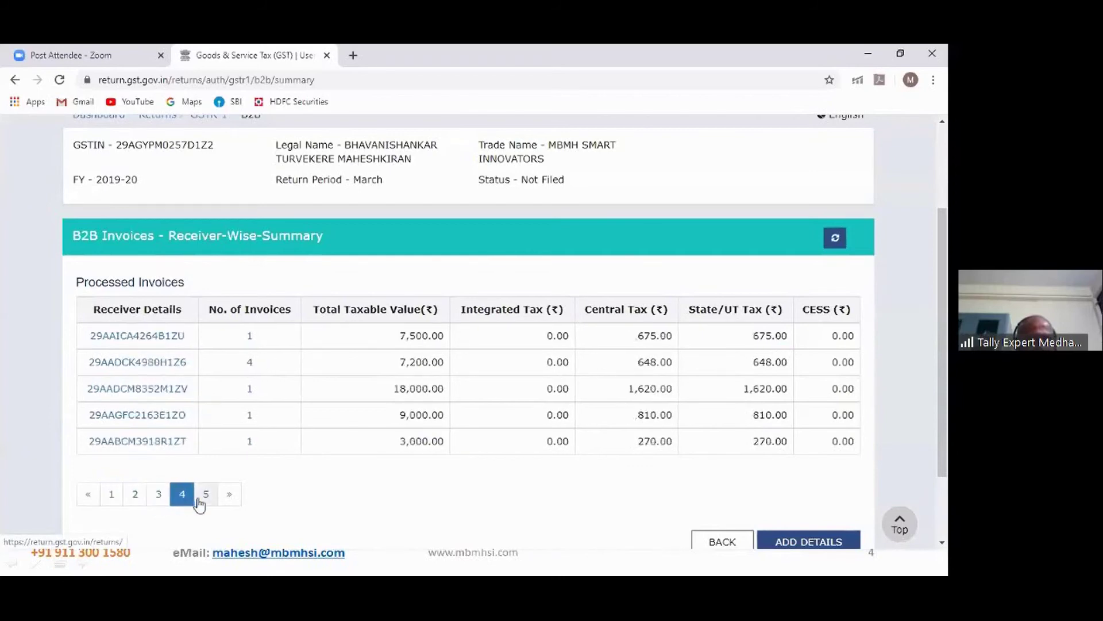
pyautogui.click(202, 498)
pyautogui.click(182, 486)
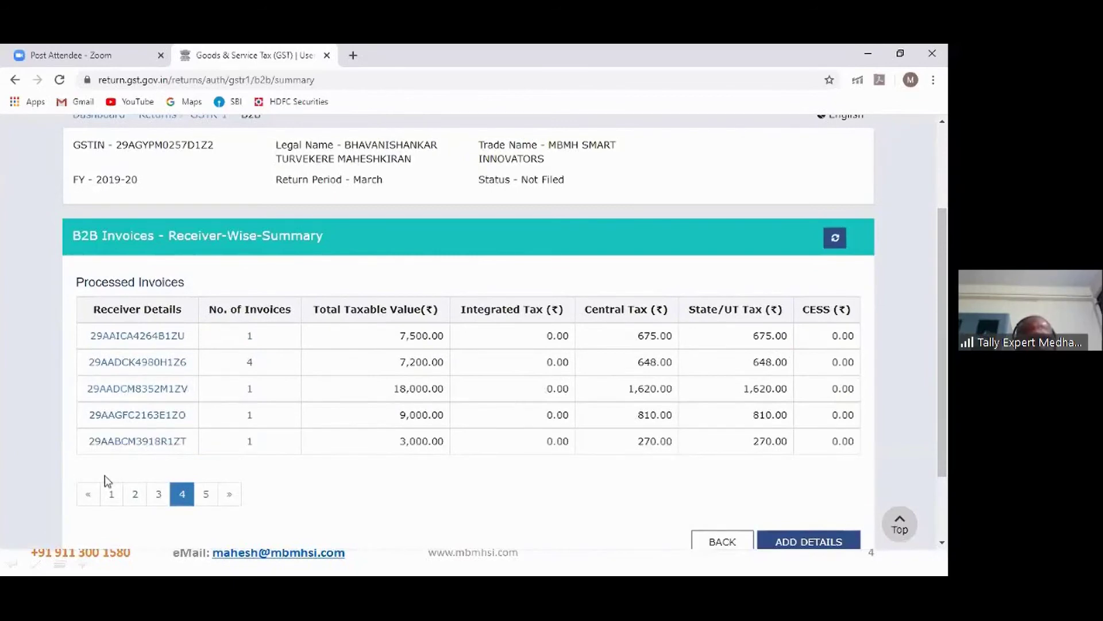
pyautogui.click(110, 496)
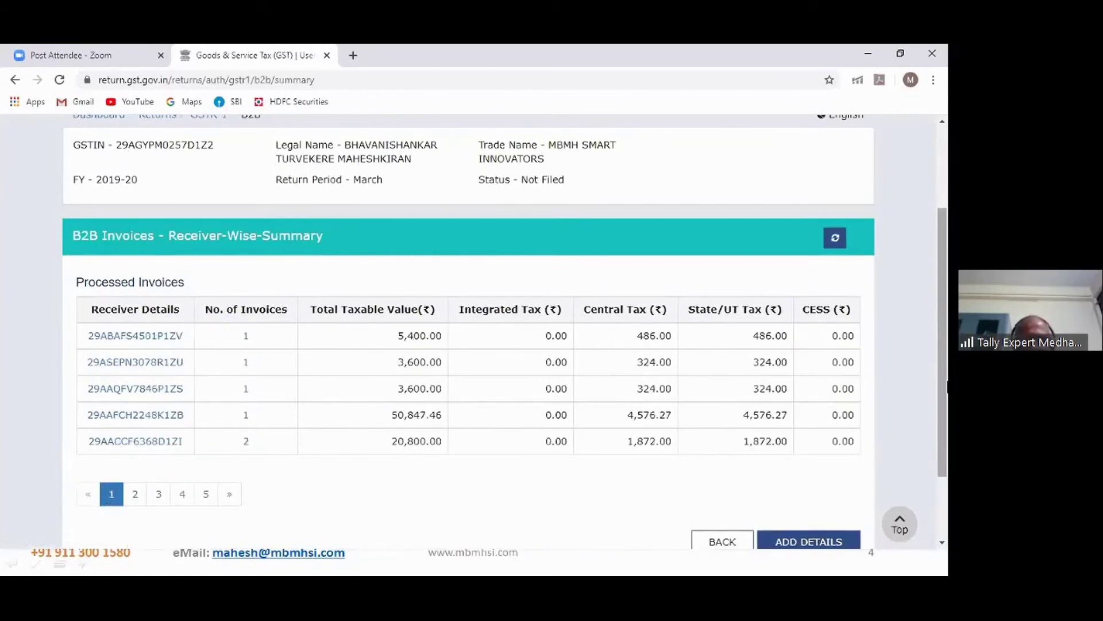
pyautogui.hotkey('alt', 'Tab')
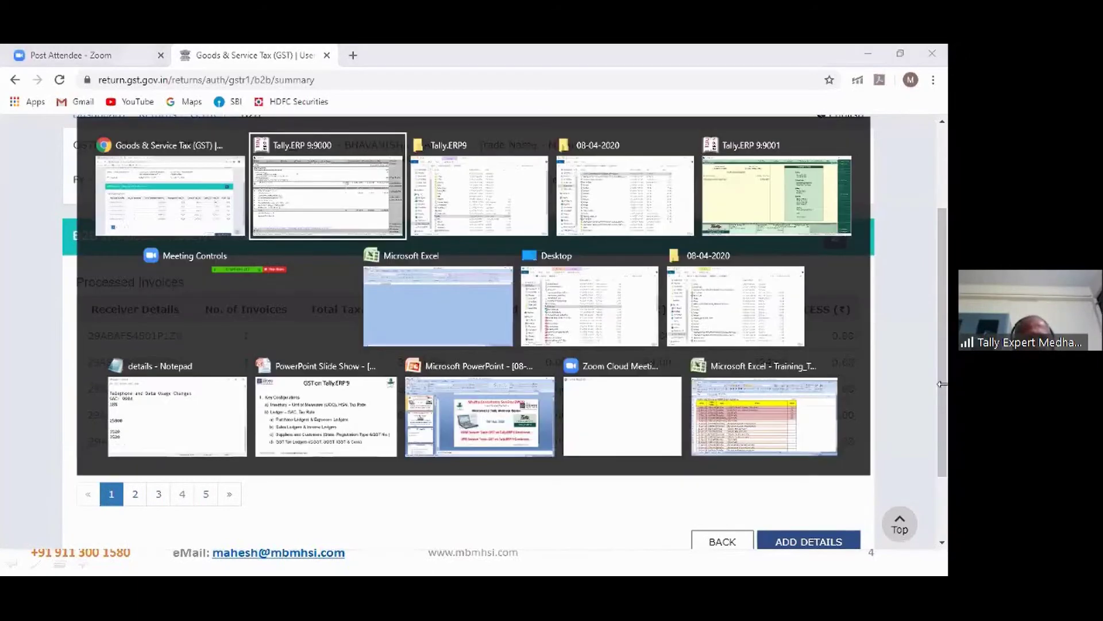
pyautogui.press('Return')
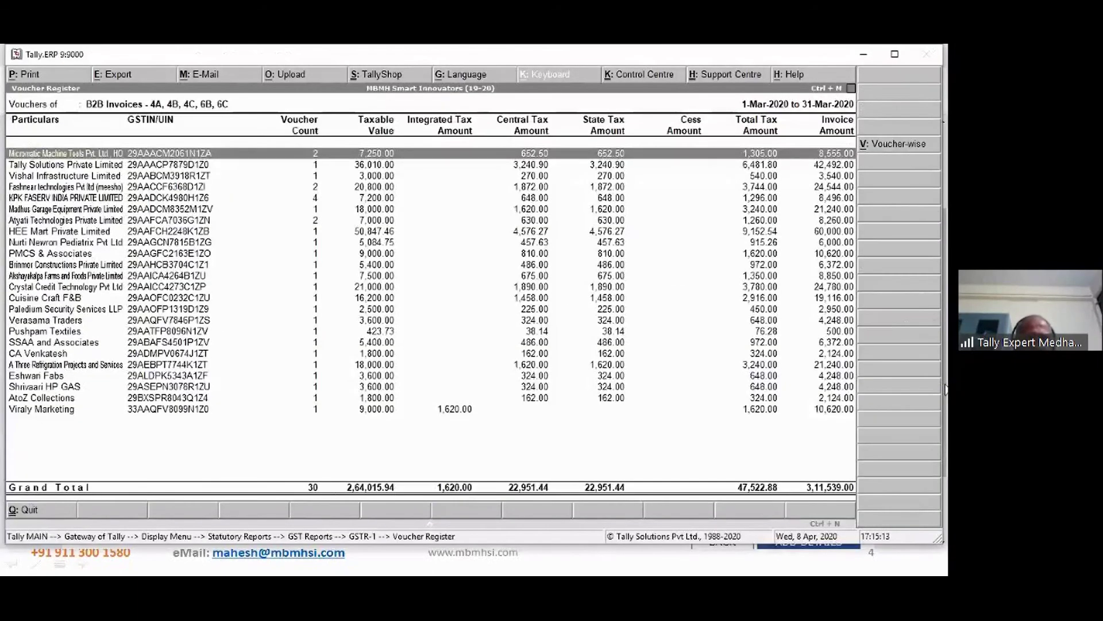
pyautogui.press('Down')
pyautogui.press('Down')
pyautogui.press('Down')
pyautogui.press('Down')
pyautogui.press('Up')
pyautogui.press('Up')
pyautogui.press('Up')
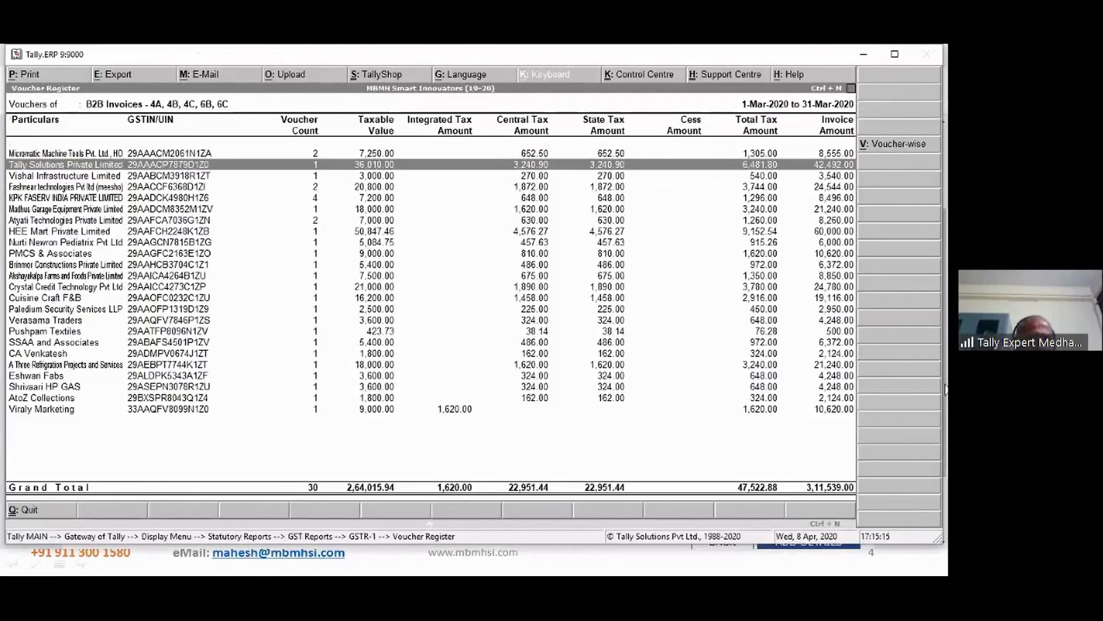
pyautogui.press('Down')
pyautogui.press('Down')
pyautogui.press('Down')
pyautogui.press('Down')
pyautogui.press('Down')
pyautogui.press('Down')
pyautogui.press('Down')
pyautogui.press('Down')
pyautogui.press('Down')
pyautogui.press('Down')
pyautogui.press('Down')
pyautogui.press('Down')
pyautogui.press('Down')
pyautogui.press('Down')
pyautogui.press('Down')
pyautogui.press('Down')
pyautogui.press('Down')
pyautogui.press('Down')
pyautogui.press('Down')
pyautogui.press('Down')
pyautogui.press('Down')
pyautogui.press('Down')
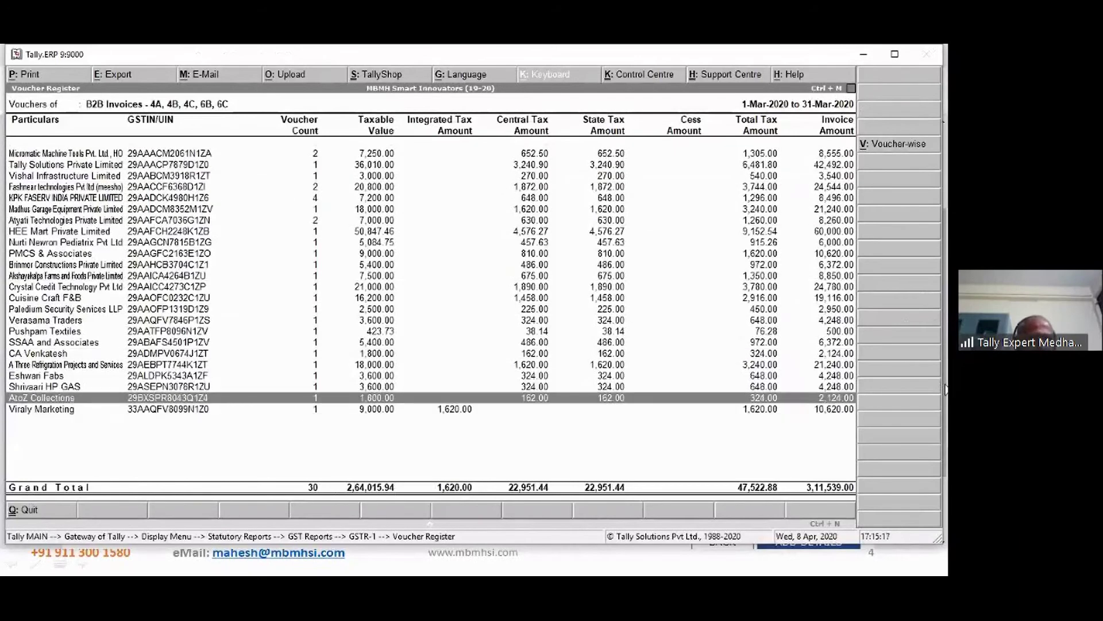
pyautogui.press('Up')
pyautogui.press('Up')
pyautogui.press('Up')
pyautogui.press('Up')
pyautogui.press('Up')
pyautogui.press('Up')
pyautogui.press('Up')
pyautogui.press('Up')
pyautogui.press('Up')
pyautogui.press('Up')
pyautogui.press('Up')
pyautogui.press('Up')
pyautogui.press('Up')
pyautogui.press('Up')
pyautogui.press('Up')
pyautogui.press('Up')
pyautogui.press('Up')
pyautogui.press('Up')
pyautogui.press('Up')
pyautogui.press('Up')
pyautogui.press('Up')
pyautogui.press('Up')
pyautogui.press('Up')
pyautogui.press('Escape')
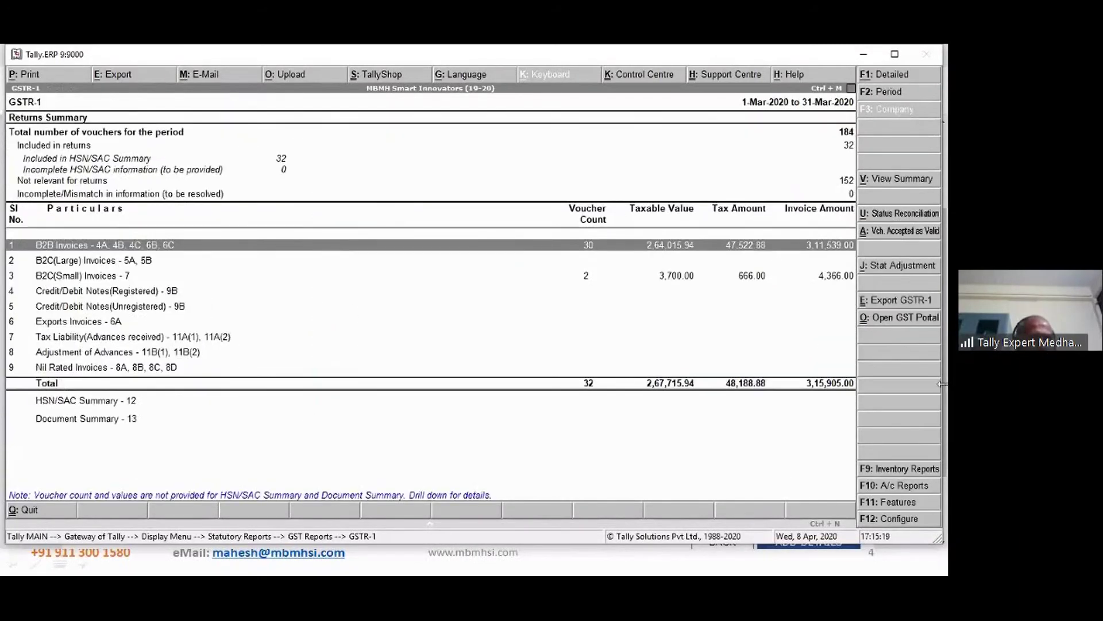
pyautogui.hotkey('alt', 'Tab')
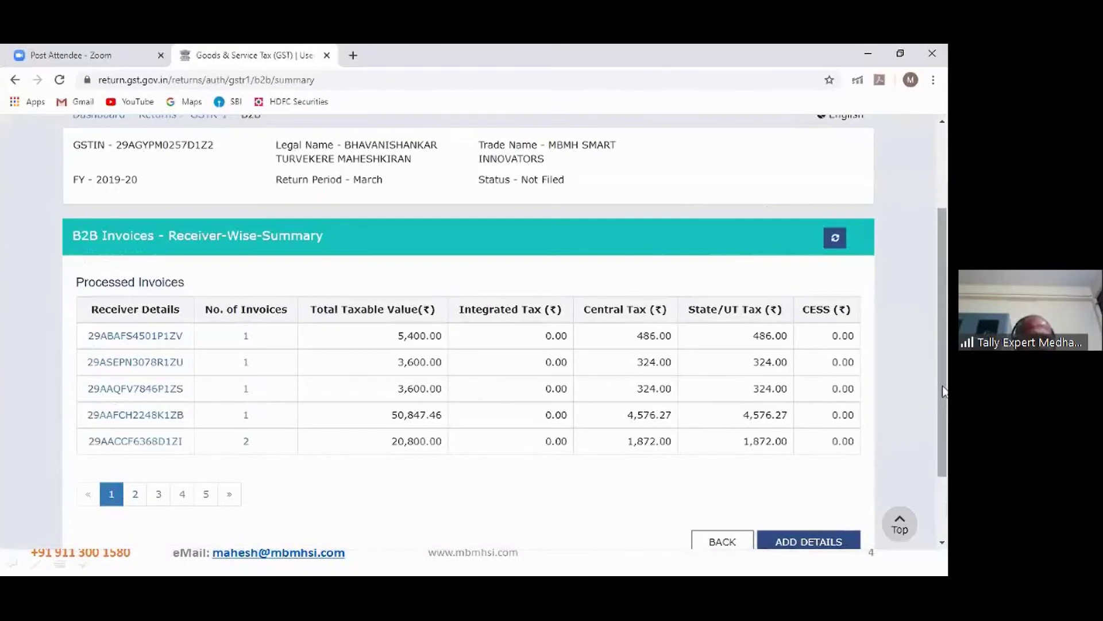
pyautogui.moveTo(946, 389); pyautogui.dragTo(947, 454)
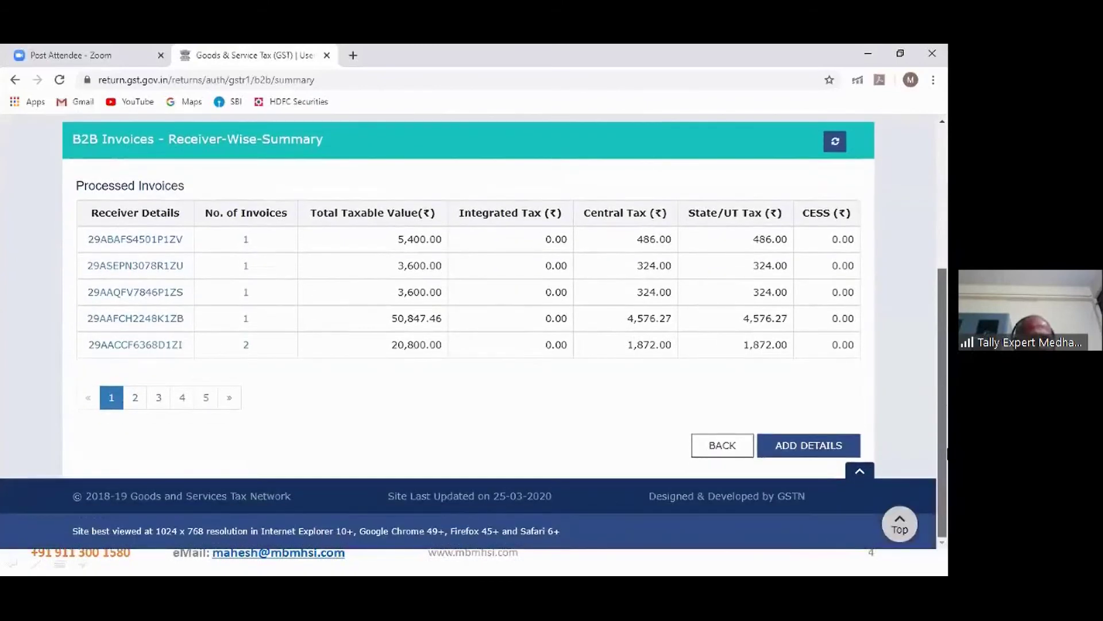
pyautogui.click(900, 523)
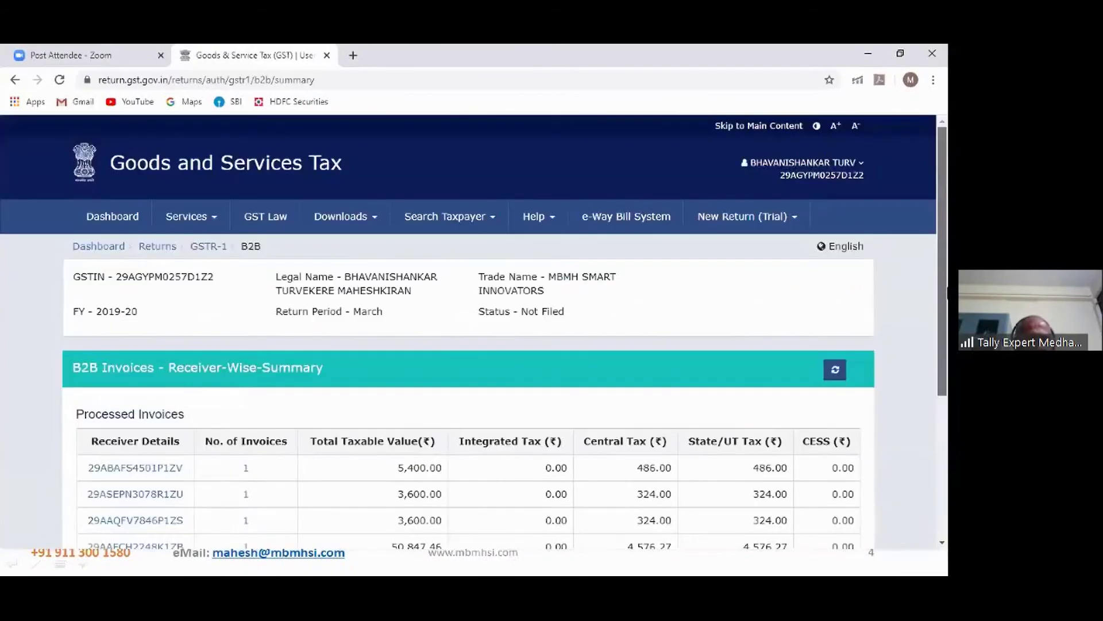
pyautogui.scroll(-3, 711, 444)
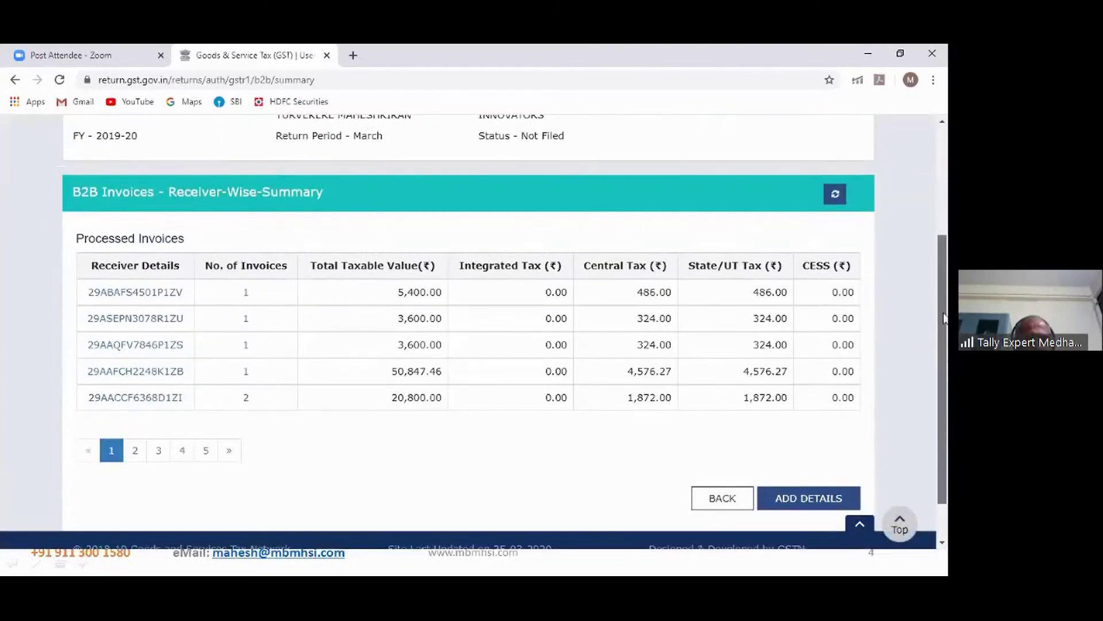
pyautogui.scroll(3, 945, 362)
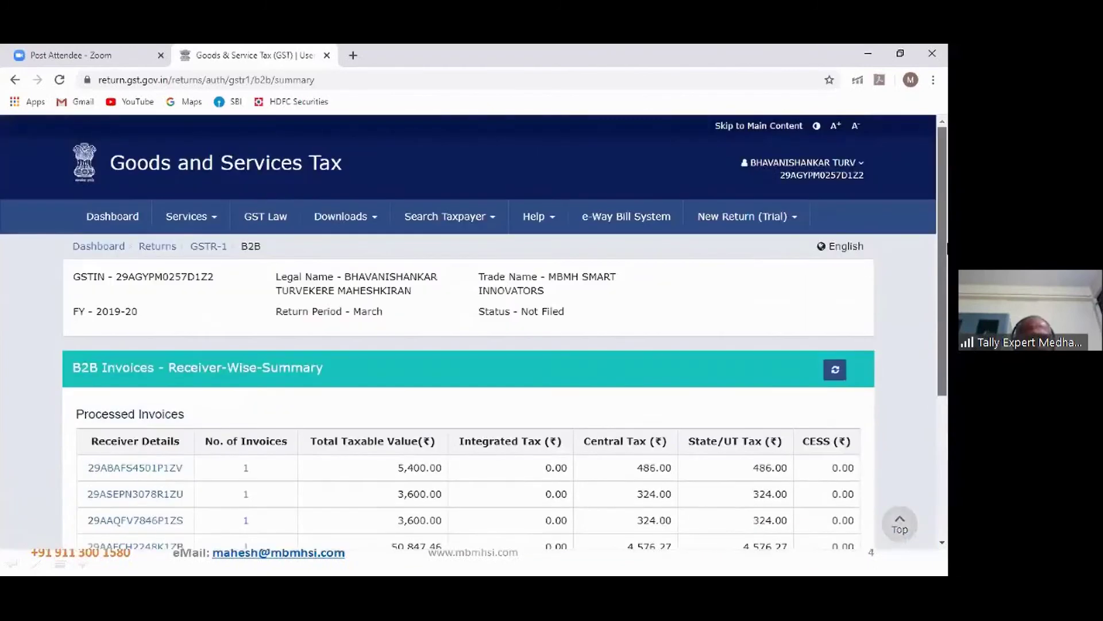
# Return to the March GSTR-1 page, try Generate GSTR1 Summary, and dismiss the too-recent error
pyautogui.click(210, 247)
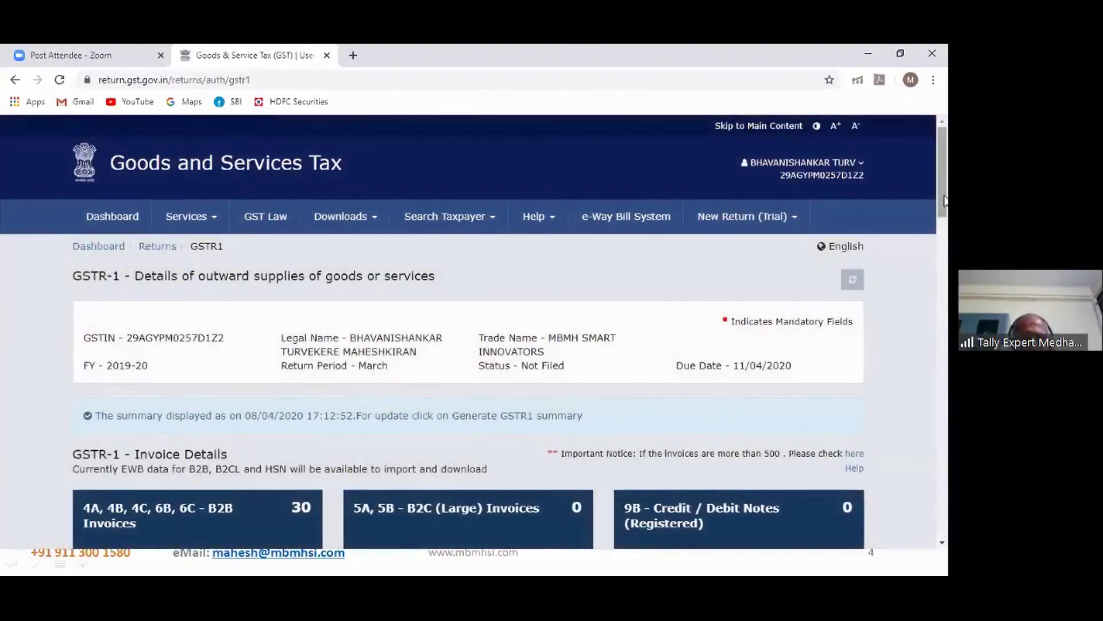
pyautogui.moveTo(944, 200); pyautogui.dragTo(937, 533)
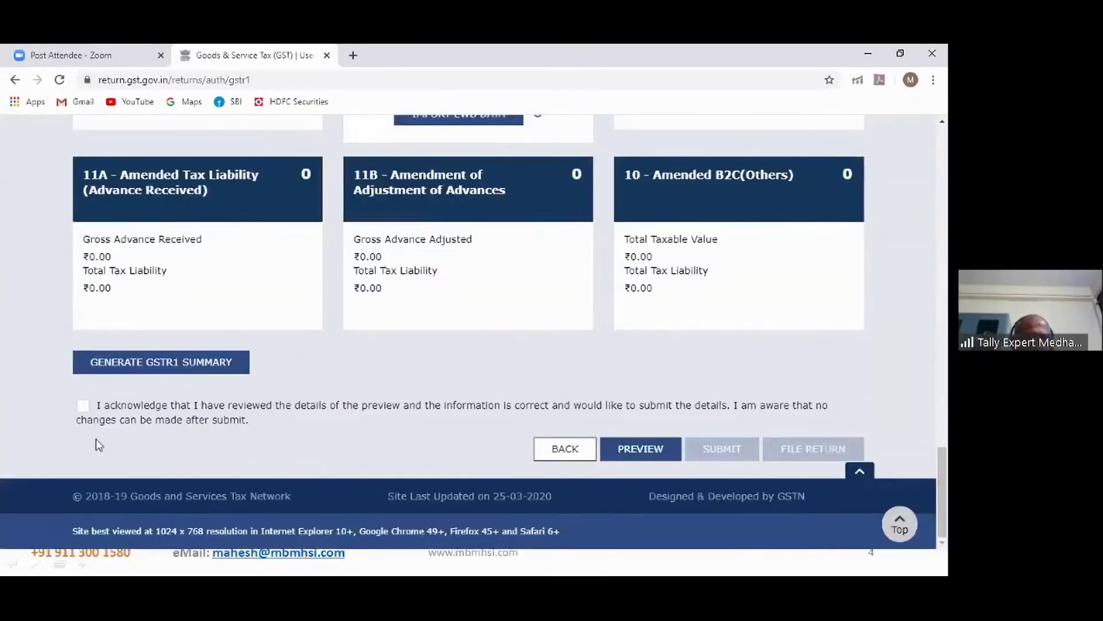
pyautogui.click(134, 370)
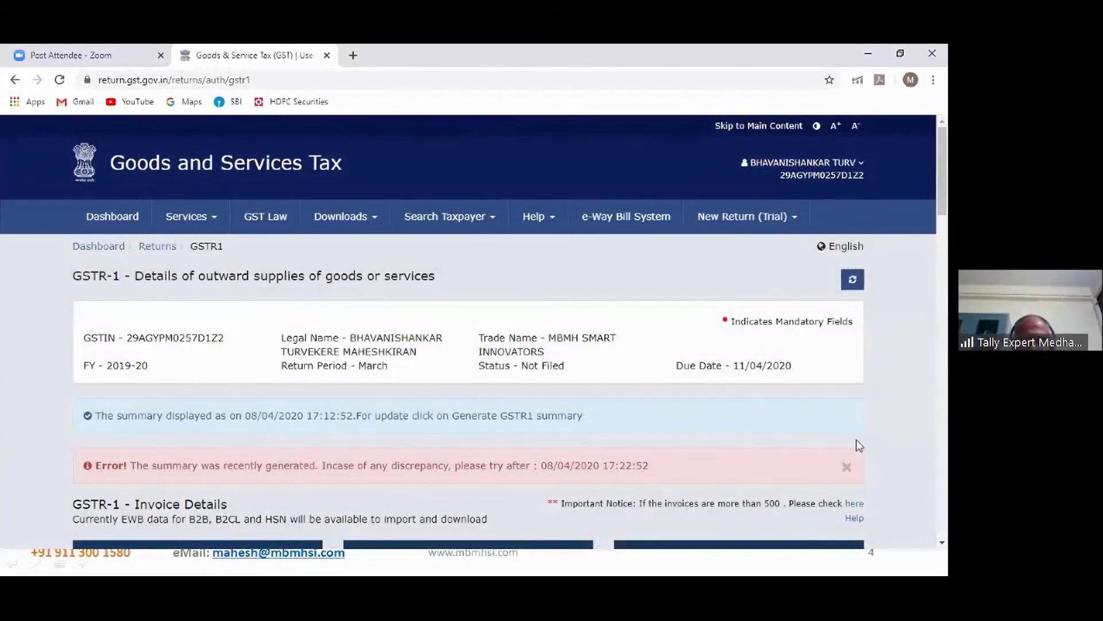
pyautogui.click(846, 467)
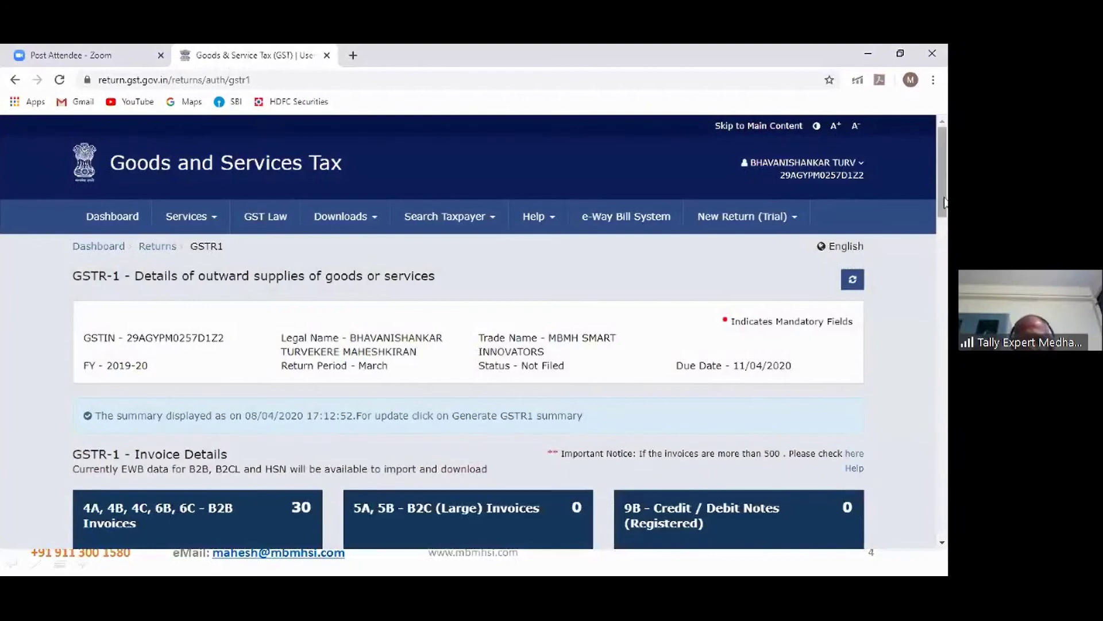
pyautogui.scroll(-20, 279, 494)
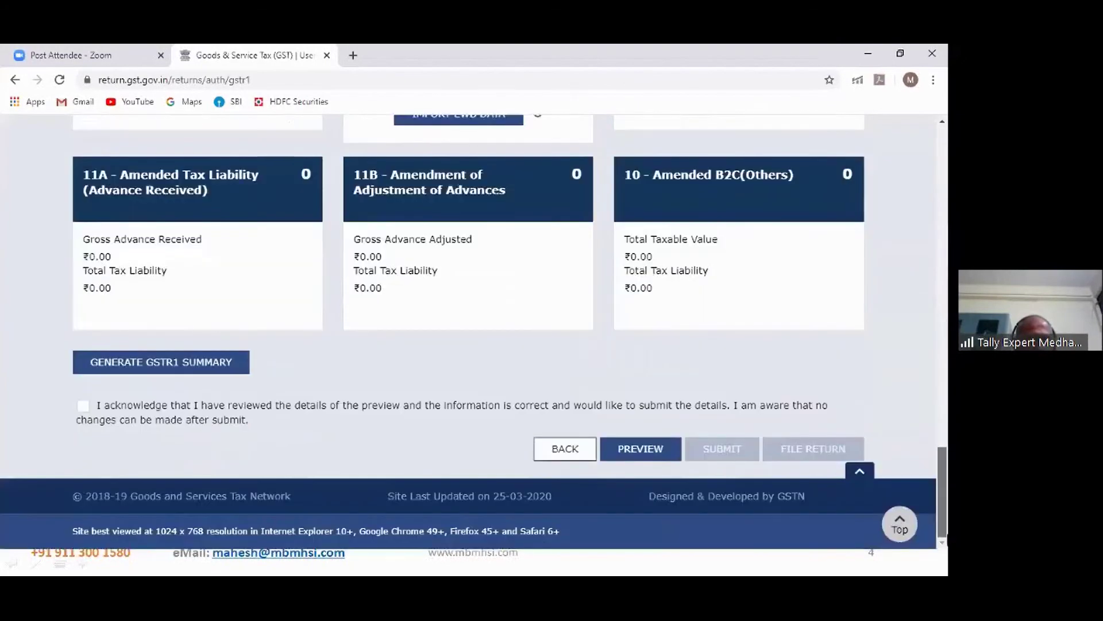
# Tick the review acknowledgement and submit the March GSTR-1, proceeding through the confirmation
pyautogui.click(83, 406)
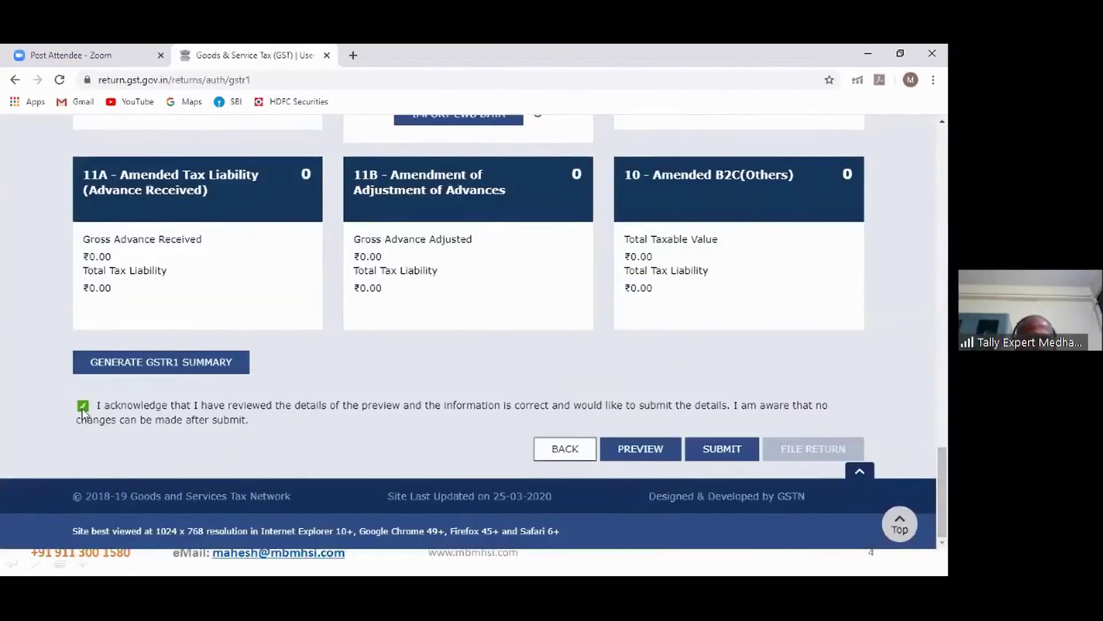
pyautogui.click(720, 458)
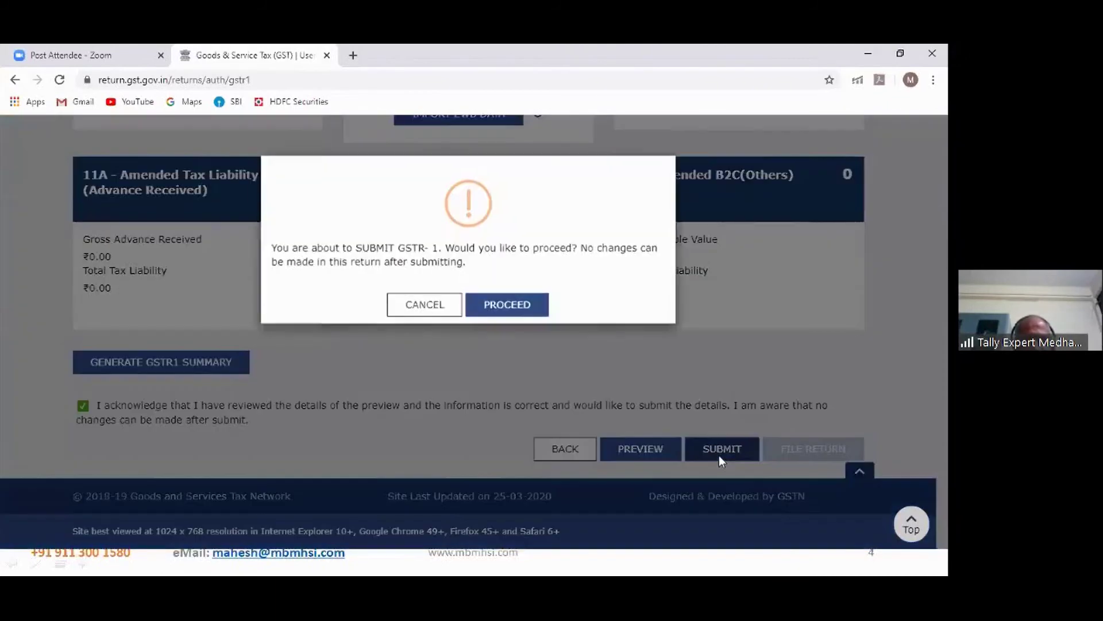
pyautogui.click(496, 308)
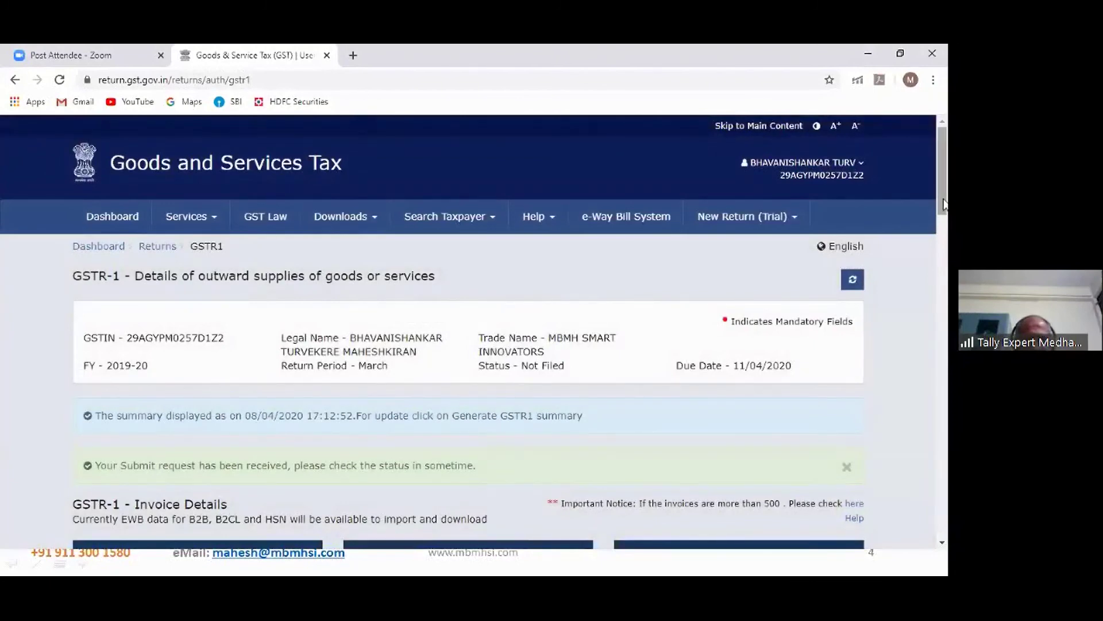
pyautogui.moveTo(943, 210); pyautogui.dragTo(945, 527)
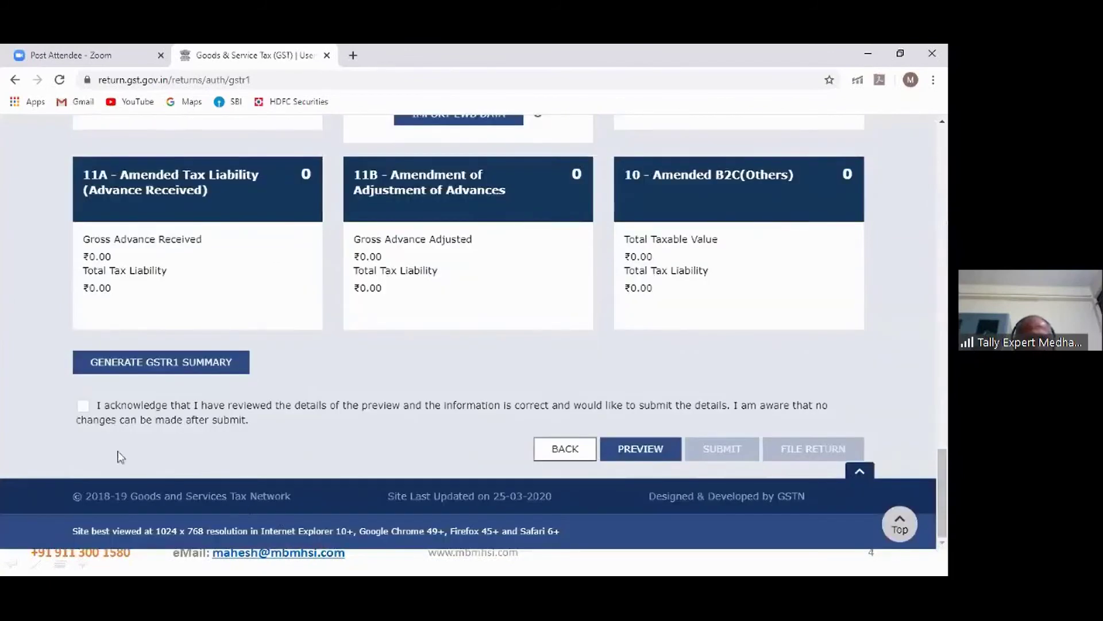
# Toggle the review acknowledgement and download the March GSTR-1 summary PDF via Preview
pyautogui.click(84, 405)
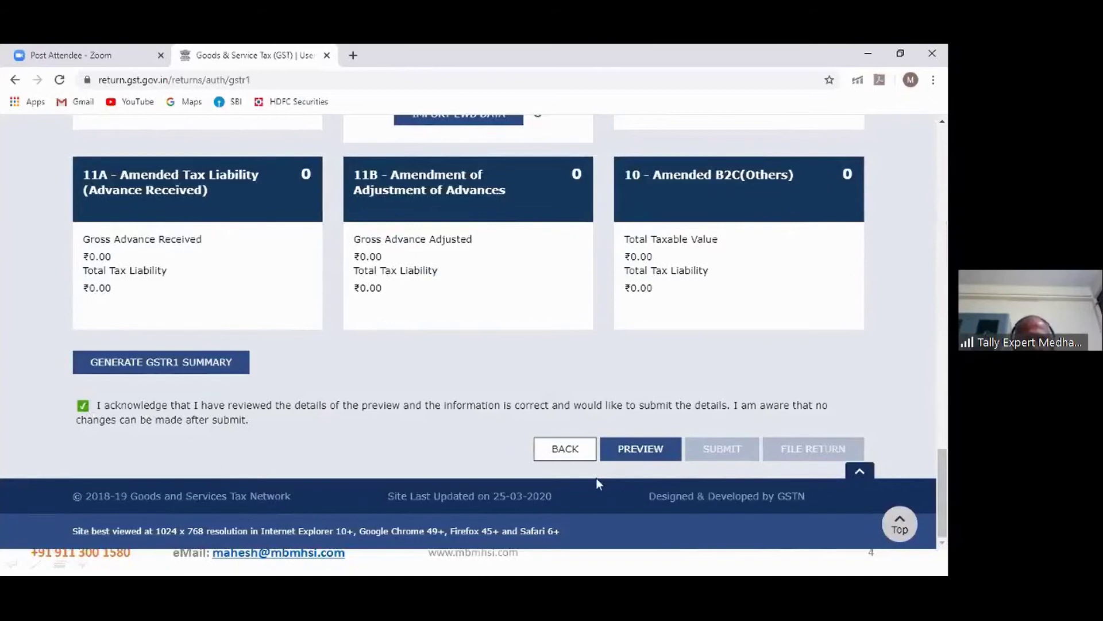
pyautogui.click(83, 408)
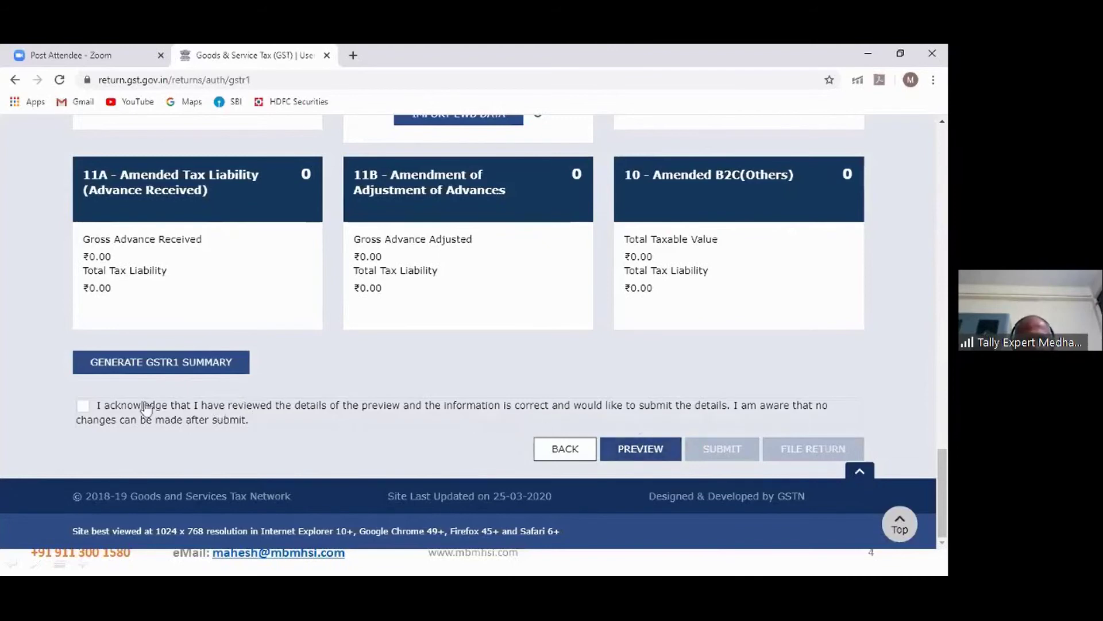
pyautogui.click(631, 454)
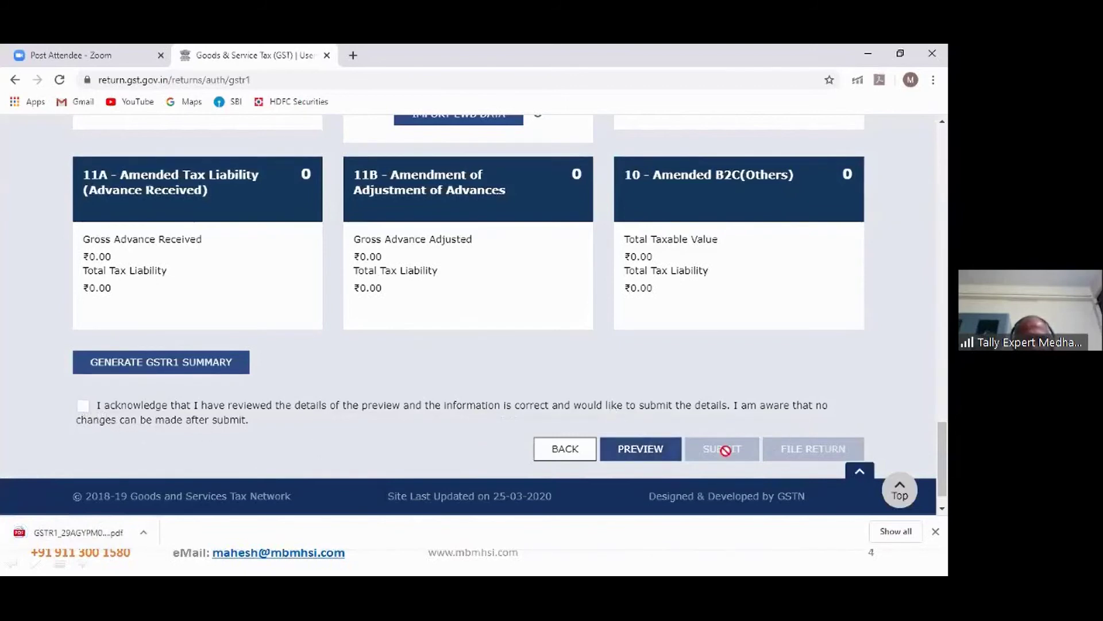
# Return to the browser and the 4A, 4B, 4C, 6B, 6C B2B Invoices receiver-wise summary
pyautogui.scroll(3, 945, 471)
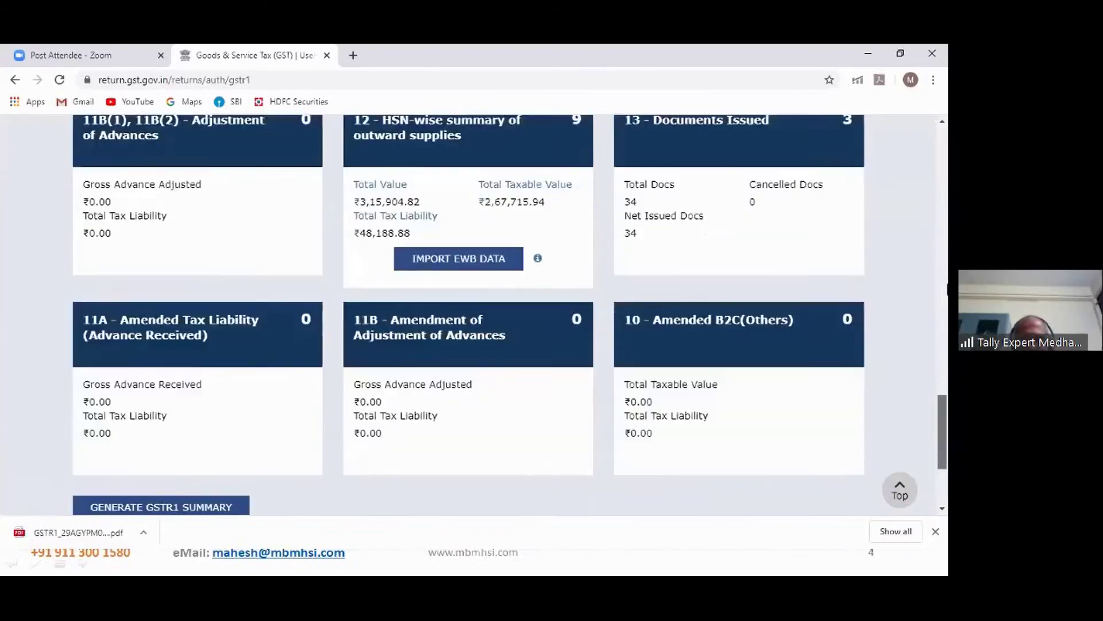
pyautogui.scroll(7, 646, 241)
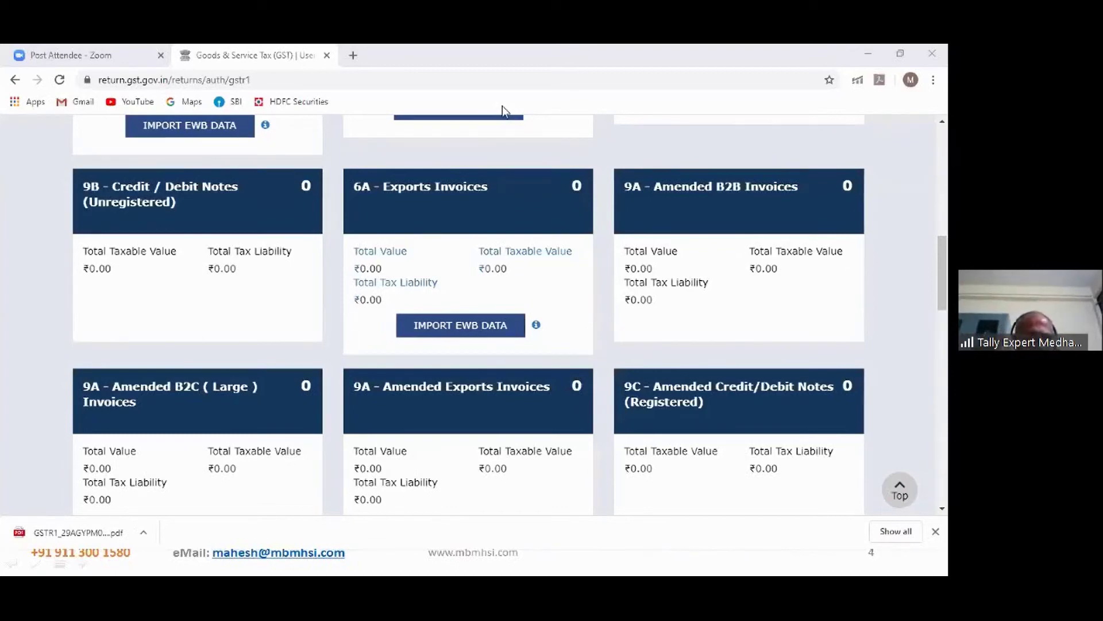
pyautogui.hotkey('alt', 'Tab')
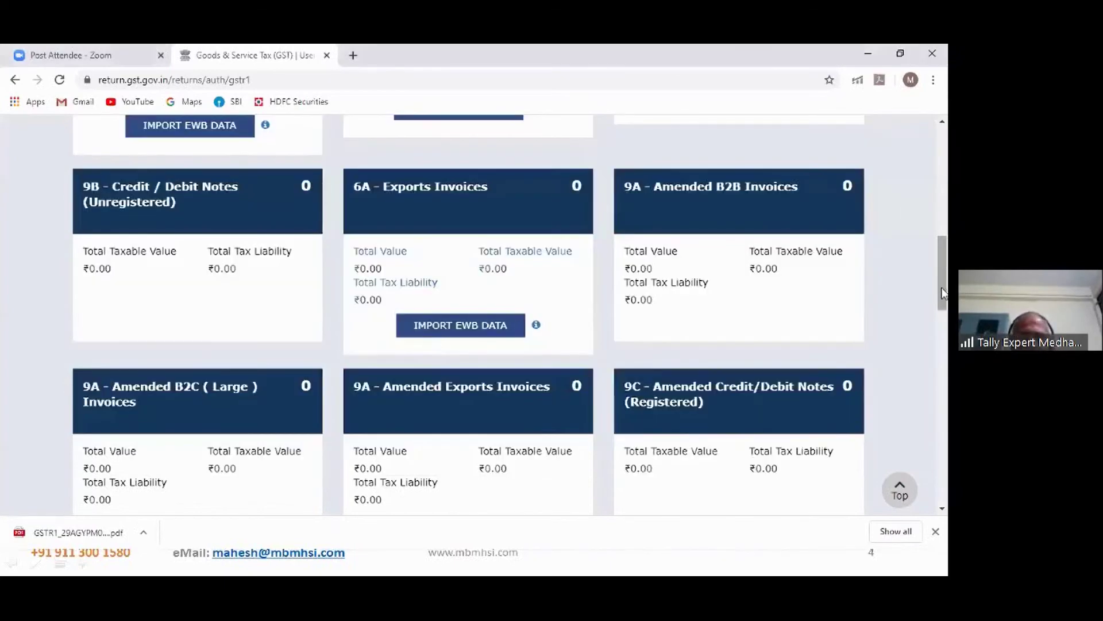
pyautogui.moveTo(943, 293); pyautogui.dragTo(946, 245)
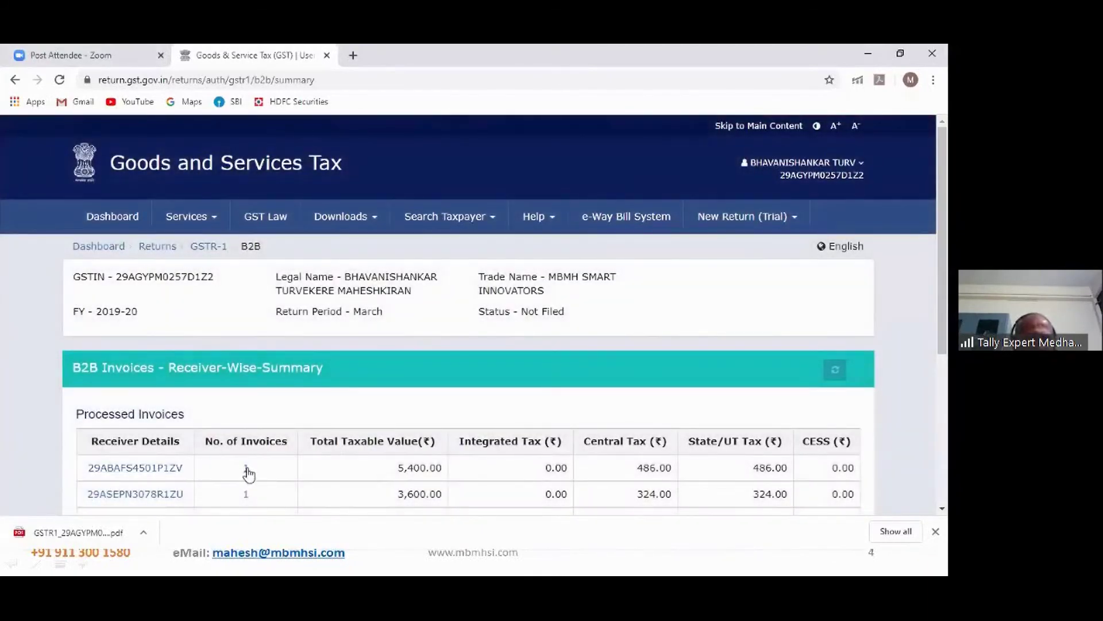
# Review the invoices billed to the first receiver, then go back to the receiver-wise summary
pyautogui.click(172, 467)
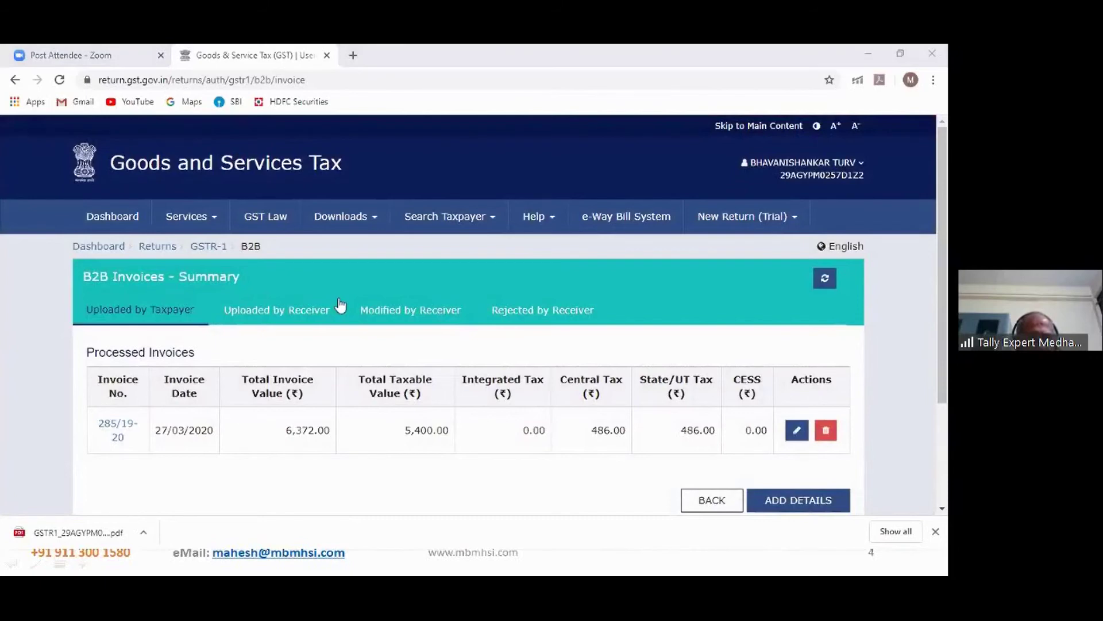
pyautogui.click(410, 424)
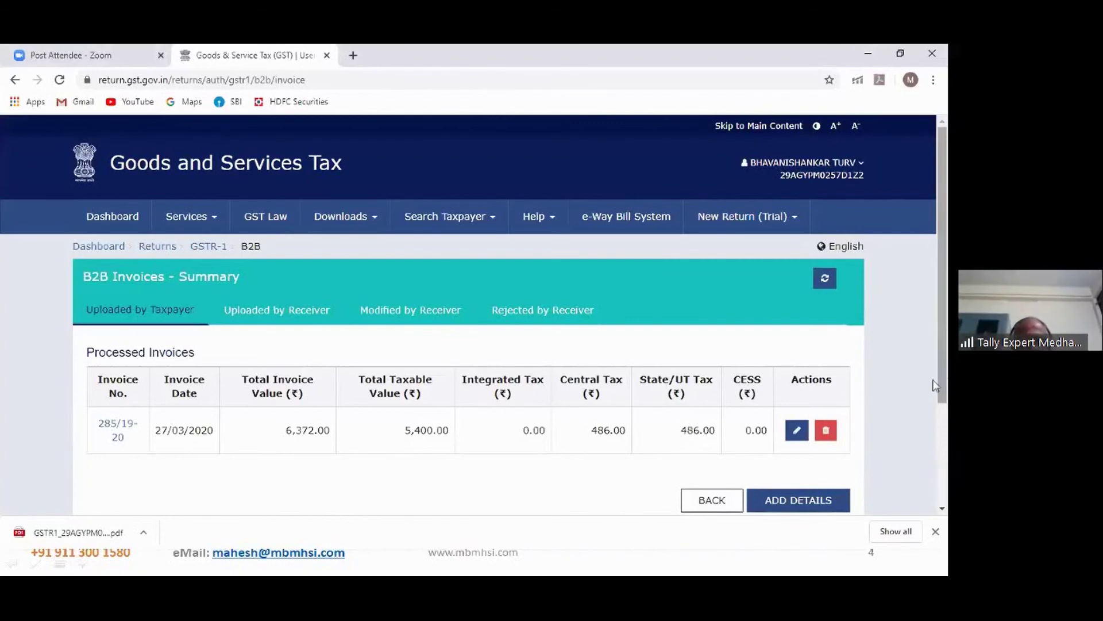
pyautogui.click(712, 501)
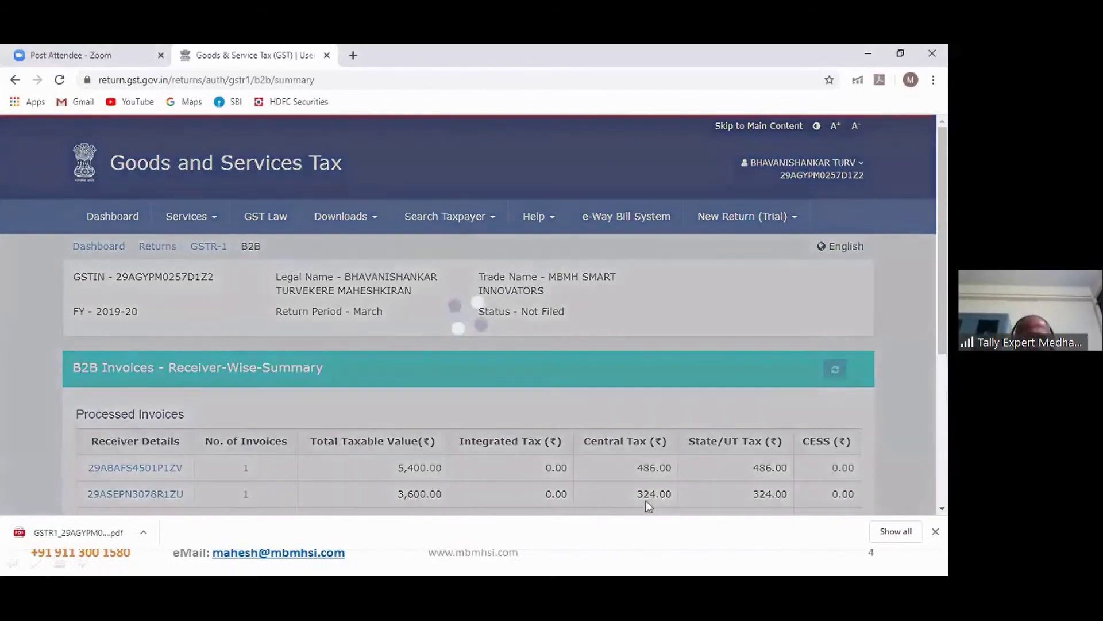
# Review the fifth receiver's two invoices and return to the GSTR-1 page, now Submitted
pyautogui.scroll(-3, 744, 339)
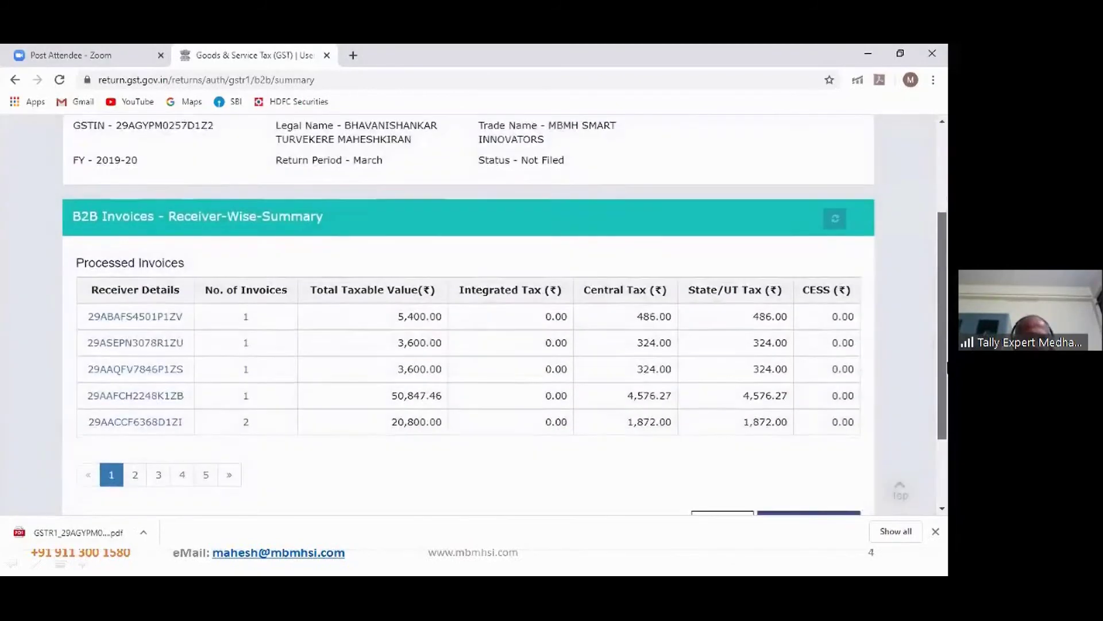
pyautogui.scroll(-1, 947, 368)
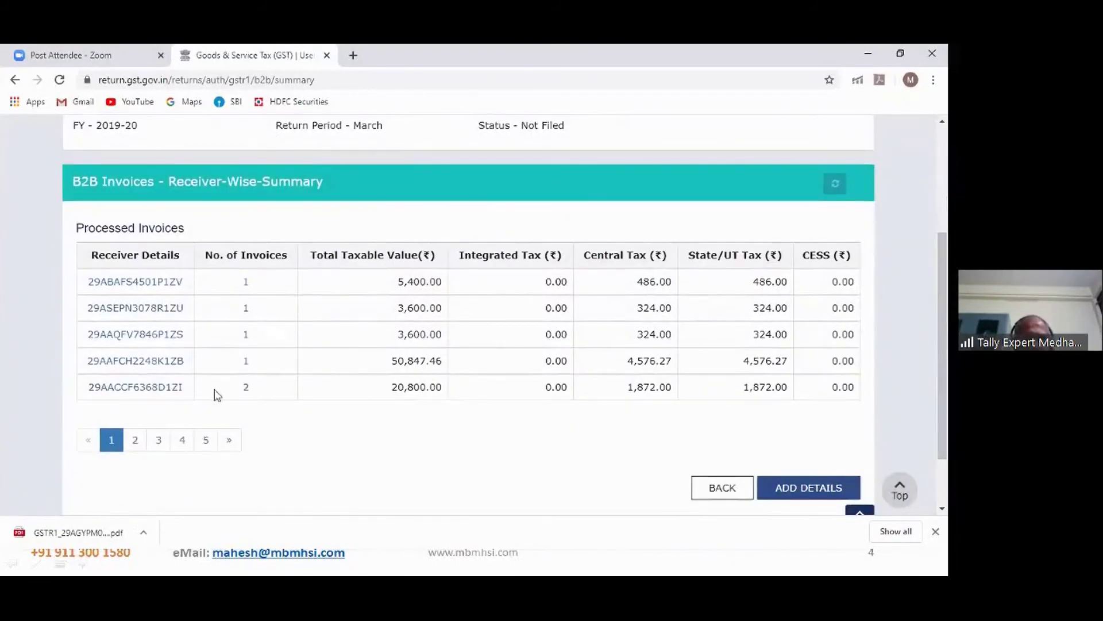
pyautogui.click(165, 388)
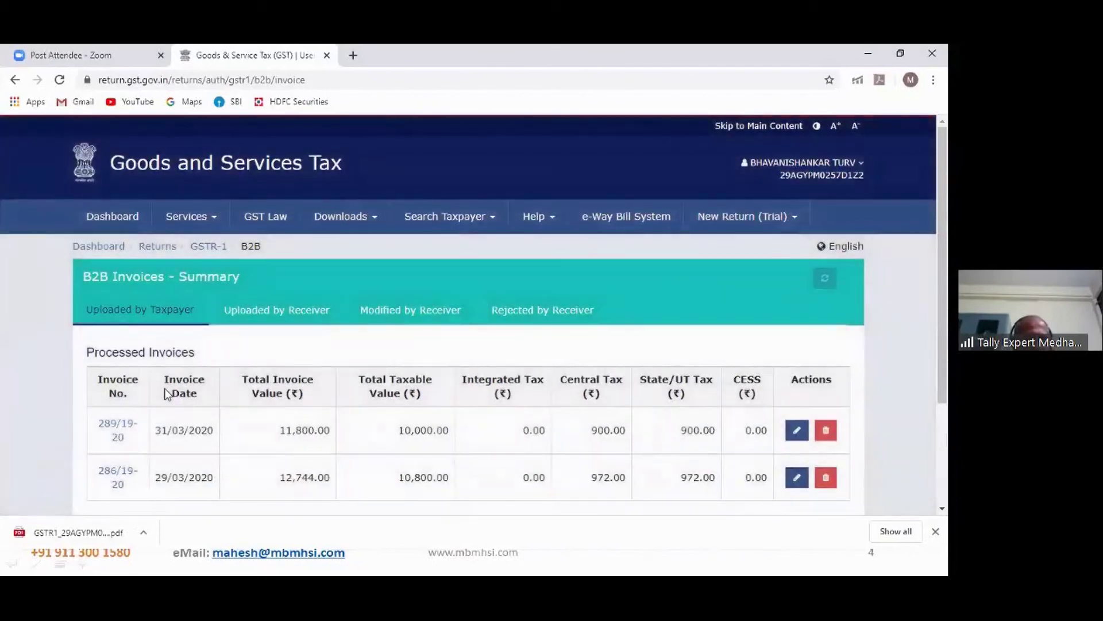
pyautogui.click(121, 428)
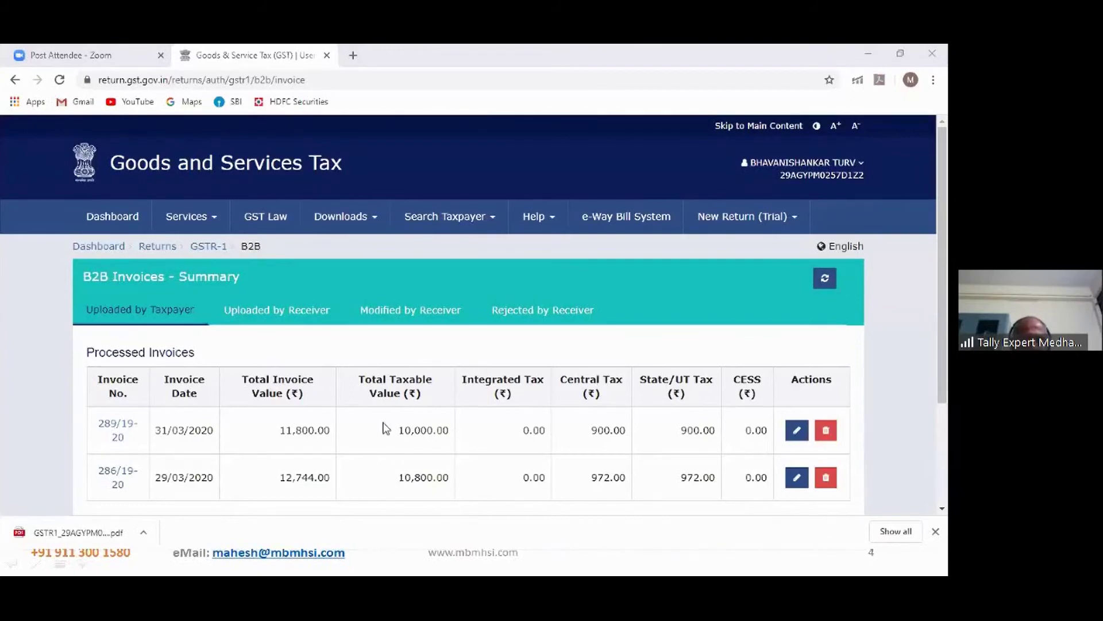
pyautogui.click(319, 419)
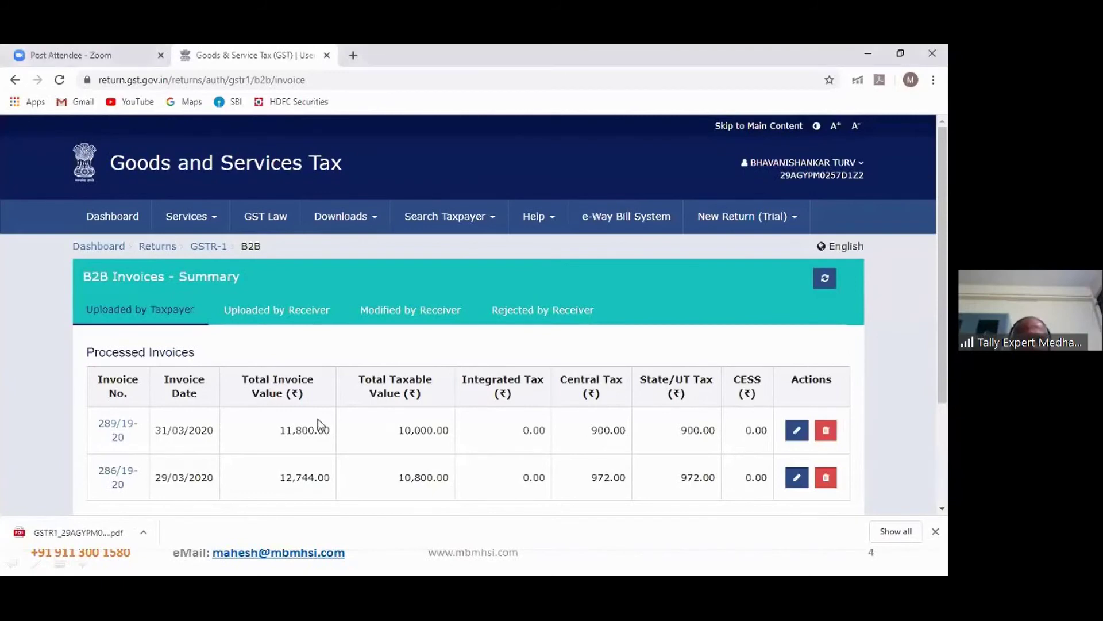
pyautogui.click(204, 247)
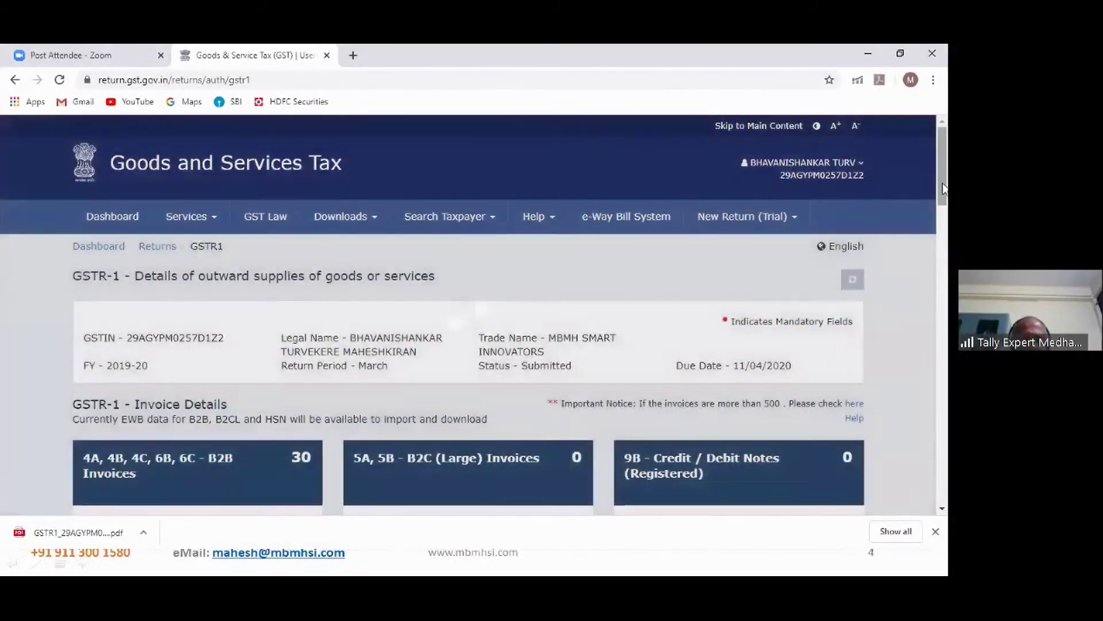
# Open the 7 - B2C (Others) summary: Karnataka, 18%, taxable value 3,700.00
pyautogui.moveTo(944, 187); pyautogui.dragTo(946, 383)
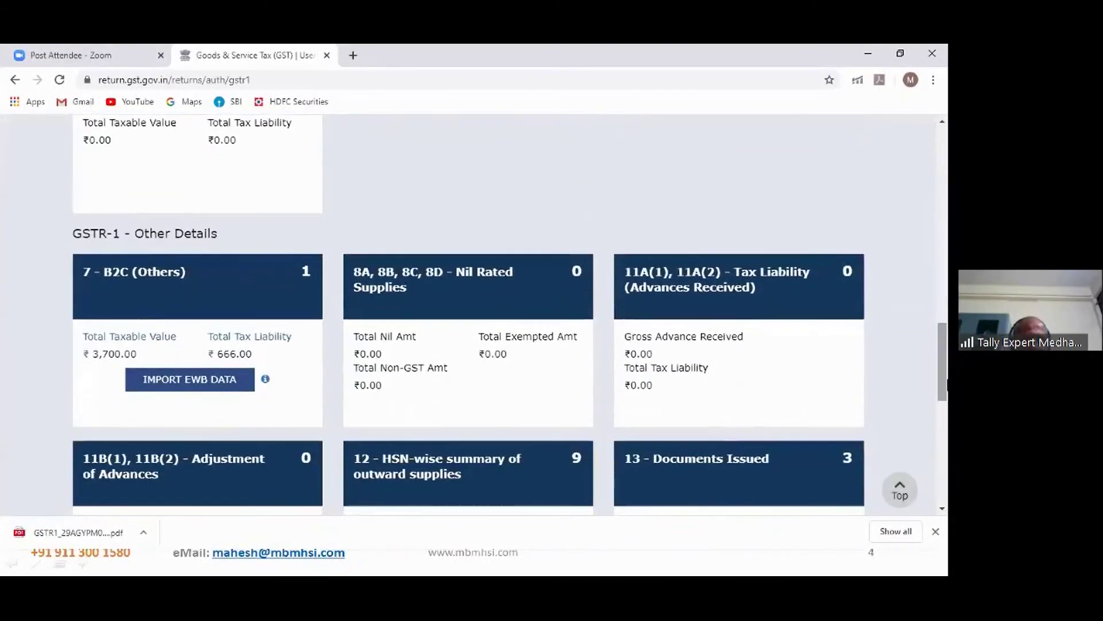
pyautogui.click(184, 300)
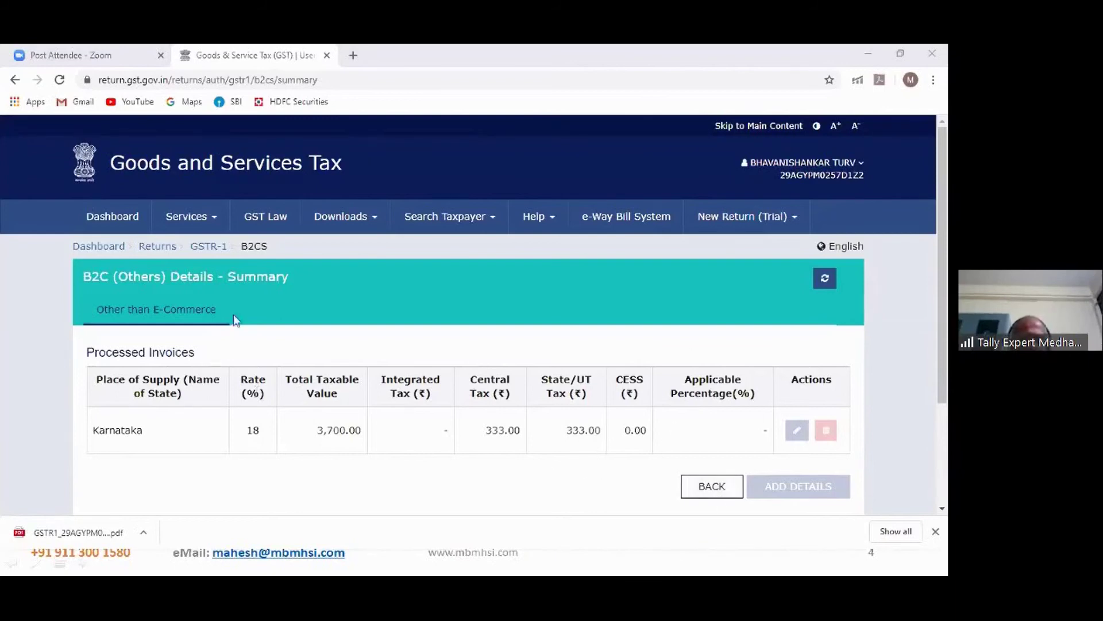
# Recheck the first receiver's B2B invoices, then return to the GSTR-1 page showing 30 B2B invoices
pyautogui.click(704, 497)
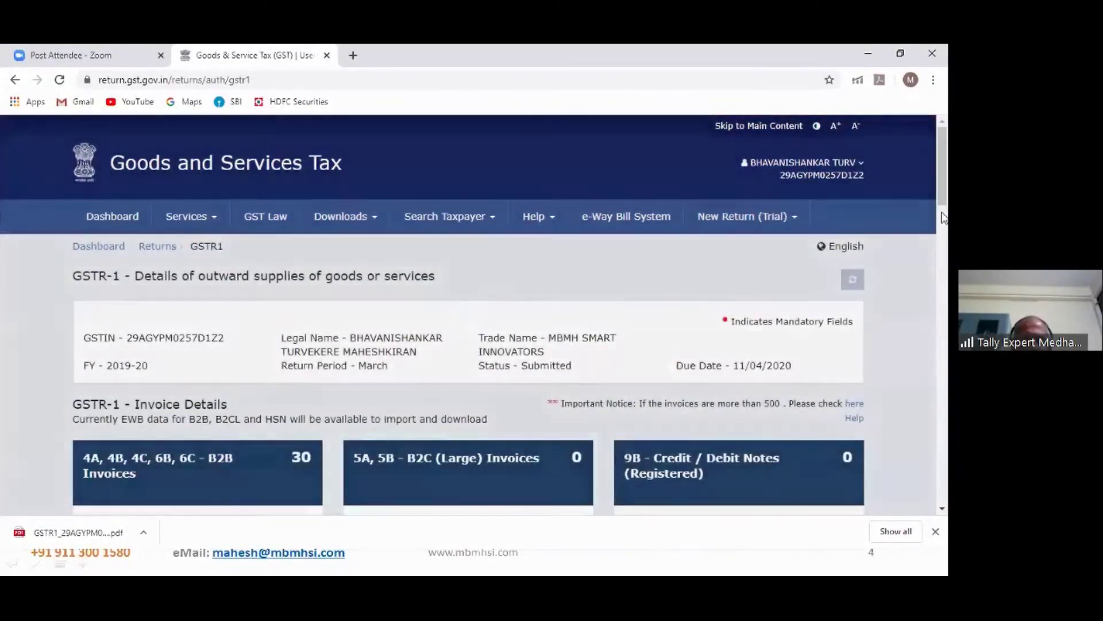
pyautogui.scroll(-4, 441, 458)
pyautogui.scroll(-1, 537, 314)
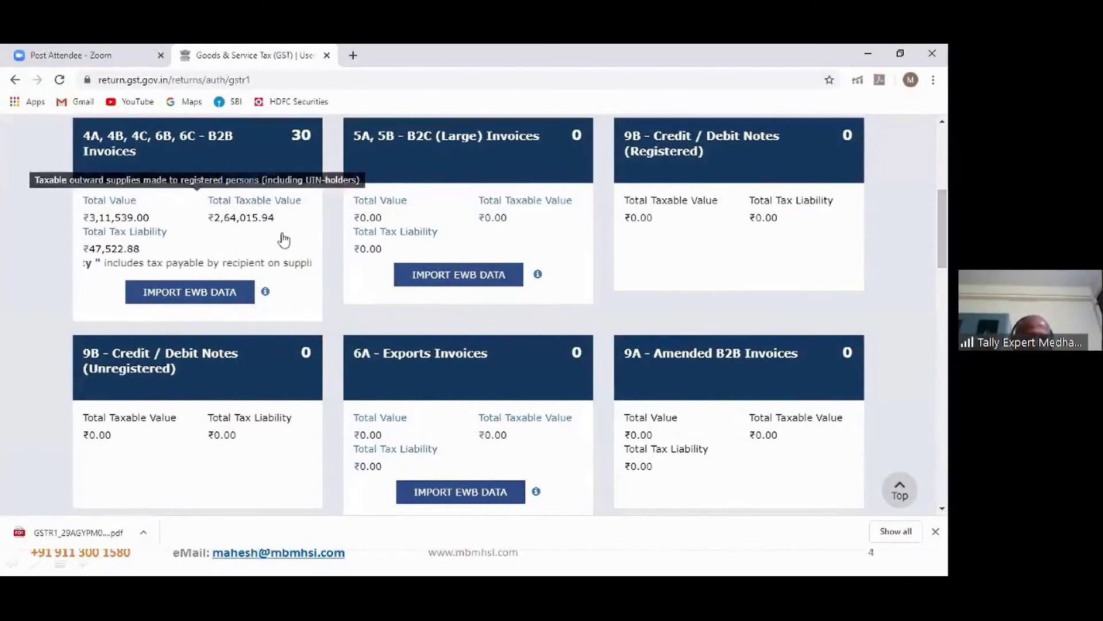
pyautogui.click(207, 163)
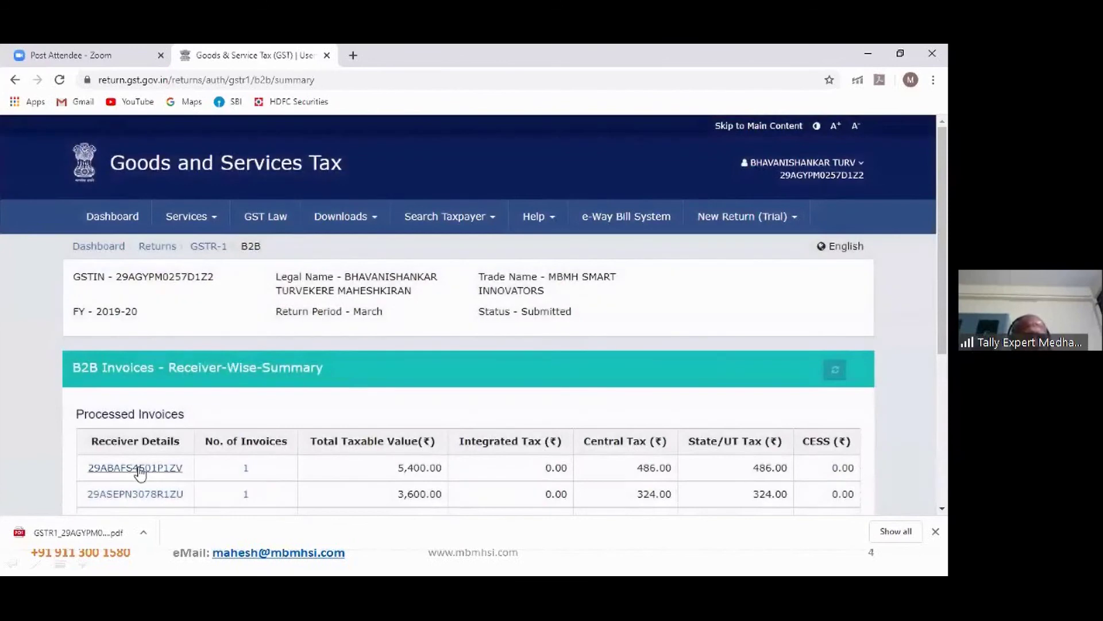
pyautogui.click(136, 468)
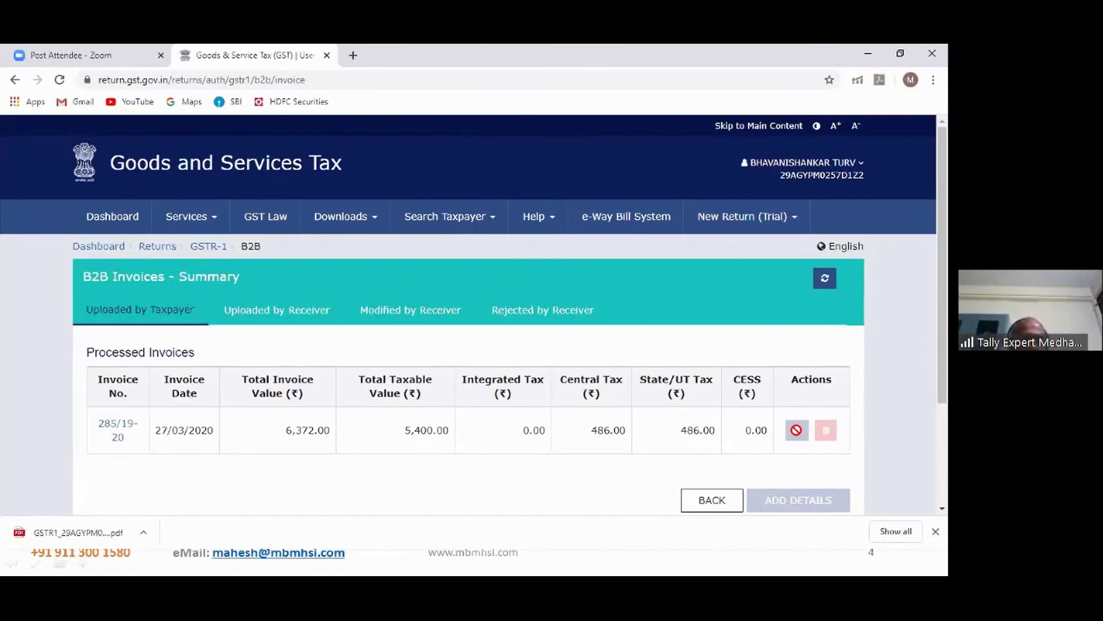
pyautogui.click(716, 509)
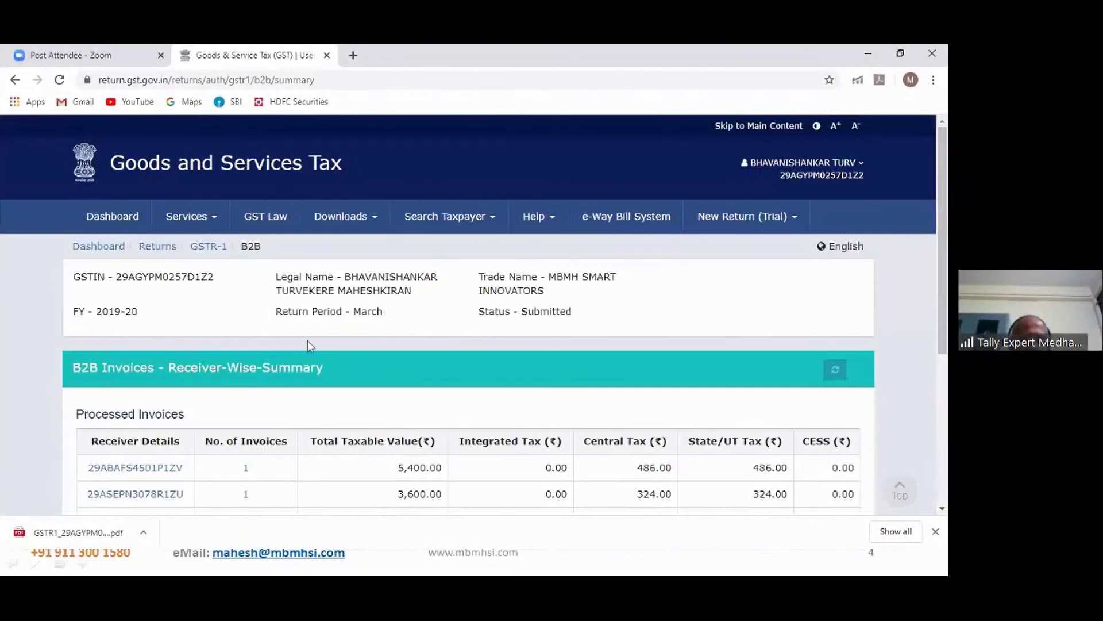
pyautogui.click(205, 253)
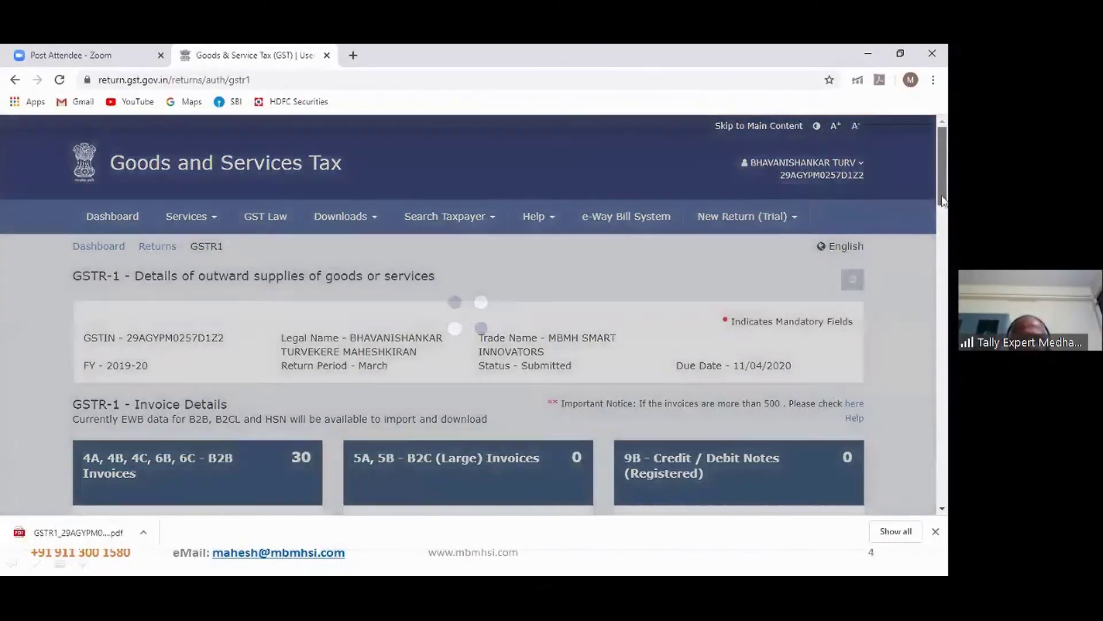
# Start filing GSTR-1, affirm the declaration and choose the authorised signatory
pyautogui.moveTo(947, 151); pyautogui.dragTo(947, 453)
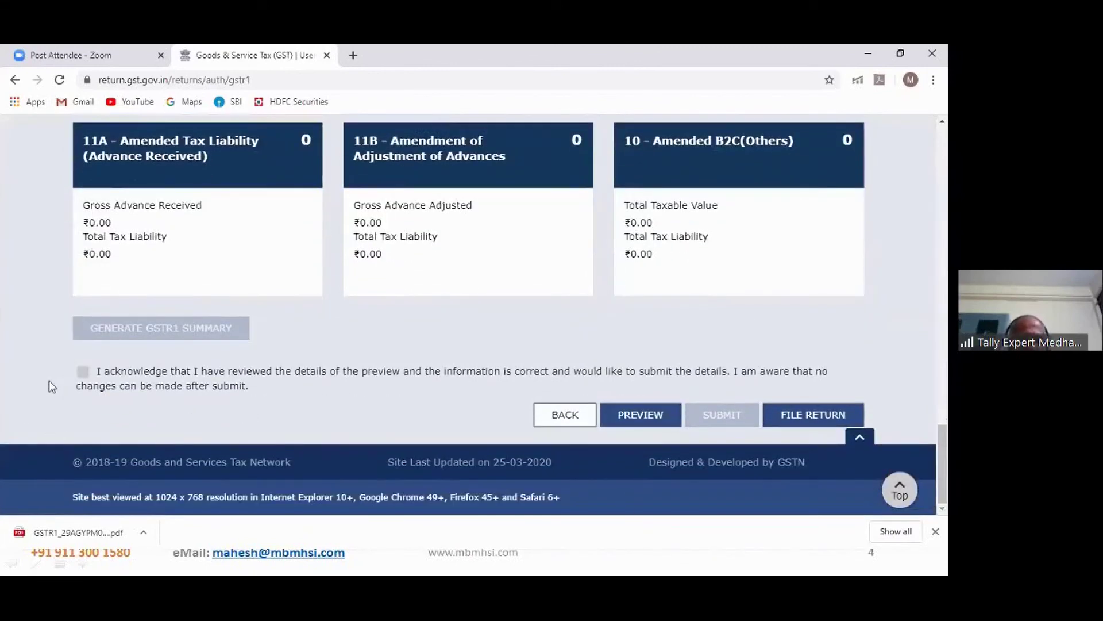
pyautogui.click(807, 425)
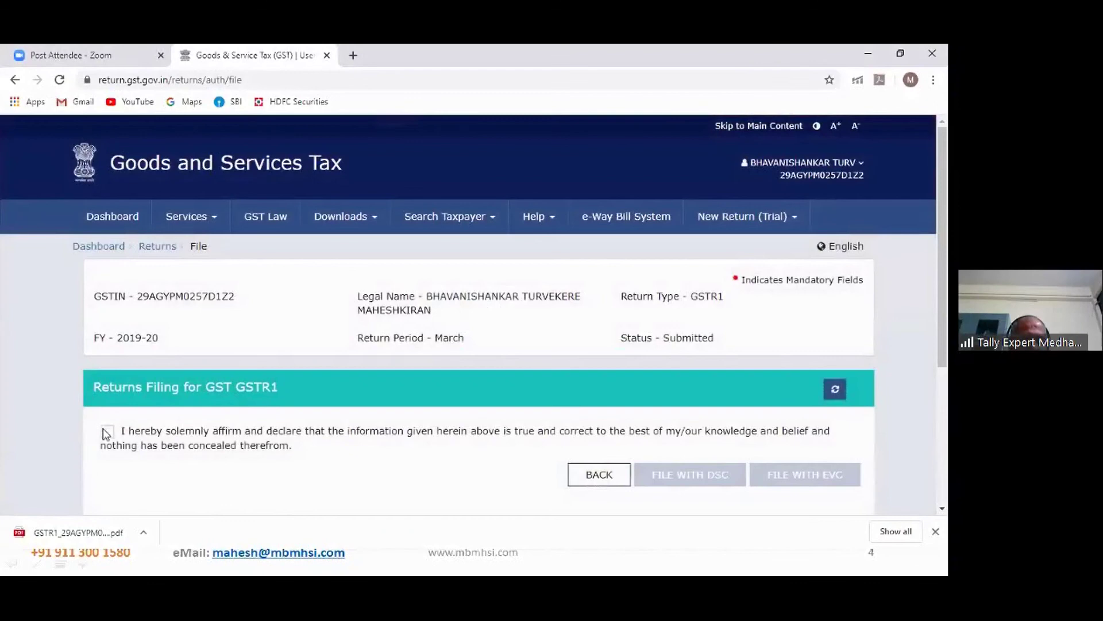
pyautogui.click(106, 432)
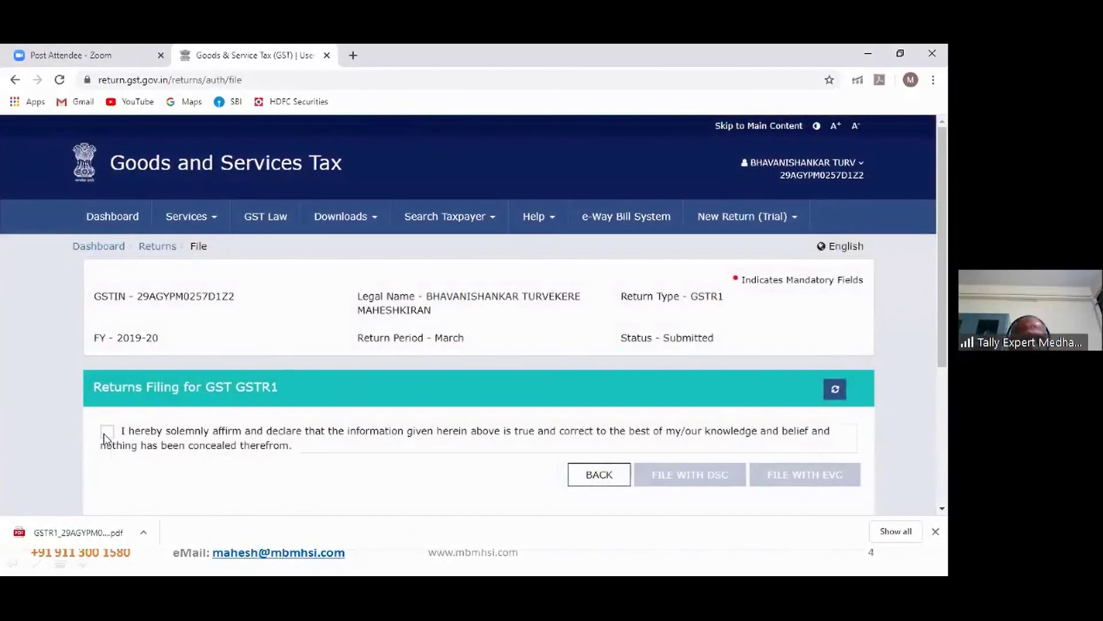
pyautogui.click(393, 489)
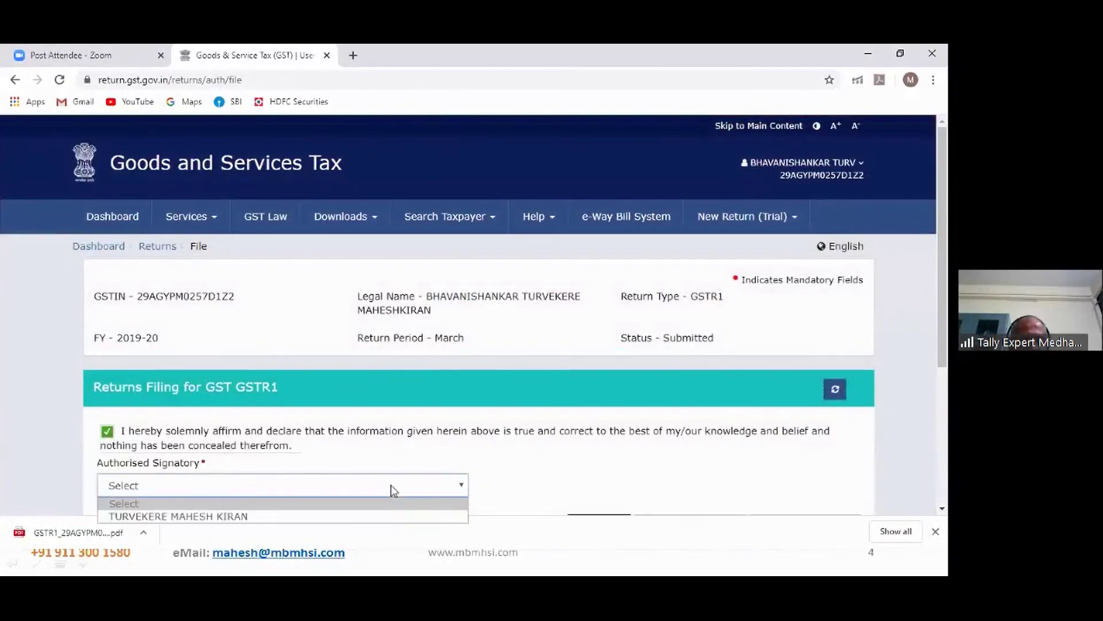
pyautogui.click(353, 517)
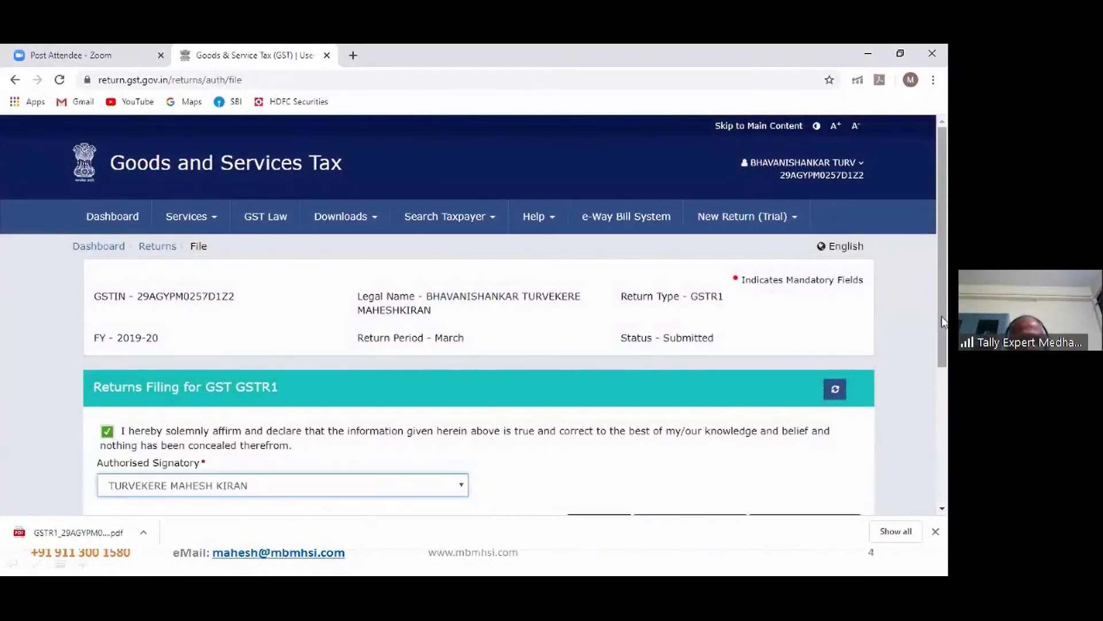
pyautogui.scroll(-2, 942, 388)
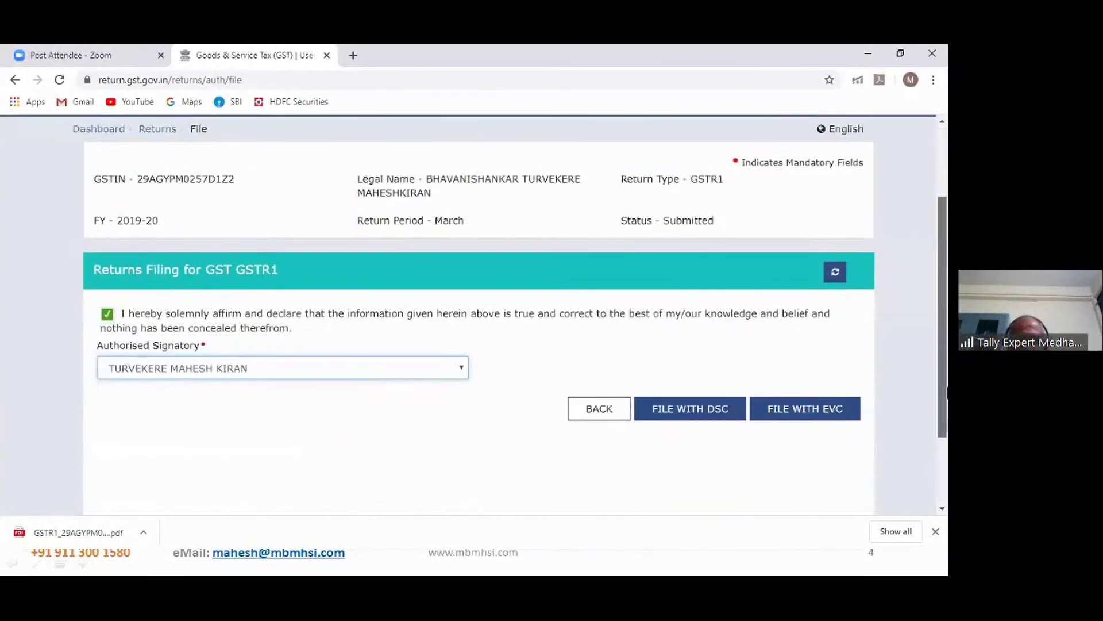
# File with EVC by entering the received OTP and verifying, so the status reads Filed
pyautogui.click(796, 409)
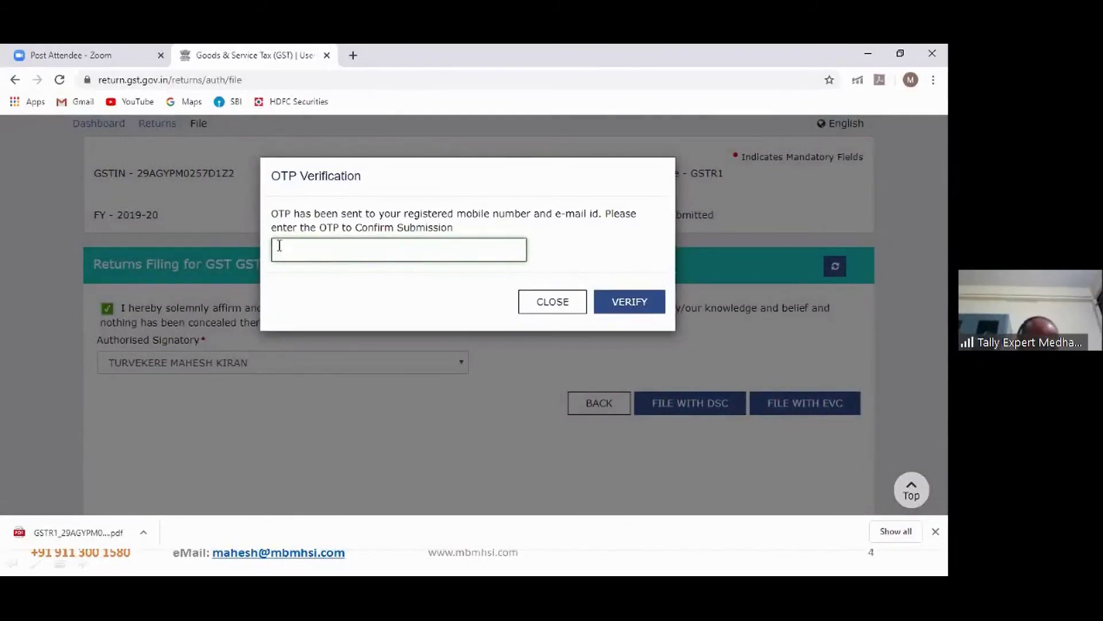
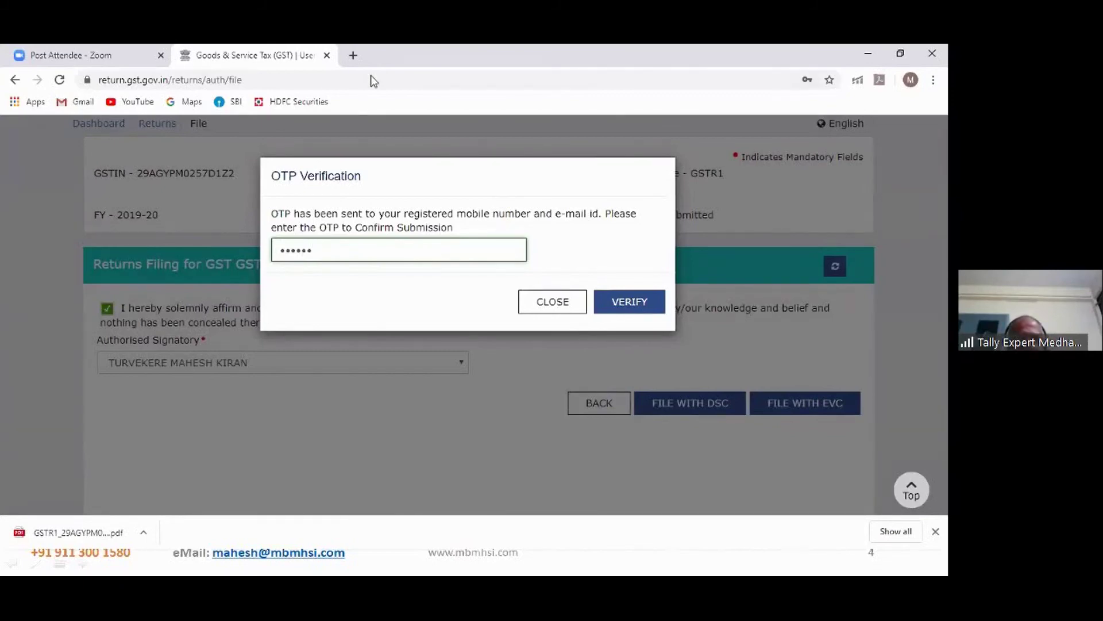
pyautogui.click(612, 309)
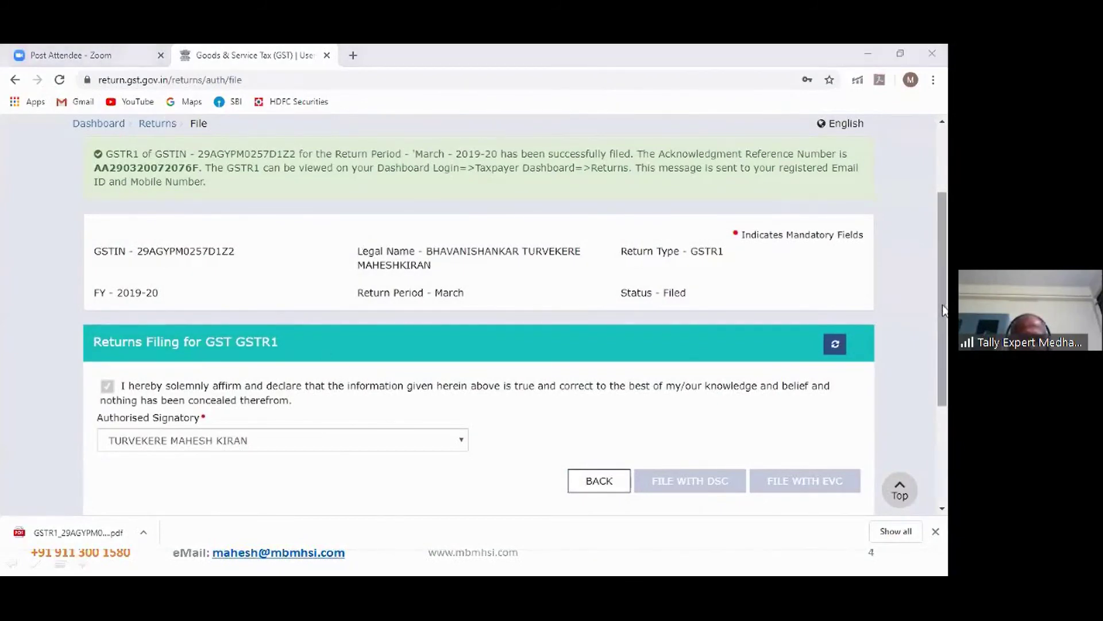
pyautogui.click(935, 338)
pyautogui.scroll(-3, 942, 373)
pyautogui.moveTo(947, 396); pyautogui.dragTo(947, 296)
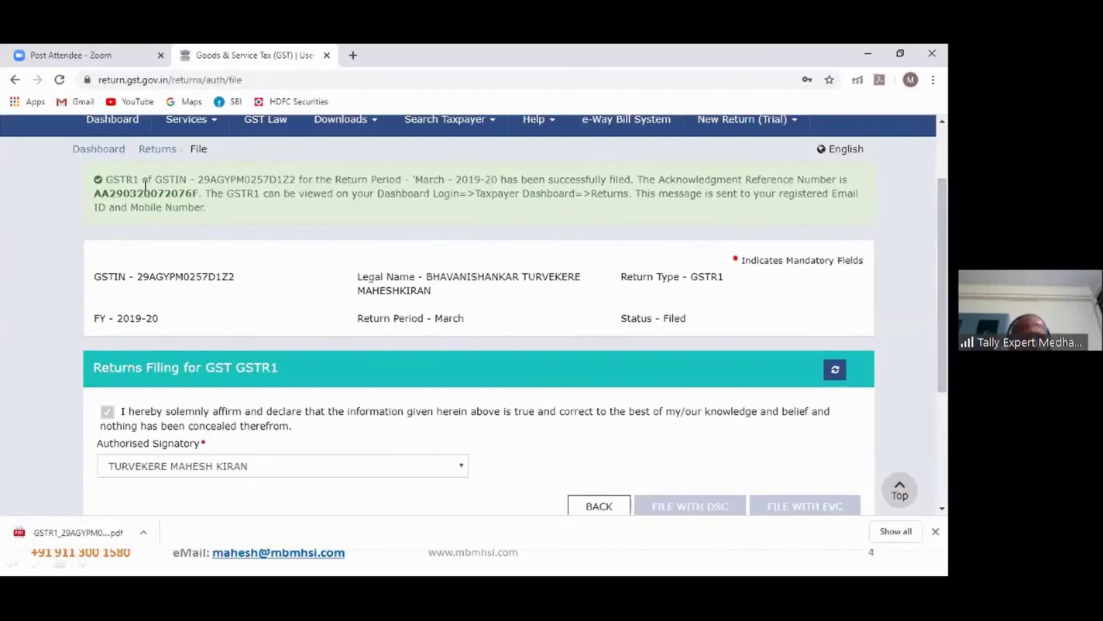
pyautogui.moveTo(142, 180); pyautogui.dragTo(646, 210)
# Refresh the Returns Filing for GST GSTR1 bar so the status shows Filed without the banner
pyautogui.moveTo(234, 193); pyautogui.dragTo(541, 207)
pyautogui.click(516, 222)
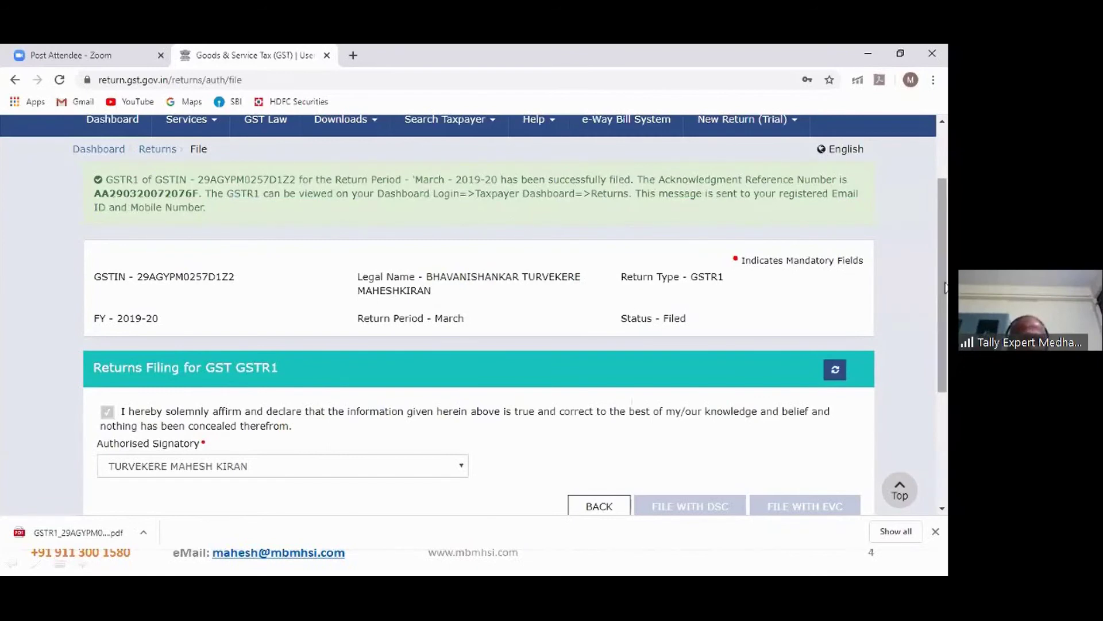
pyautogui.moveTo(943, 308); pyautogui.dragTo(943, 331)
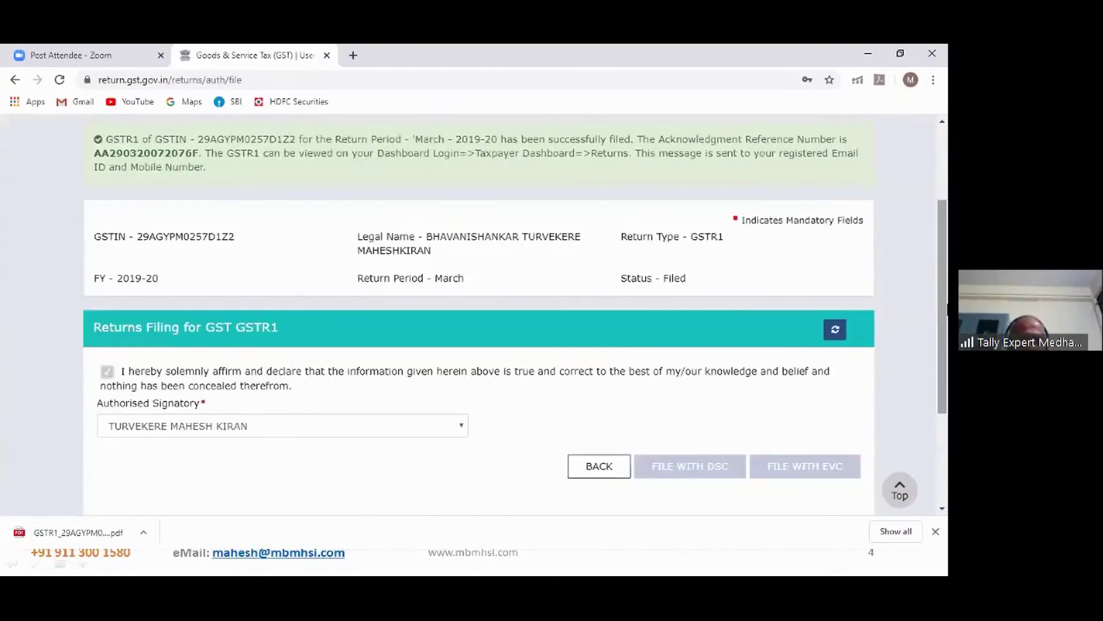
pyautogui.click(836, 331)
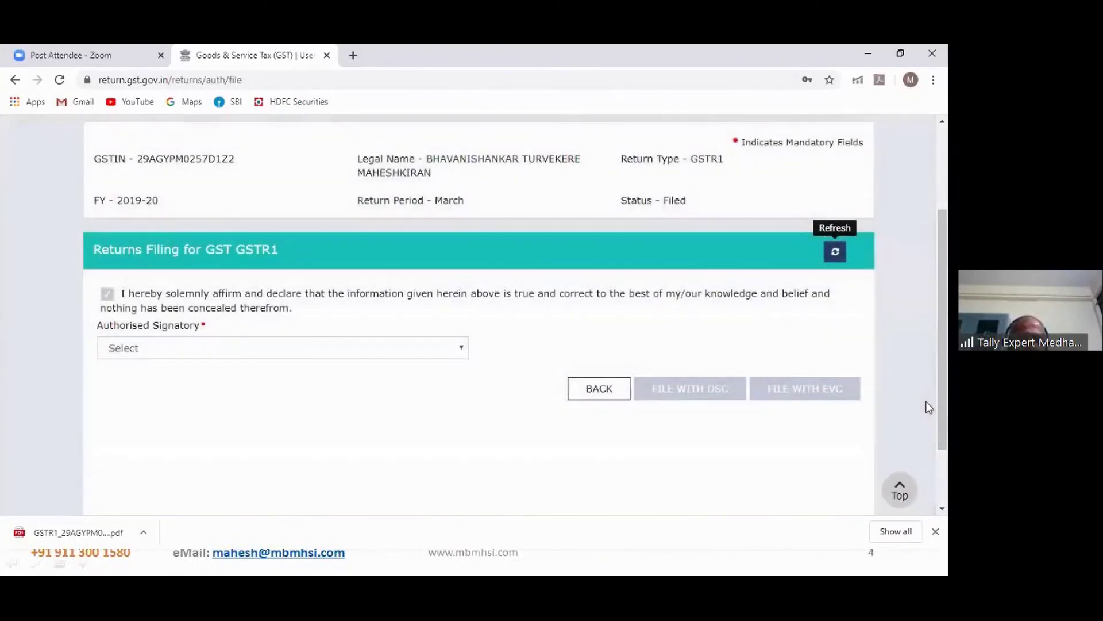
pyautogui.moveTo(943, 403); pyautogui.dragTo(942, 320)
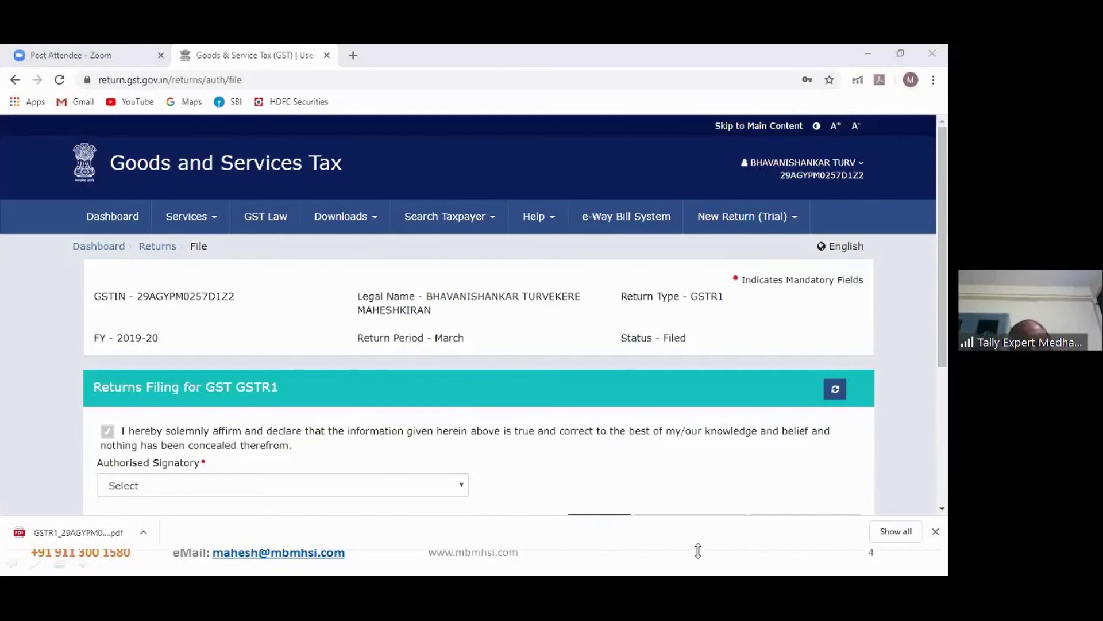
# Open Tally's e-Way Bill Report via Display > Statutory Reports > GST > e-Way Bill
pyautogui.hotkey('alt', 'Tab')
pyautogui.hotkey('alt', 'Tab')
pyautogui.hotkey('alt', 'Tab')
pyautogui.hotkey('alt', 'Tab')
pyautogui.hotkey('alt', 'Tab')
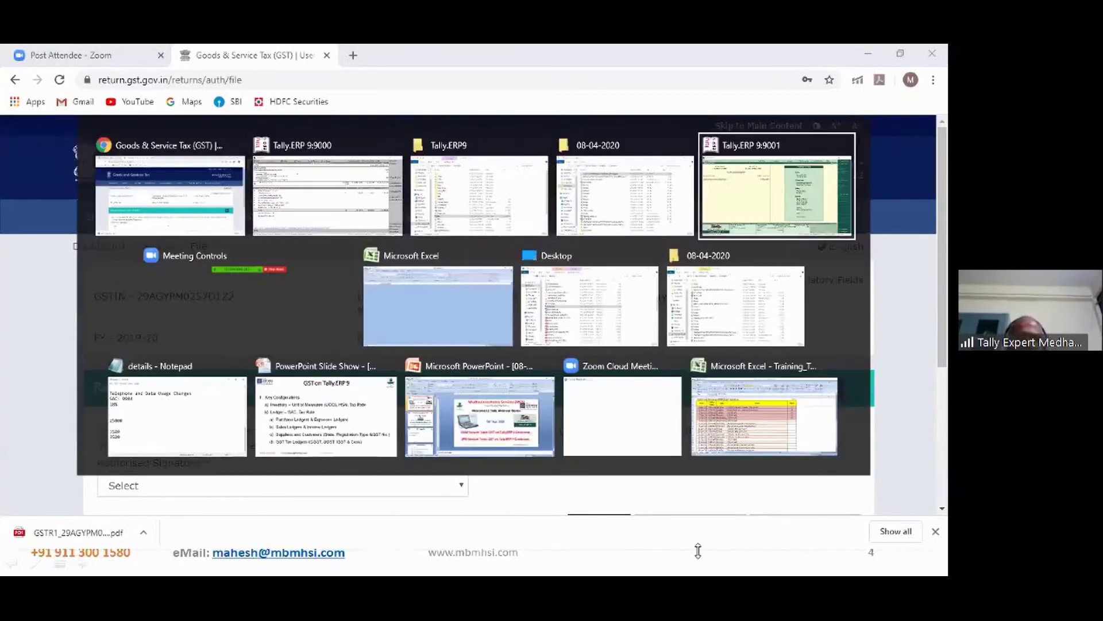
pyautogui.press('Down')
pyautogui.press('Down')
pyautogui.press('Down')
pyautogui.press('Down')
pyautogui.press('Down')
pyautogui.press('Down')
pyautogui.press('Down')
pyautogui.press('Down')
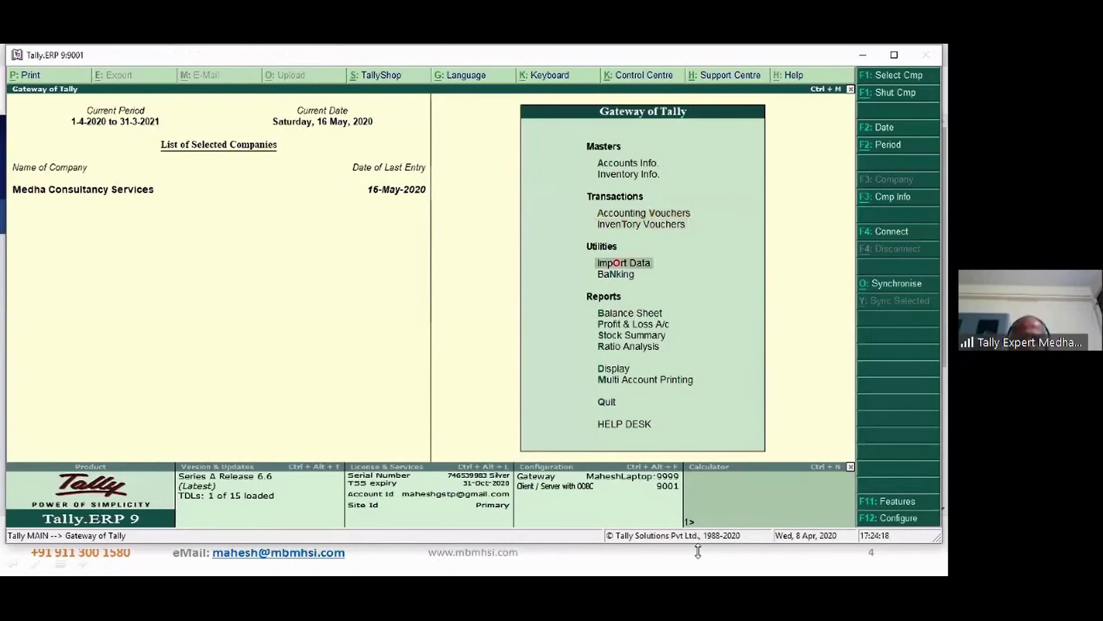
pyautogui.press('Return')
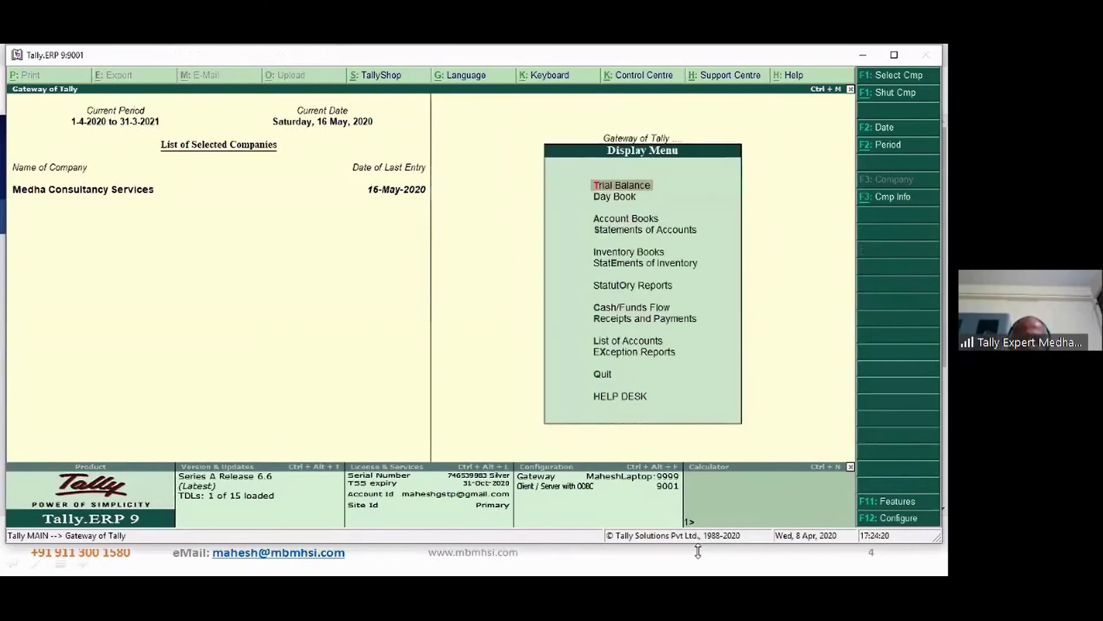
pyautogui.press('Down')
pyautogui.press('Down')
pyautogui.press('Down')
pyautogui.press('Down')
pyautogui.press('Down')
pyautogui.press('Down')
pyautogui.press('Return')
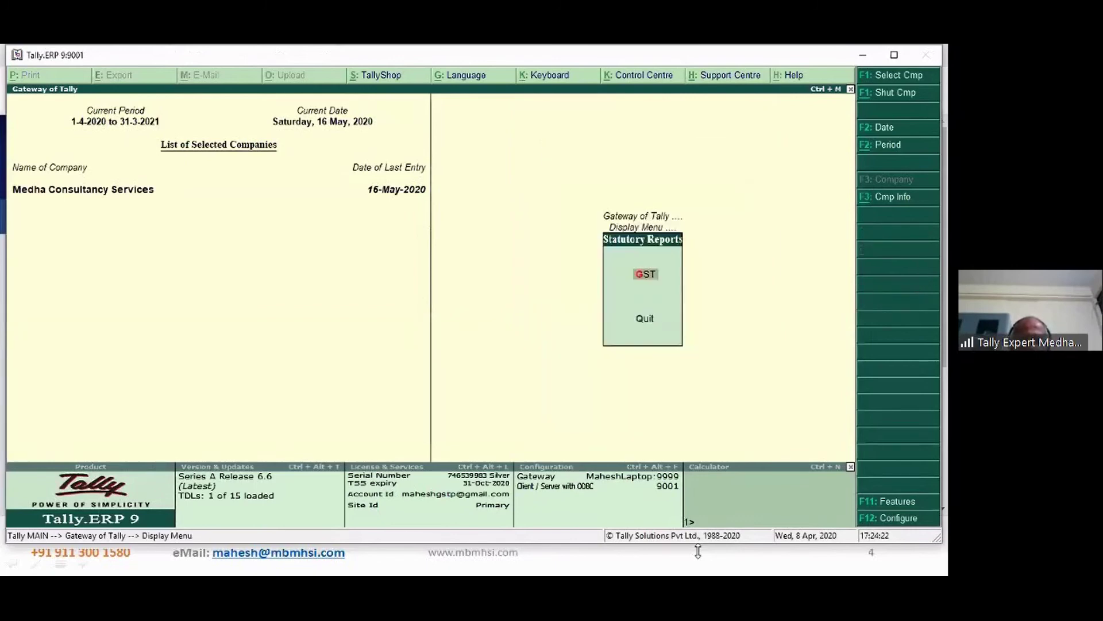
pyautogui.press('Return')
pyautogui.press('Down')
pyautogui.press('Down')
pyautogui.press('Down')
pyautogui.press('Down')
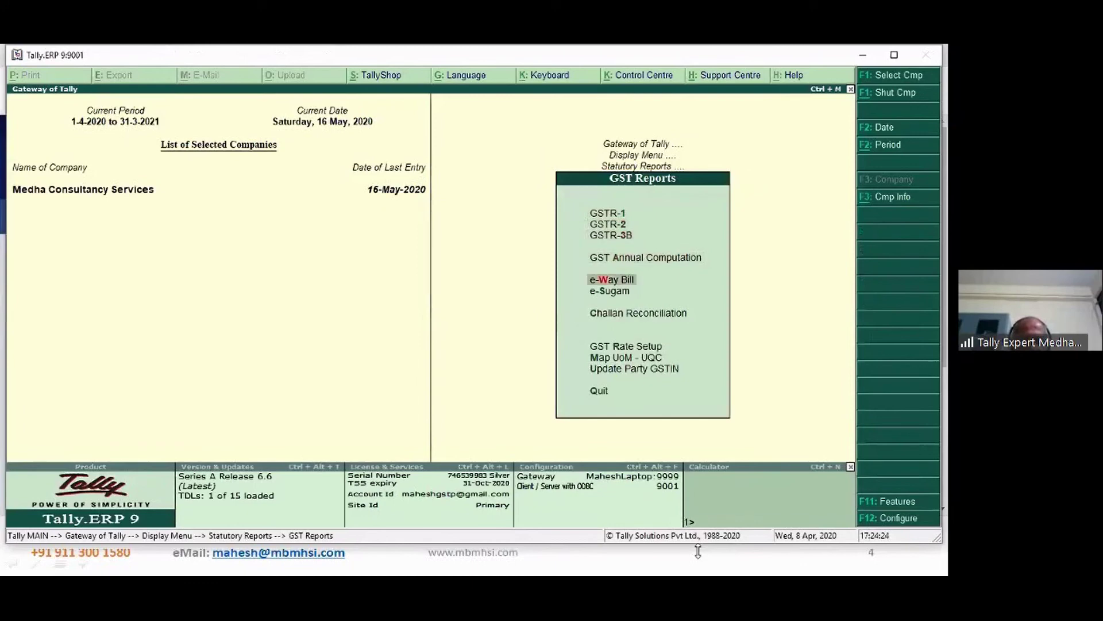
pyautogui.press('Return')
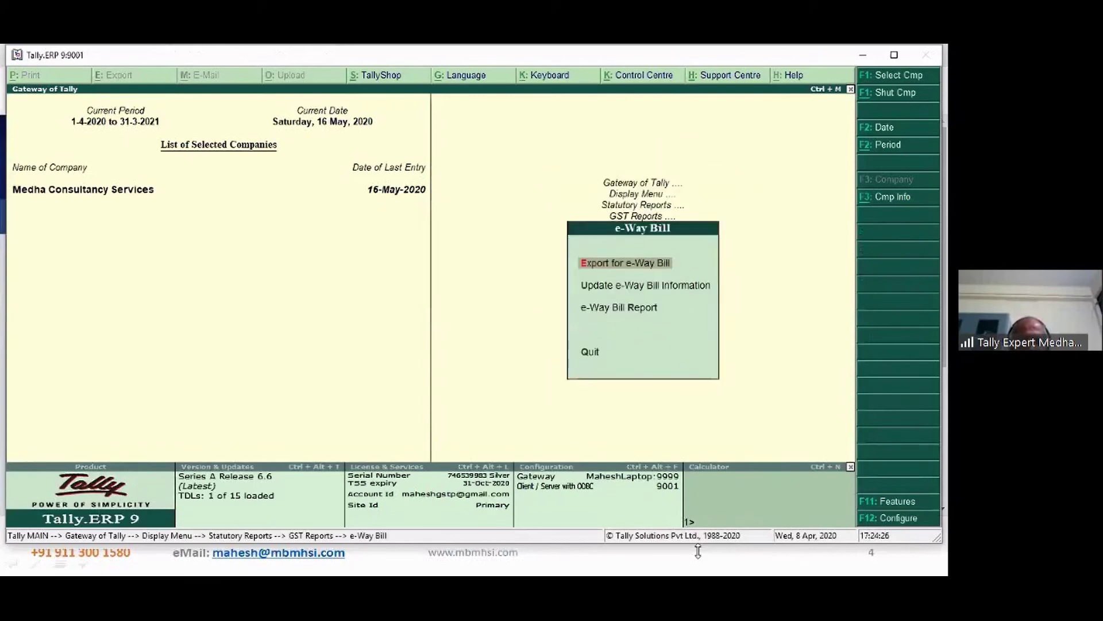
pyautogui.press('Down')
pyautogui.press('Down')
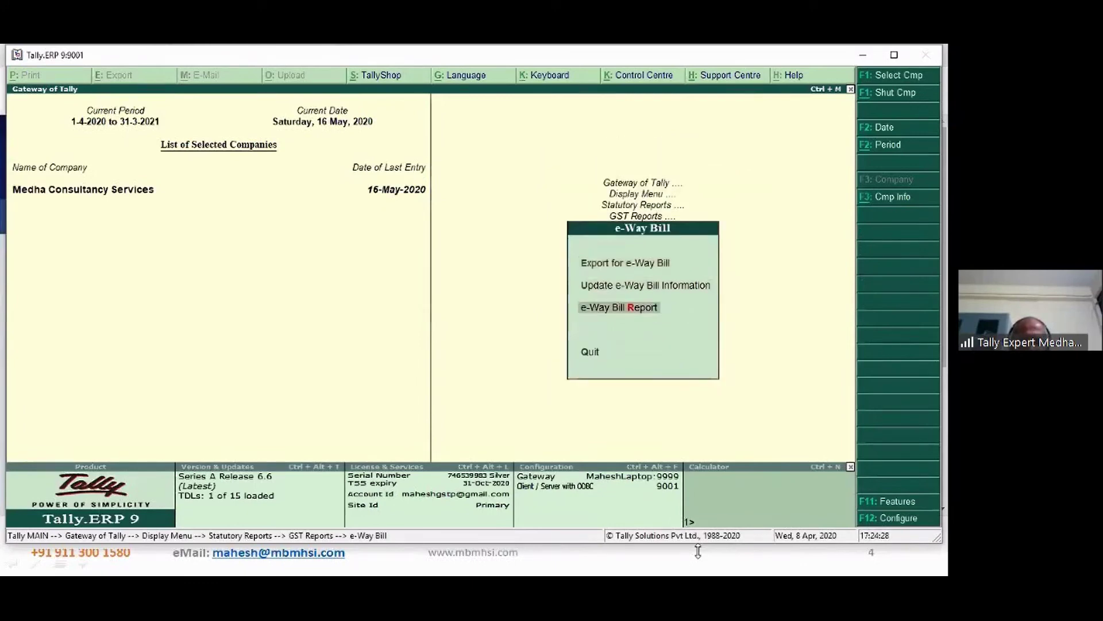
pyautogui.press('Return')
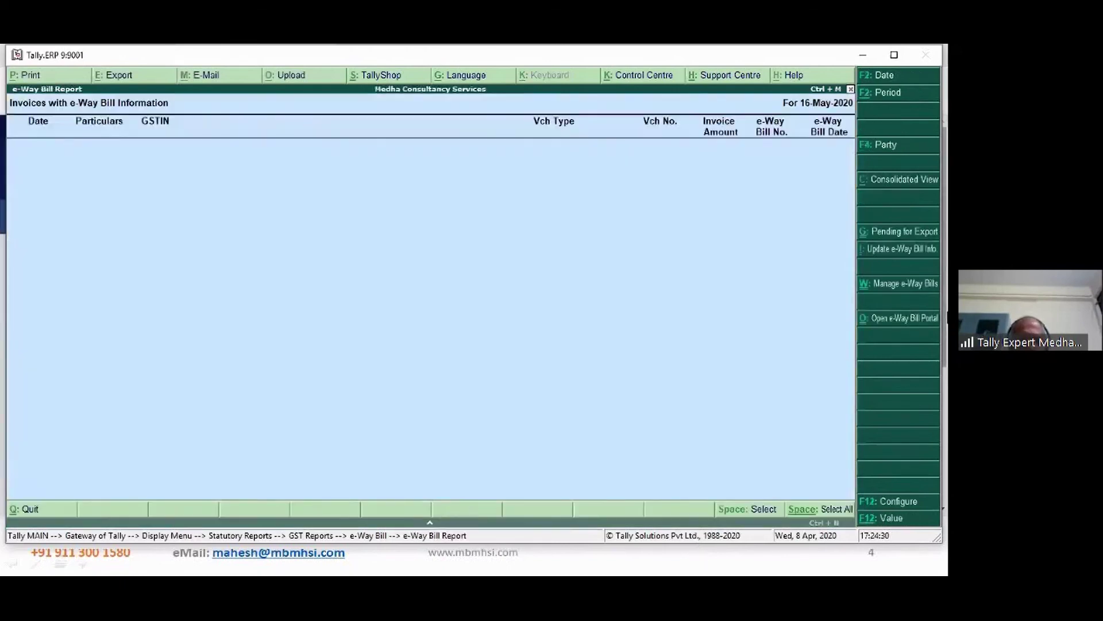
# Set the e-Way Bill Report period to 1-Apr-2020 through 30-Apr-2020
pyautogui.click(878, 97)
pyautogui.write('1-4')
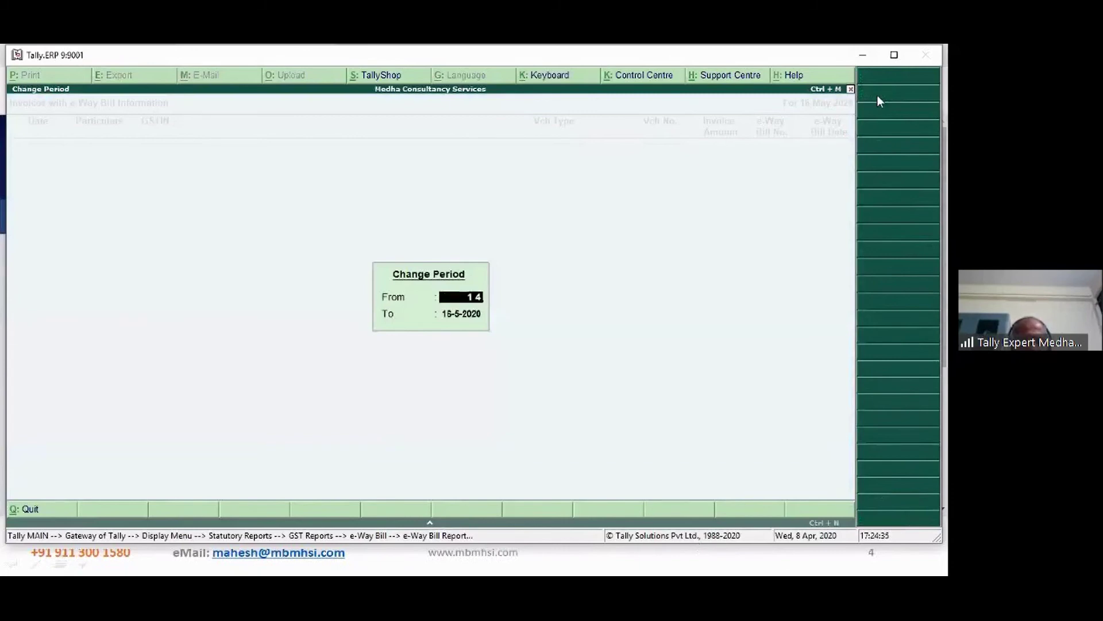
pyautogui.press('Return')
pyautogui.write('30-4')
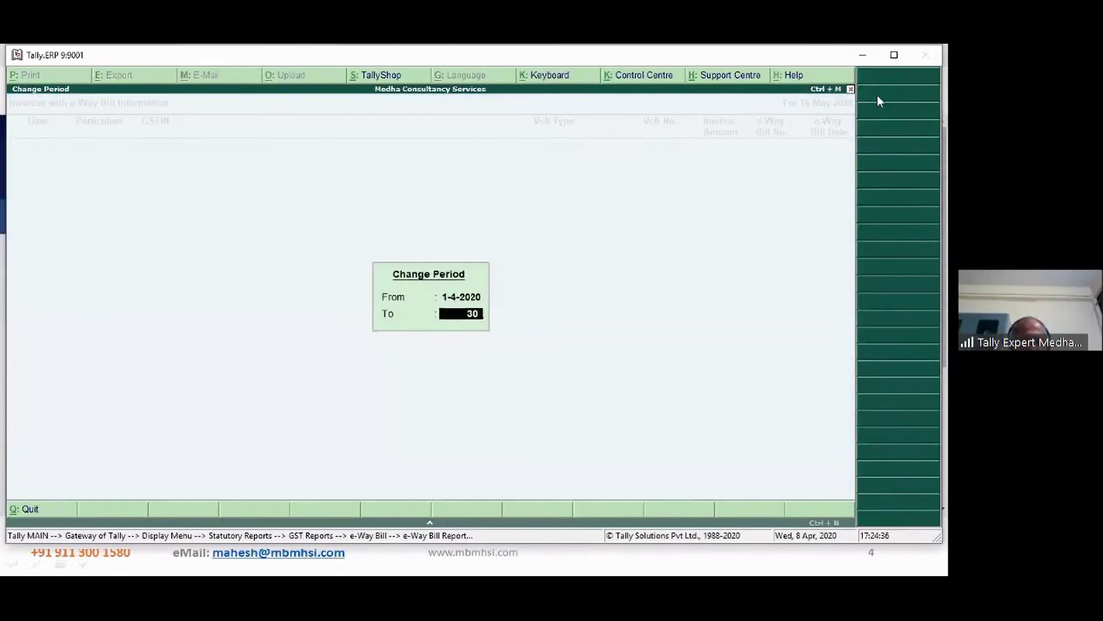
pyautogui.press('Return')
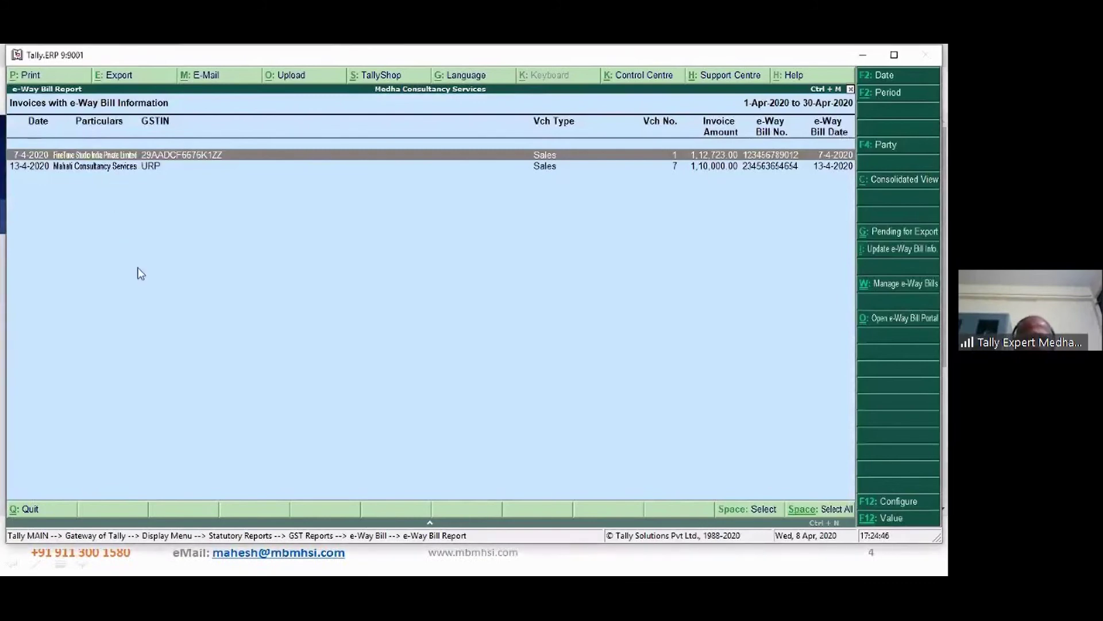
# Filter the e-Way Bill report to party FineTune Studio India Private Limited
pyautogui.press('Down')
pyautogui.press('Up')
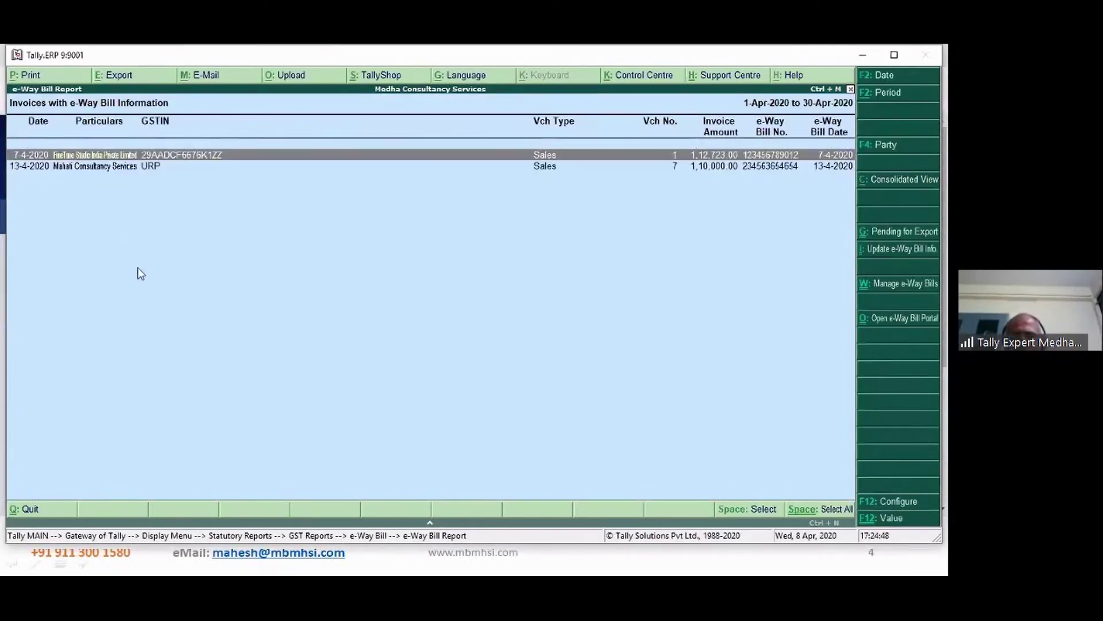
pyautogui.press('Down')
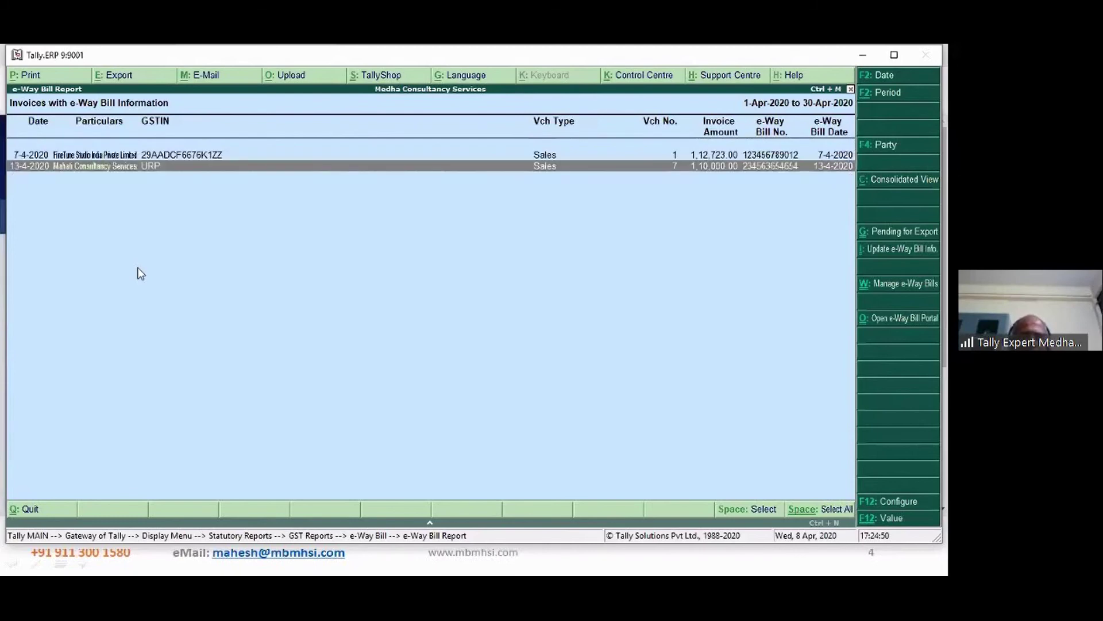
pyautogui.click(894, 150)
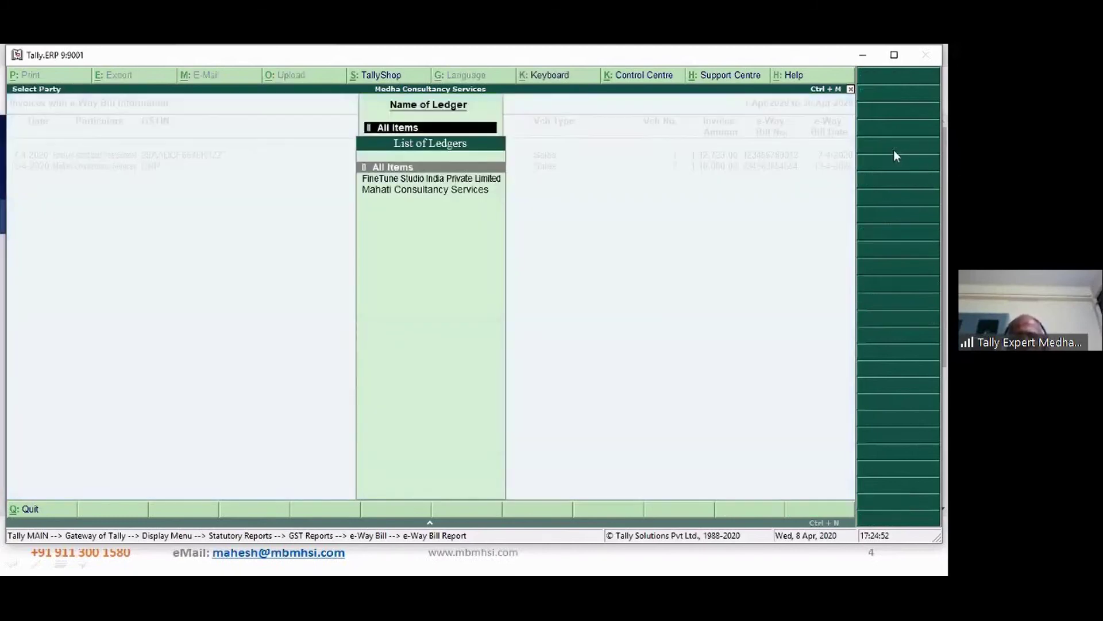
pyautogui.press('Down')
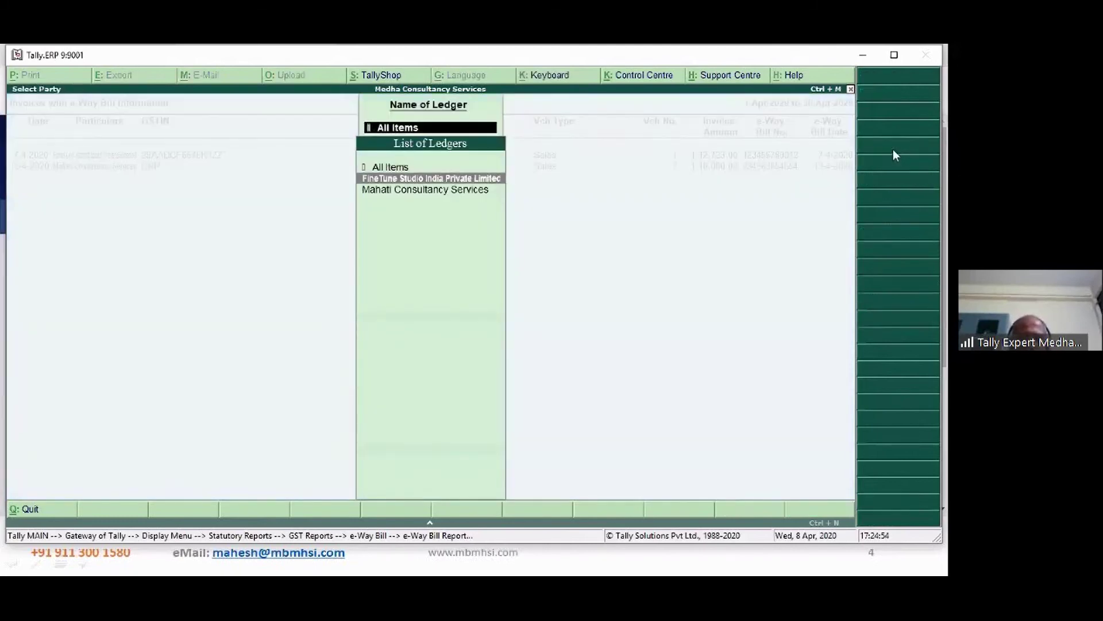
pyautogui.press('Return')
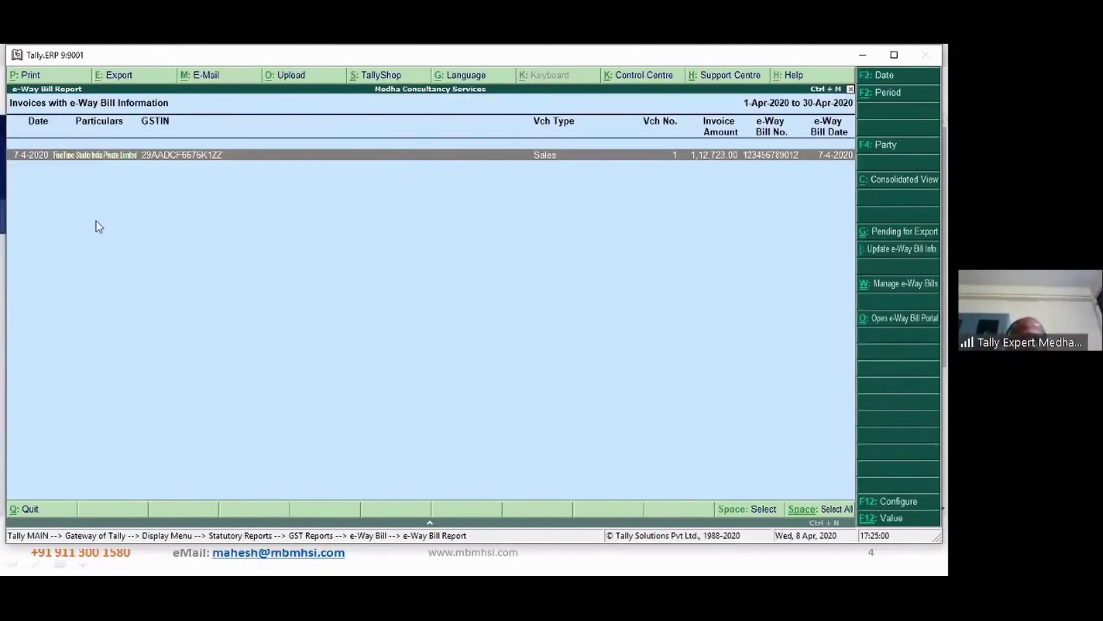
# Cancel the export, back out to the Gateway of Tally and switch to the GST Portal
pyautogui.hotkey('alt', 'e')
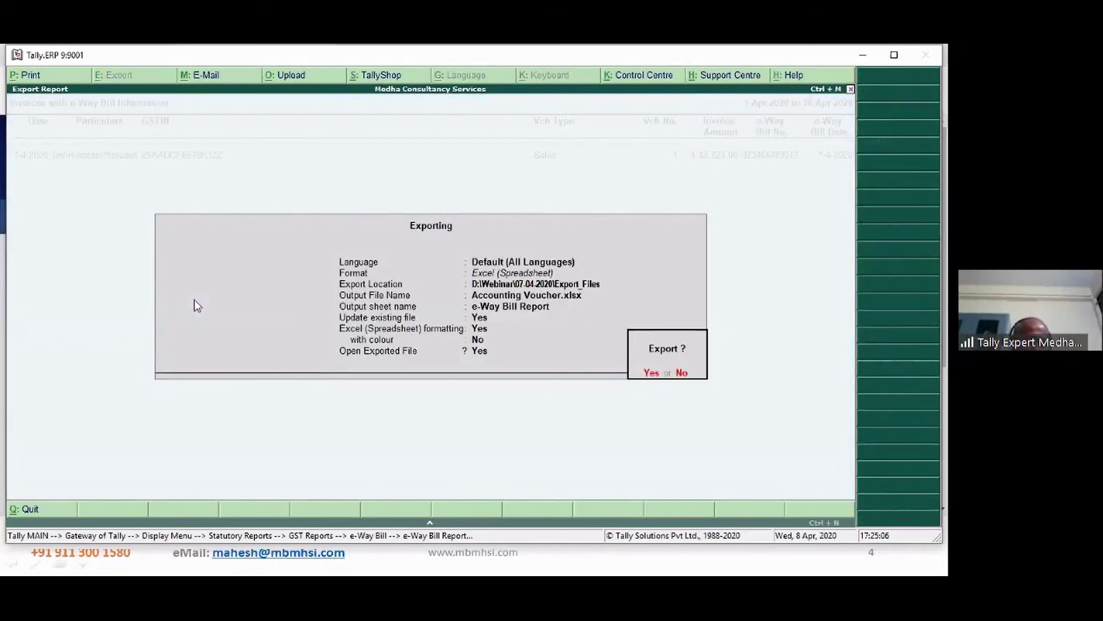
pyautogui.press('Escape')
pyautogui.press('Escape')
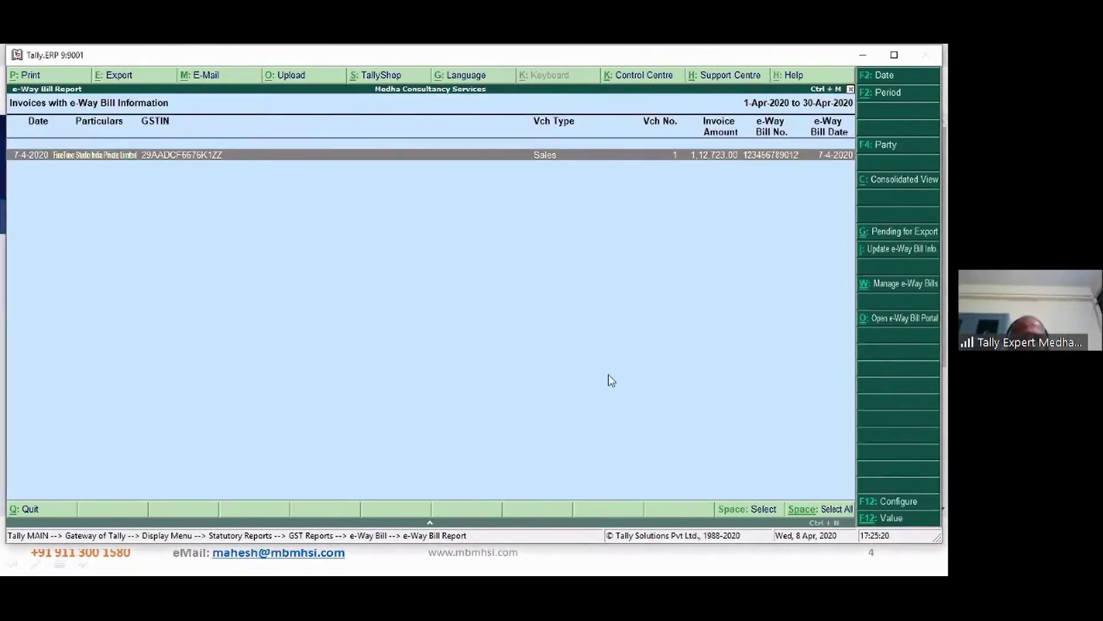
pyautogui.press('Escape')
pyautogui.press('Escape')
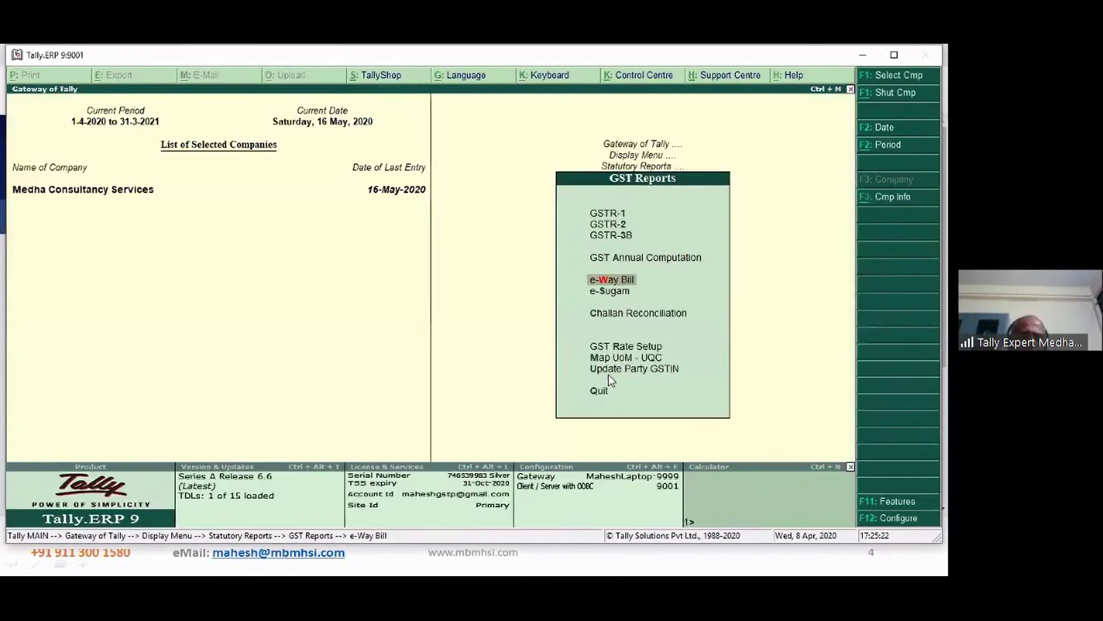
pyautogui.press('Escape')
pyautogui.press('Escape')
pyautogui.press('Escape')
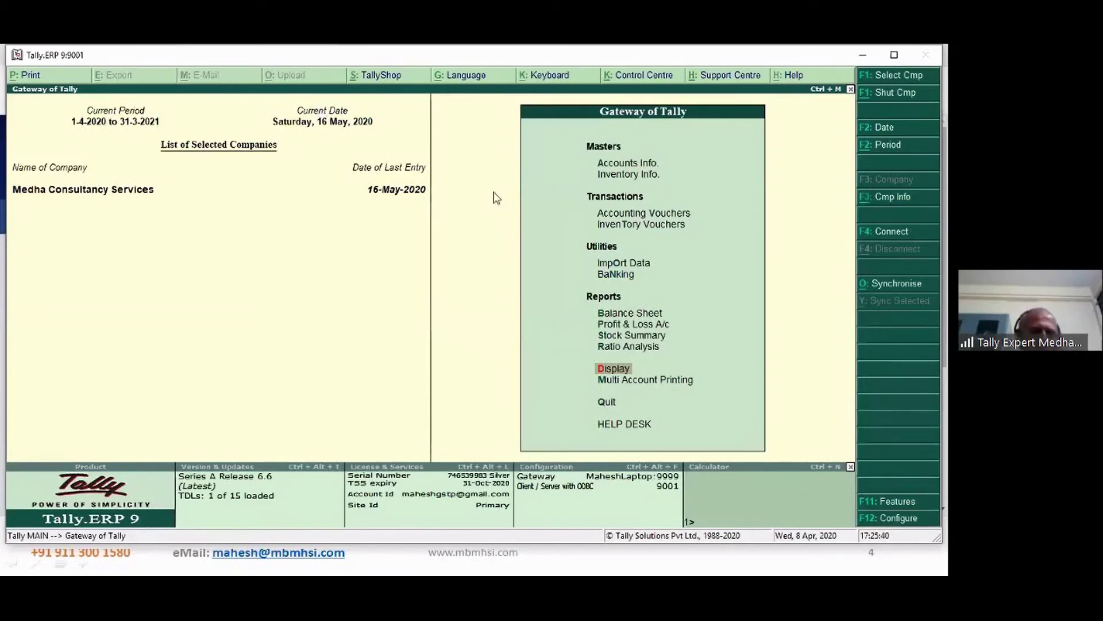
pyautogui.hotkey('alt', 'Tab')
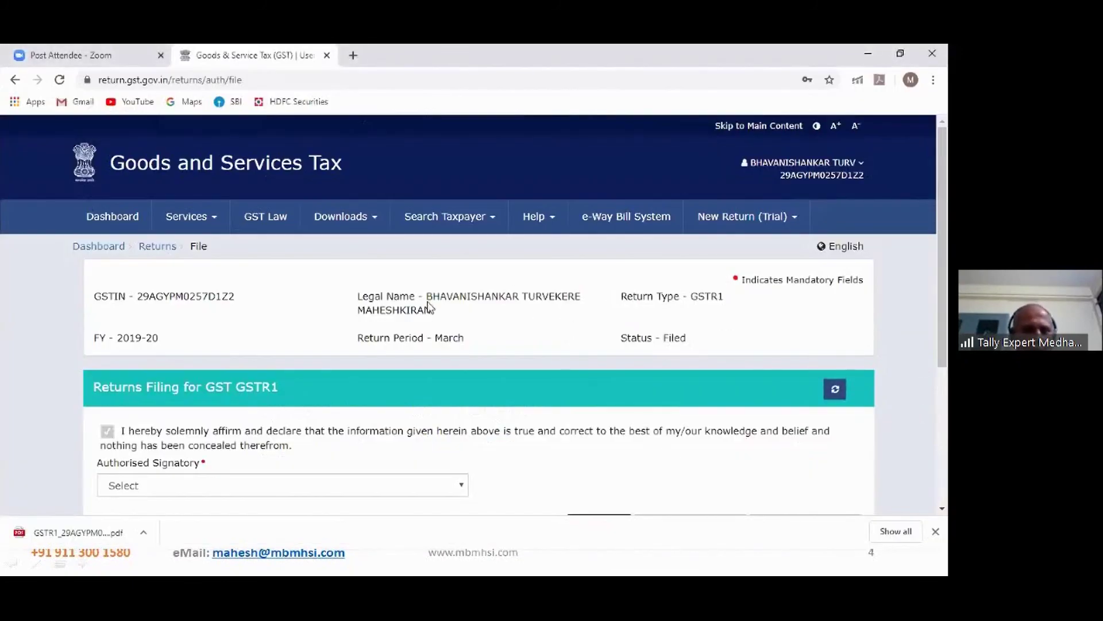
# Search the returns dashboard for the January 2019-20 return period
pyautogui.click(159, 247)
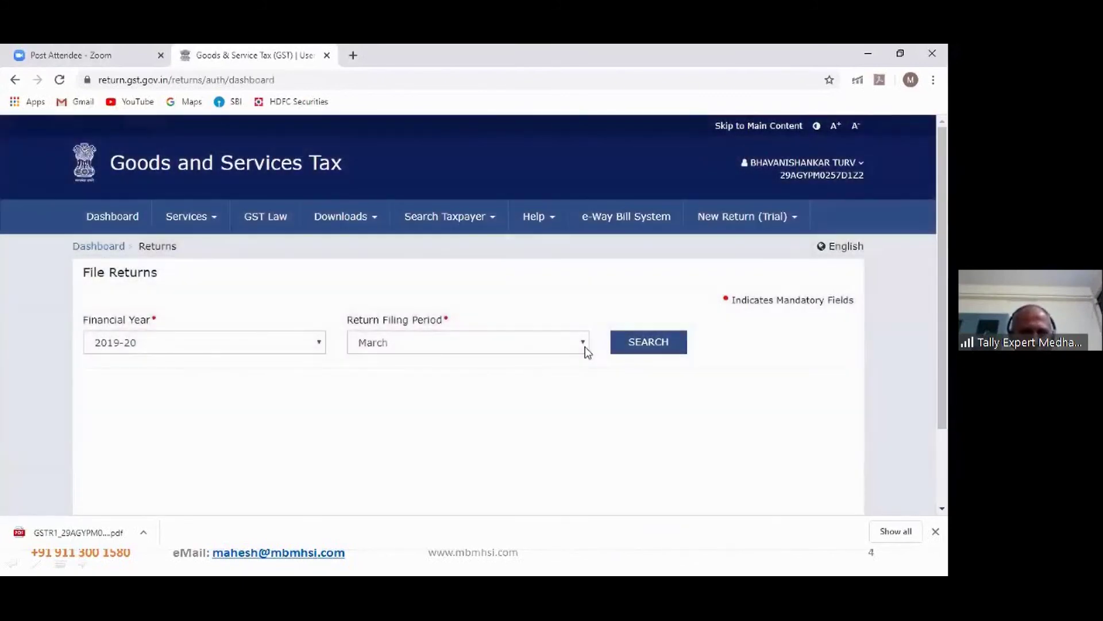
pyautogui.click(584, 344)
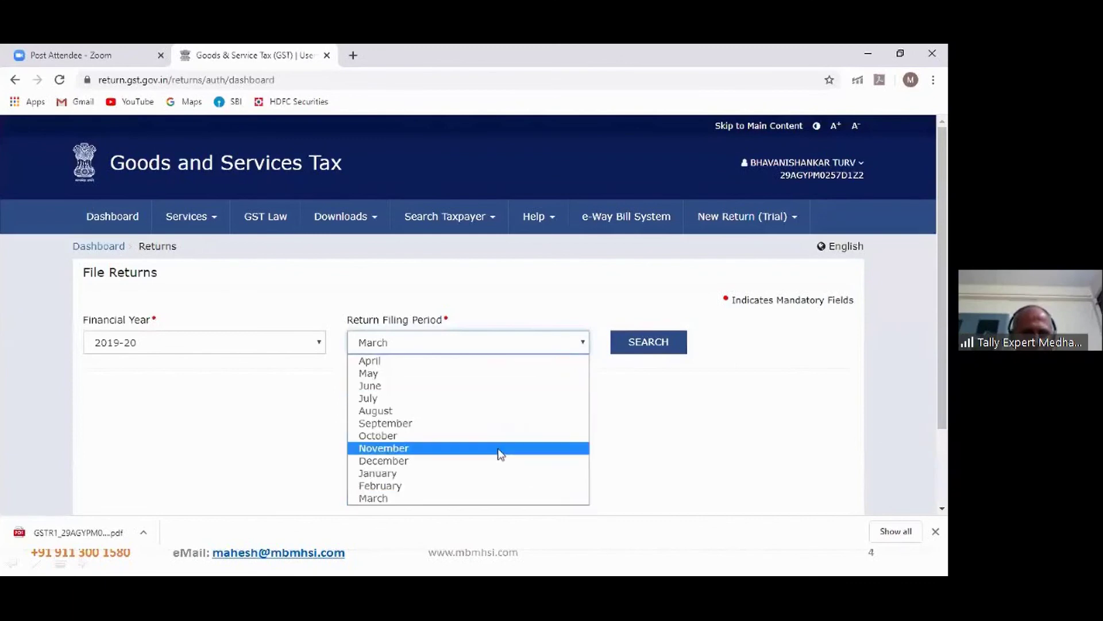
pyautogui.click(491, 473)
pyautogui.click(637, 347)
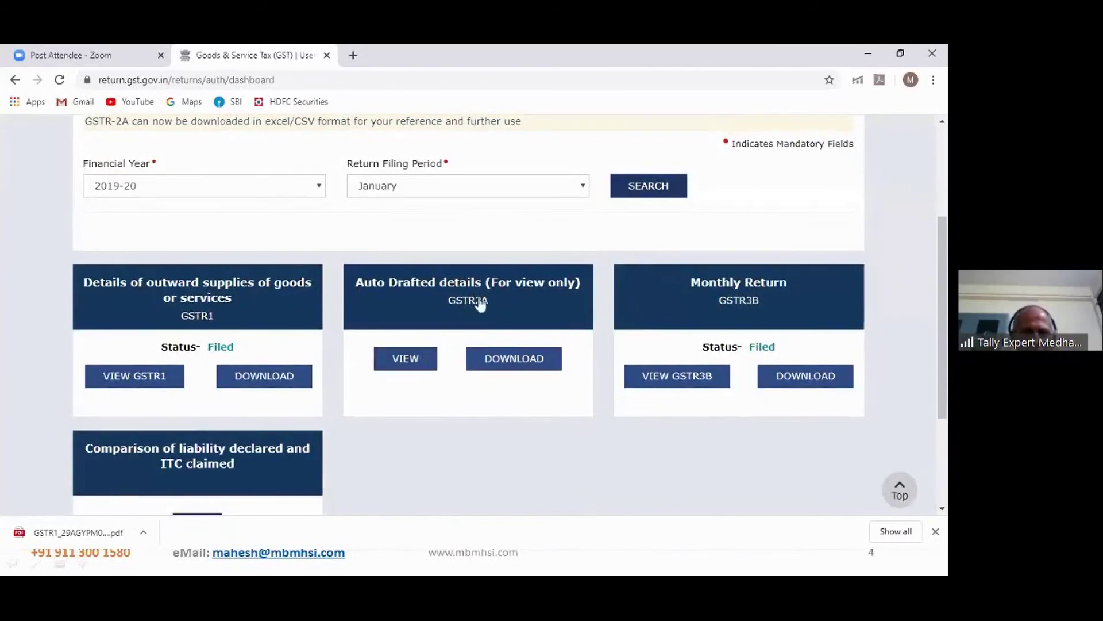
# Generate the GSTR-2A JSON file and download it as a returns zip
pyautogui.click(512, 366)
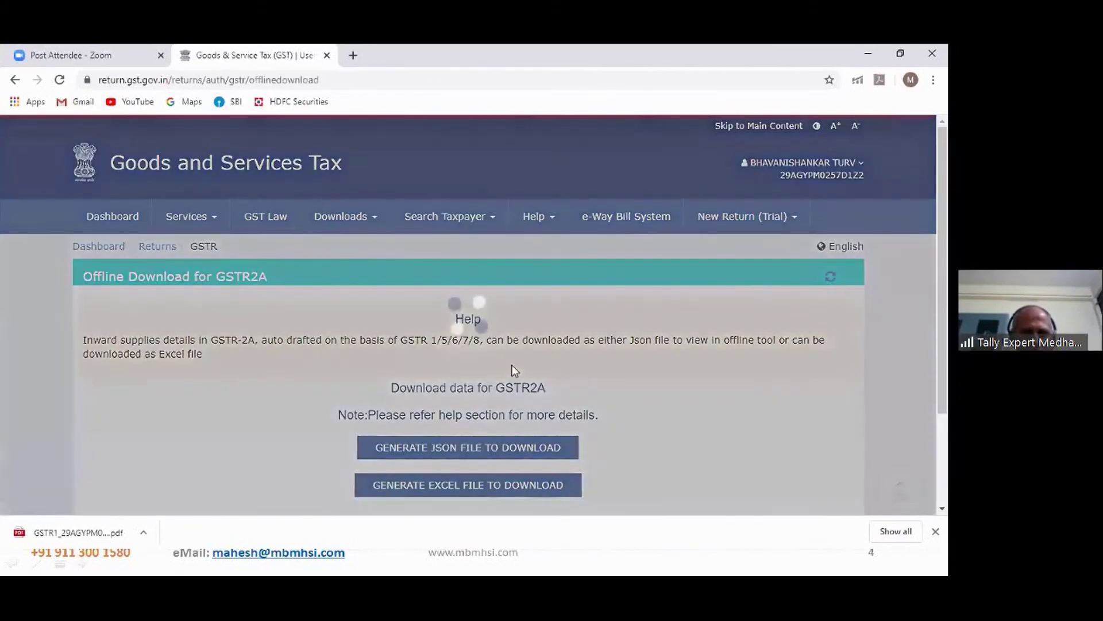
pyautogui.scroll(-2, 944, 339)
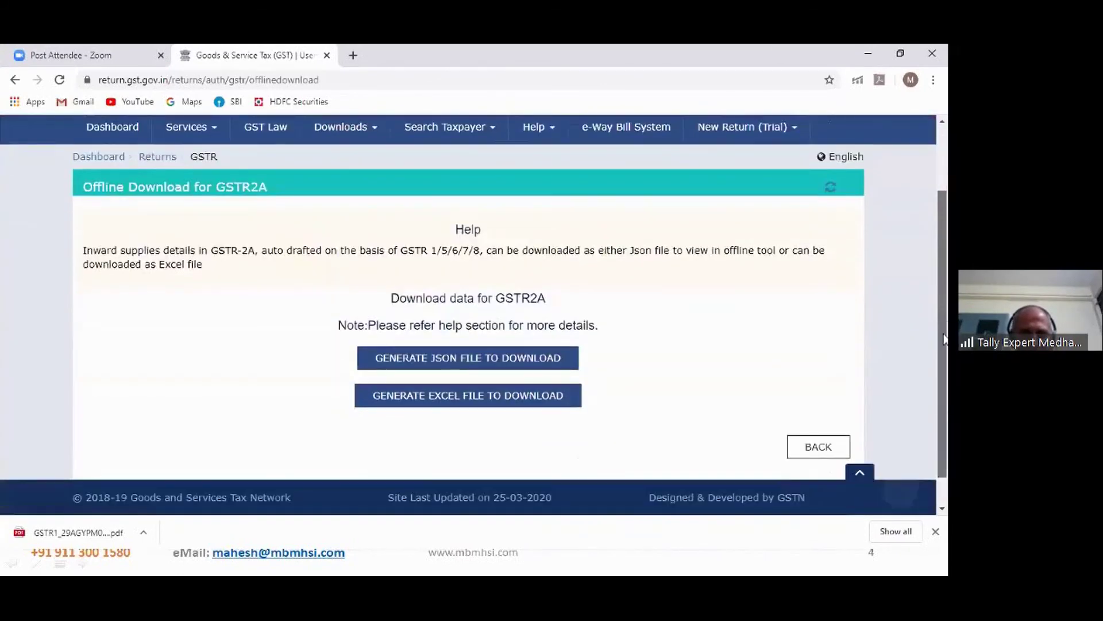
pyautogui.click(460, 360)
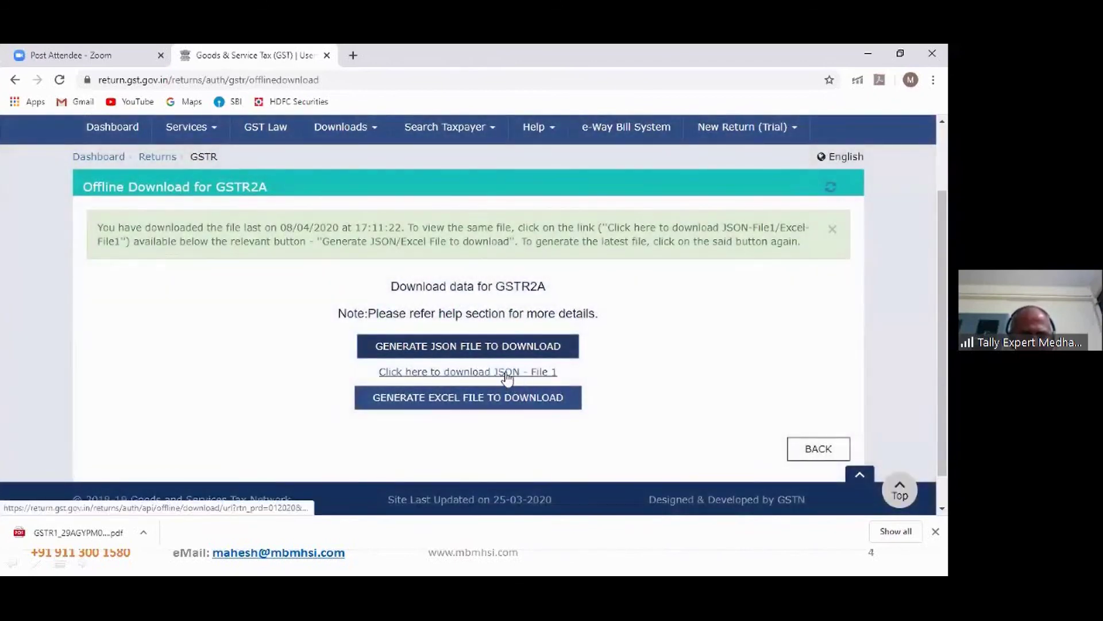
pyautogui.click(506, 373)
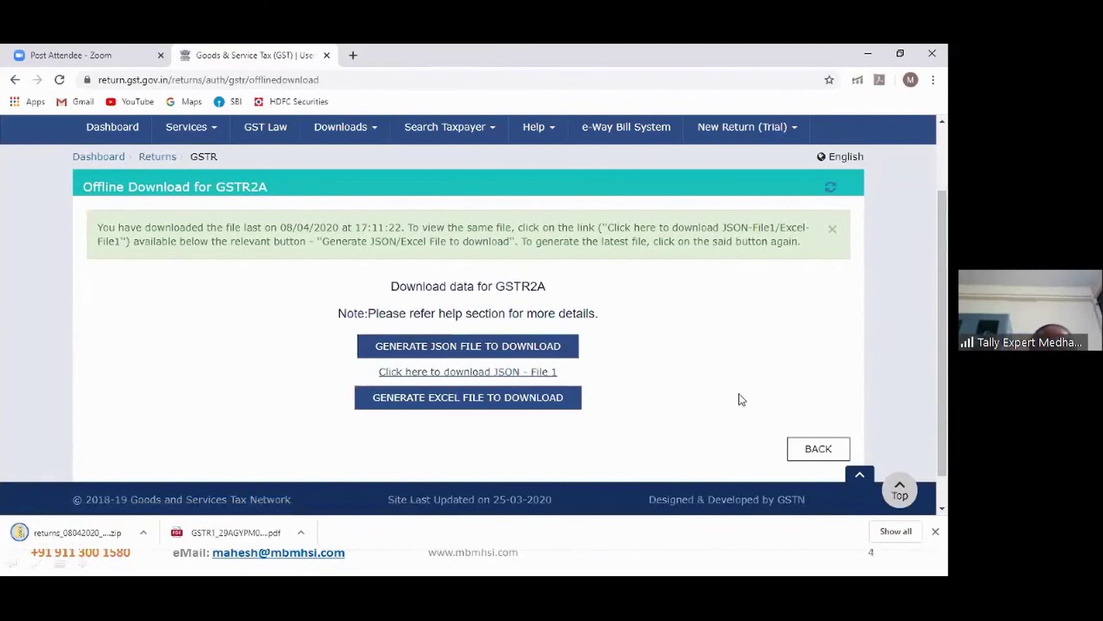
pyautogui.click(143, 533)
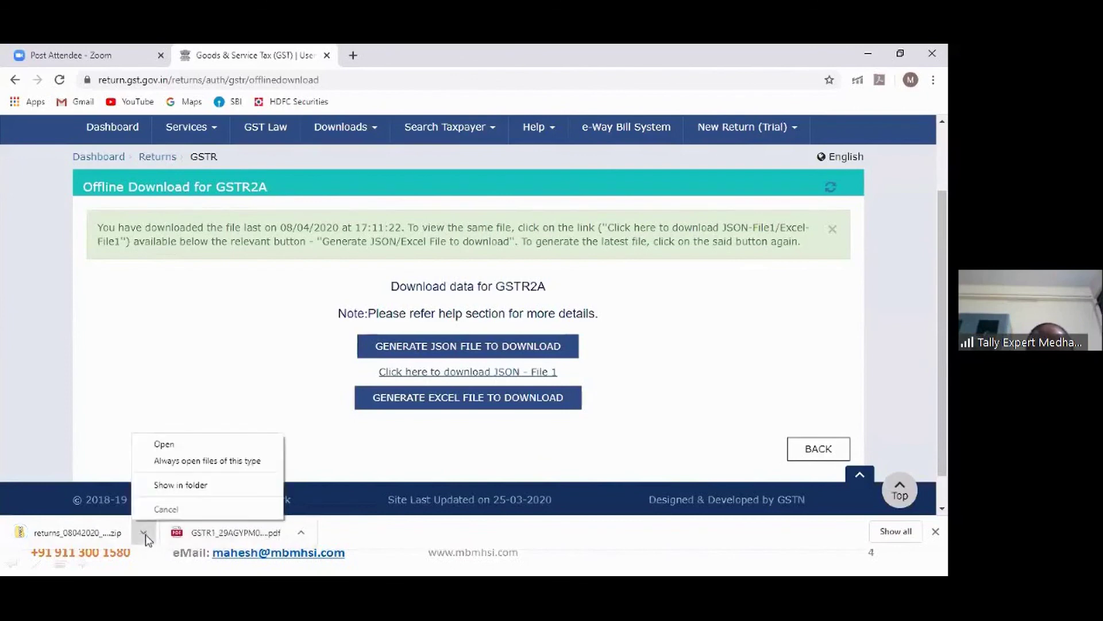
# Show the downloaded GSTR-2A zip in Downloads with its full file name visible, then return to Tally
pyautogui.click(181, 486)
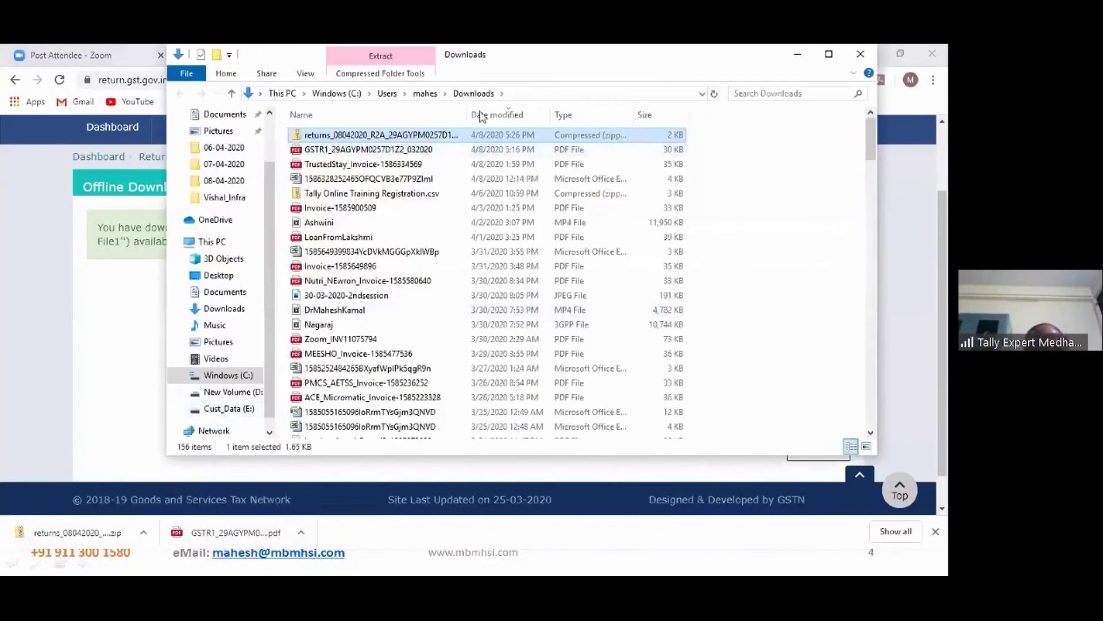
pyautogui.moveTo(469, 113); pyautogui.dragTo(561, 126)
pyautogui.click(565, 95)
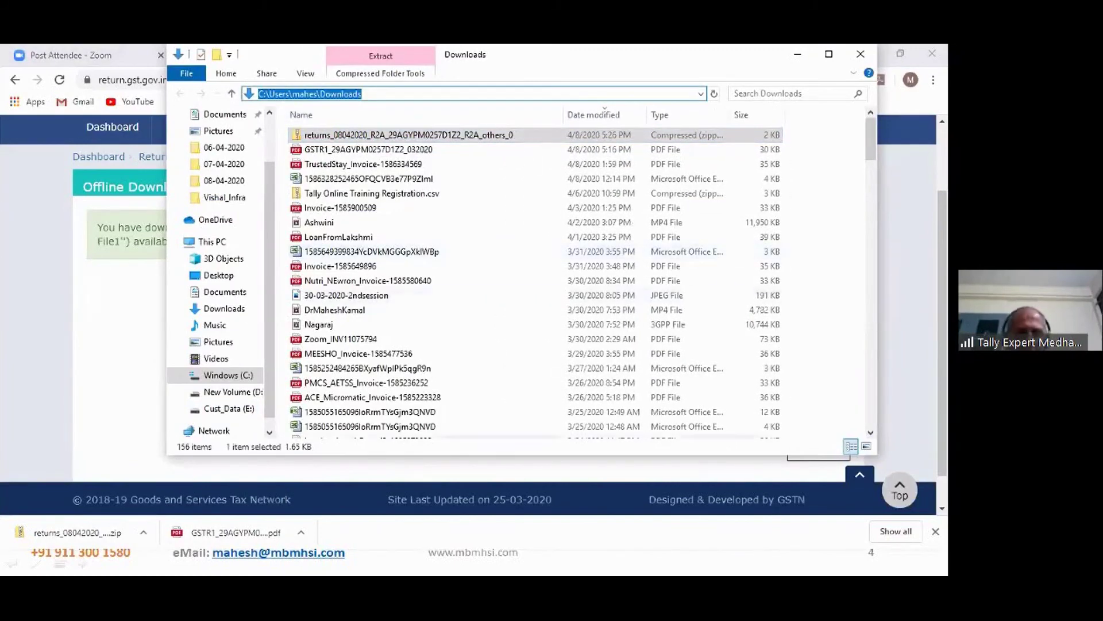
pyautogui.hotkey('alt', 'Tab')
pyautogui.hotkey('alt', 'Tab')
pyautogui.hotkey('alt', 'Tab')
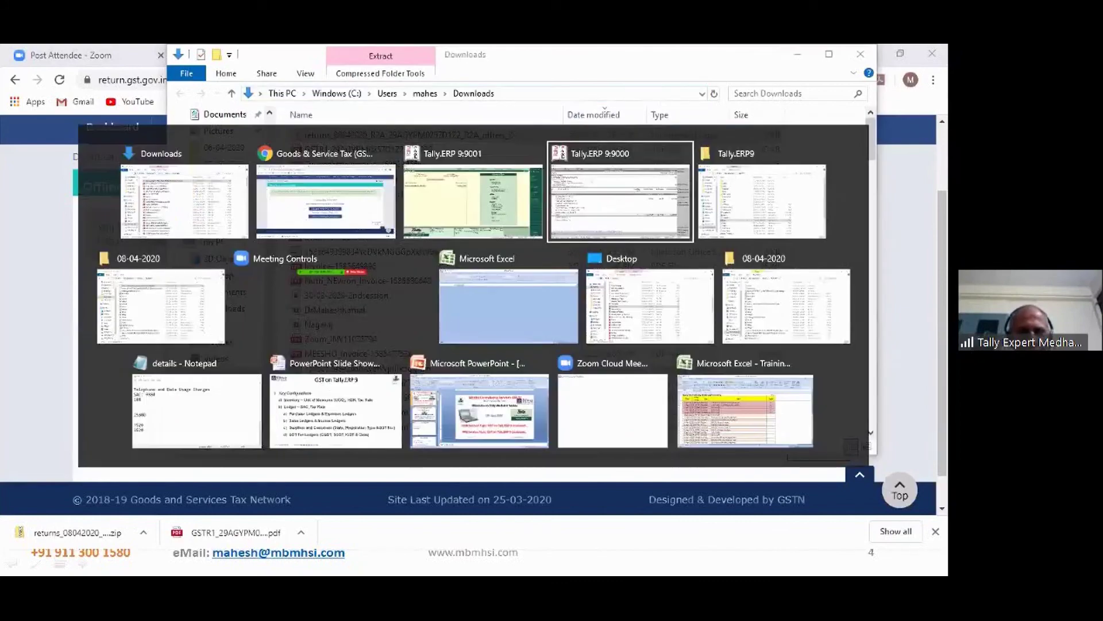
# Open the GSTR-2 report from the GST reports menu and try setting its period to January
pyautogui.press('Escape')
pyautogui.press('Escape')
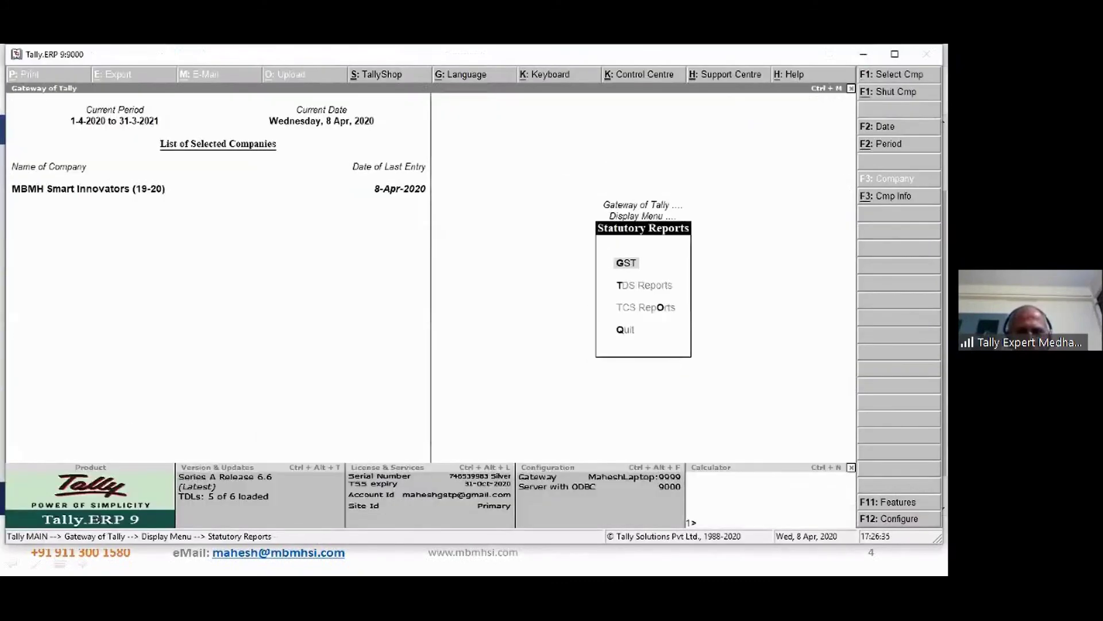
pyautogui.press('Return')
pyautogui.press('Down')
pyautogui.press('Return')
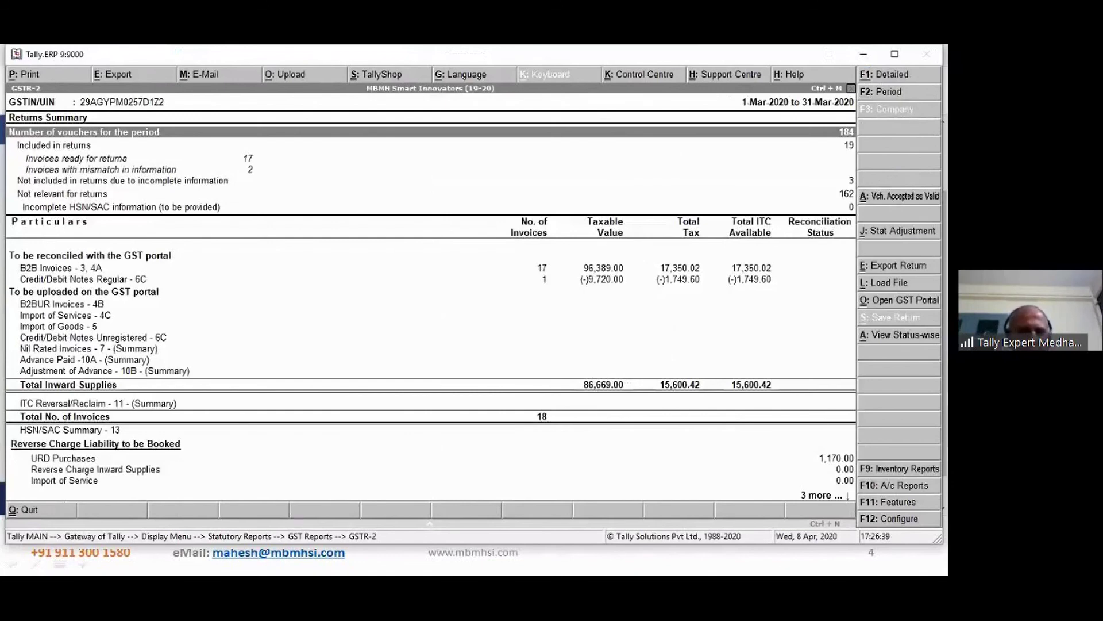
pyautogui.press('F2')
pyautogui.write('1-1-2021')
pyautogui.press('Return')
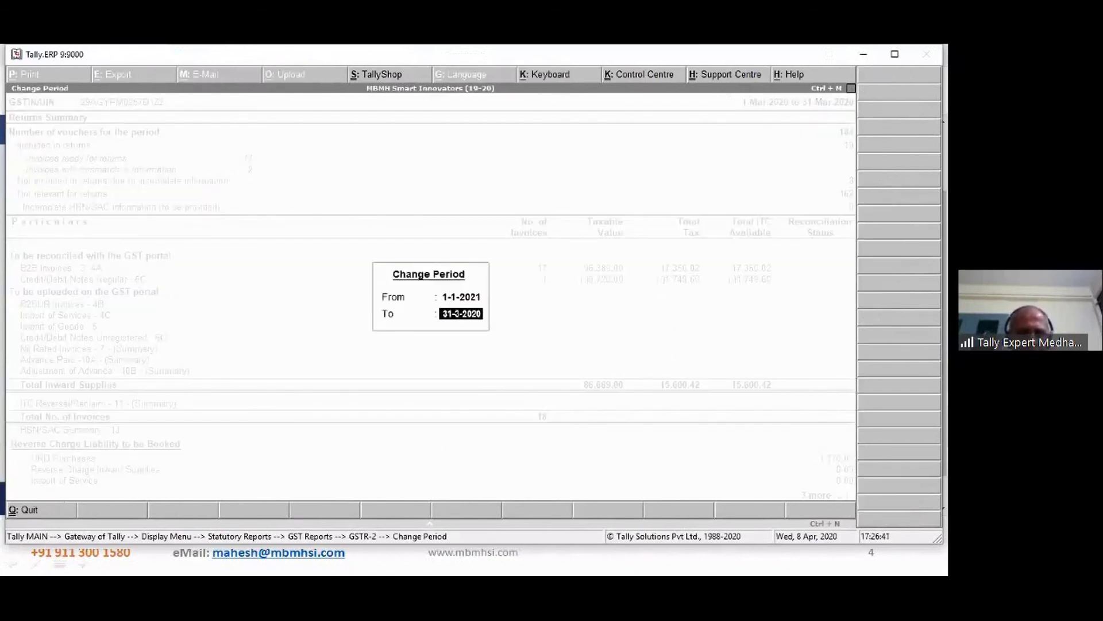
pyautogui.write('jan')
pyautogui.press('Return')
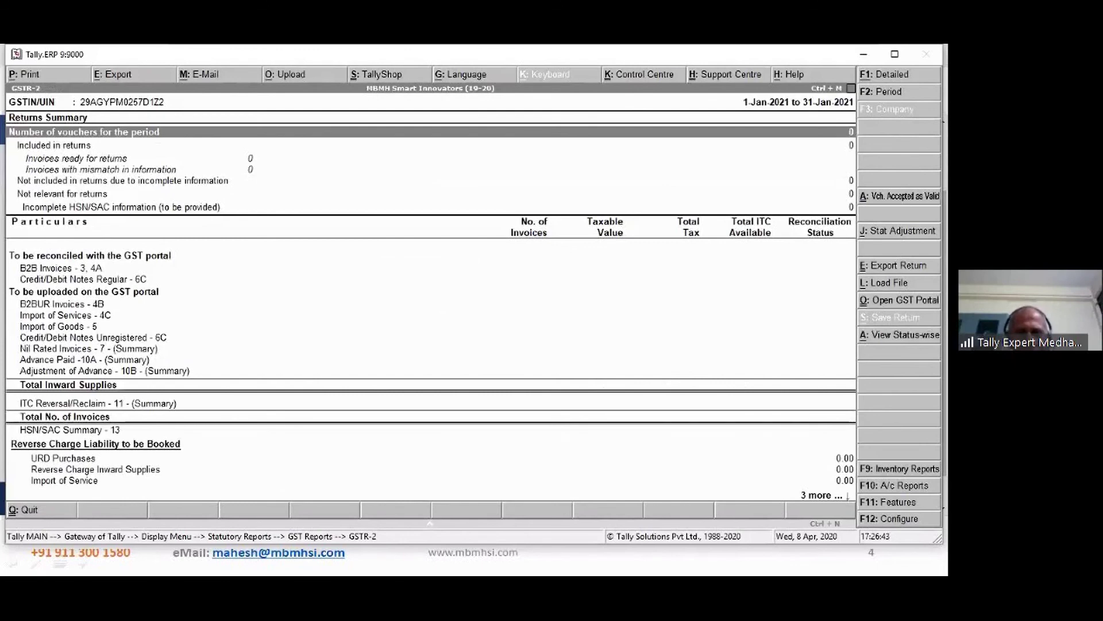
# Set the company's working period to 1-4-2019 to 31-3-2020 from the Gateway of Tally
pyautogui.press('Escape')
pyautogui.press('Escape')
pyautogui.press('Escape')
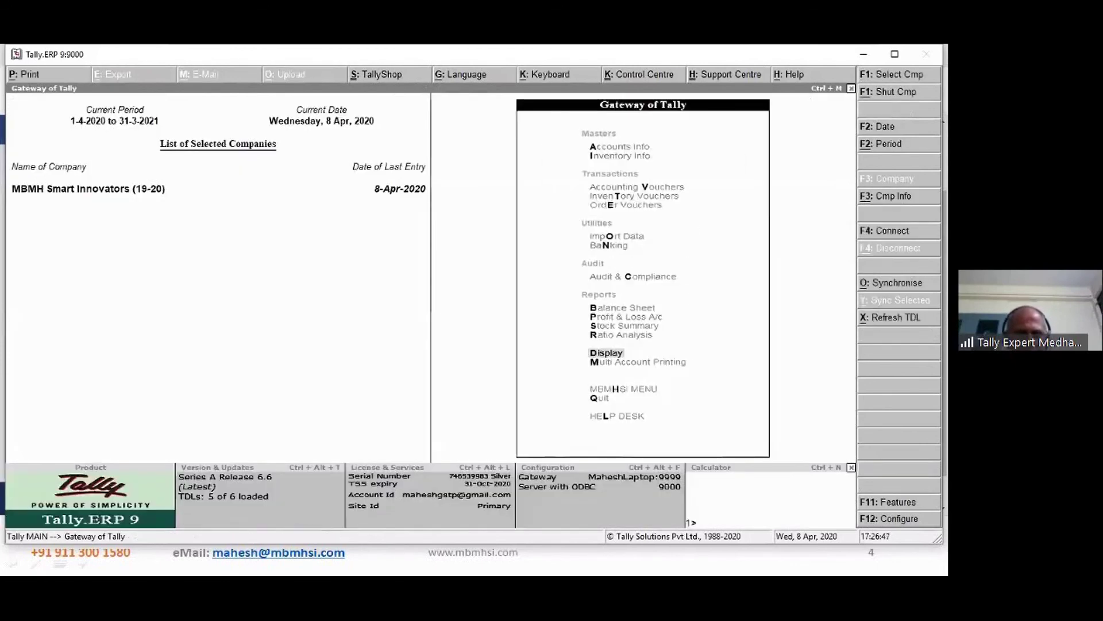
pyautogui.hotkey('alt', 'F2')
pyautogui.write('1-4-19')
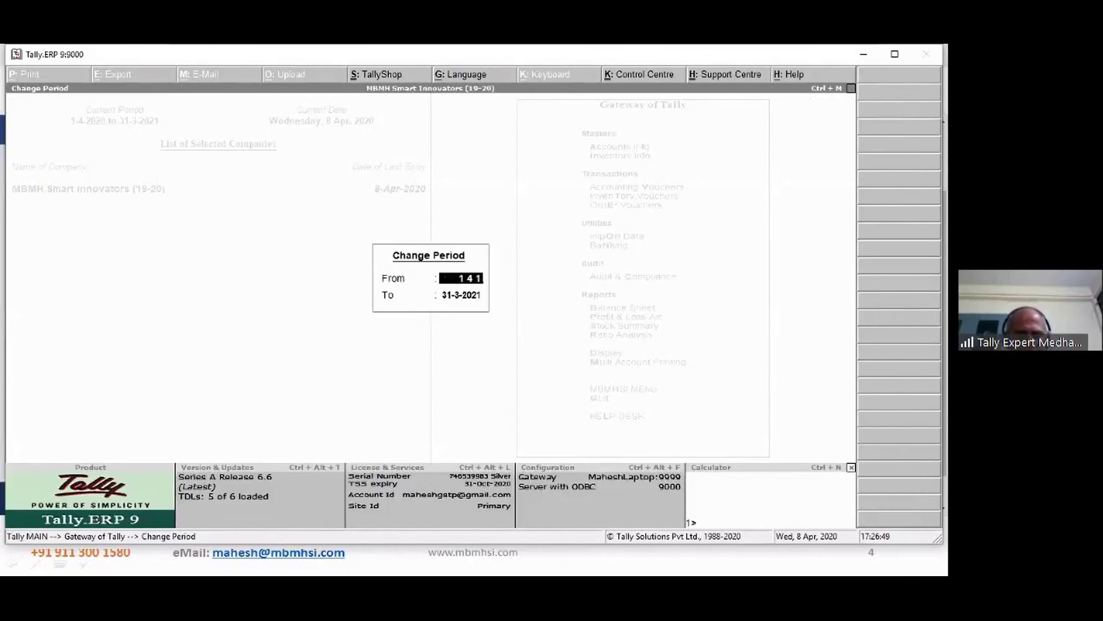
pyautogui.press('Return')
pyautogui.write('31 3')
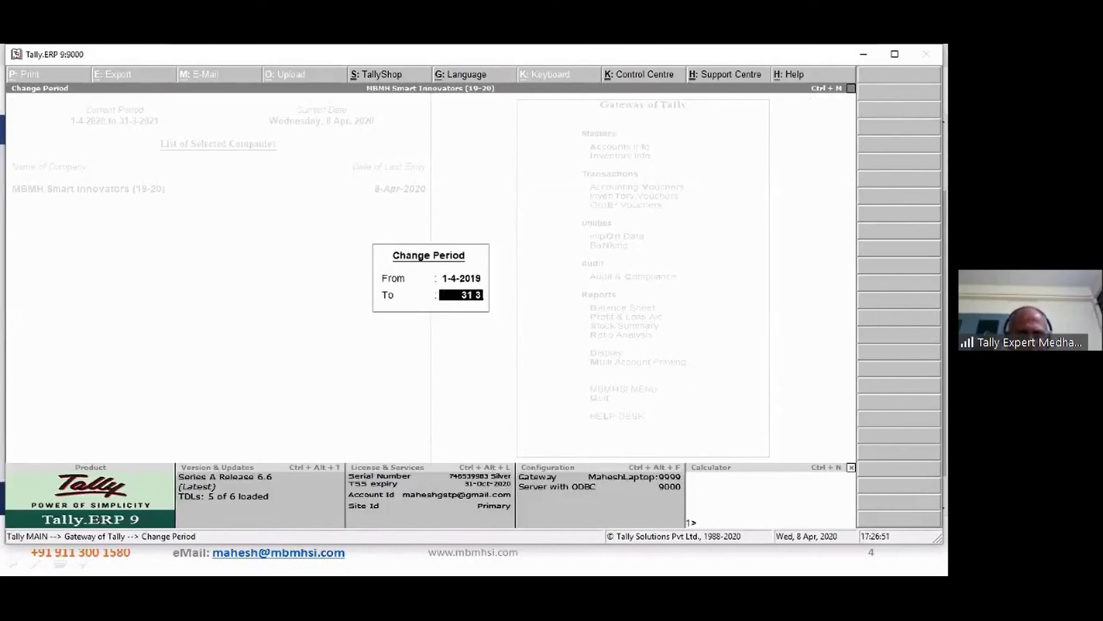
pyautogui.write(' 2020')
pyautogui.press('Return')
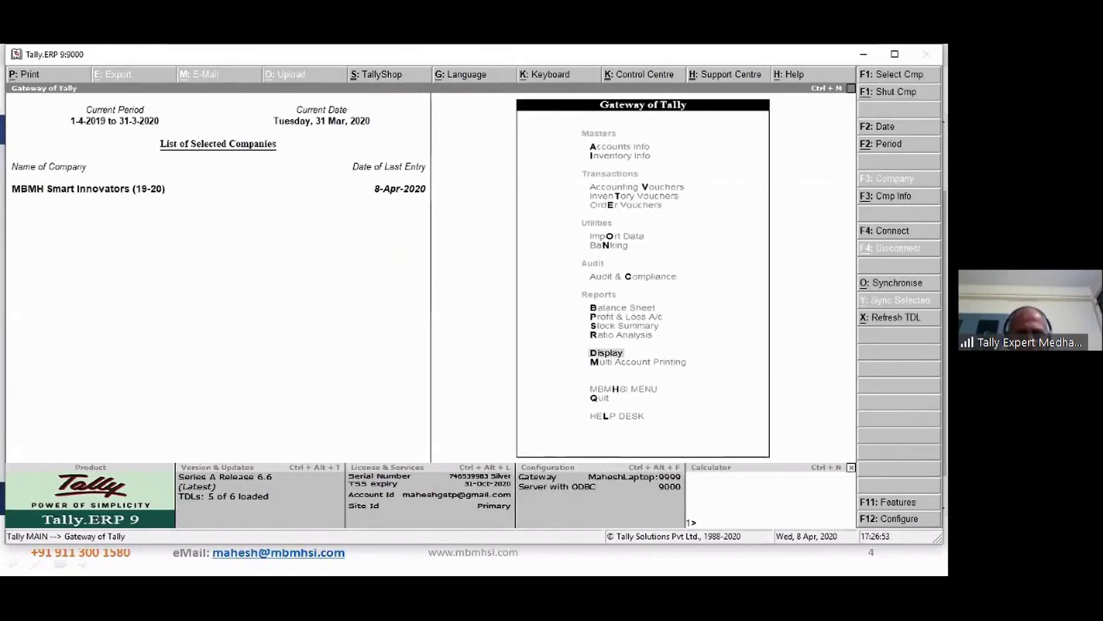
# Open Display > Statutory Reports > GST > GSTR-2 for the January 2020 period
pyautogui.press('d')
pyautogui.press('u')
pyautogui.press('g')
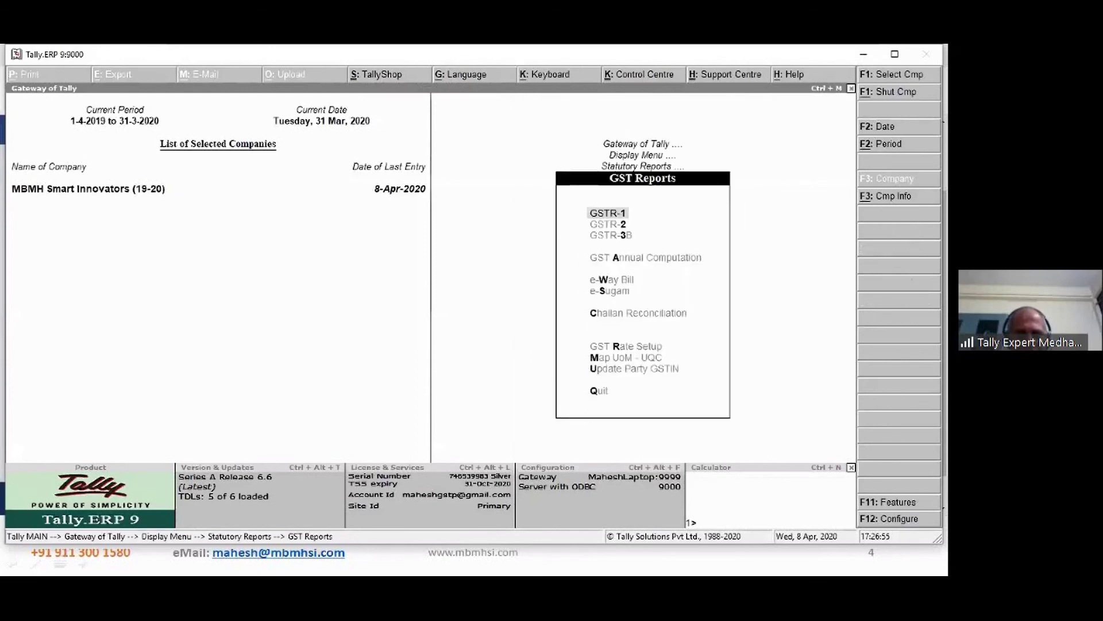
pyautogui.press('2')
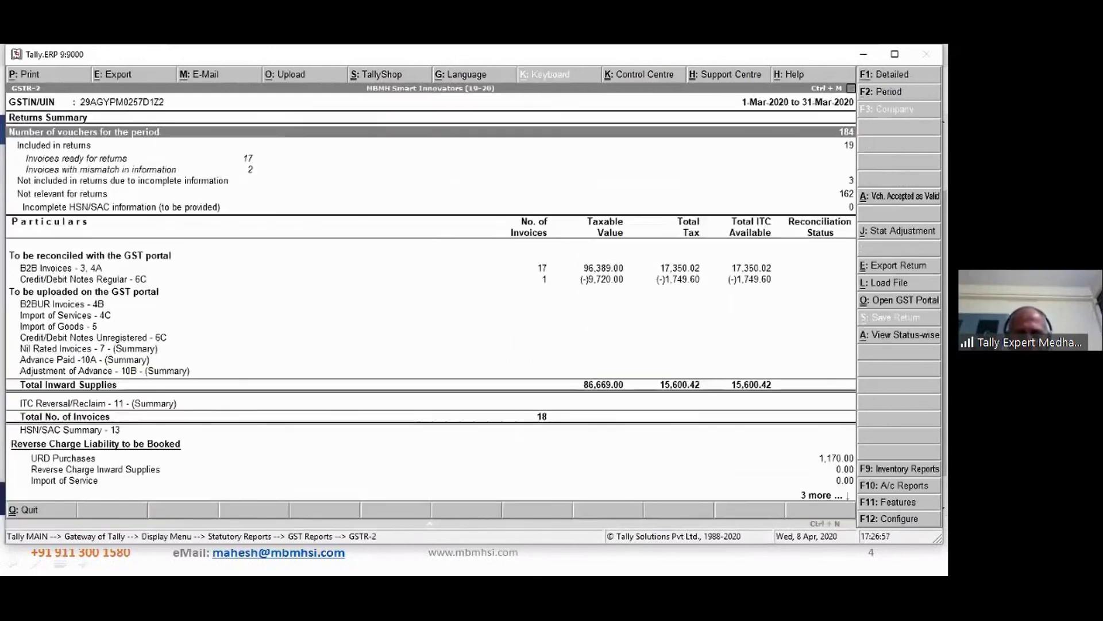
pyautogui.press('F2')
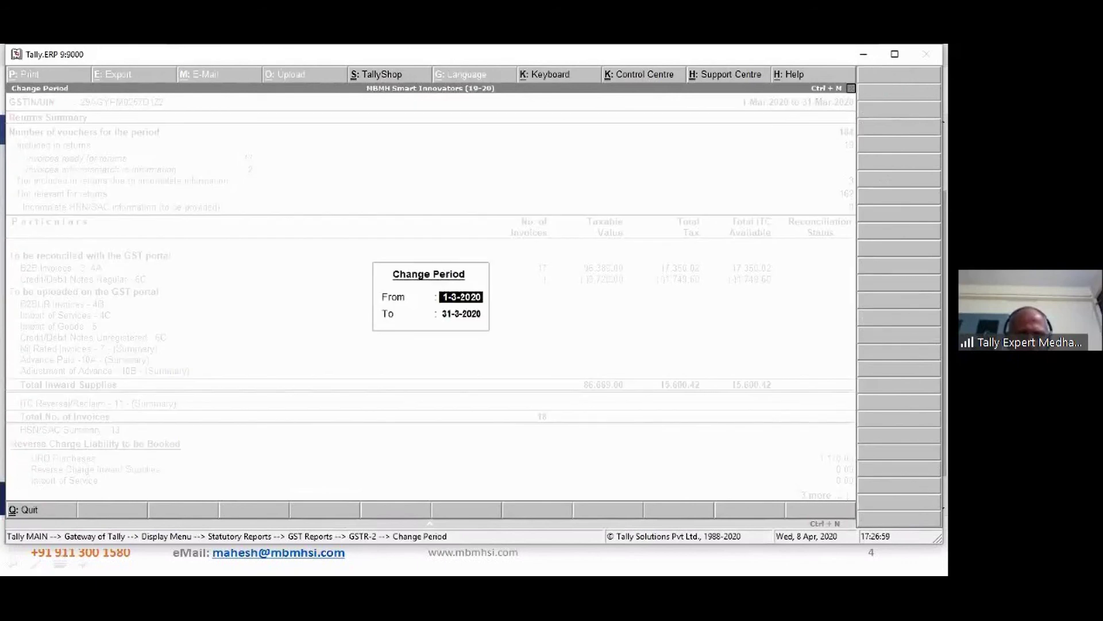
pyautogui.write('jan')
pyautogui.press('Return')
pyautogui.write('jan')
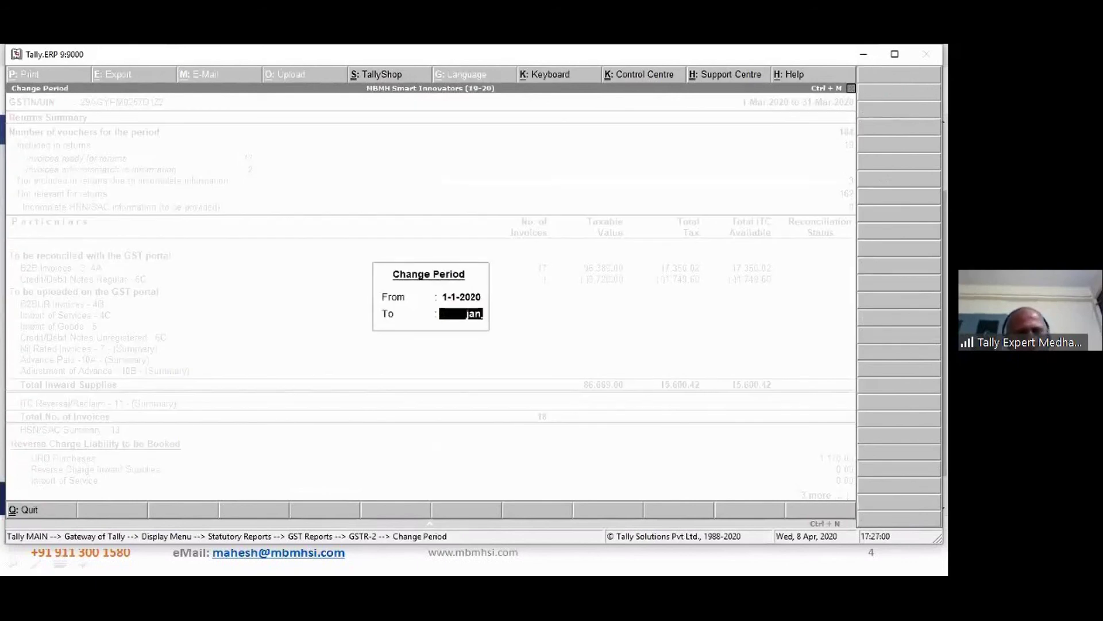
pyautogui.press('Return')
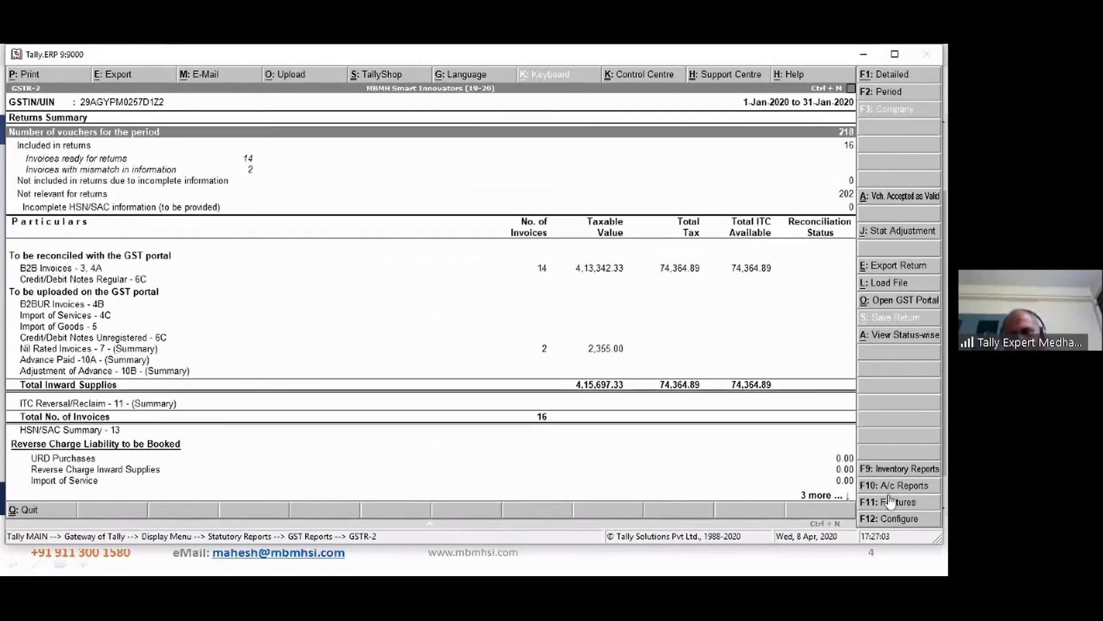
# Load the GSTR-2A zip from the Downloads folder and confirm updating the reconciliation status
pyautogui.click(893, 288)
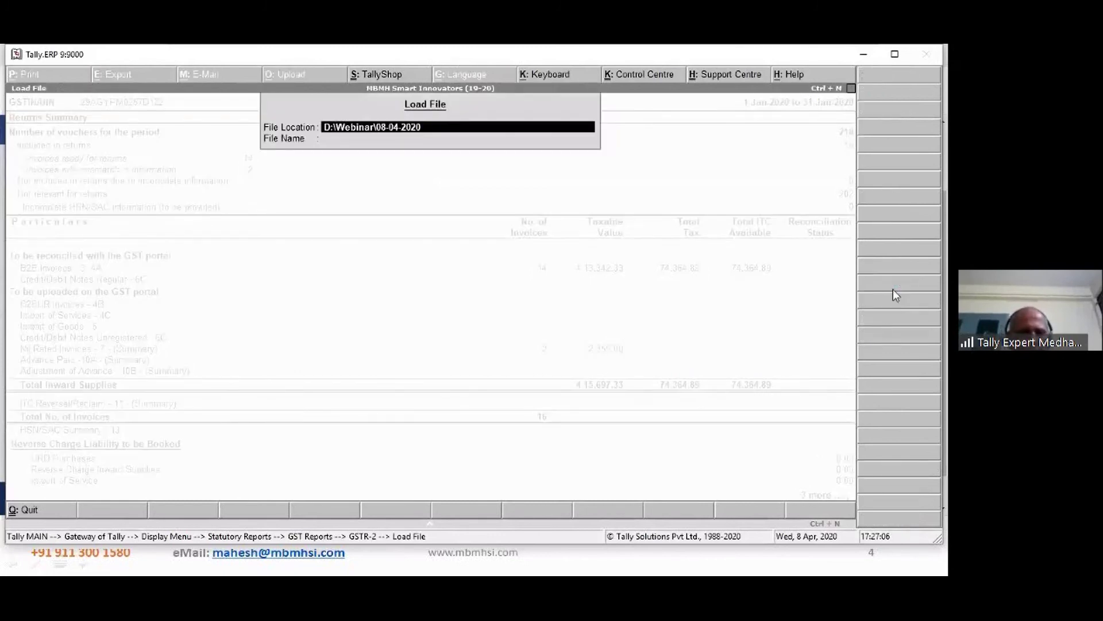
pyautogui.press('BackSpace')
pyautogui.hotkey('ctrl', 'alt', 'v')
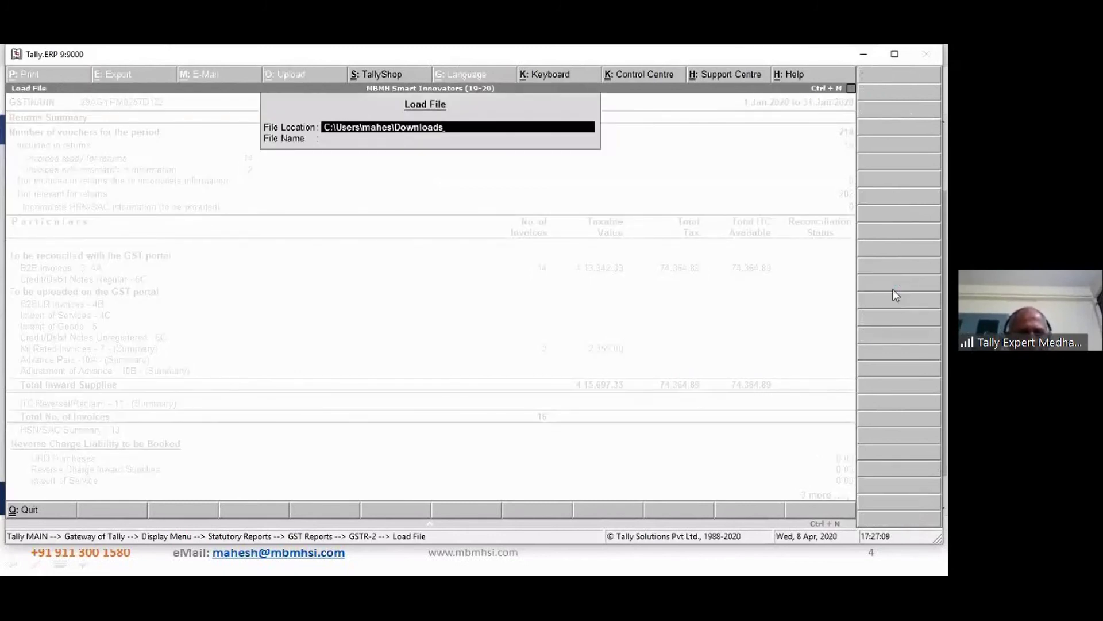
pyautogui.press('Return')
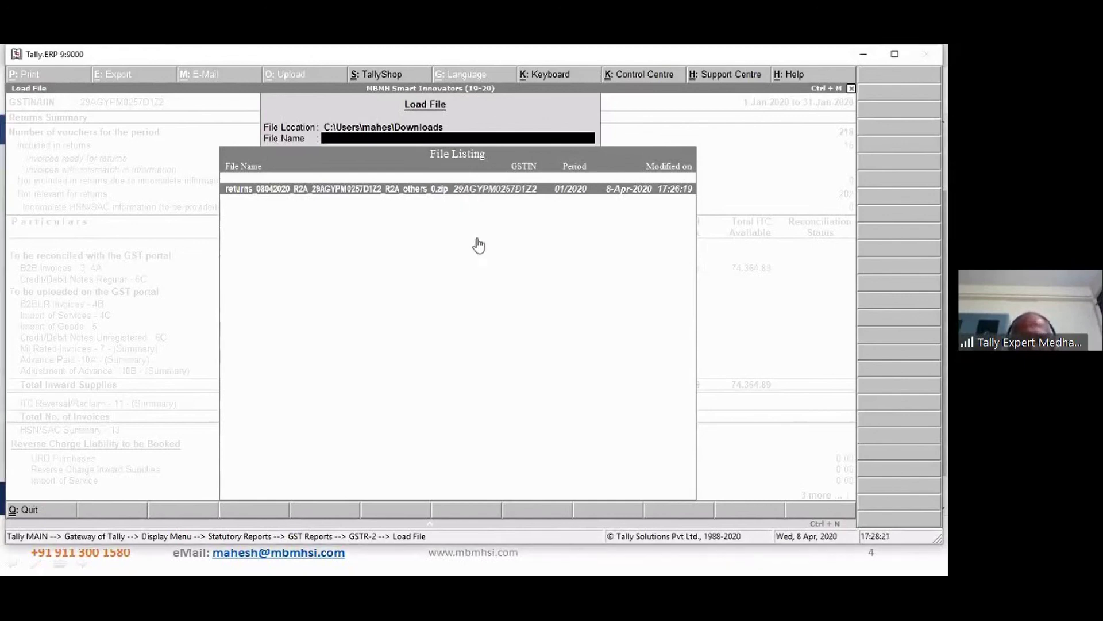
pyautogui.press('Return')
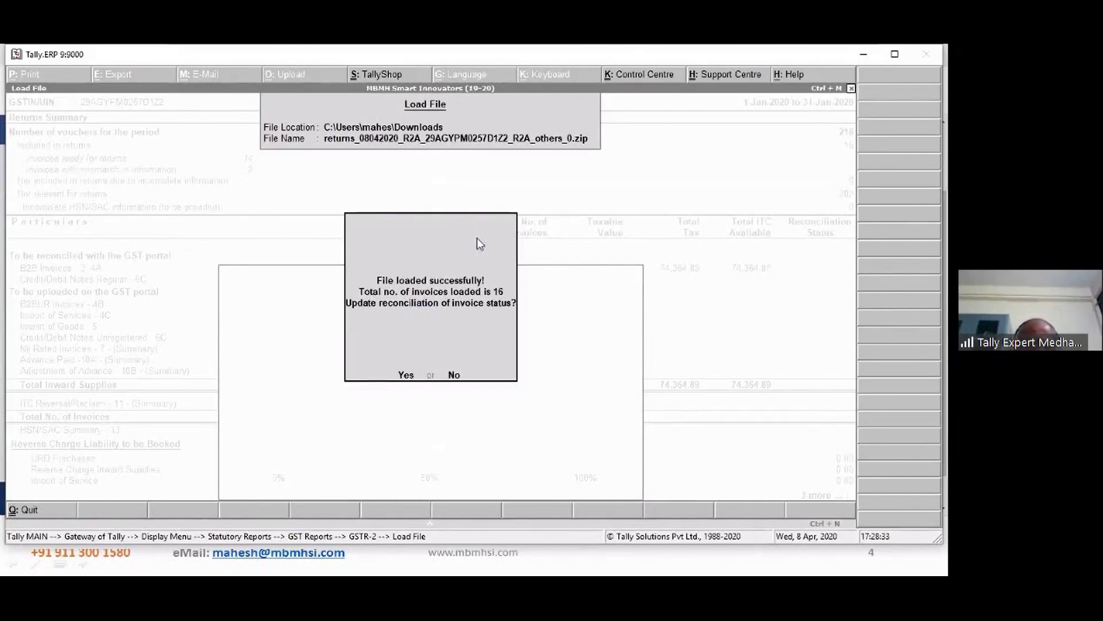
pyautogui.press('Return')
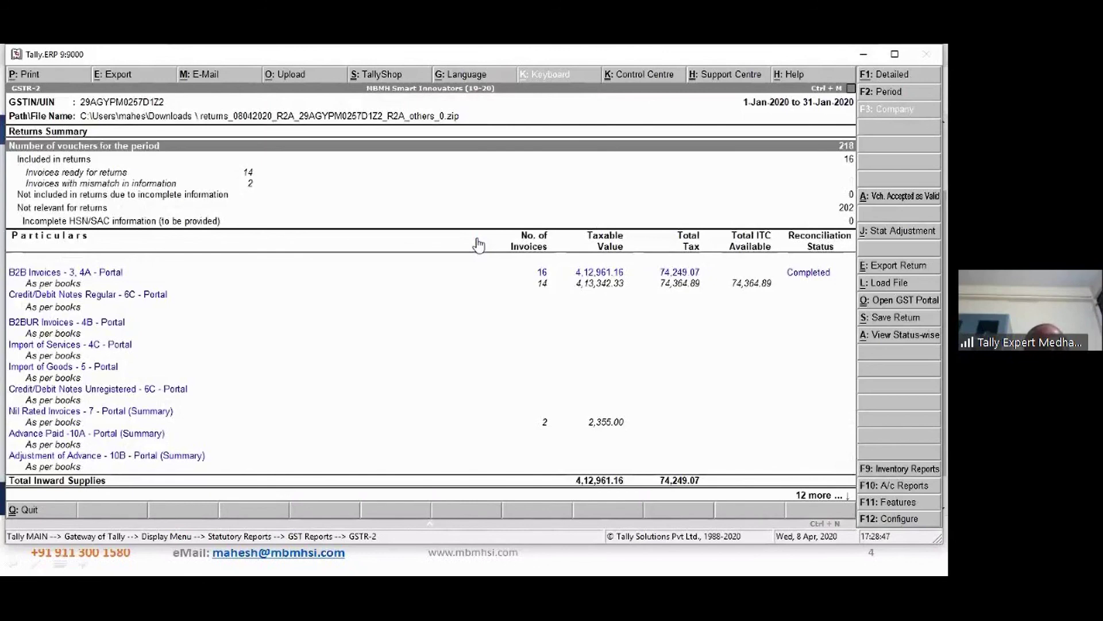
pyautogui.press('Down')
pyautogui.press('Down')
pyautogui.press('Down')
pyautogui.press('Down')
pyautogui.press('Down')
pyautogui.press('Down')
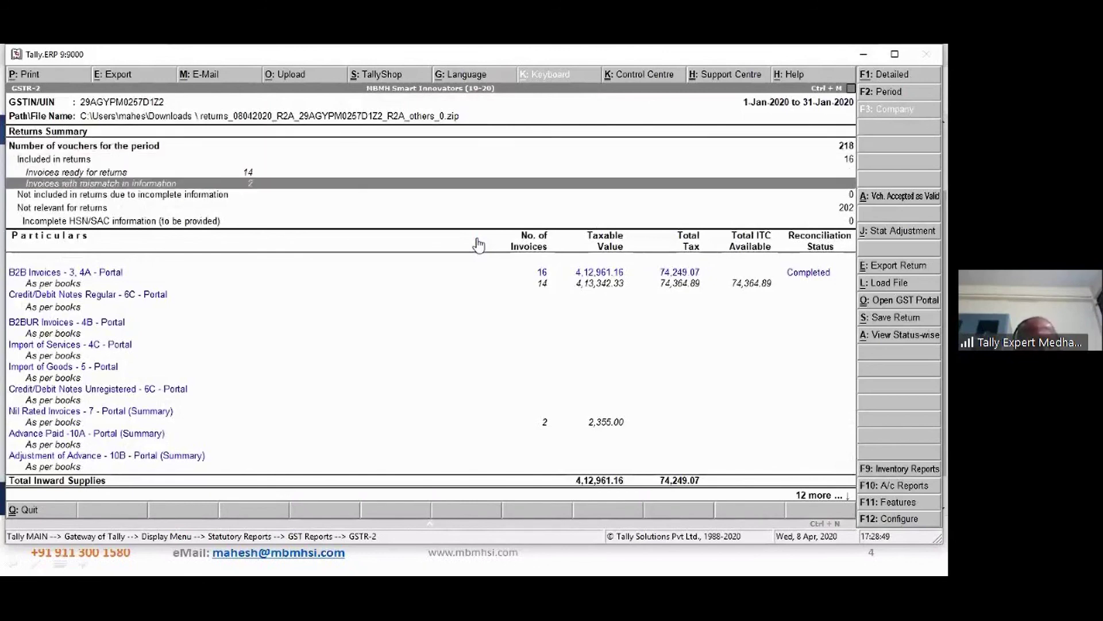
pyautogui.press('Down')
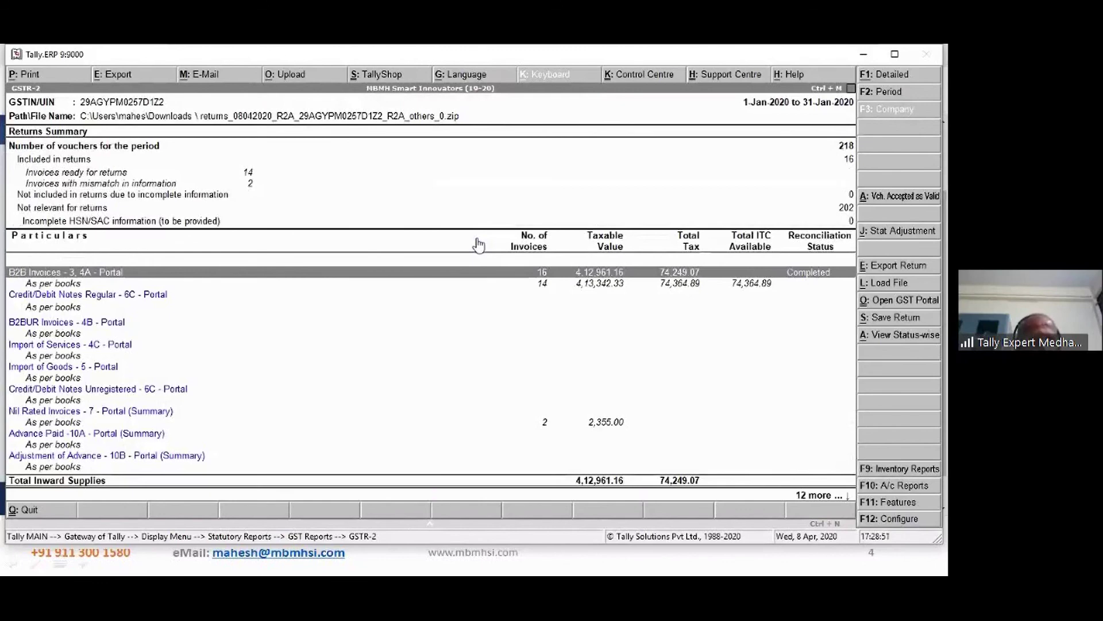
pyautogui.press('Down')
pyautogui.press('Up')
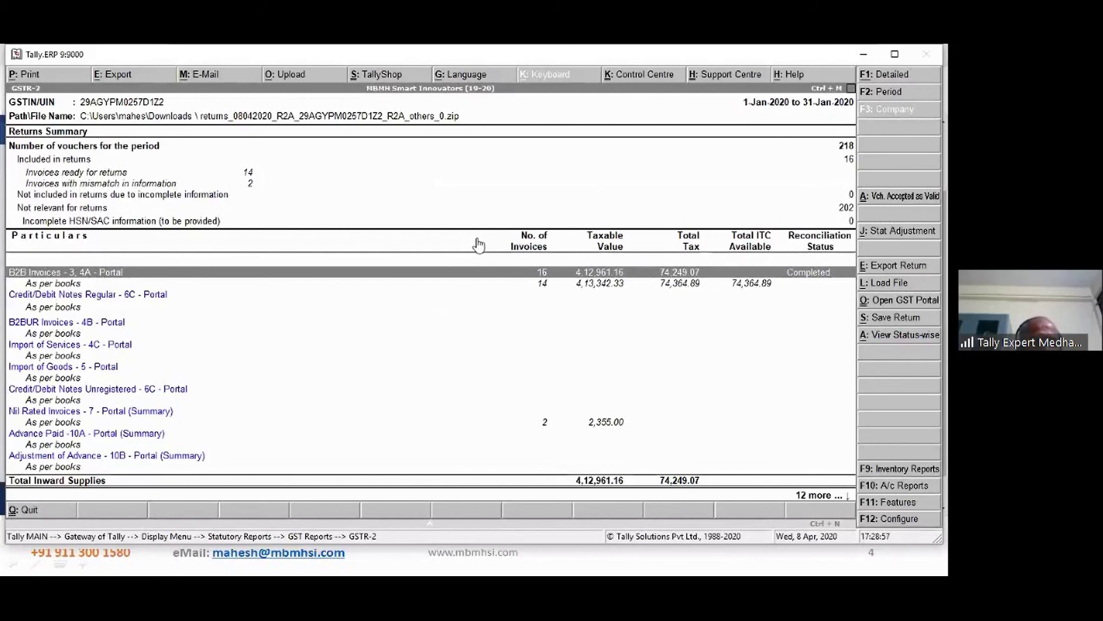
pyautogui.press('Down')
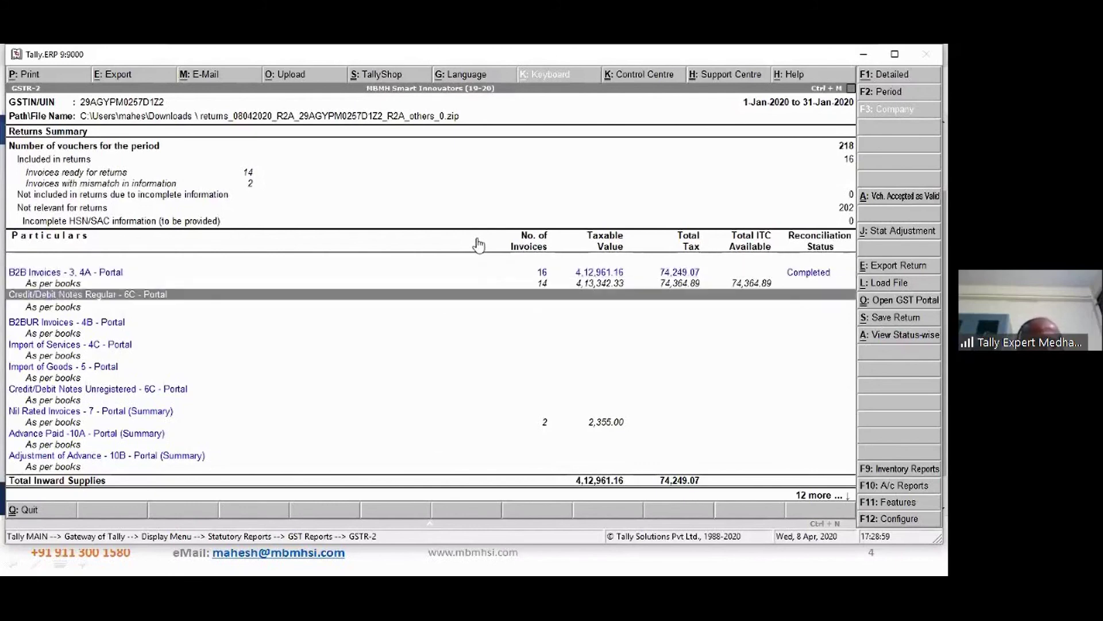
pyautogui.press('Up')
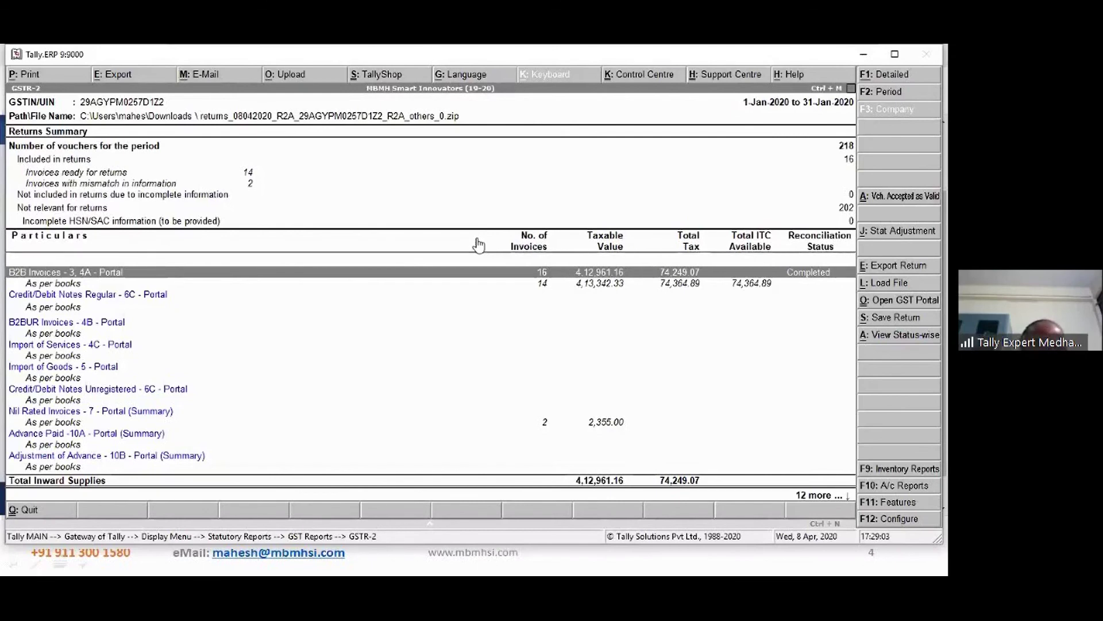
pyautogui.press('Down')
pyautogui.press('Up')
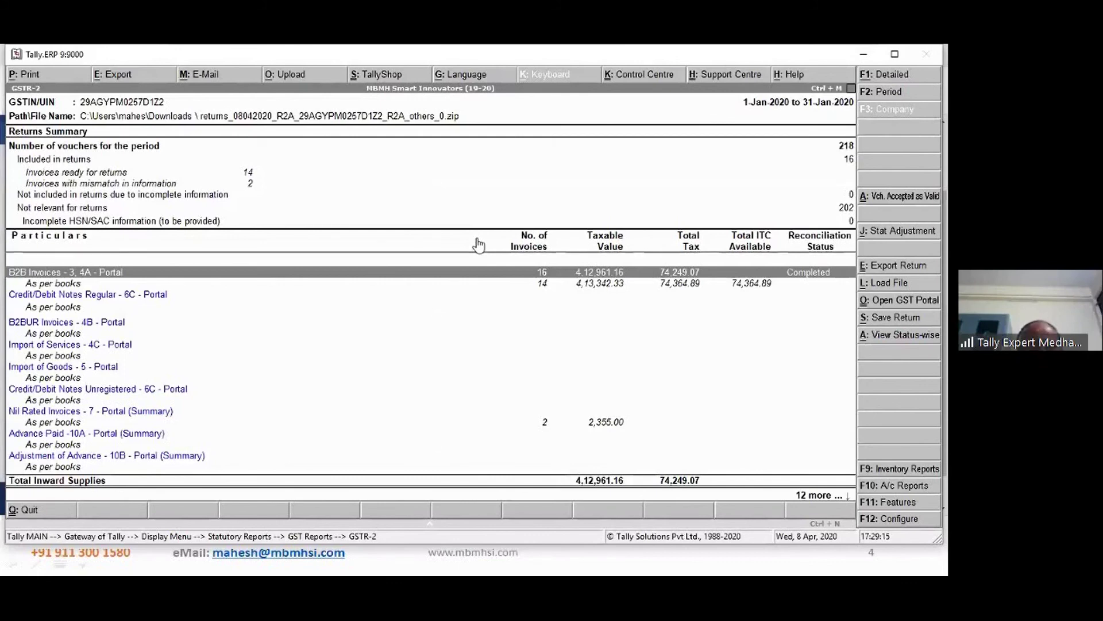
# Open the B2B Invoices Party Register and check the <Not Available>, Efulfilment and Just Dial rows
pyautogui.press('Return')
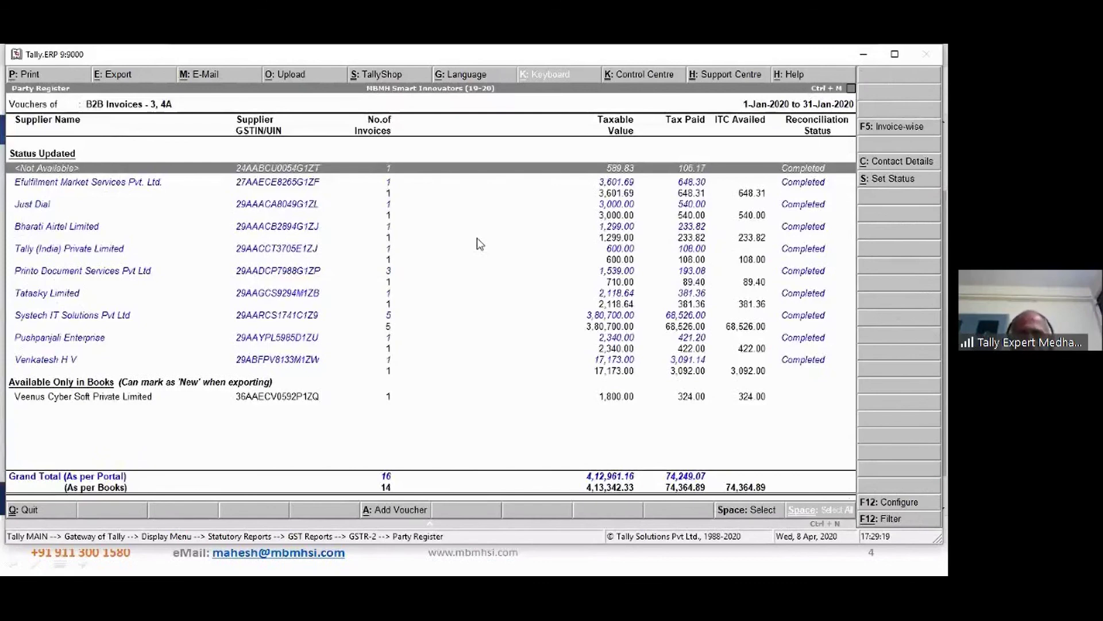
pyautogui.press('Down')
pyautogui.press('Down')
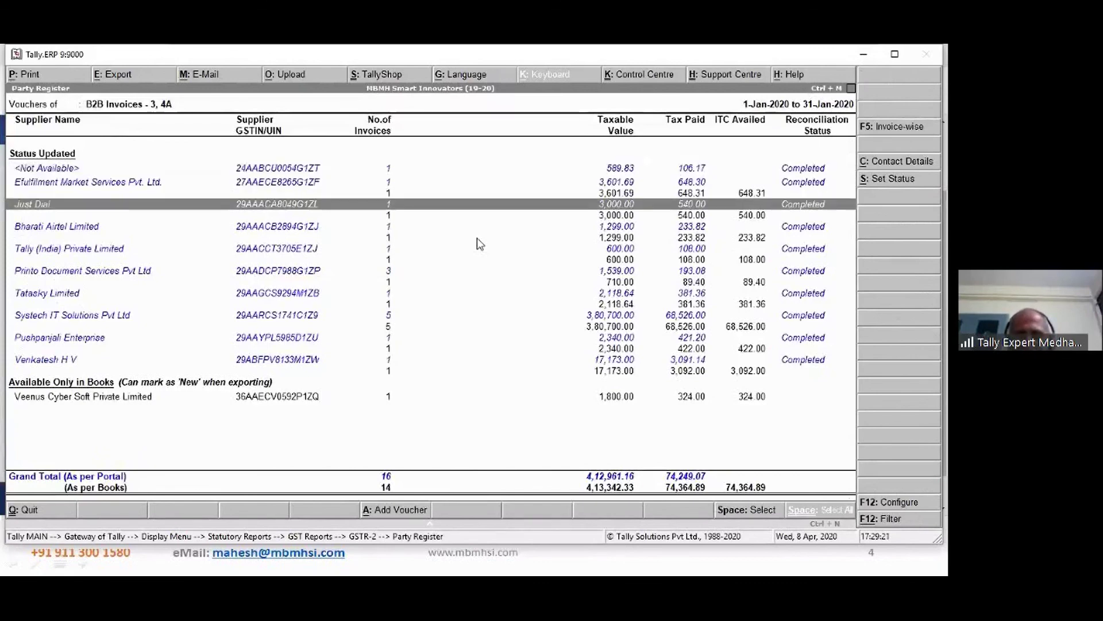
pyautogui.press('Up')
pyautogui.press('Up')
pyautogui.press('Down')
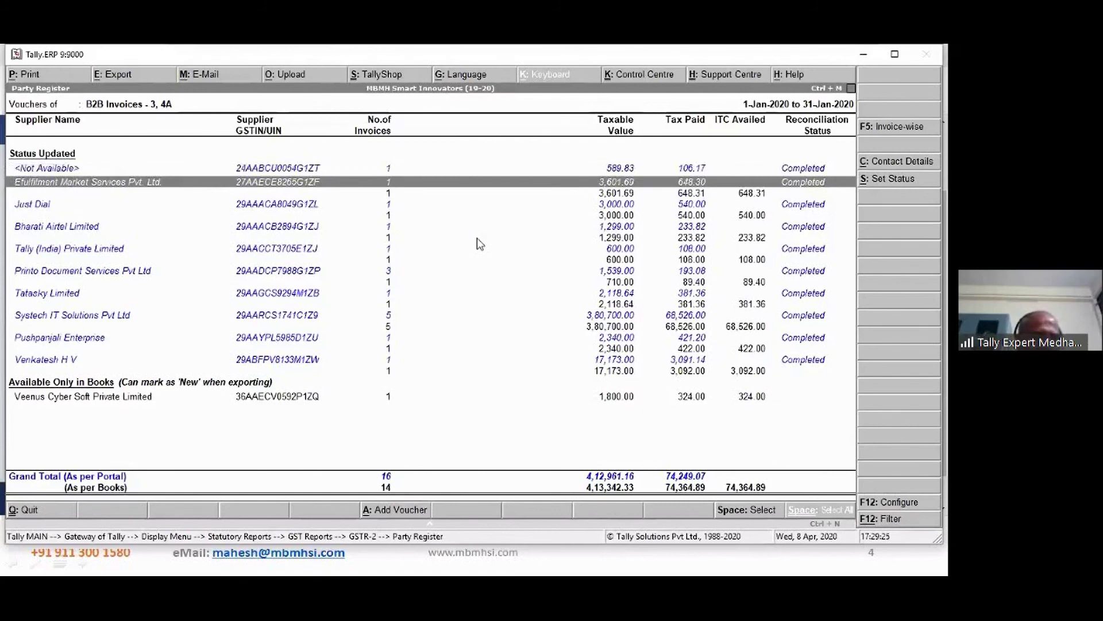
pyautogui.press('Up')
pyautogui.press('Down')
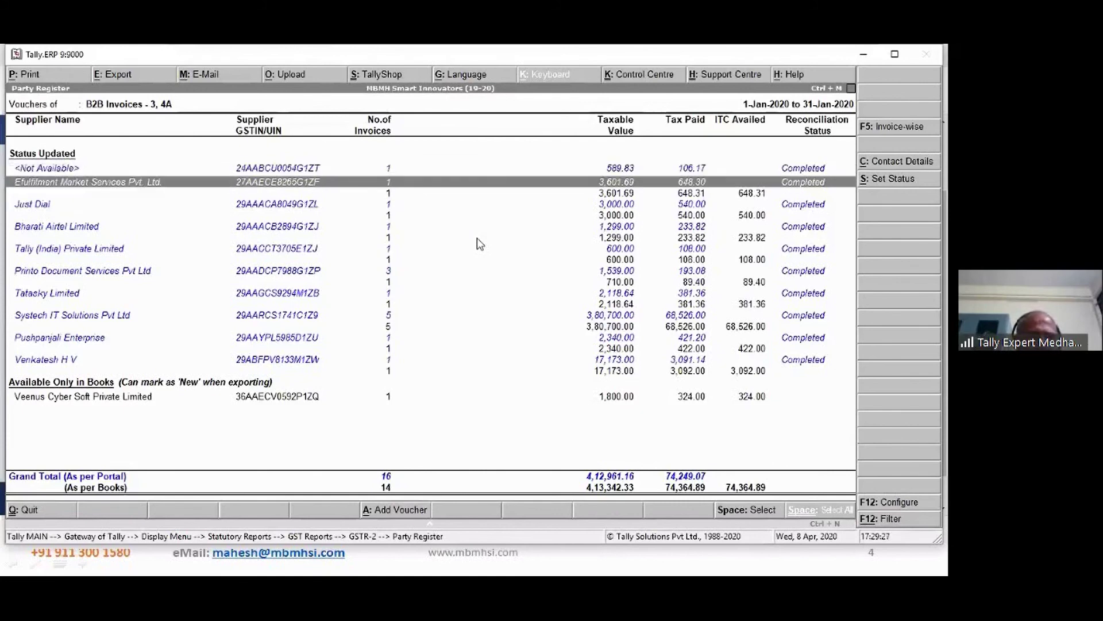
pyautogui.press('Down')
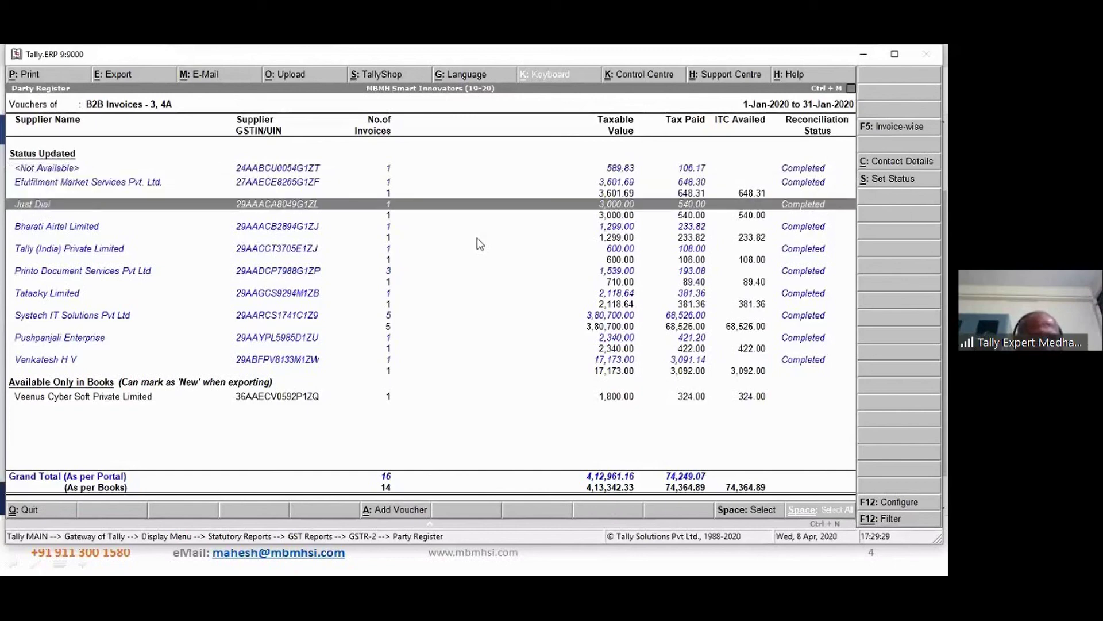
pyautogui.press('Up')
pyautogui.press('Up')
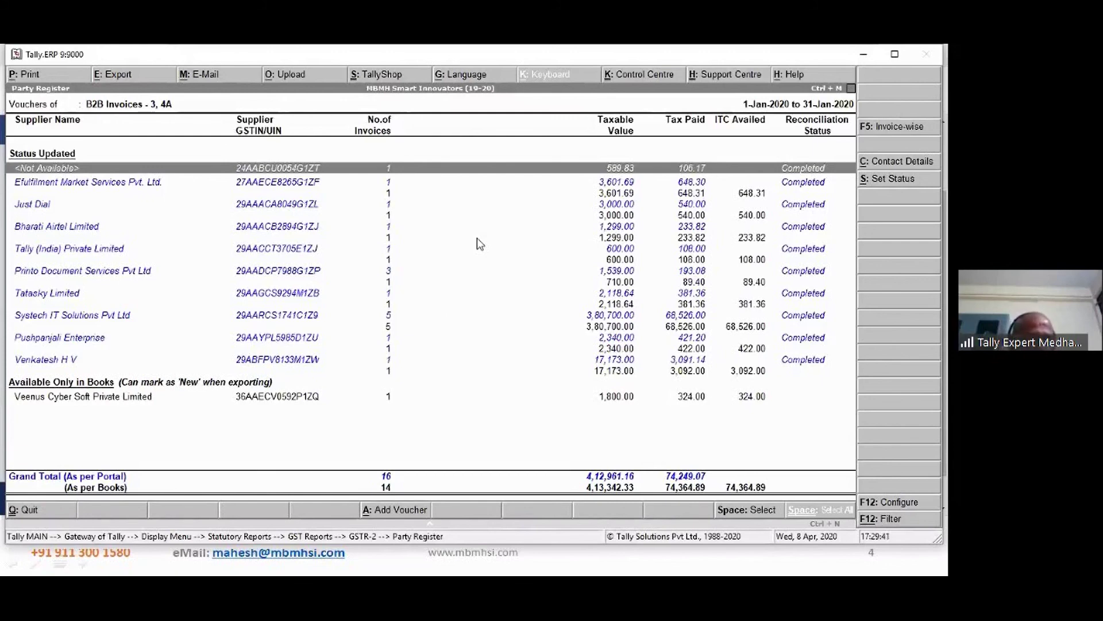
# Step through each supplier row, from Efulfilment Market Services through Pushpanjali Enterprise and beyond
pyautogui.press('Down')
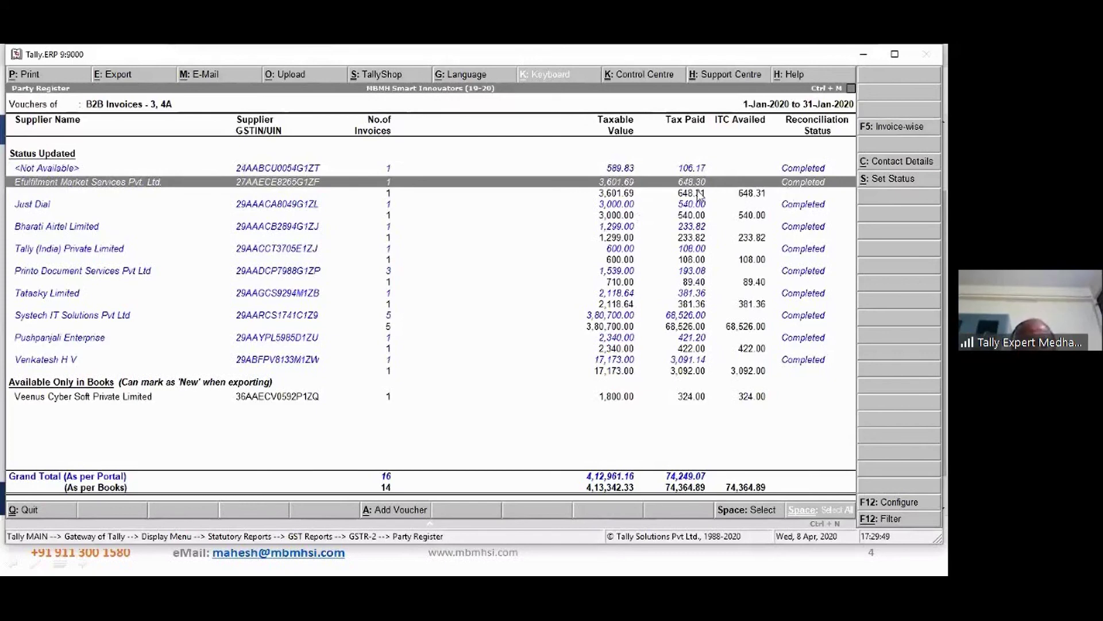
pyautogui.press('Down')
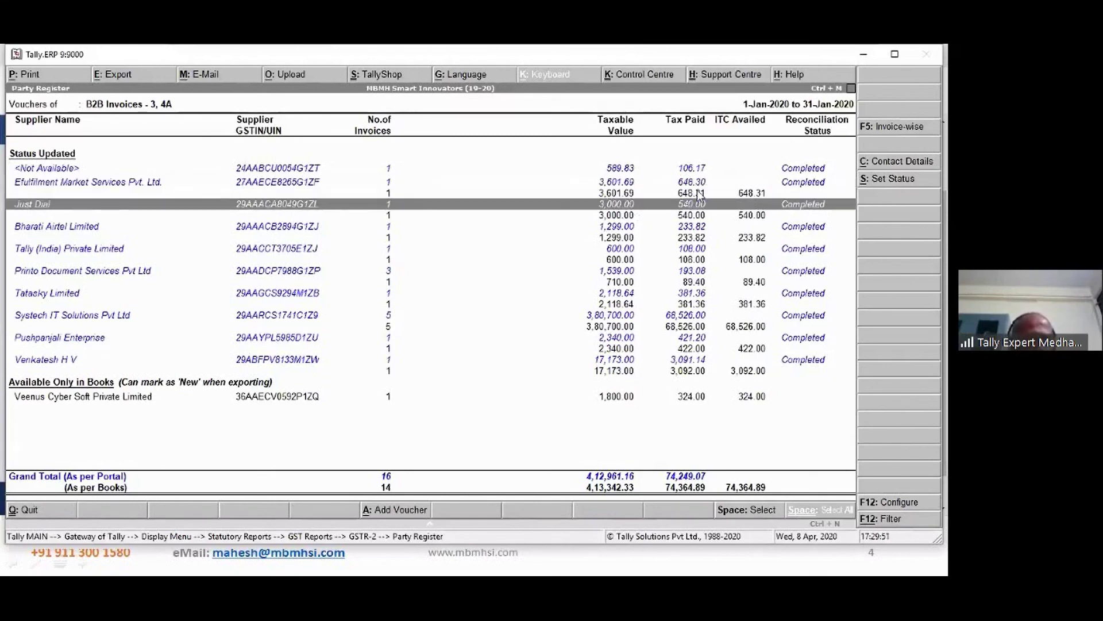
pyautogui.press('Down')
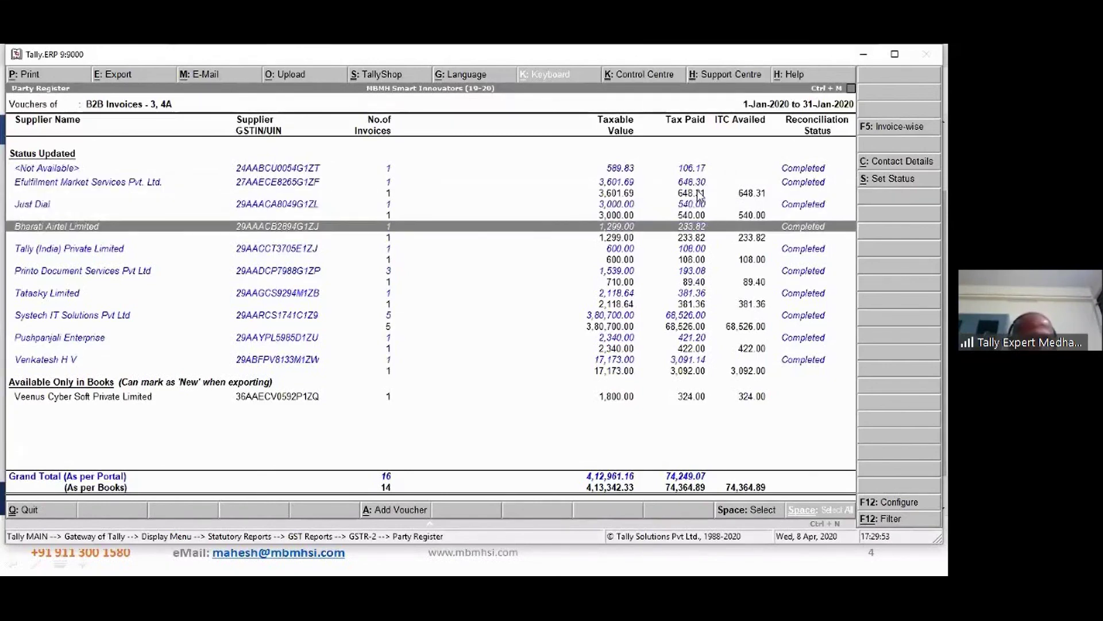
pyautogui.press('Down')
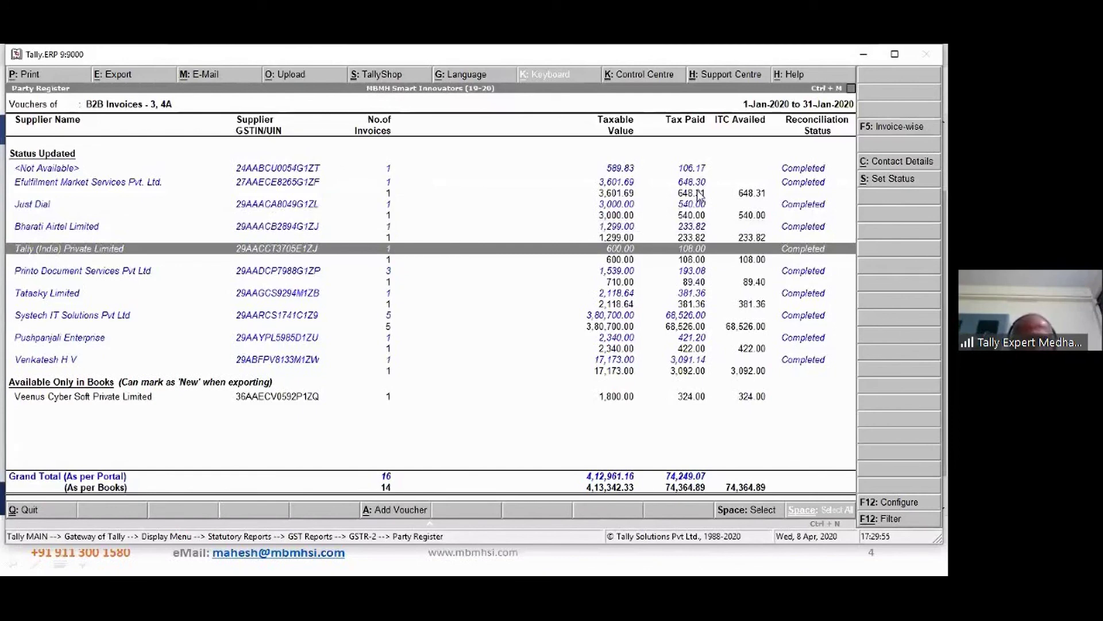
pyautogui.press('Down')
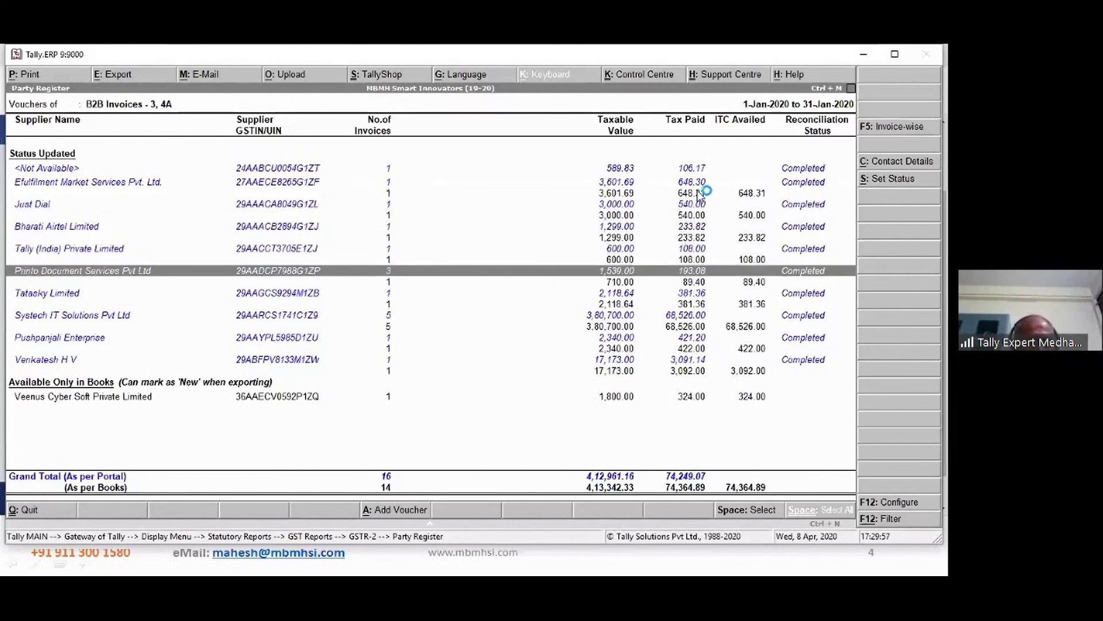
pyautogui.press('Down')
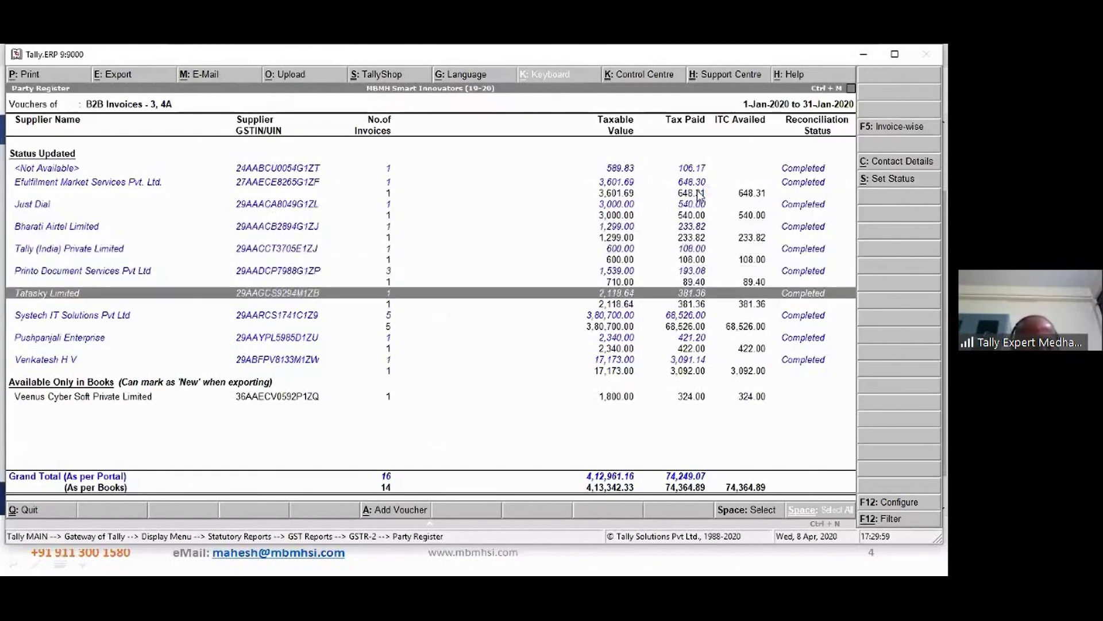
pyautogui.press('Down')
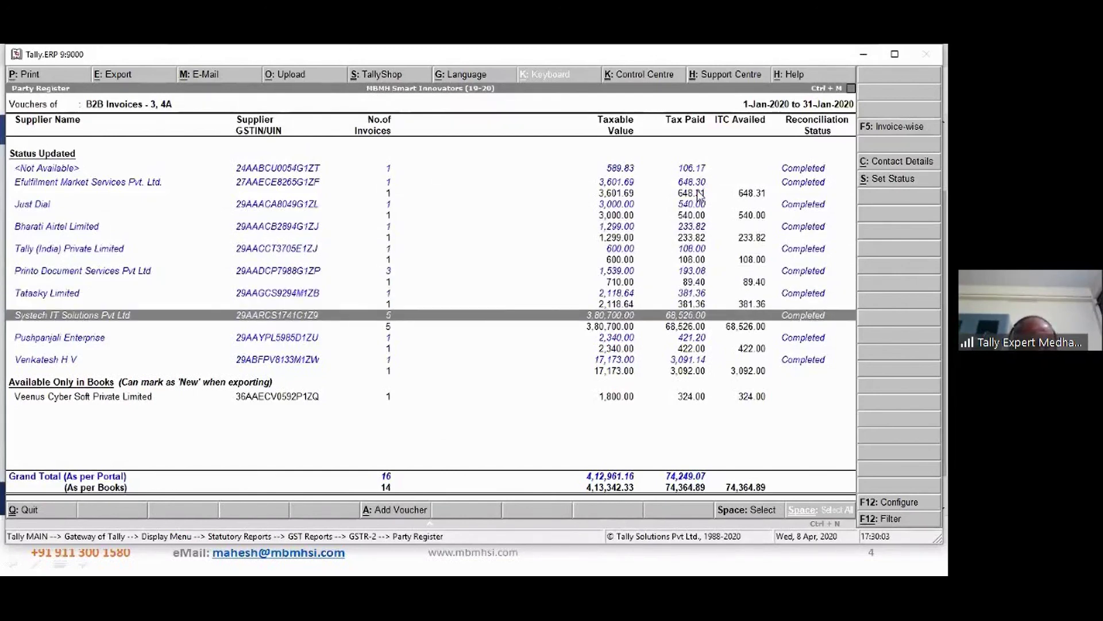
pyautogui.press('Down')
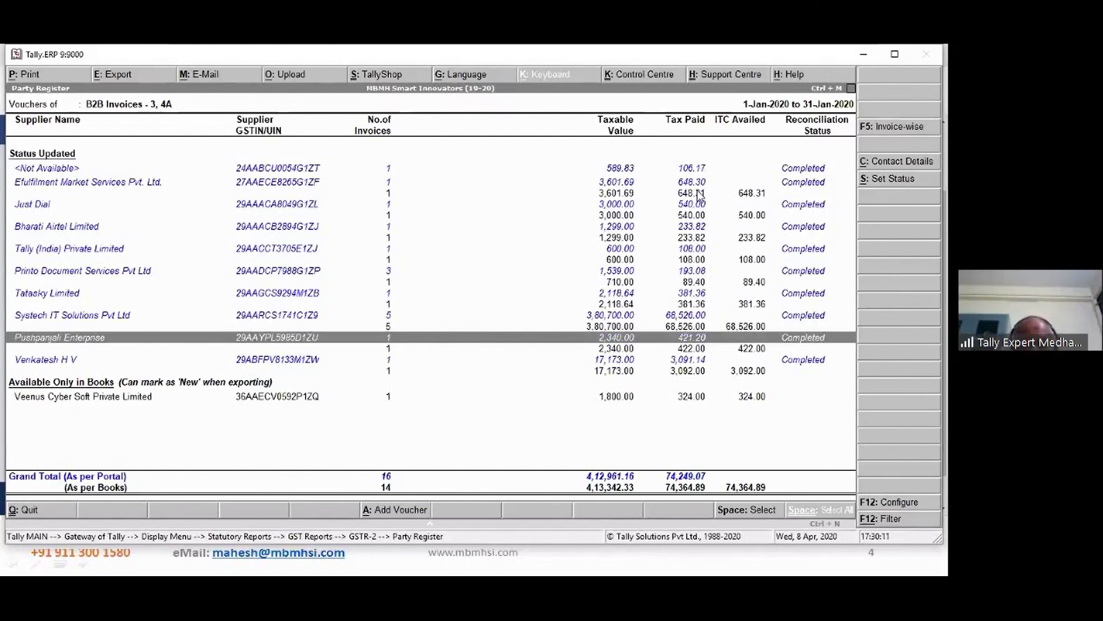
pyautogui.press('Down')
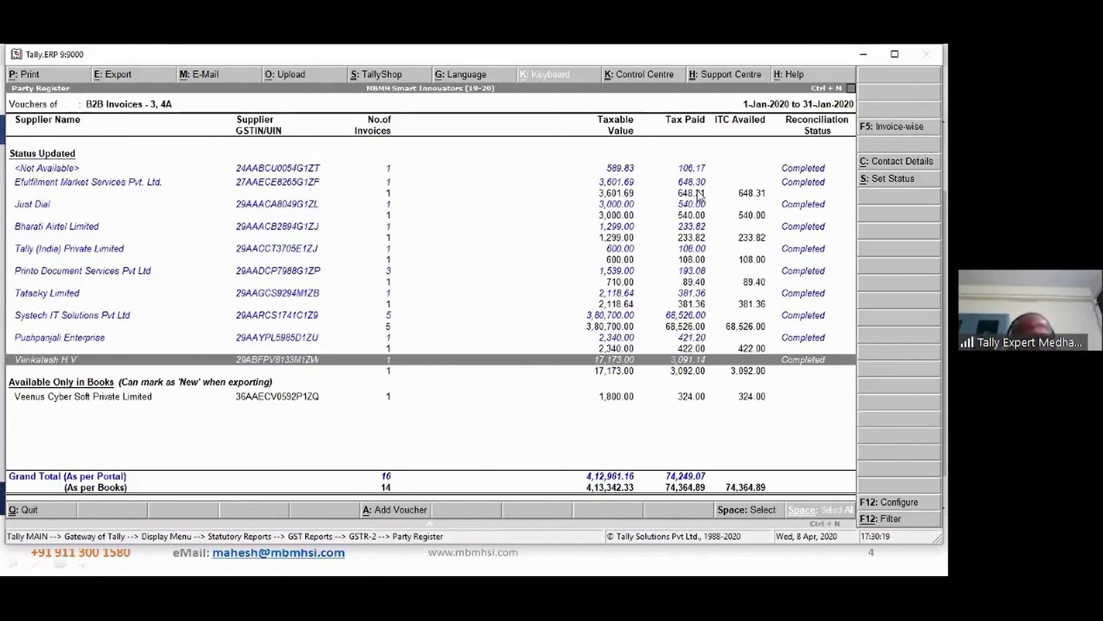
# Check the books-only supplier row, then switch to the 'GST on Tally.ERP 9' presentation slide
pyautogui.press('Down')
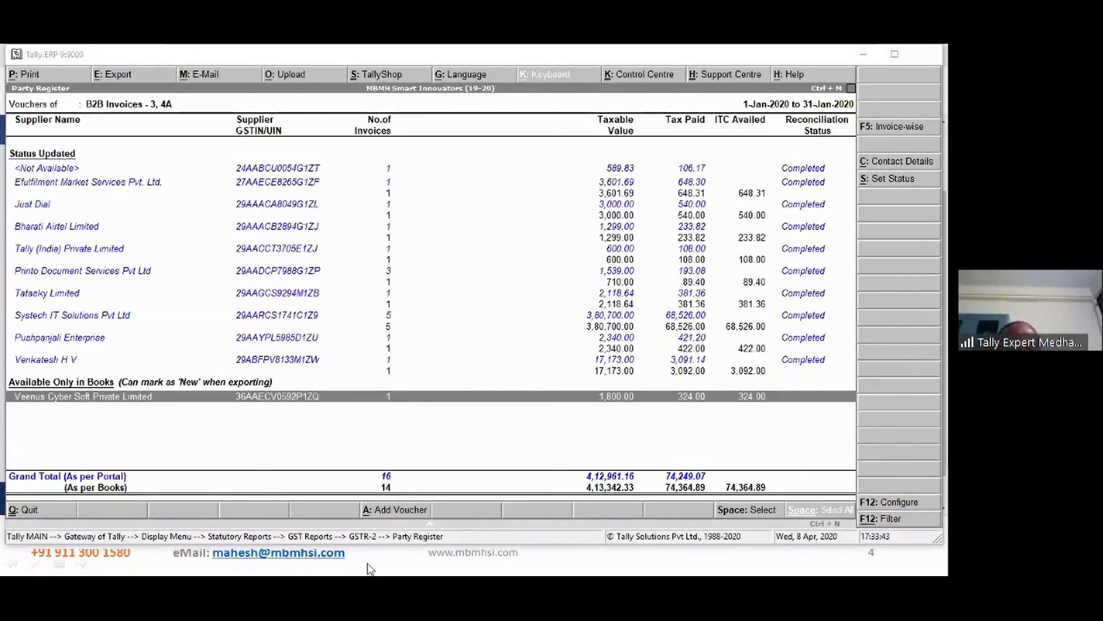
pyautogui.hotkey('alt', 'Tab')
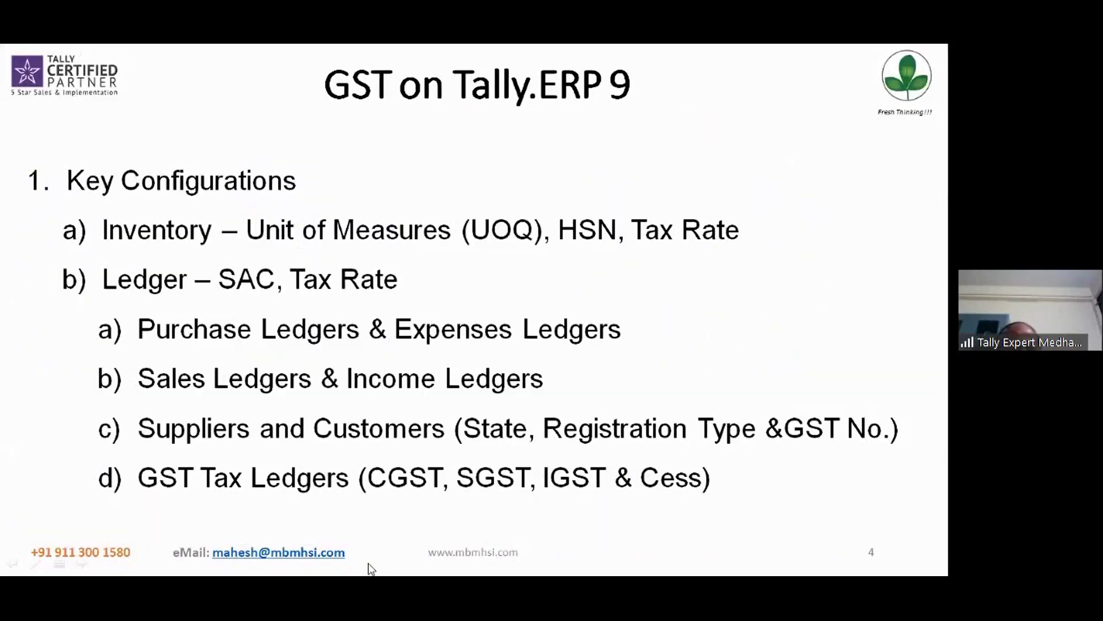